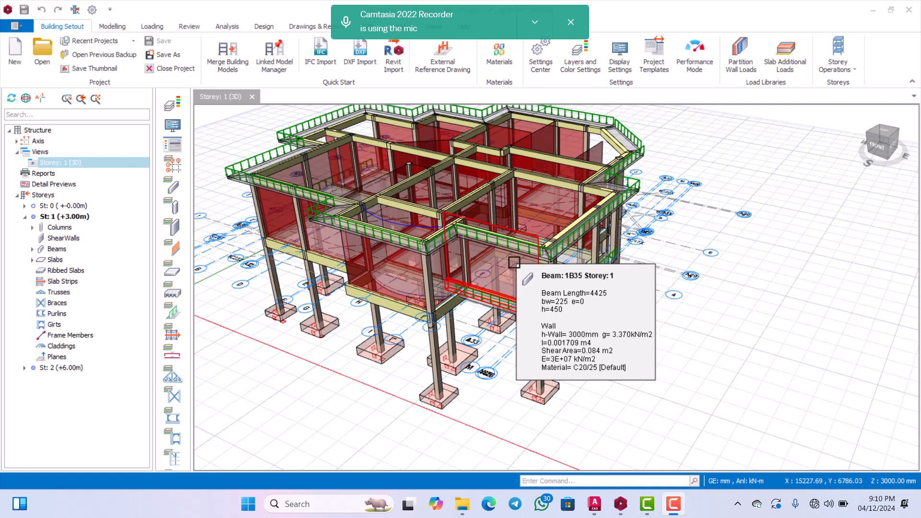
Change the Storey 1 3D view of the building model to a plan view.
scroll(493, 265, down, 2)
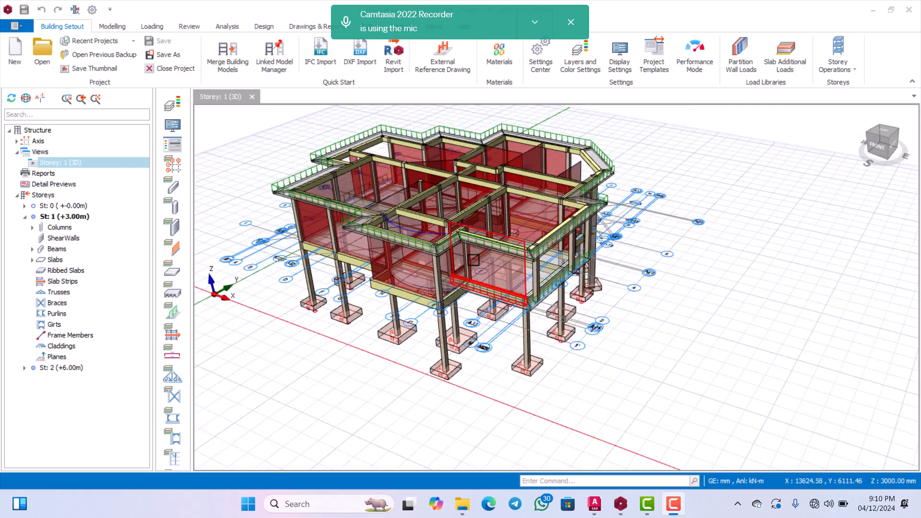
scroll(490, 271, up, 1)
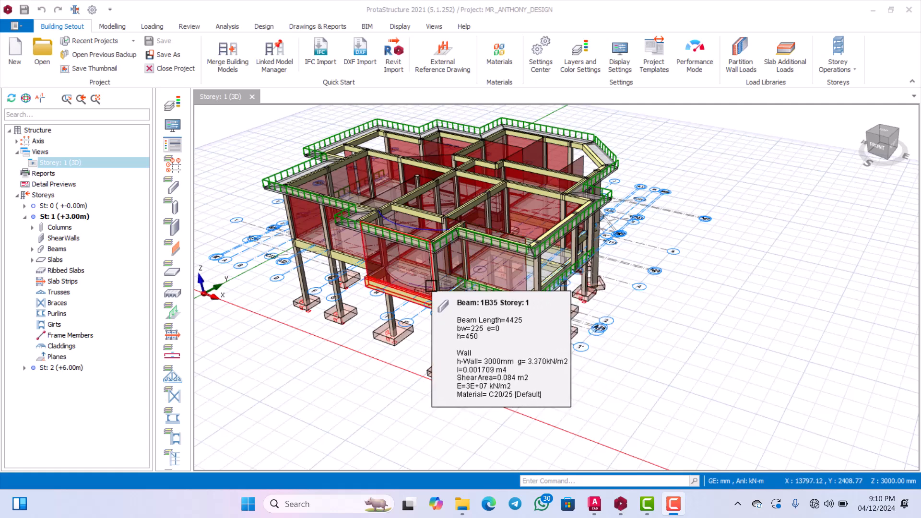
scroll(438, 287, down, 1)
scroll(476, 266, up, 1)
mouse_move(476, 266)
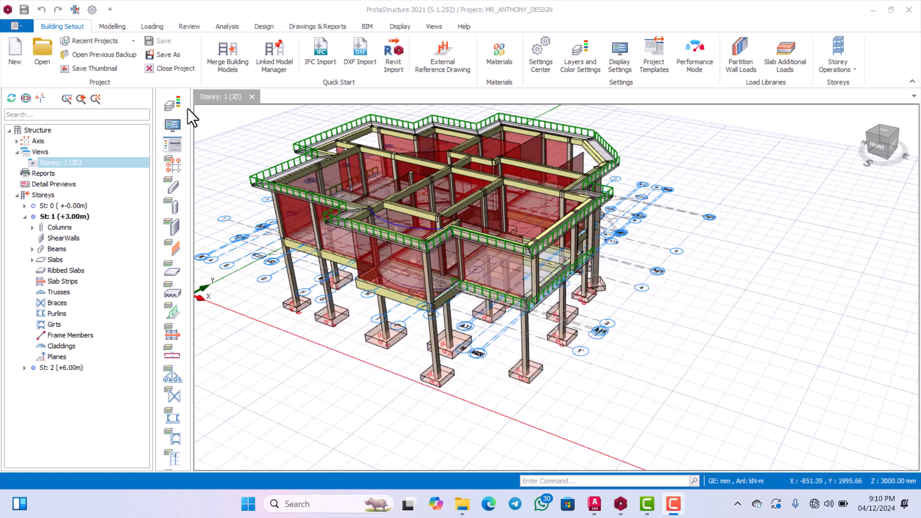
right_click(82, 163)
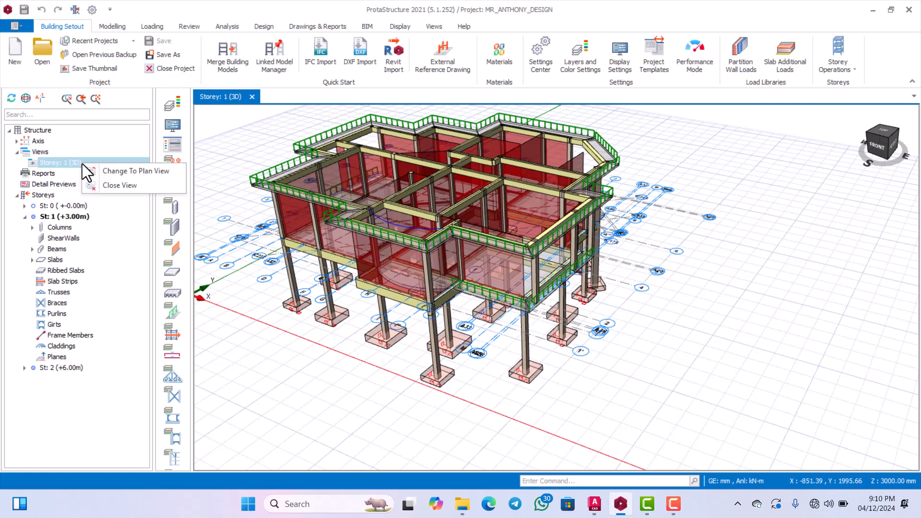
click(114, 172)
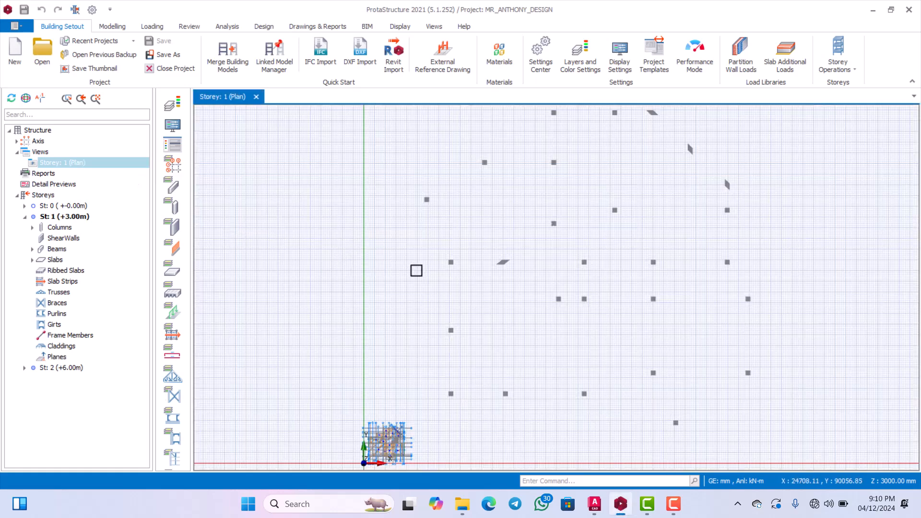
Inspect the Storey 1 plan around the curved front slab, and switch to the PROTASTRUCTURE DETAILING TEMPLATE drawing in AutoCAD.
scroll(395, 318, up, 6)
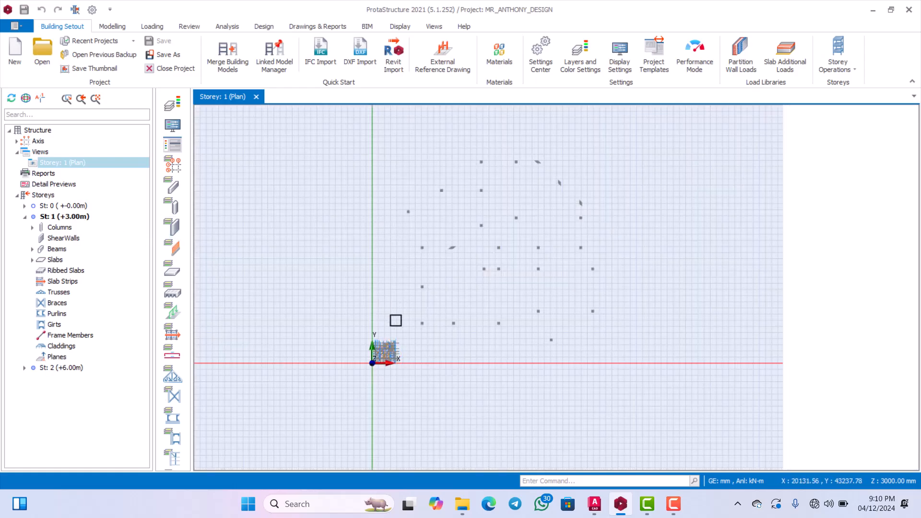
scroll(373, 368, down, 5)
scroll(401, 317, up, 3)
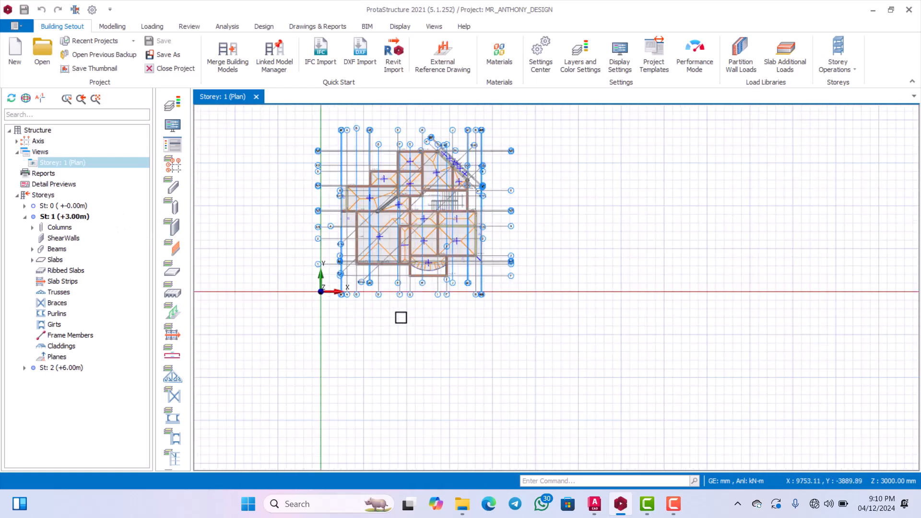
scroll(404, 255, up, 6)
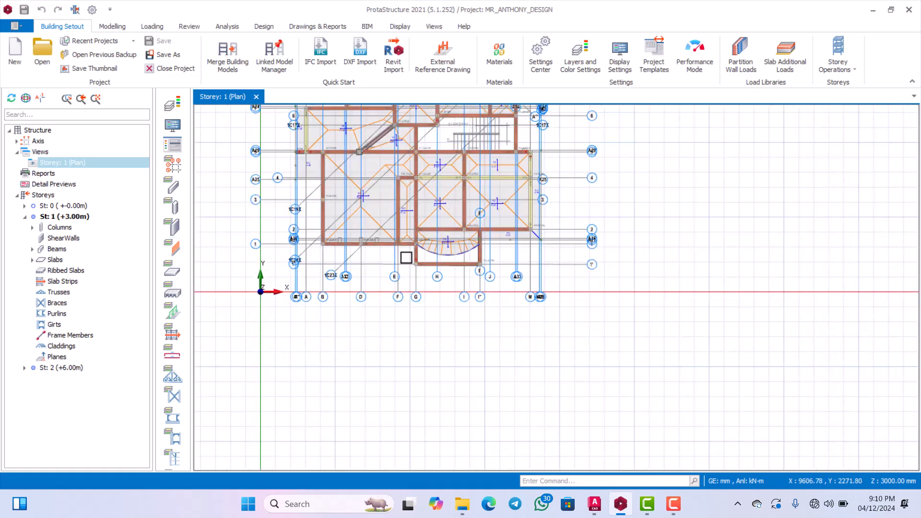
scroll(446, 245, down, 3)
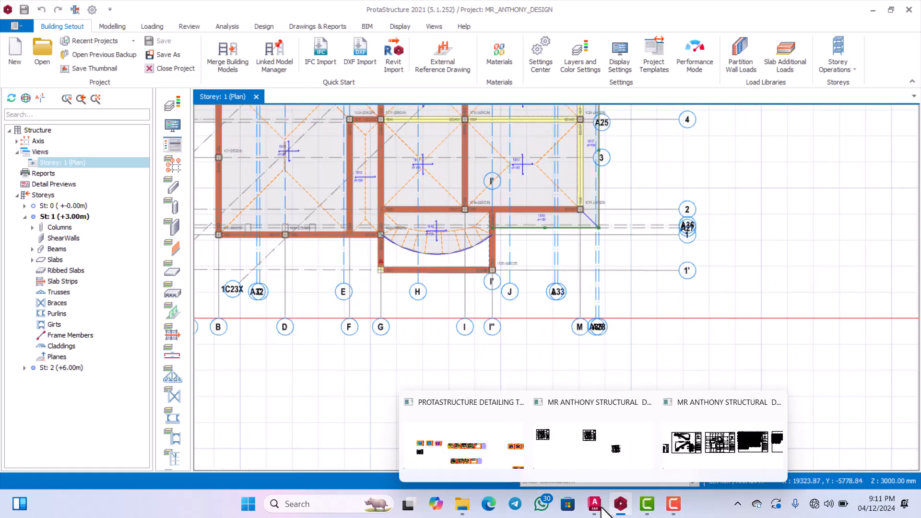
mouse_move(653, 501)
mouse_move(599, 511)
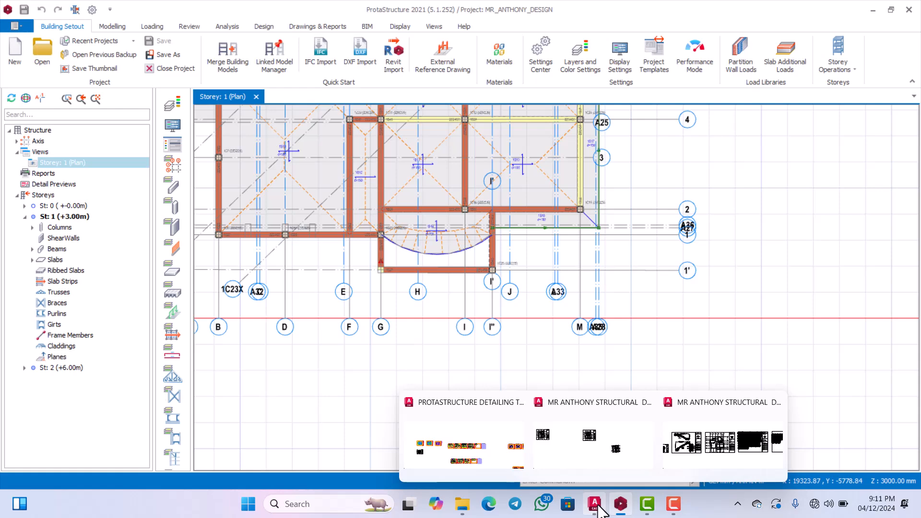
click(460, 464)
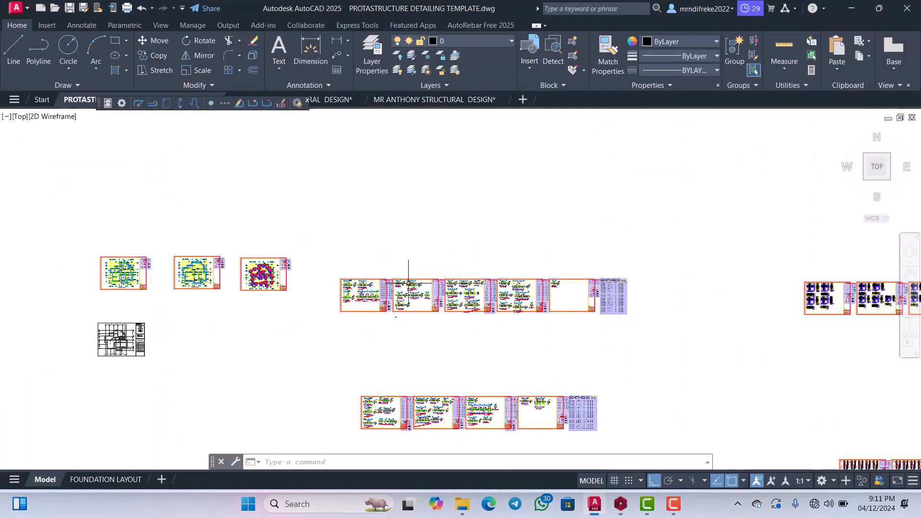
Examine the Storey 1 beam elevation sheets, including the reinforcement labels and cross-sections of the 225/450 beams.
scroll(411, 267, down, 5)
scroll(421, 277, up, 3)
scroll(391, 287, up, 5)
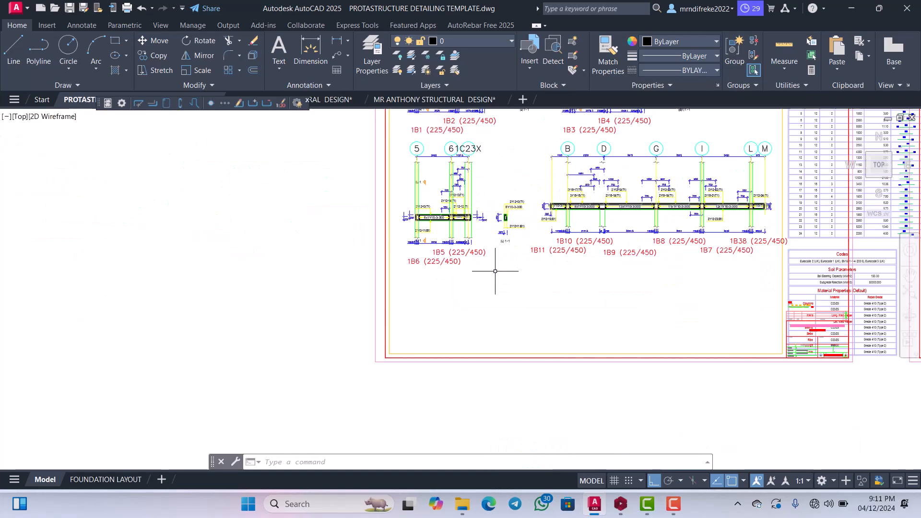
scroll(488, 267, down, 3)
scroll(525, 272, up, 6)
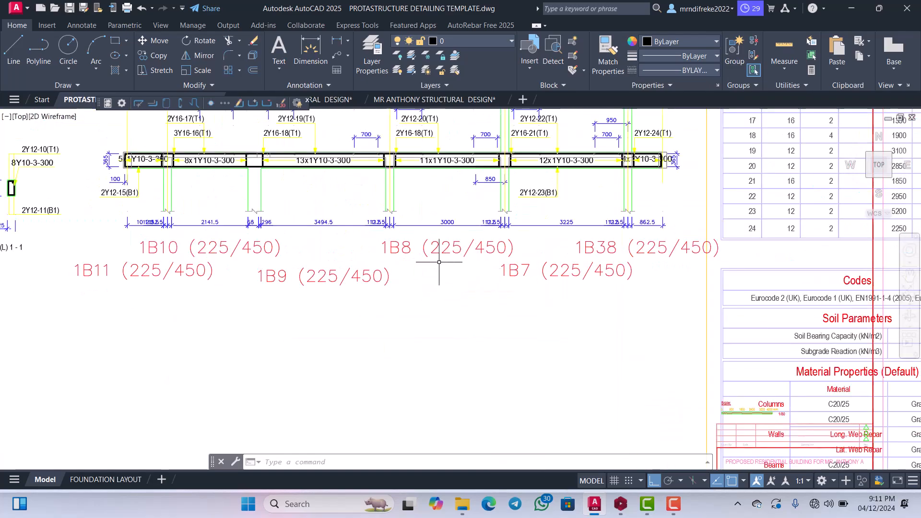
scroll(422, 268, down, 5)
scroll(430, 247, up, 4)
scroll(430, 248, up, 2)
scroll(431, 264, down, 6)
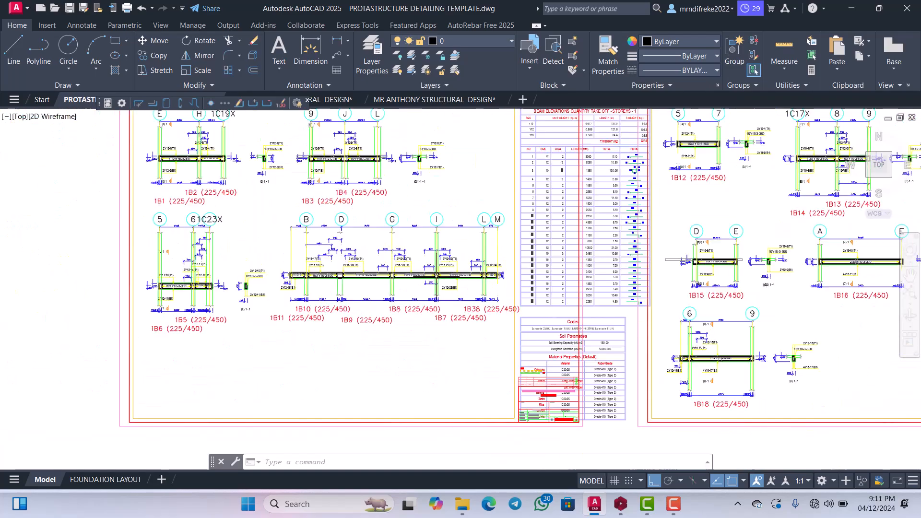
scroll(422, 288, up, 4)
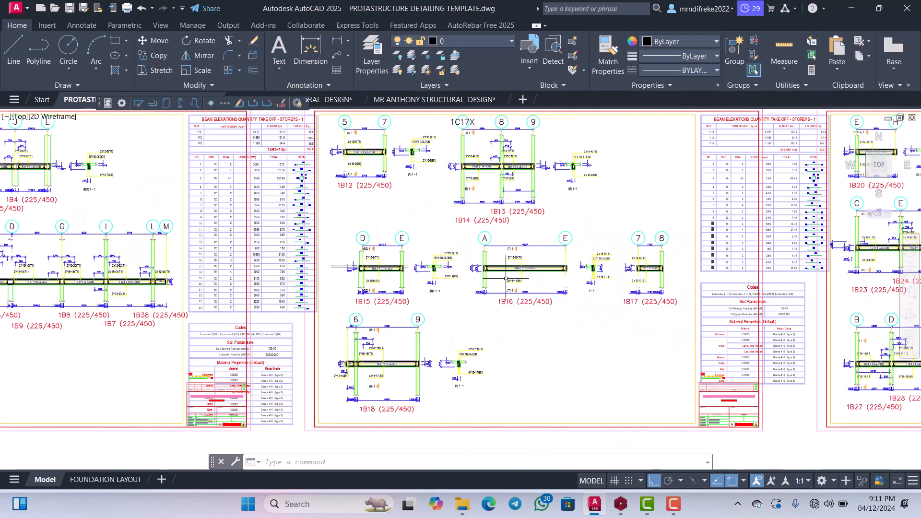
scroll(395, 283, down, 6)
scroll(395, 283, up, 4)
scroll(395, 285, up, 7)
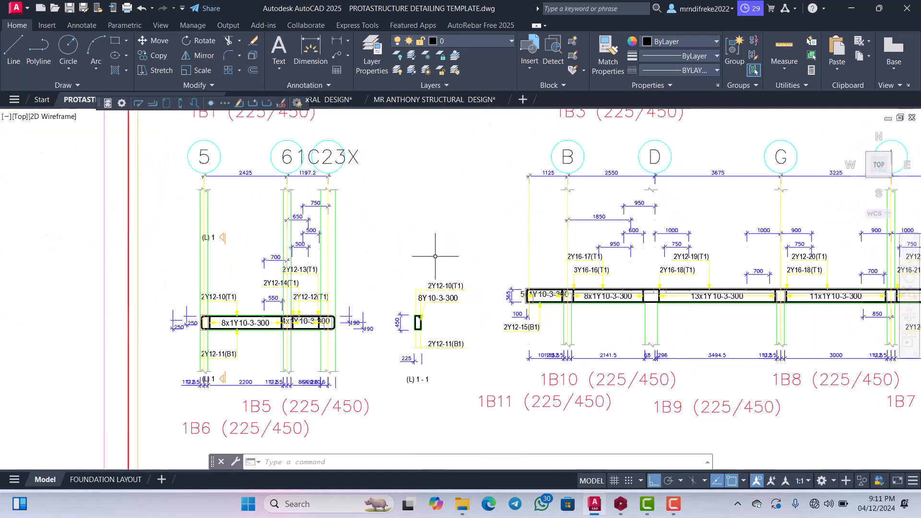
scroll(403, 288, down, 3)
scroll(406, 288, up, 1)
scroll(406, 289, up, 4)
scroll(411, 283, down, 4)
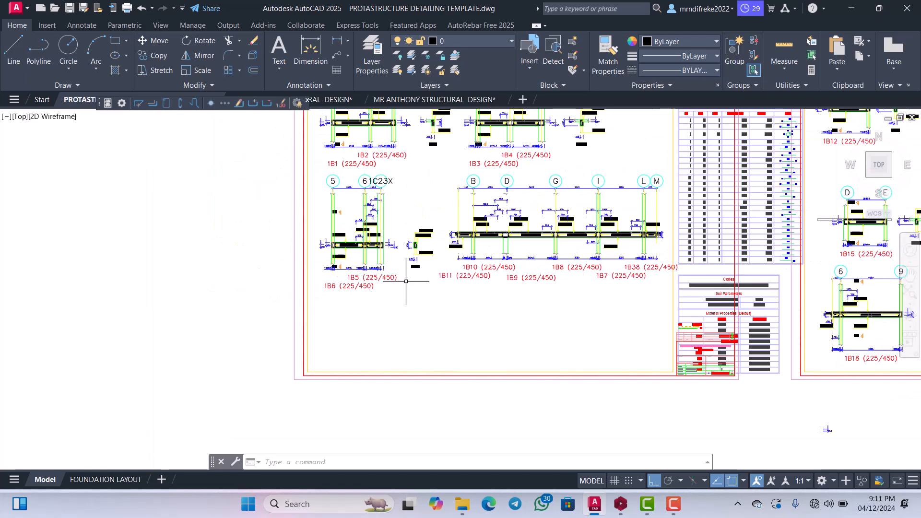
scroll(405, 288, up, 4)
scroll(446, 286, down, 4)
scroll(432, 278, down, 7)
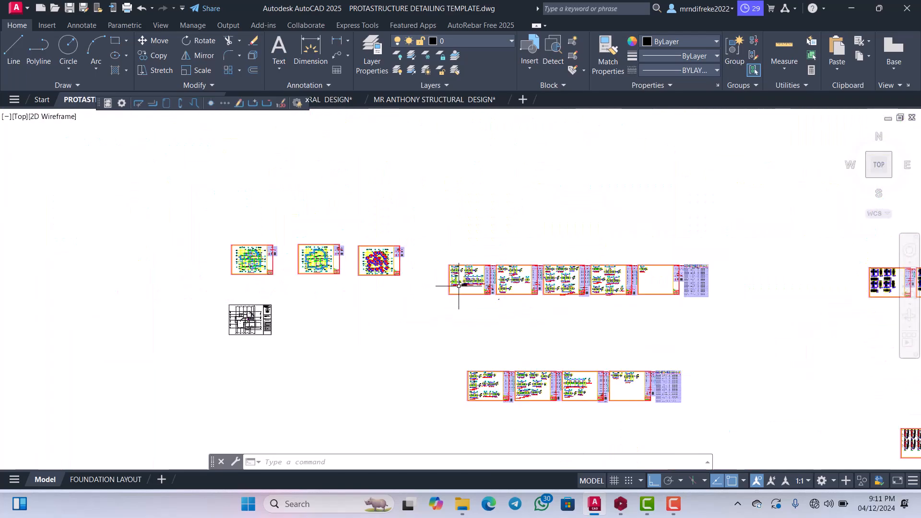
Examine the Storey 1 general arrangement plan at level +3.00m, including its grid axes, column, beam and slab labels.
scroll(221, 265, up, 5)
scroll(313, 332, up, 5)
scroll(314, 333, down, 4)
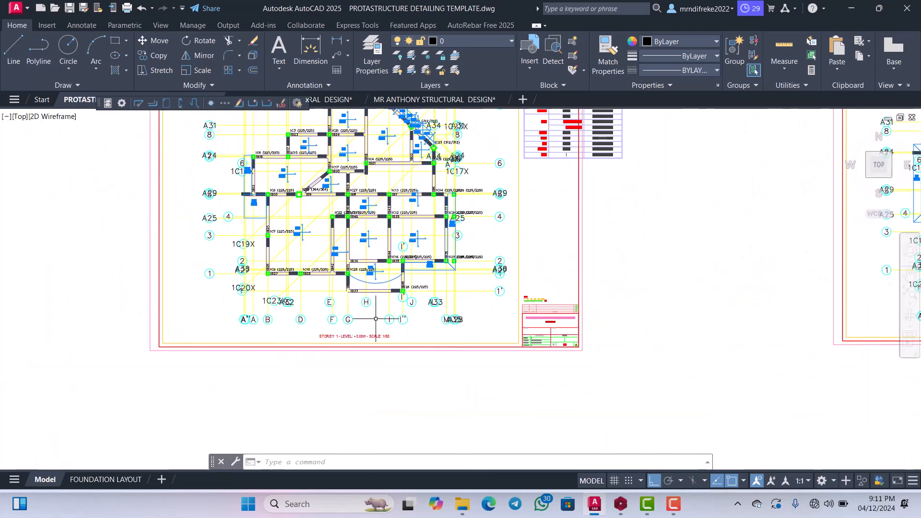
scroll(313, 333, up, 4)
scroll(392, 325, down, 5)
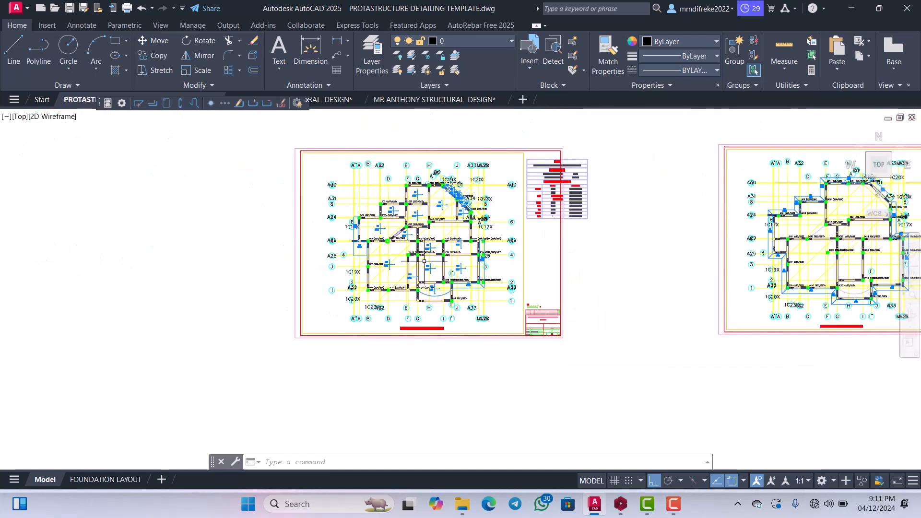
scroll(436, 235, up, 4)
scroll(439, 221, up, 5)
scroll(449, 246, down, 7)
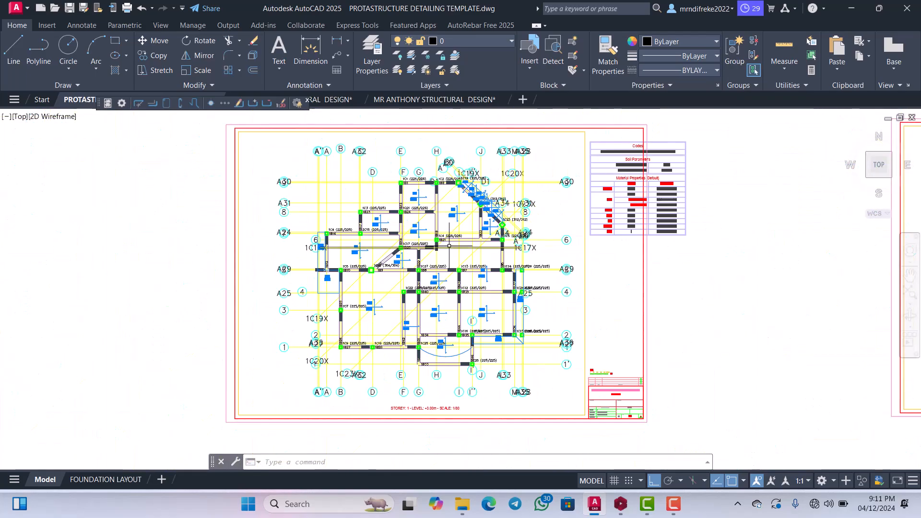
scroll(443, 212, up, 4)
scroll(443, 212, down, 4)
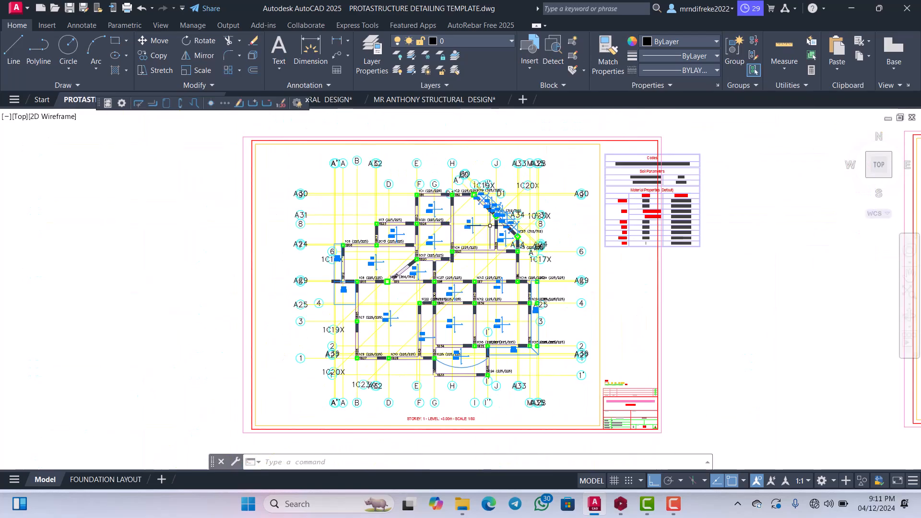
scroll(480, 240, up, 5)
scroll(490, 257, down, 1)
scroll(489, 257, down, 5)
scroll(389, 293, up, 5)
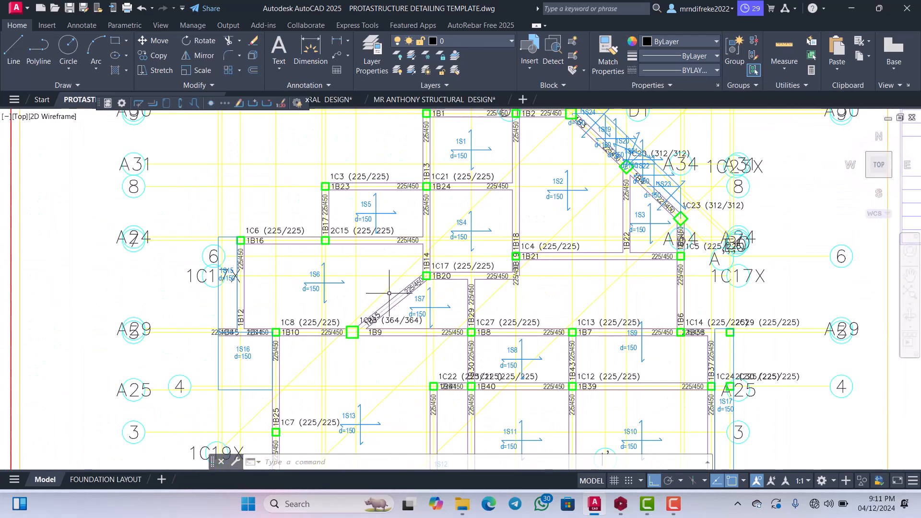
scroll(360, 294, up, 2)
scroll(360, 294, down, 6)
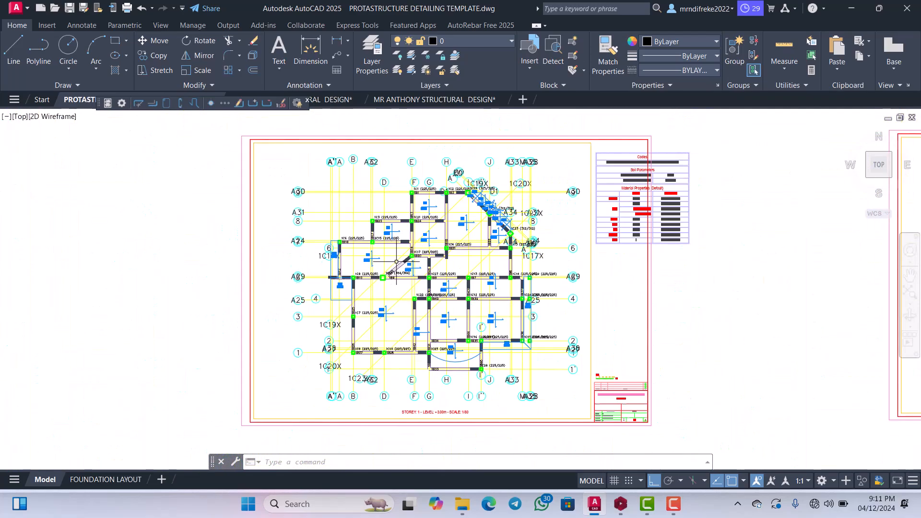
scroll(435, 251, up, 5)
scroll(434, 251, down, 6)
scroll(409, 238, up, 4)
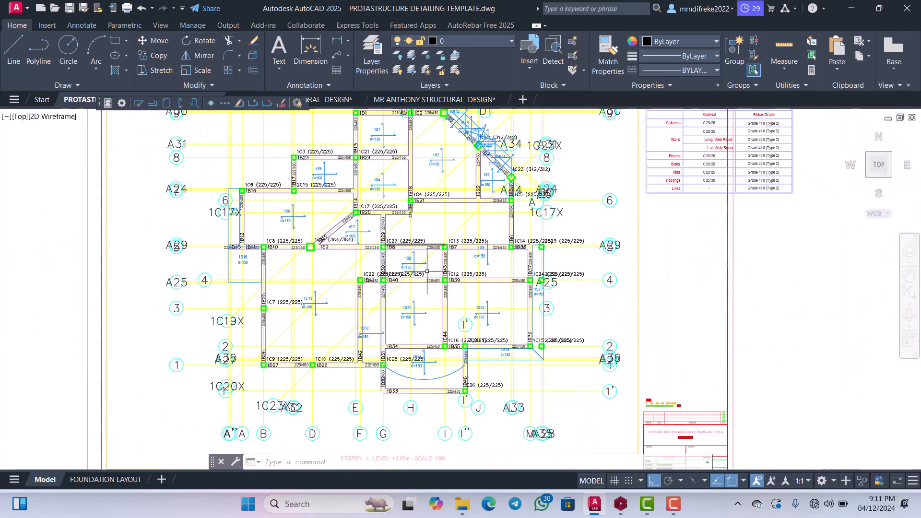
scroll(426, 271, down, 2)
scroll(444, 257, up, 4)
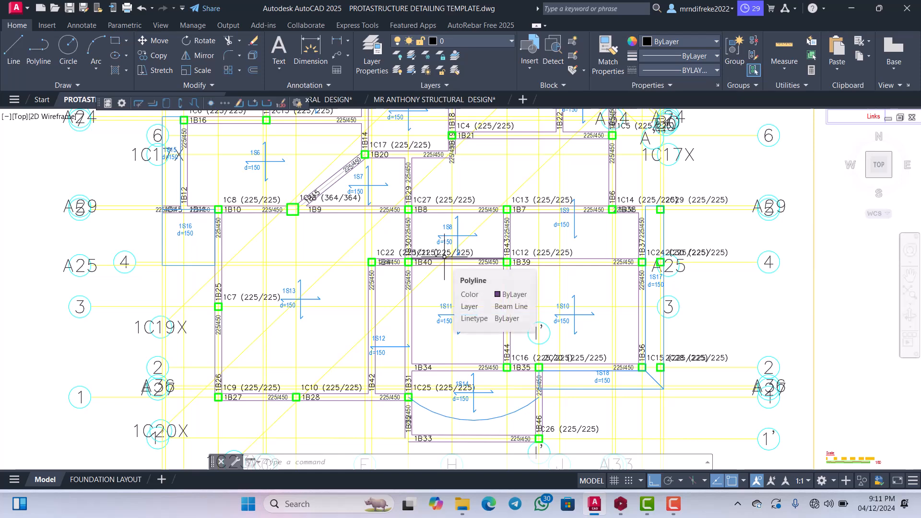
scroll(444, 256, down, 5)
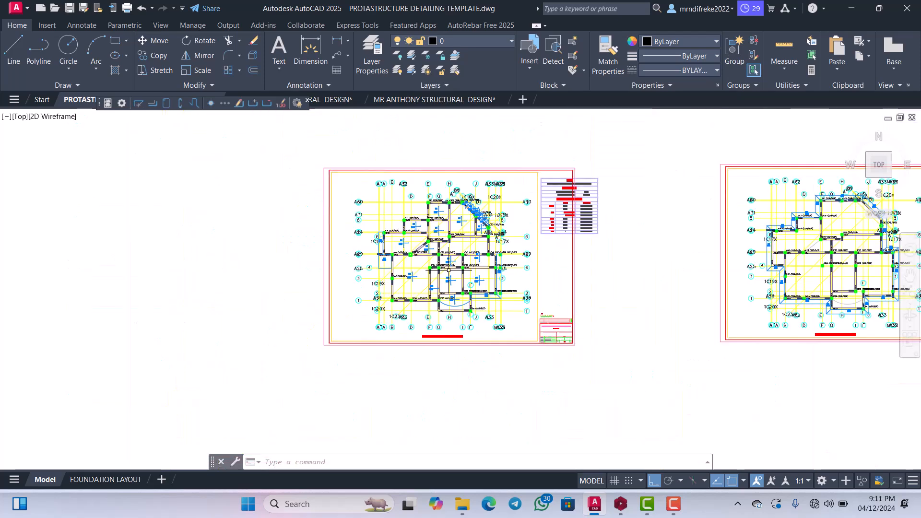
scroll(472, 245, up, 4)
scroll(473, 245, down, 4)
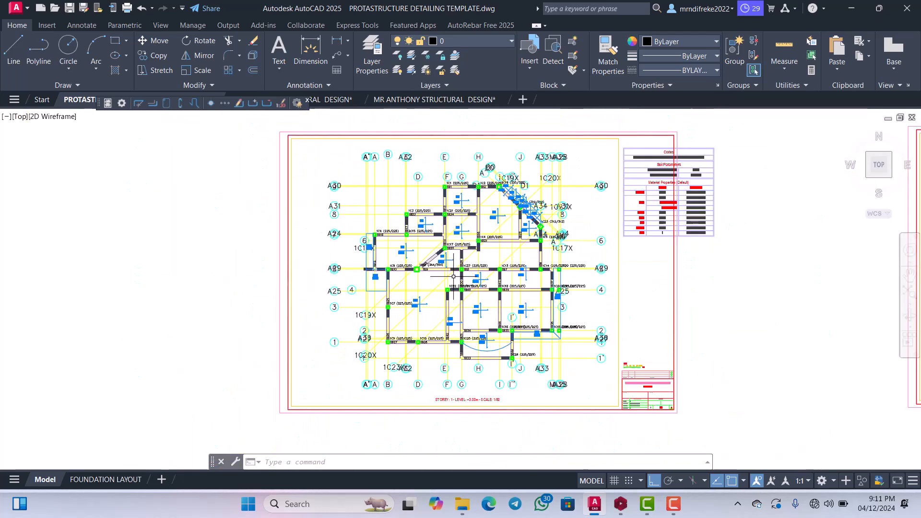
scroll(496, 250, up, 4)
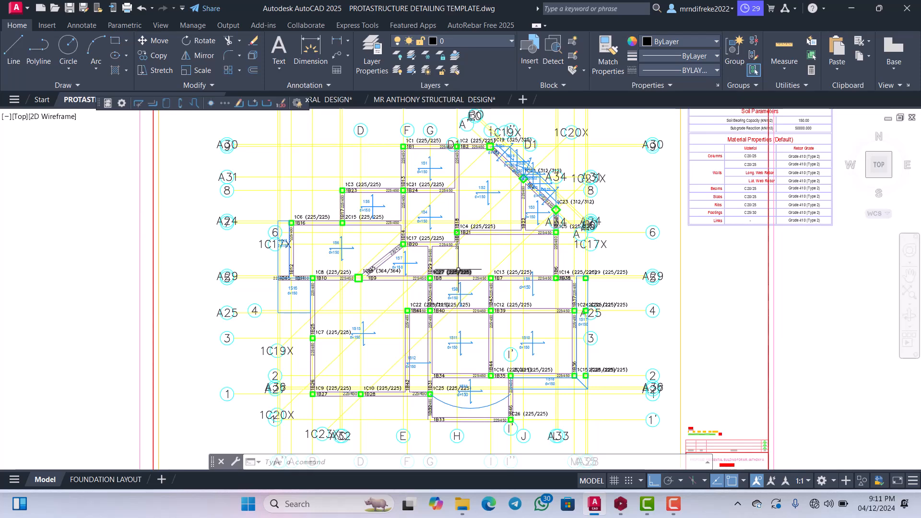
mouse_move(458, 270)
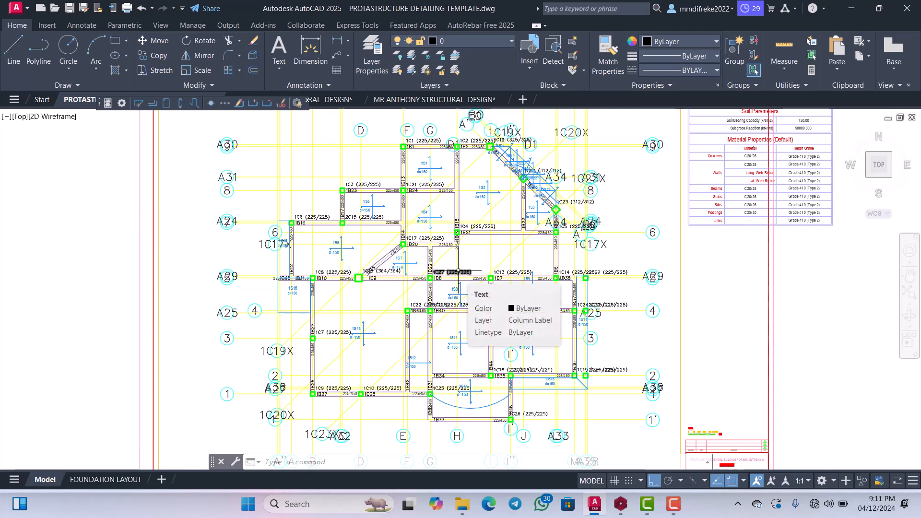
scroll(458, 271, down, 2)
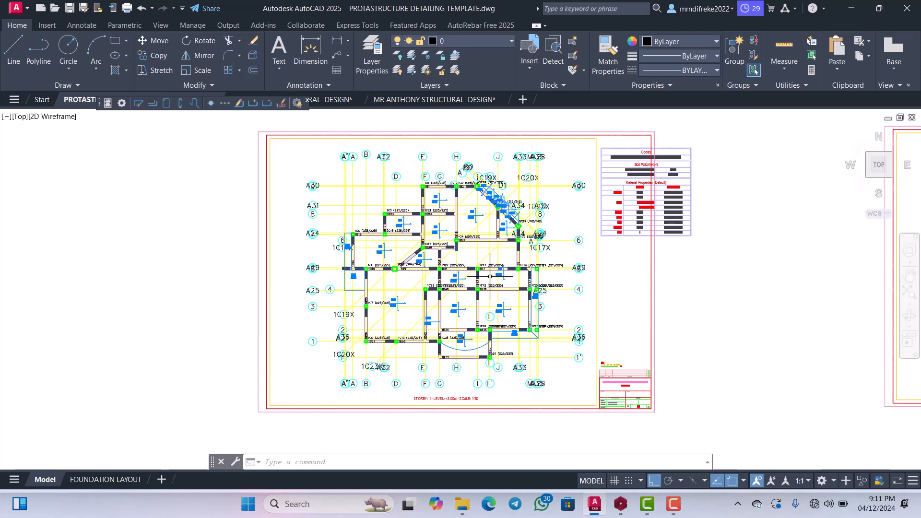
scroll(489, 277, down, 2)
scroll(443, 273, up, 4)
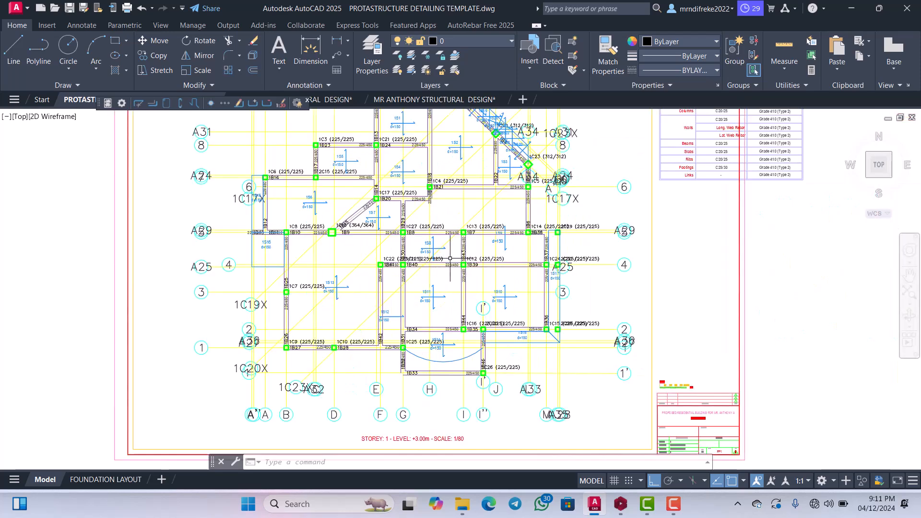
scroll(403, 290, up, 3)
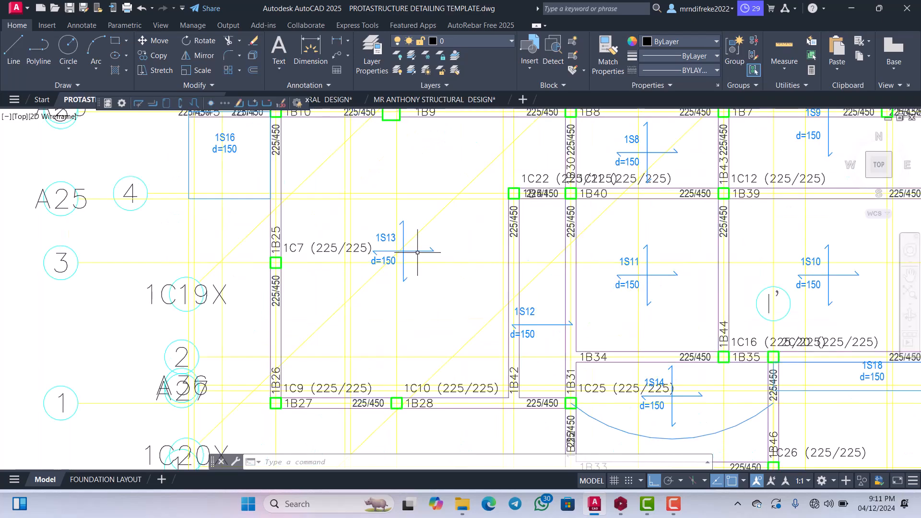
scroll(444, 267, down, 3)
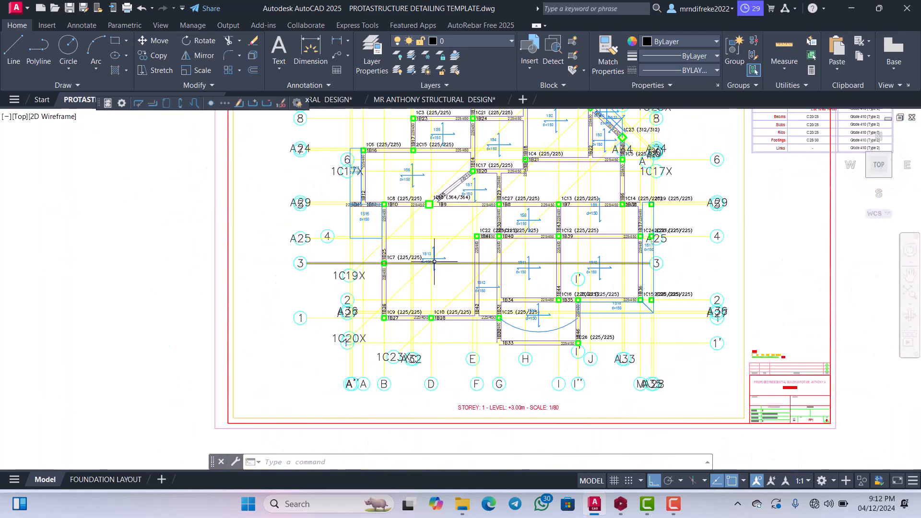
scroll(408, 230, up, 6)
scroll(420, 244, down, 5)
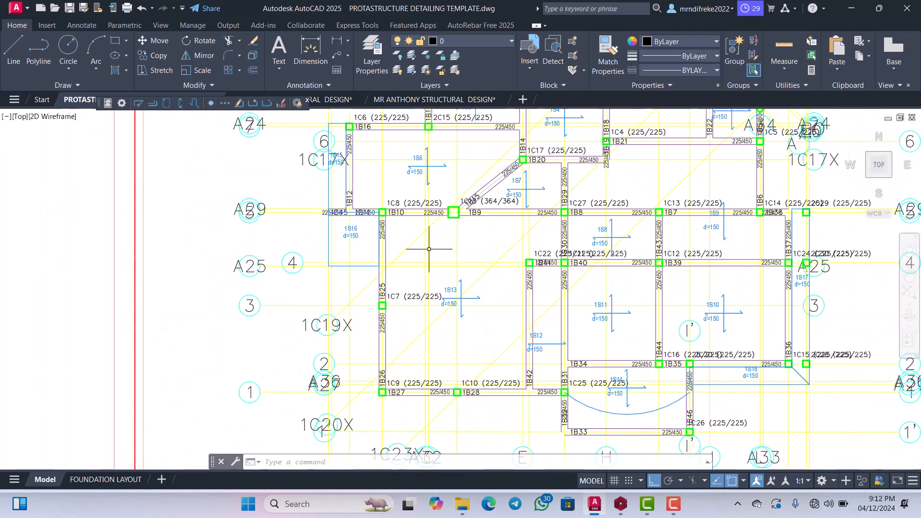
Examine the exported Storey 1 plan around the diagonal beam and slabs 1S6, 1S7 and 1S13, including its place among the sheets.
scroll(425, 238, up, 3)
scroll(418, 234, down, 3)
scroll(422, 235, up, 3)
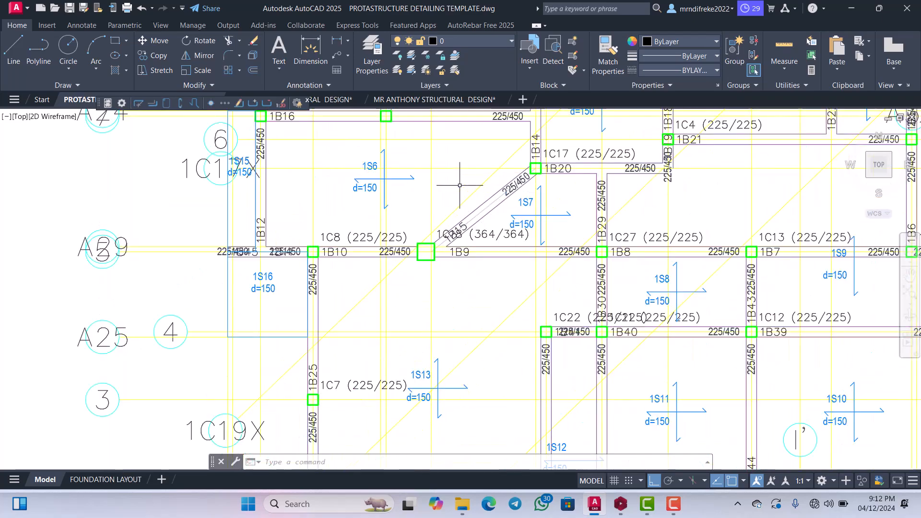
scroll(429, 234, down, 2)
scroll(429, 234, down, 4)
scroll(432, 240, up, 2)
scroll(437, 245, down, 5)
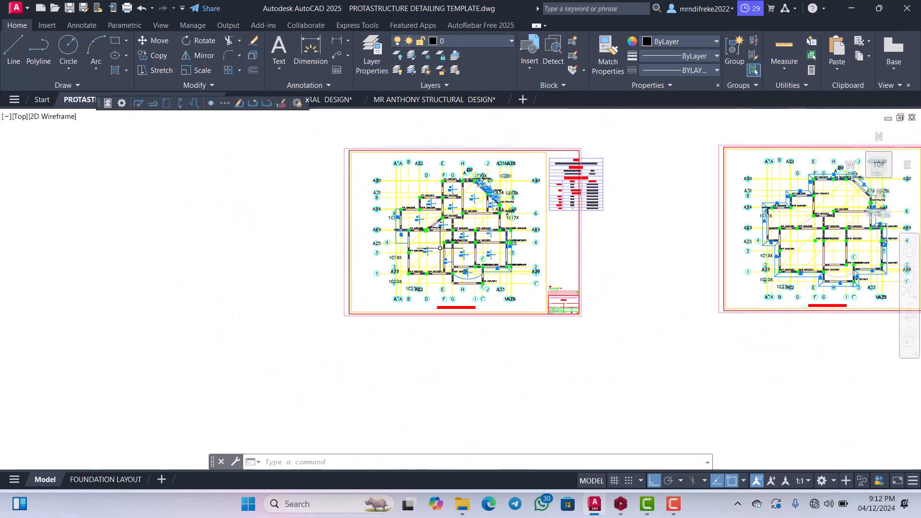
scroll(441, 251, up, 5)
scroll(426, 261, down, 4)
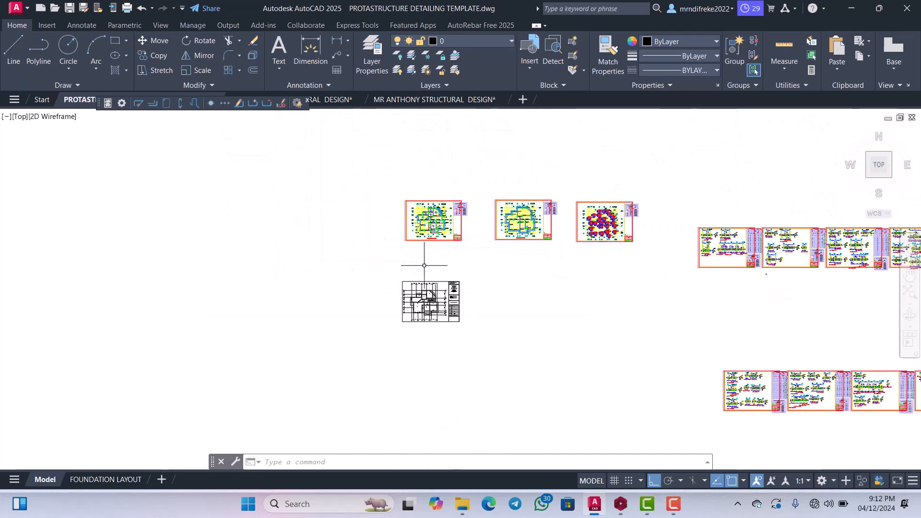
Examine the front bays of the black-and-white general arrangement drawing, sheet 04, around slabs p3, p5 and p14.
scroll(427, 269, up, 3)
scroll(447, 296, up, 6)
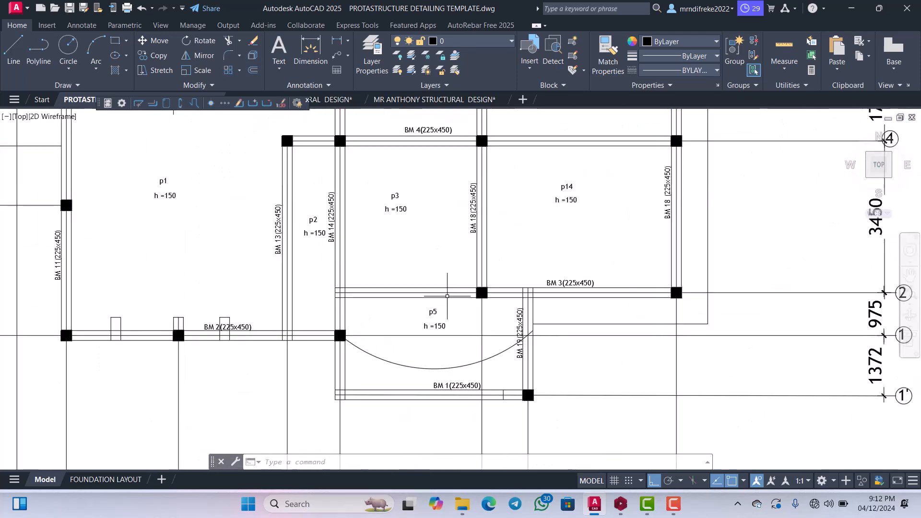
scroll(445, 289, down, 4)
scroll(444, 293, up, 4)
scroll(442, 295, down, 4)
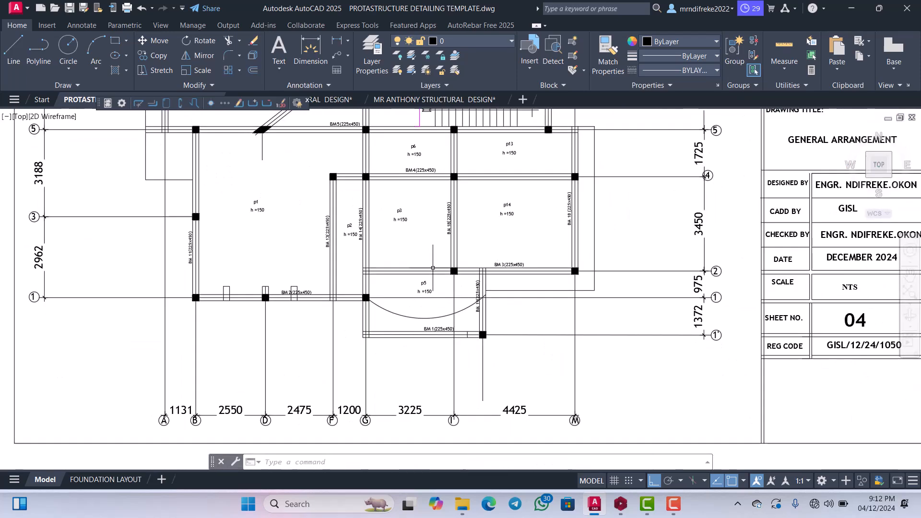
scroll(441, 302, up, 5)
scroll(438, 267, down, 4)
scroll(438, 279, up, 3)
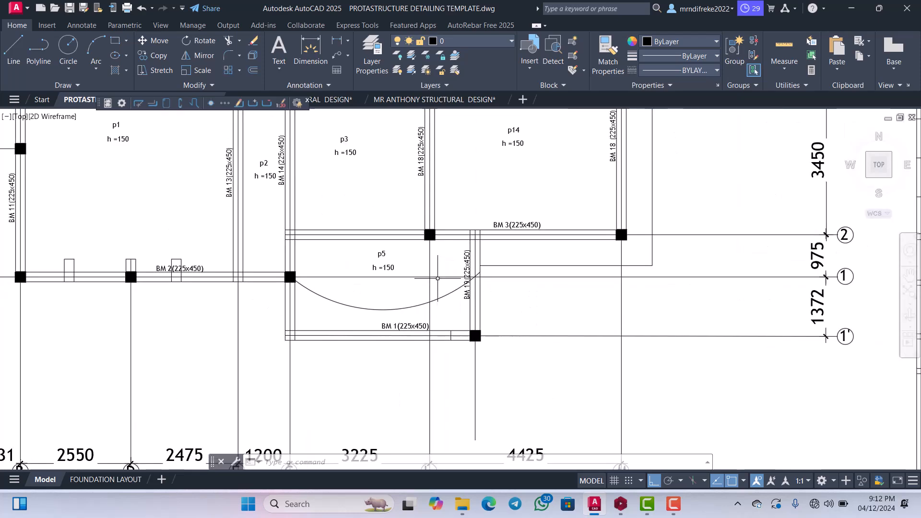
scroll(408, 279, down, 4)
scroll(404, 287, up, 5)
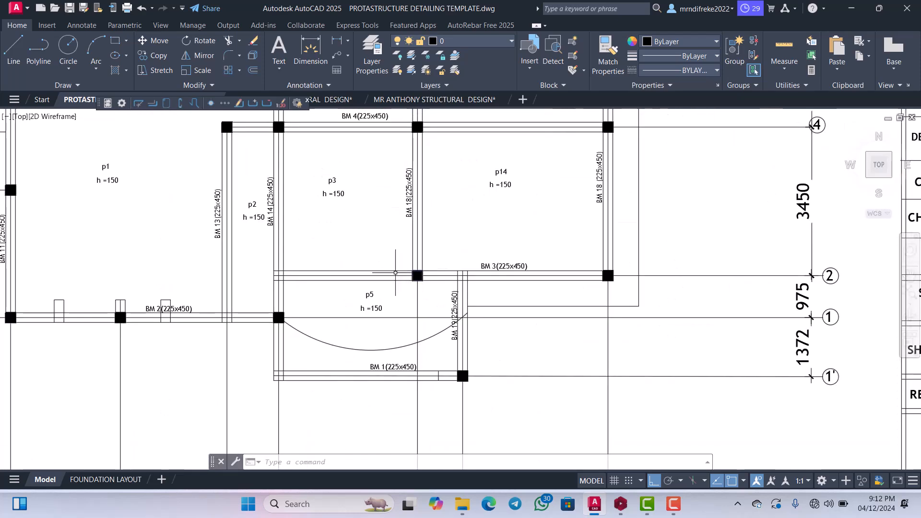
scroll(403, 312, down, 3)
scroll(402, 338, up, 3)
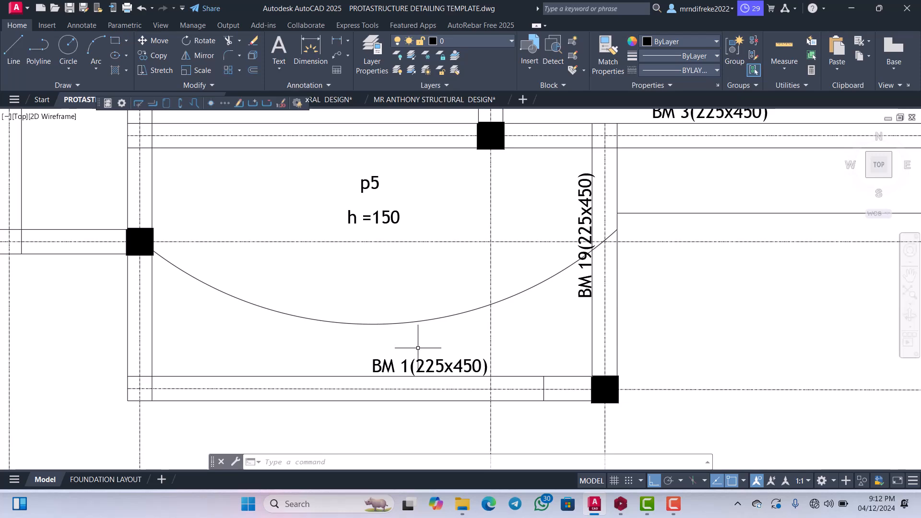
Inspect the beam labels BM 1, BM 2 and BM 19 around the curved slab p5 on the general arrangement.
scroll(403, 357, down, 2)
scroll(411, 325, up, 2)
scroll(405, 366, down, 4)
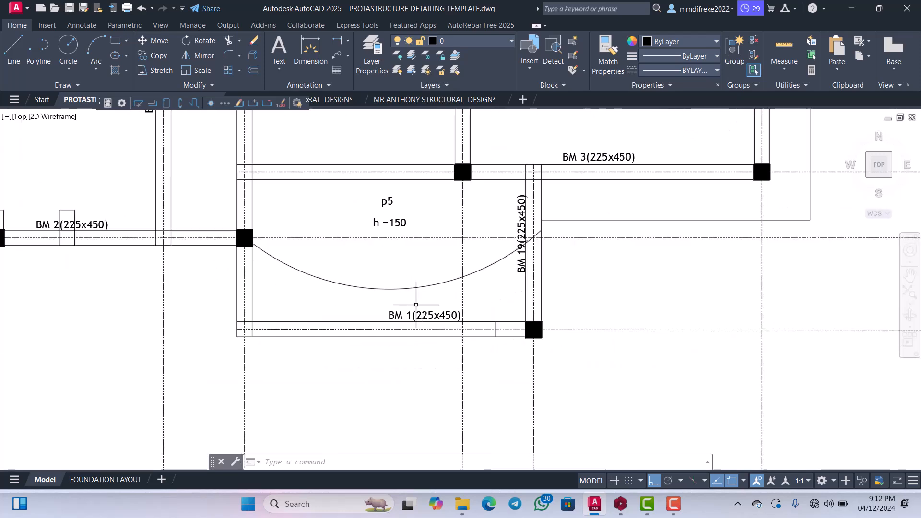
scroll(425, 312, down, 4)
scroll(303, 298, up, 6)
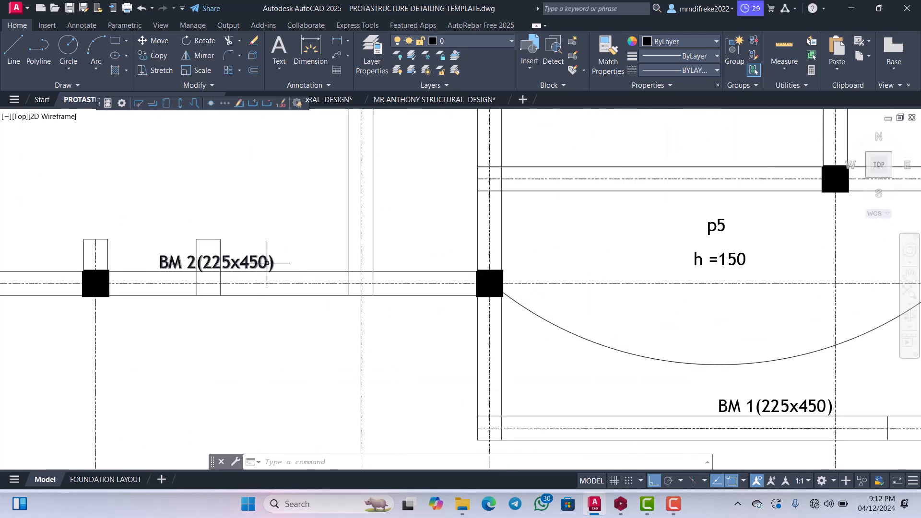
scroll(336, 293, down, 4)
scroll(410, 300, up, 6)
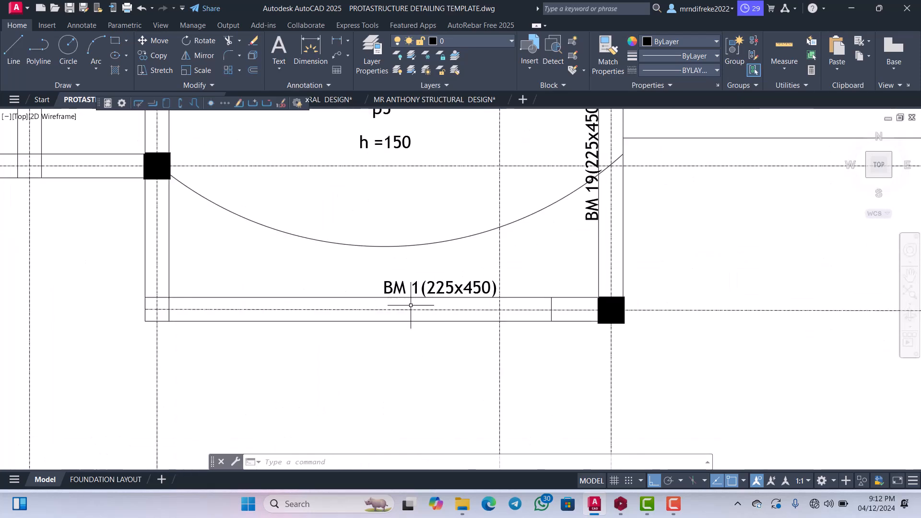
scroll(411, 305, down, 4)
scroll(222, 267, up, 5)
scroll(222, 267, down, 5)
scroll(423, 281, up, 5)
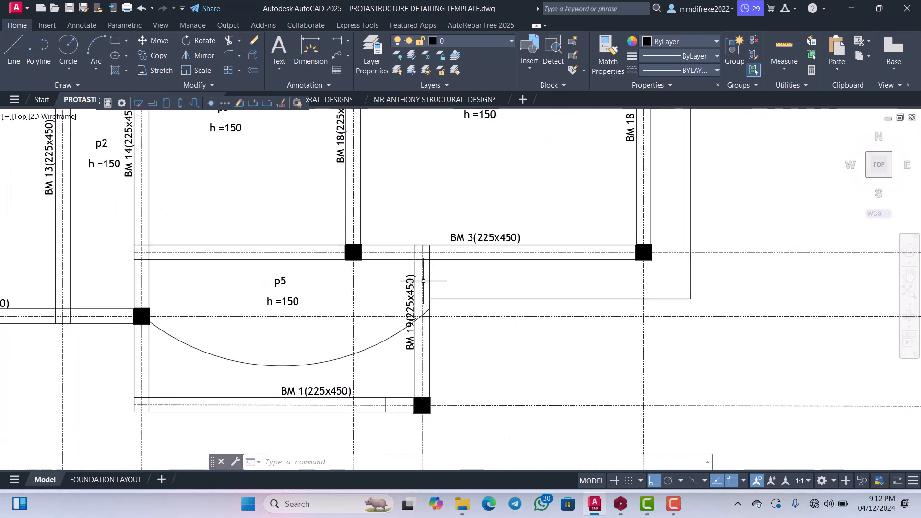
Trace the numbering of beams BM 3, BM 4 and BM 5 up to the stairway on the general arrangement.
scroll(423, 280, up, 4)
scroll(463, 257, down, 4)
scroll(401, 312, down, 2)
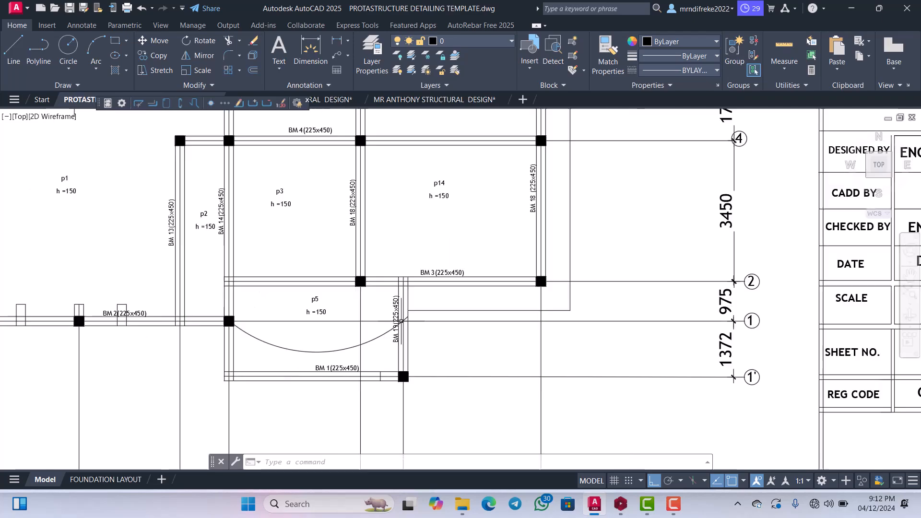
scroll(401, 320, down, 2)
scroll(378, 246, up, 6)
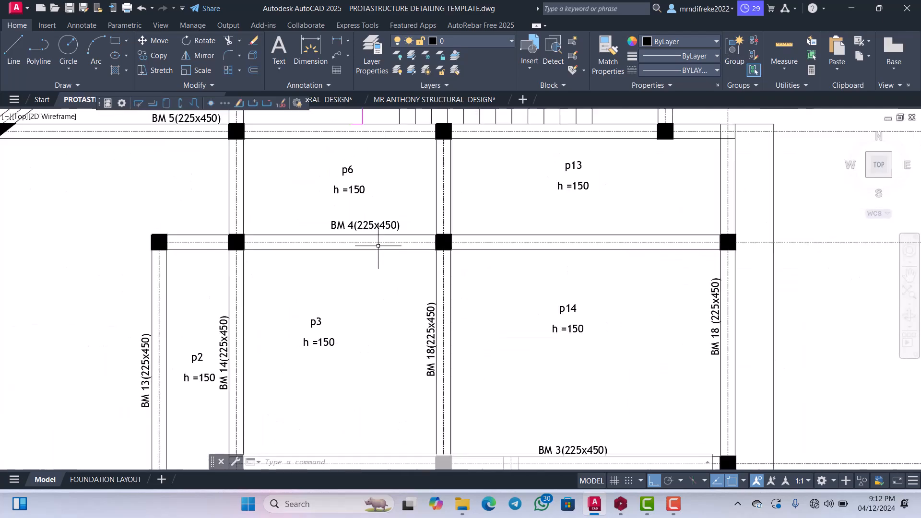
scroll(378, 246, down, 6)
scroll(379, 249, up, 7)
scroll(381, 253, down, 2)
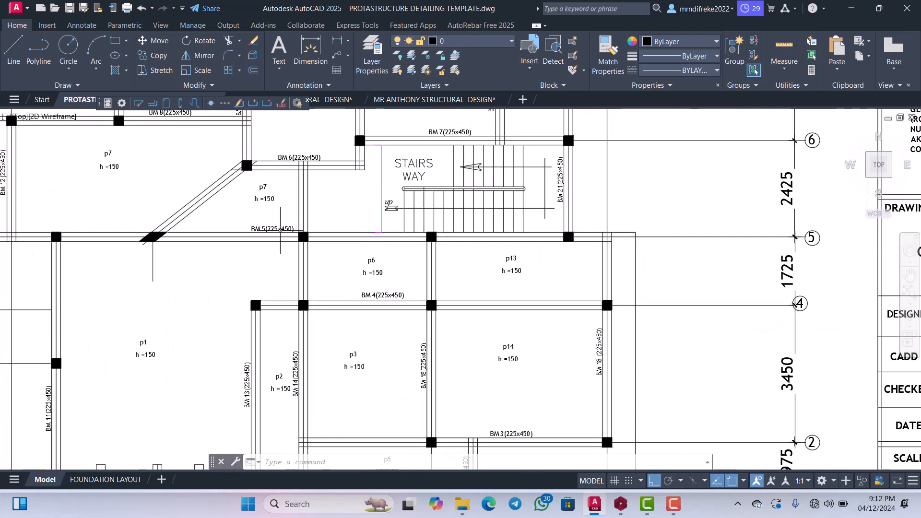
scroll(281, 230, up, 4)
scroll(362, 245, down, 10)
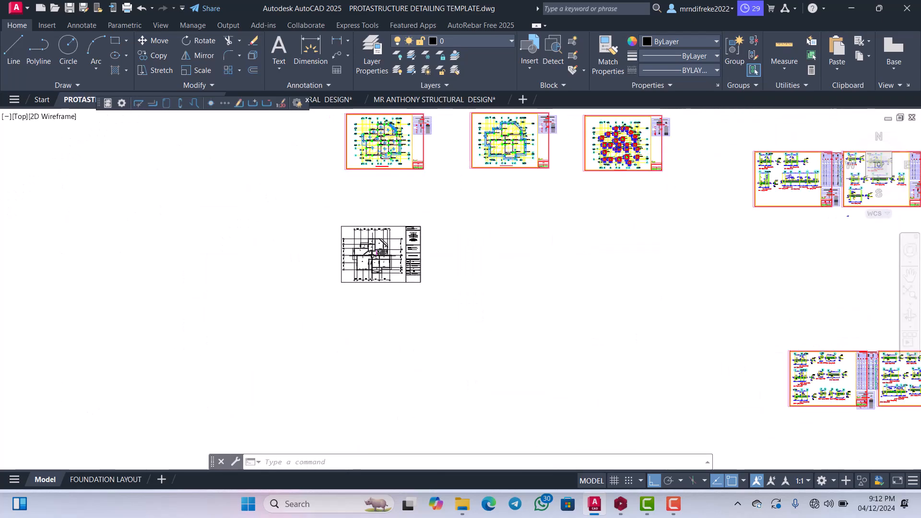
Recheck the labels of beams BM 1 and BM 2 along grids 1' and 1 on the general arrangement.
scroll(300, 254, up, 10)
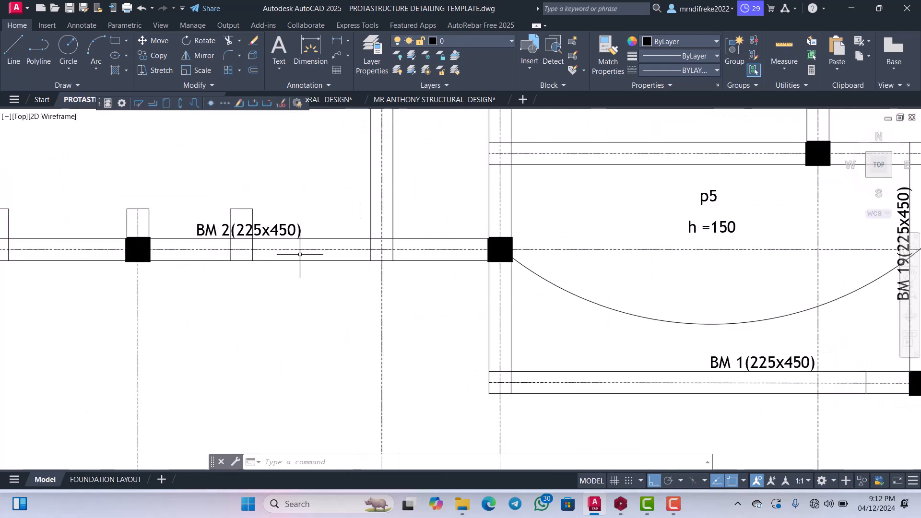
scroll(300, 254, down, 4)
scroll(307, 259, up, 4)
scroll(336, 278, down, 5)
scroll(408, 310, up, 3)
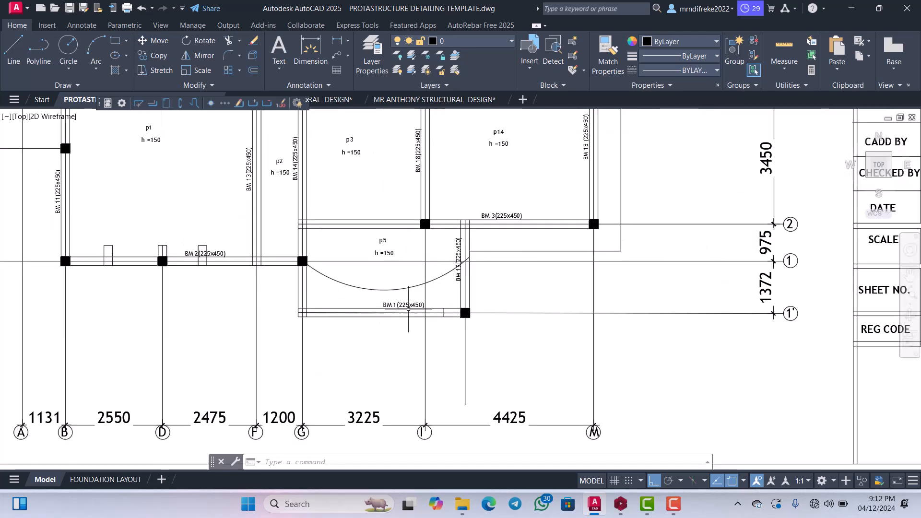
scroll(408, 309, up, 2)
scroll(408, 309, down, 8)
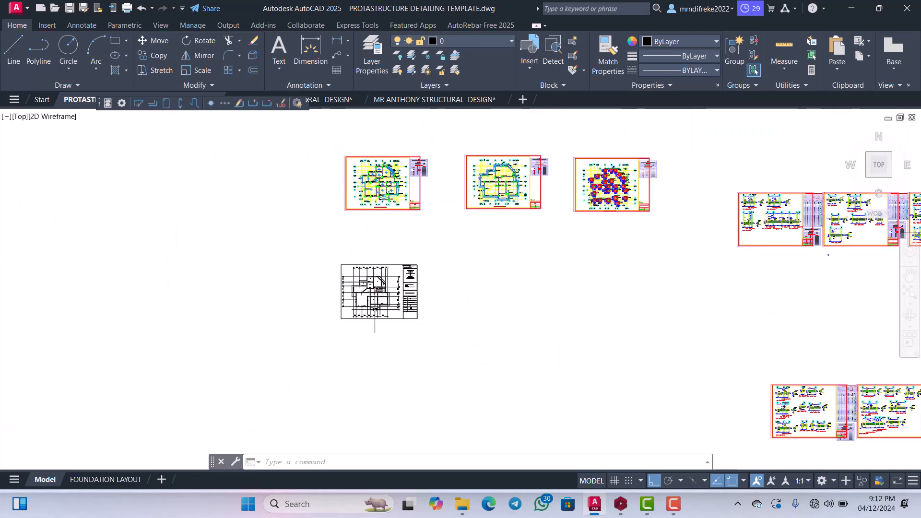
Examine the span-by-span labels of beams 1B27 and 1B28 along grid 1 on the exported Storey 1 plan.
scroll(383, 189, up, 8)
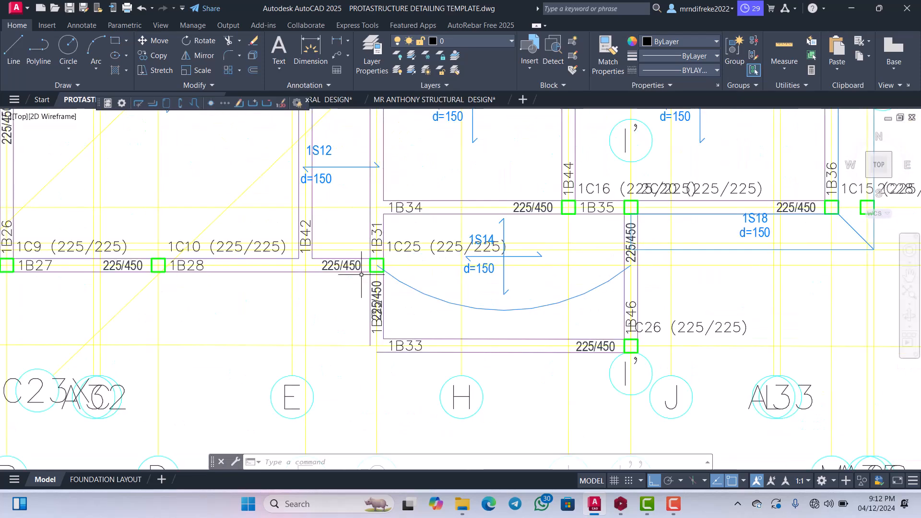
scroll(361, 274, down, 3)
scroll(297, 265, up, 3)
scroll(332, 269, down, 3)
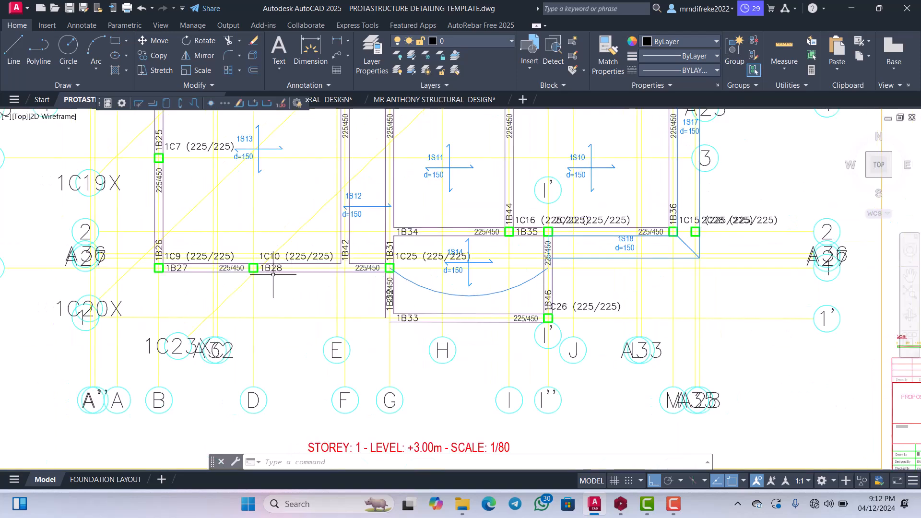
scroll(258, 272, up, 5)
scroll(322, 266, down, 2)
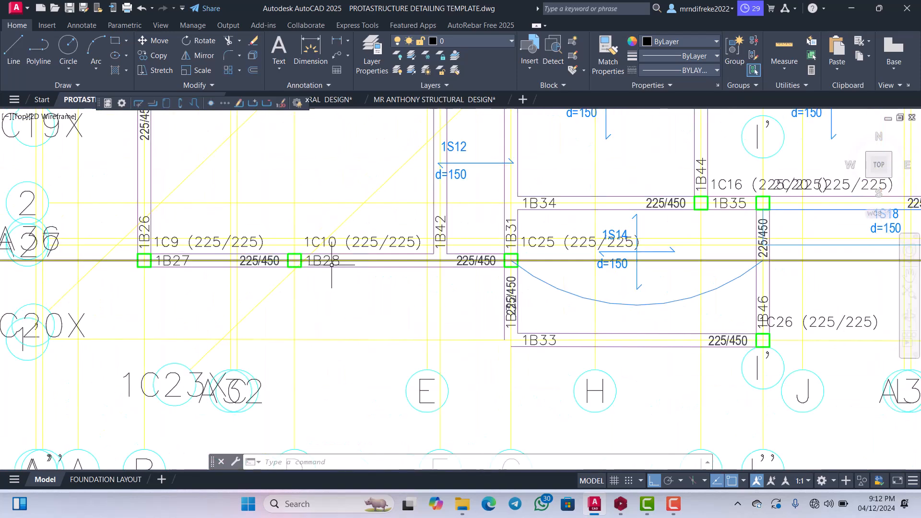
scroll(322, 271, up, 4)
scroll(363, 257, down, 2)
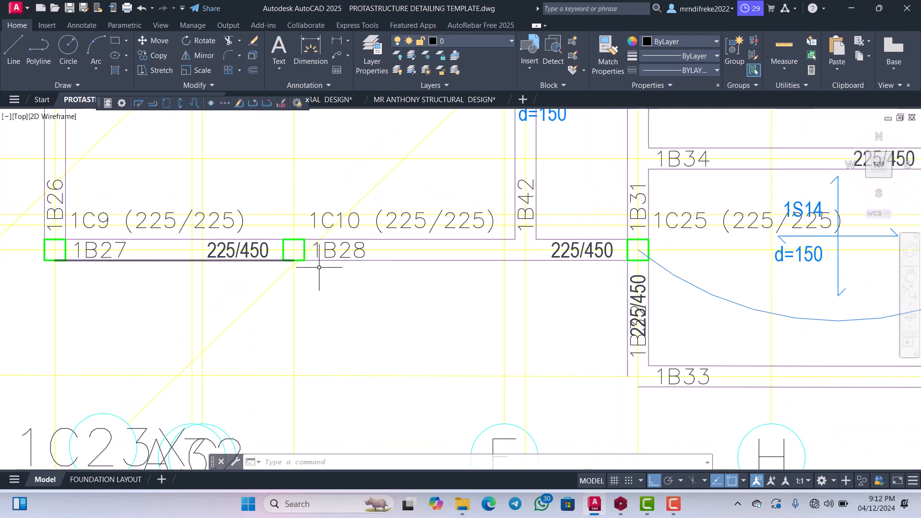
scroll(326, 268, down, 4)
scroll(412, 259, up, 6)
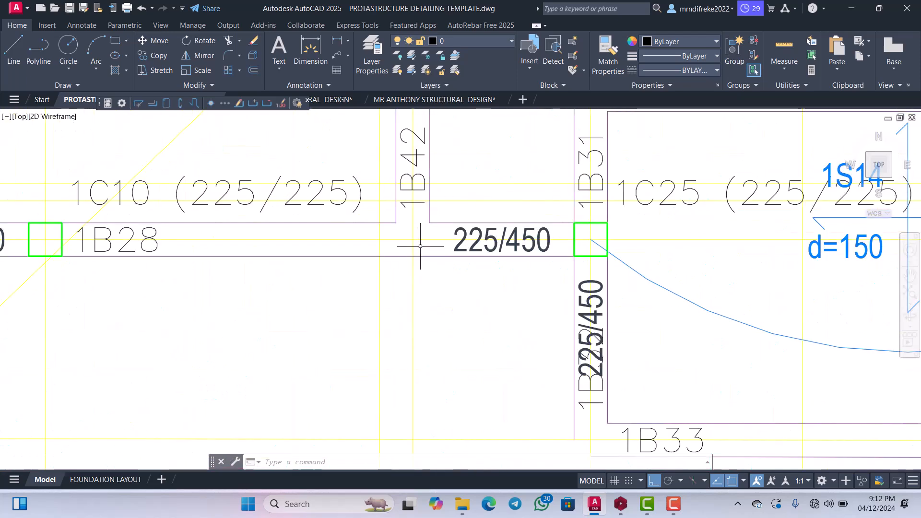
scroll(420, 246, down, 8)
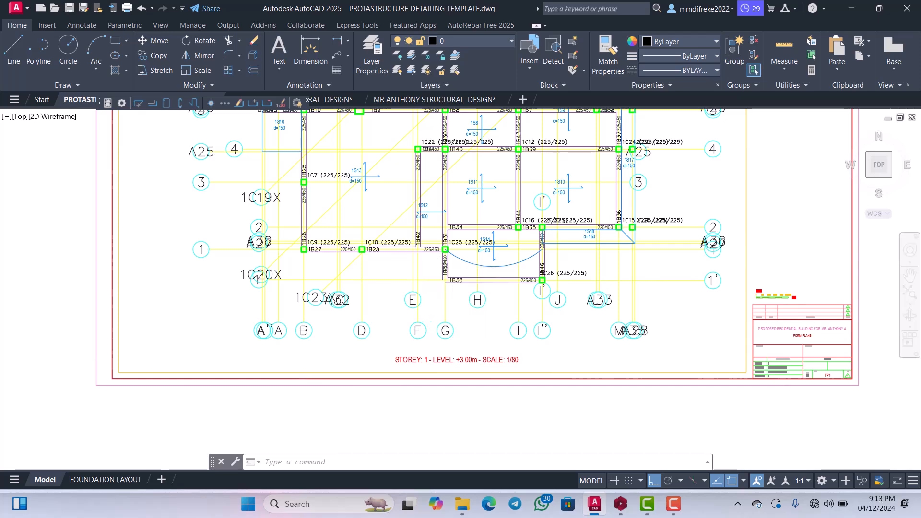
Examine beam 1B33 and the beams around the curved slab 1S14 on the exported Storey 1 plan.
scroll(415, 250, up, 6)
scroll(357, 246, down, 2)
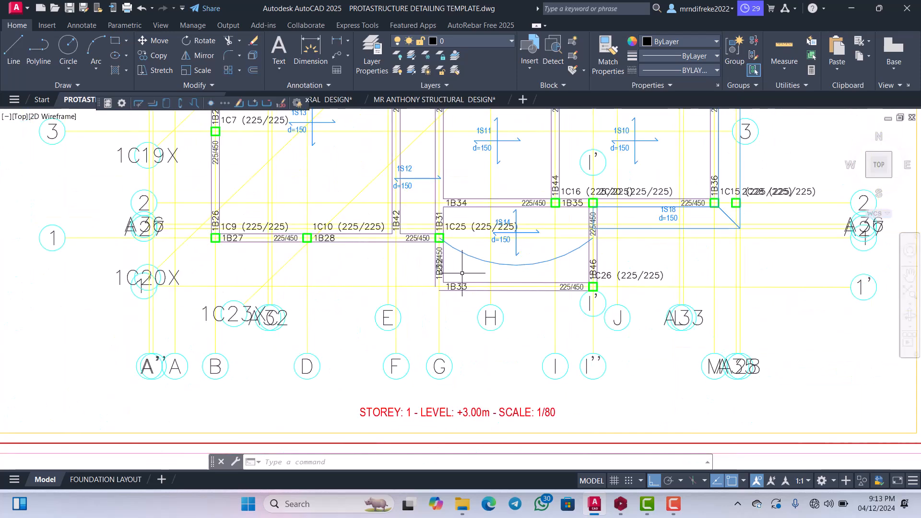
scroll(478, 269, up, 4)
scroll(460, 304, down, 2)
scroll(458, 299, up, 2)
scroll(458, 299, down, 4)
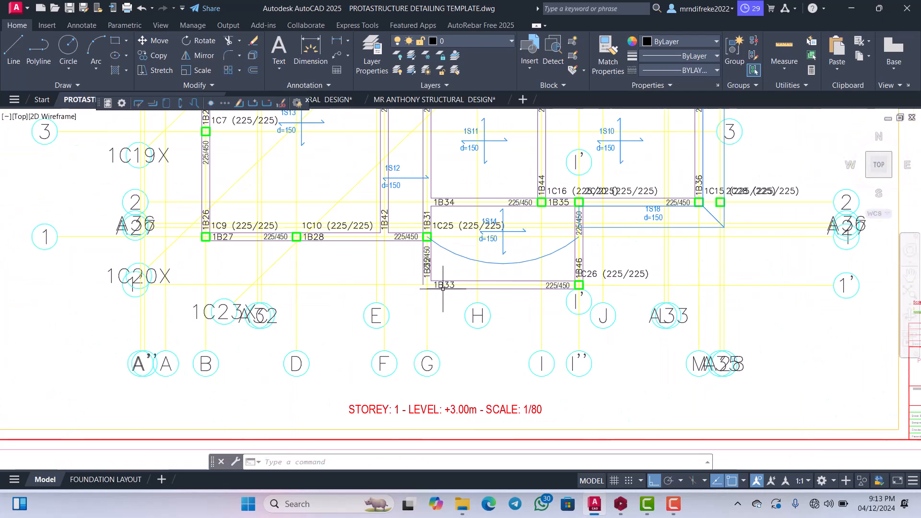
scroll(510, 301, up, 4)
scroll(596, 230, down, 2)
scroll(562, 235, up, 2)
scroll(562, 235, down, 2)
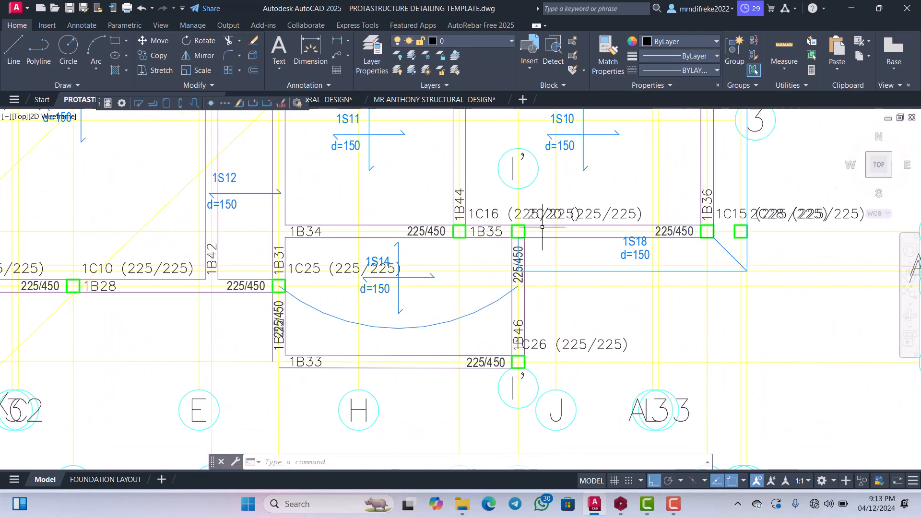
Inspect beams 1B34 and 1B35 along grid 2 on the exported Storey 1 plan.
scroll(545, 242, up, 2)
scroll(528, 247, down, 5)
scroll(509, 249, up, 1)
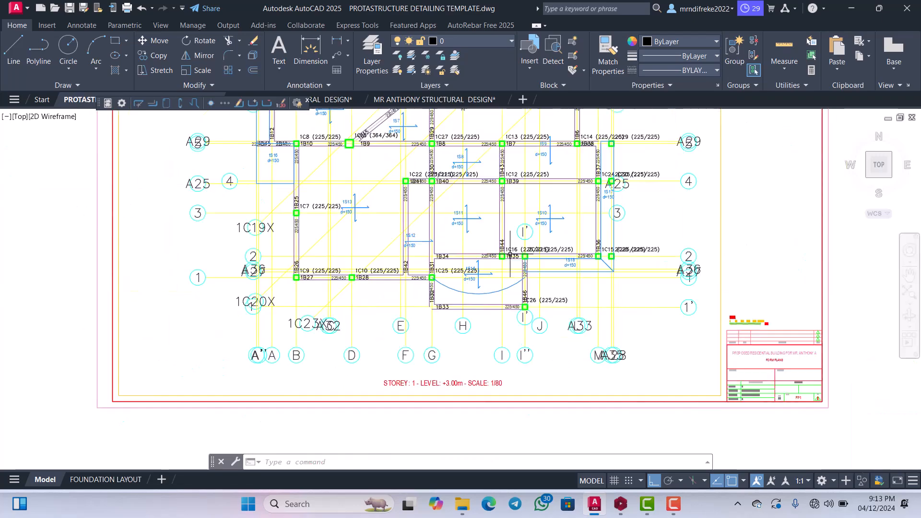
scroll(506, 242, down, 4)
scroll(502, 235, up, 6)
scroll(500, 229, down, 3)
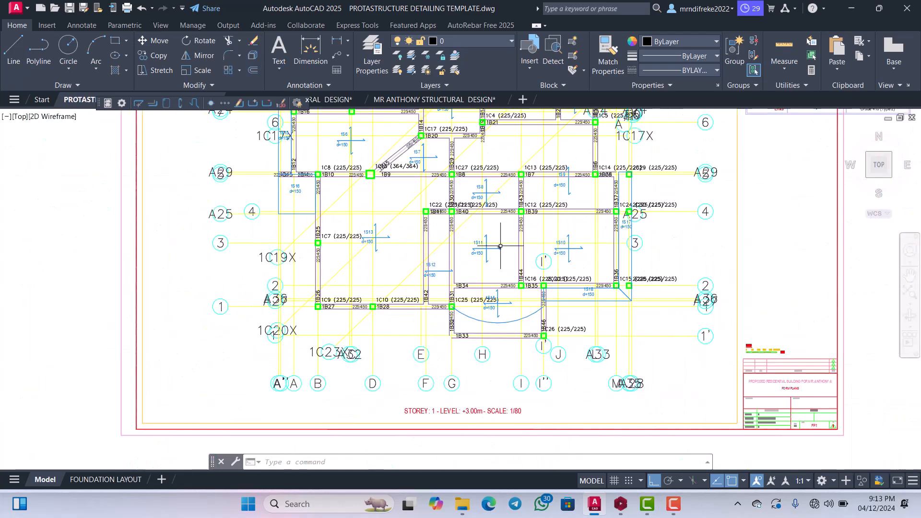
Examine the labels of beams 1B40 and 1B39 along grid 4 on the exported Storey 1 plan.
scroll(508, 229, up, 5)
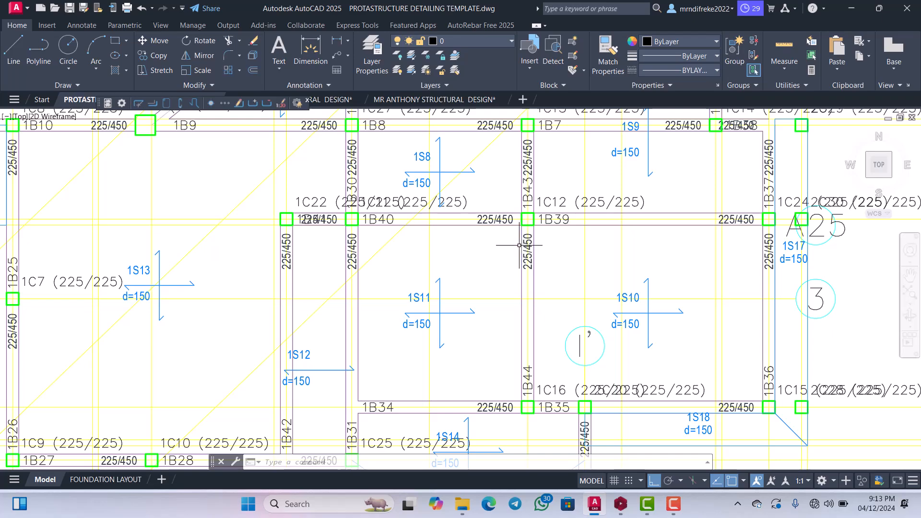
scroll(519, 247, down, 3)
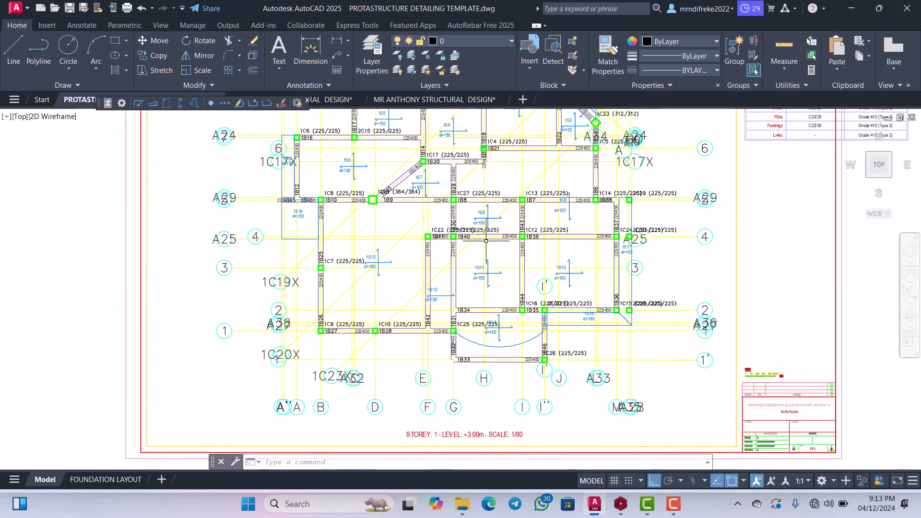
scroll(485, 241, up, 5)
scroll(477, 236, down, 3)
scroll(473, 230, up, 4)
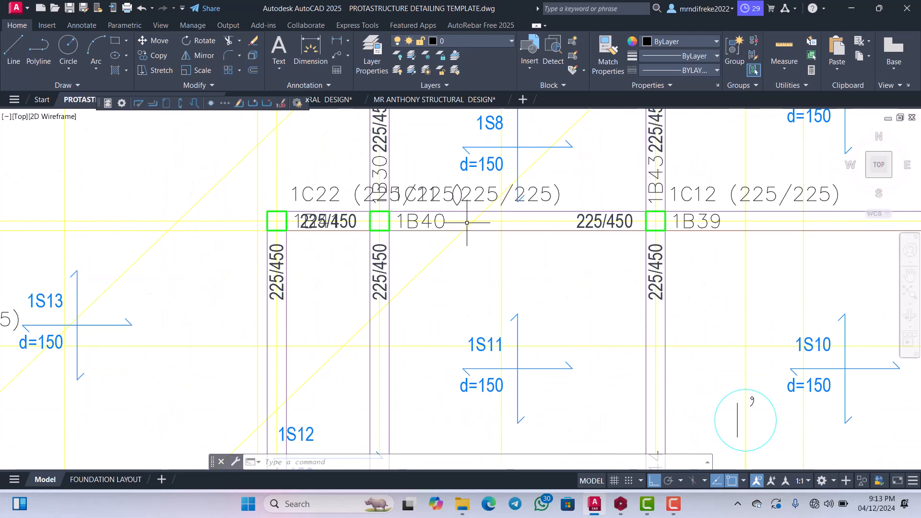
scroll(467, 223, down, 4)
scroll(499, 230, up, 6)
scroll(523, 234, down, 2)
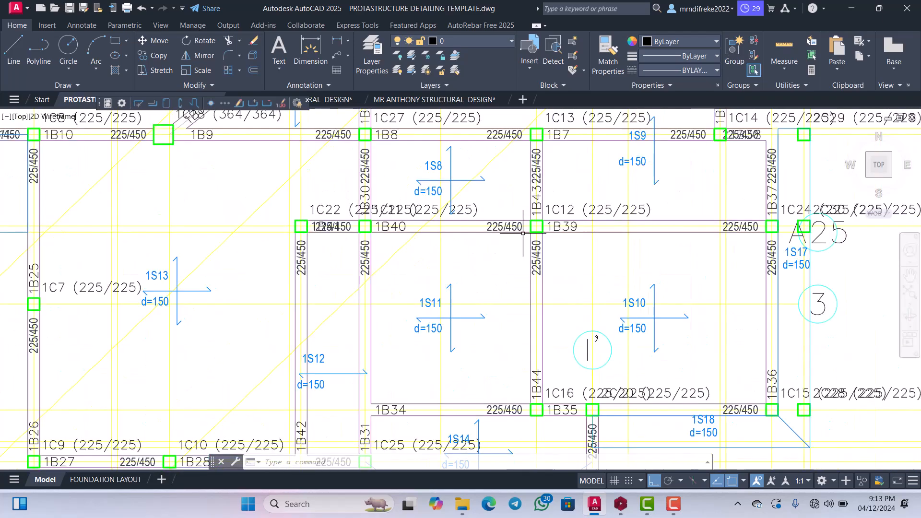
scroll(523, 234, down, 5)
scroll(460, 261, up, 6)
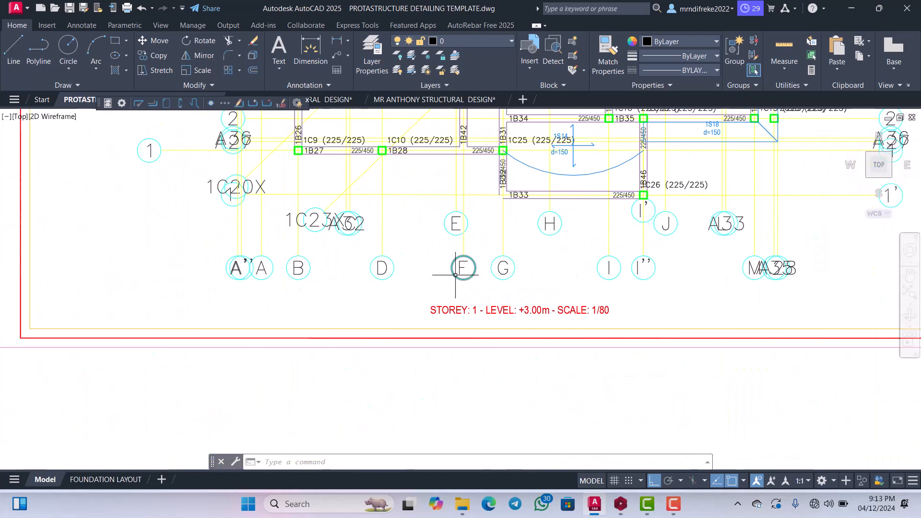
Compare the beam labels along grids 1 and 1' on the Storey 1 plan with those on the general arrangement drawing.
scroll(449, 270, down, 2)
scroll(448, 270, down, 5)
scroll(422, 239, up, 8)
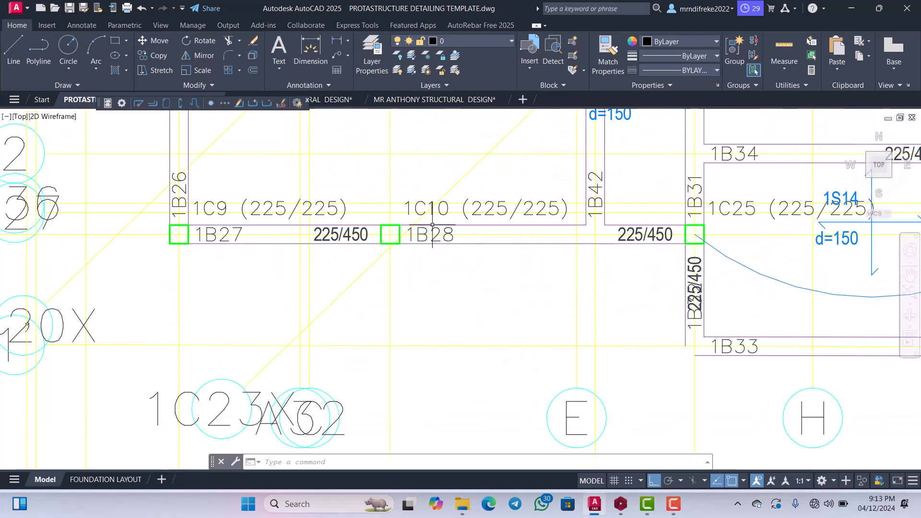
scroll(421, 239, down, 4)
scroll(420, 245, down, 7)
scroll(422, 343, up, 10)
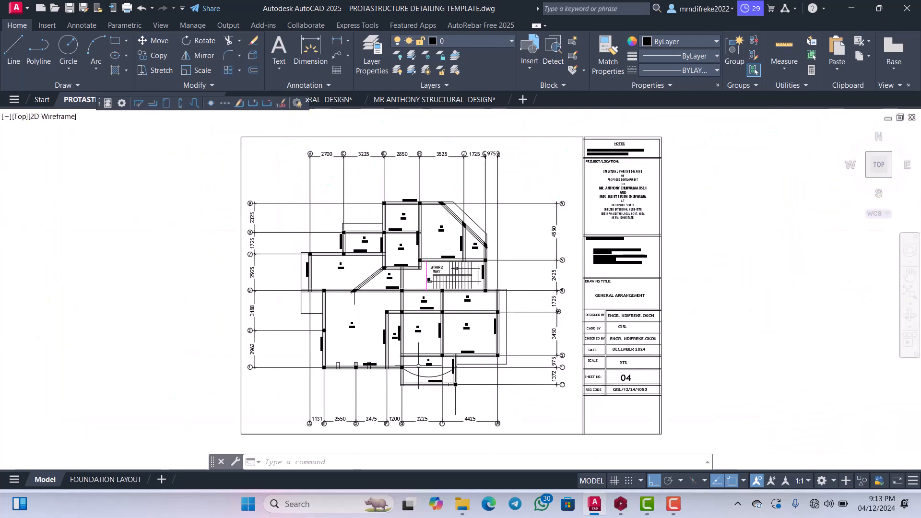
scroll(406, 340, down, 4)
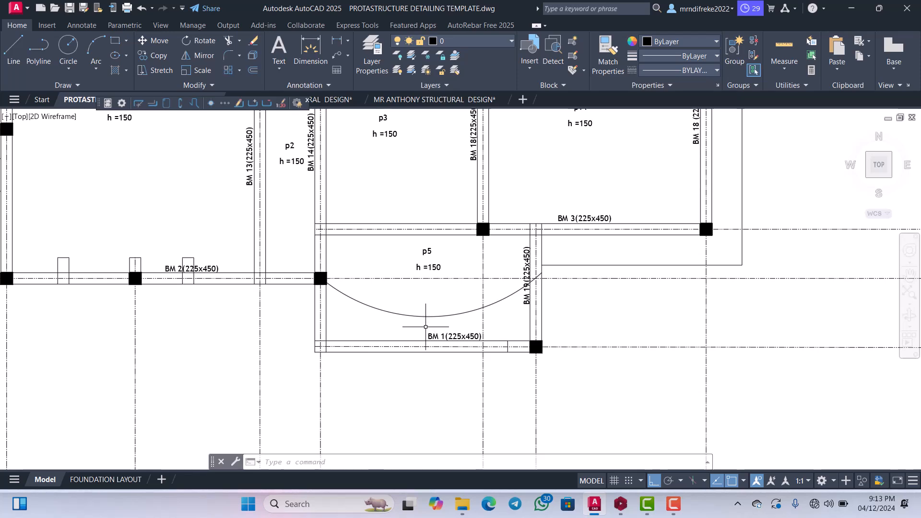
scroll(425, 327, down, 10)
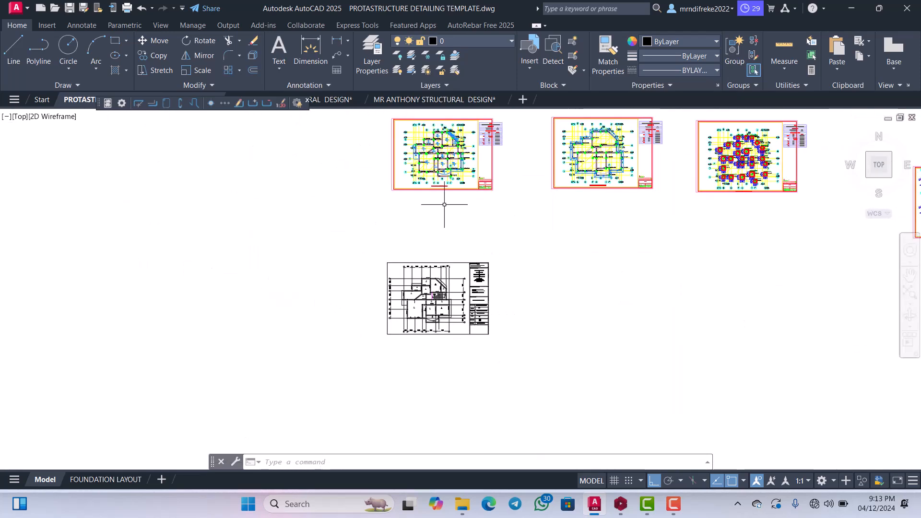
scroll(444, 204, up, 8)
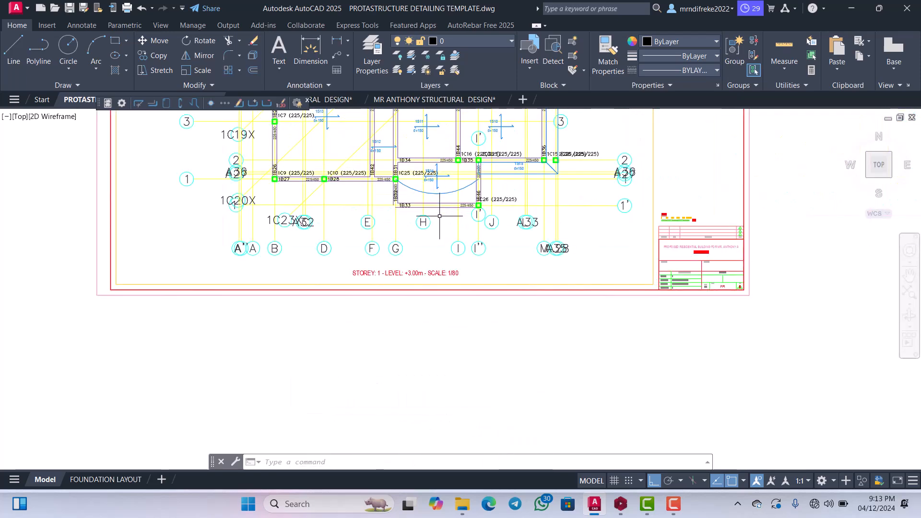
scroll(432, 242, down, 4)
scroll(430, 244, down, 4)
scroll(441, 307, up, 3)
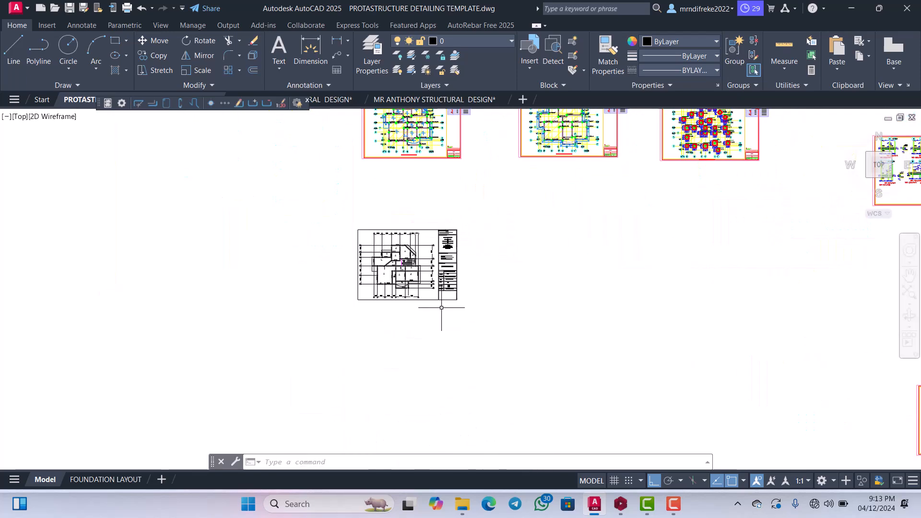
Move the complete general arrangement sheet closer to the Storey 1 plan, directly beneath it.
click(464, 307)
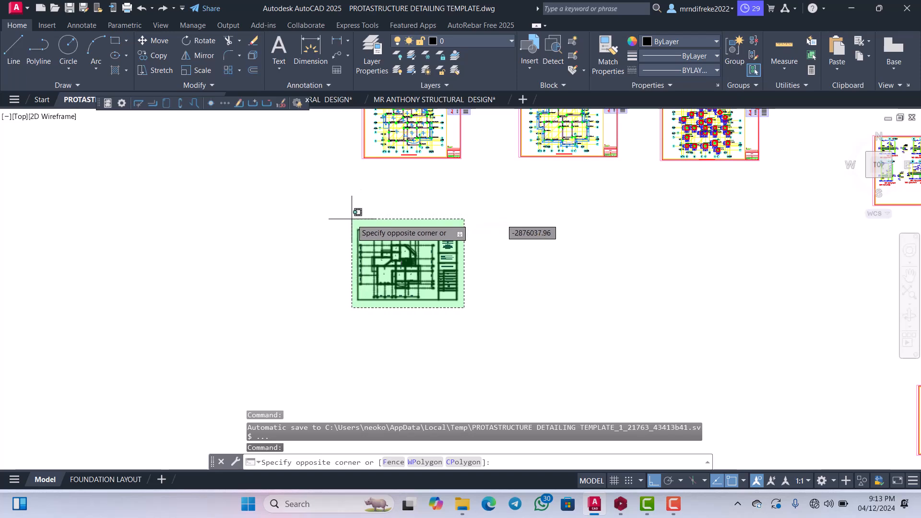
click(352, 218)
right_click(368, 206)
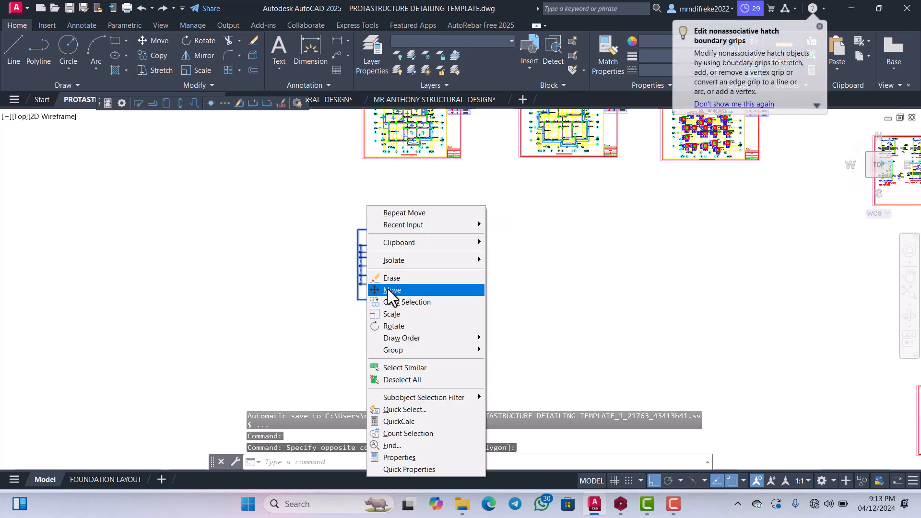
click(390, 290)
click(377, 304)
click(393, 272)
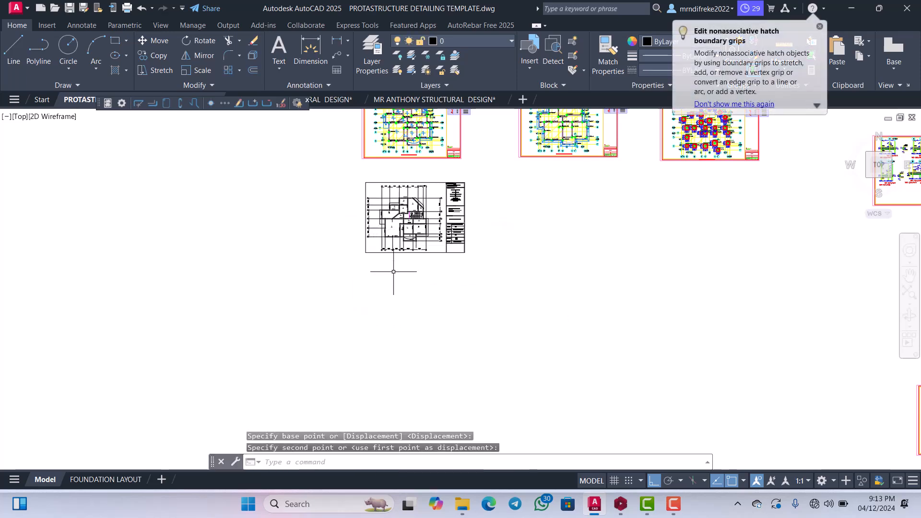
Examine the label of beam 1B33 along grid 1' between grids G and I'' on the Storey 1 plan.
scroll(386, 364, down, 2)
scroll(403, 232, up, 8)
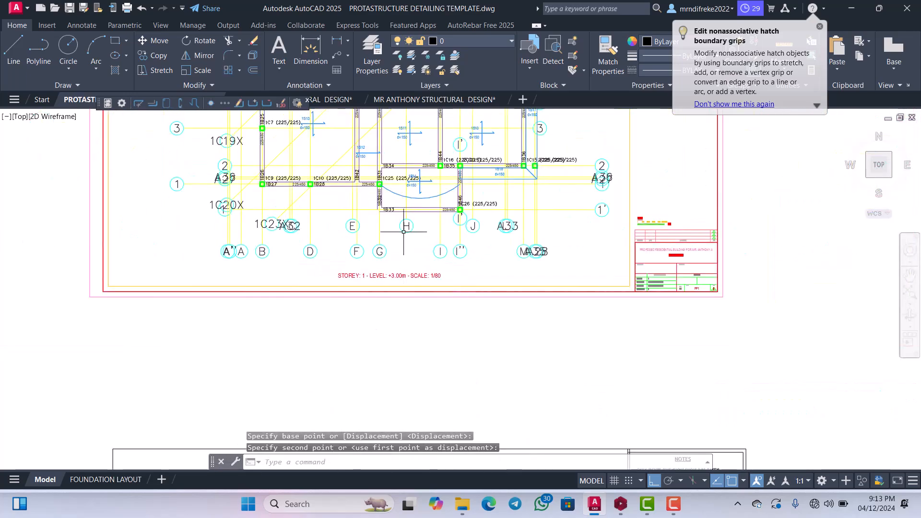
scroll(403, 232, up, 5)
scroll(392, 229, down, 4)
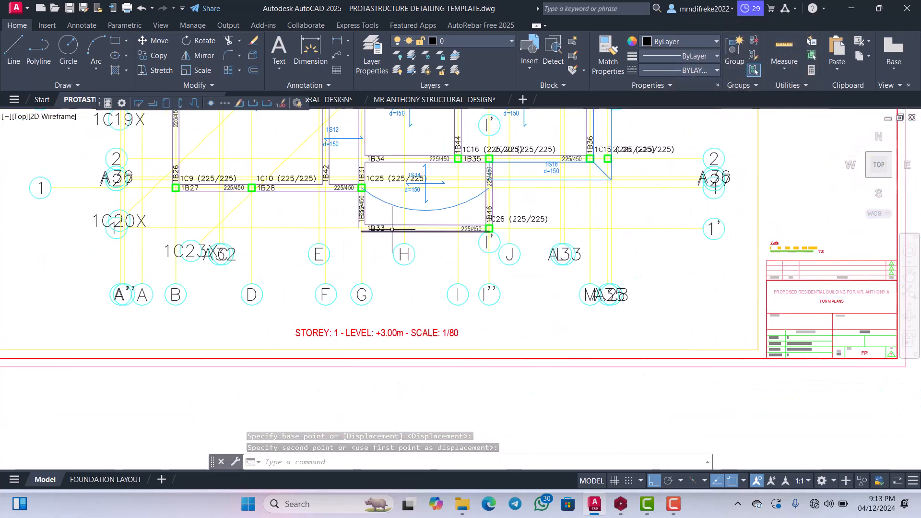
scroll(392, 230, down, 5)
scroll(395, 227, up, 9)
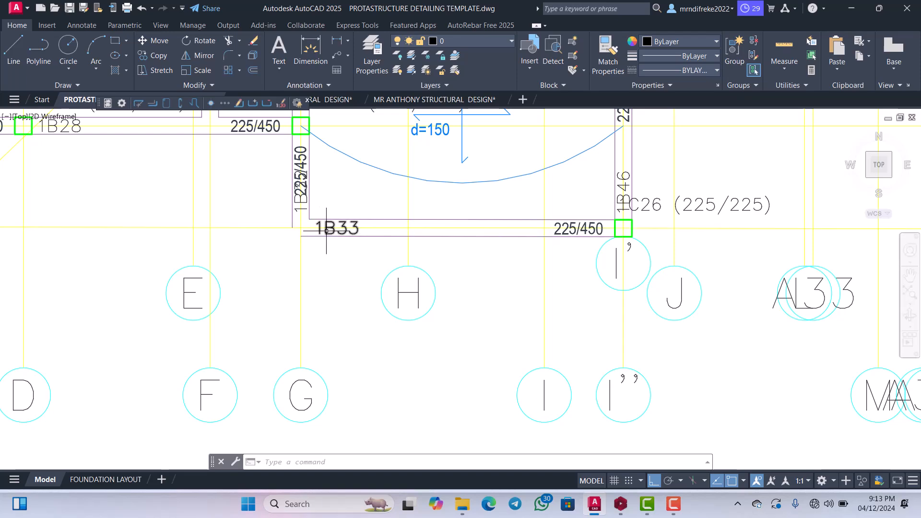
scroll(326, 231, down, 3)
scroll(335, 229, up, 5)
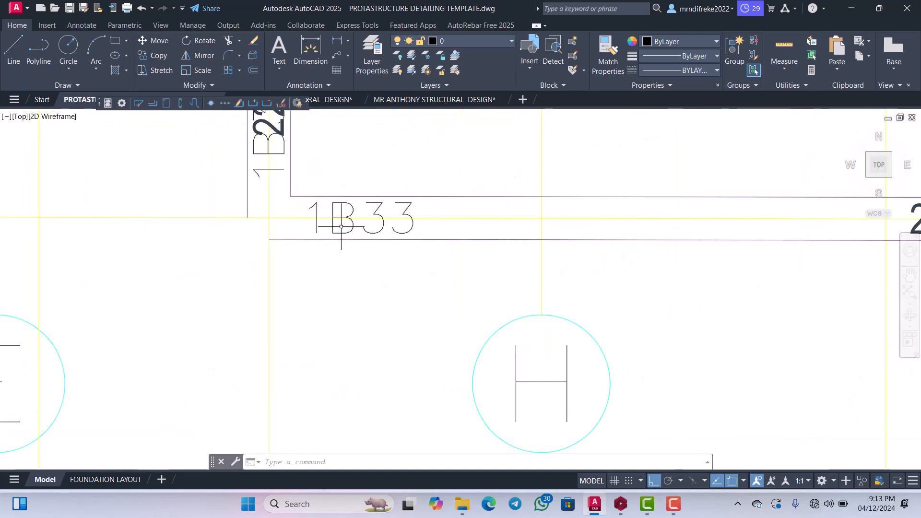
scroll(341, 226, down, 4)
scroll(351, 228, up, 3)
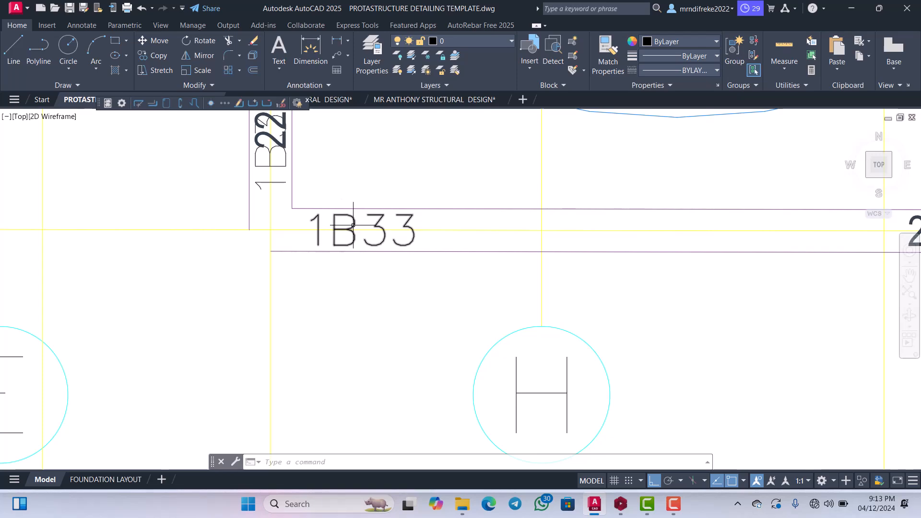
scroll(353, 225, down, 2)
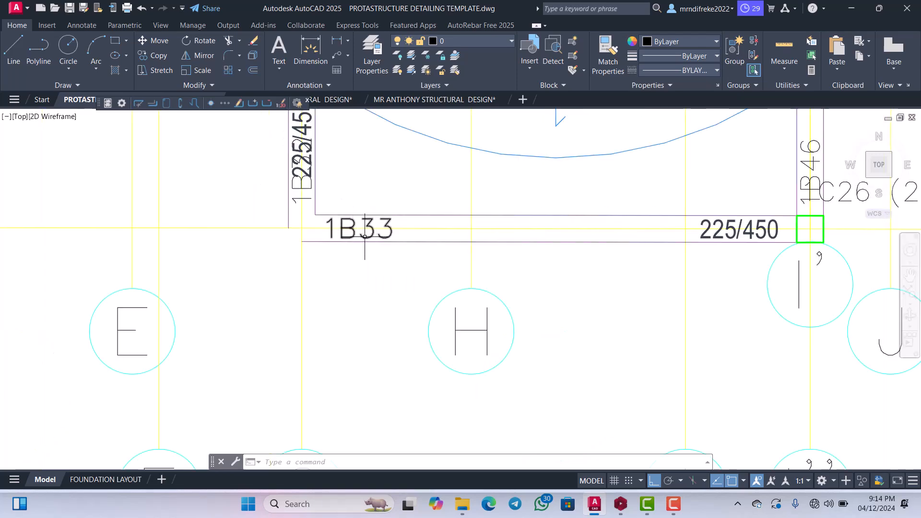
scroll(367, 236, down, 3)
scroll(476, 246, down, 3)
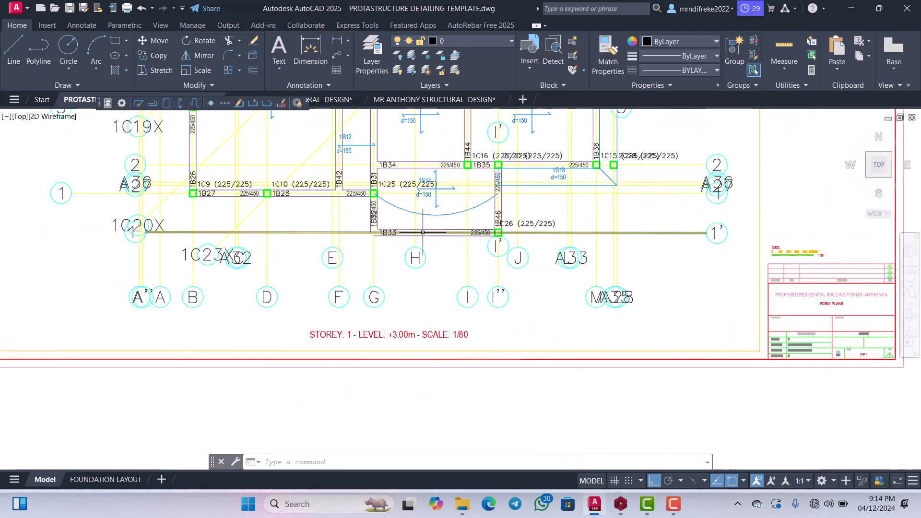
Compare beam 1B33 on the Storey 1 plan with BM 1(225x450) on the general arrangement drawing.
scroll(477, 239, up, 3)
scroll(478, 233, down, 3)
scroll(478, 230, up, 3)
scroll(475, 228, down, 12)
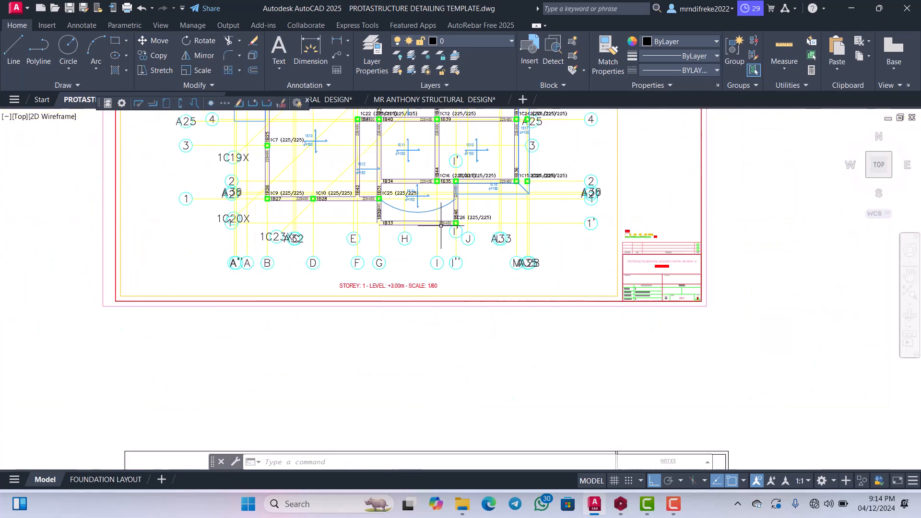
scroll(425, 336, up, 7)
scroll(423, 337, up, 8)
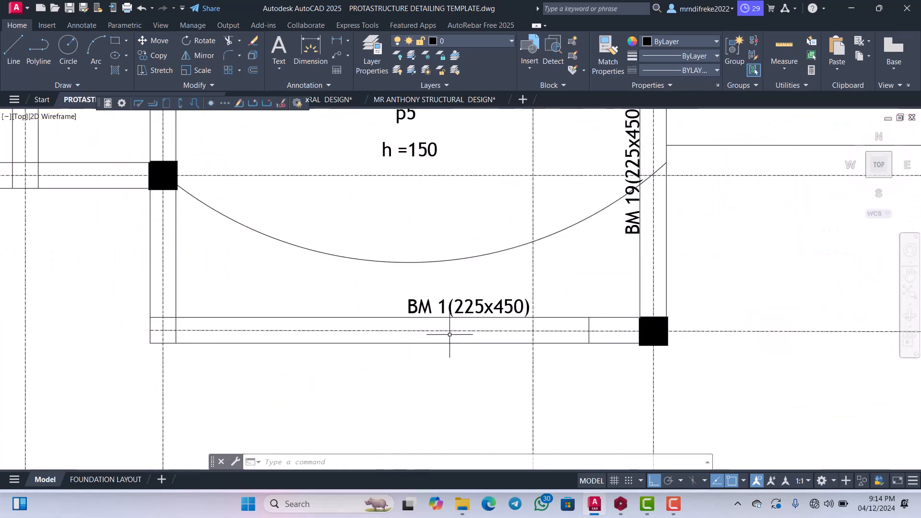
scroll(438, 295, down, 2)
scroll(439, 292, up, 1)
scroll(489, 295, down, 6)
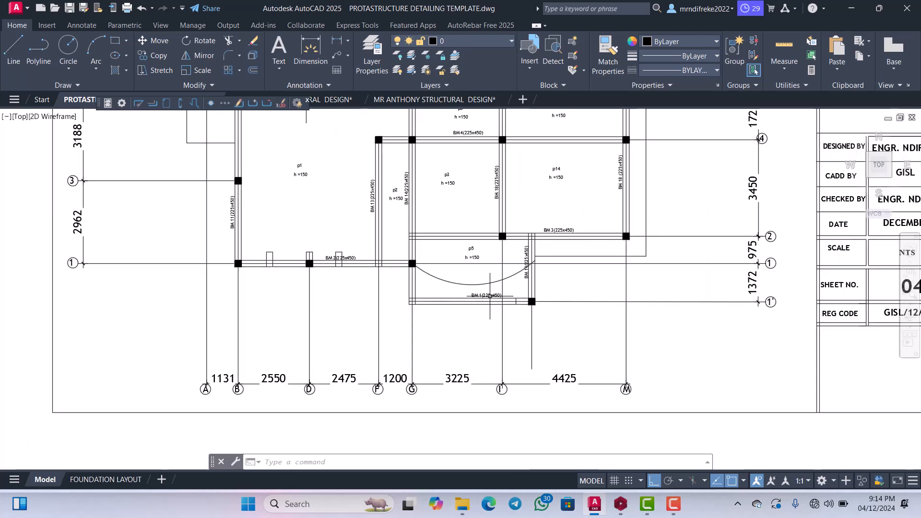
Inspect how BM 2(225x450) is labelled across its spans along grid 1 on the general arrangement drawing.
scroll(338, 259, up, 7)
scroll(412, 278, down, 2)
scroll(359, 278, up, 4)
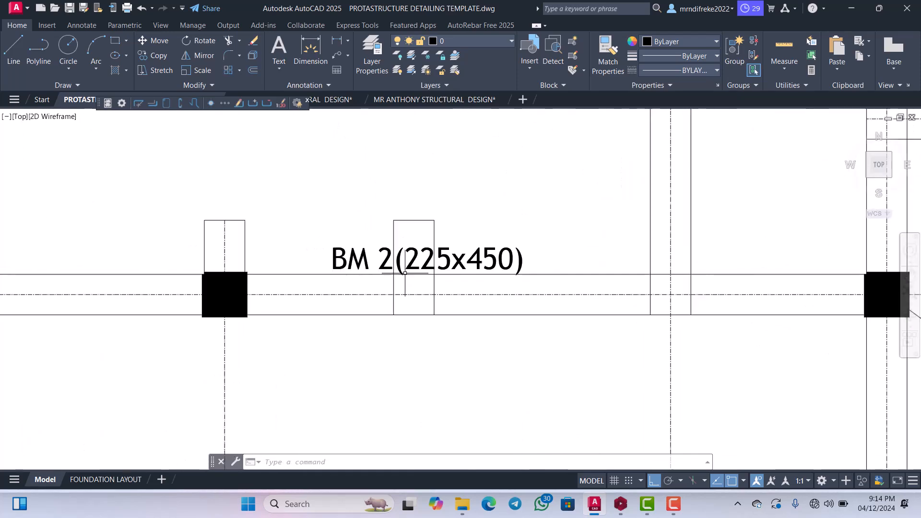
scroll(411, 272, down, 4)
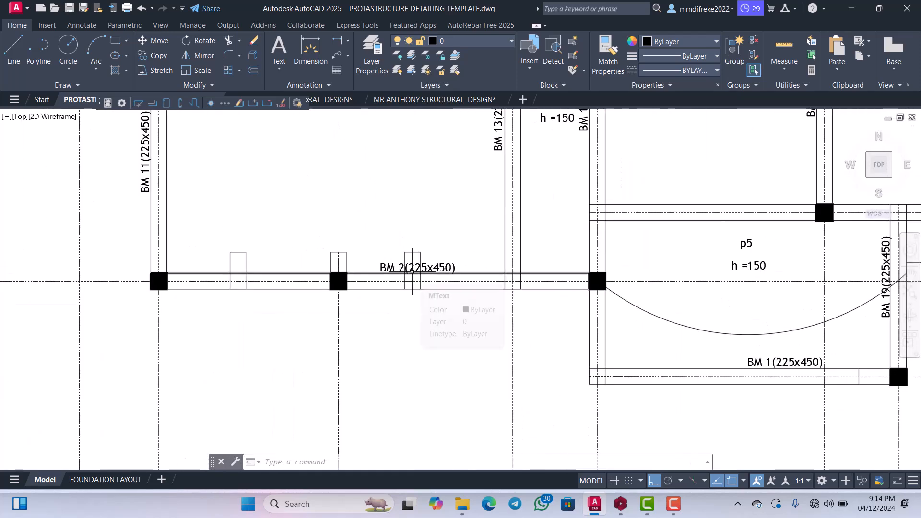
scroll(420, 276, up, 2)
scroll(412, 269, down, 7)
scroll(422, 271, up, 3)
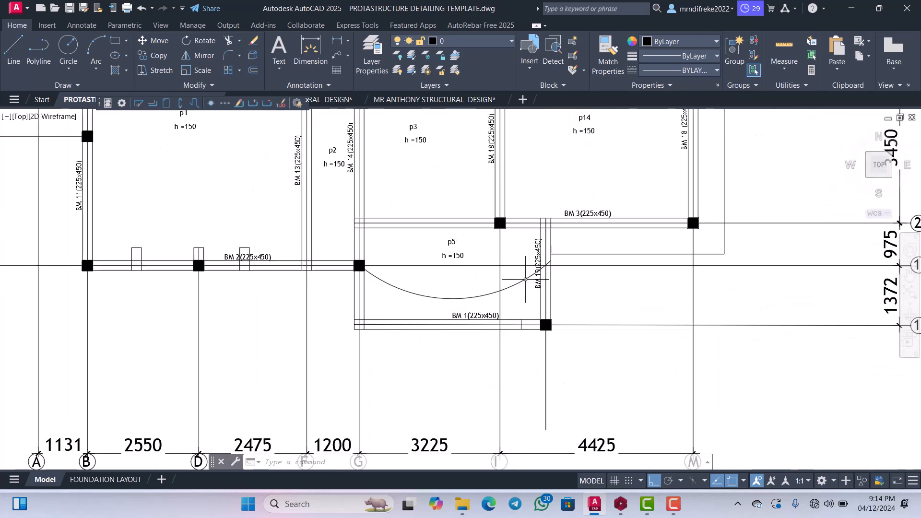
Locate beam 1B33 on the Storey 1 plan again and match it to BM 1 below slab panel p5.
scroll(455, 297, down, 6)
scroll(456, 298, up, 3)
scroll(446, 268, down, 7)
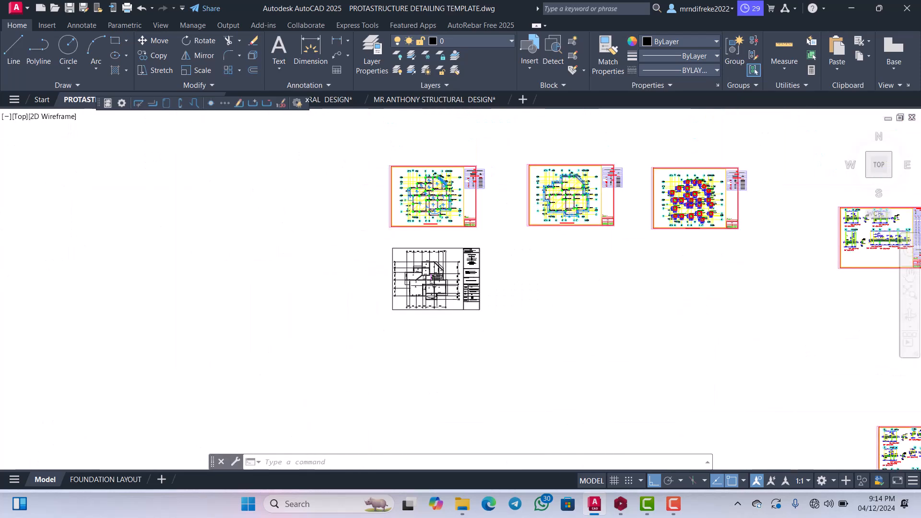
scroll(434, 220, up, 3)
scroll(434, 220, down, 2)
scroll(422, 244, up, 9)
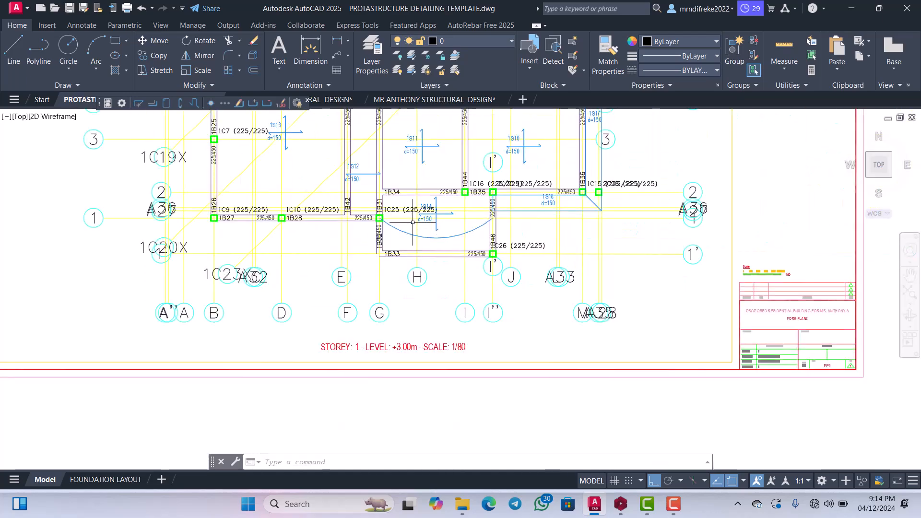
scroll(365, 251, up, 2)
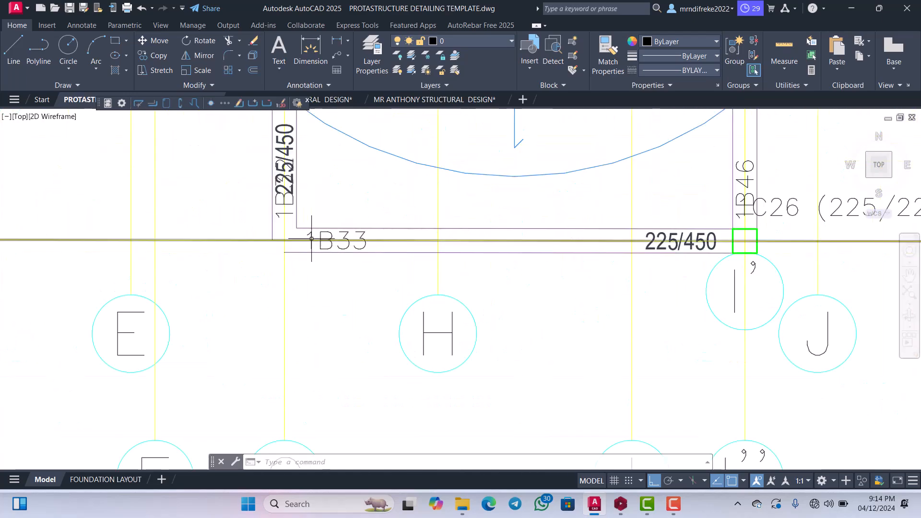
scroll(357, 245, down, 8)
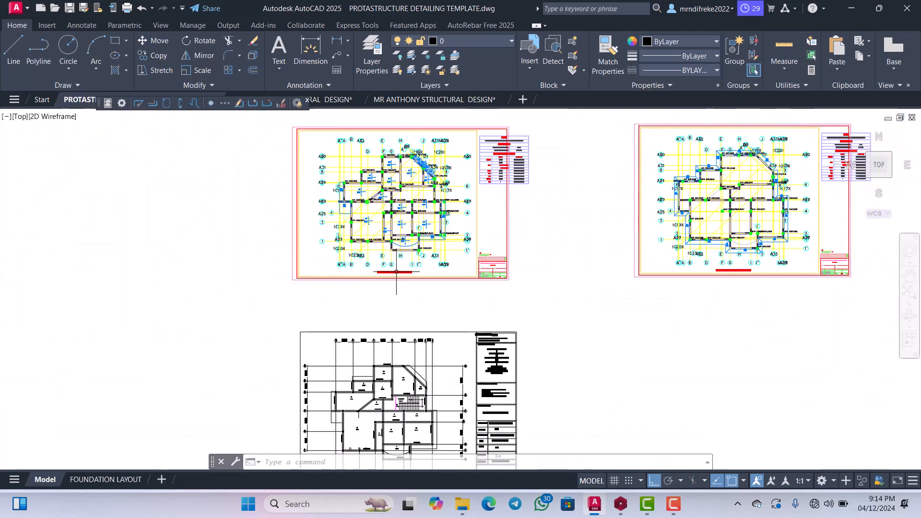
scroll(389, 296, down, 2)
scroll(391, 263, up, 10)
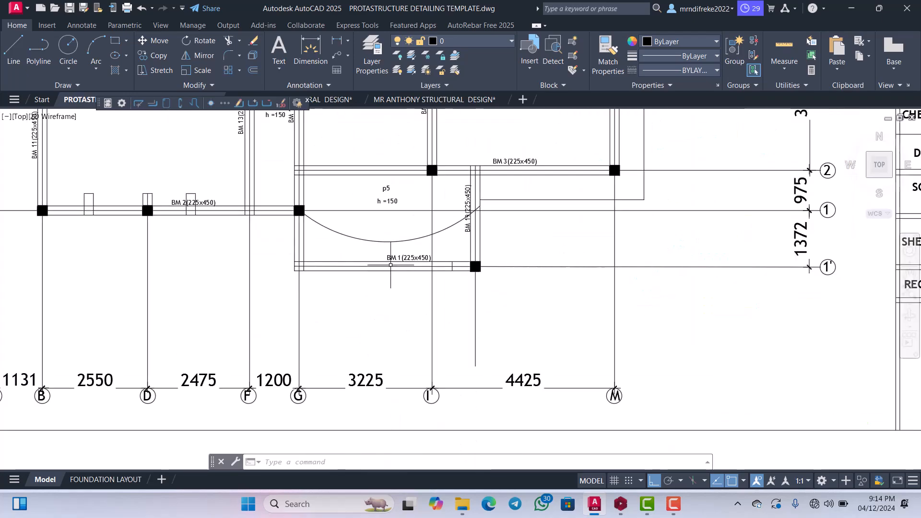
scroll(390, 262, down, 10)
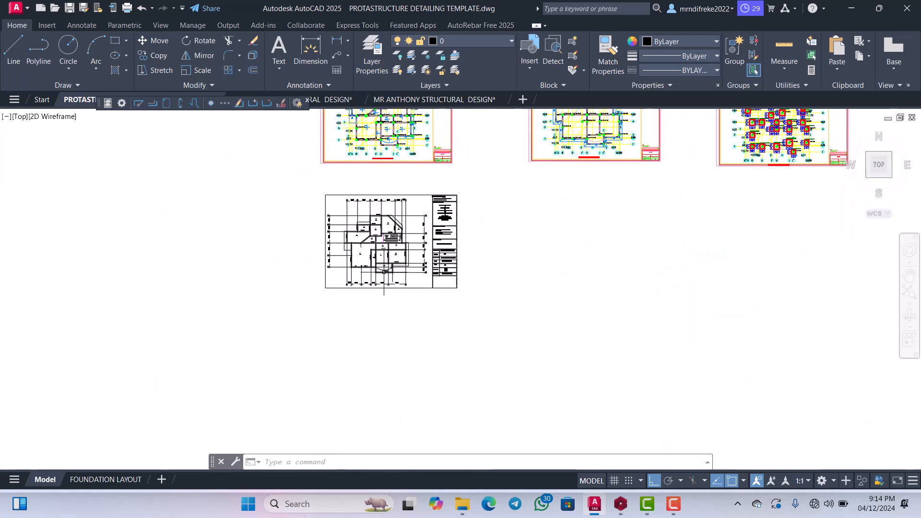
Inspect the elevation and section of beam 1B33 (225/450) on the Storey 1 beam detail sheets.
scroll(610, 264, up, 8)
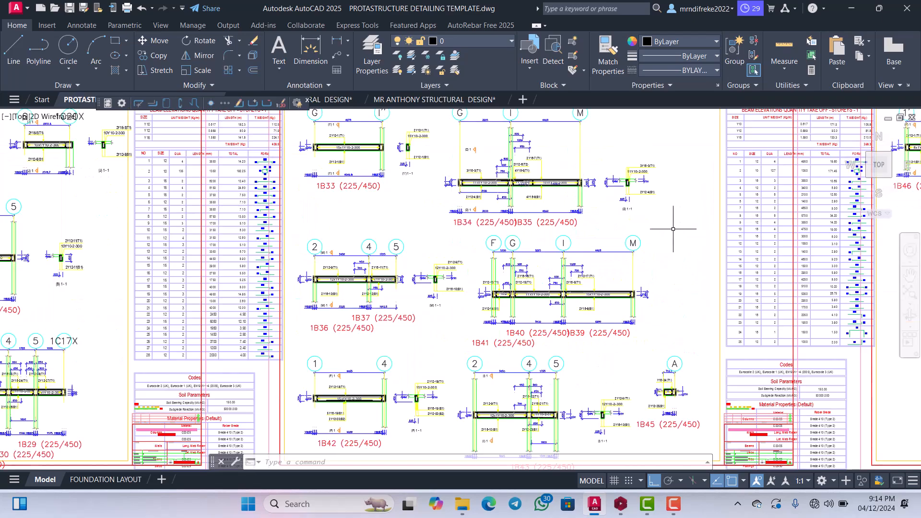
scroll(678, 222, down, 3)
scroll(561, 232, up, 4)
scroll(561, 231, up, 2)
scroll(552, 240, down, 3)
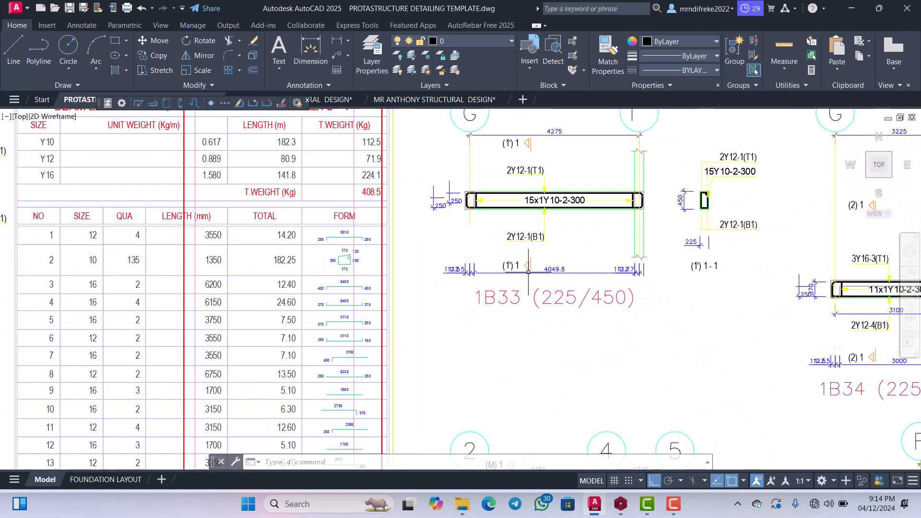
scroll(524, 278, up, 4)
scroll(515, 280, down, 2)
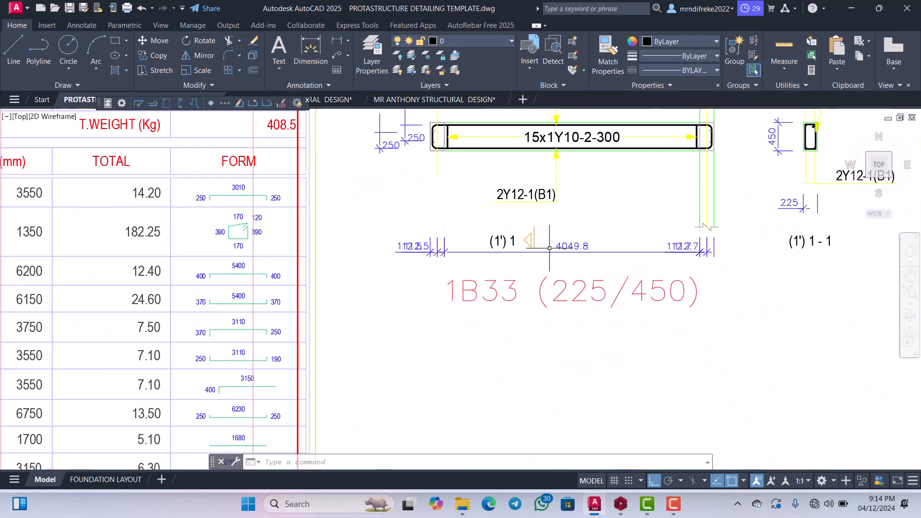
scroll(528, 259, down, 3)
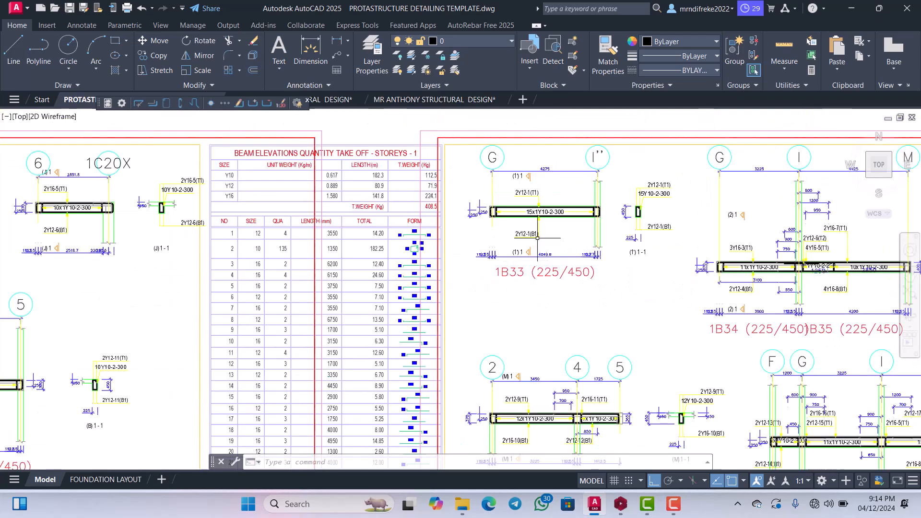
Survey the row of Storey 1 beam elevation sheets and re-examine the reinforcement detail of beam 1B33.
scroll(538, 238, down, 3)
scroll(537, 237, down, 3)
scroll(652, 224, up, 2)
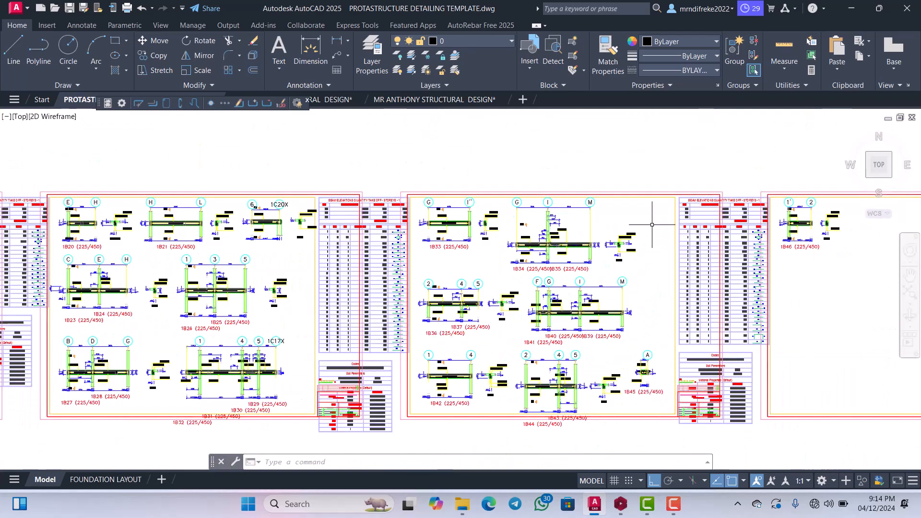
scroll(655, 206, down, 2)
scroll(657, 226, down, 2)
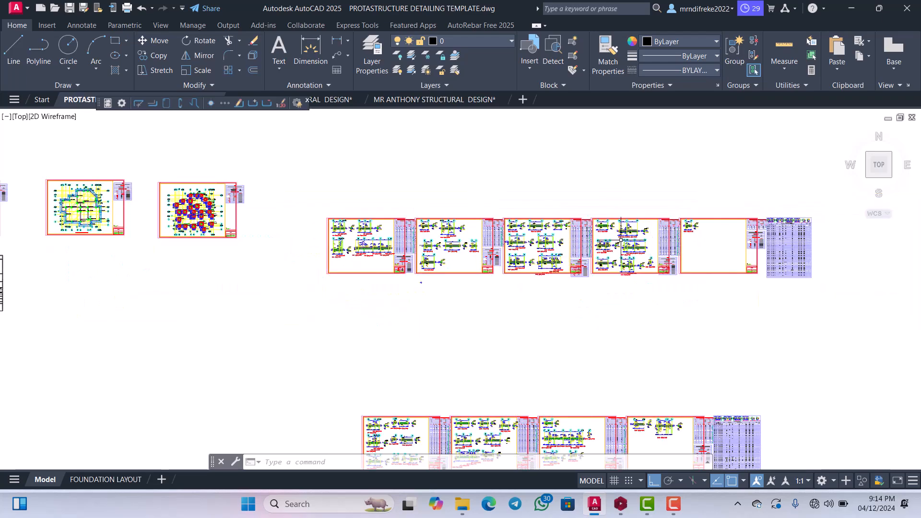
scroll(656, 239, up, 6)
scroll(655, 251, down, 1)
scroll(655, 251, up, 4)
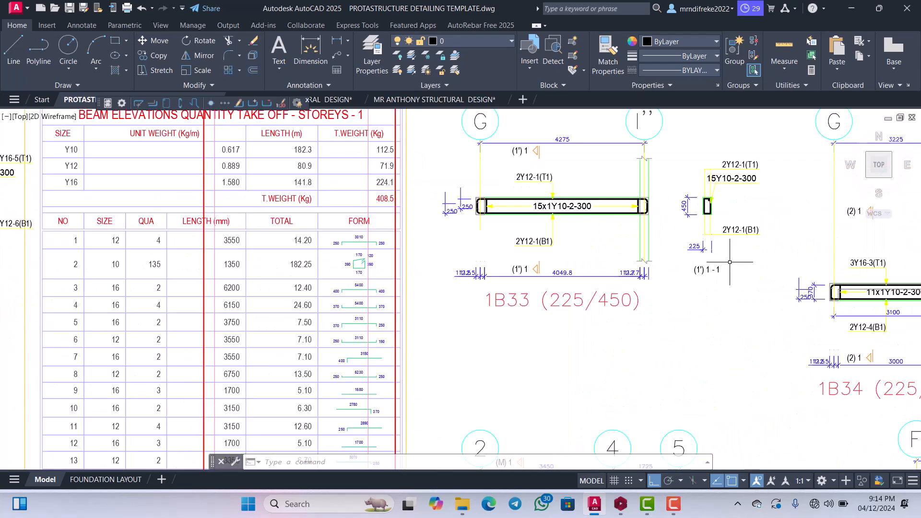
Move the complete 1B33 (225/450) elevation, section and title from the Storey 1 sheet into the empty space beside the architectural floor plan, with Ortho off.
scroll(773, 338, down, 2)
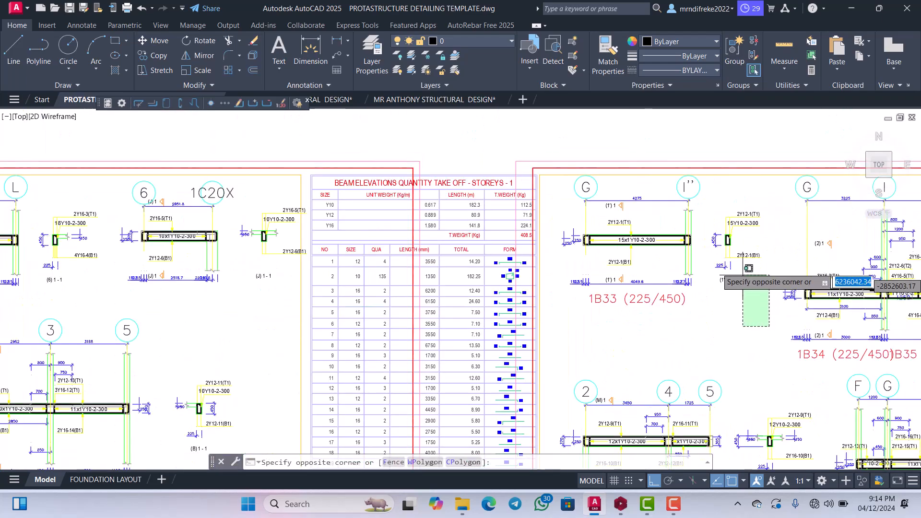
click(571, 181)
click(624, 322)
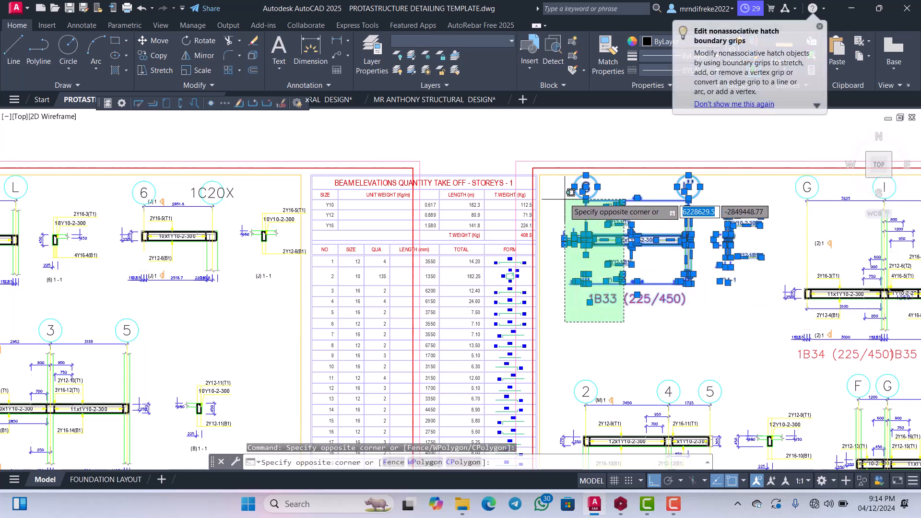
click(566, 199)
scroll(618, 325, up, 4)
click(618, 334)
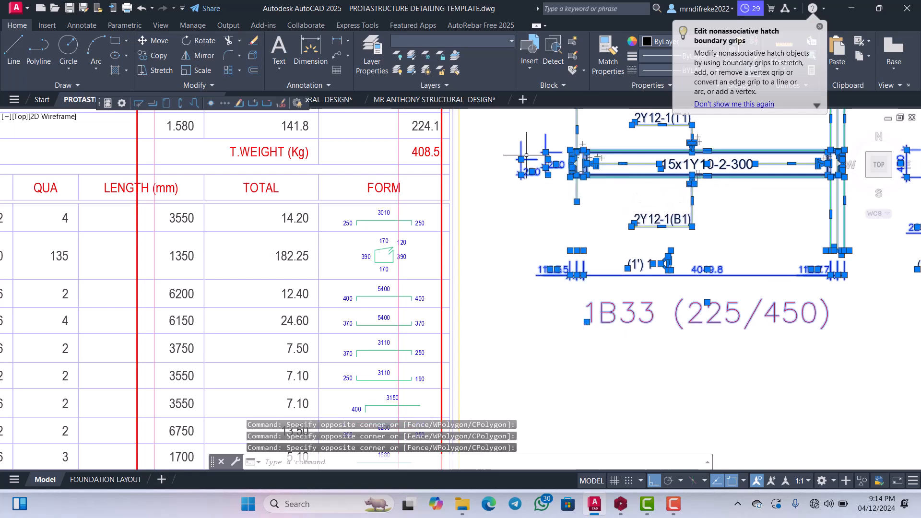
scroll(617, 331, down, 4)
right_click(608, 249)
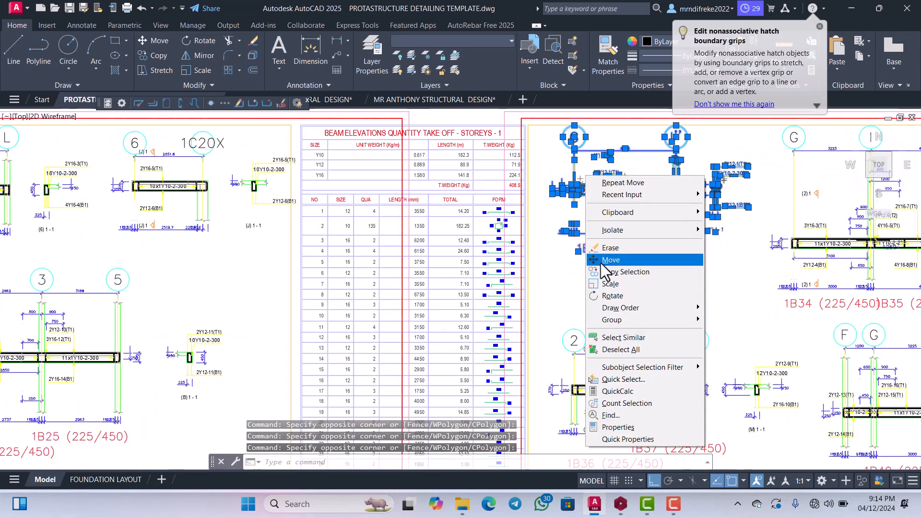
click(602, 261)
click(602, 213)
scroll(556, 249, down, 8)
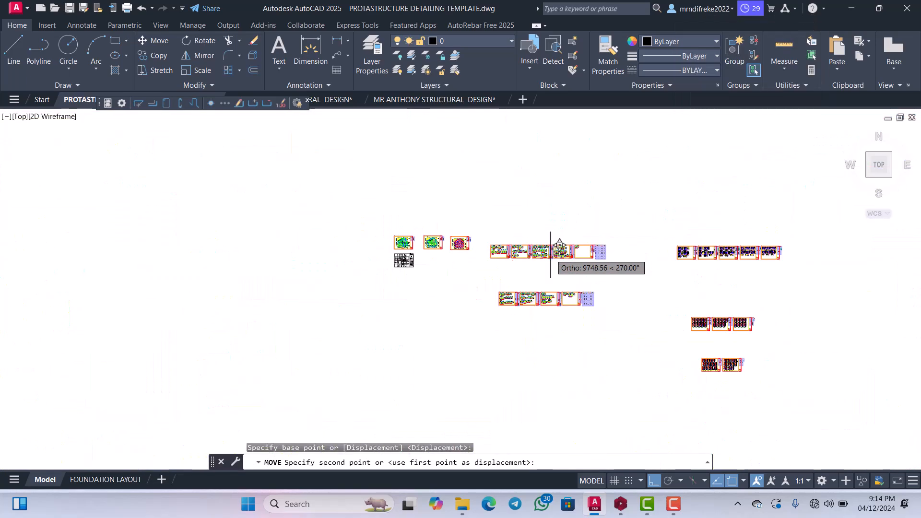
scroll(459, 263, up, 2)
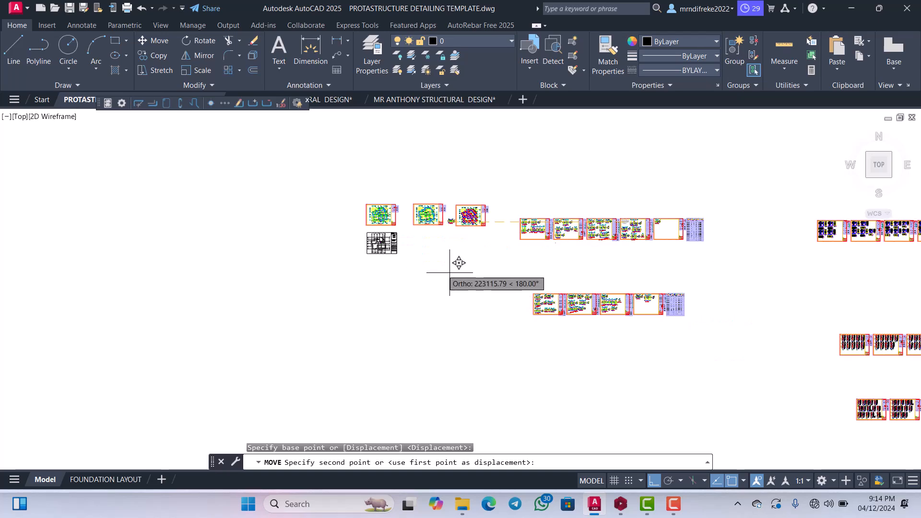
click(653, 480)
scroll(413, 245, up, 6)
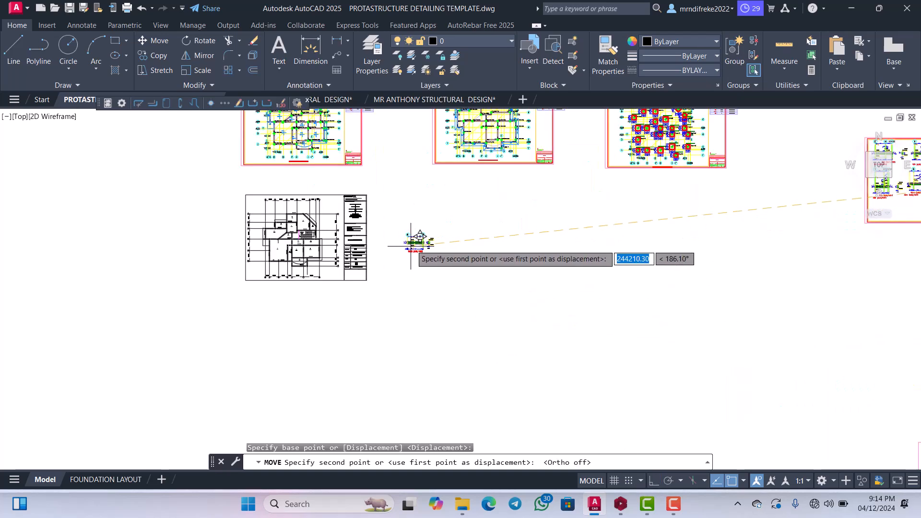
click(410, 246)
scroll(446, 244, up, 6)
key(Escape)
Search the drawing's other project sheet sets for the first-floor beam details and examine the layout of their BEAM 1 to BEAM 12 sheets.
scroll(506, 255, down, 12)
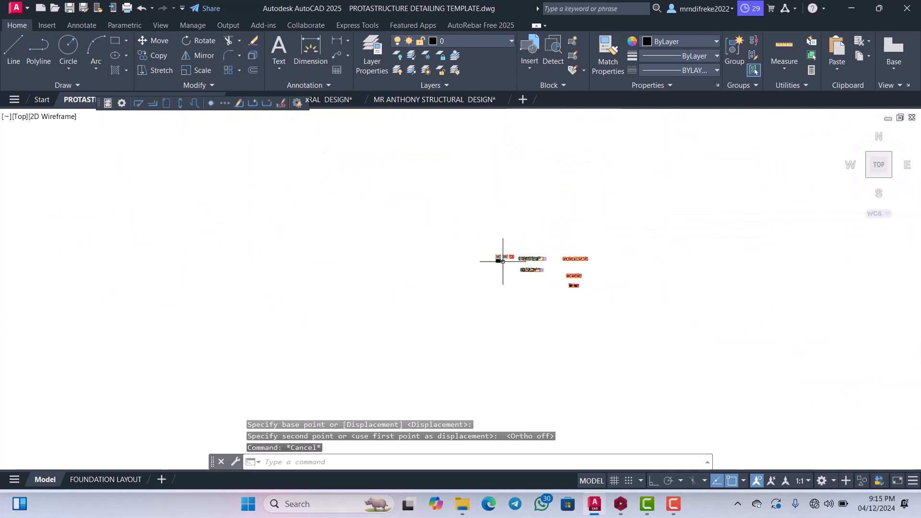
scroll(512, 256, up, 5)
scroll(501, 272, down, 6)
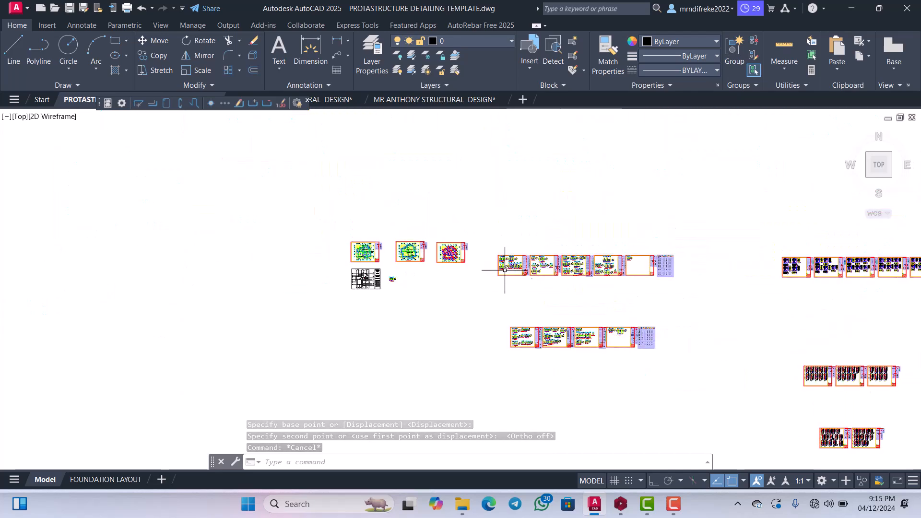
scroll(493, 266, up, 12)
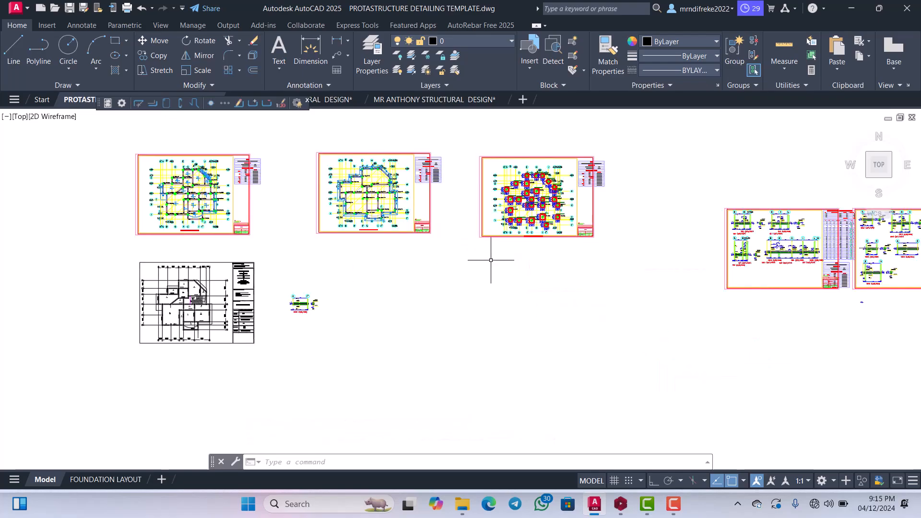
scroll(378, 170, down, 8)
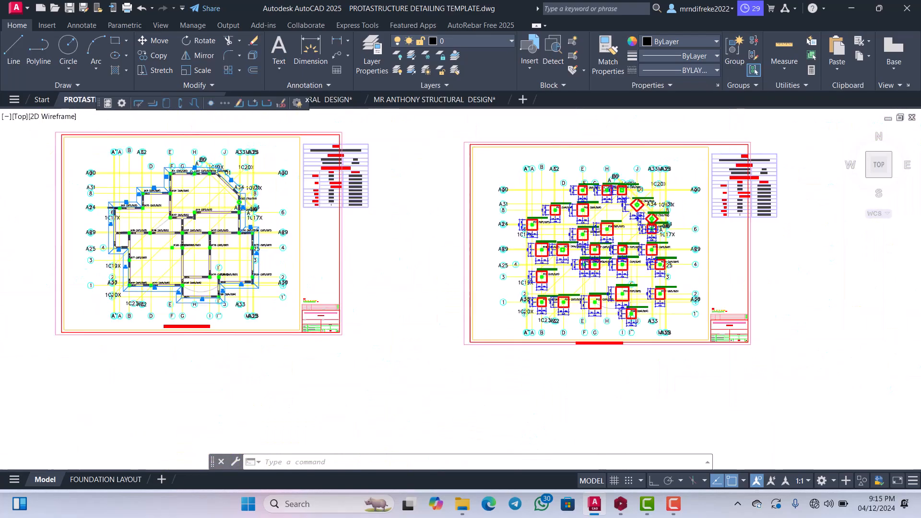
scroll(468, 235, up, 6)
scroll(467, 235, down, 8)
scroll(467, 235, down, 9)
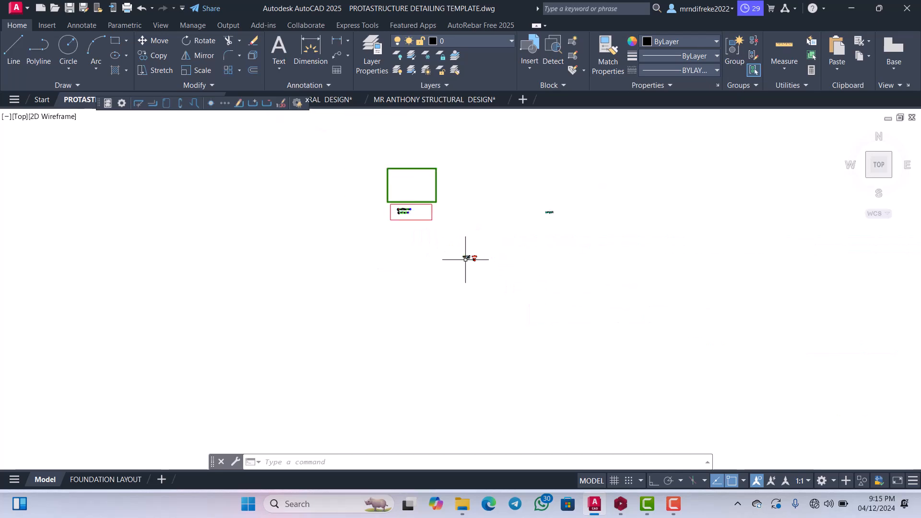
scroll(391, 206, up, 10)
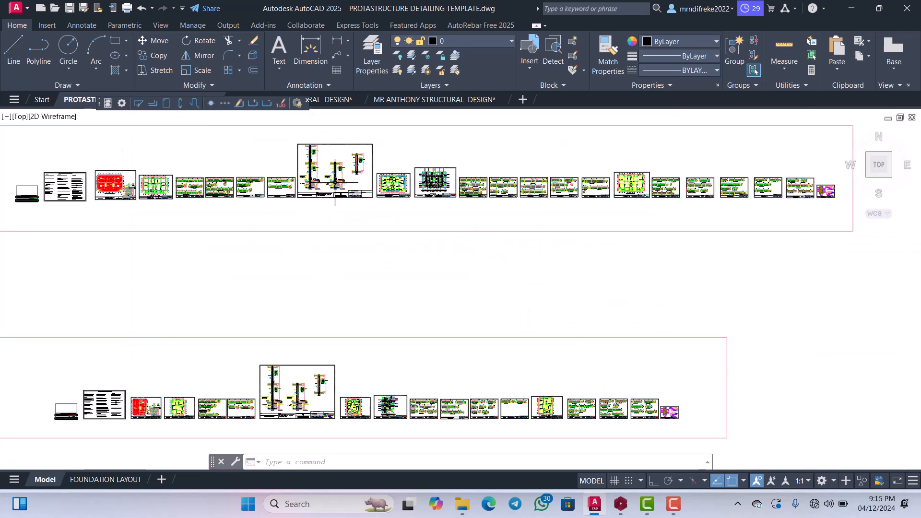
scroll(458, 260, down, 6)
scroll(449, 268, up, 8)
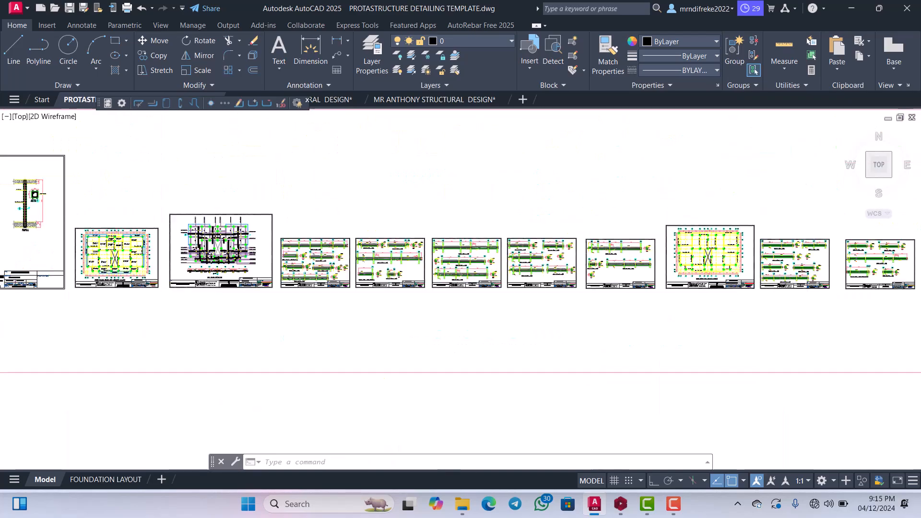
scroll(491, 262, down, 3)
scroll(491, 262, up, 8)
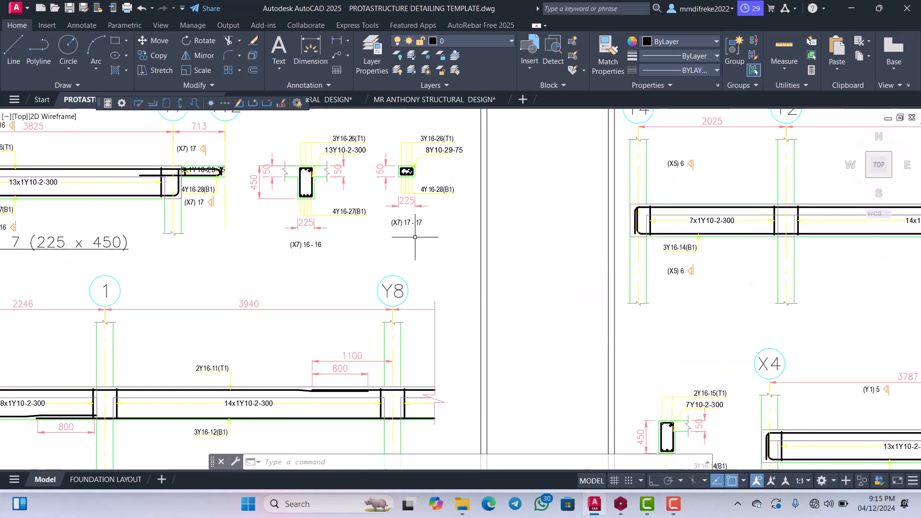
scroll(449, 234, down, 7)
scroll(391, 264, up, 3)
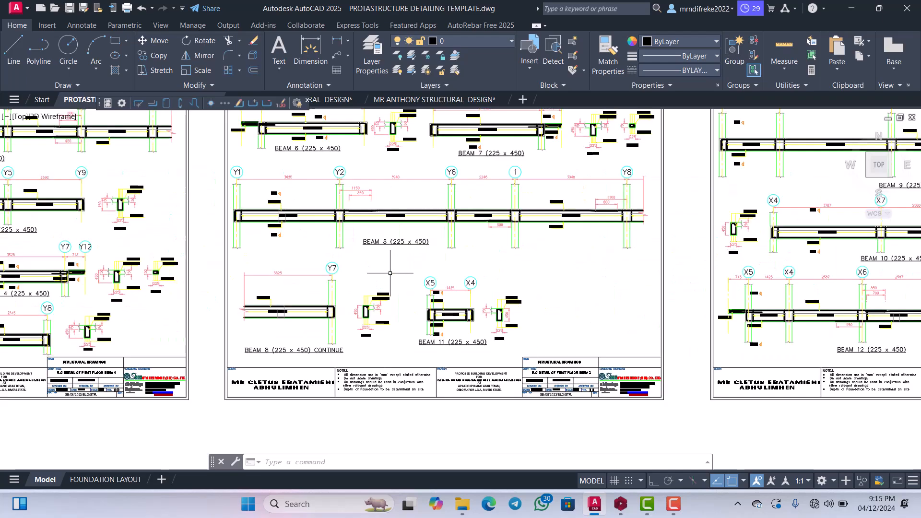
scroll(391, 264, down, 3)
scroll(331, 284, up, 3)
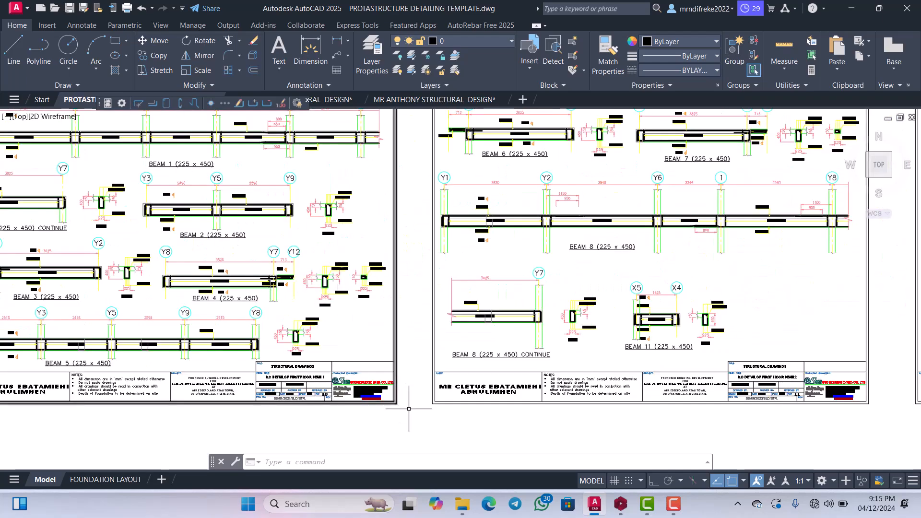
scroll(407, 375, down, 4)
scroll(405, 308, up, 2)
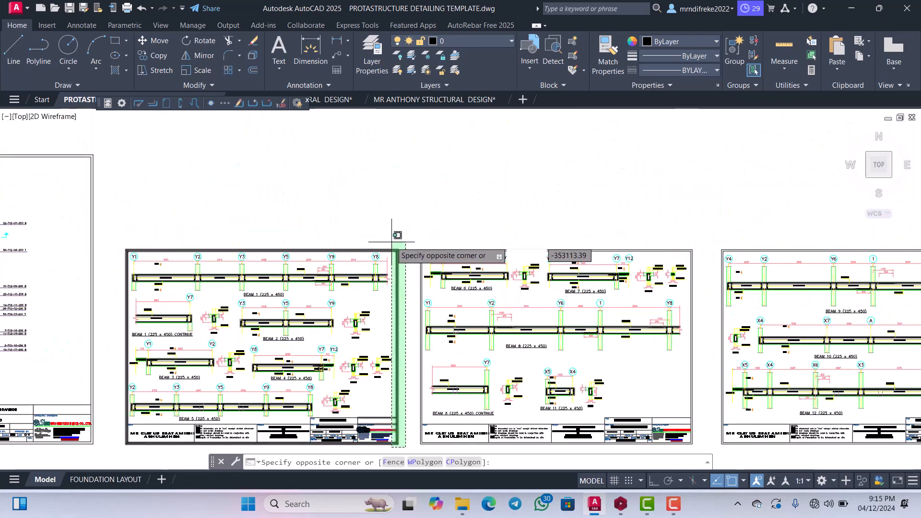
Copy the entire R.C DETAIL OF FIRST FLOOR BEAM 1 sheet into the empty space below the relocated 1B33 detail.
click(392, 235)
scroll(391, 235, down, 4)
scroll(310, 306, up, 7)
scroll(498, 334, down, 3)
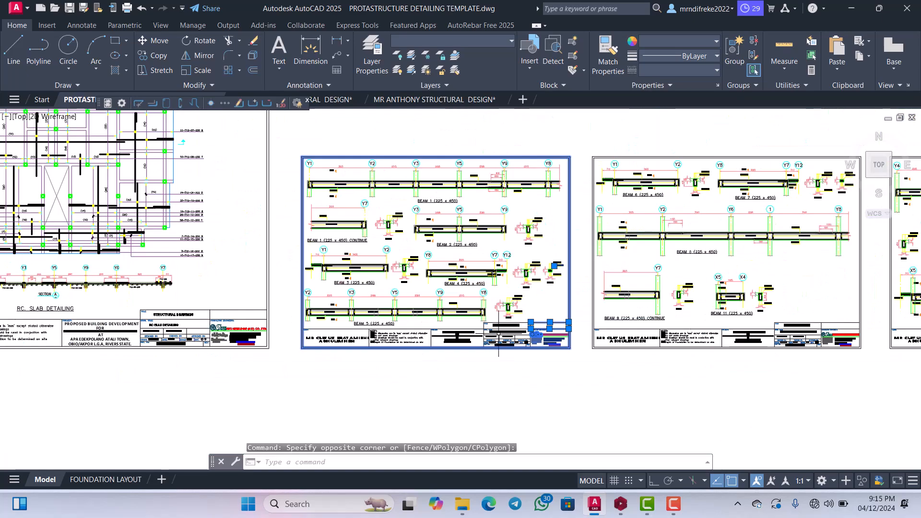
scroll(537, 361, up, 2)
scroll(587, 366, down, 2)
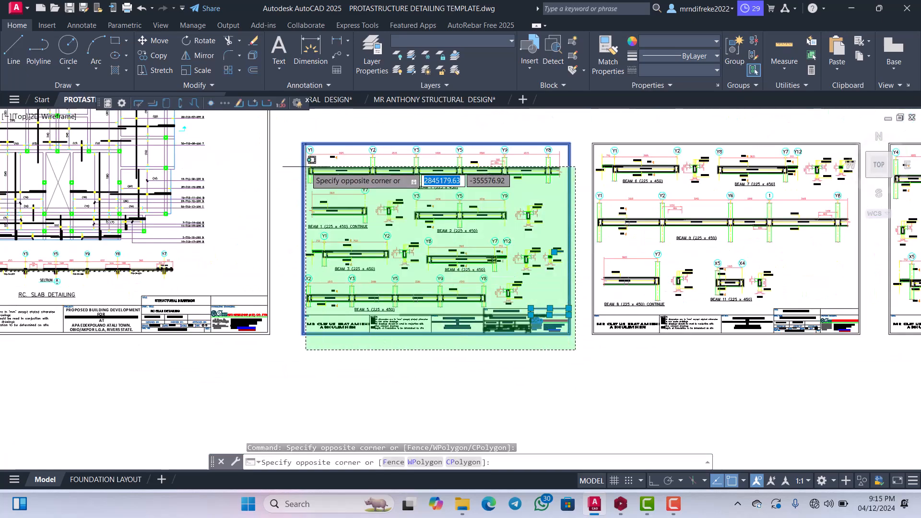
click(300, 144)
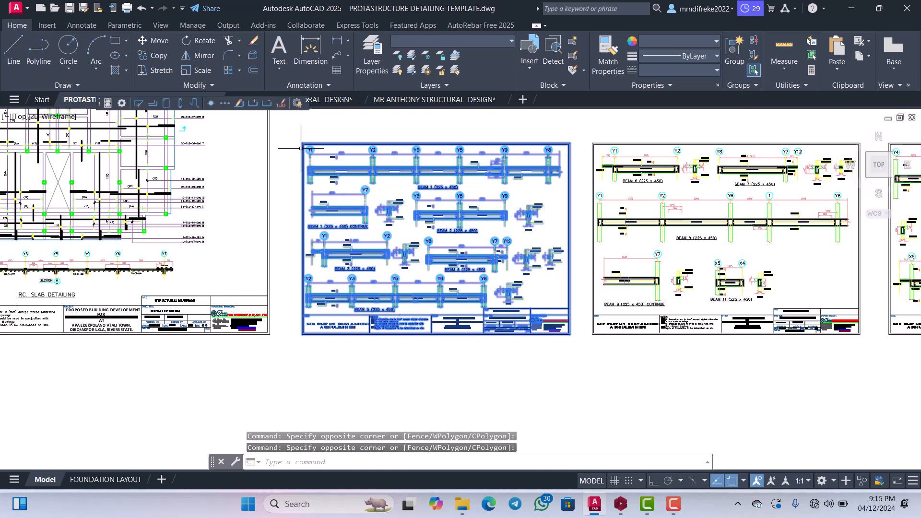
right_click(292, 173)
click(310, 274)
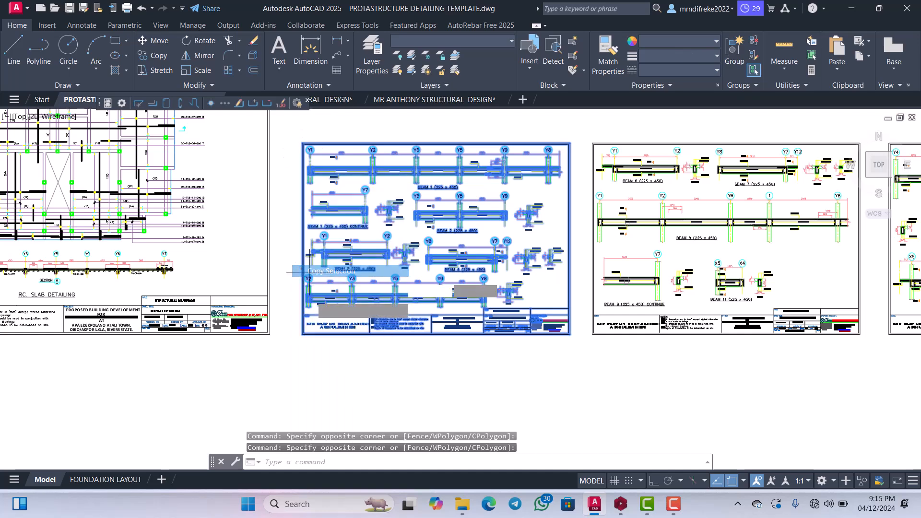
click(305, 331)
scroll(370, 272, down, 7)
scroll(384, 247, down, 3)
scroll(460, 266, up, 10)
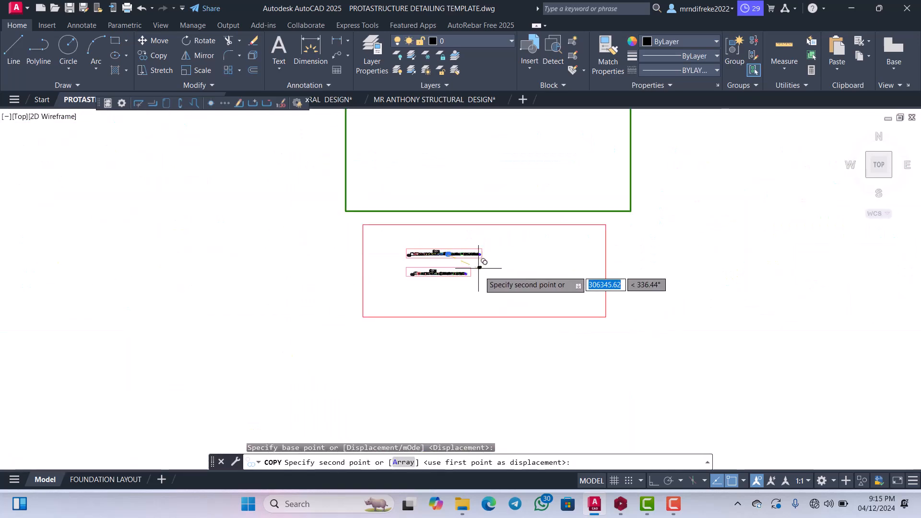
scroll(471, 278, down, 3)
scroll(577, 342, up, 13)
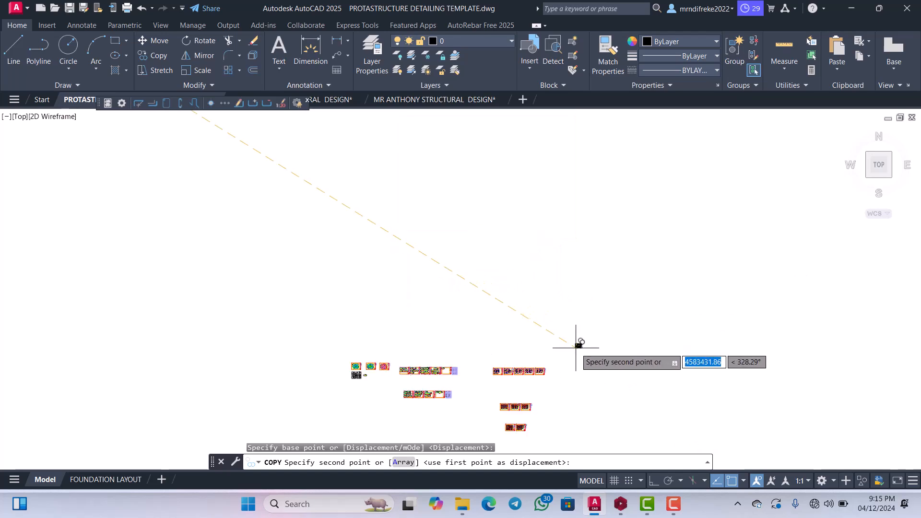
scroll(481, 201, down, 4)
scroll(343, 291, up, 6)
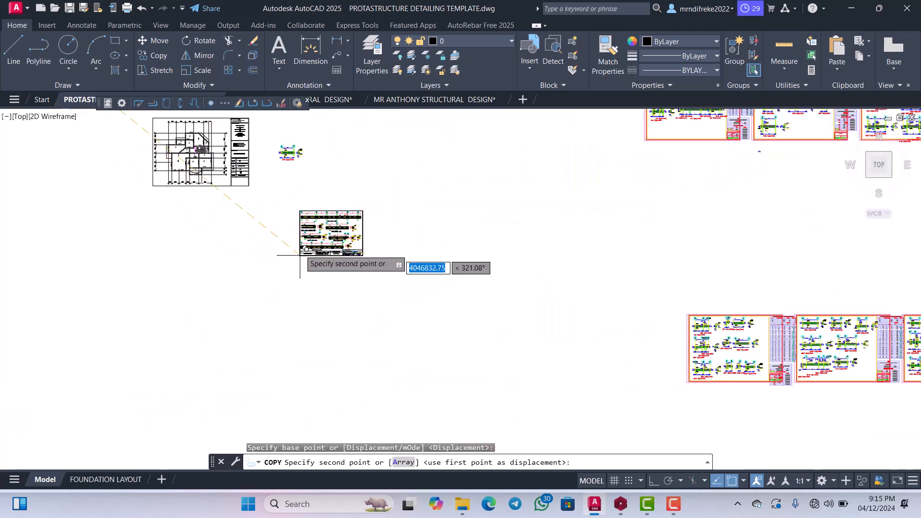
click(304, 240)
key(Escape)
Erase the BEAM 4 (225 x 450) elevation and its title from the copied beam sheet.
scroll(383, 249, up, 8)
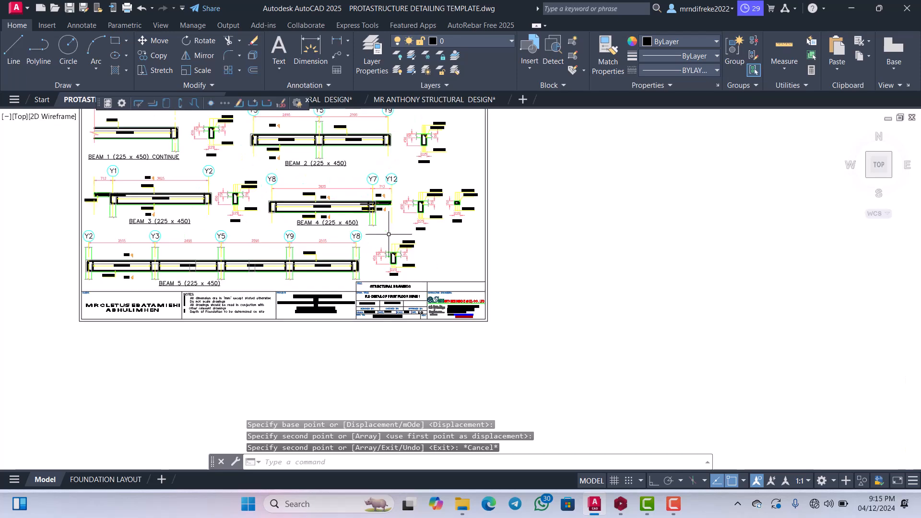
scroll(430, 257, up, 8)
scroll(432, 249, down, 8)
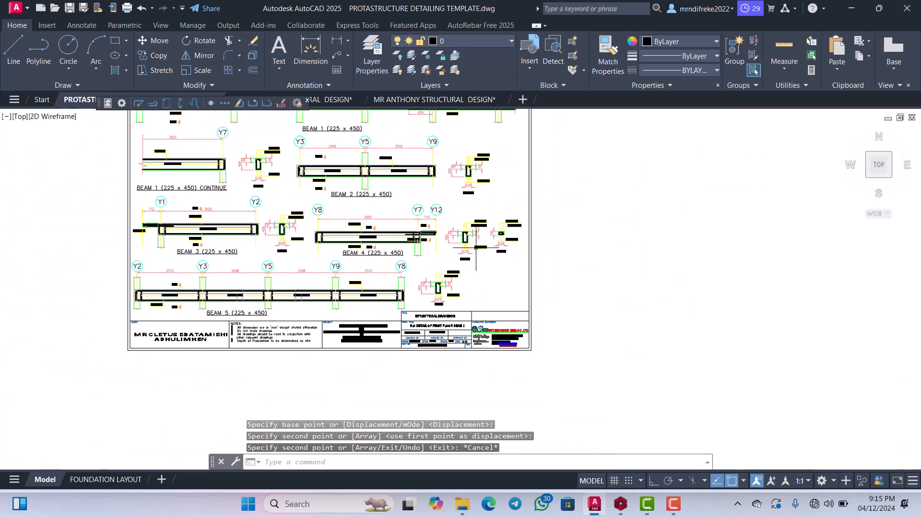
scroll(449, 240, up, 4)
scroll(470, 244, down, 3)
click(510, 261)
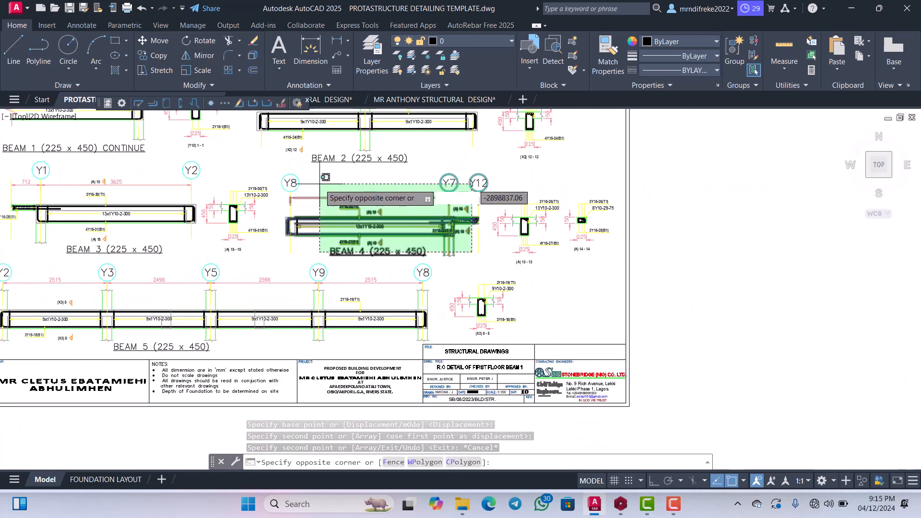
click(279, 176)
key(Delete)
Erase the end span of BEAM 5 between grids Y9 and Y8 on the copied sheet.
scroll(336, 240, down, 5)
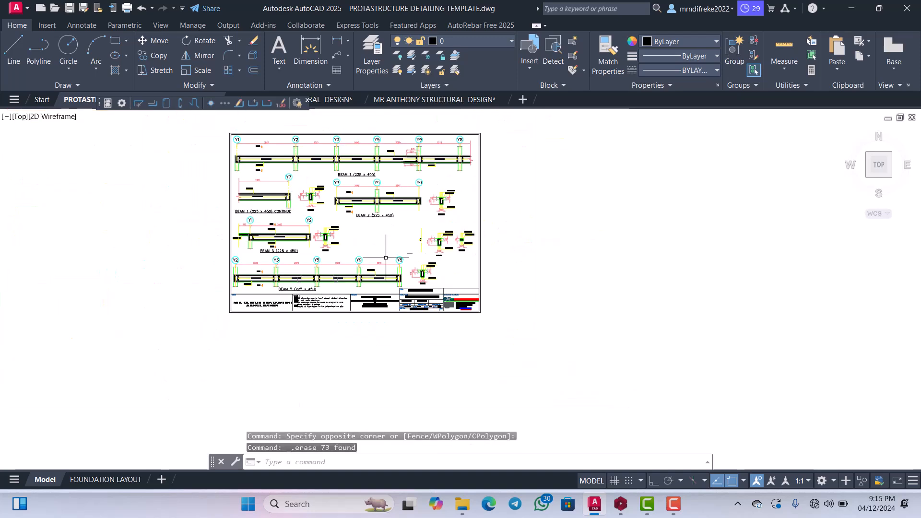
scroll(415, 299, up, 7)
click(296, 204)
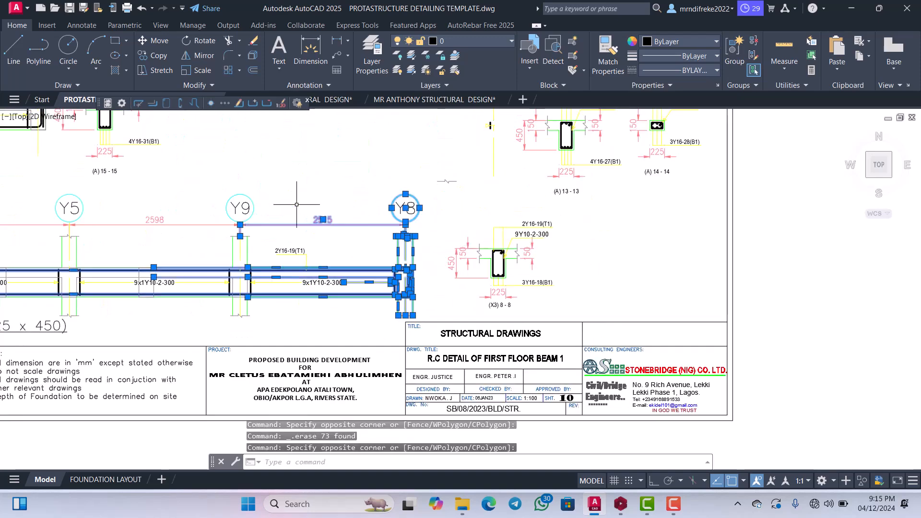
scroll(421, 315, down, 5)
scroll(405, 258, up, 3)
key(Delete)
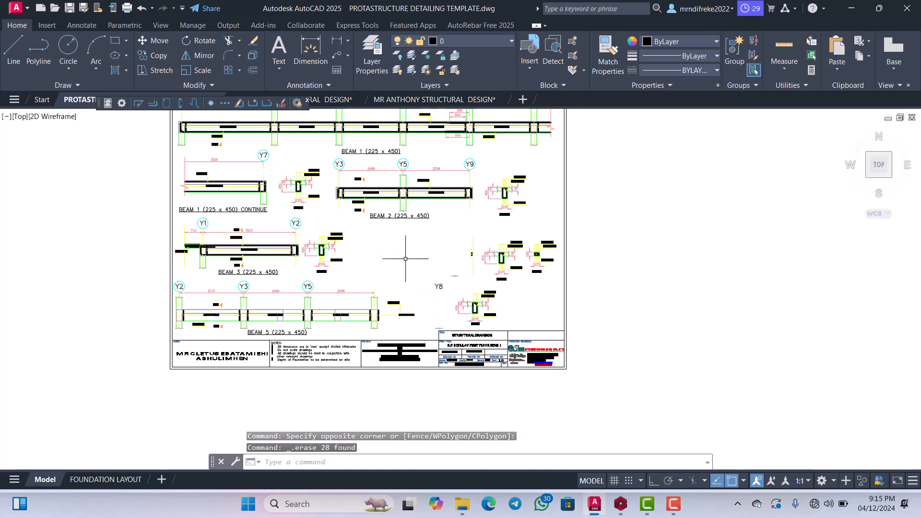
Erase BEAM 3 with its section and the remaining middle spans of BEAM 5 from the copied sheet.
scroll(401, 307, up, 2)
click(424, 341)
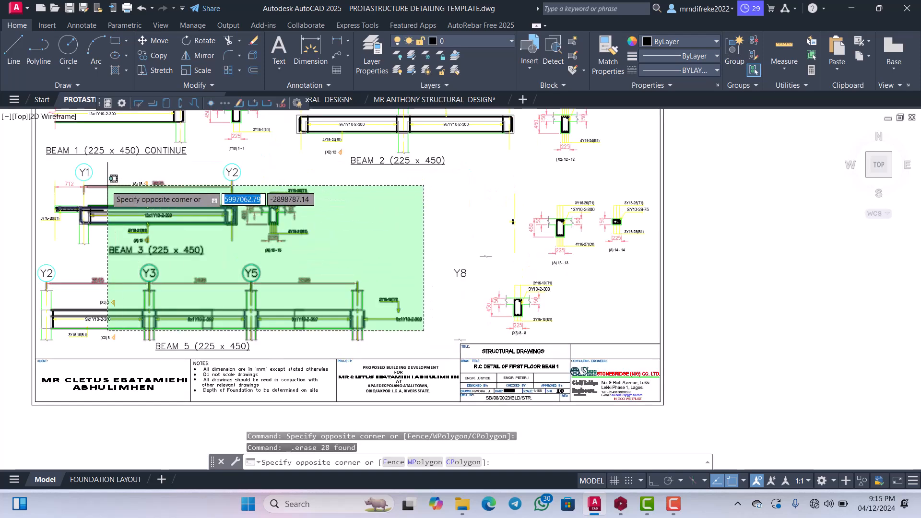
click(48, 161)
key(Delete)
Erase the leftover BEAM 3 column stub and rebar at grid Y1 together with the BEAM 5 title and remaining bar labels.
scroll(288, 298, down, 6)
scroll(310, 344, up, 6)
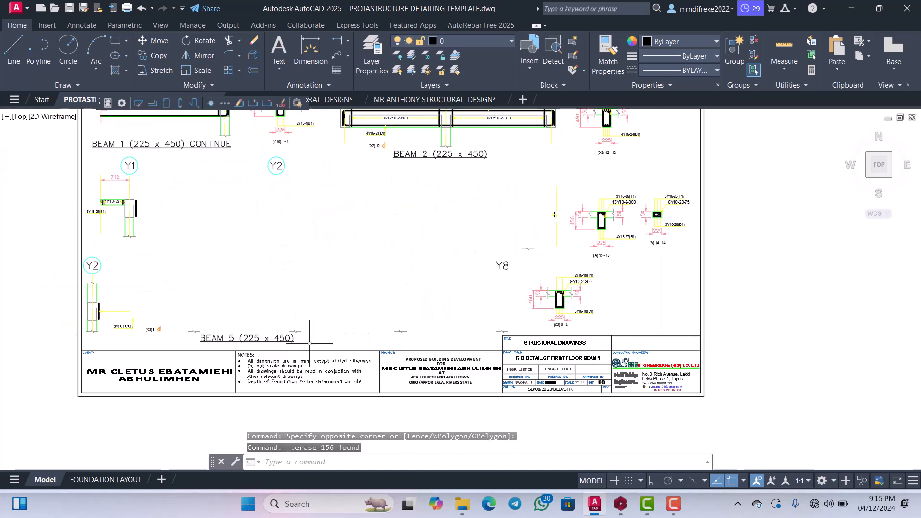
click(93, 217)
key(Delete)
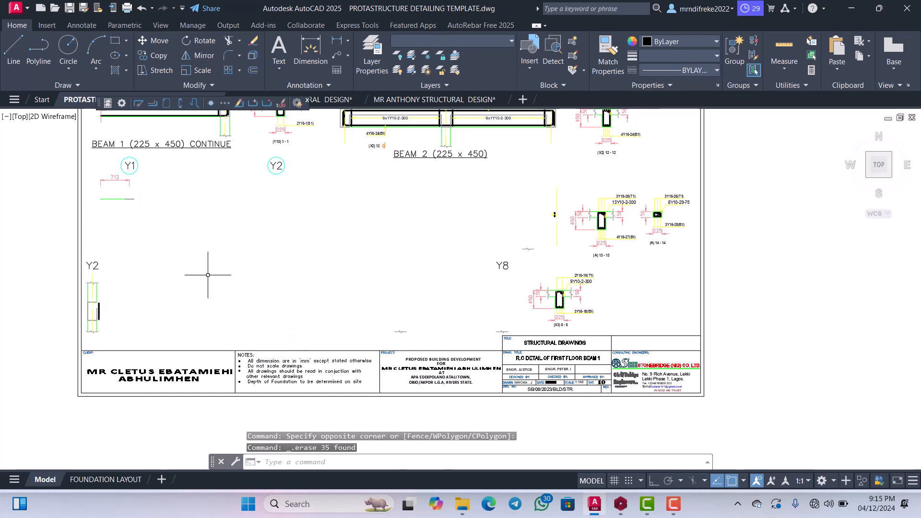
Erase the leftover column stub and grid label Y2 beside the left border of the copied sheet.
scroll(166, 314, down, 2)
scroll(165, 314, up, 2)
click(221, 345)
click(187, 201)
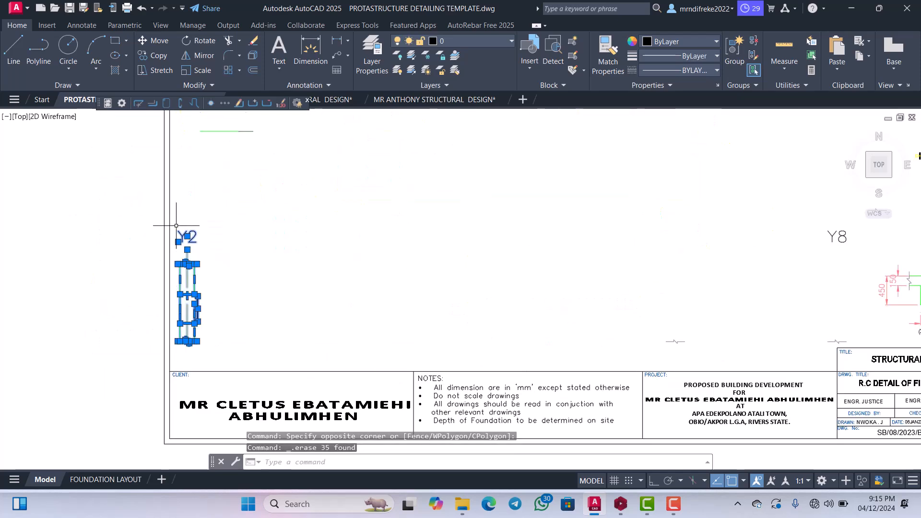
key(Delete)
Erase the BEAM 2 (225 x 450) elevation and its title from the copied sheet.
scroll(250, 308, down, 2)
scroll(249, 307, down, 1)
scroll(480, 201, up, 3)
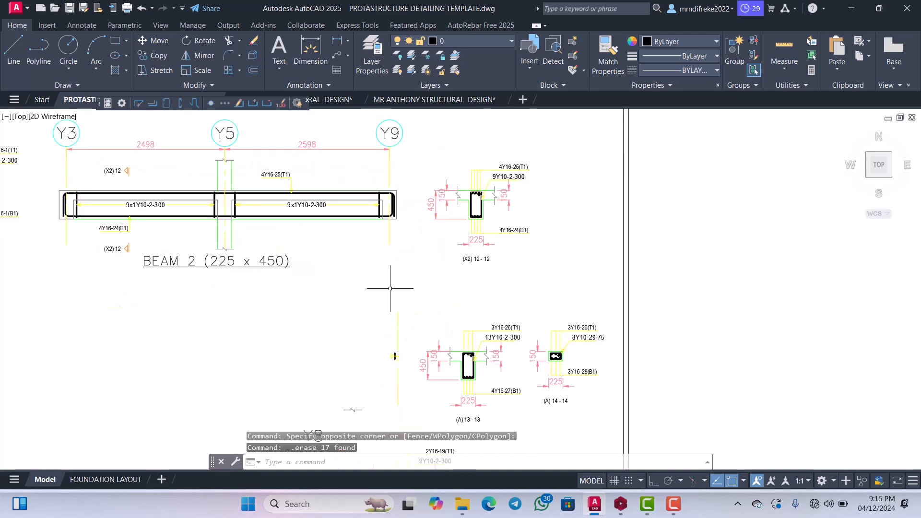
click(404, 283)
click(61, 160)
key(Delete)
Erase section 1-1 with the Y2, Y3 and Y5 grid bubbles and the leftover BEAM 2 column stub and section marks.
scroll(282, 285, down, 3)
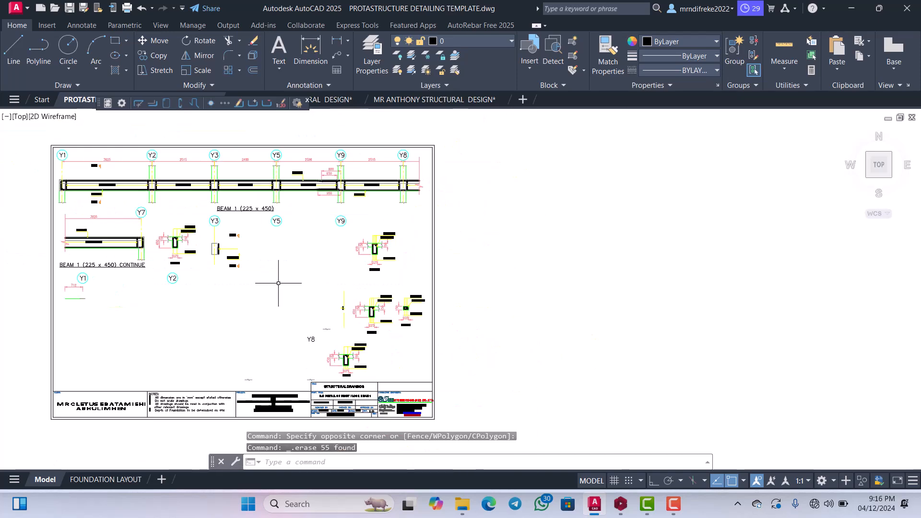
scroll(281, 286, up, 1)
click(281, 286)
click(124, 185)
key(Delete)
Erase the BEAM 1 (225 x 450) elevation with its title and the grid bubbles from Y2 to Y8.
scroll(251, 255, down, 3)
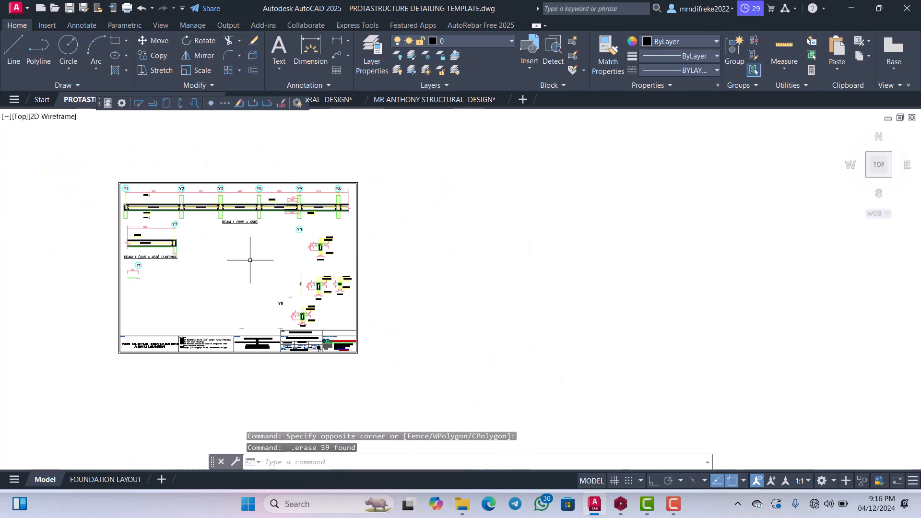
scroll(359, 201, up, 2)
scroll(432, 236, up, 1)
scroll(432, 235, down, 2)
click(448, 224)
scroll(440, 210, down, 2)
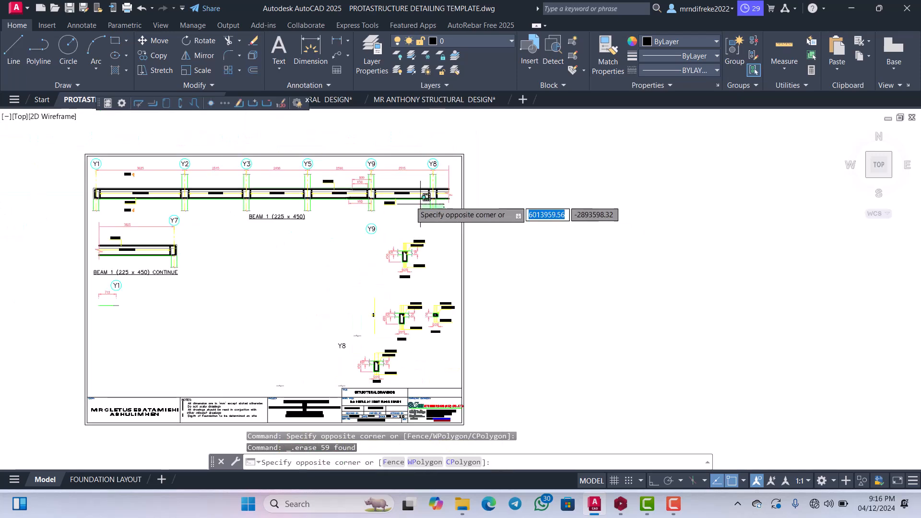
scroll(242, 187, up, 2)
click(146, 153)
key(Delete)
Erase the BEAM 1 (225 x 450) CONTINUE elevation with its title, grid bubbles and the section marks above it.
scroll(304, 200, down, 3)
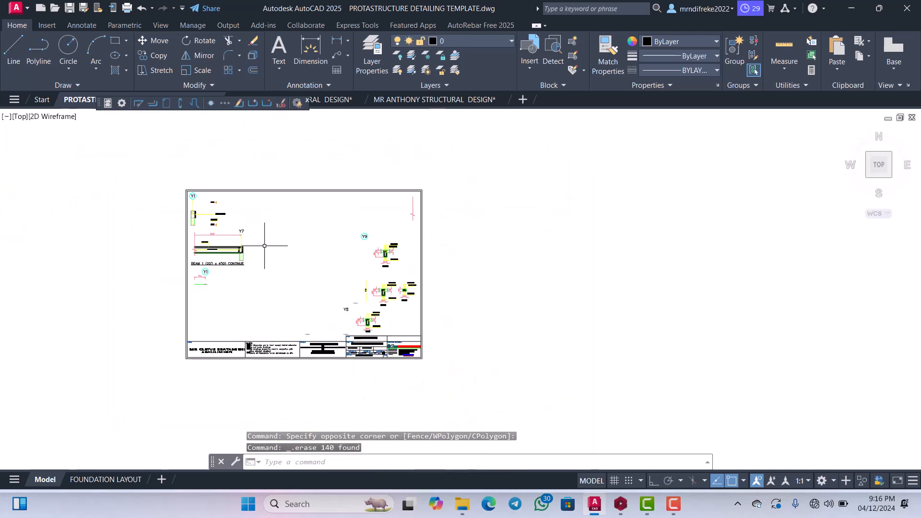
scroll(260, 242, up, 2)
scroll(288, 288, up, 1)
click(341, 356)
click(163, 184)
key(Delete)
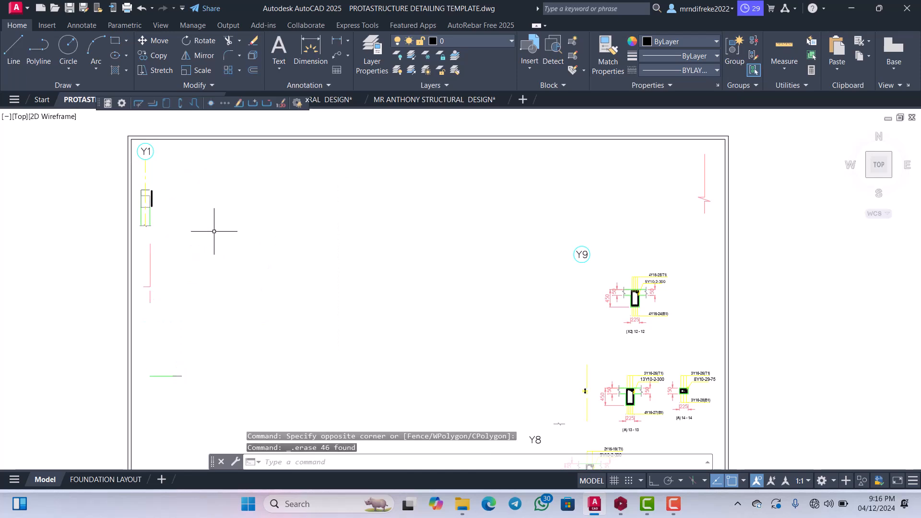
Erase the Y1 grid bubble and the leftover BEAM 1 column stub beneath it.
scroll(216, 231, up, 3)
click(226, 260)
click(169, 208)
key(Delete)
scroll(211, 240, down, 3)
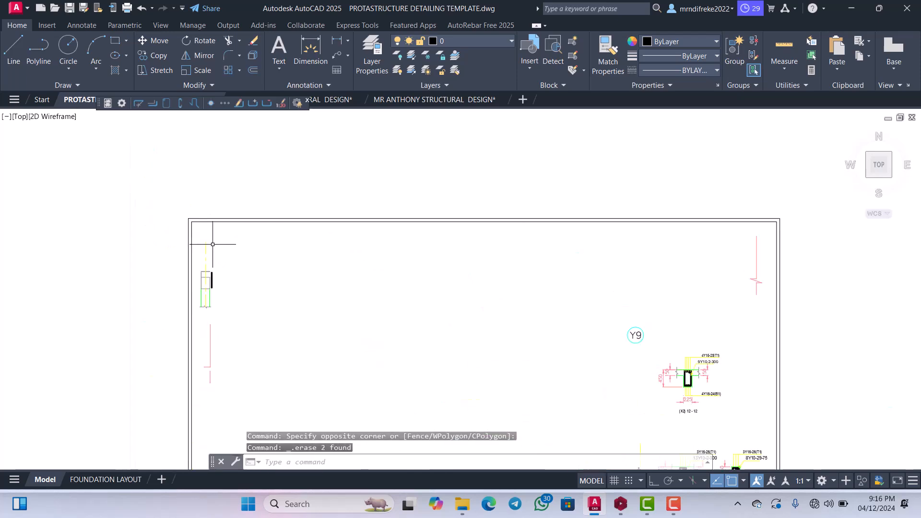
scroll(227, 332, up, 1)
click(242, 371)
click(200, 238)
key(Delete)
Erase the remaining column line, break line and green slab line along the sheet's left border.
scroll(206, 235, down, 3)
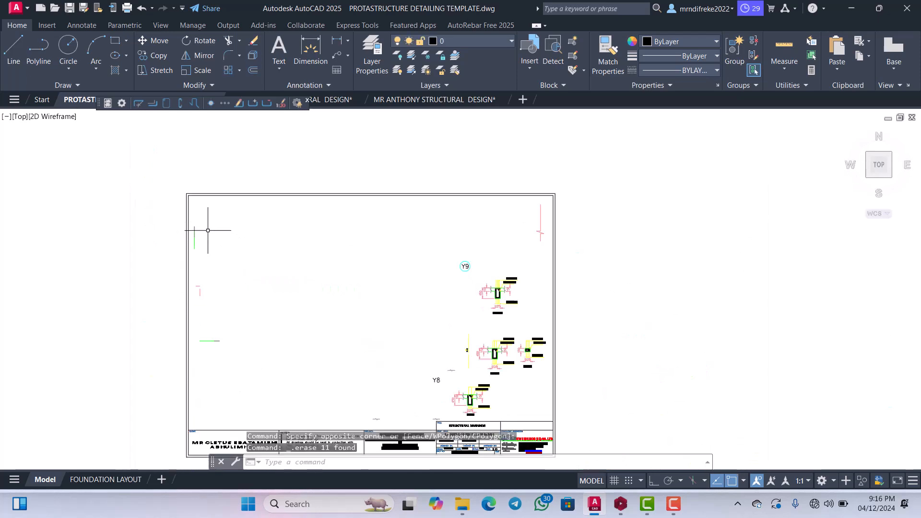
scroll(217, 292, up, 3)
click(178, 155)
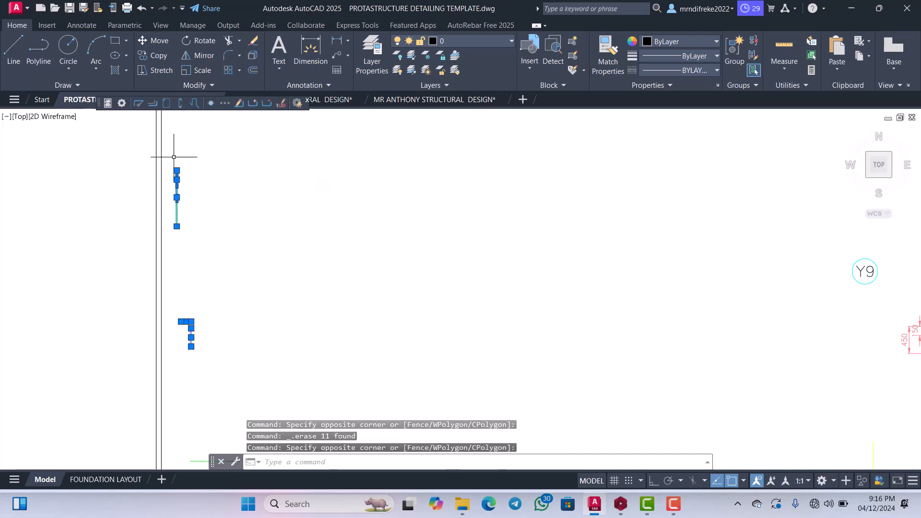
key(Delete)
scroll(192, 202, down, 3)
scroll(212, 275, up, 3)
click(189, 215)
key(Delete)
scroll(192, 220, down, 3)
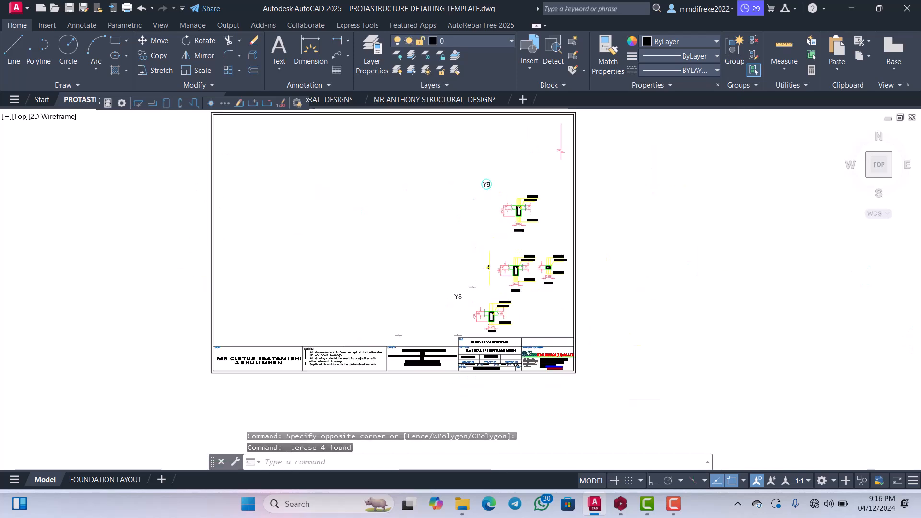
Erase the Y9 grid bubble and the break line near the sheet's upper right corner.
scroll(468, 282, up, 3)
click(362, 203)
click(280, 164)
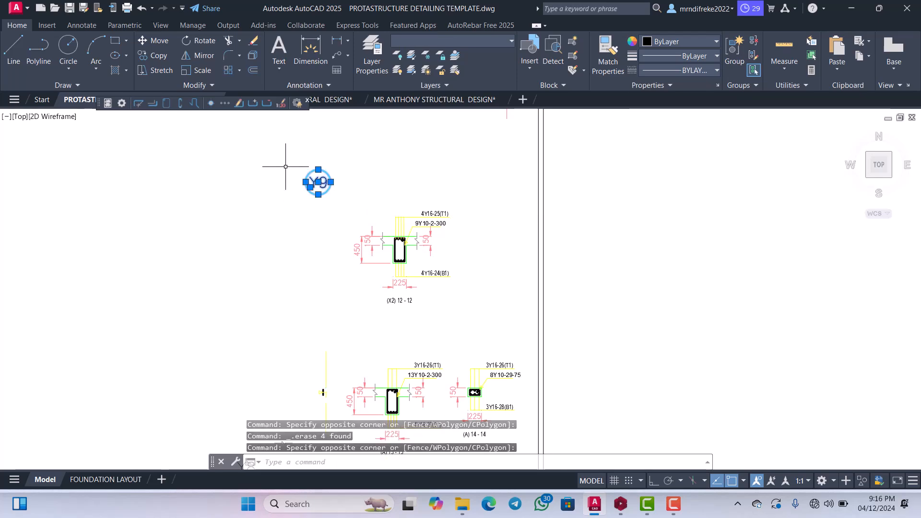
key(Delete)
scroll(370, 216, down, 3)
scroll(431, 214, up, 3)
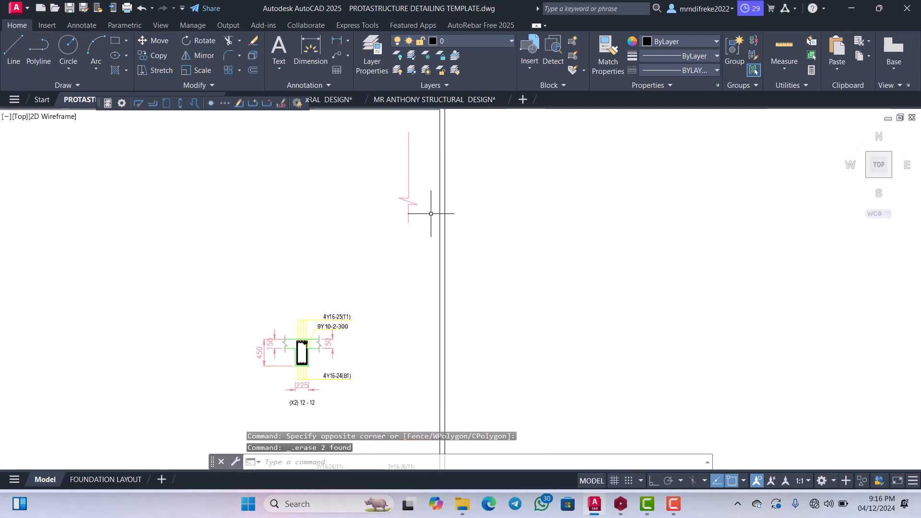
click(390, 181)
key(Delete)
Erase section (A) 14 - 14 together with its label from the copied sheet.
scroll(391, 192, down, 3)
scroll(407, 325, up, 3)
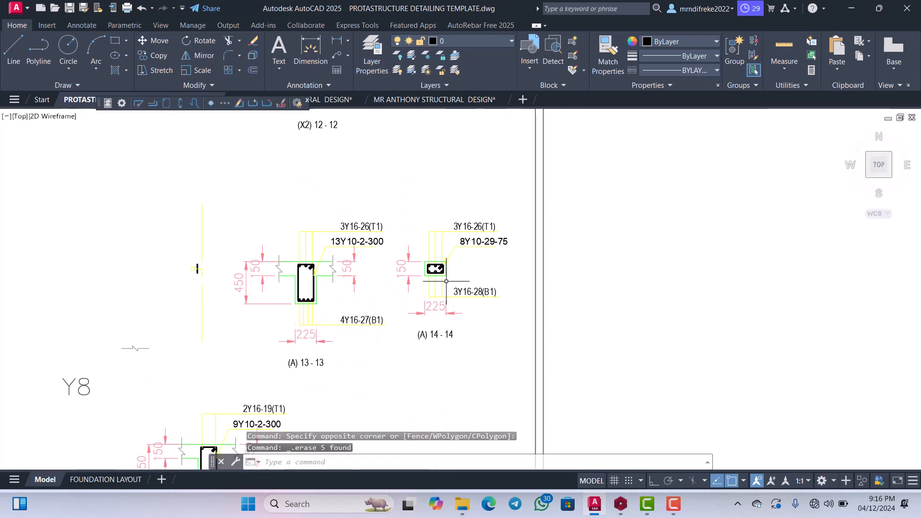
click(475, 330)
click(422, 186)
key(Delete)
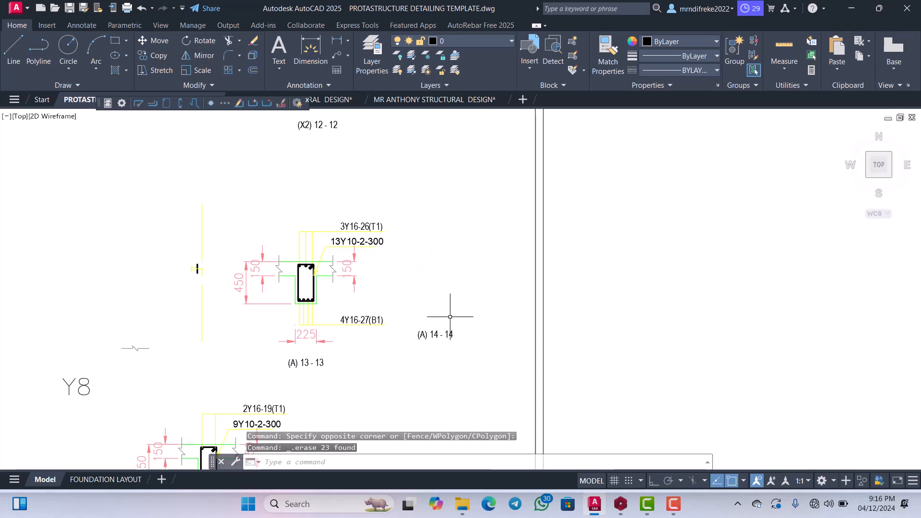
click(434, 334)
key(Delete)
Erase the grid label Y8 and the break symbol above it.
scroll(432, 338, down, 3)
scroll(428, 339, up, 3)
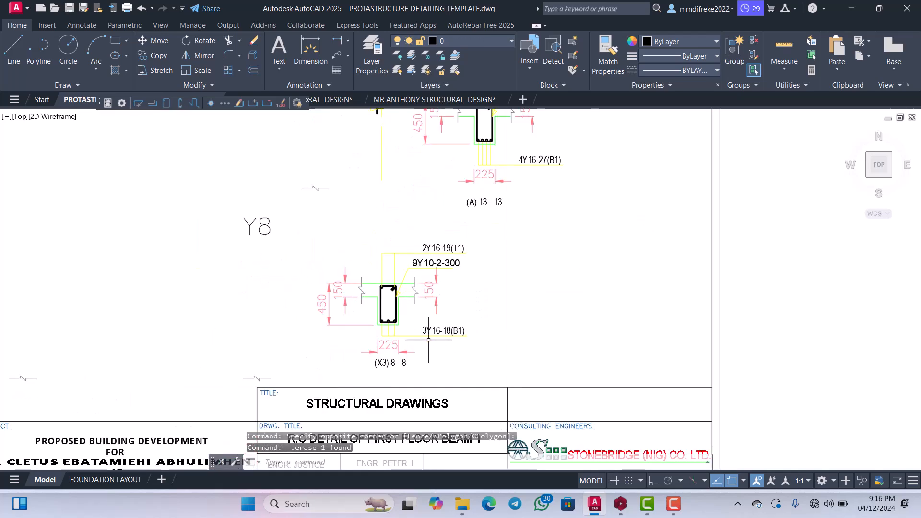
click(335, 241)
click(267, 184)
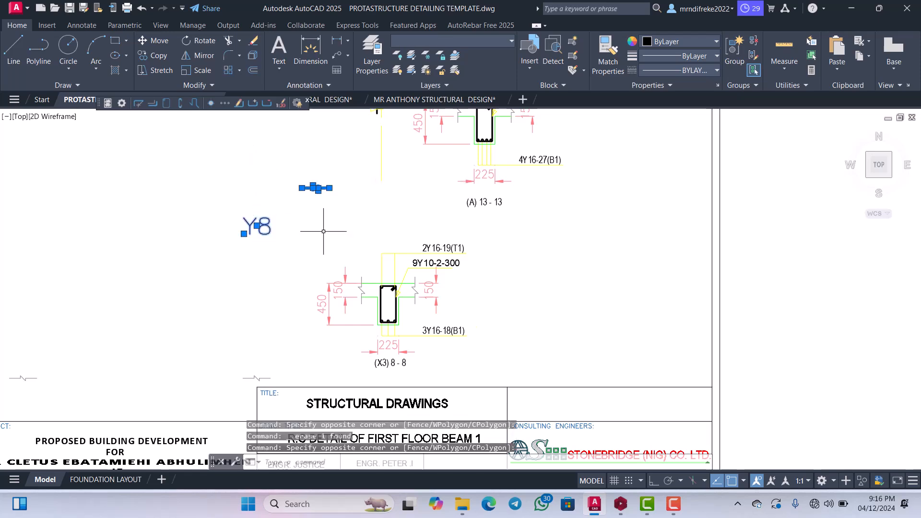
key(Delete)
Erase the leftover yellow grid line and rebar remnant beside section (A) 13 - 13.
scroll(288, 201, down, 3)
scroll(346, 236, up, 2)
scroll(355, 240, up, 3)
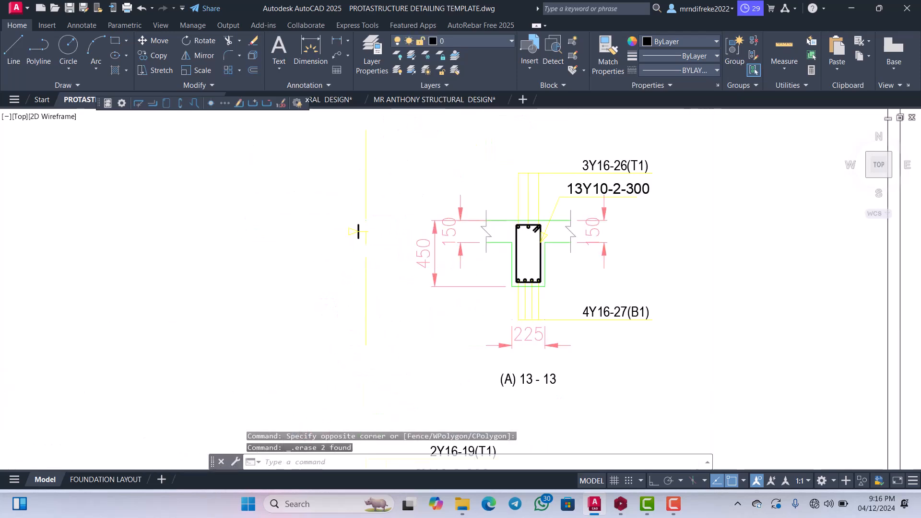
click(383, 270)
click(331, 190)
key(Delete)
Examine the 1B33 beam elevation, section and title beside the general arrangement plan.
scroll(361, 289, down, 6)
scroll(364, 303, down, 4)
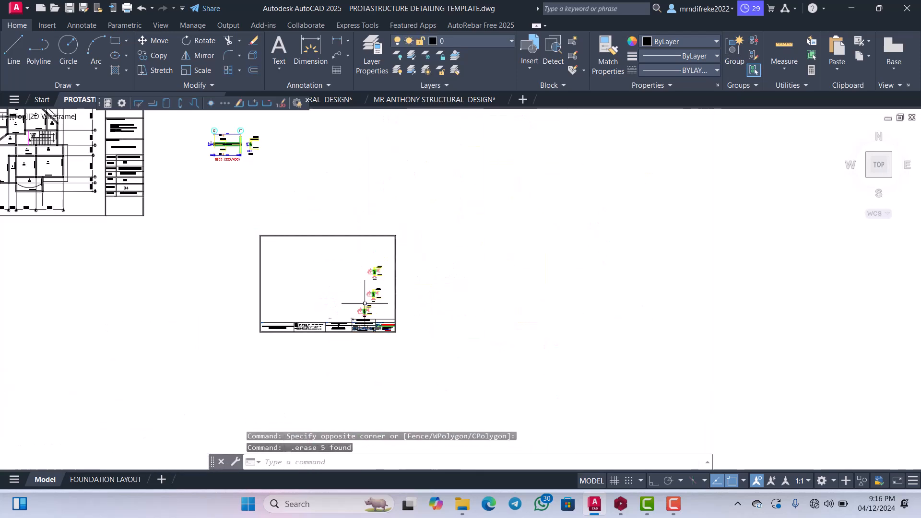
scroll(369, 281, down, 4)
scroll(312, 226, up, 4)
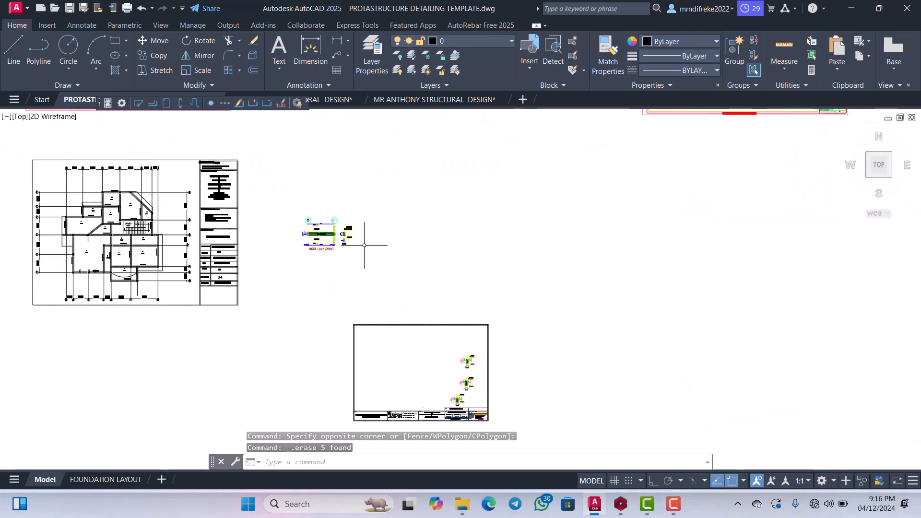
scroll(366, 247, down, 3)
scroll(336, 240, up, 3)
scroll(324, 236, up, 8)
scroll(422, 226, down, 1)
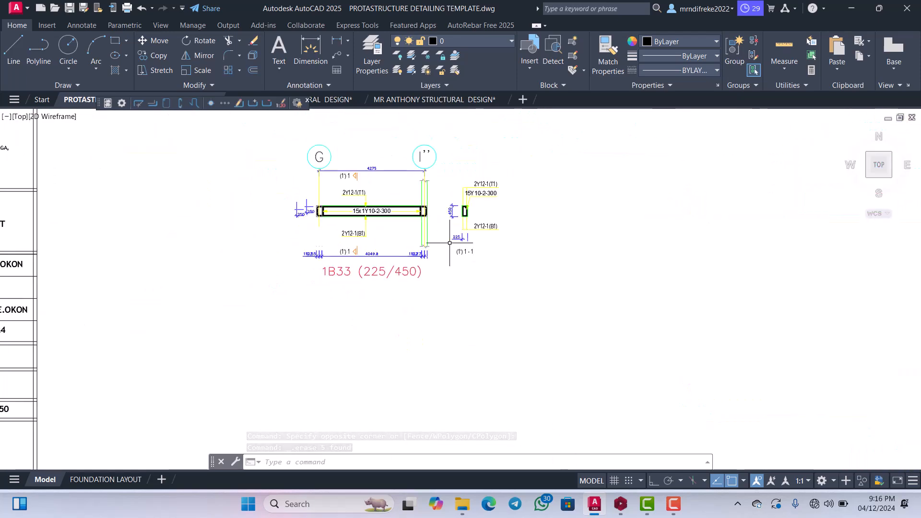
scroll(437, 230, up, 1)
scroll(439, 231, down, 4)
scroll(408, 223, up, 4)
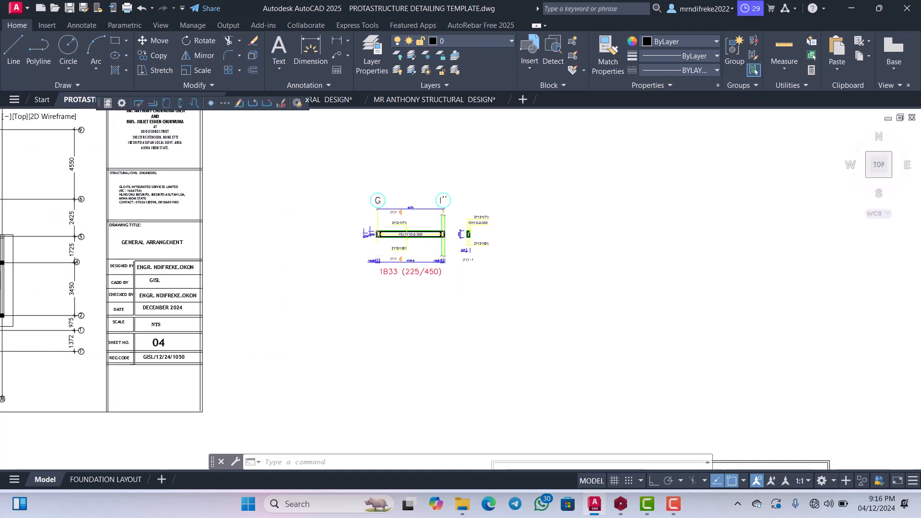
scroll(367, 274, up, 2)
scroll(417, 280, down, 4)
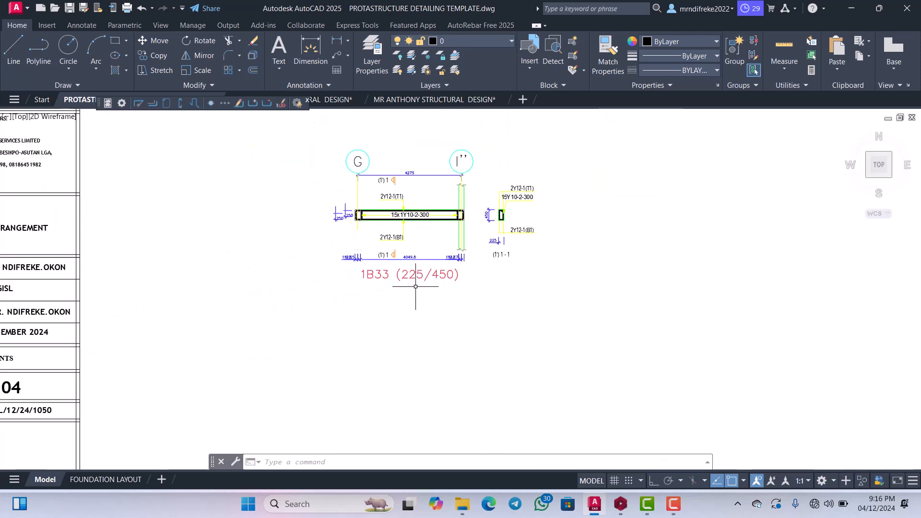
scroll(422, 263, up, 4)
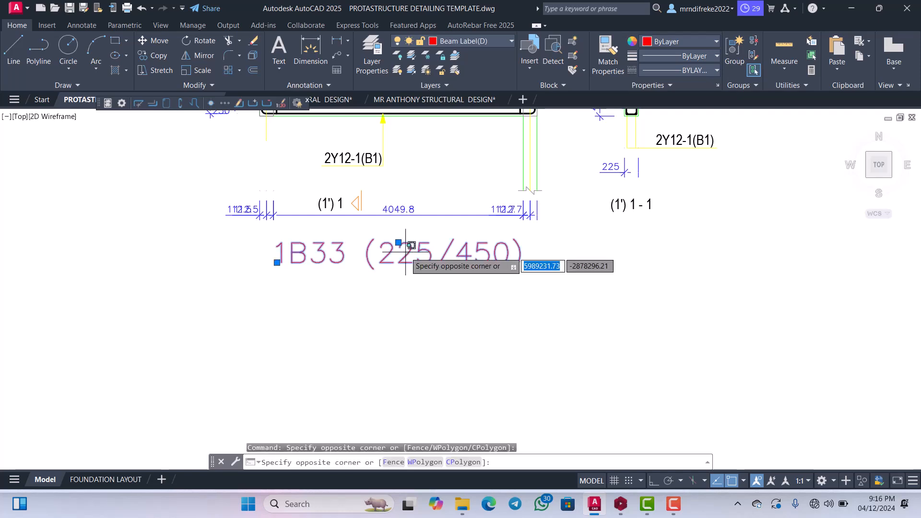
click(387, 249)
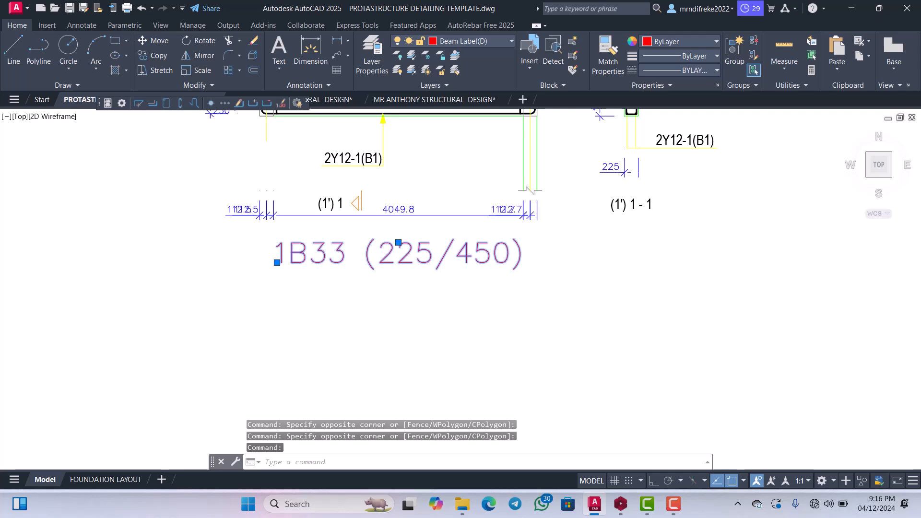
double_click(398, 247)
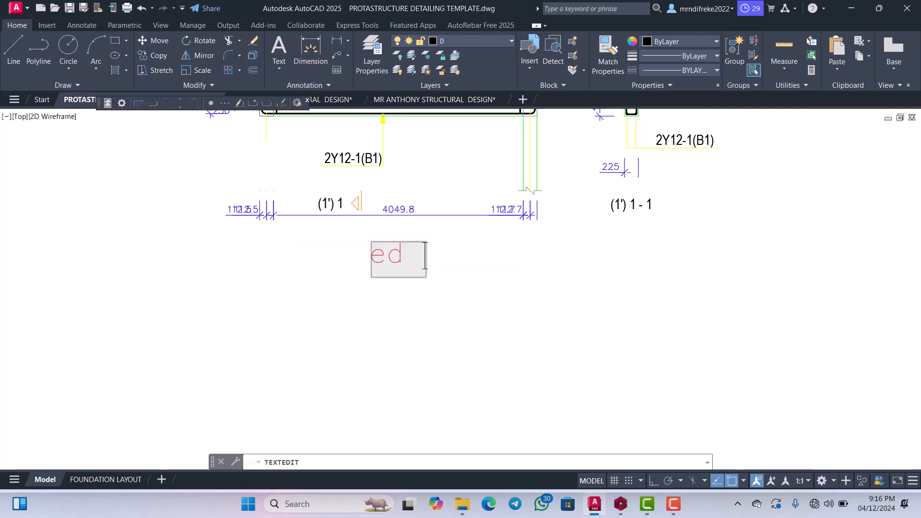
scroll(399, 254, up, 2)
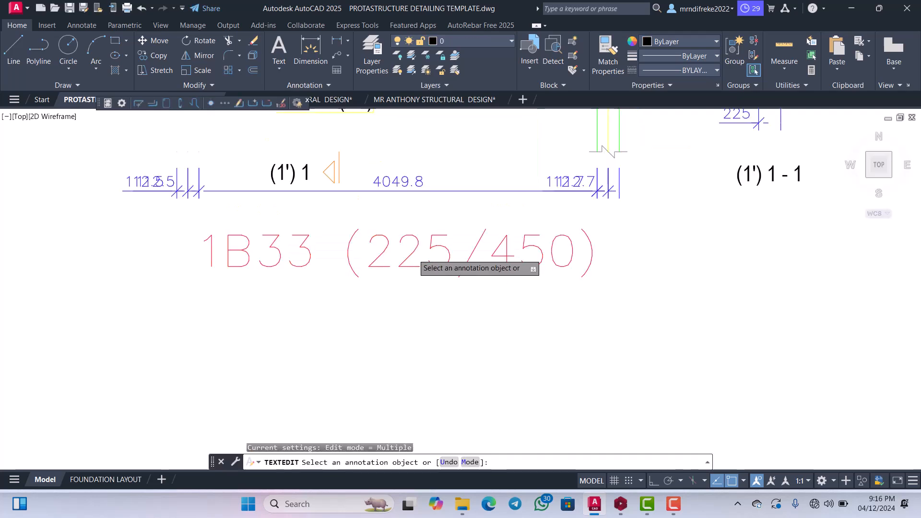
Check the beam's mark on the general arrangement plan and change the beam detail title to BEAM 1 (225/450).
click(420, 251)
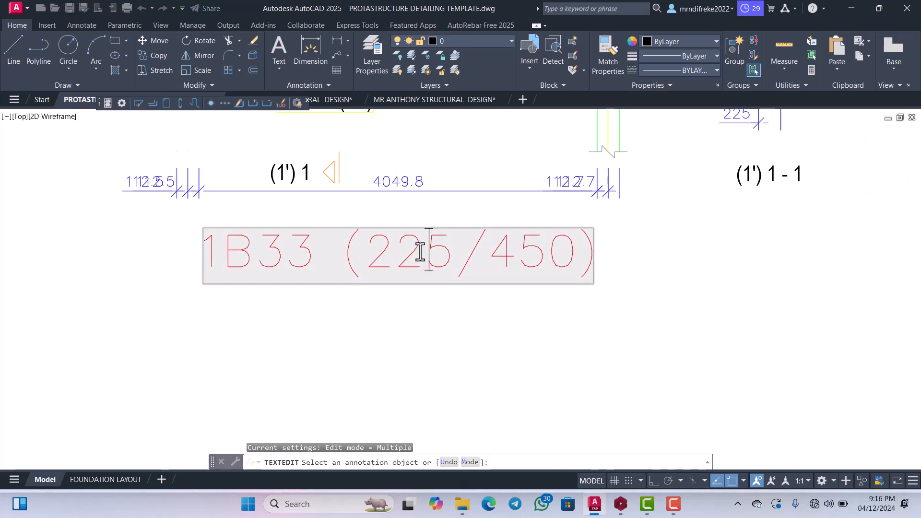
drag(312, 252, 243, 257)
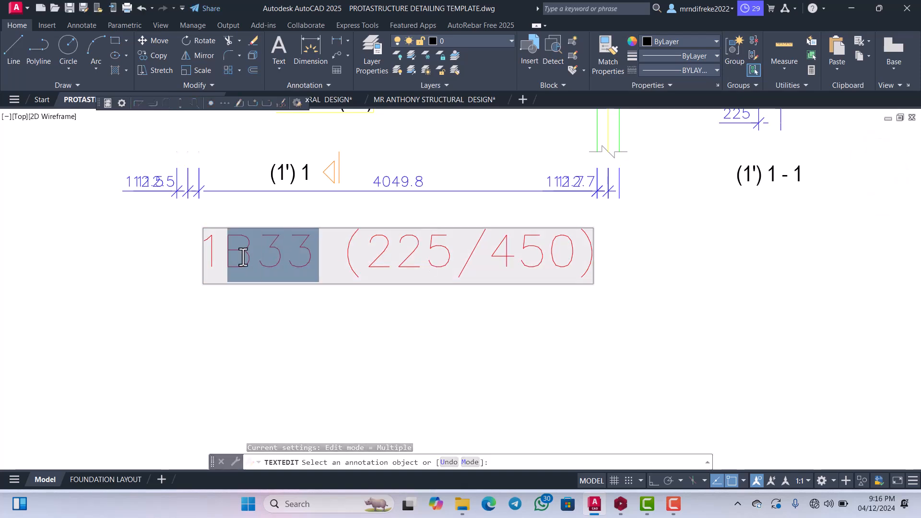
scroll(223, 267, down, 6)
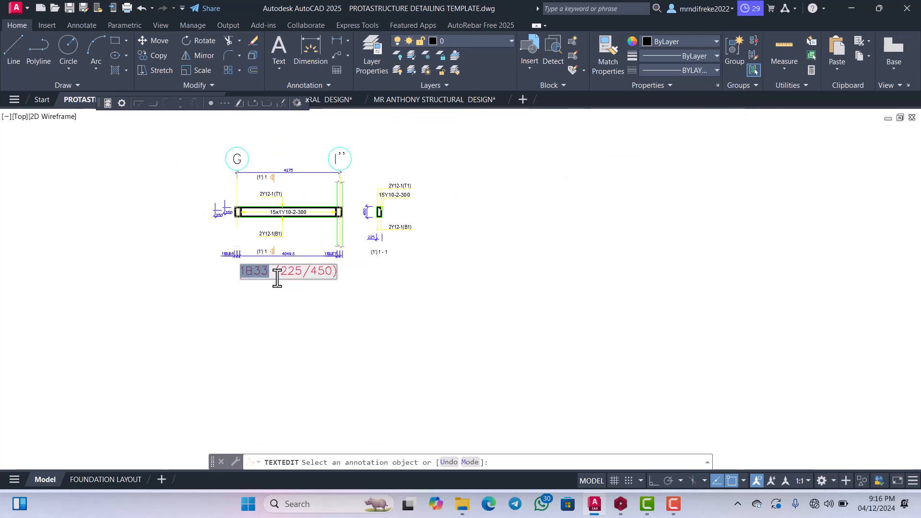
scroll(180, 307, up, 4)
scroll(197, 268, up, 4)
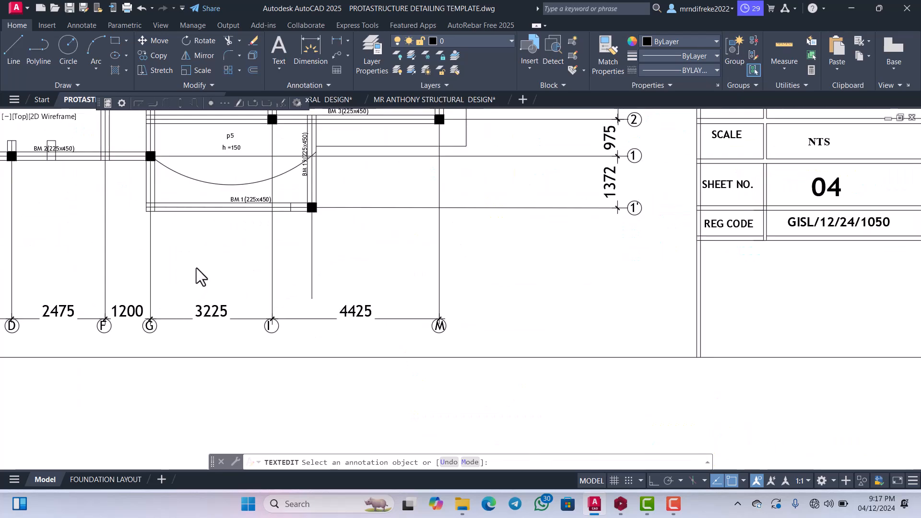
scroll(208, 269, down, 4)
scroll(269, 259, up, 3)
scroll(384, 233, down, 5)
scroll(537, 206, up, 10)
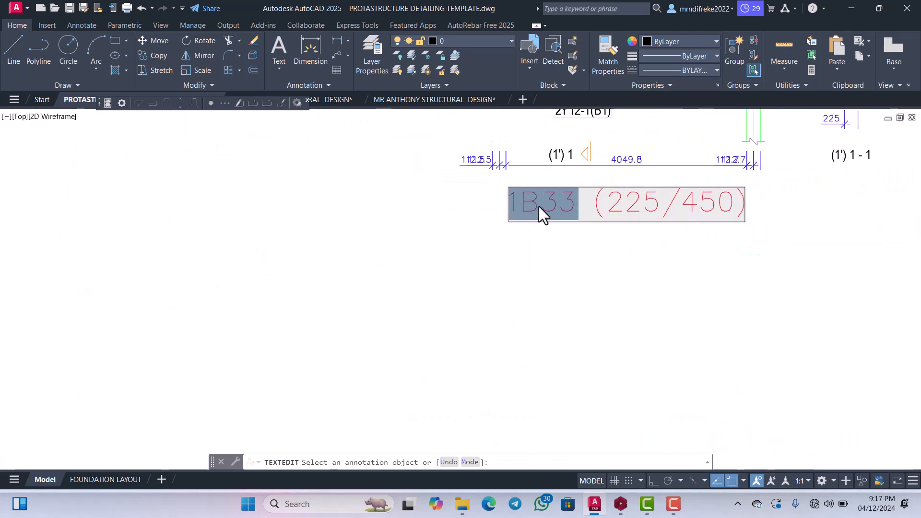
text(be)
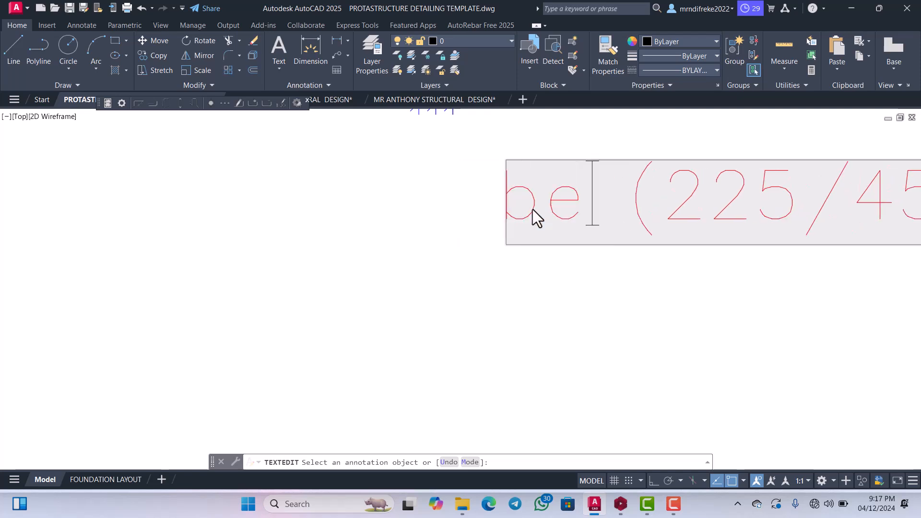
key(BackSpace)
key(BackSpace)
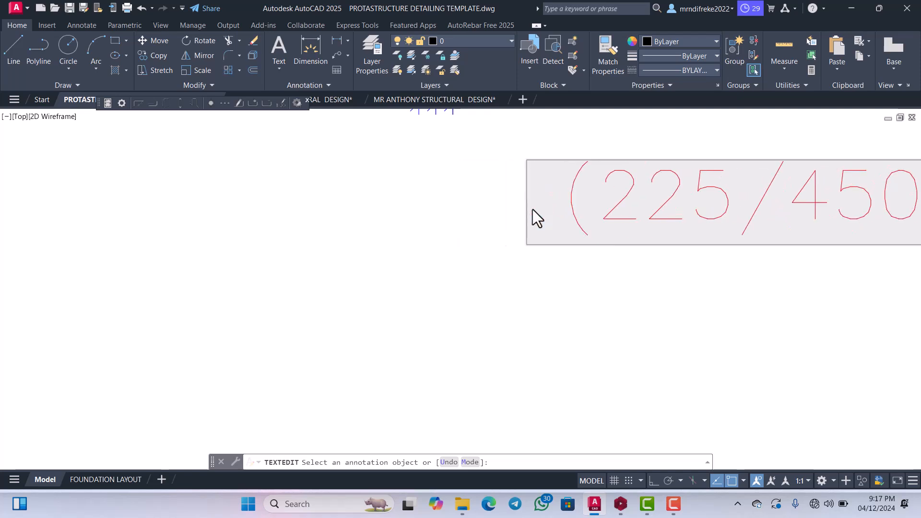
text(BEAM)
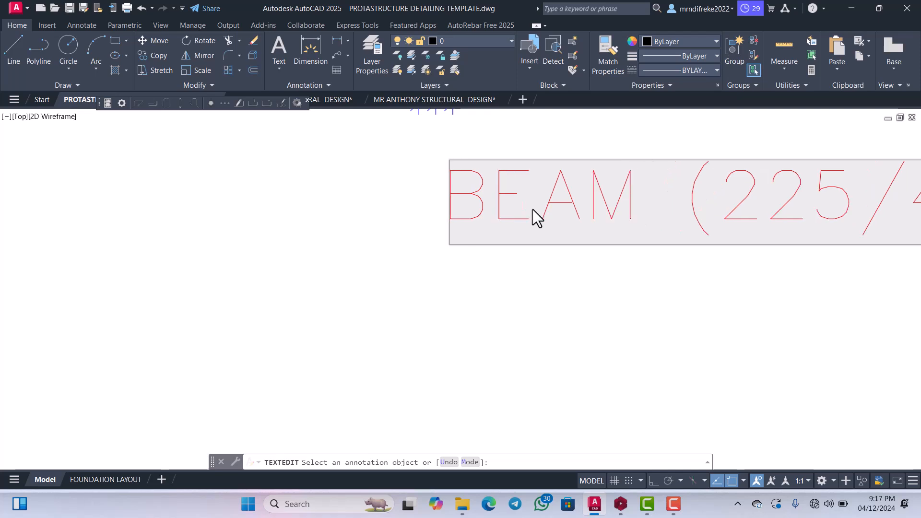
text( 1)
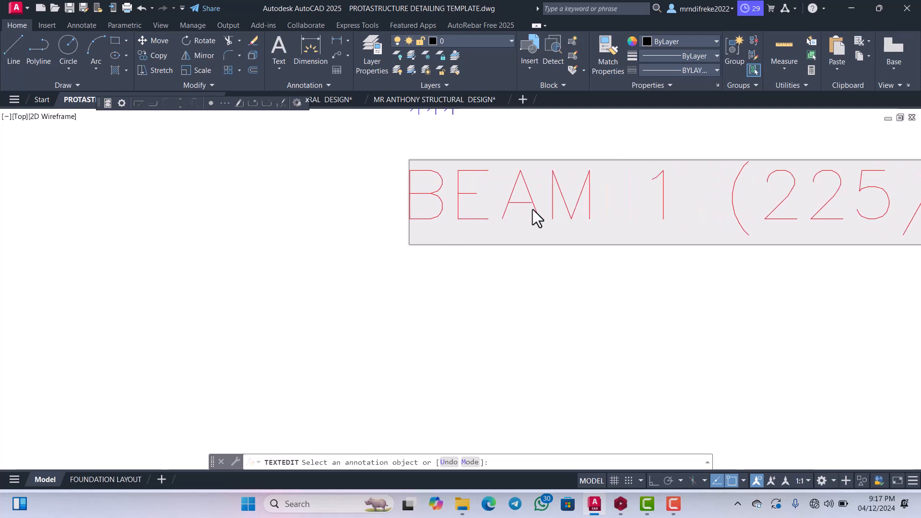
scroll(588, 266, down, 4)
scroll(708, 206, up, 2)
scroll(755, 251, down, 4)
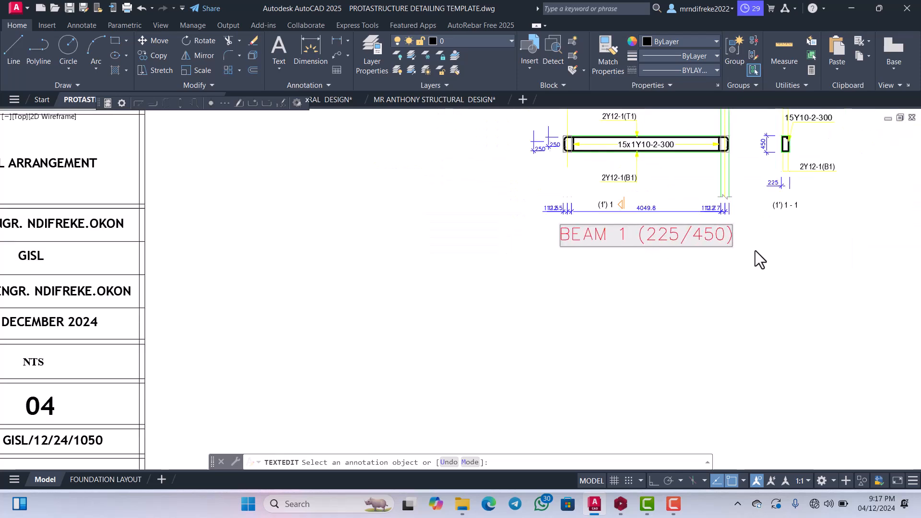
scroll(729, 254, up, 2)
click(677, 263)
scroll(628, 262, down, 3)
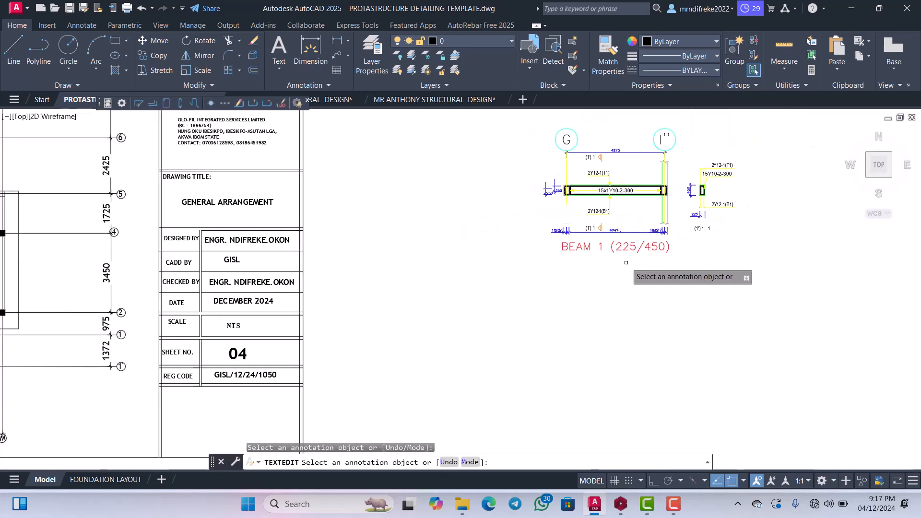
scroll(633, 240, up, 4)
scroll(617, 263, down, 1)
key(Escape)
scroll(590, 240, up, 2)
scroll(523, 204, down, 4)
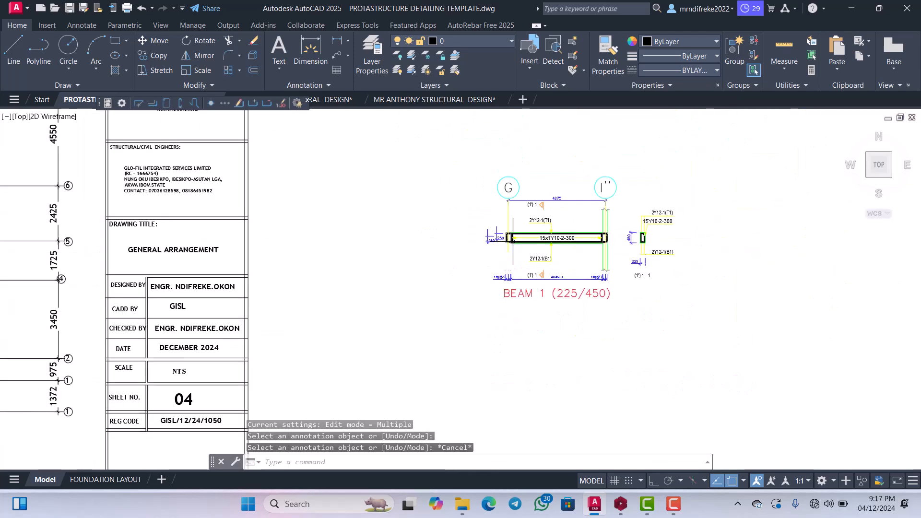
scroll(552, 209, up, 6)
scroll(552, 235, down, 2)
scroll(492, 264, up, 4)
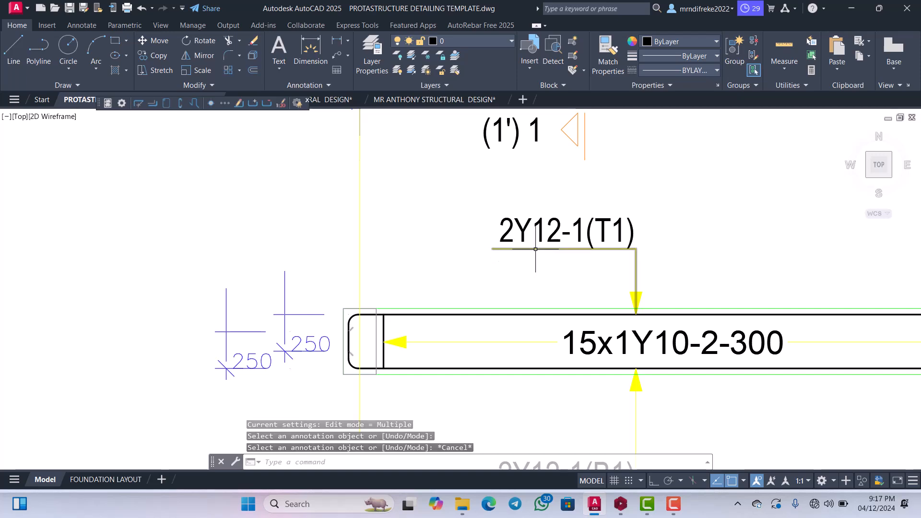
scroll(536, 249, down, 3)
scroll(438, 295, up, 5)
scroll(428, 306, down, 3)
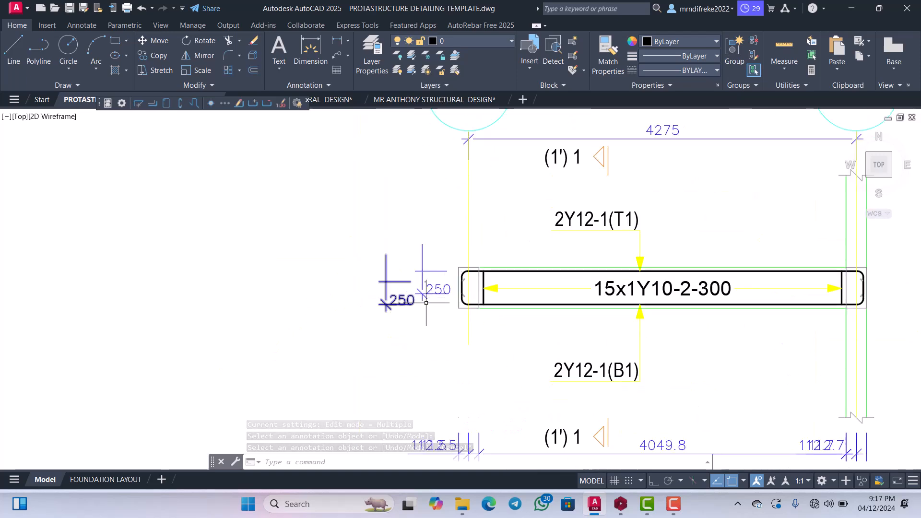
scroll(422, 300, up, 2)
click(445, 306)
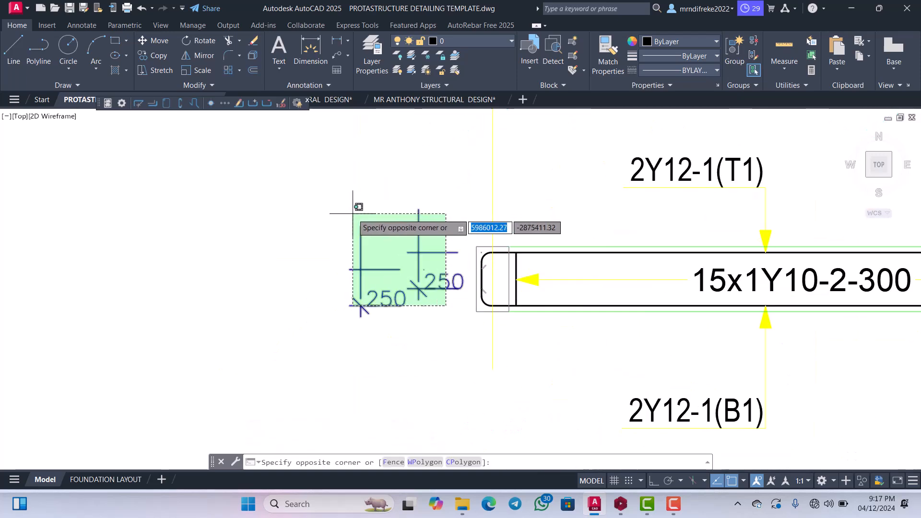
scroll(425, 283, up, 4)
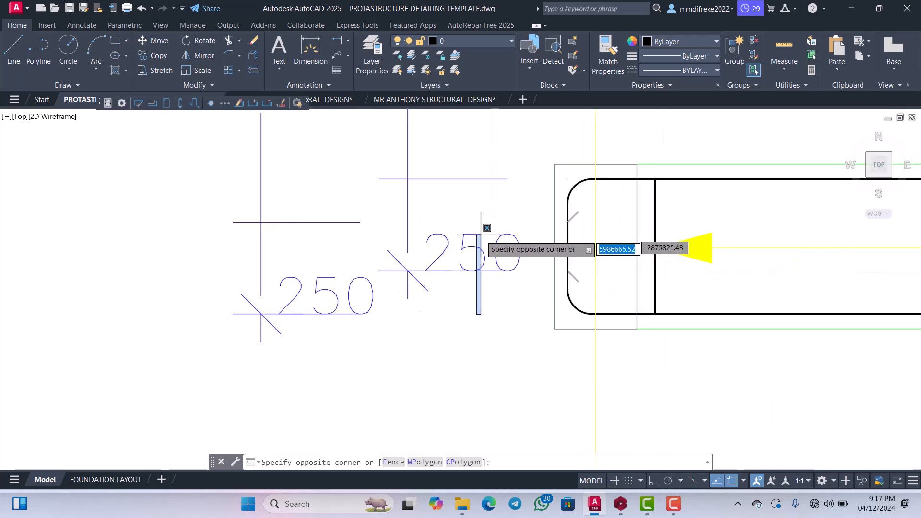
key(Escape)
Examine the two 250 dimensions beside the grid G end of the BEAM 1 elevation.
scroll(488, 263, down, 2)
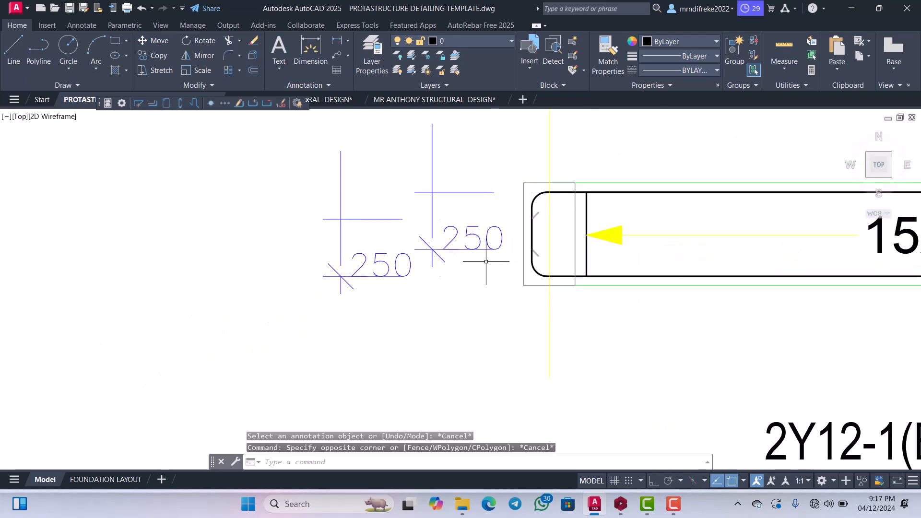
scroll(486, 262, down, 4)
scroll(475, 264, up, 4)
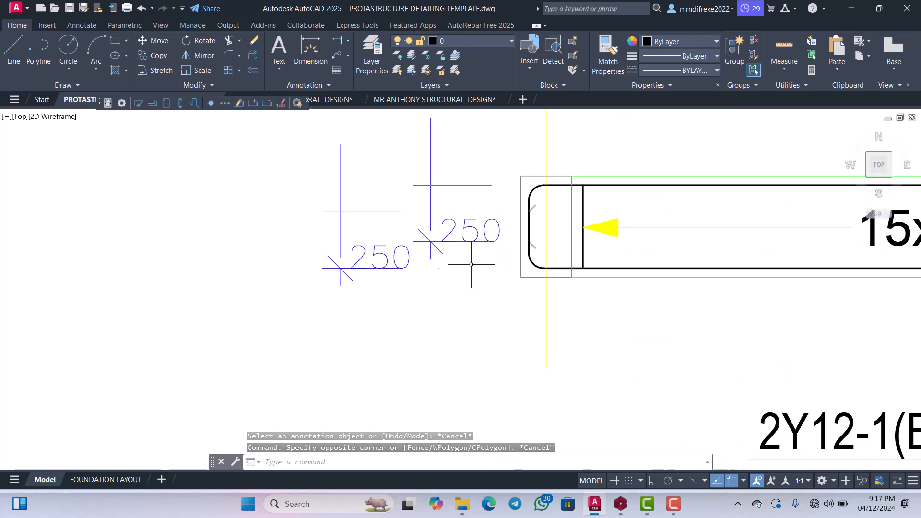
scroll(471, 265, up, 1)
scroll(475, 254, down, 4)
scroll(495, 205, up, 4)
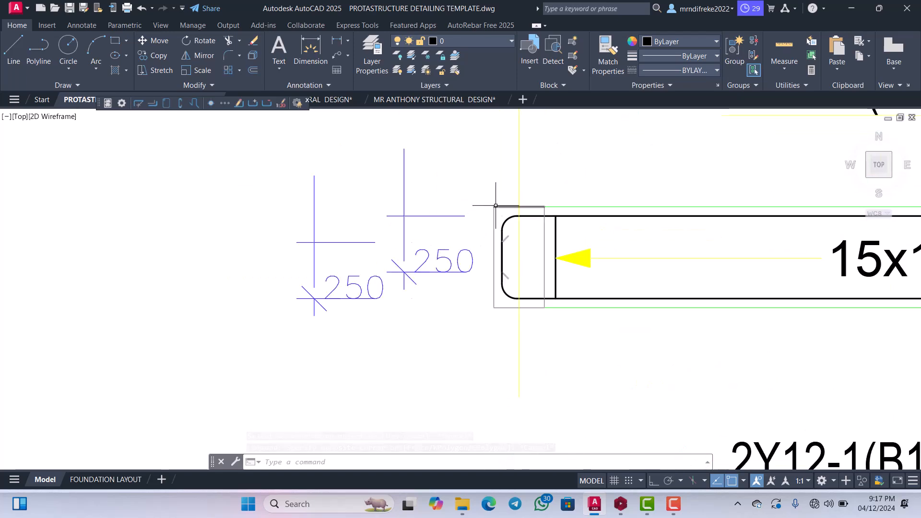
scroll(500, 252, down, 3)
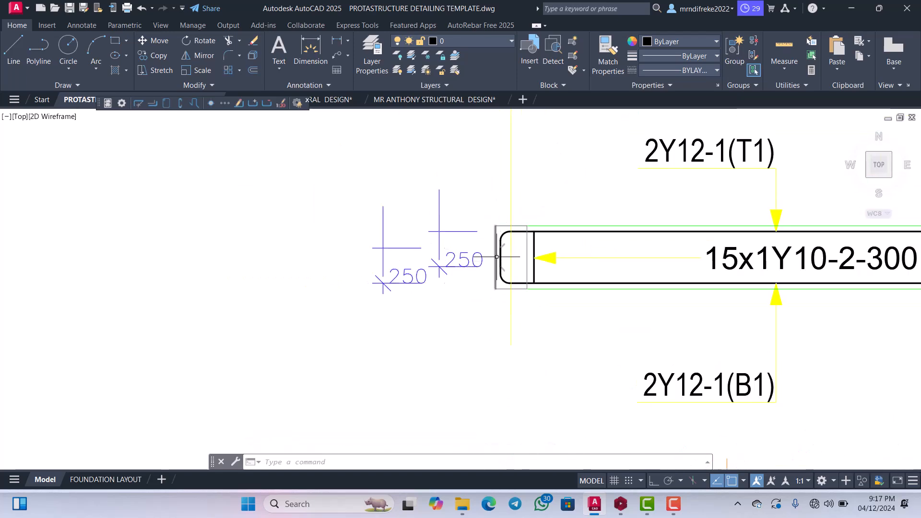
scroll(501, 235, up, 3)
scroll(485, 233, down, 4)
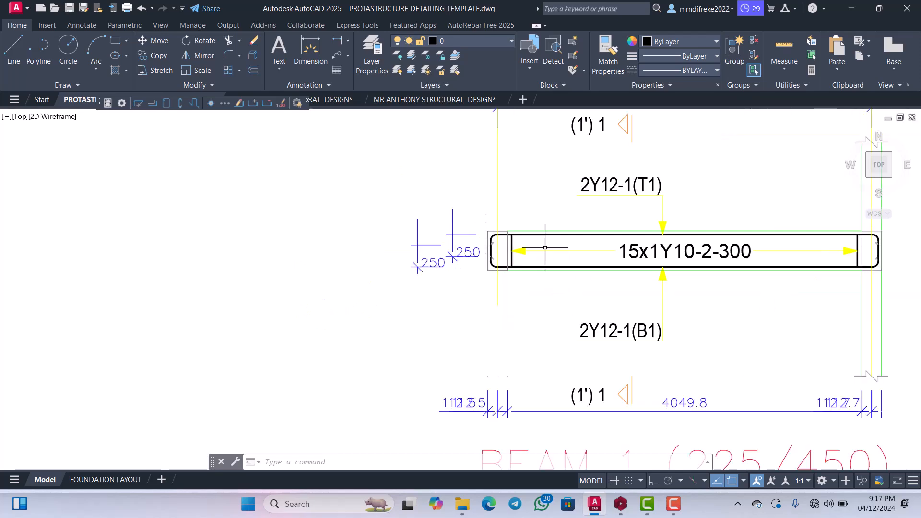
scroll(545, 247, up, 4)
scroll(552, 254, down, 4)
scroll(527, 257, up, 2)
scroll(480, 257, down, 6)
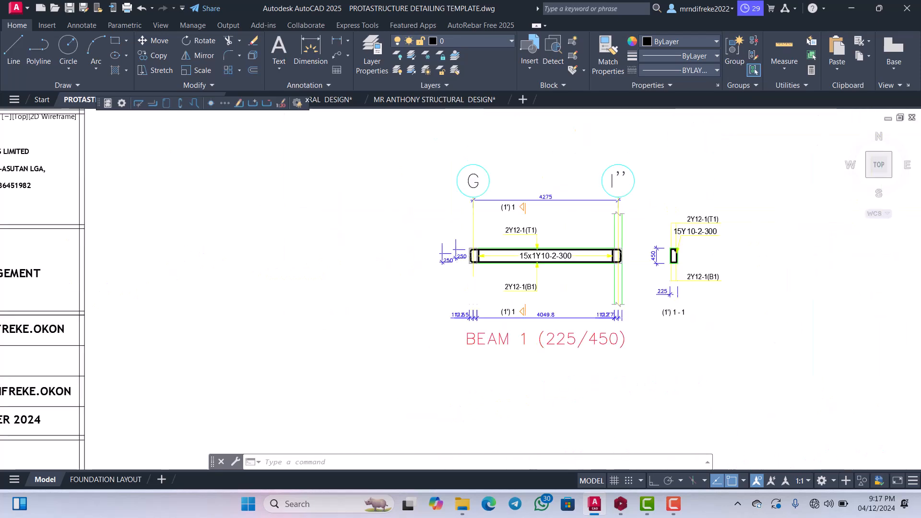
Examine section (1') 1 - 1 and compare its bar and link labels with those on the BEAM 1 elevation.
scroll(618, 230, up, 12)
scroll(617, 237, down, 4)
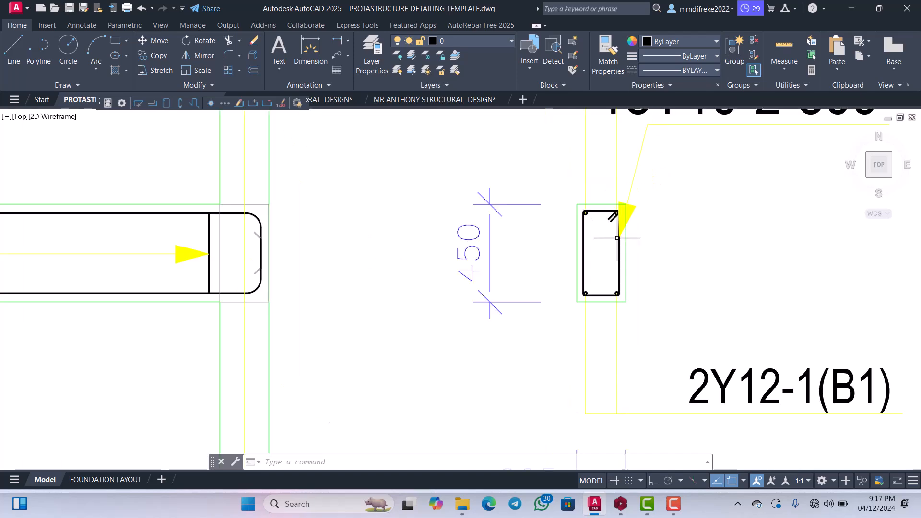
scroll(617, 238, down, 6)
scroll(622, 225, up, 5)
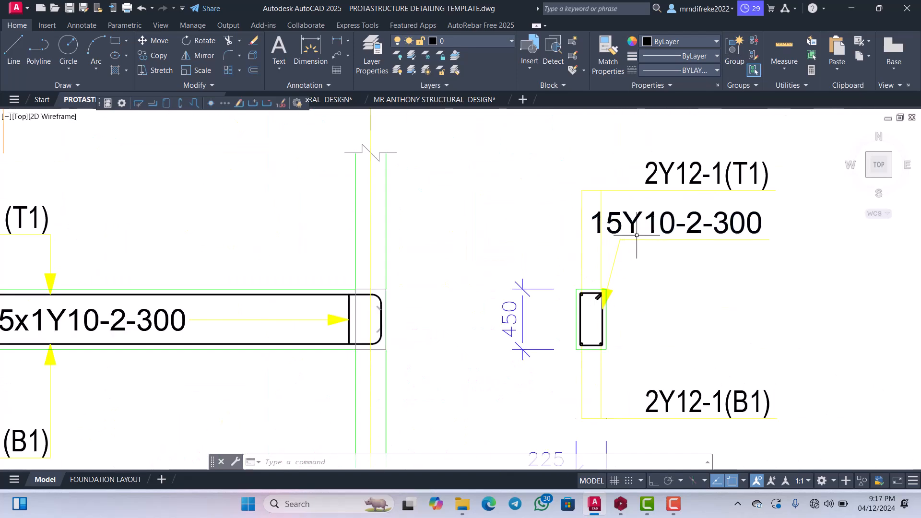
scroll(636, 235, down, 6)
scroll(506, 285, up, 6)
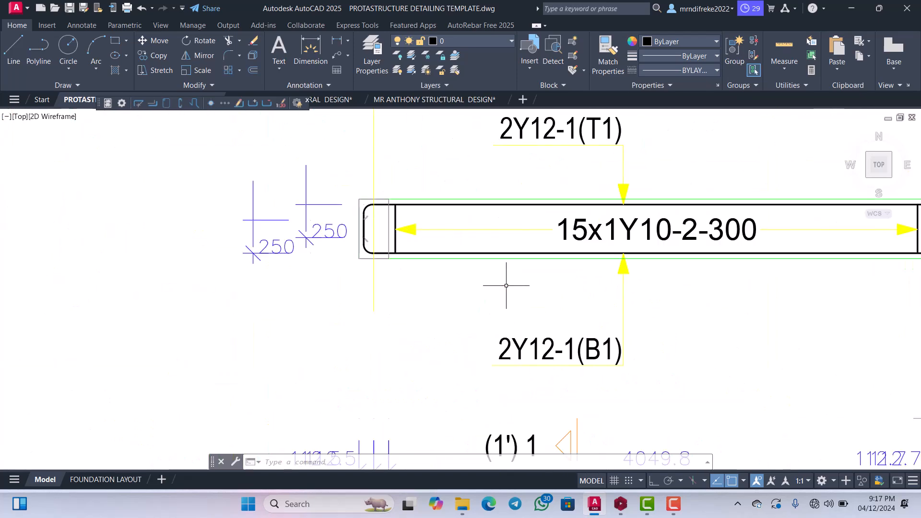
scroll(577, 256, down, 3)
scroll(595, 239, up, 3)
scroll(600, 211, down, 3)
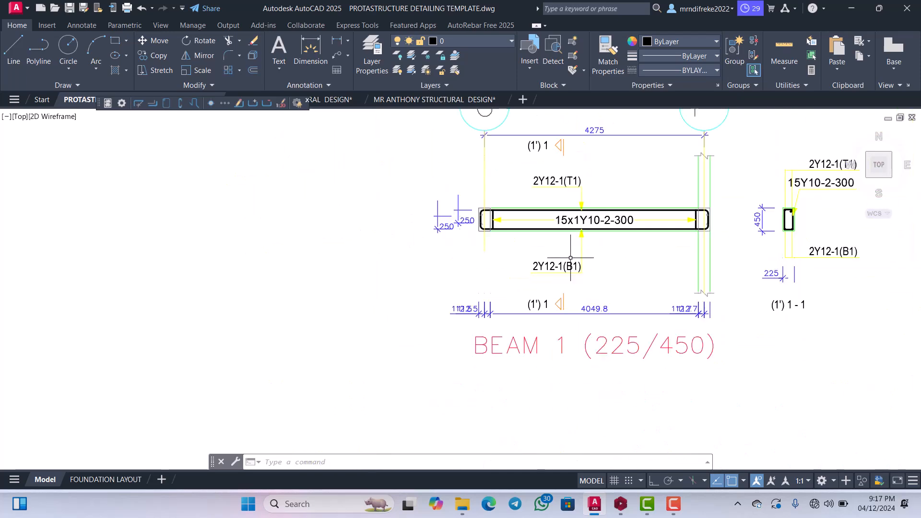
scroll(607, 207, up, 2)
scroll(561, 216, up, 2)
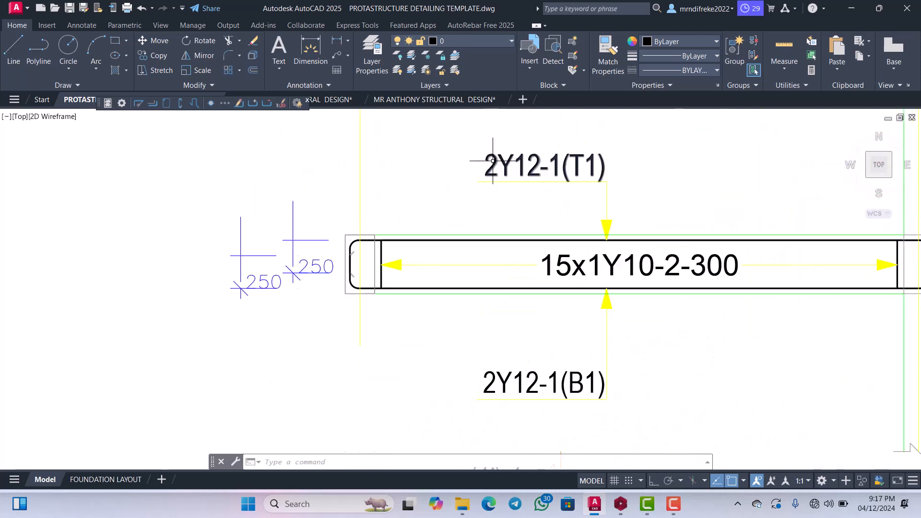
scroll(554, 221, down, 2)
scroll(546, 227, up, 2)
scroll(541, 235, down, 2)
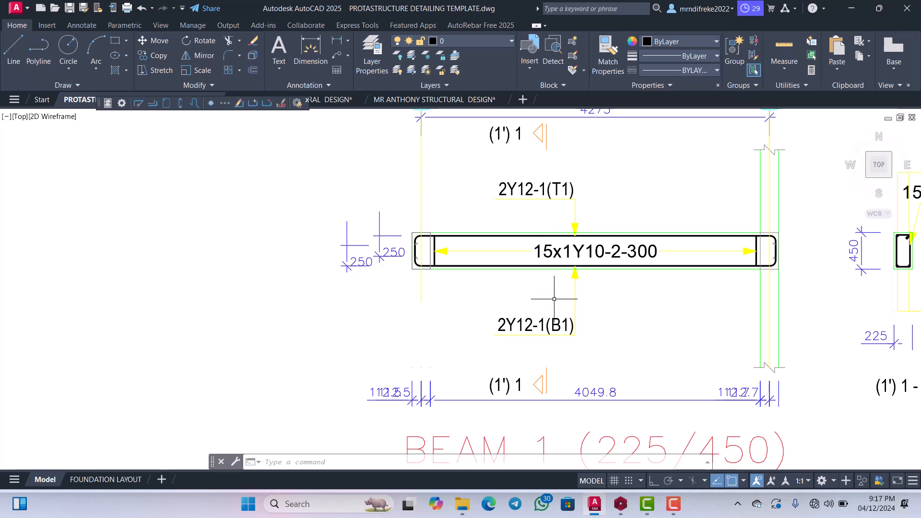
scroll(552, 290, up, 2)
scroll(549, 268, down, 2)
scroll(545, 223, up, 2)
scroll(542, 211, down, 2)
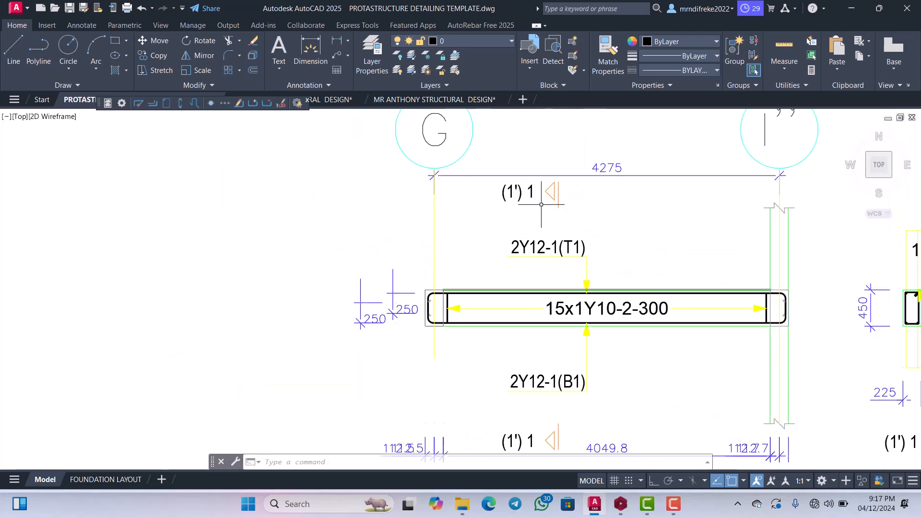
scroll(557, 215, up, 2)
scroll(562, 235, down, 2)
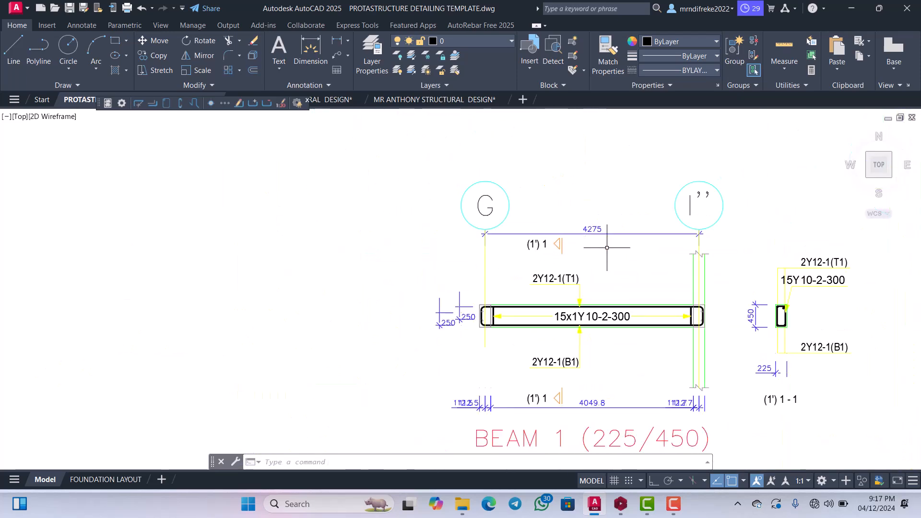
Erase the two green vertical lines above the beam at grid I''.
scroll(689, 246, up, 3)
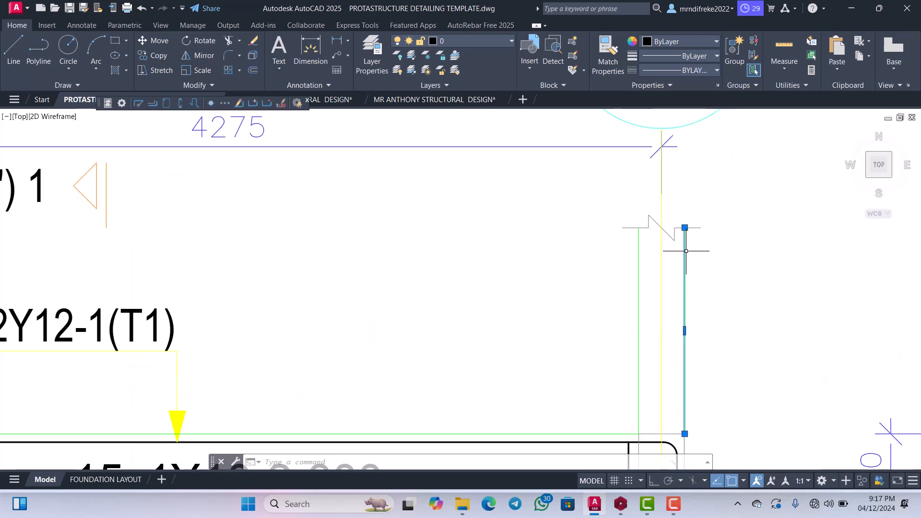
scroll(686, 251, down, 3)
scroll(685, 257, up, 3)
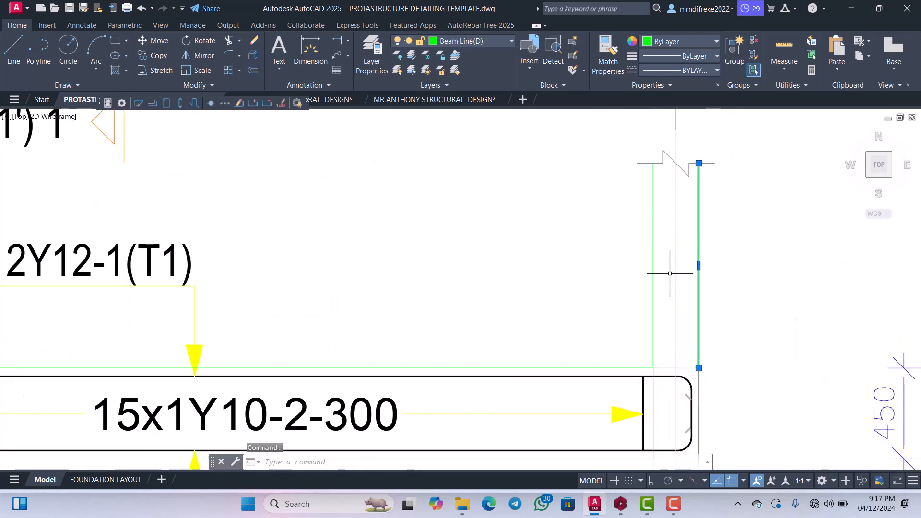
click(653, 246)
scroll(653, 239, down, 4)
scroll(308, 257, up, 2)
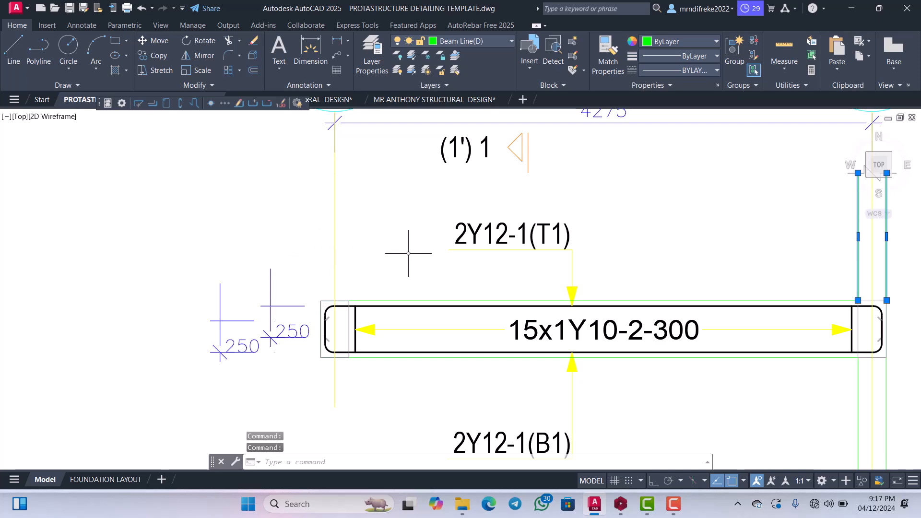
key(Escape)
Move the two grid circles, the G label, the 4275 dimension and the upper break line straight down towards the beam with Ortho on.
scroll(479, 259, down, 3)
scroll(623, 218, up, 6)
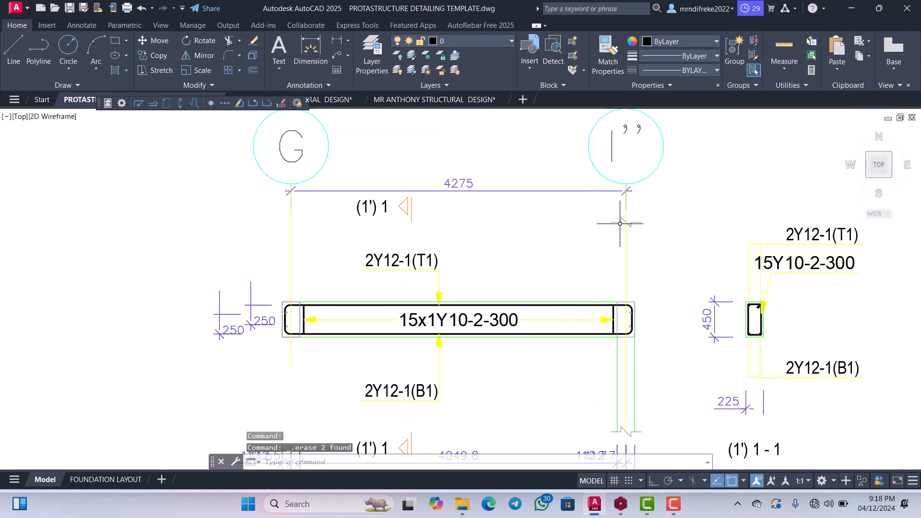
click(643, 250)
click(633, 206)
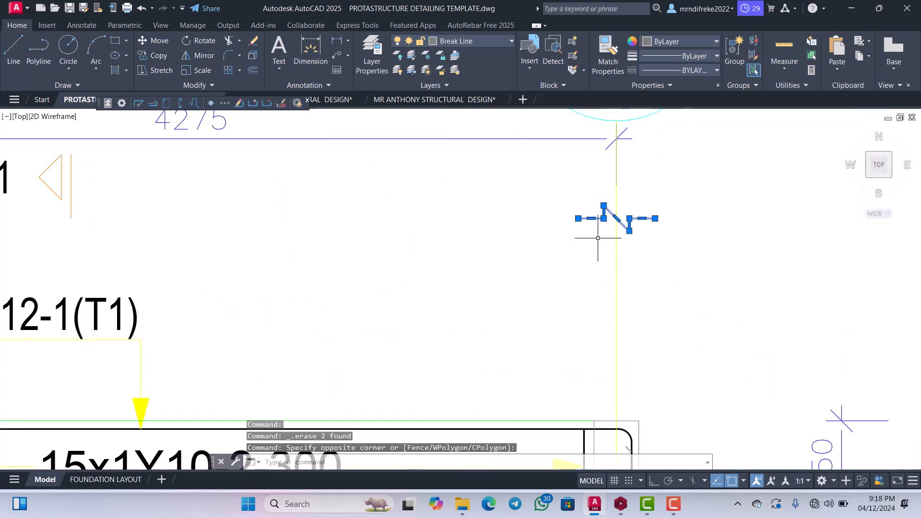
click(597, 241)
click(592, 223)
scroll(574, 208, down, 4)
scroll(568, 182, up, 2)
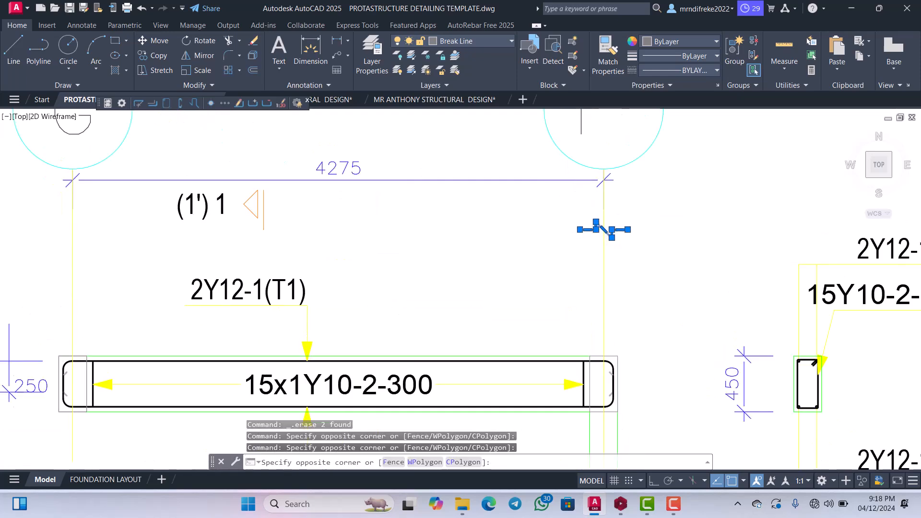
click(565, 148)
scroll(563, 200, down, 4)
scroll(496, 214, up, 4)
click(495, 210)
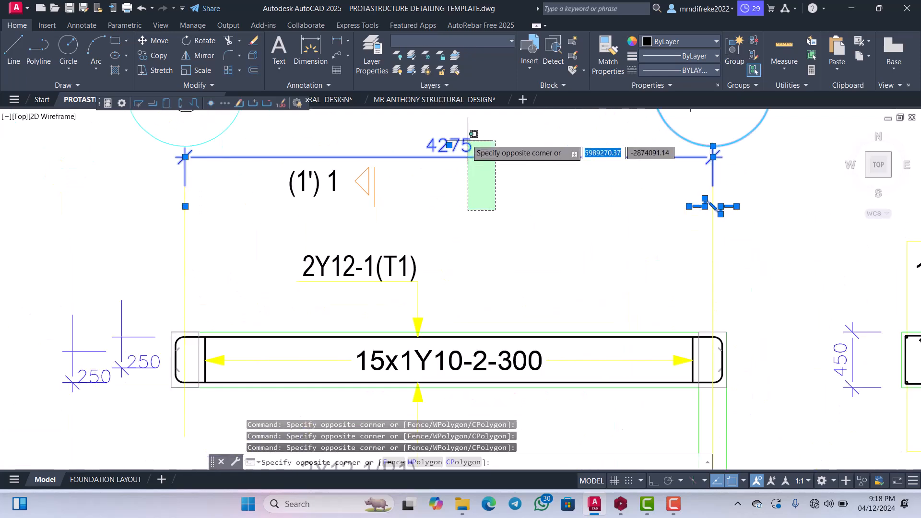
scroll(493, 212, down, 4)
scroll(360, 171, up, 4)
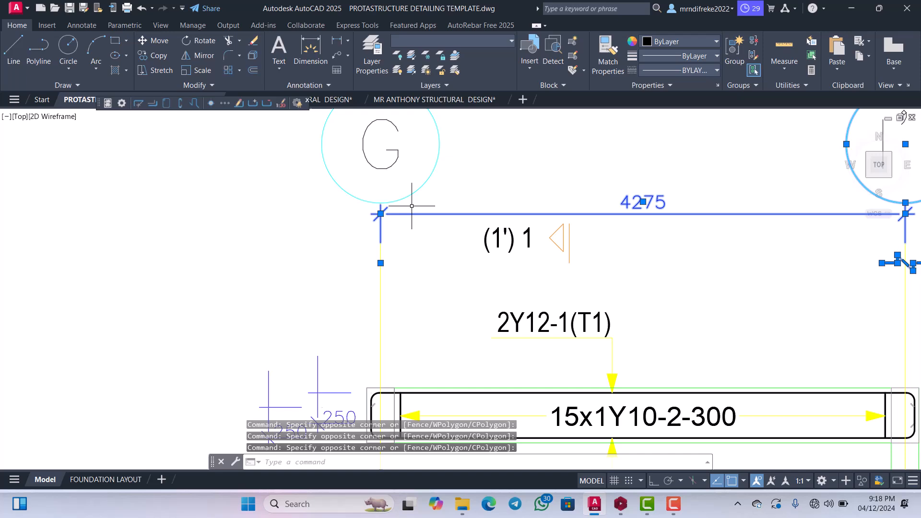
click(429, 237)
scroll(427, 227, down, 4)
scroll(402, 178, up, 4)
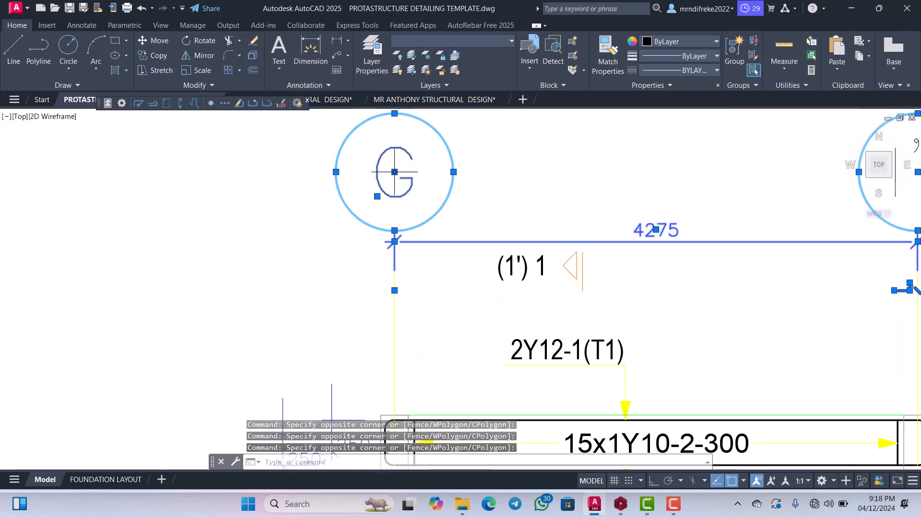
scroll(387, 189, down, 2)
scroll(382, 181, up, 3)
scroll(390, 180, down, 8)
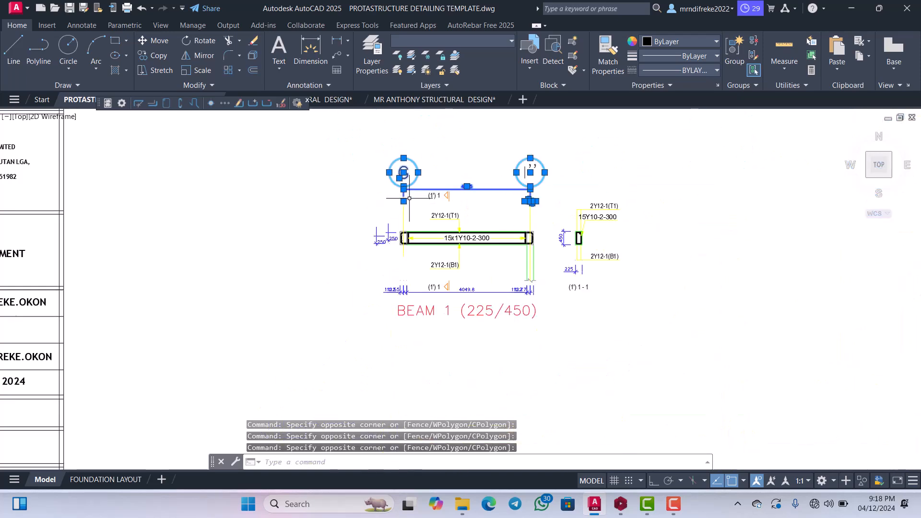
right_click(409, 198)
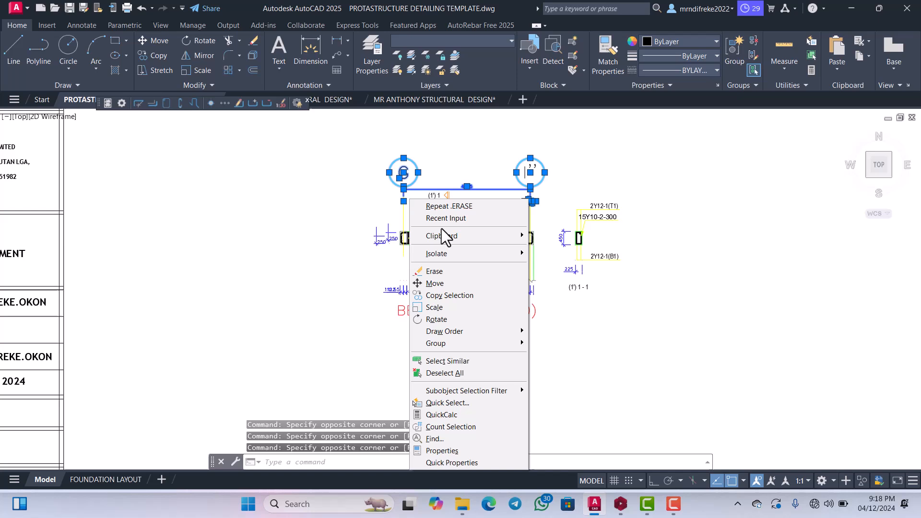
click(433, 283)
scroll(415, 180, up, 4)
click(427, 198)
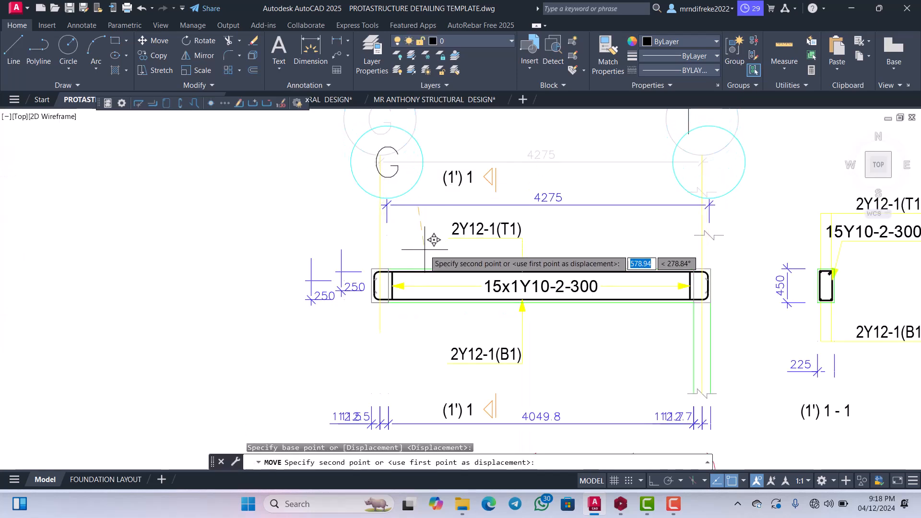
click(654, 480)
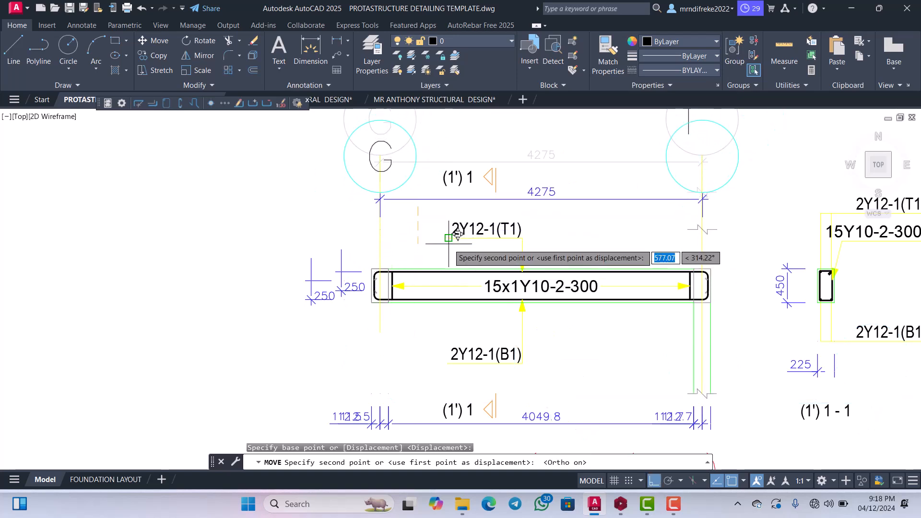
click(419, 235)
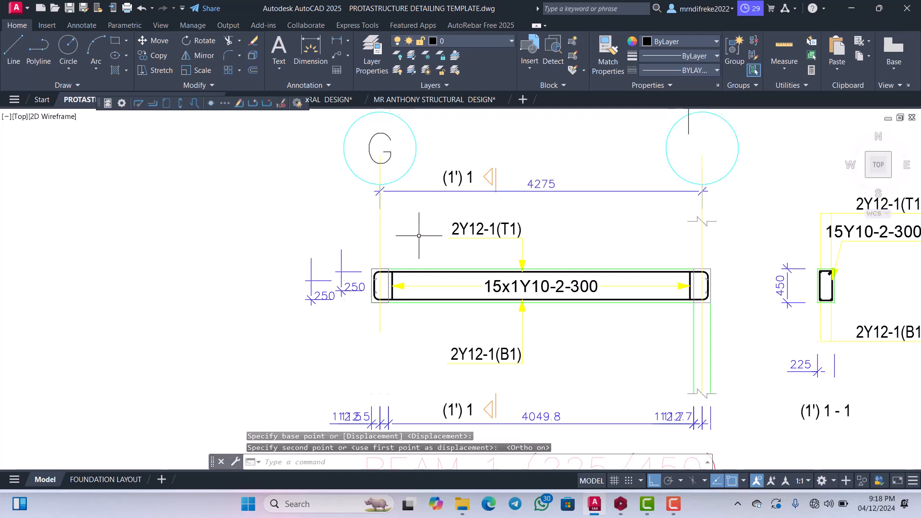
Move the upper (1') 1 section mark with Ortho off to between the 4275 dimension and the beam, beside the 2Y12-1(T1) label towards grid I''.
scroll(484, 182, up, 2)
scroll(494, 192, down, 2)
scroll(506, 202, up, 2)
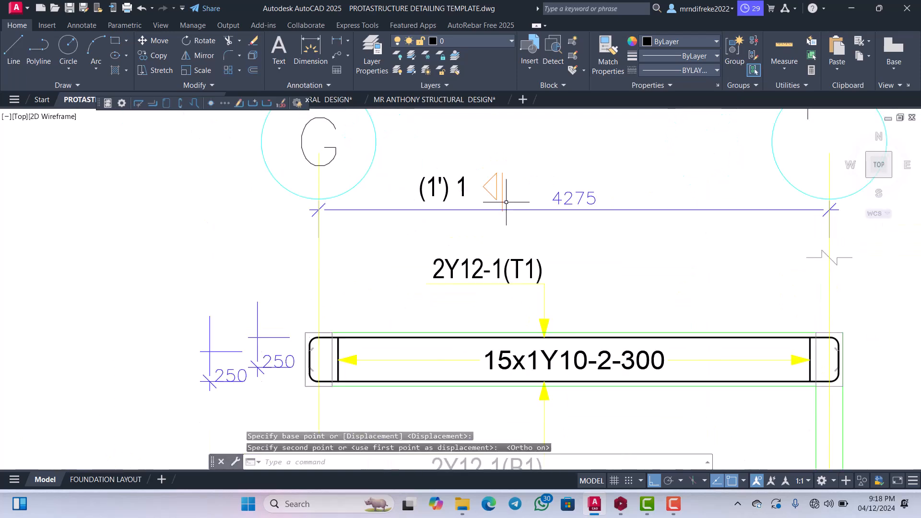
scroll(494, 200, down, 3)
scroll(499, 201, up, 4)
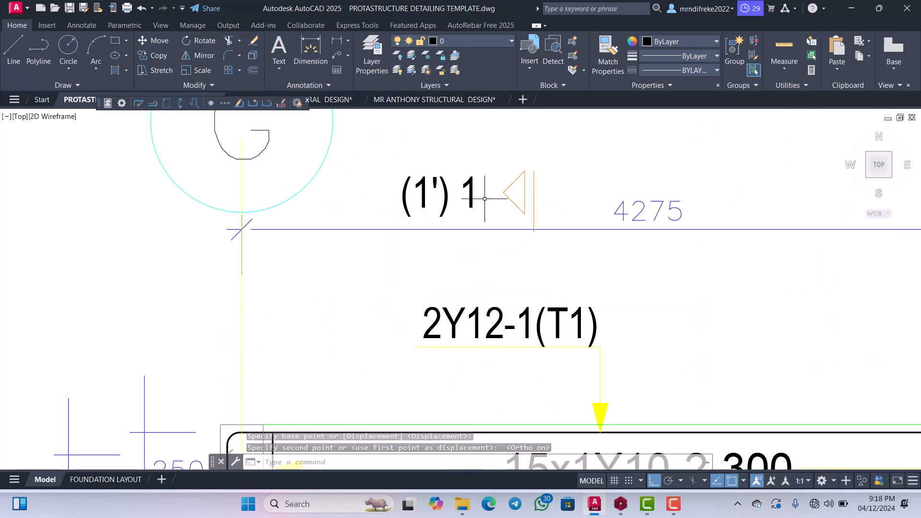
click(539, 215)
click(408, 158)
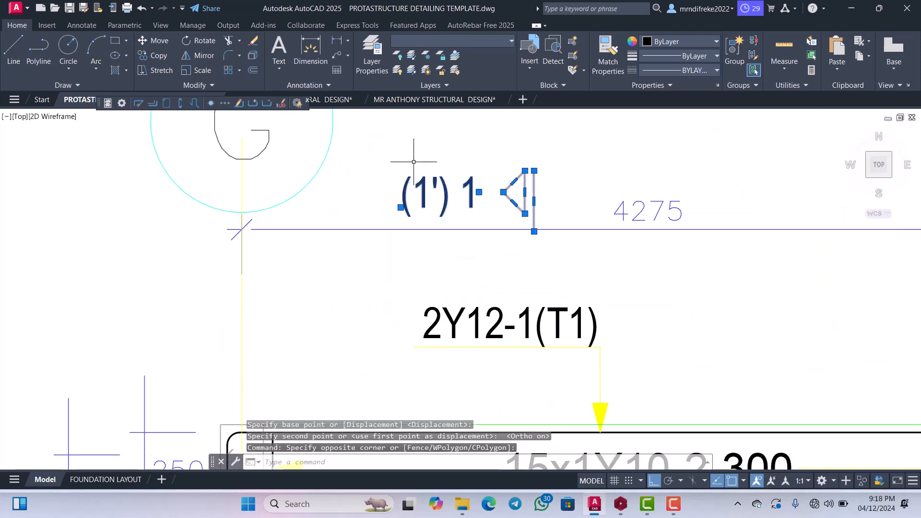
scroll(422, 172, down, 3)
right_click(442, 169)
click(464, 252)
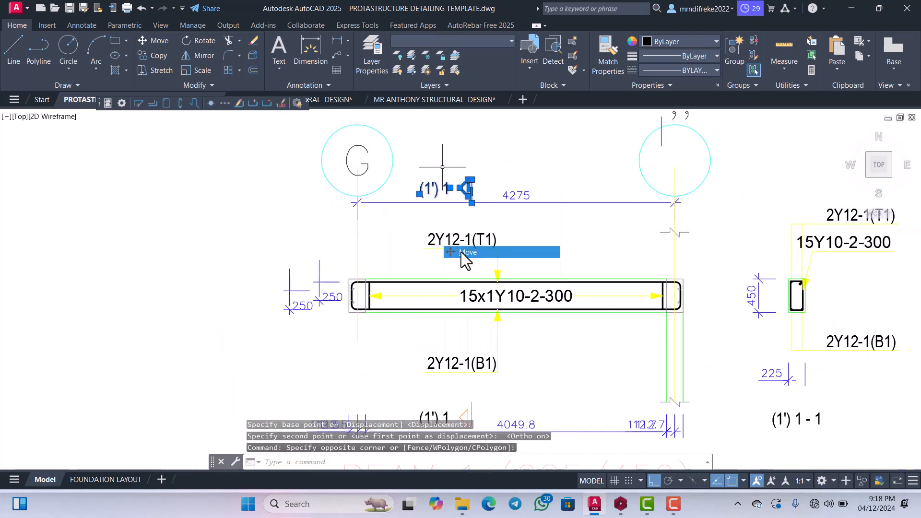
click(462, 207)
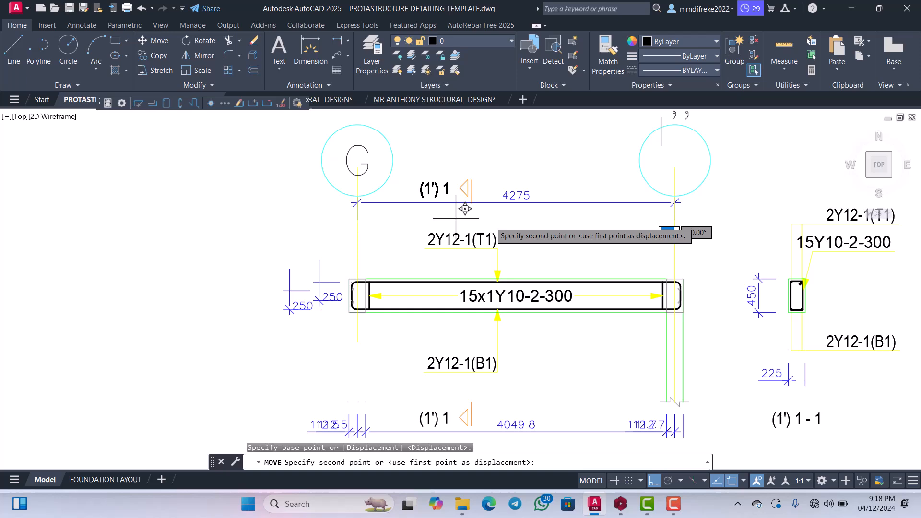
click(652, 478)
click(584, 251)
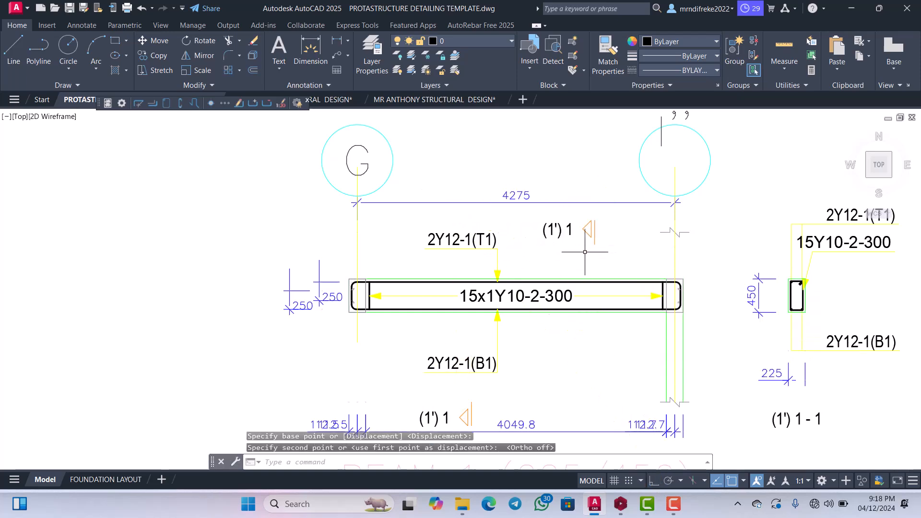
Try to move the I'' grid label down into its circle.
scroll(585, 252, down, 3)
scroll(627, 176, up, 5)
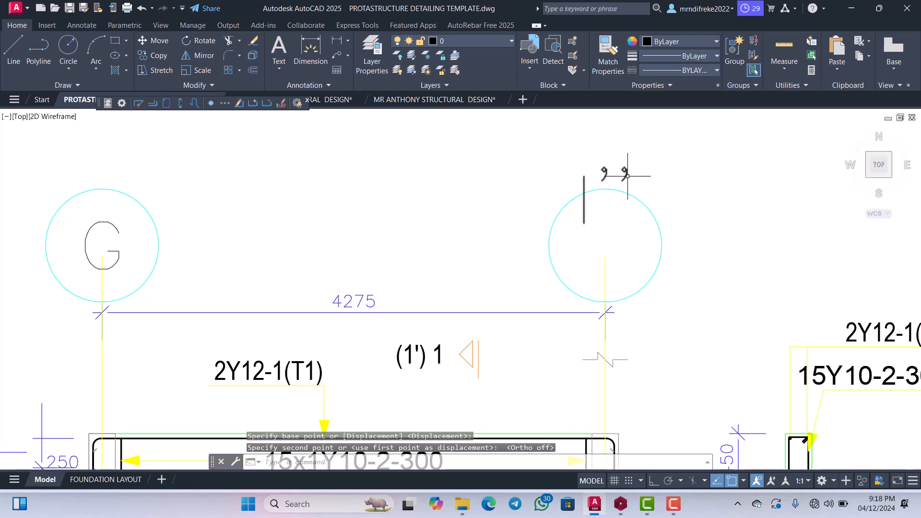
click(627, 176)
right_click(627, 176)
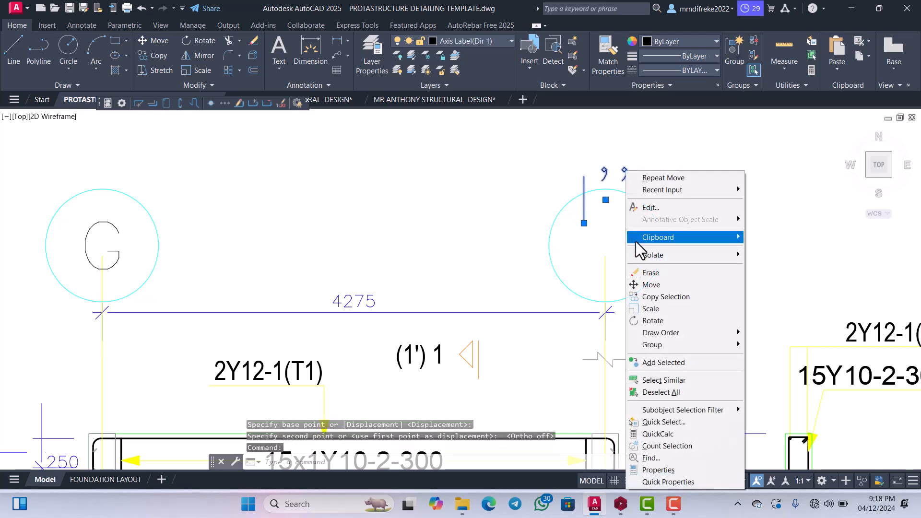
click(646, 284)
click(620, 258)
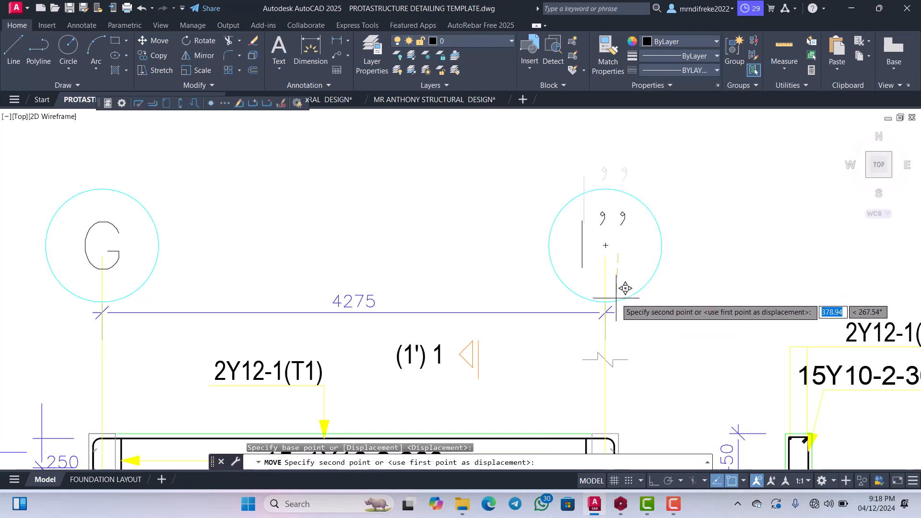
click(626, 284)
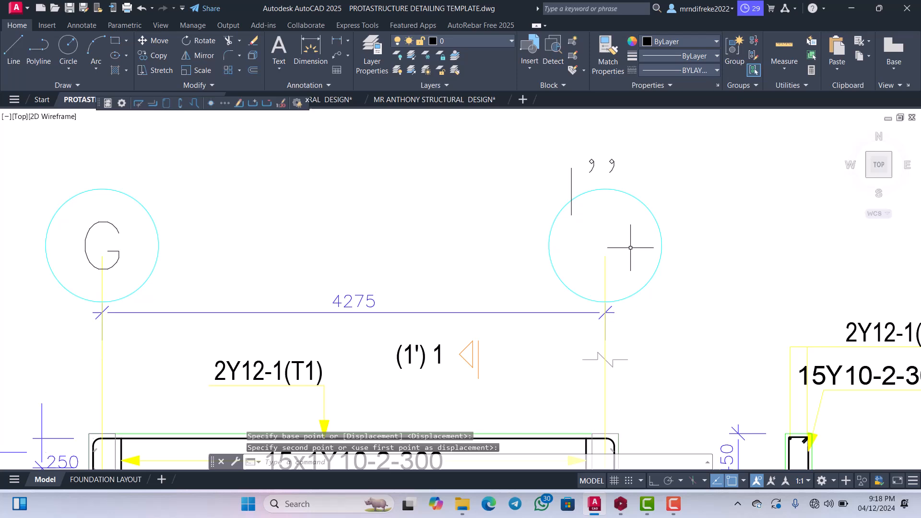
Turn object snap off and move the I'' grid label down inside its circle.
click(730, 480)
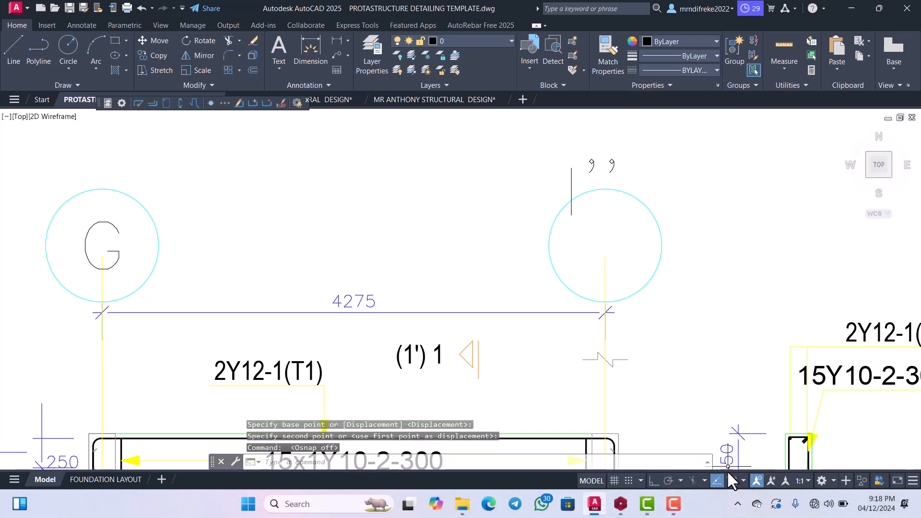
scroll(611, 164, up, 2)
click(617, 168)
click(609, 164)
right_click(587, 157)
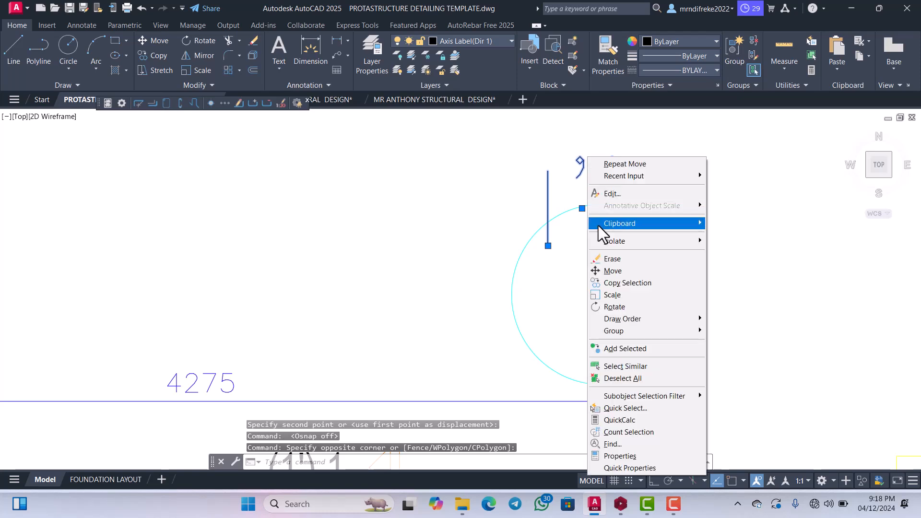
click(613, 271)
click(585, 219)
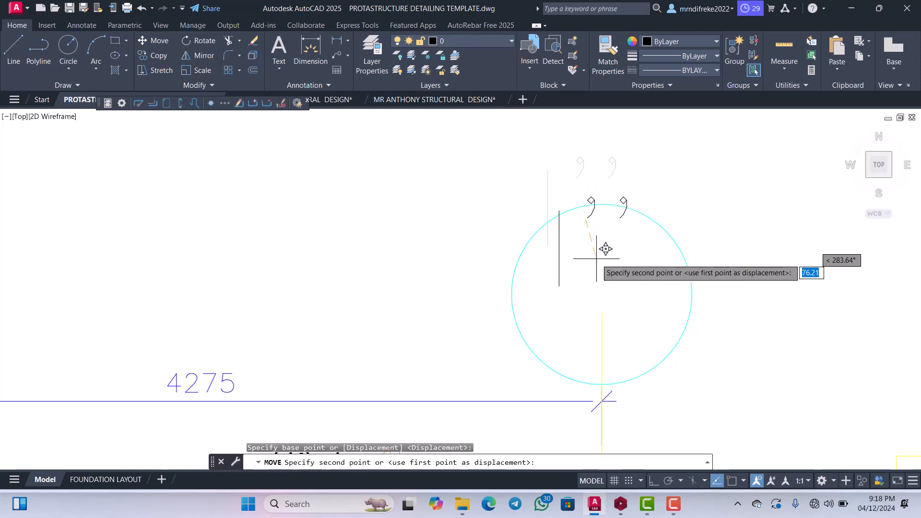
click(599, 308)
Shrink the grid I'' circle about its centre to slightly more than half its size.
click(648, 219)
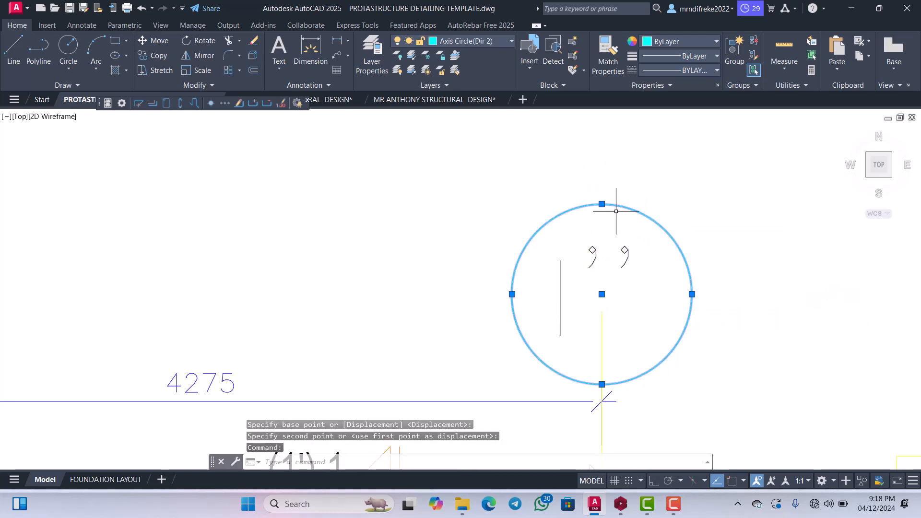
click(601, 204)
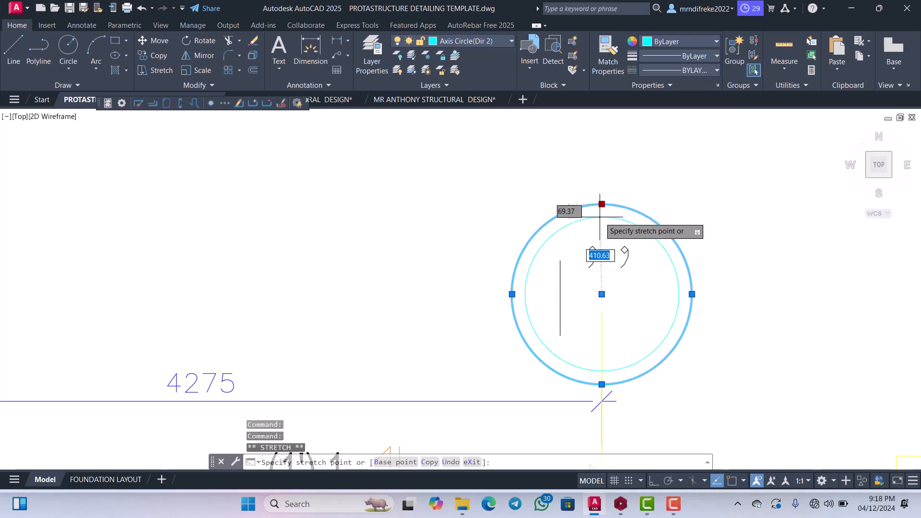
scroll(607, 243, down, 3)
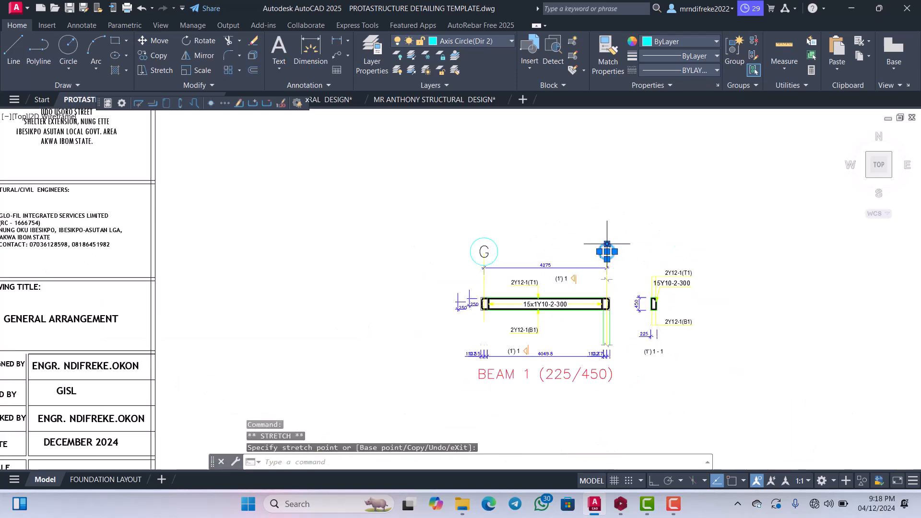
scroll(607, 249, up, 6)
key(Escape)
Shrink the grid G circle about its centre so it fits closely around the letter G.
click(378, 192)
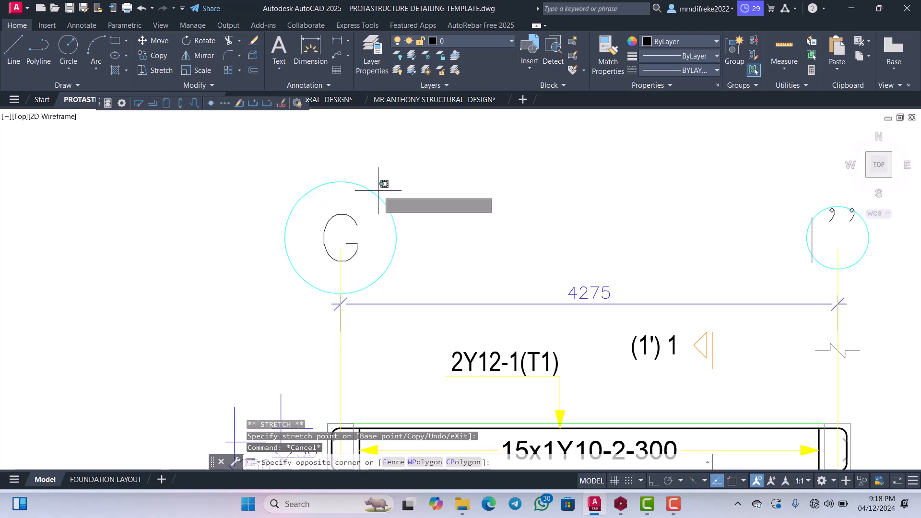
click(359, 189)
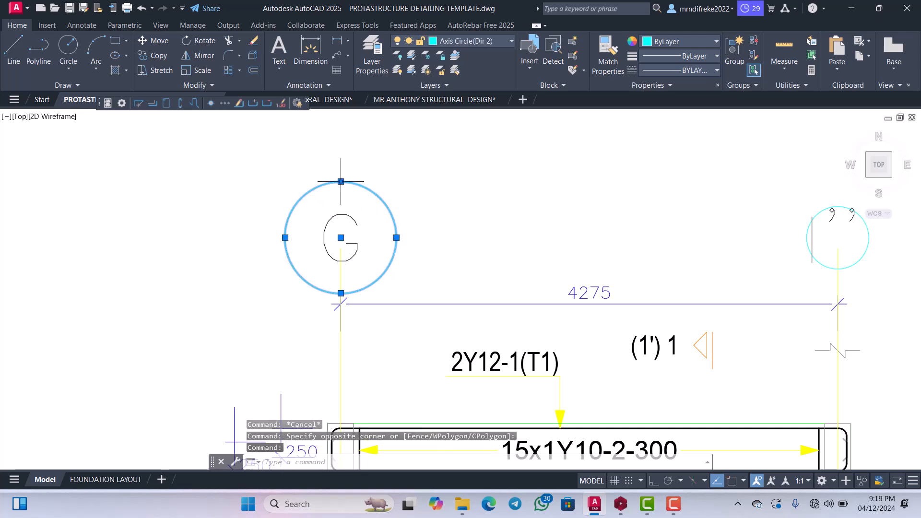
click(341, 181)
scroll(412, 211, down, 4)
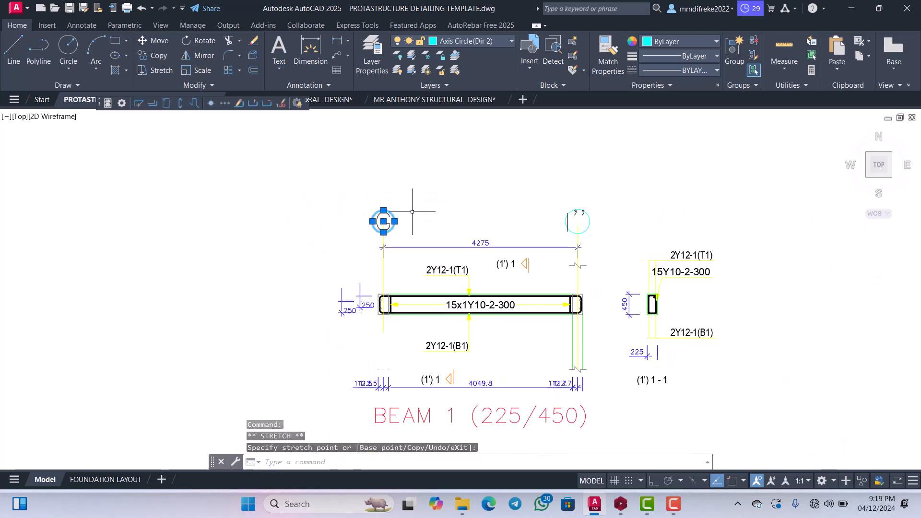
key(Escape)
scroll(579, 231, up, 4)
scroll(567, 210, up, 2)
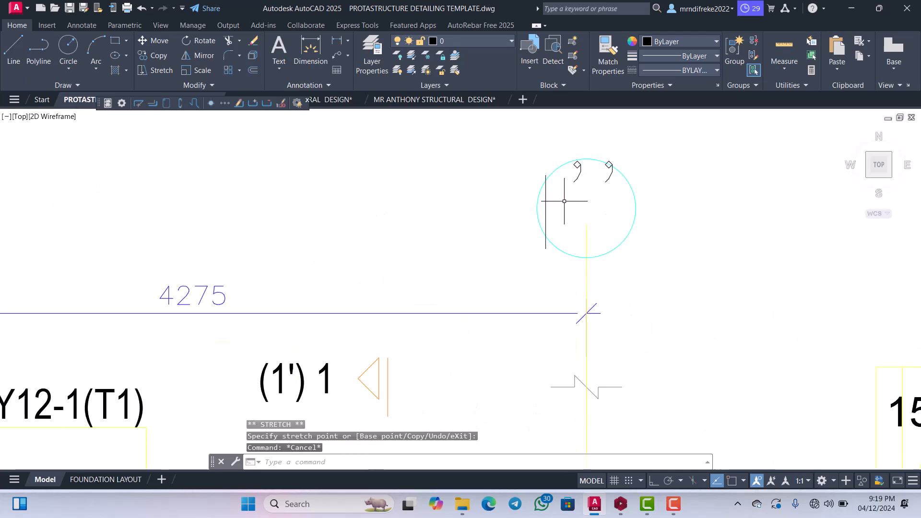
click(546, 205)
click(643, 206)
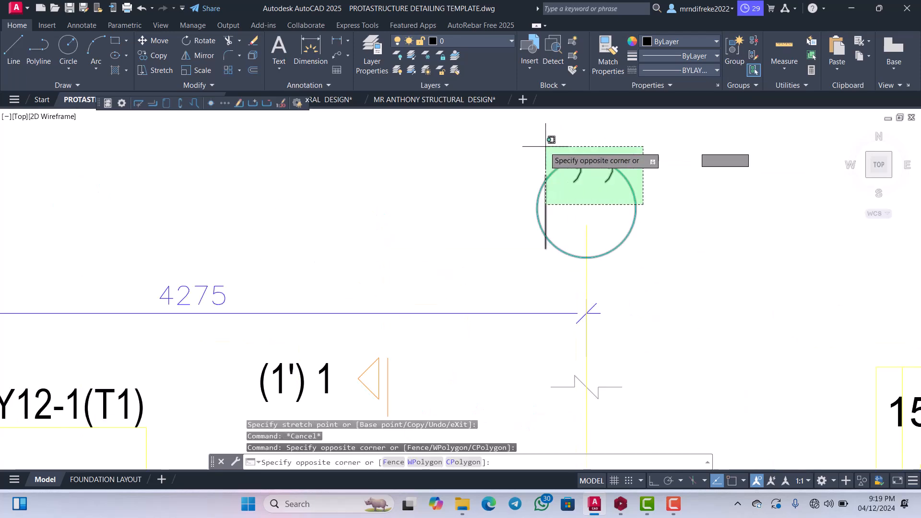
click(544, 146)
scroll(573, 194, down, 2)
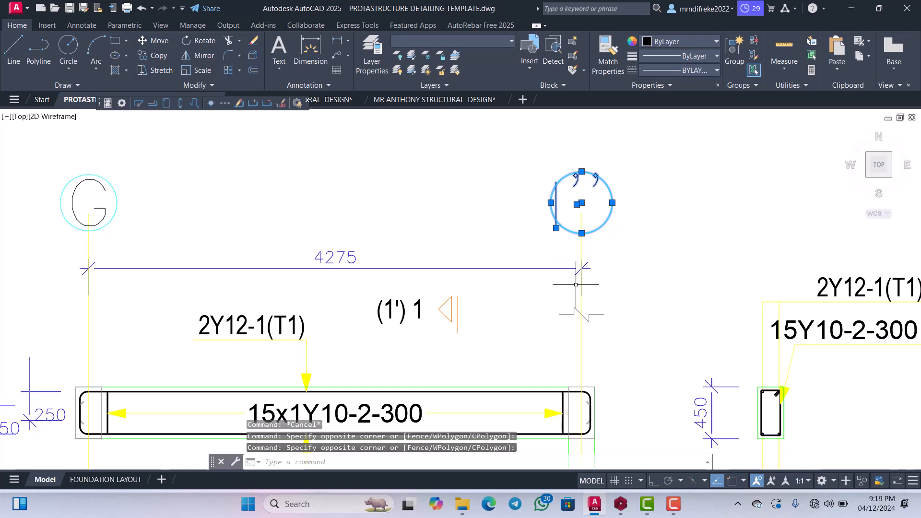
key(Escape)
Move the break line above the beam at grid I'' with Ortho on.
scroll(576, 284, down, 4)
scroll(600, 274, up, 6)
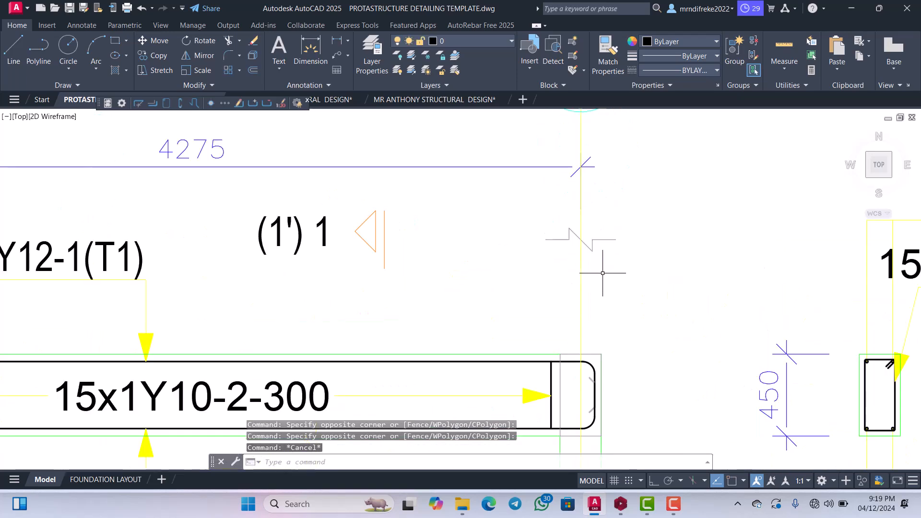
click(606, 271)
click(598, 261)
scroll(598, 266, down, 4)
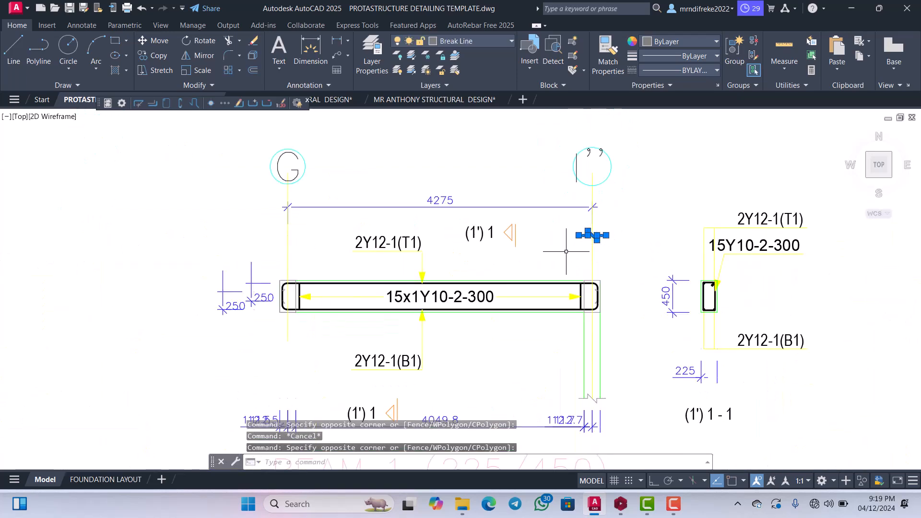
scroll(566, 251, up, 4)
click(595, 211)
click(570, 187)
scroll(566, 197, down, 4)
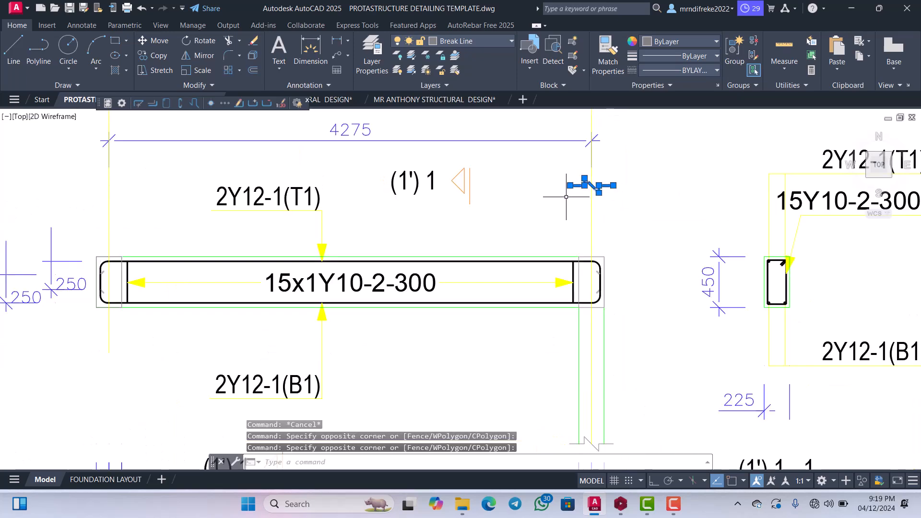
right_click(566, 197)
click(591, 288)
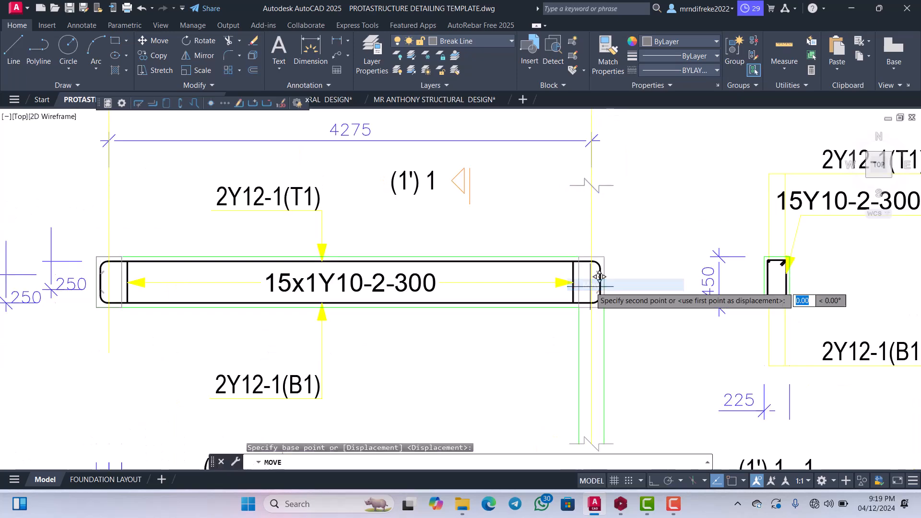
click(595, 301)
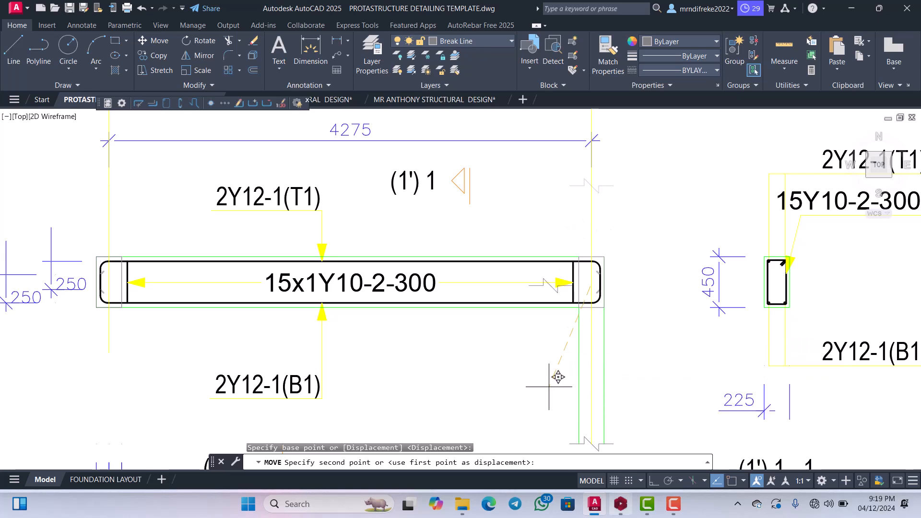
click(651, 480)
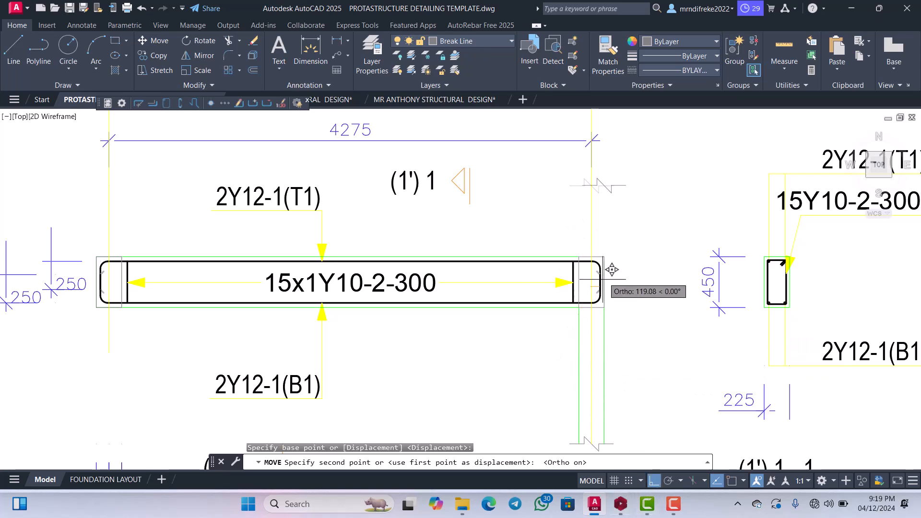
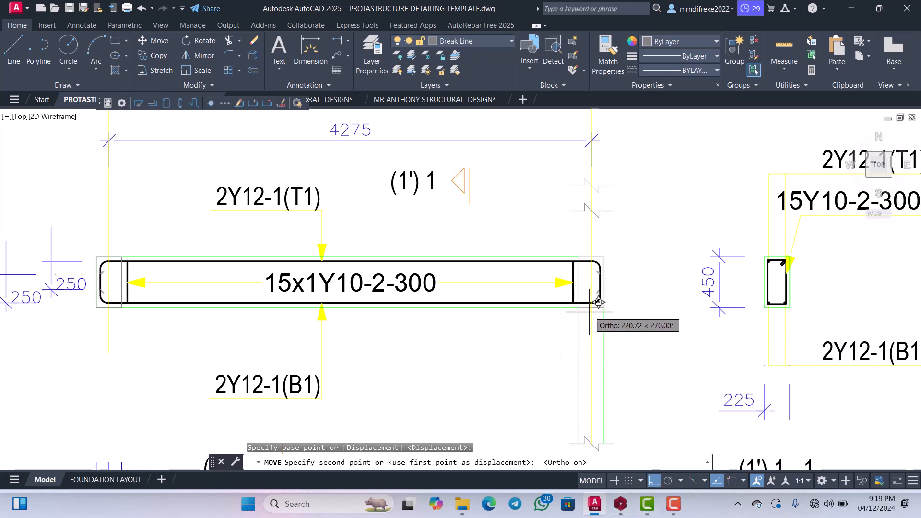
Place the upper break line closer to the beam at grid I'' and extend both column edges up to it.
click(598, 302)
scroll(604, 225, up, 4)
click(598, 179)
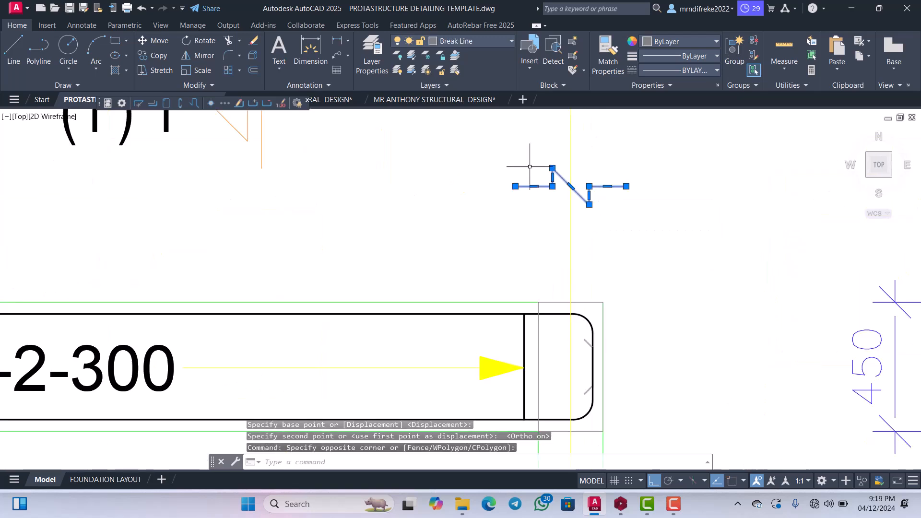
click(239, 40)
click(255, 82)
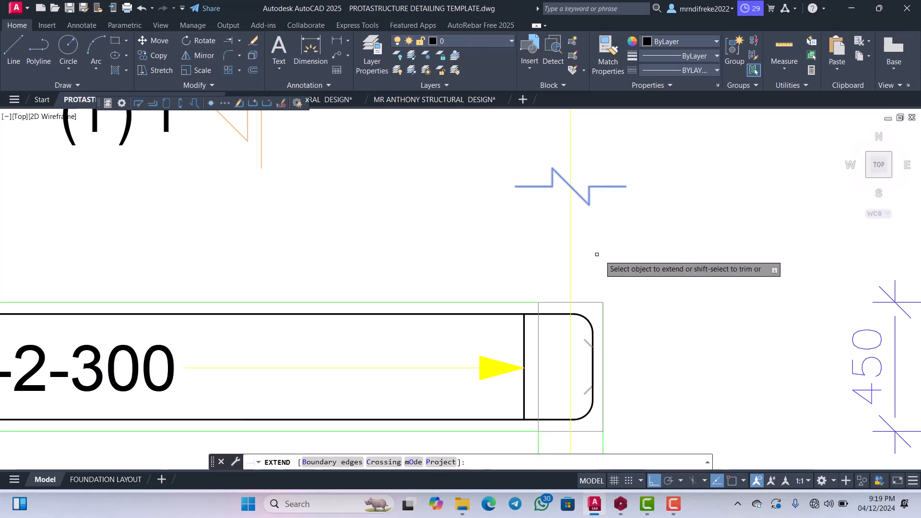
click(603, 317)
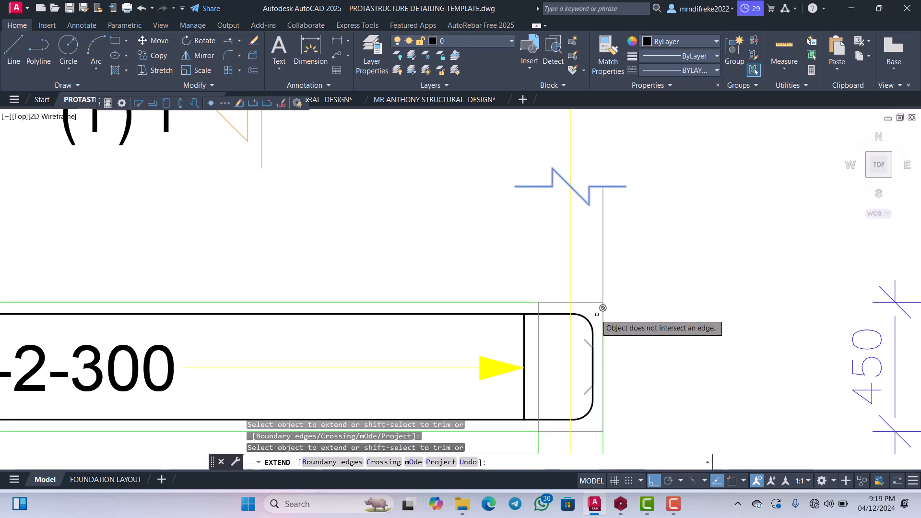
click(538, 309)
scroll(576, 261, down, 3)
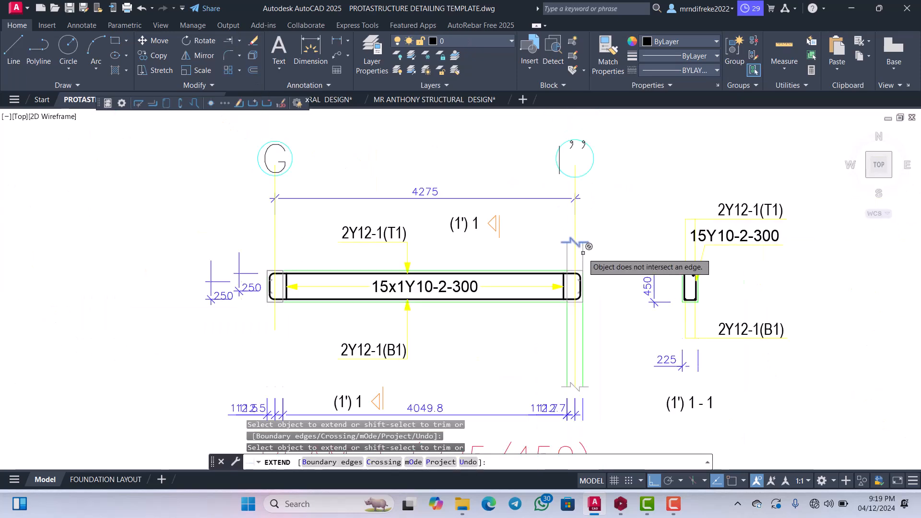
key(Escape)
Examine the beam elevation, the 250 dimensions beside grid G and the dimension chain below the beam.
scroll(578, 225, up, 2)
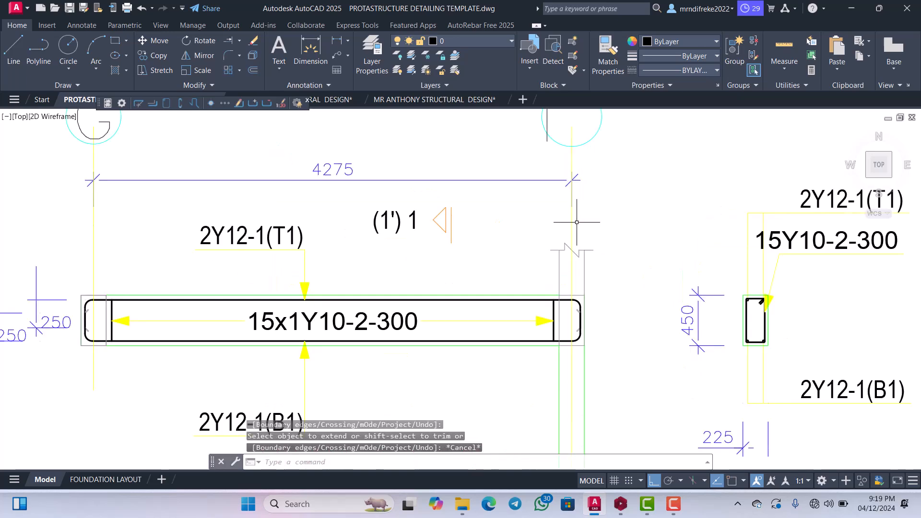
click(573, 217)
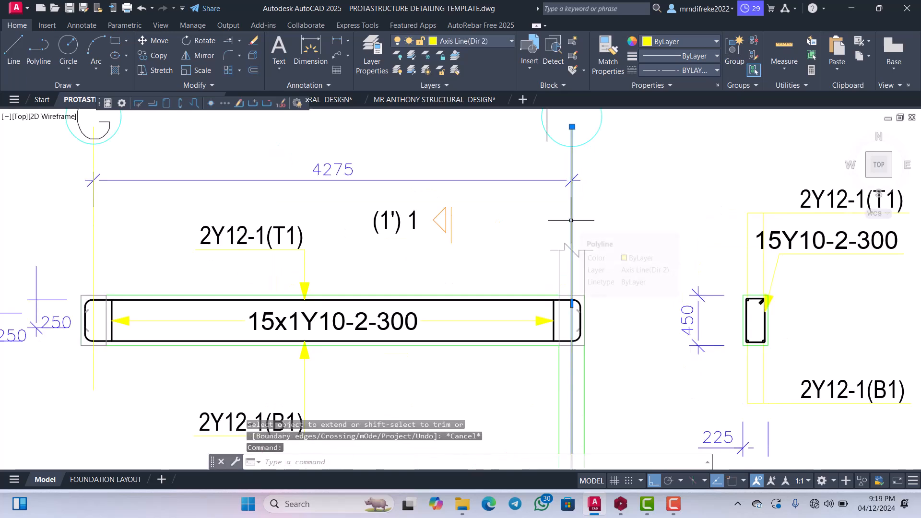
scroll(571, 221, down, 6)
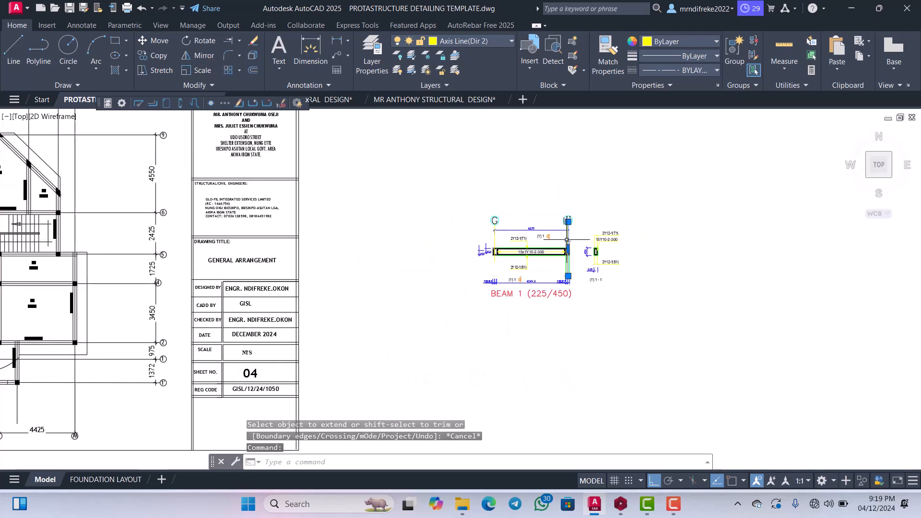
key(Escape)
scroll(501, 257, up, 6)
scroll(501, 256, up, 3)
scroll(569, 231, down, 4)
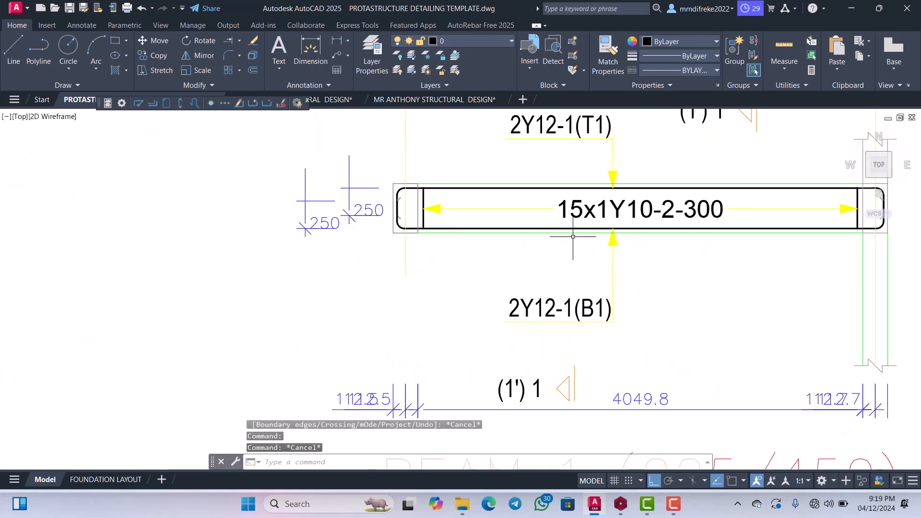
scroll(543, 302, up, 2)
scroll(581, 289, up, 2)
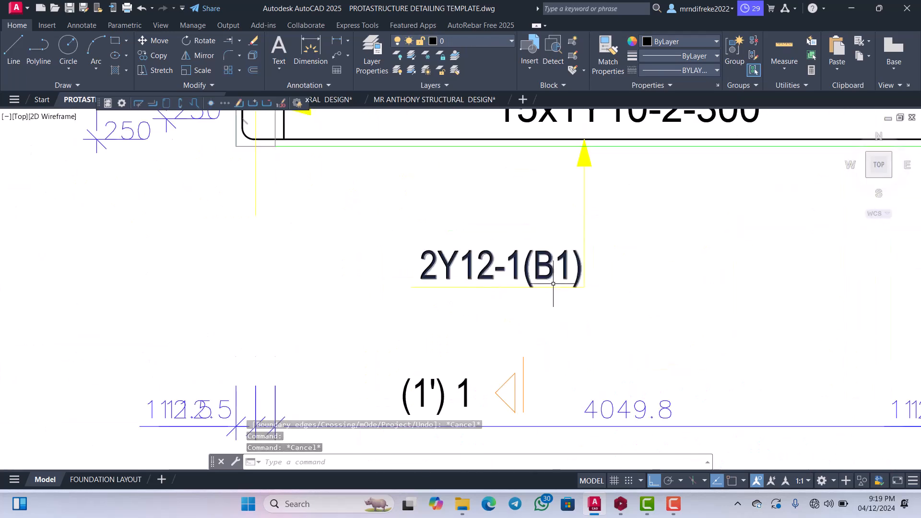
scroll(553, 283, down, 5)
scroll(479, 270, up, 5)
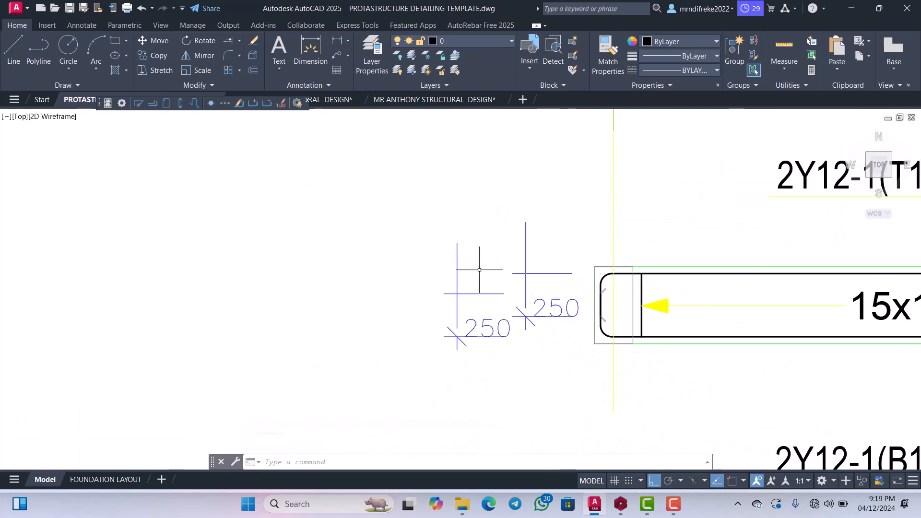
scroll(479, 270, down, 4)
scroll(614, 223, up, 2)
scroll(591, 291, down, 2)
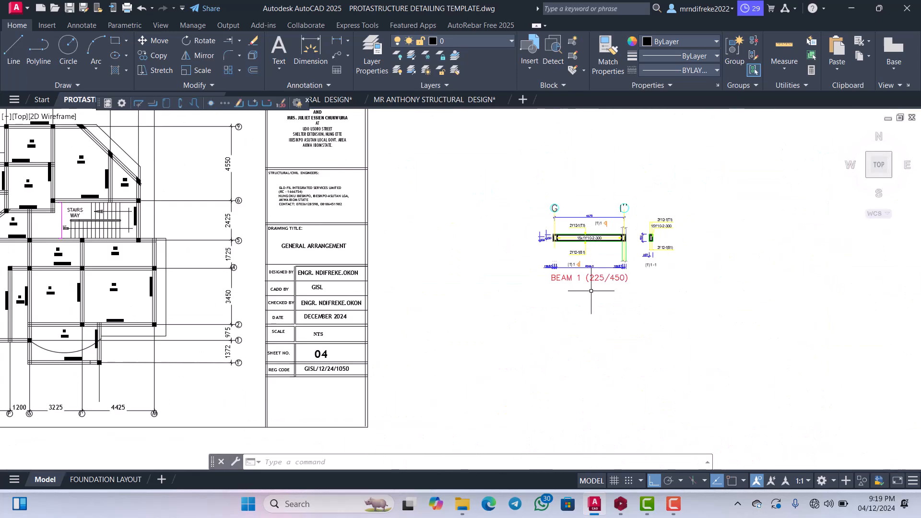
scroll(590, 291, up, 3)
scroll(594, 281, down, 2)
scroll(588, 281, up, 3)
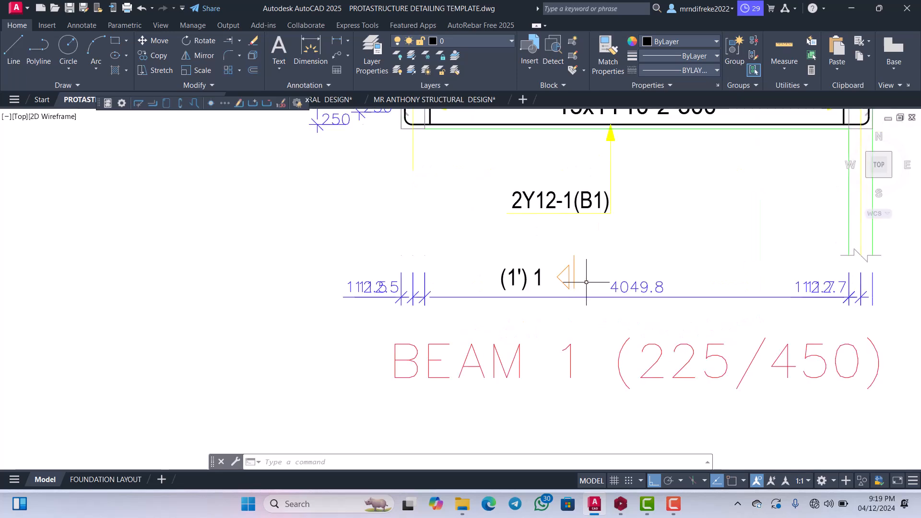
Delete the 4049.8 dimension and the two small dimensions under grid I'' from the chain below the beam.
scroll(588, 291, down, 2)
scroll(707, 289, up, 2)
scroll(768, 301, up, 2)
click(761, 308)
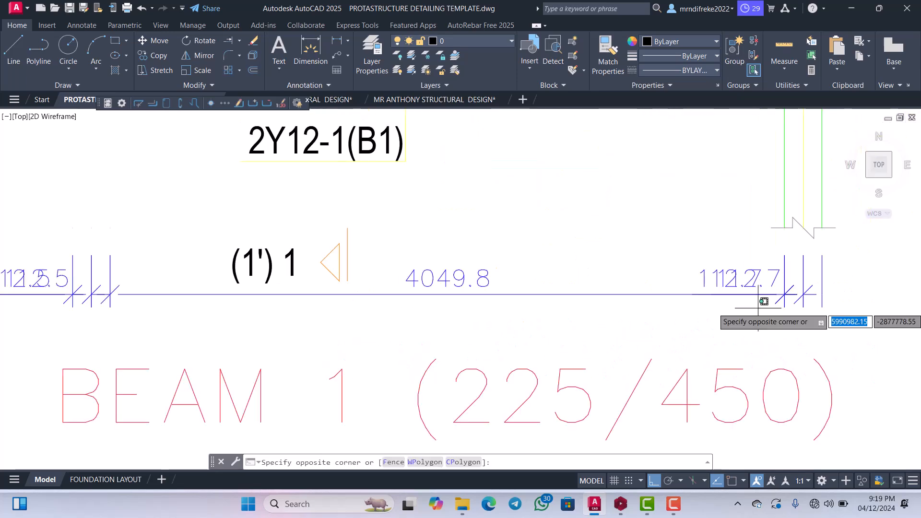
click(624, 264)
scroll(657, 280, down, 2)
scroll(571, 302, up, 3)
click(596, 273)
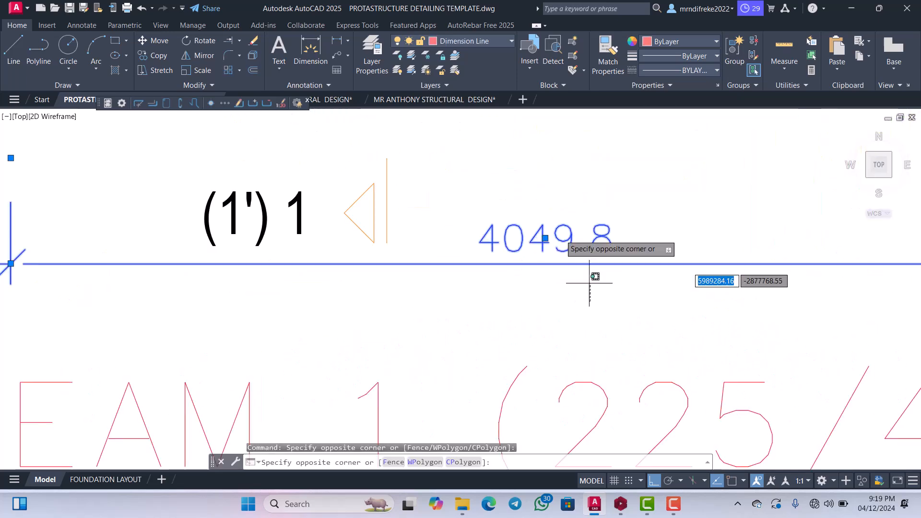
click(559, 234)
key(Delete)
Delete the remaining small overlapping dimensions under grid G below the beam.
scroll(551, 268, down, 4)
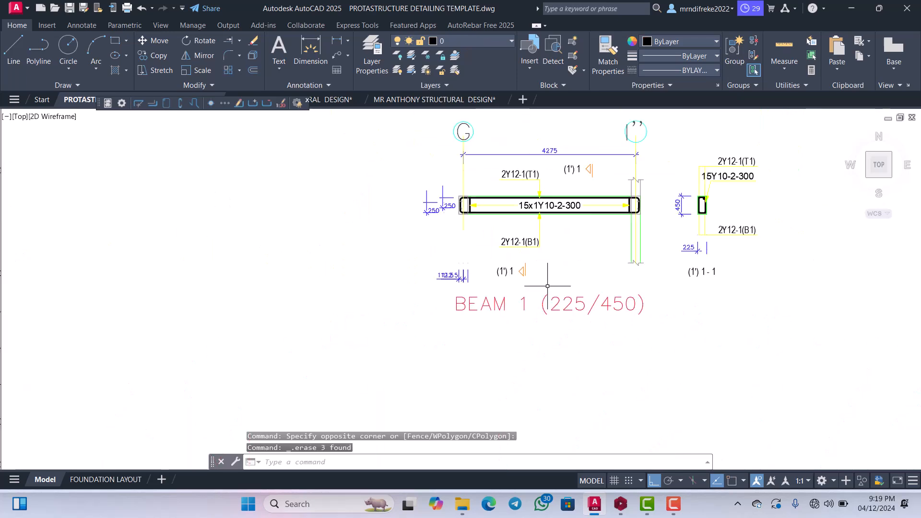
scroll(459, 291, up, 2)
click(407, 250)
key(Delete)
scroll(476, 299, down, 3)
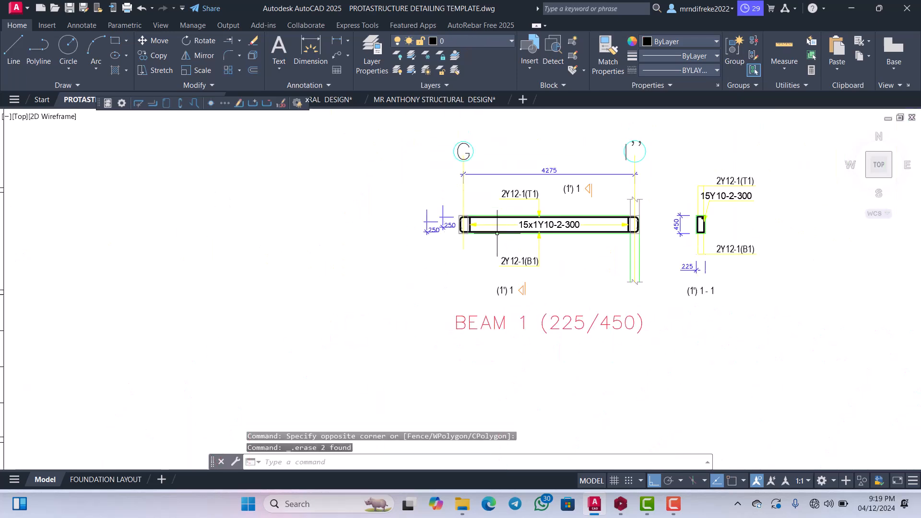
Move the lower (1') 1 section mark with Ortho off to just under the beam, between the 2Y12-1(B1) label and the column.
scroll(567, 175, up, 1)
scroll(605, 195, down, 2)
scroll(680, 199, up, 2)
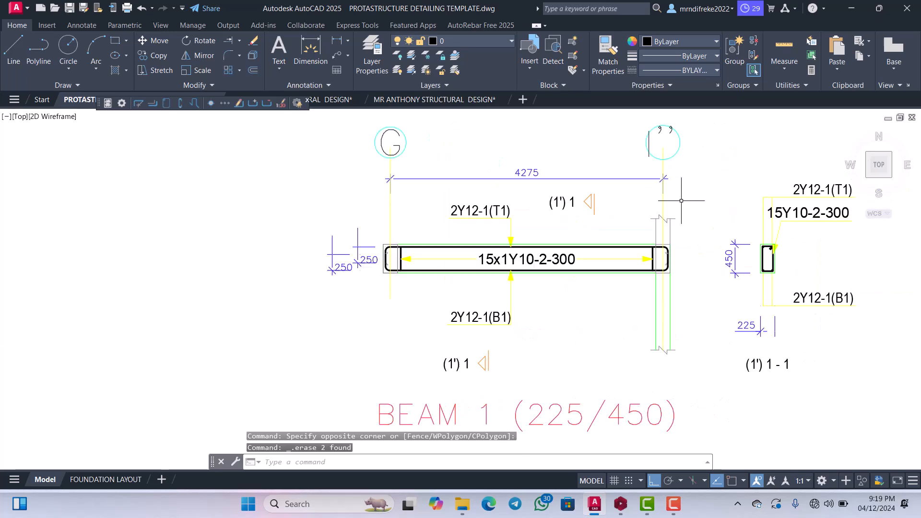
scroll(683, 199, up, 2)
scroll(582, 204, down, 3)
scroll(578, 251, down, 3)
scroll(561, 306, up, 3)
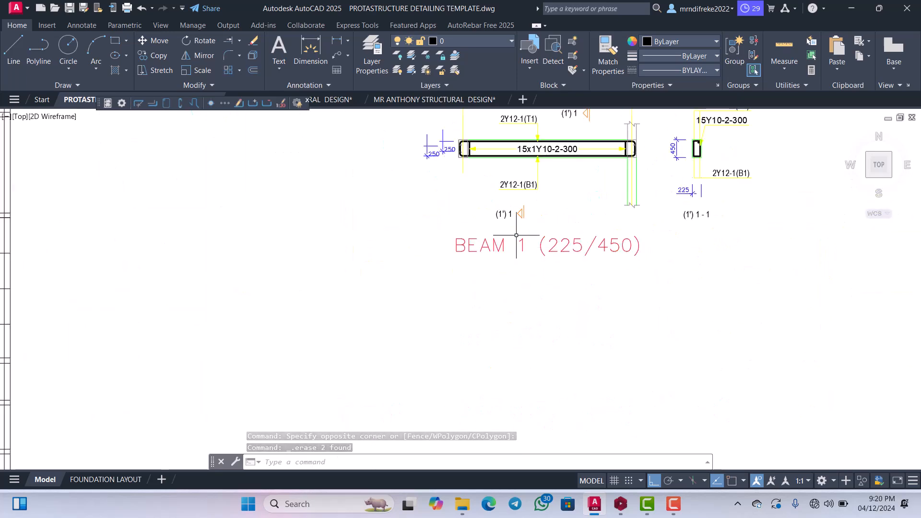
scroll(551, 288, up, 3)
click(563, 270)
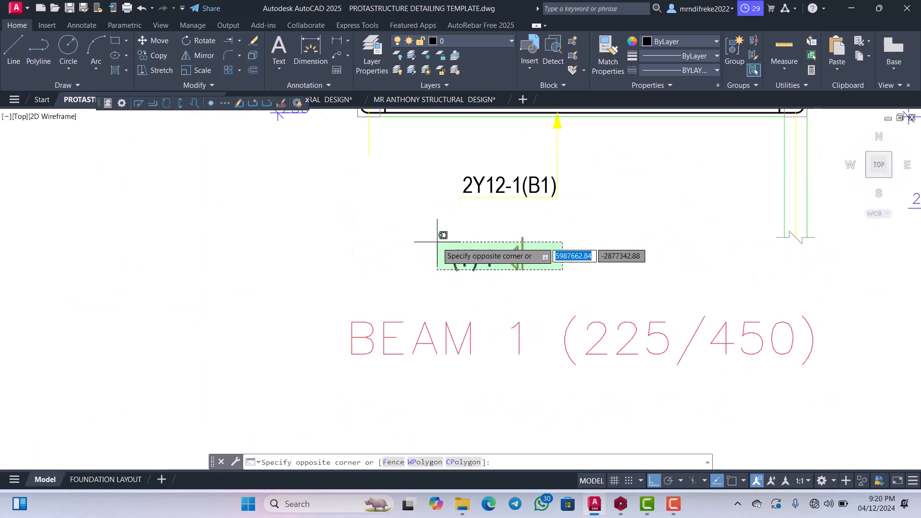
click(437, 243)
right_click(456, 216)
click(473, 301)
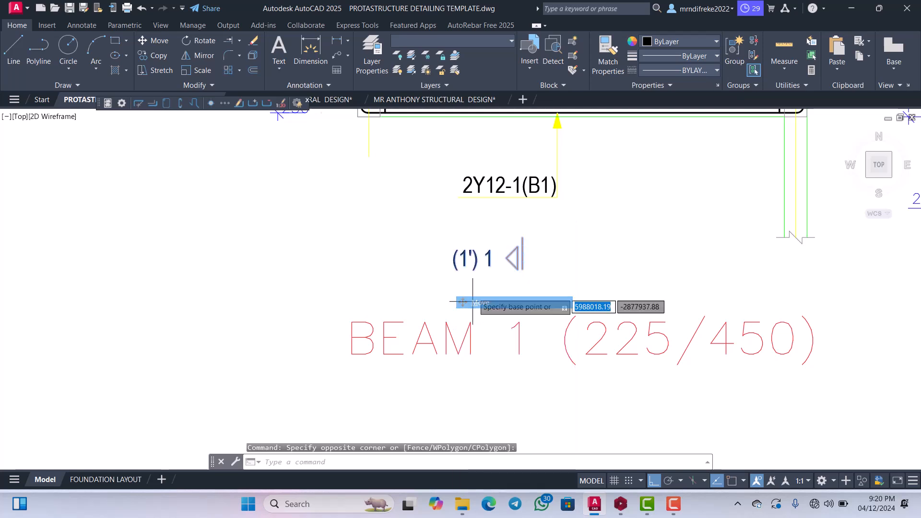
click(473, 301)
scroll(529, 284, down, 2)
click(652, 480)
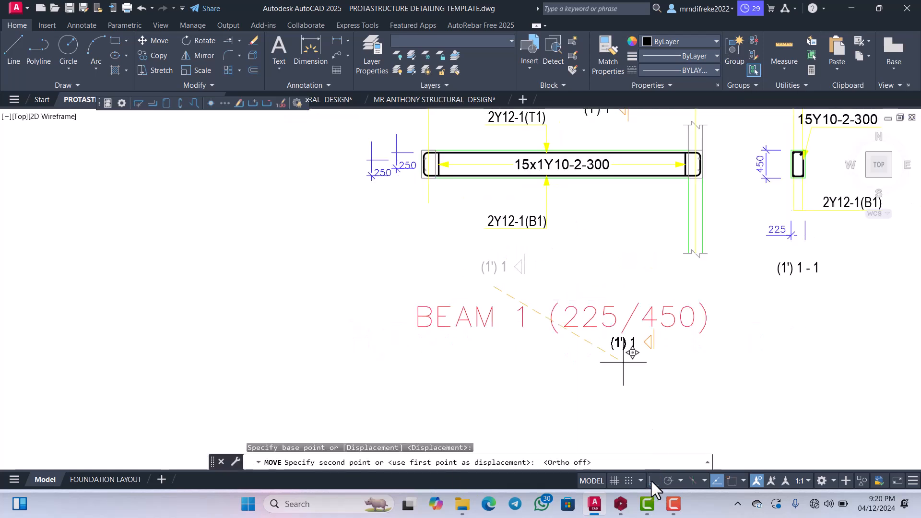
Move the BEAM 1 (225/450) title up closer to the beam elevation.
click(632, 340)
click(566, 288)
right_click(561, 287)
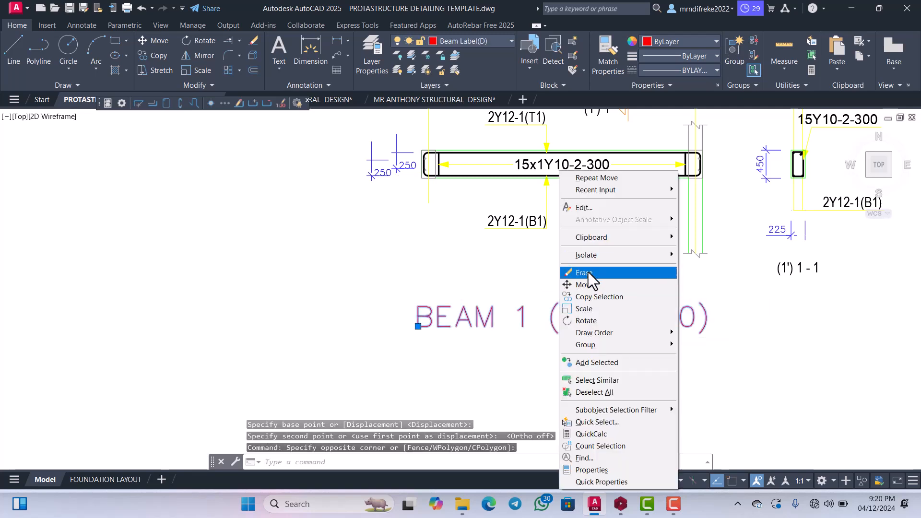
click(584, 285)
click(581, 314)
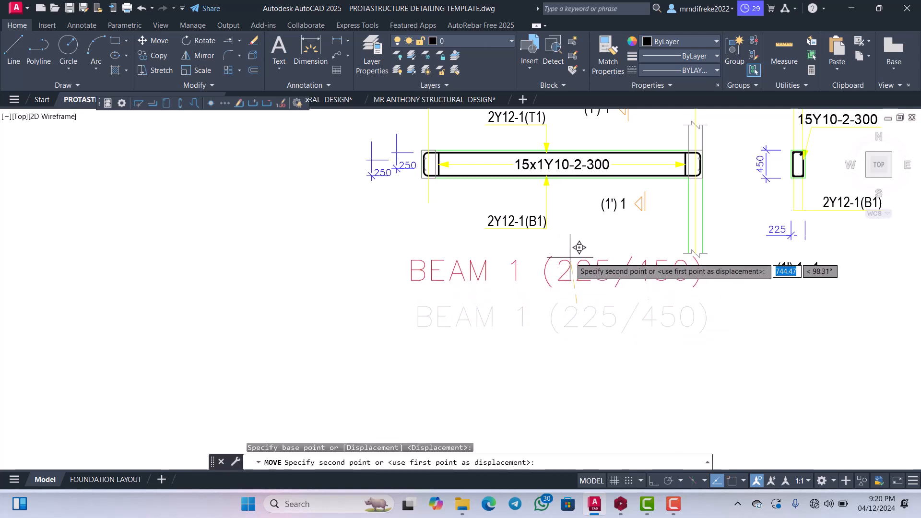
scroll(577, 271, down, 2)
Move the lower break line at grid I'' straight up the column towards the beam with Ortho on.
scroll(756, 214, up, 2)
scroll(598, 286, up, 10)
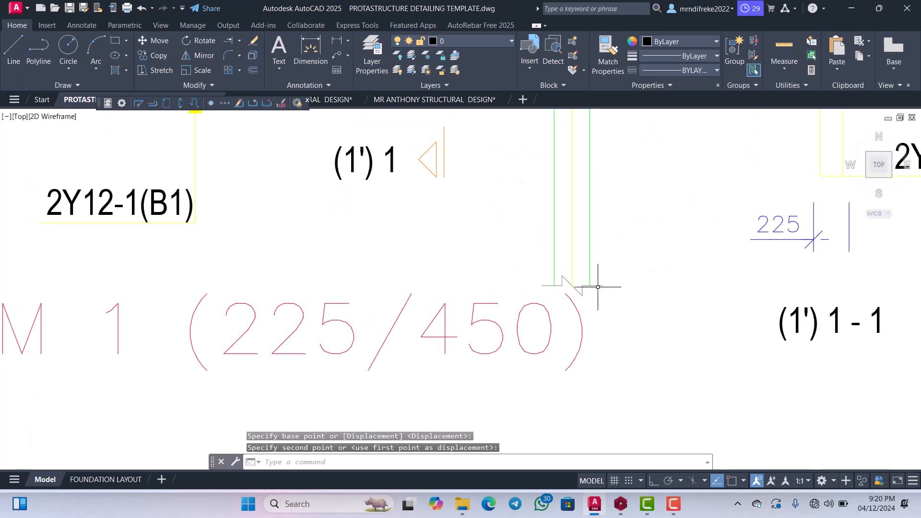
click(574, 306)
click(568, 247)
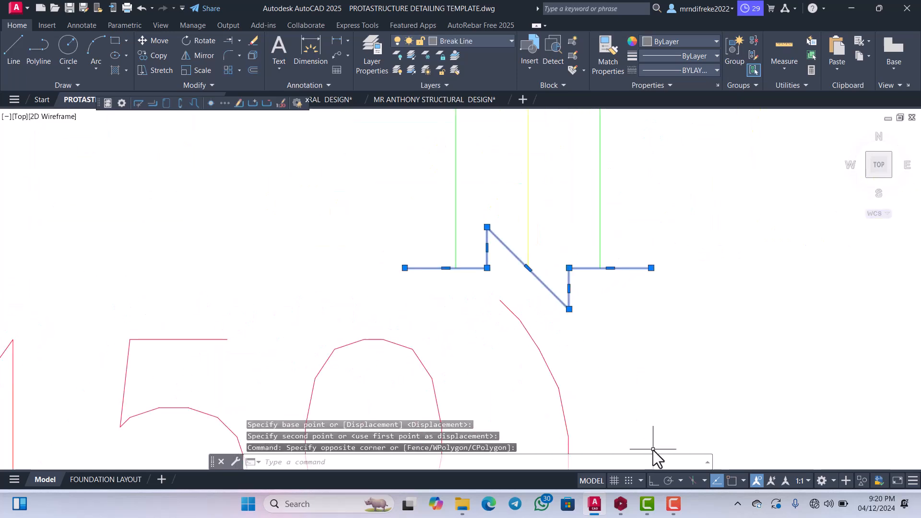
click(653, 480)
right_click(542, 214)
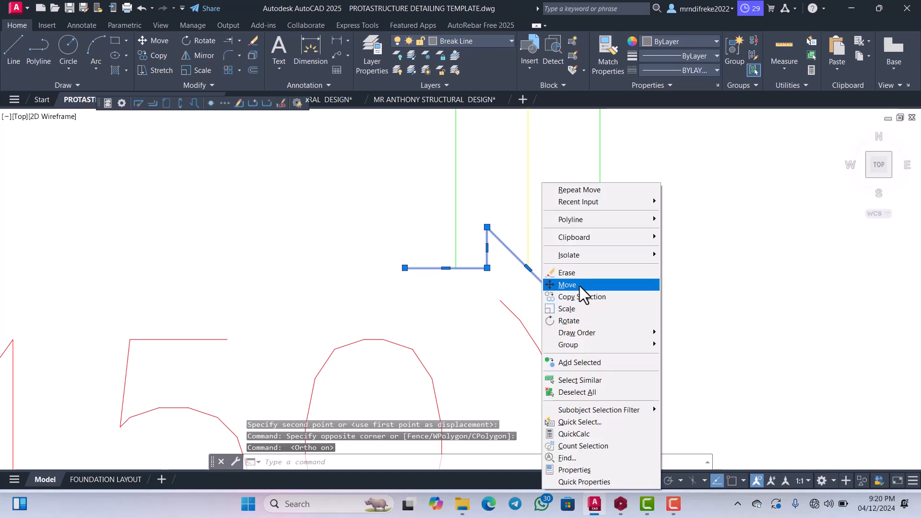
click(567, 285)
click(574, 287)
scroll(581, 231, down, 5)
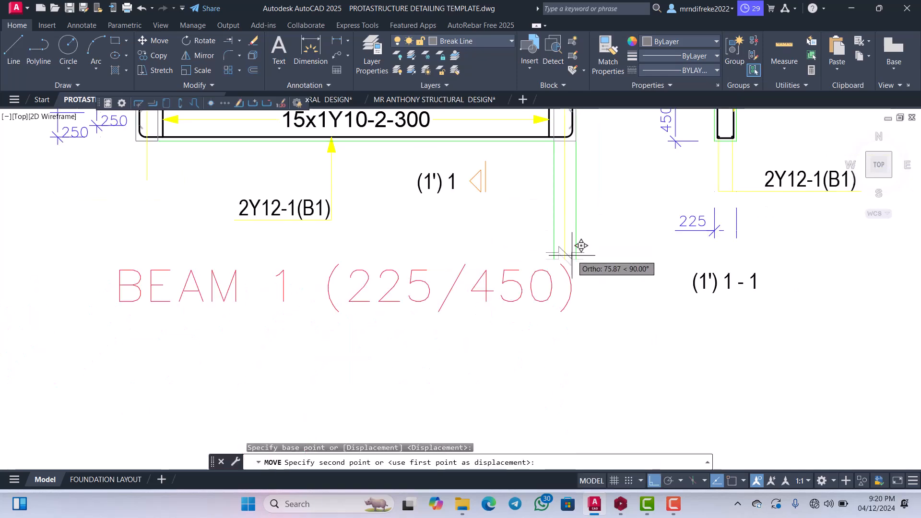
scroll(582, 244, up, 3)
click(571, 148)
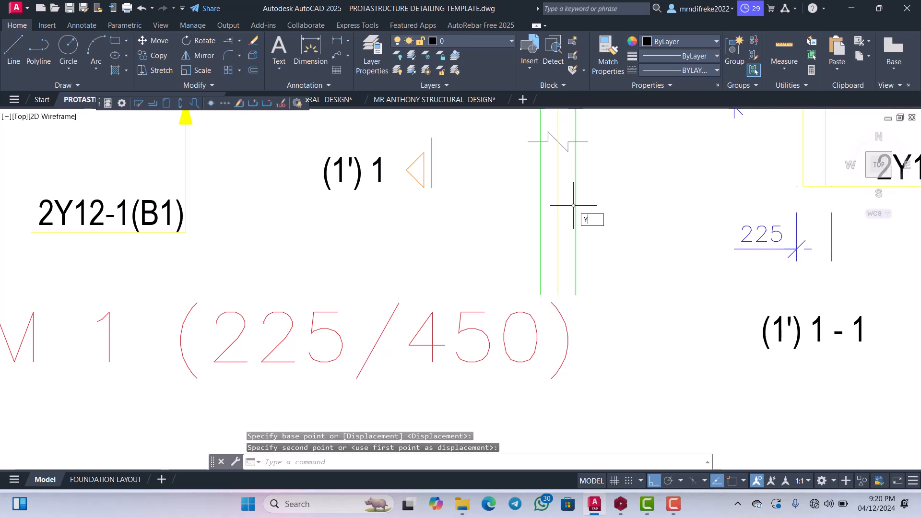
Trim the column edges and the axis line that extend below the lower break line.
key(Escape)
key(Return)
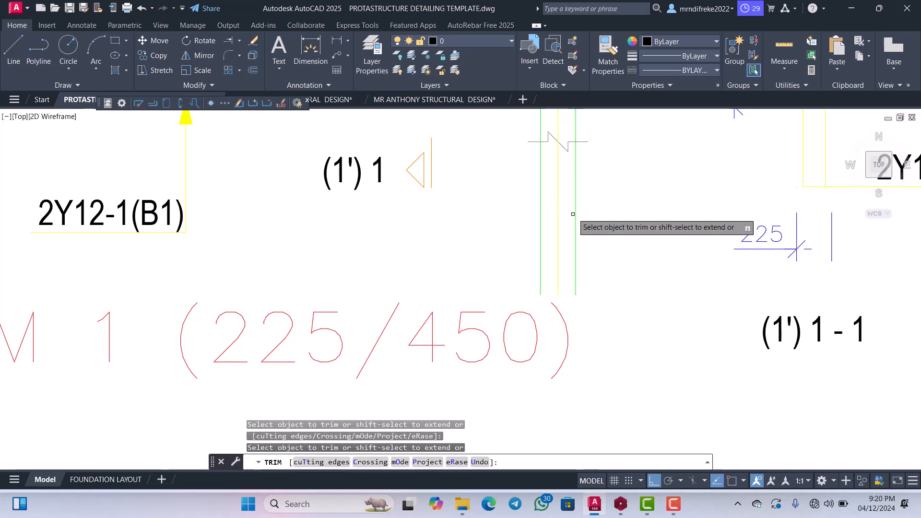
drag(533, 190, 570, 200)
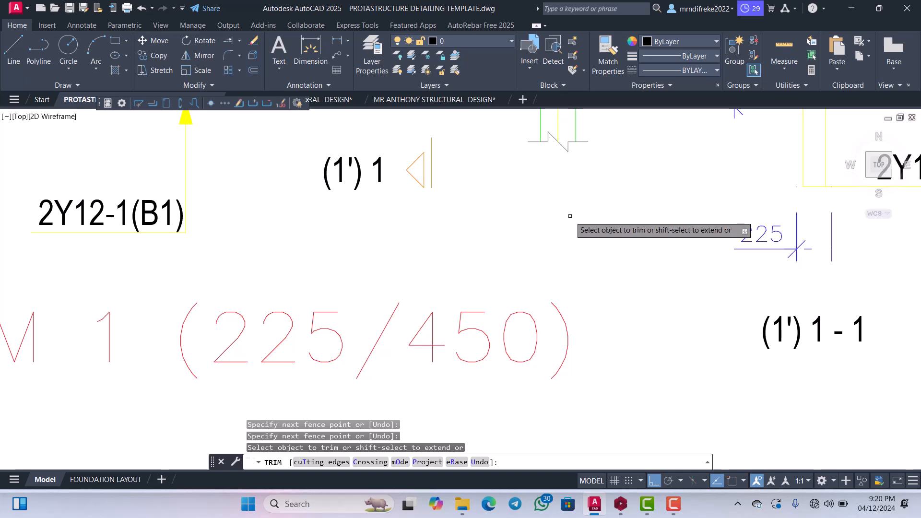
scroll(570, 216, down, 8)
scroll(581, 278, up, 4)
key(Escape)
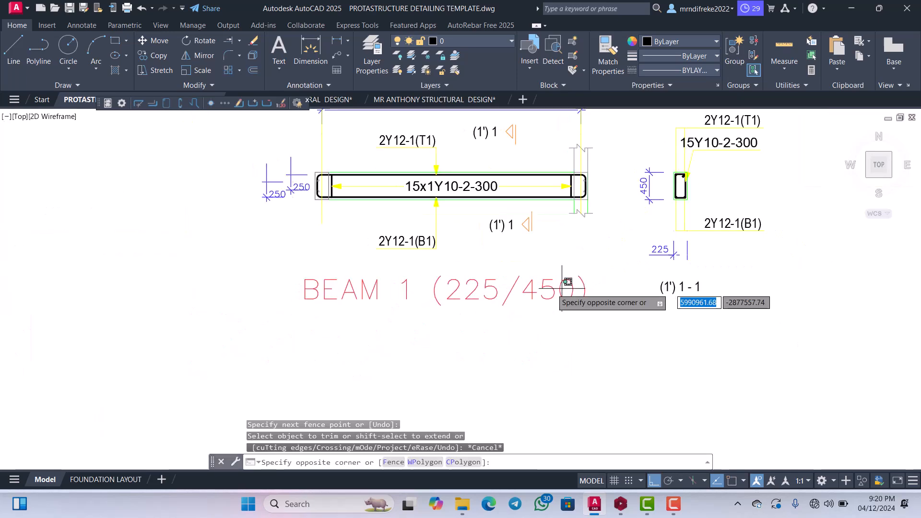
Move the BEAM 1 title straight up to sit just below the 2Y12-1(B1) label.
click(551, 288)
right_click(514, 288)
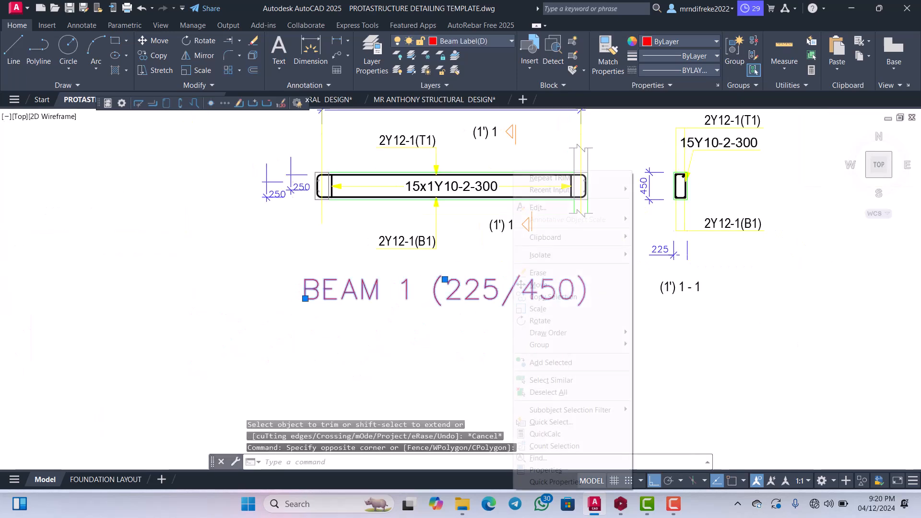
click(537, 285)
click(520, 287)
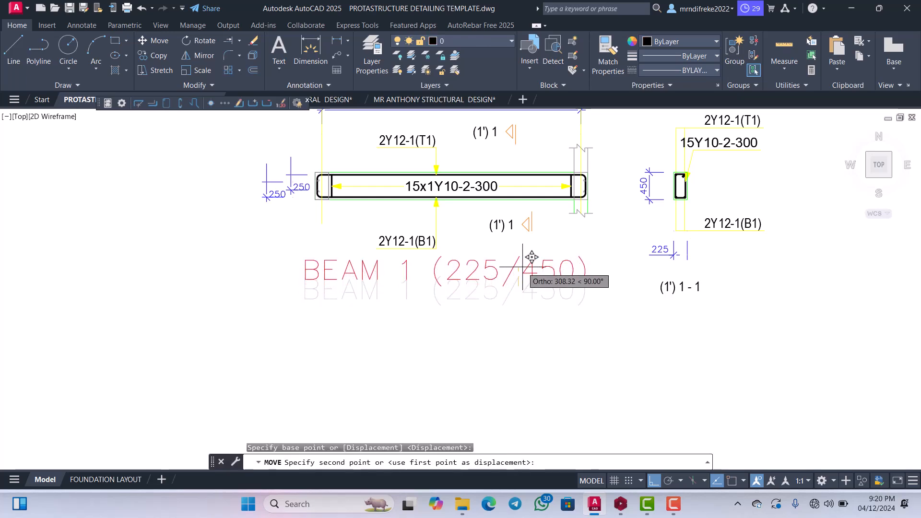
click(523, 267)
scroll(570, 248, down, 4)
scroll(570, 248, up, 4)
scroll(570, 248, down, 4)
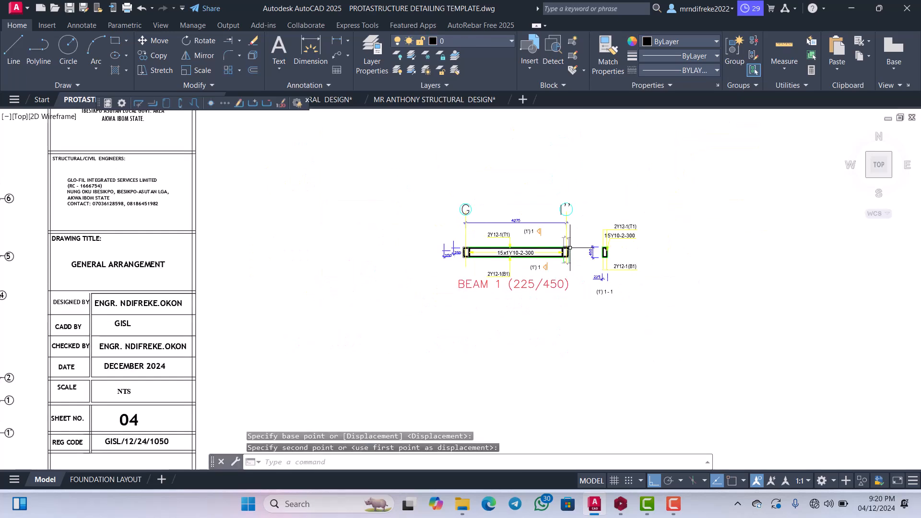
scroll(570, 248, up, 6)
scroll(570, 248, down, 6)
scroll(567, 261, up, 4)
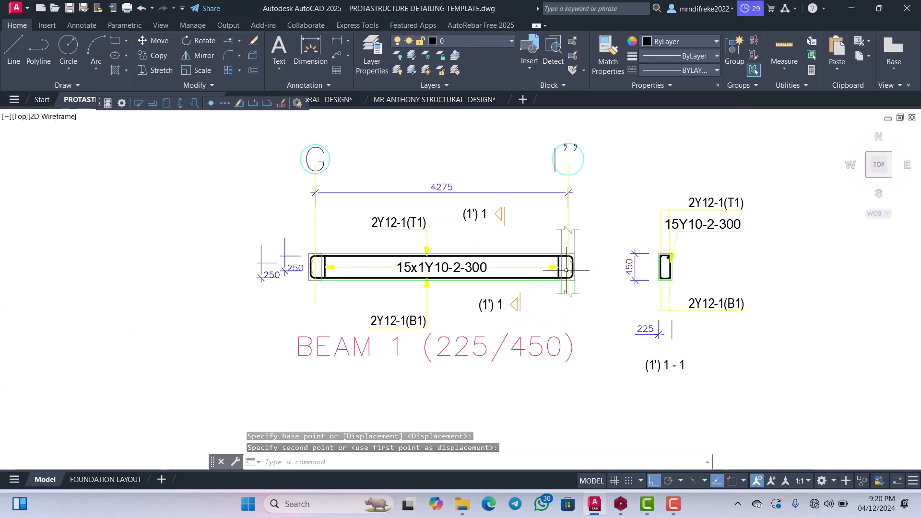
Move the whole BEAM 1 elevation with its grid bubbles, dimensions and title into the upper-left corner of the drawing sheet, with Ortho off.
scroll(566, 270, down, 5)
scroll(573, 278, up, 5)
scroll(578, 283, down, 5)
scroll(583, 290, up, 5)
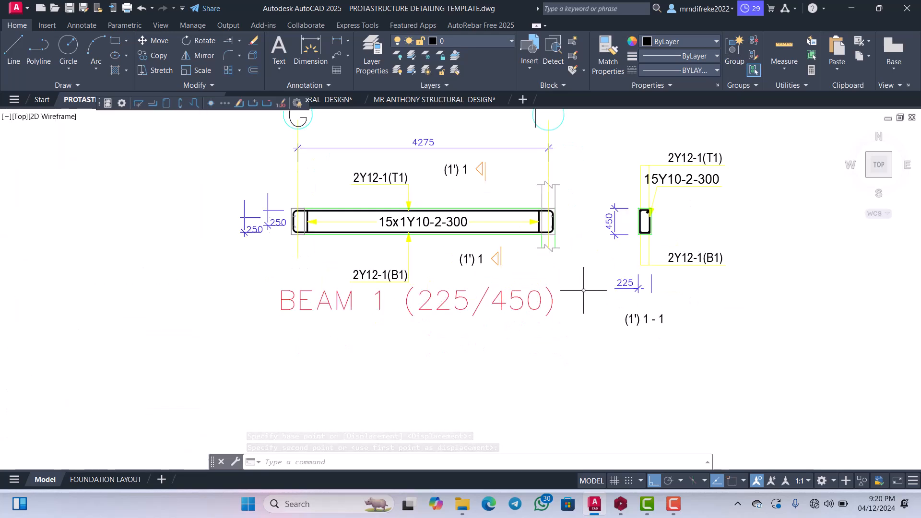
scroll(606, 264, down, 5)
scroll(622, 267, up, 5)
scroll(622, 266, down, 5)
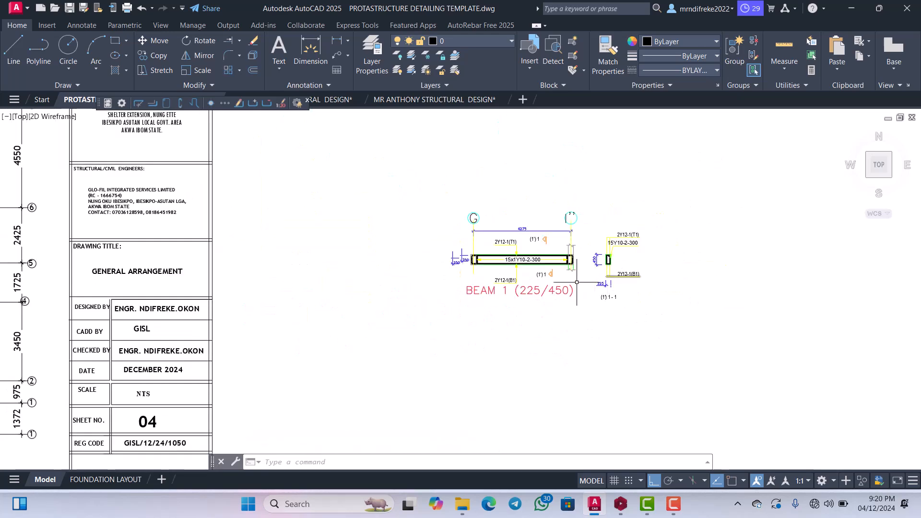
scroll(578, 309, up, 4)
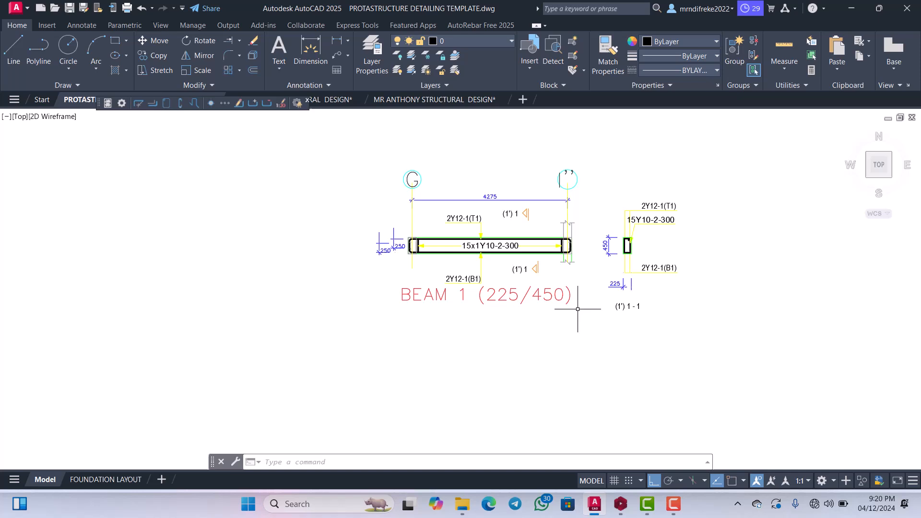
click(379, 151)
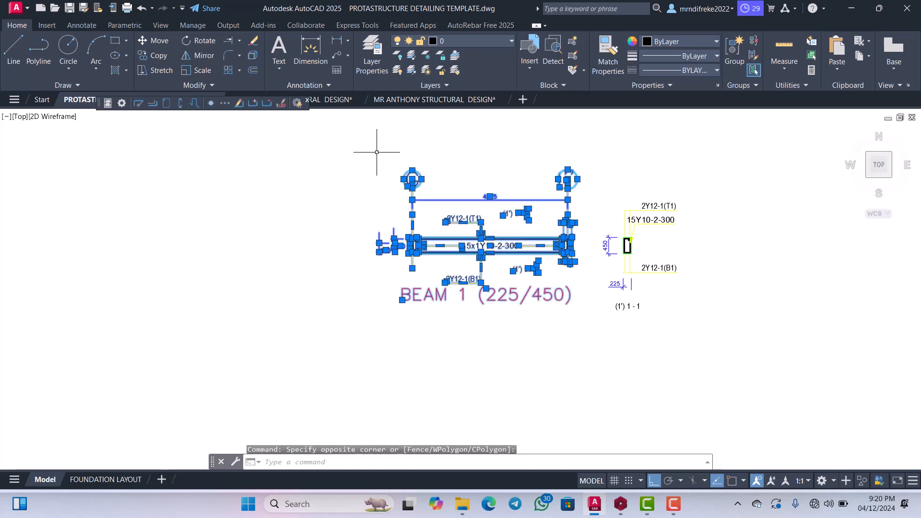
click(420, 312)
click(375, 219)
right_click(389, 210)
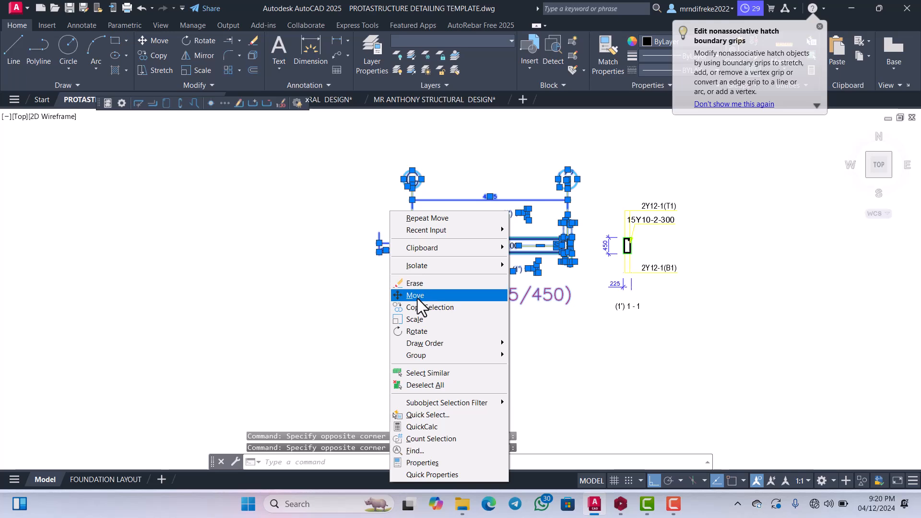
click(415, 295)
click(431, 269)
scroll(434, 229, down, 8)
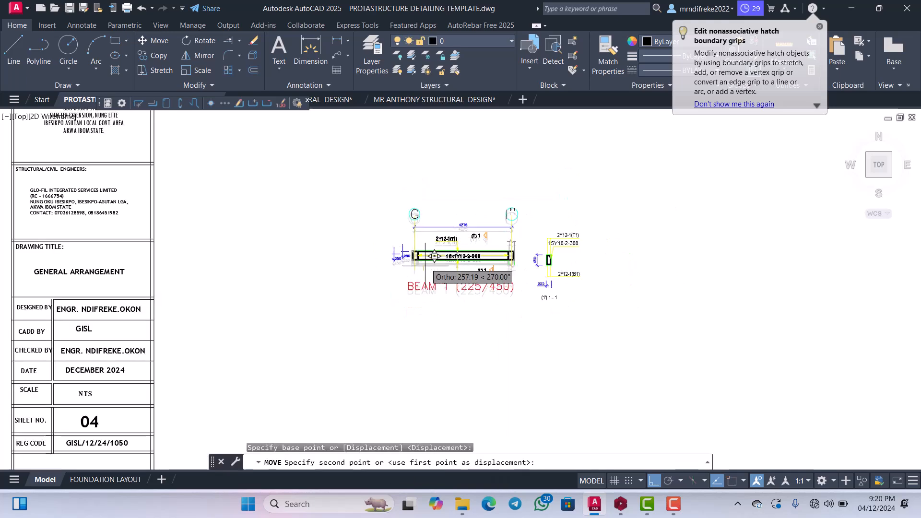
scroll(434, 229, down, 4)
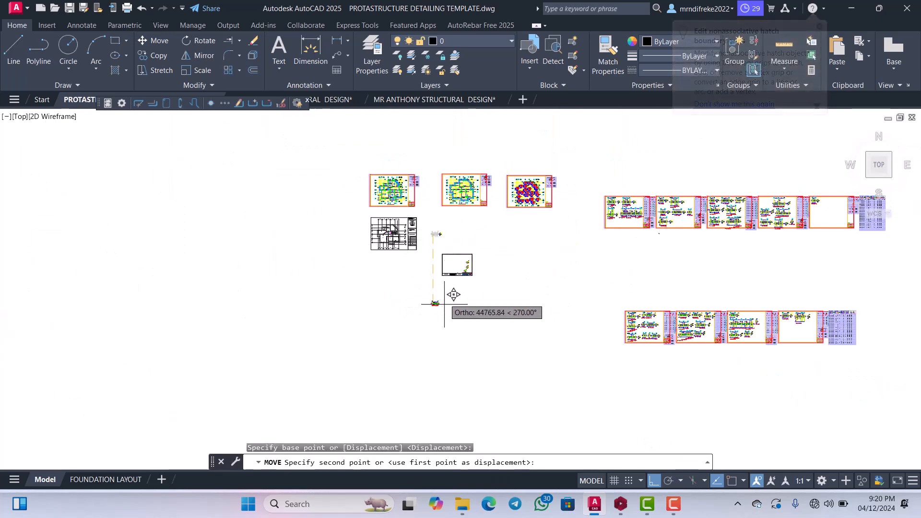
click(655, 478)
scroll(453, 254, up, 10)
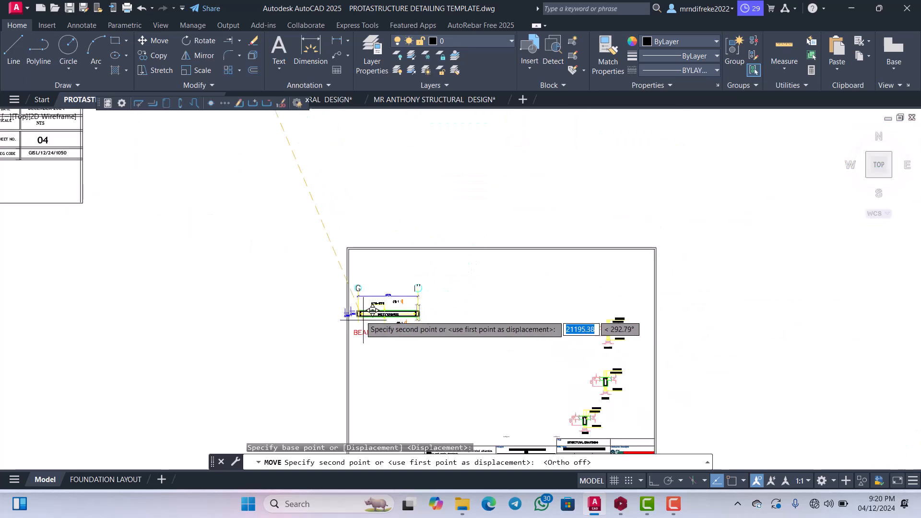
scroll(372, 311, up, 6)
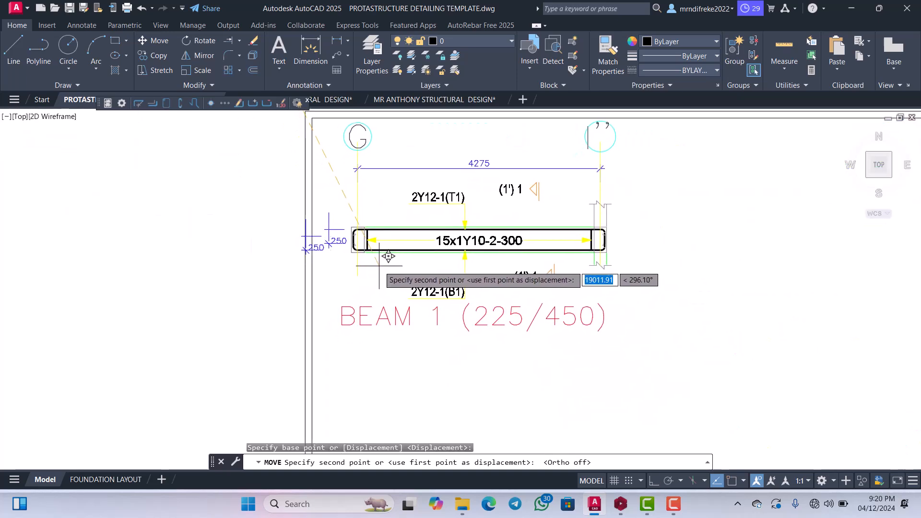
click(377, 258)
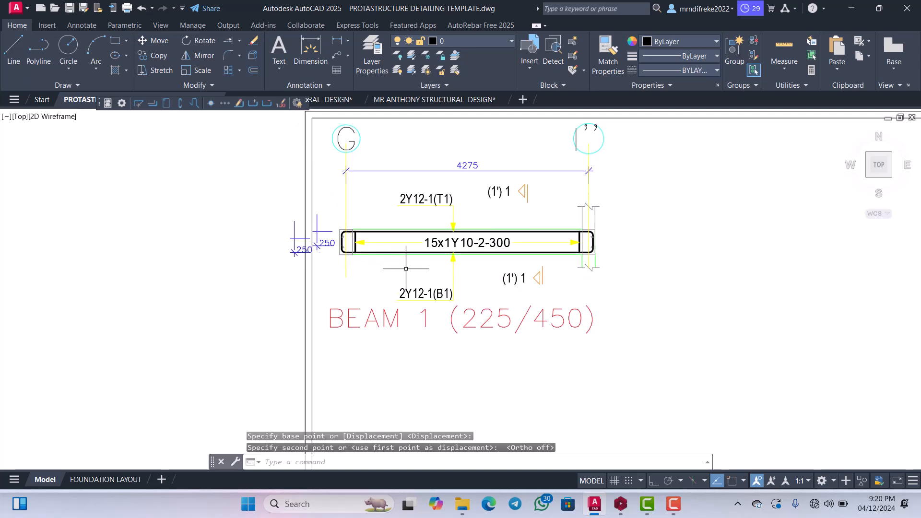
Delete the two 250 dimensions beside the beam end at grid G.
scroll(384, 259, down, 3)
scroll(386, 262, up, 5)
scroll(362, 259, up, 4)
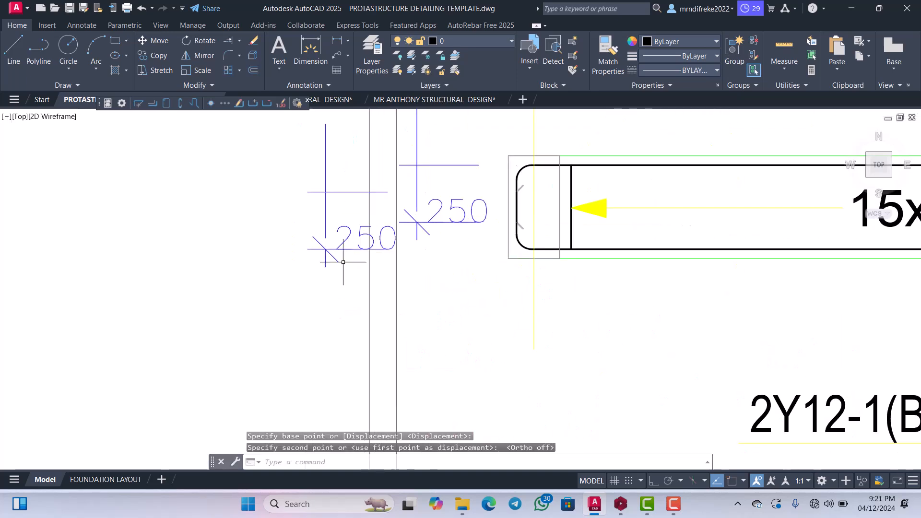
click(318, 214)
key(Delete)
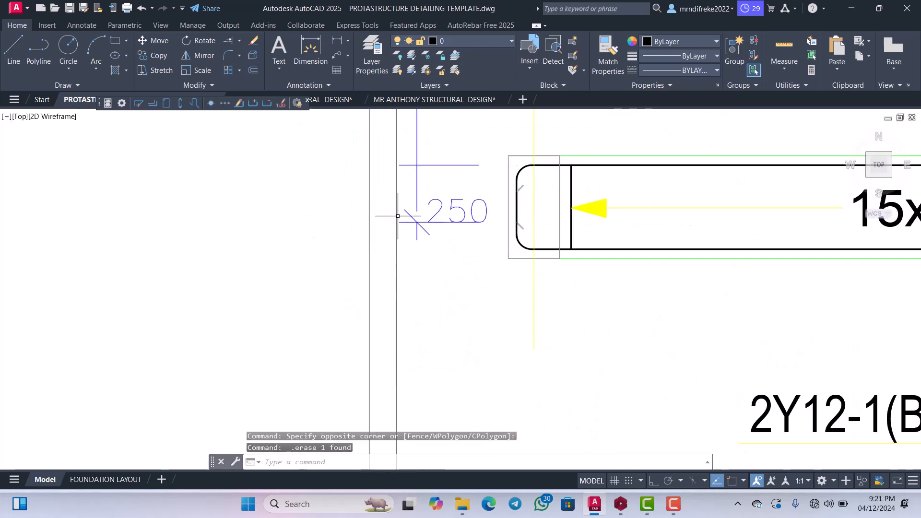
scroll(441, 223, down, 6)
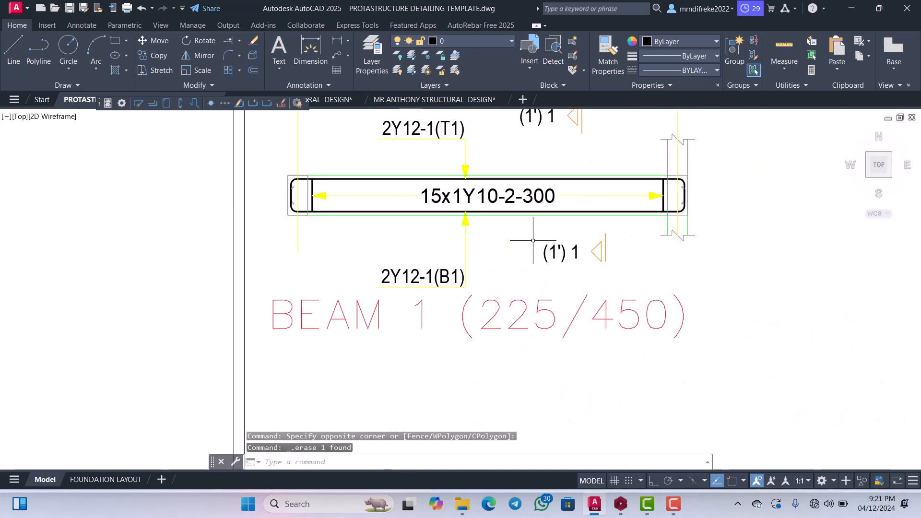
Examine how the BEAM 1 elevation fits within the sheet border and beside the sections already placed there.
scroll(537, 277, down, 4)
scroll(554, 229, up, 4)
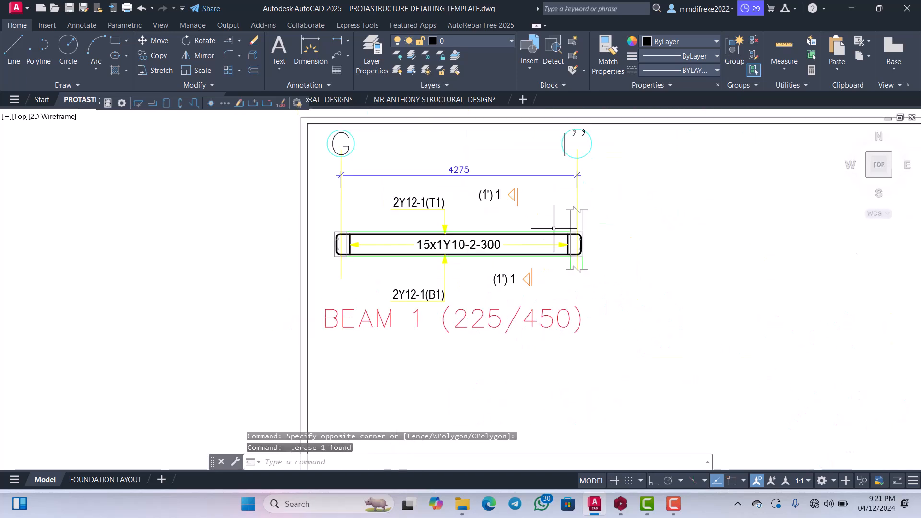
scroll(557, 196, down, 4)
scroll(503, 211, up, 4)
scroll(461, 225, down, 4)
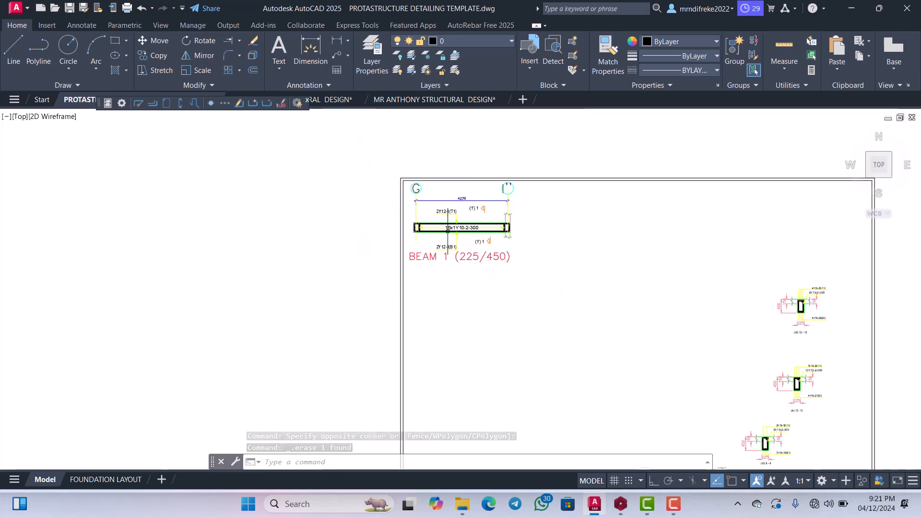
scroll(452, 236, up, 4)
scroll(452, 236, down, 3)
scroll(454, 226, up, 3)
scroll(446, 268, down, 3)
scroll(436, 308, up, 3)
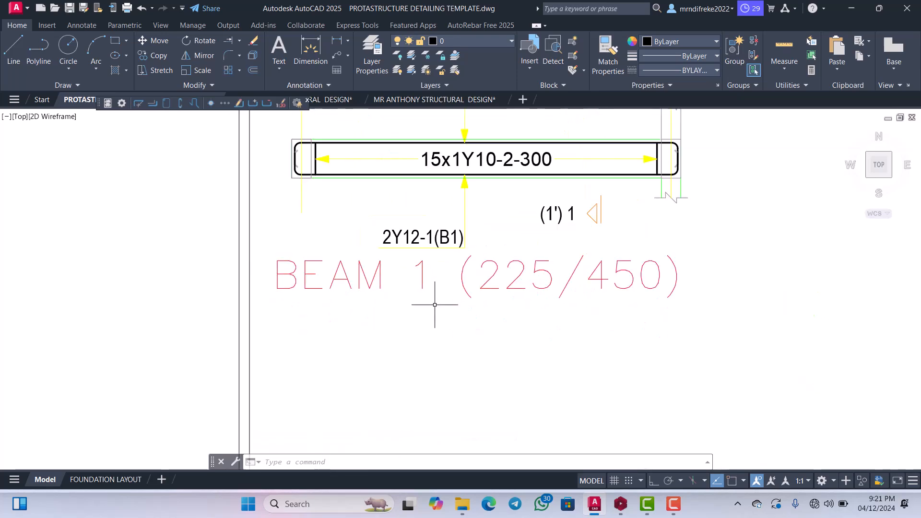
scroll(437, 263, down, 3)
scroll(437, 263, down, 3)
scroll(431, 262, up, 3)
scroll(475, 259, down, 4)
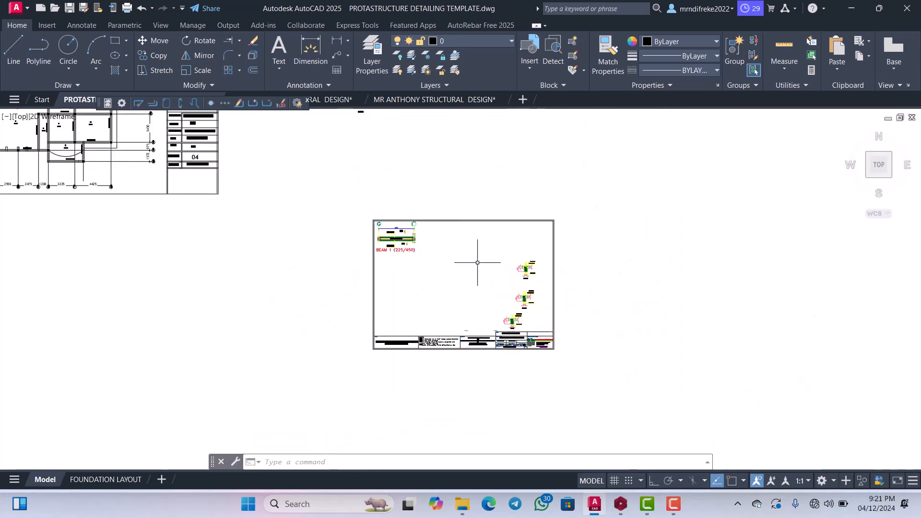
scroll(572, 282, up, 4)
scroll(574, 282, up, 4)
scroll(572, 282, down, 8)
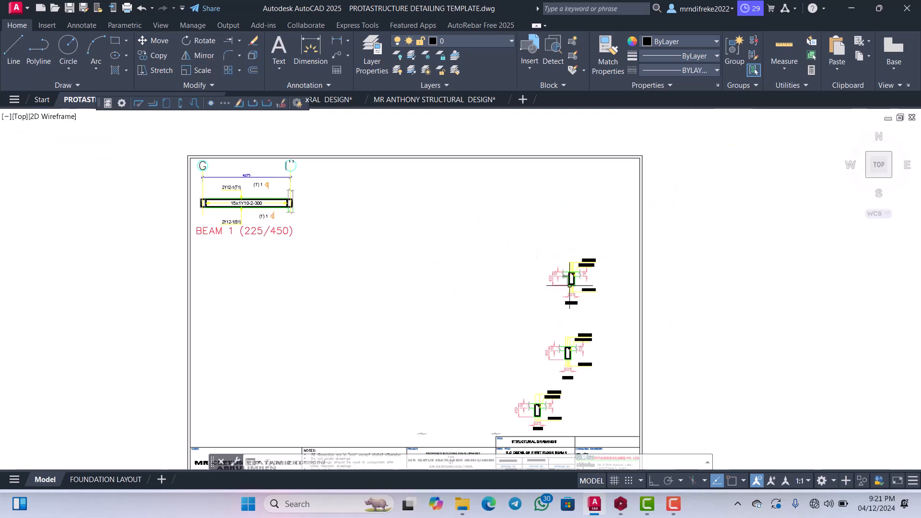
Move the (1') 1 - 1 section title up to sit just below the 225 width dimension.
scroll(449, 188, up, 3)
scroll(449, 188, up, 5)
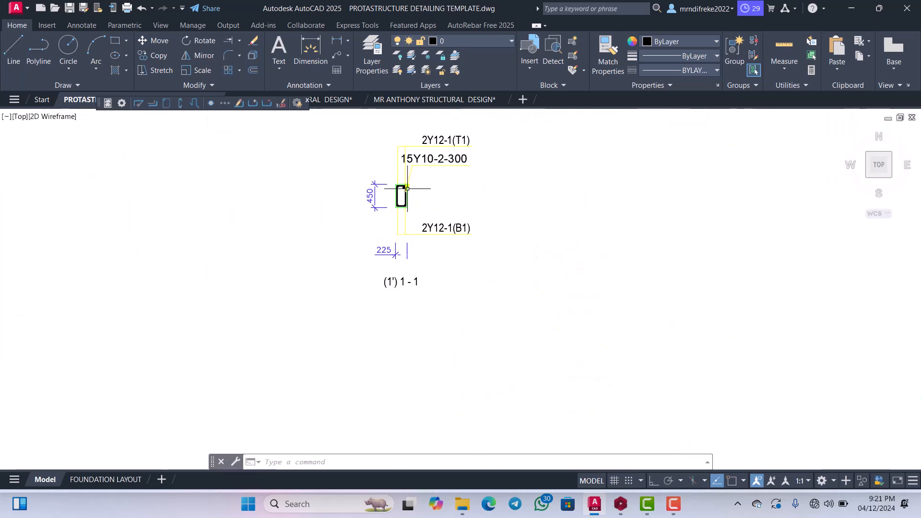
scroll(470, 240, down, 3)
scroll(482, 249, up, 1)
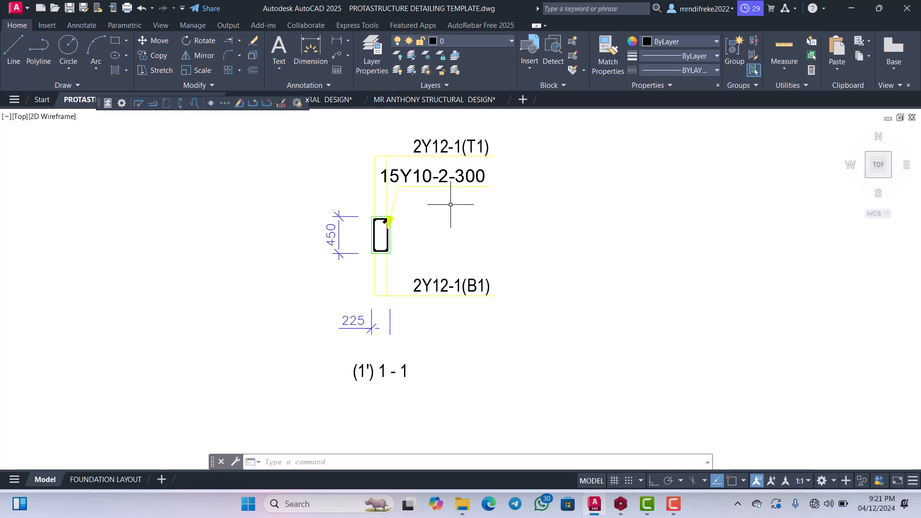
scroll(450, 204, up, 2)
scroll(462, 222, down, 3)
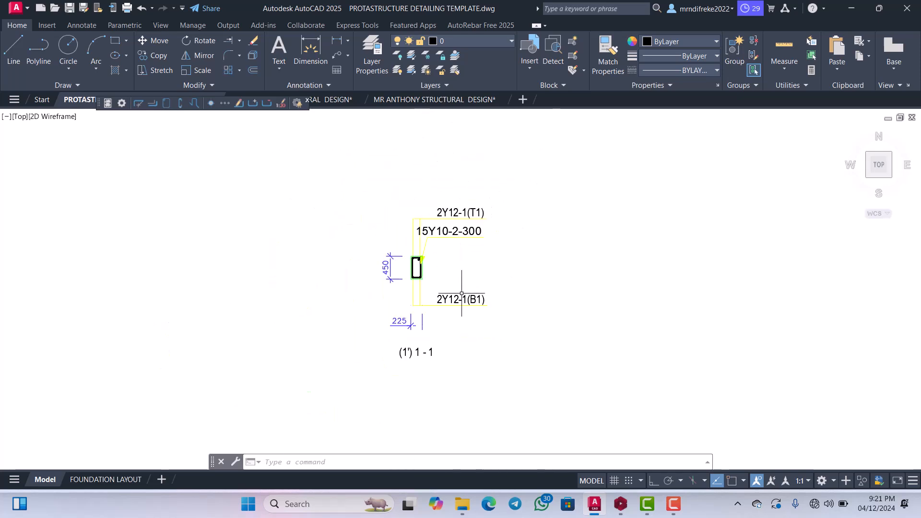
scroll(429, 232, up, 3)
scroll(462, 258, down, 3)
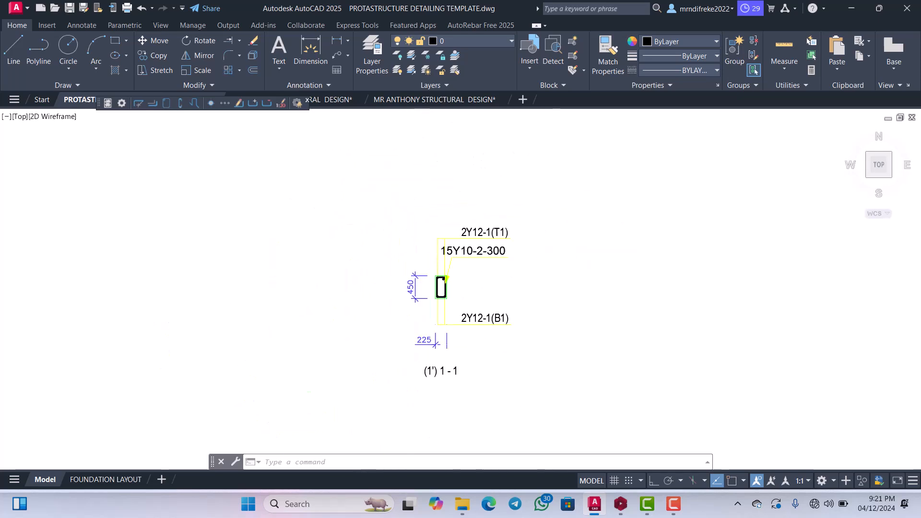
scroll(421, 288, down, 2)
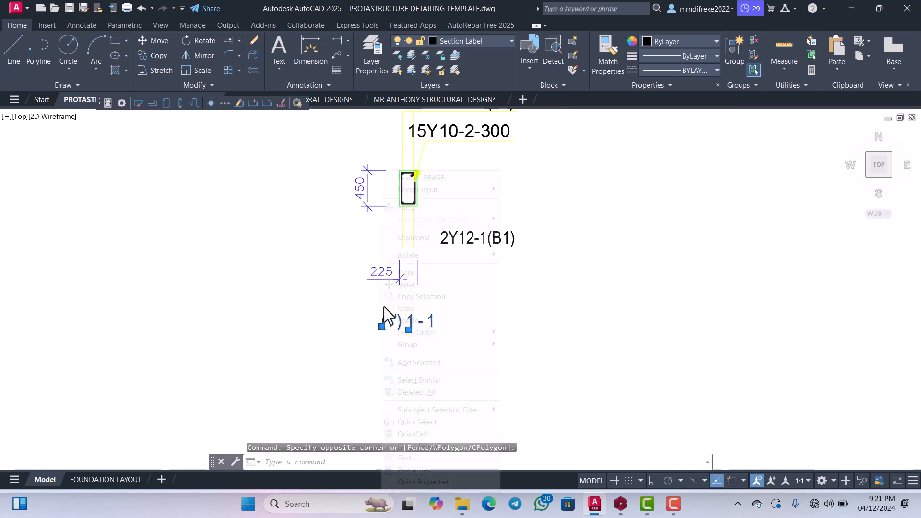
right_click(383, 307)
click(395, 283)
click(401, 317)
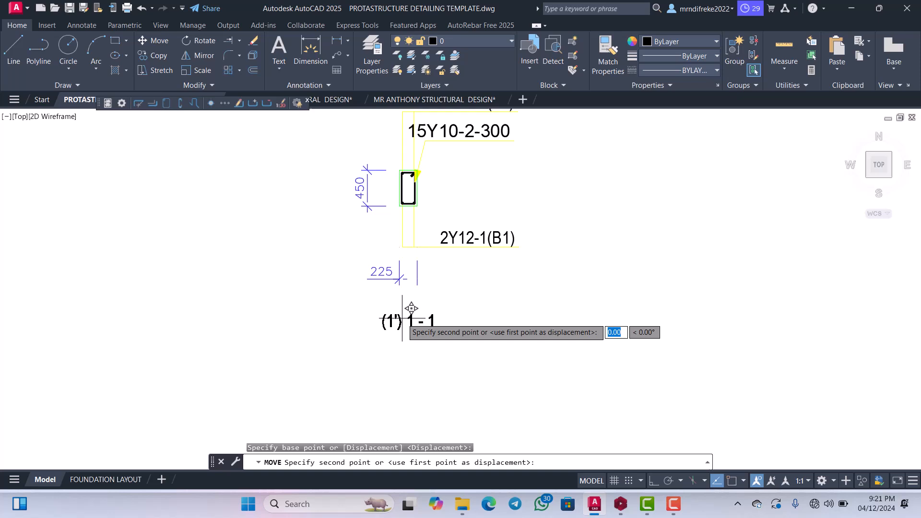
click(397, 293)
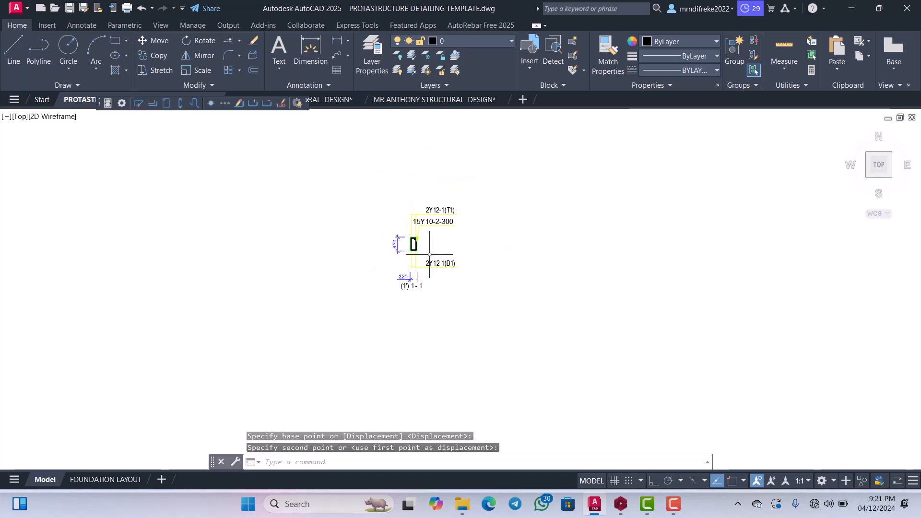
Delete the 15Y10-2-300 link label from section 1 - 1.
scroll(430, 254, up, 4)
scroll(434, 240, up, 2)
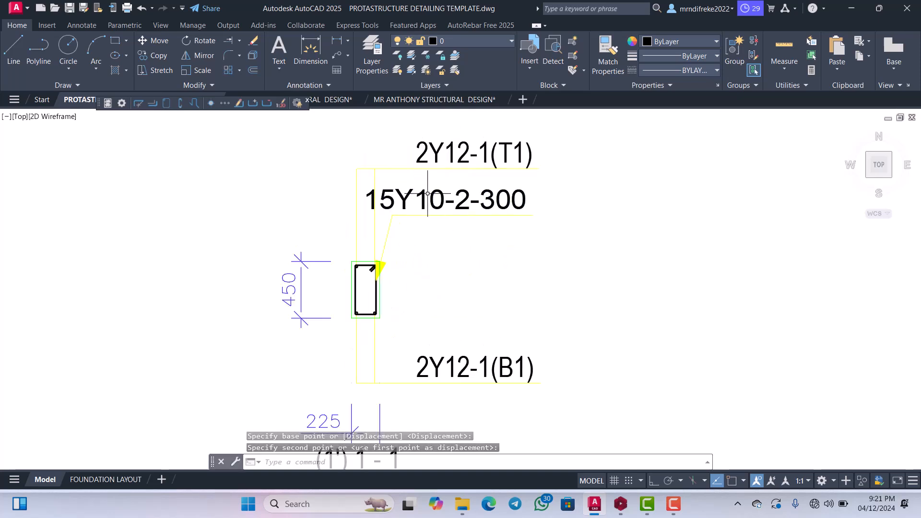
click(427, 193)
click(411, 191)
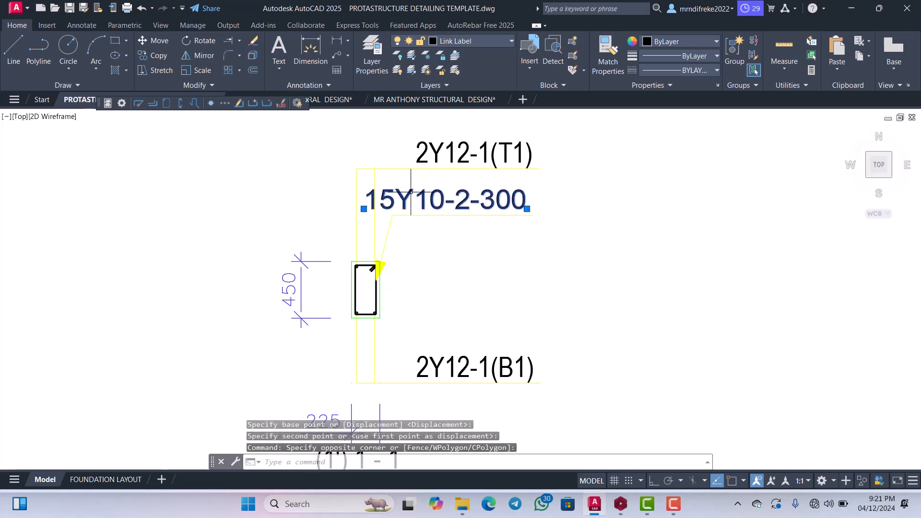
key(Delete)
Delete the link label's leader line and its filled arrowhead at the upper corner of the section.
scroll(398, 239, up, 5)
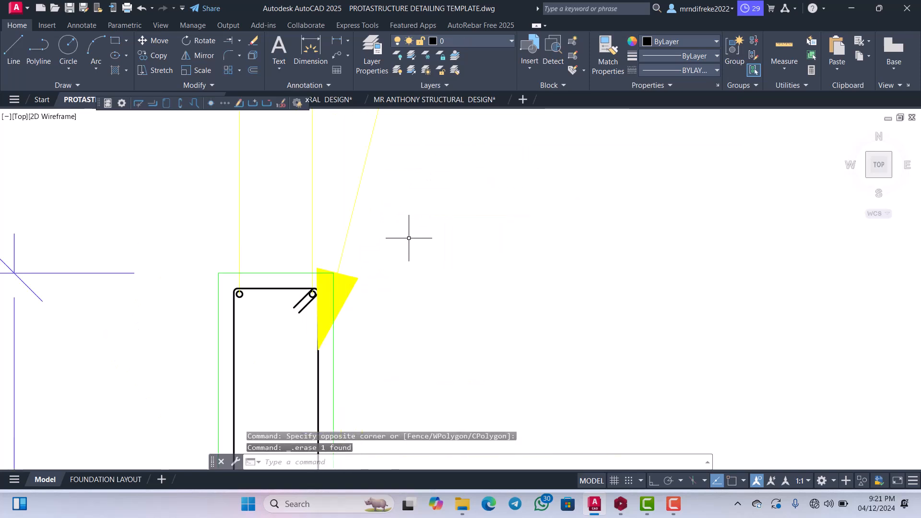
scroll(410, 216, down, 4)
scroll(411, 190, up, 4)
click(417, 206)
click(373, 166)
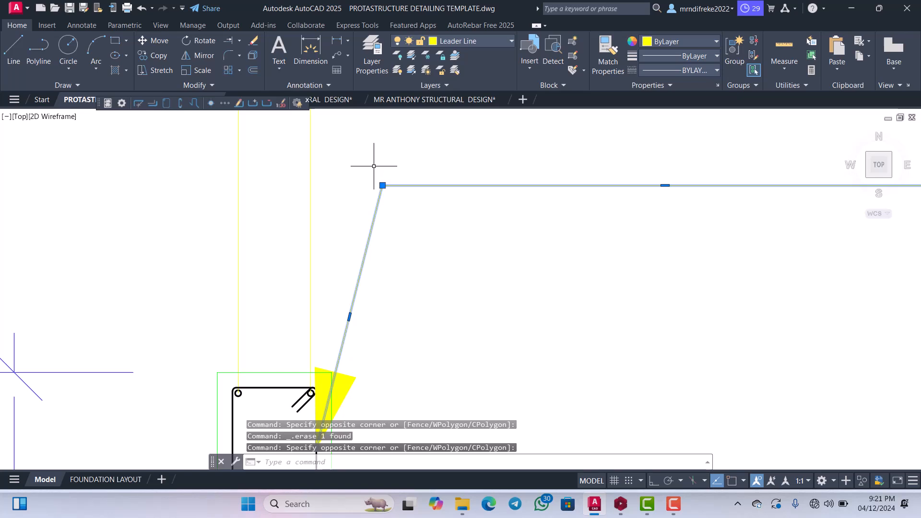
key(Delete)
scroll(423, 199, down, 4)
scroll(401, 286, up, 4)
click(486, 275)
click(383, 247)
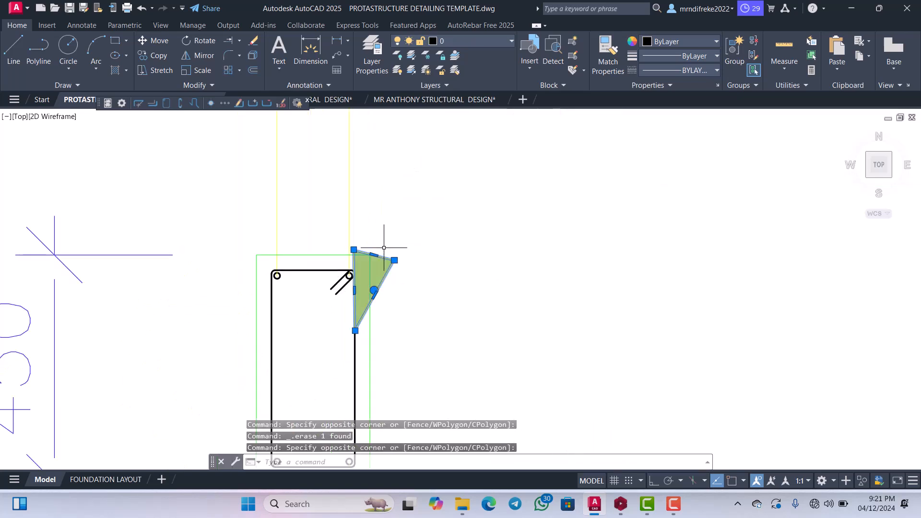
key(Delete)
Move the 2Y12-1(T1) label and its horizontal leader line down closer to the section.
scroll(421, 247, down, 10)
scroll(426, 221, up, 2)
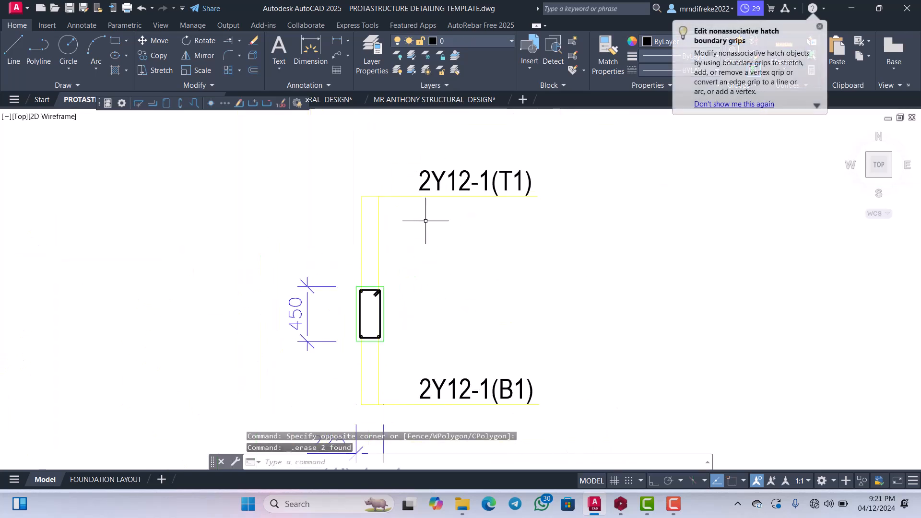
click(470, 208)
click(436, 164)
right_click(438, 169)
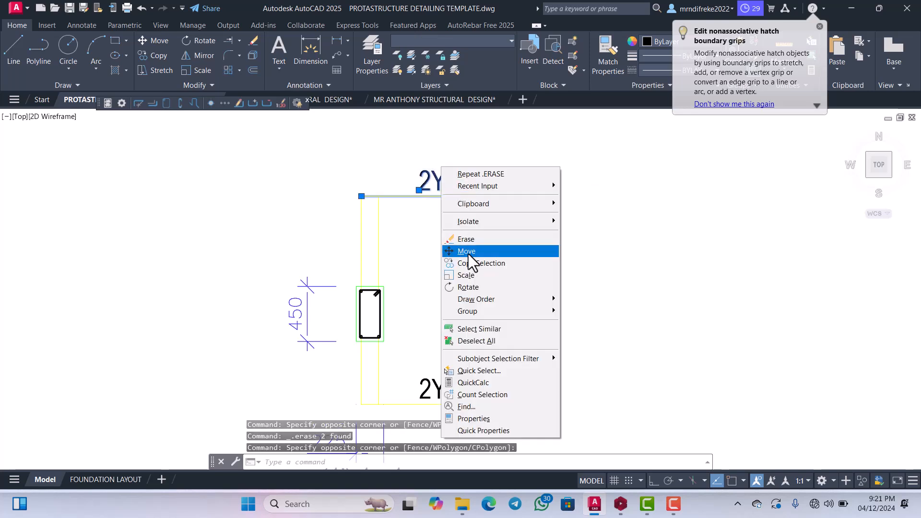
click(464, 251)
click(467, 240)
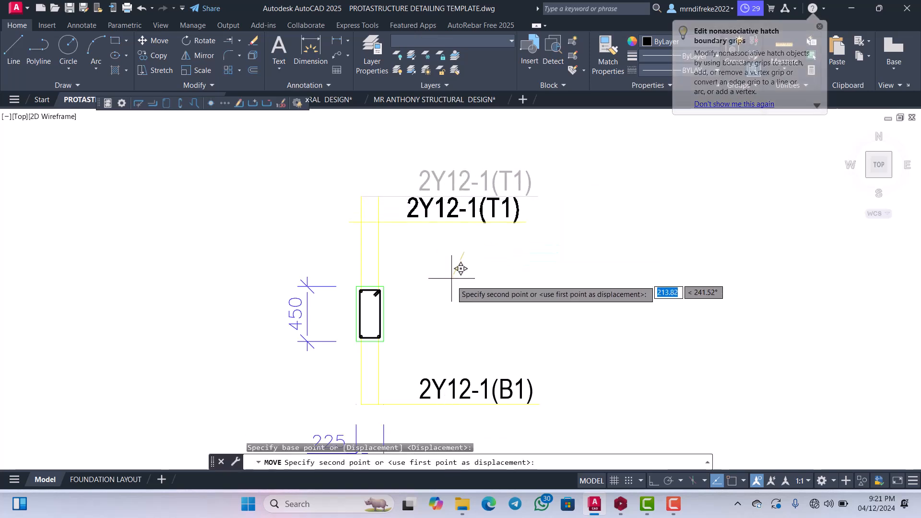
click(449, 307)
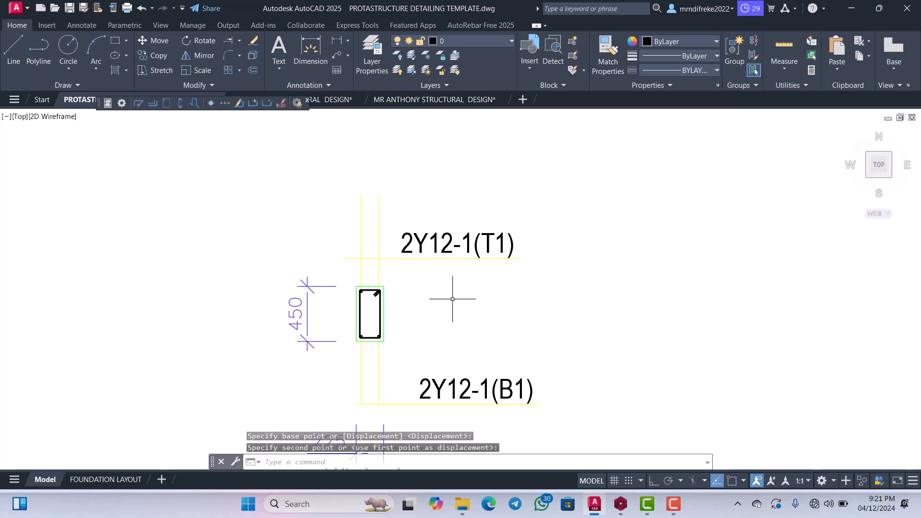
Trim the vertical leader lines above the 2Y12-1(T1) leader and the horizontal line's overhang past them.
key(Return)
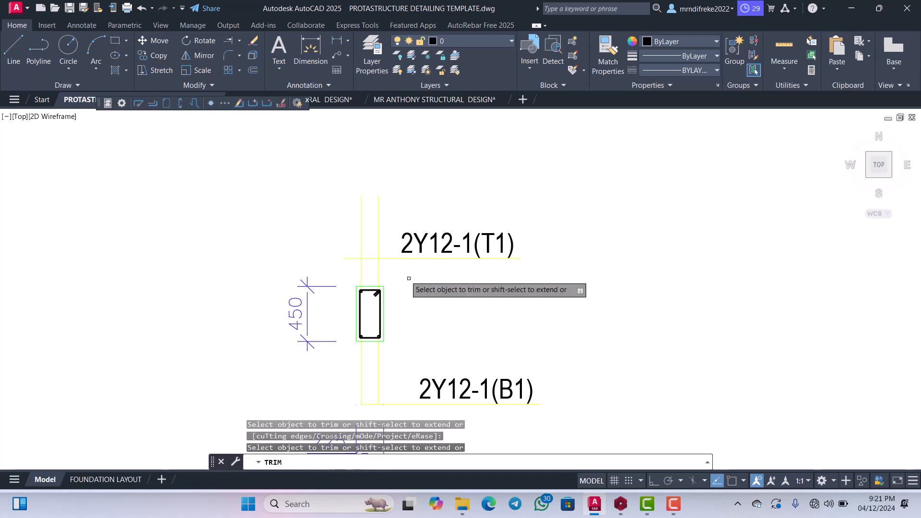
scroll(376, 248, up, 4)
mouse_move(389, 245)
mouse_down()
mouse_move(367, 232)
mouse_move(329, 230)
mouse_move(360, 166)
mouse_up()
scroll(354, 251, down, 1)
scroll(334, 245, up, 1)
drag(334, 246, 332, 214)
scroll(340, 207, down, 4)
scroll(361, 278, up, 3)
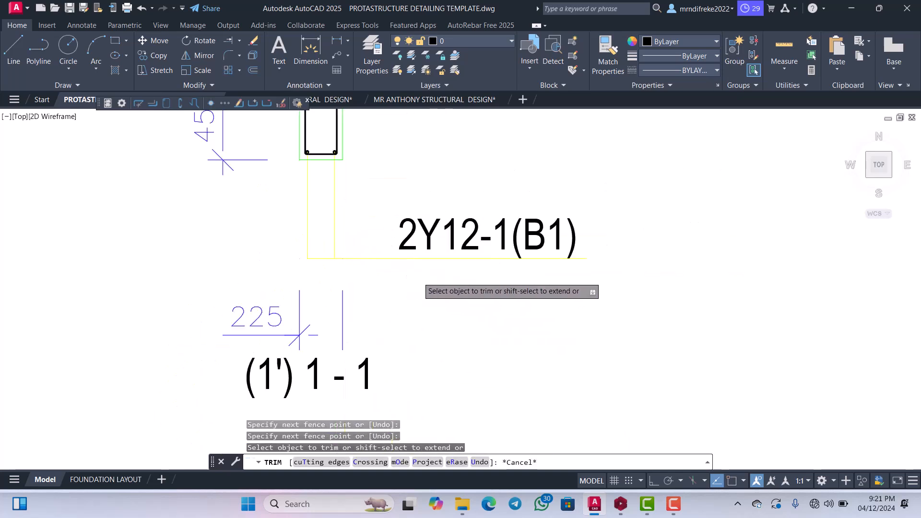
Move the 2Y12-1(B1) label and its horizontal leader line up closer to the section.
click(421, 271)
click(407, 195)
right_click(406, 209)
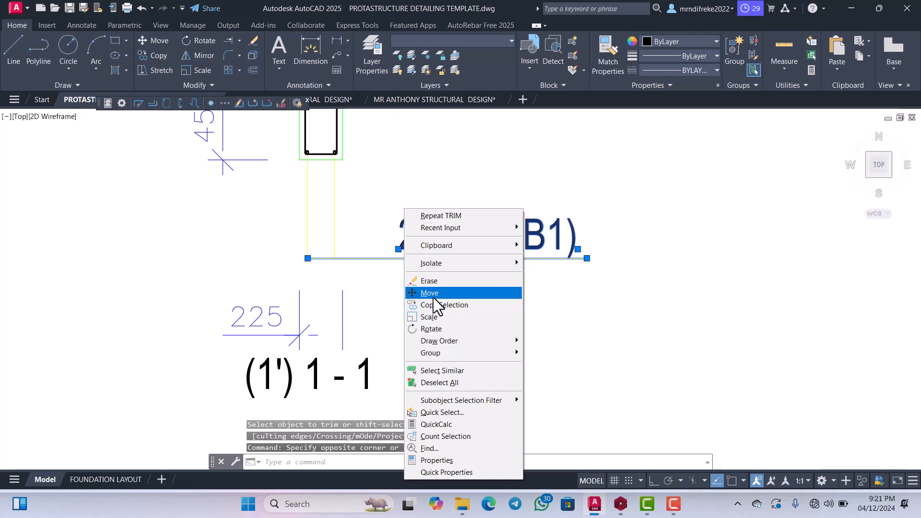
click(431, 293)
click(433, 298)
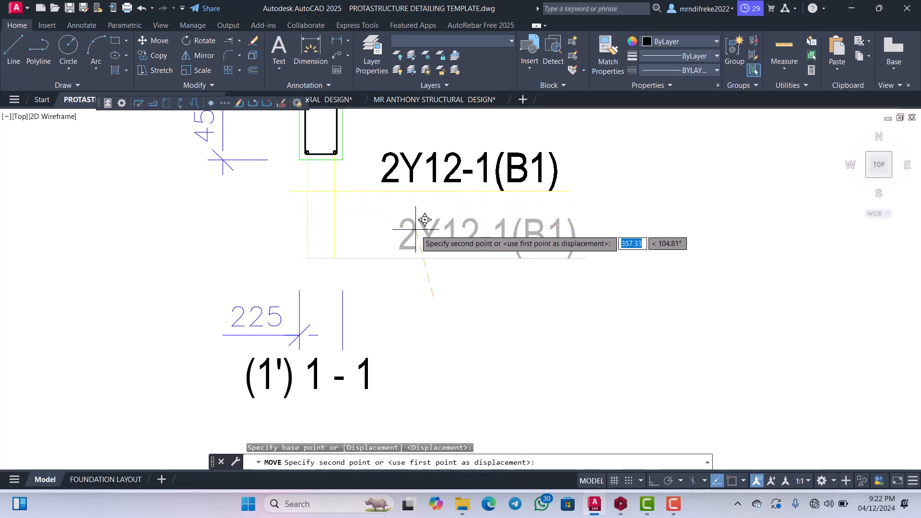
click(420, 252)
Trim the vertical leader lines below the 2Y12-1(B1) leader and the horizontal line's overhang past them.
text(TR)
key(Return)
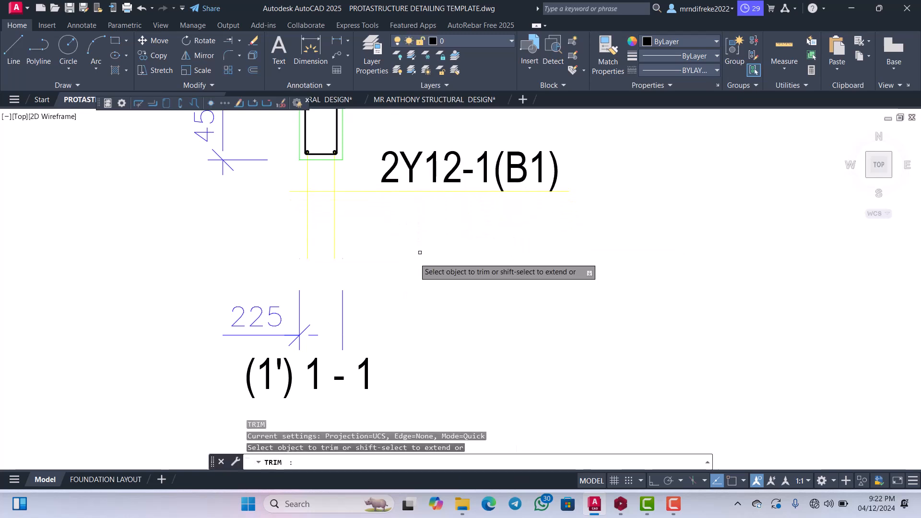
click(419, 253)
click(297, 202)
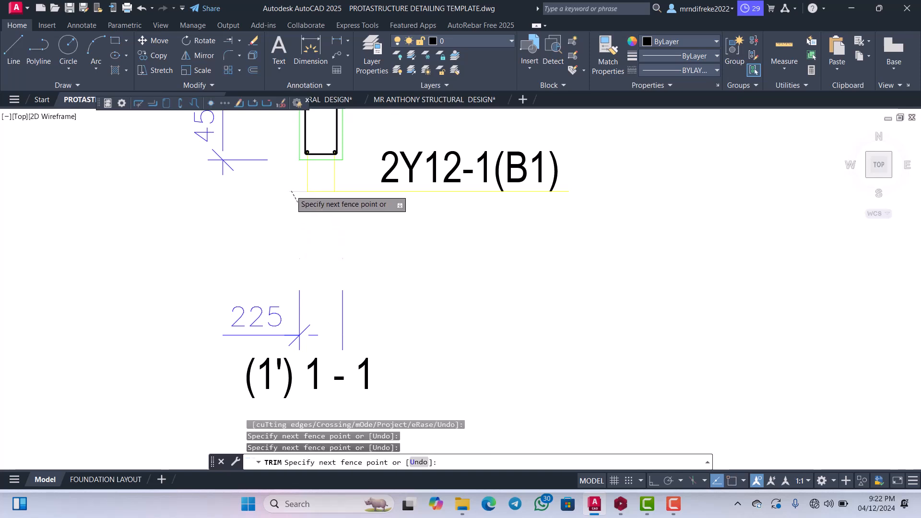
click(292, 189)
scroll(359, 243, down, 2)
key(Escape)
Move the 225 width dimension and the (1') 1 - 1 title up beneath the 2Y12-1(B1) label.
middle_drag(385, 283, 399, 219)
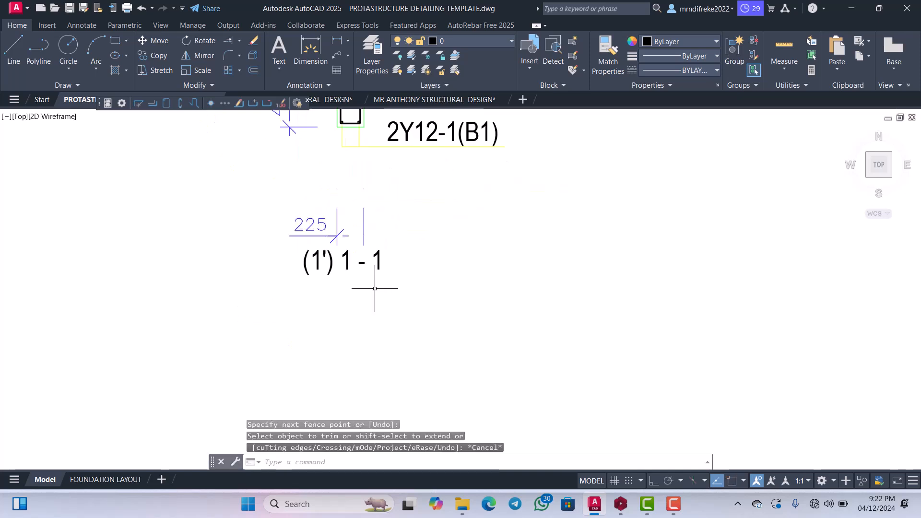
click(382, 289)
click(318, 220)
right_click(326, 236)
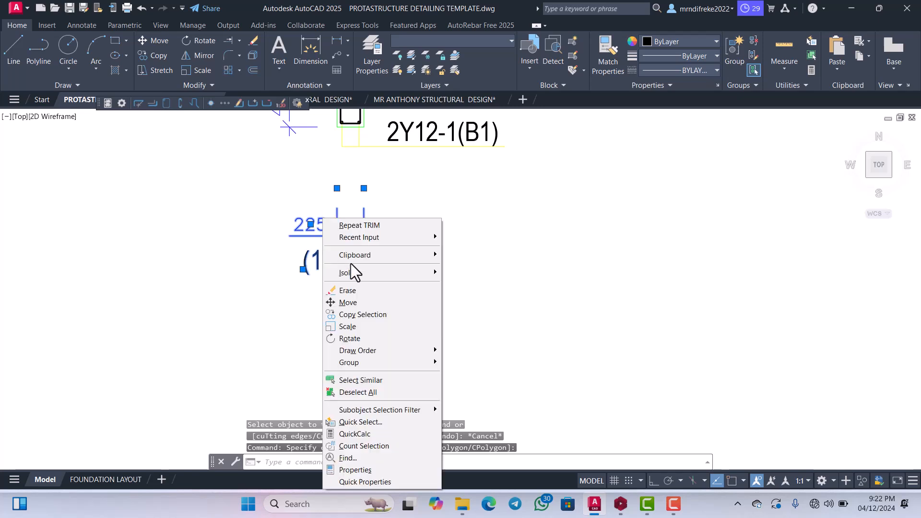
click(346, 302)
click(362, 295)
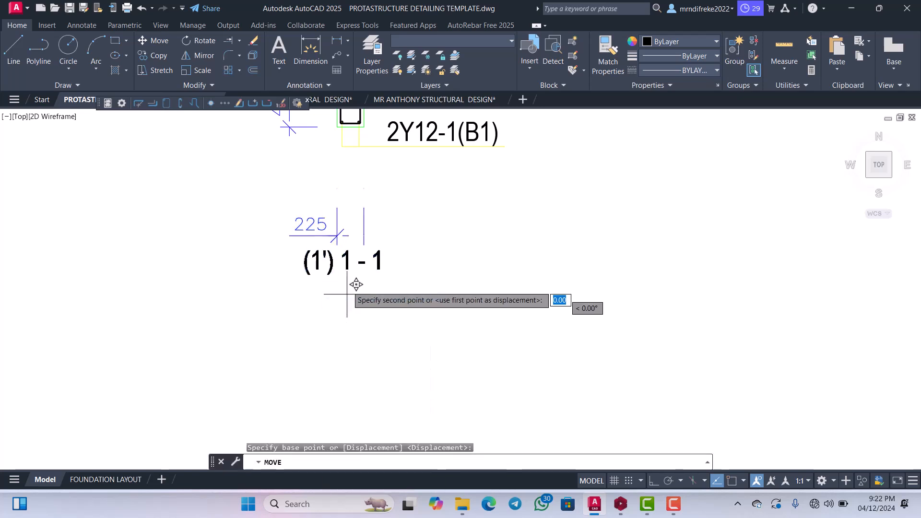
click(376, 244)
Move the complete section 1 - 1 with its labels and dimensions into the sheet, directly beside the right end of the BEAM 1 elevation.
click(429, 272)
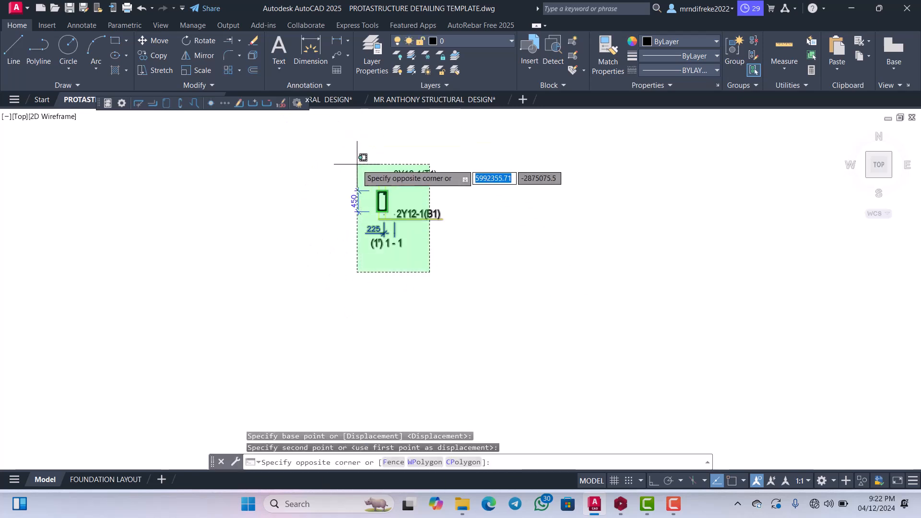
click(354, 149)
click(358, 160)
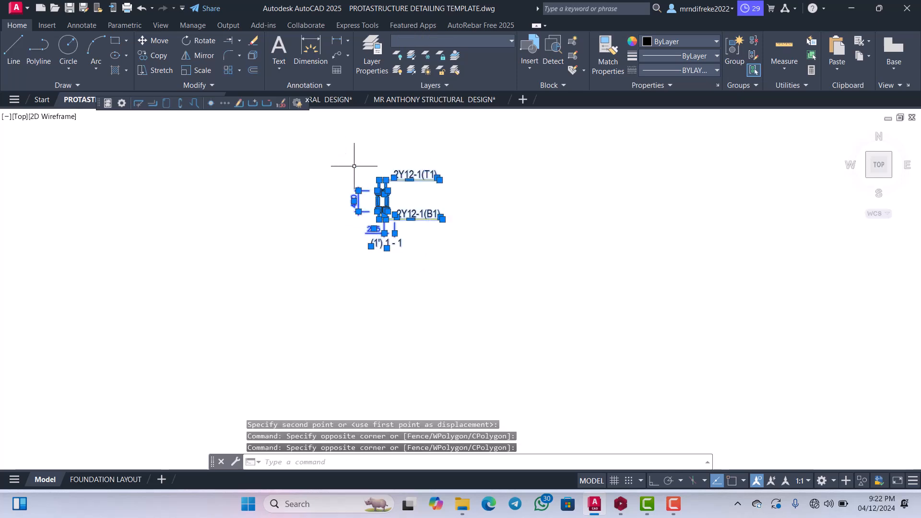
right_click(359, 183)
click(379, 267)
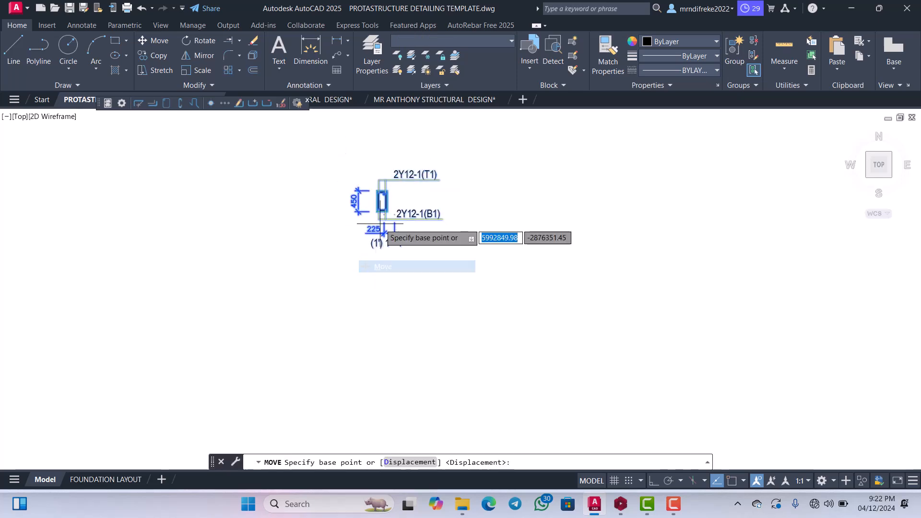
click(367, 218)
scroll(432, 232, down, 5)
scroll(458, 295, up, 10)
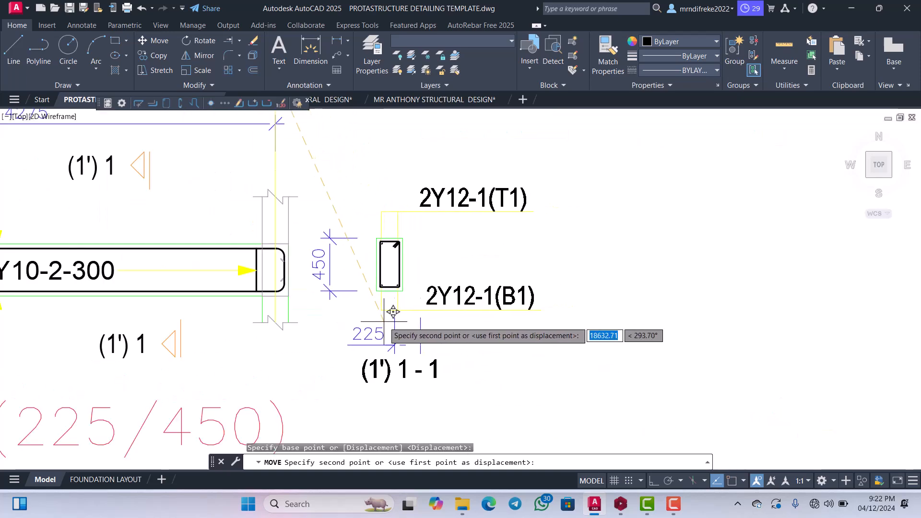
click(390, 313)
scroll(427, 271, up, 4)
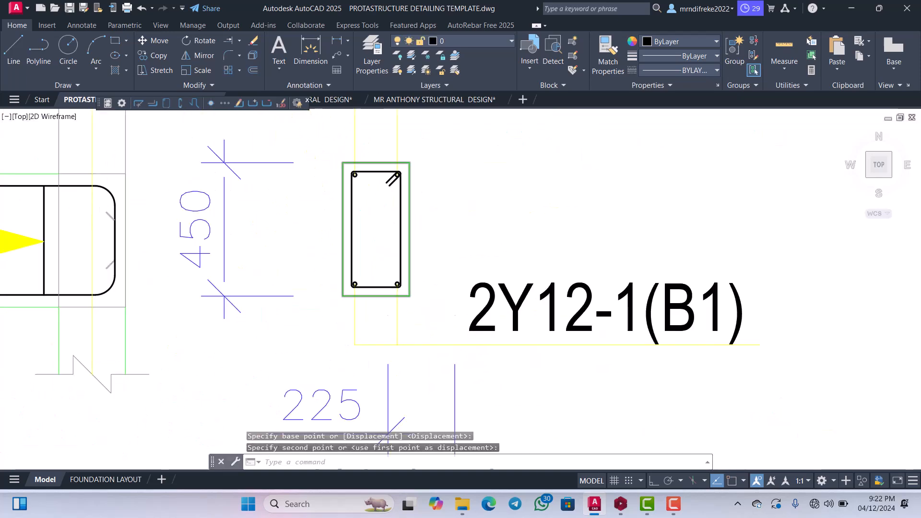
key(Escape)
Review the layout of the BEAM 1 elevation and its section 1 - 1 inside the sheet.
scroll(462, 262, down, 6)
scroll(462, 262, down, 2)
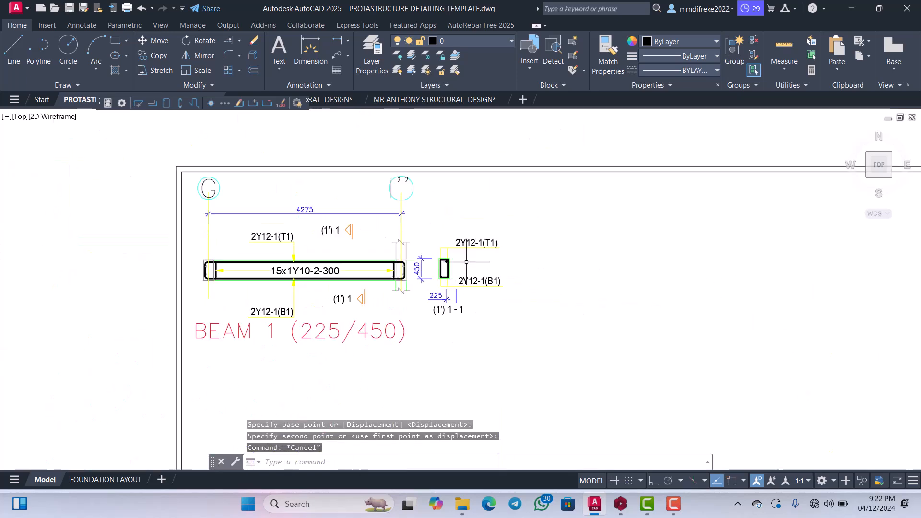
scroll(463, 261, down, 4)
scroll(367, 264, up, 8)
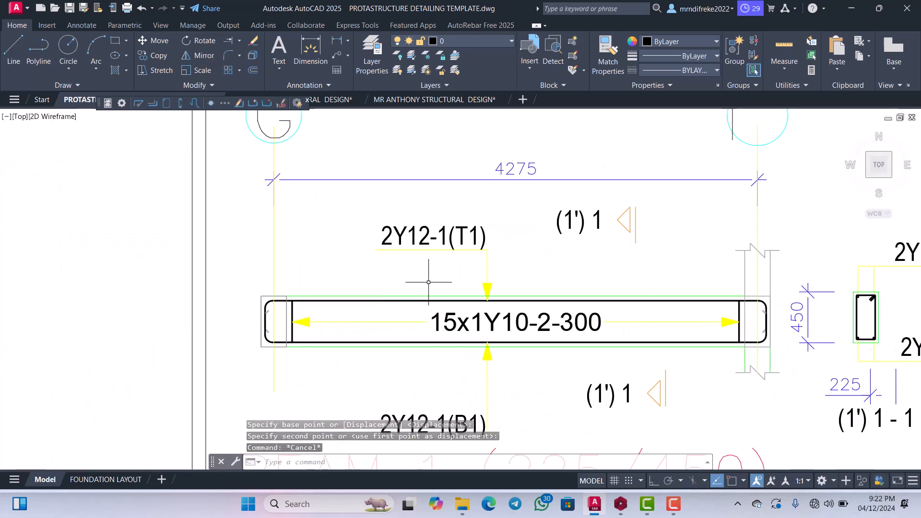
scroll(413, 244, down, 4)
scroll(413, 244, down, 3)
scroll(432, 269, up, 5)
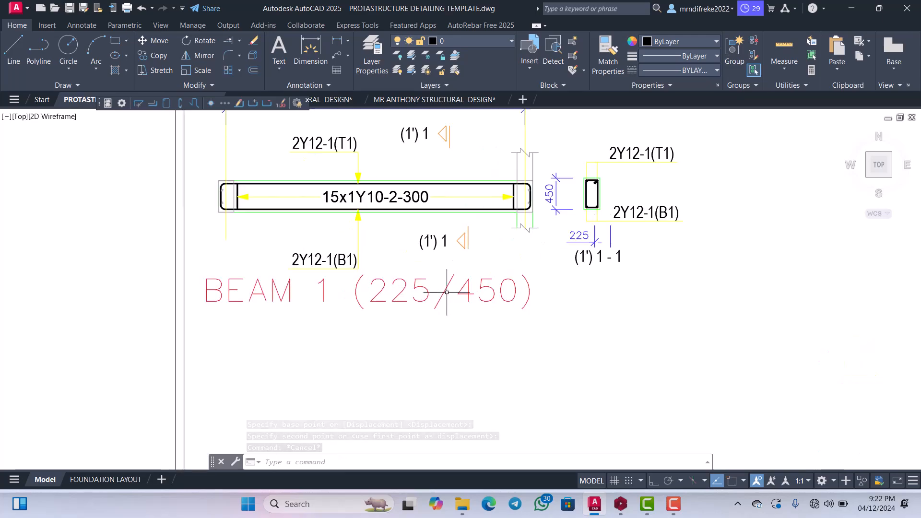
Examine the general arrangement and the structural floor plan to match beam BM 2 with its beam labels.
scroll(446, 296, down, 6)
scroll(446, 296, down, 6)
scroll(364, 246, up, 3)
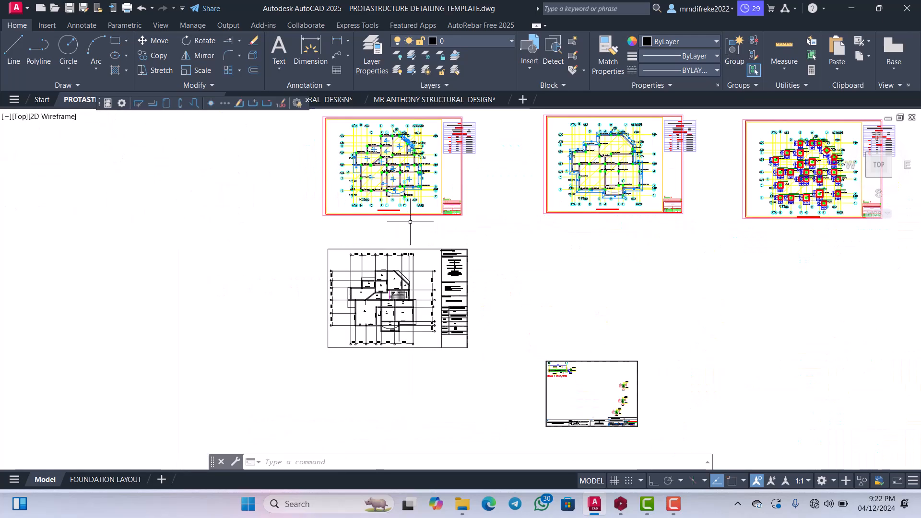
scroll(410, 221, up, 12)
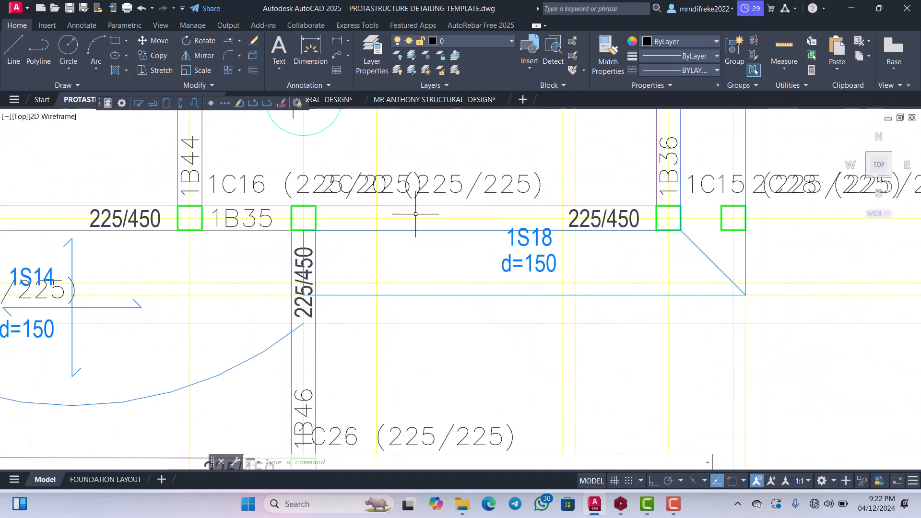
scroll(415, 214, down, 12)
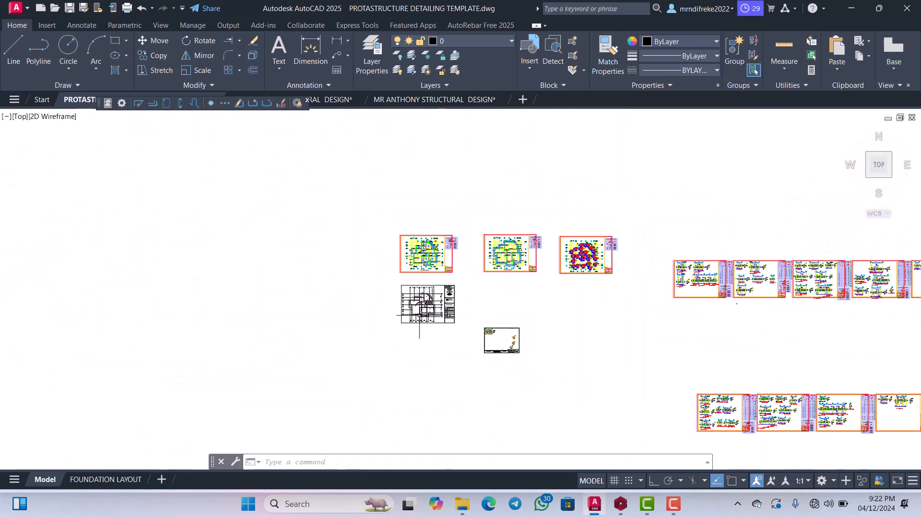
scroll(419, 315, up, 12)
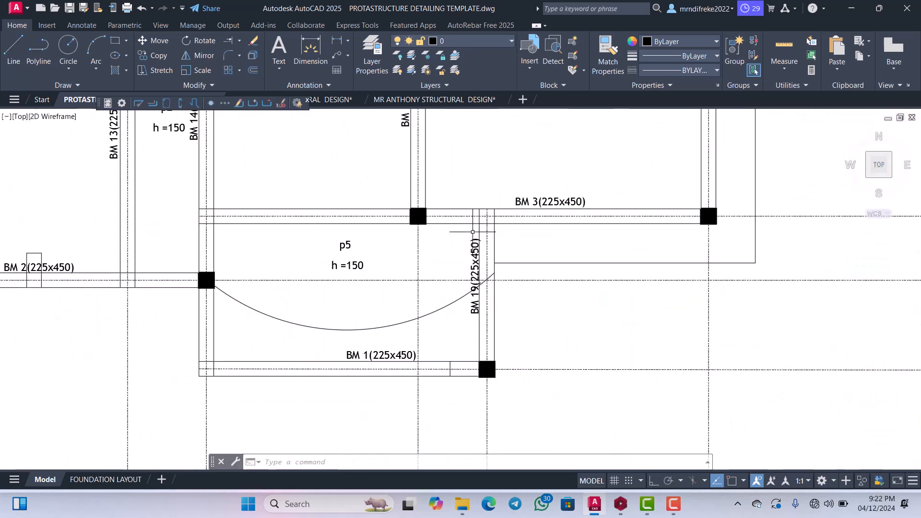
scroll(472, 232, up, 2)
scroll(476, 257, down, 2)
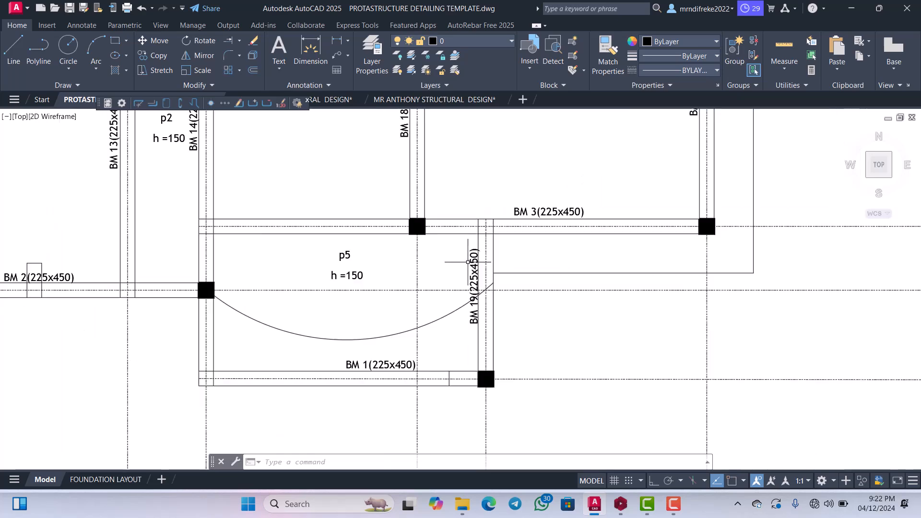
scroll(476, 256, up, 2)
scroll(520, 235, down, 4)
scroll(290, 254, up, 8)
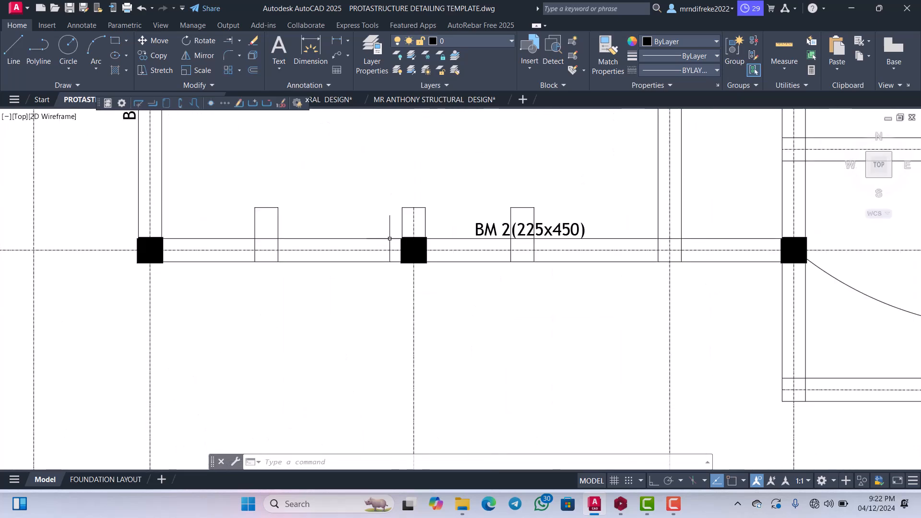
scroll(494, 235, down, 14)
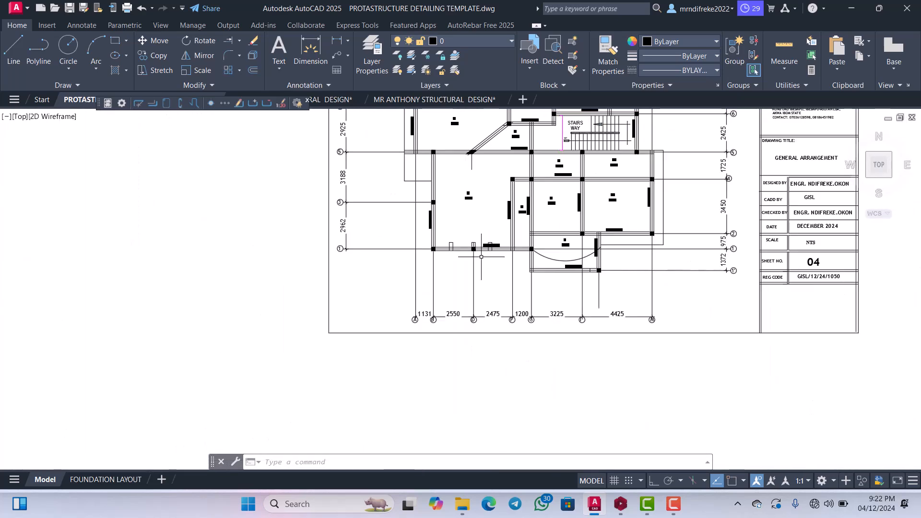
scroll(460, 294, up, 14)
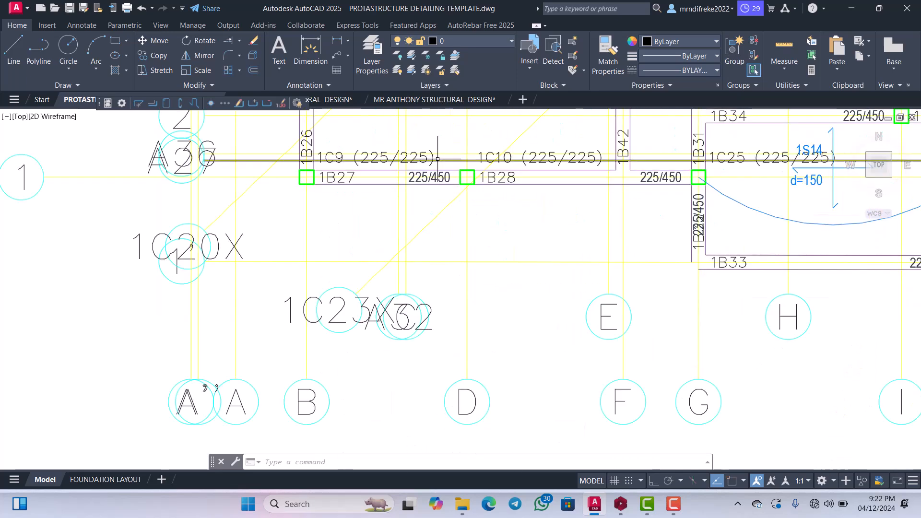
scroll(337, 251, up, 3)
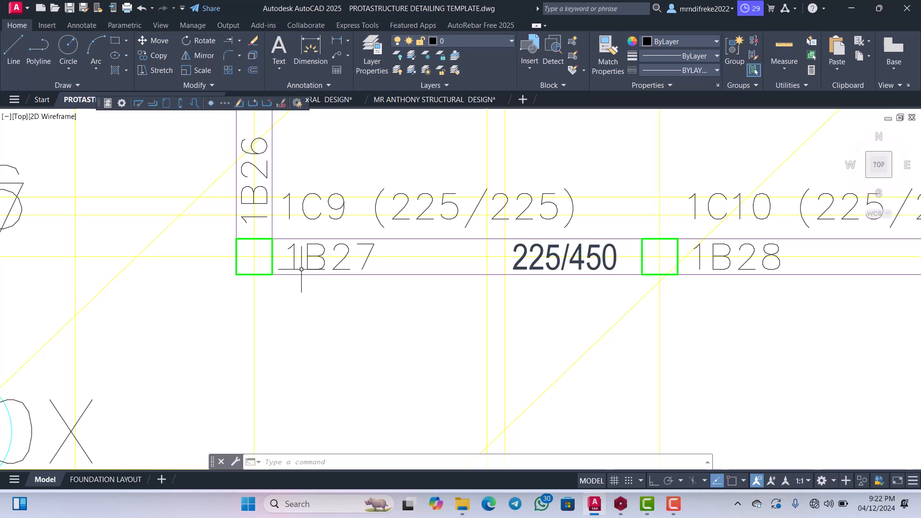
scroll(350, 267, down, 5)
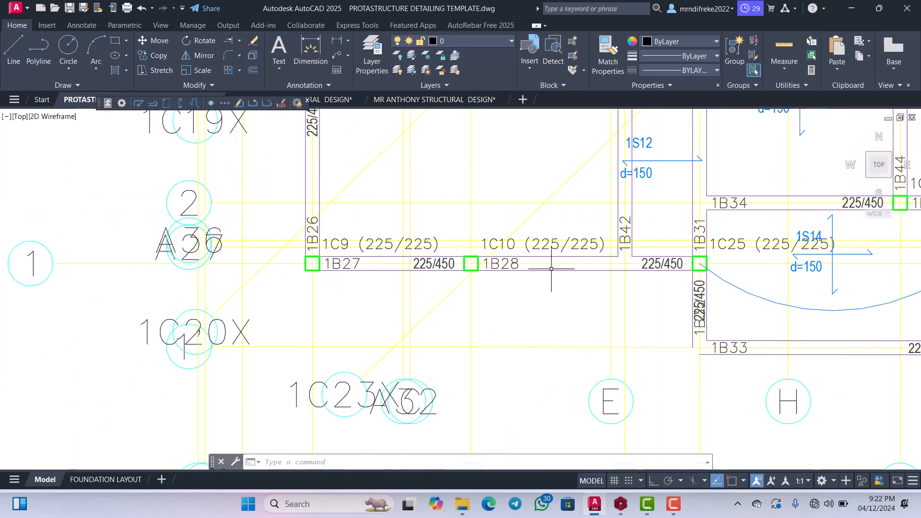
scroll(546, 268, up, 2)
scroll(486, 280, down, 12)
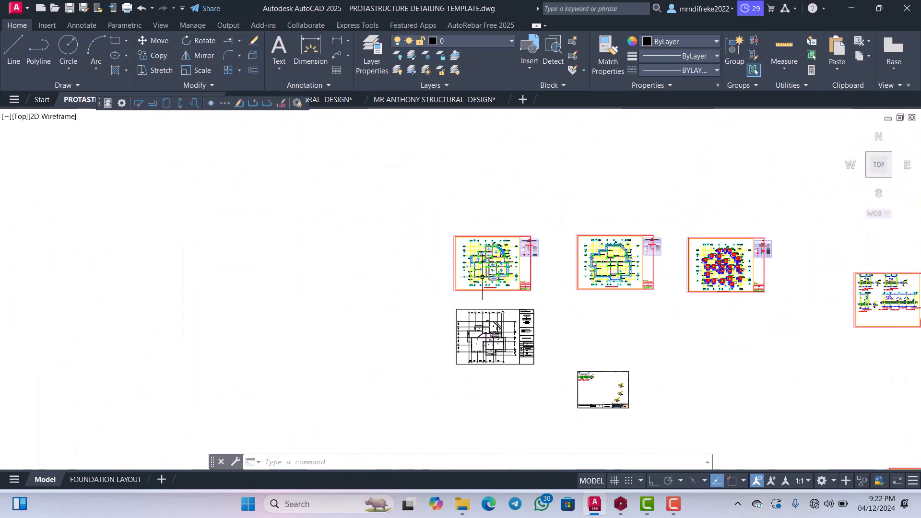
Search the beam elevation sheets for the detail of beams 1B27 and 1B28.
scroll(482, 277, down, 2)
scroll(552, 235, up, 10)
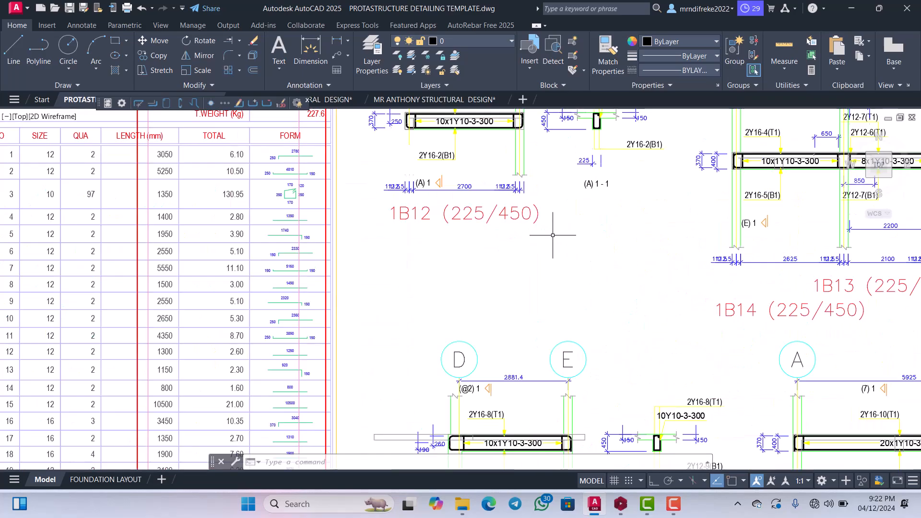
scroll(553, 235, down, 10)
scroll(561, 232, up, 10)
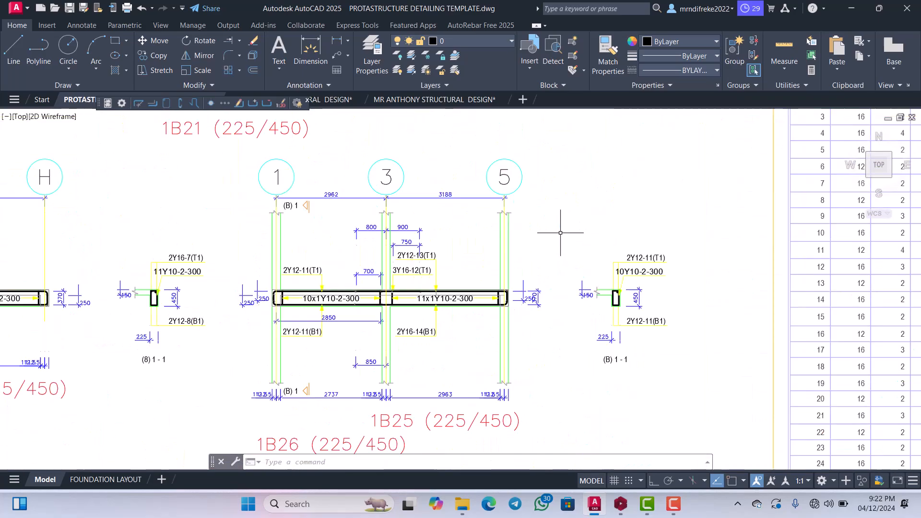
scroll(522, 243, down, 4)
scroll(476, 307, up, 4)
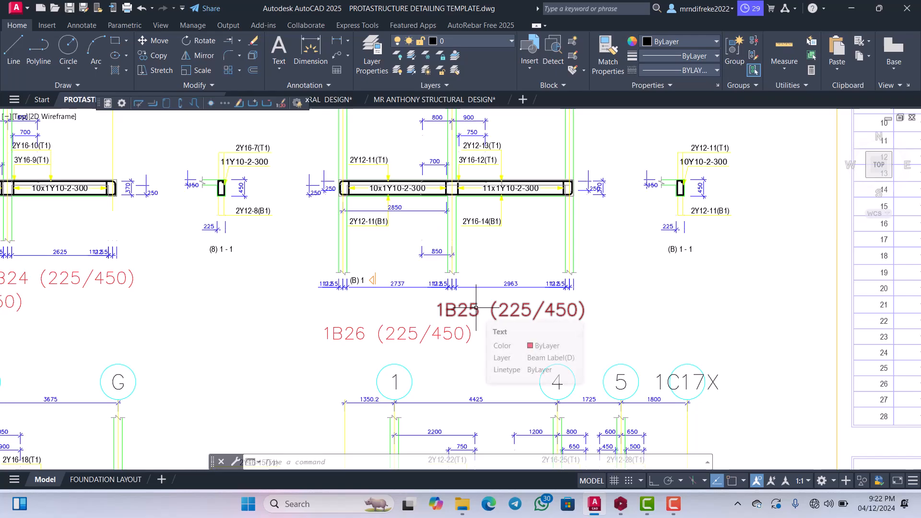
scroll(476, 308, down, 6)
scroll(359, 318, up, 5)
scroll(360, 319, down, 5)
scroll(285, 325, up, 6)
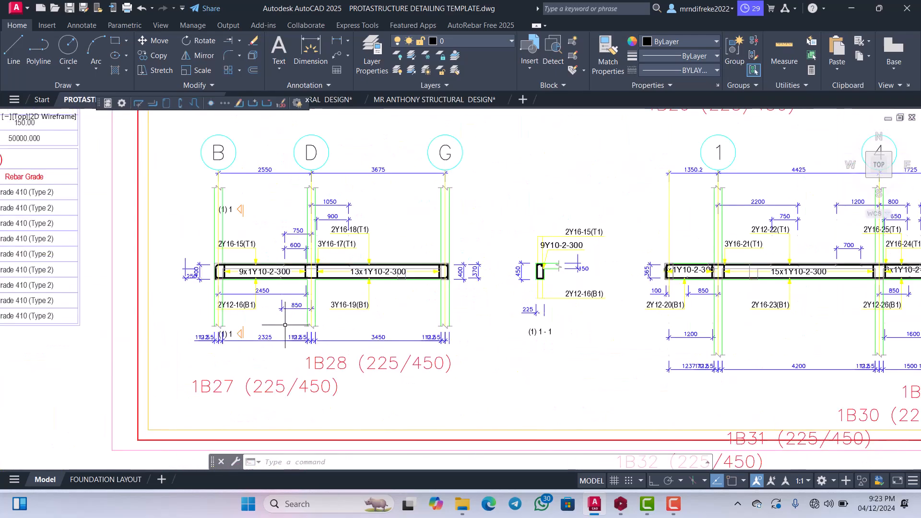
scroll(407, 311, down, 6)
scroll(456, 315, up, 5)
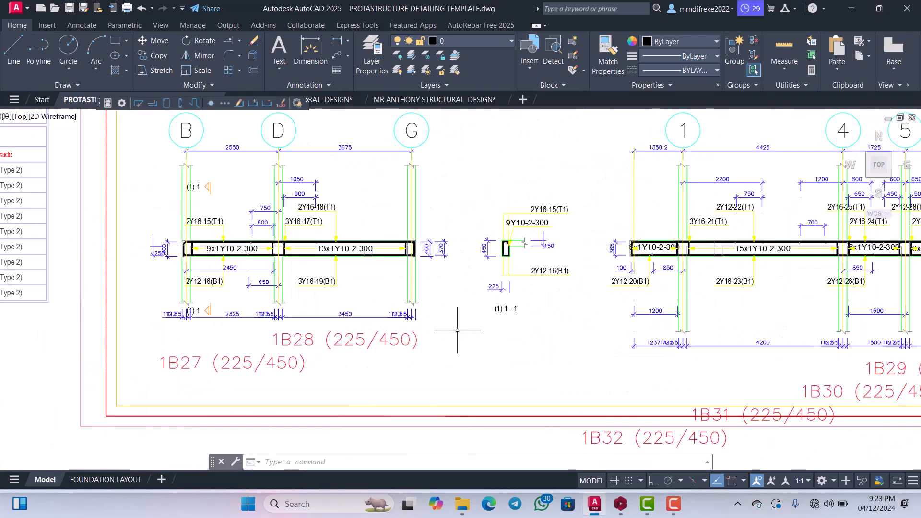
Move the complete 1B27/1B28 elevation with its labels and section 1 - 1 to the empty space directly above the BEAM 1 drawing sheet.
scroll(456, 315, down, 5)
scroll(502, 318, up, 3)
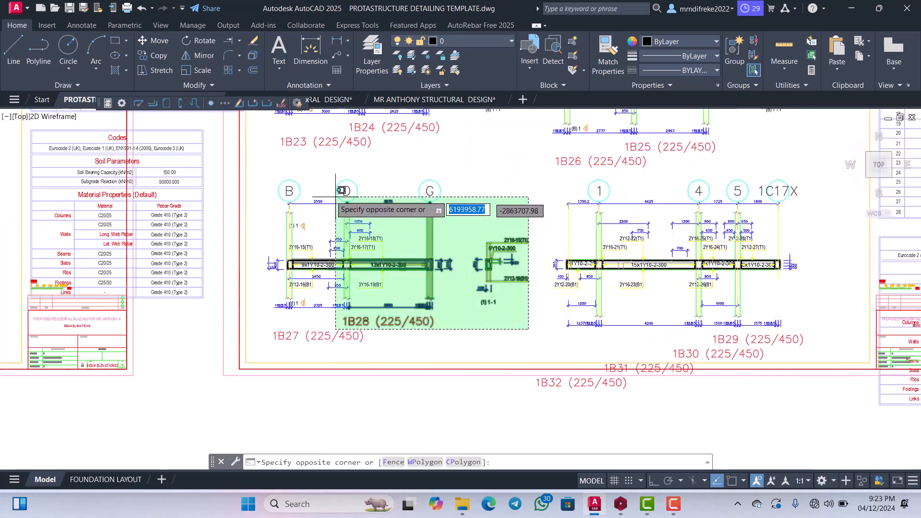
click(277, 182)
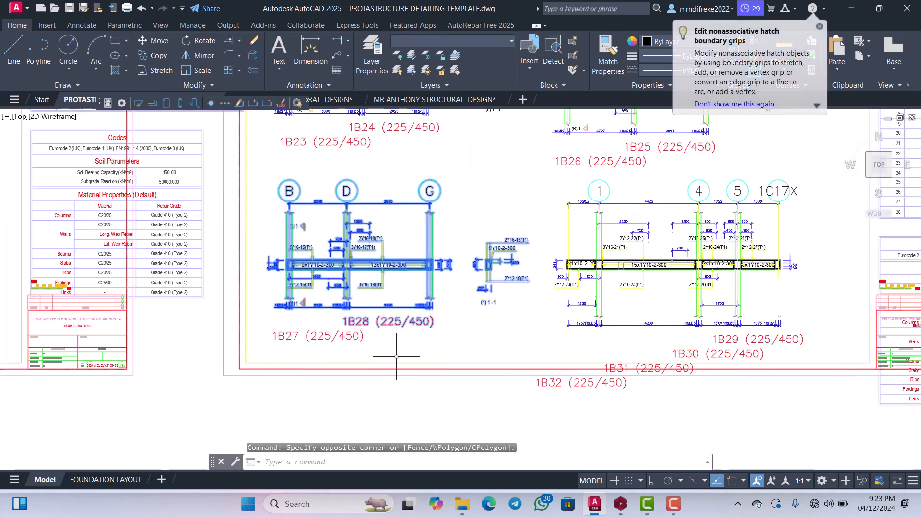
click(401, 358)
click(300, 192)
right_click(300, 191)
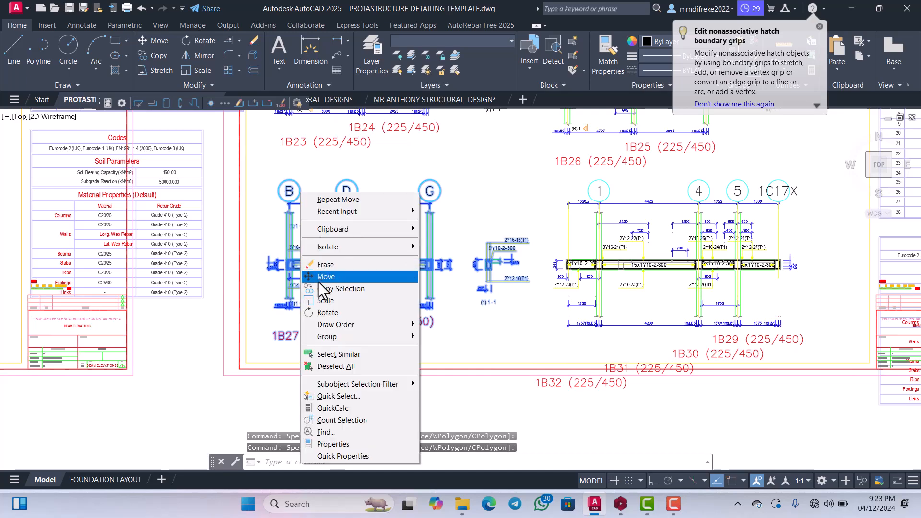
click(327, 277)
click(314, 283)
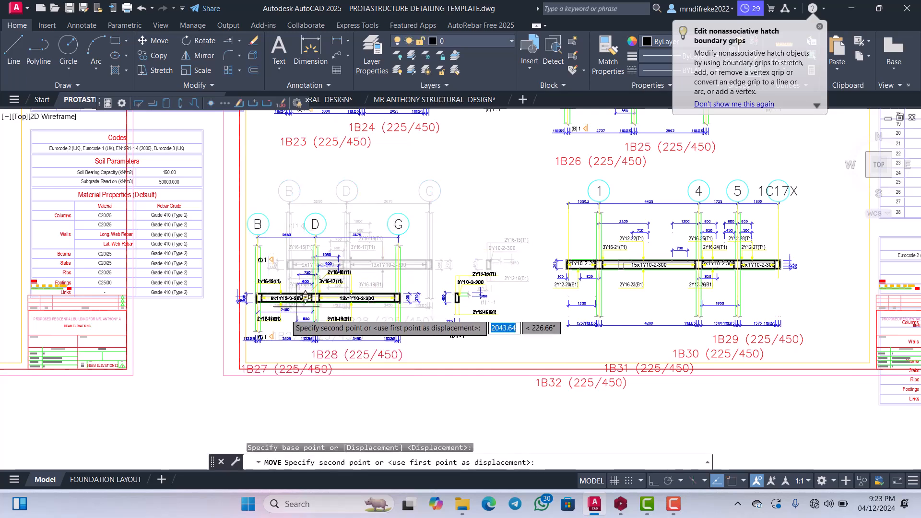
scroll(370, 276, down, 8)
scroll(321, 294, down, 2)
scroll(298, 278, up, 12)
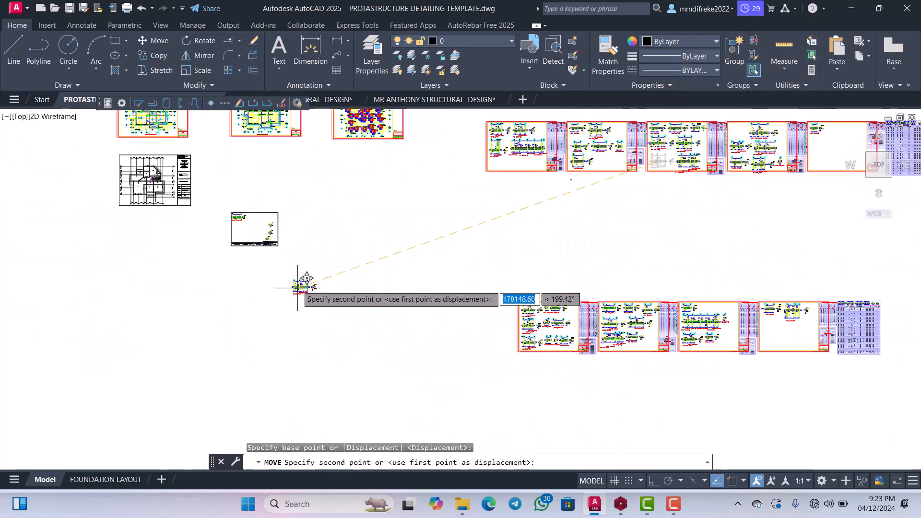
scroll(169, 250, up, 2)
scroll(247, 271, down, 6)
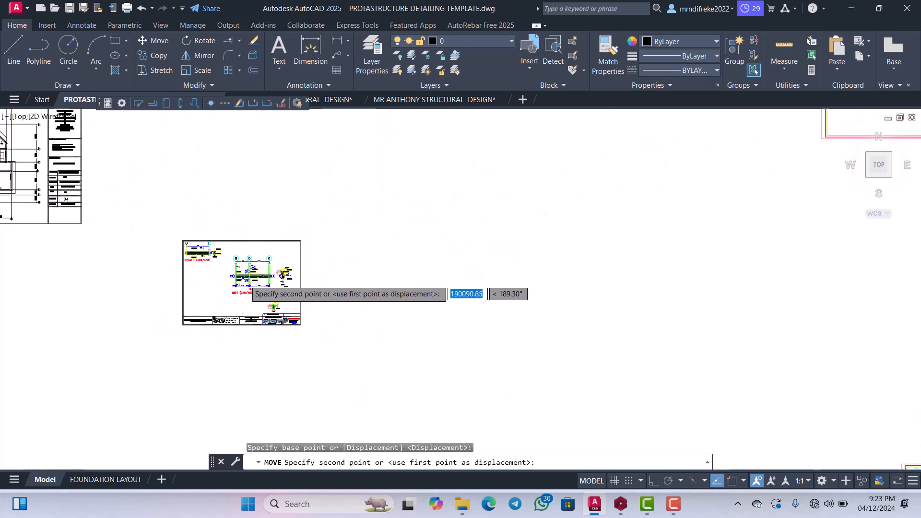
scroll(247, 211, up, 4)
click(262, 183)
scroll(370, 226, down, 4)
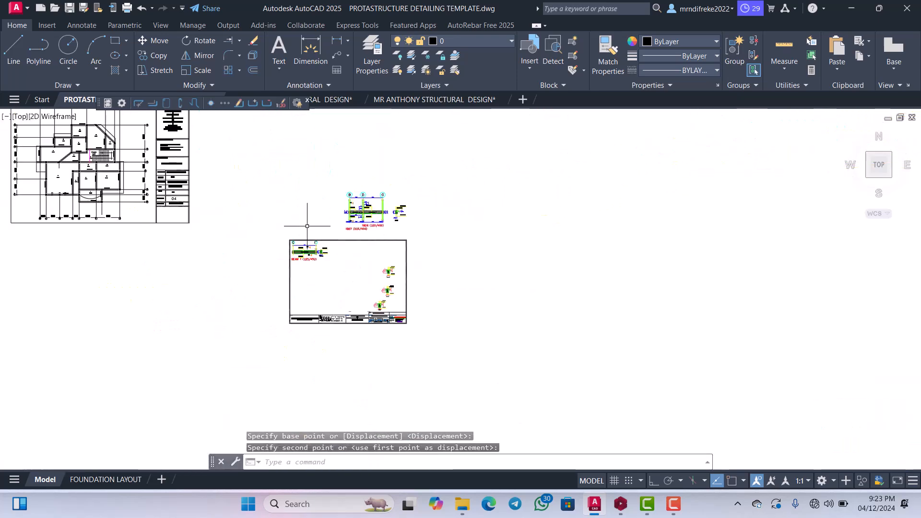
Turn on Ortho and erase the green column lines above the beam at grid G of the 1B27/1B28 elevation.
scroll(380, 199, up, 6)
scroll(442, 216, up, 2)
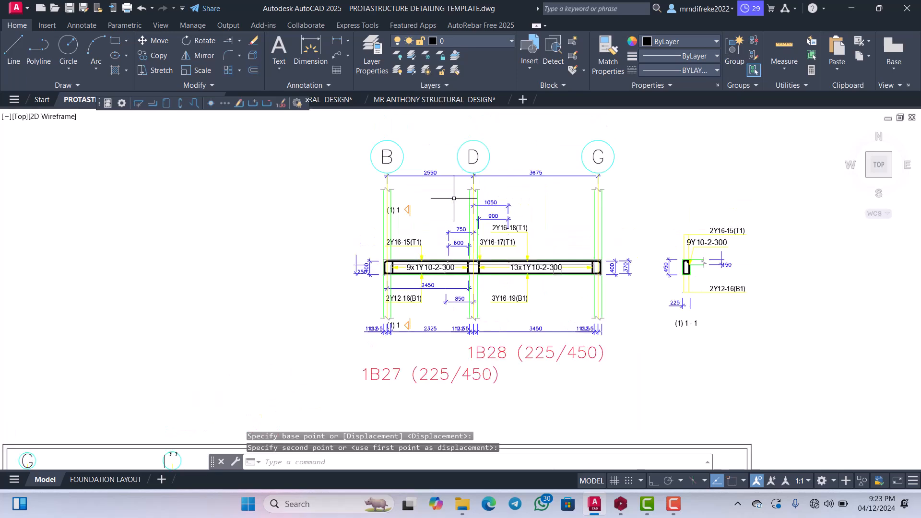
click(654, 480)
scroll(580, 218, up, 8)
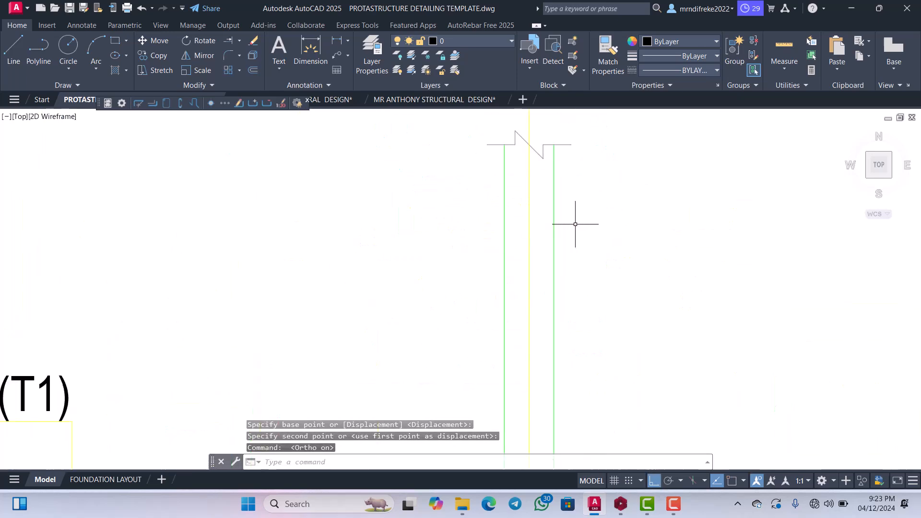
scroll(575, 224, up, 2)
click(571, 215)
click(523, 194)
key(Delete)
scroll(549, 202, down, 4)
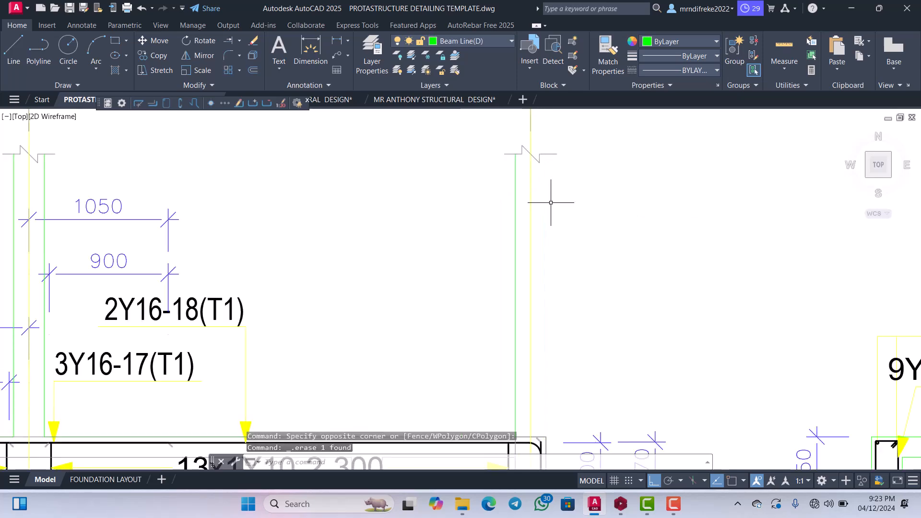
click(510, 221)
Erase the green column lines above the beam at grids D and B.
scroll(353, 227, up, 6)
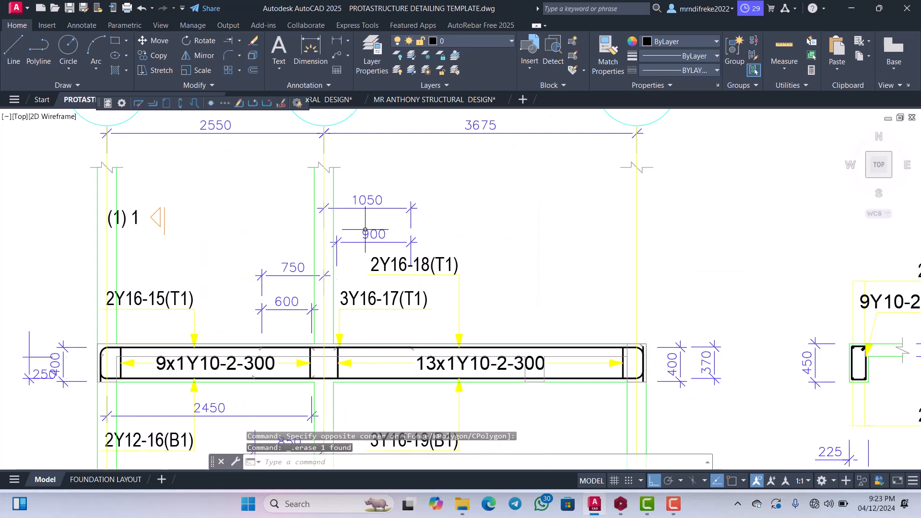
click(324, 206)
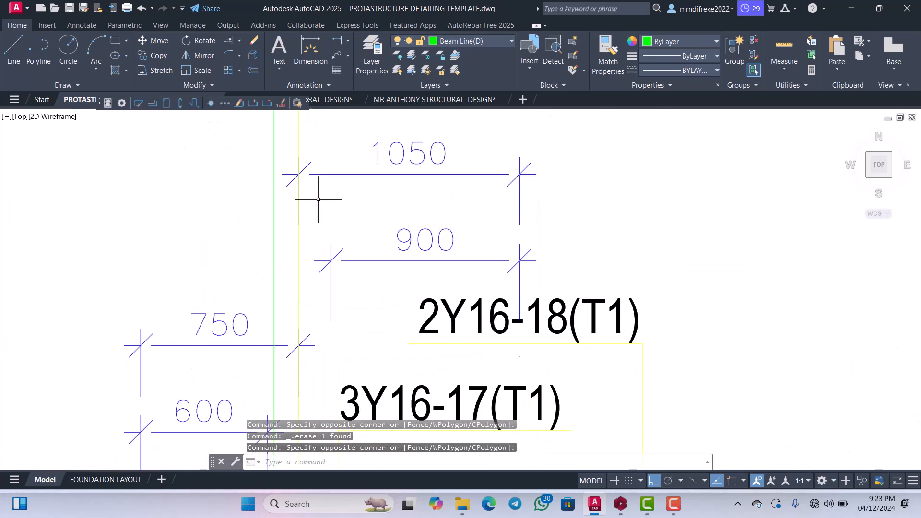
scroll(315, 240, down, 6)
scroll(315, 240, up, 4)
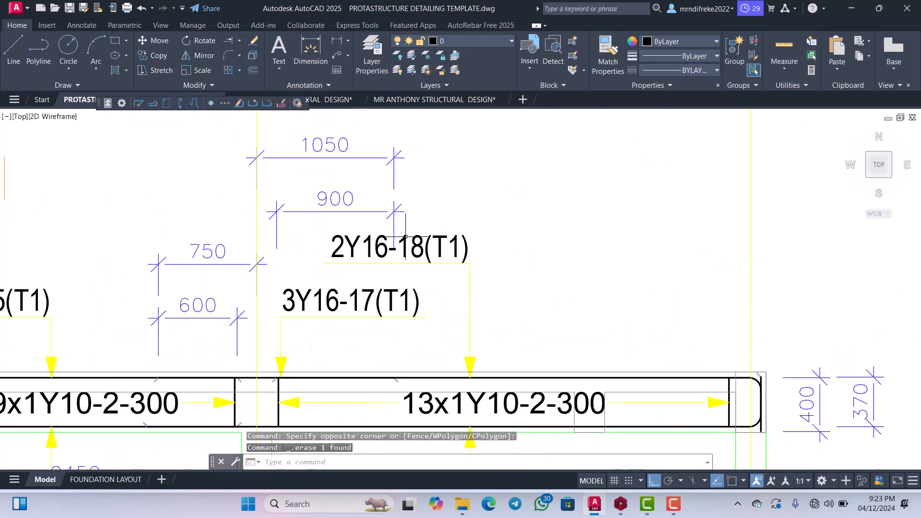
scroll(314, 240, down, 4)
scroll(216, 233, up, 6)
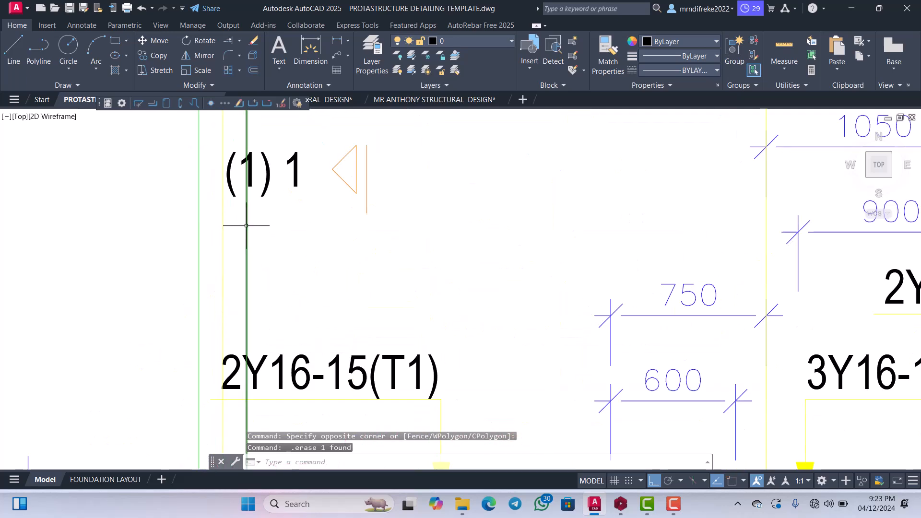
click(246, 226)
click(398, 215)
click(194, 233)
key(Delete)
scroll(338, 232, down, 8)
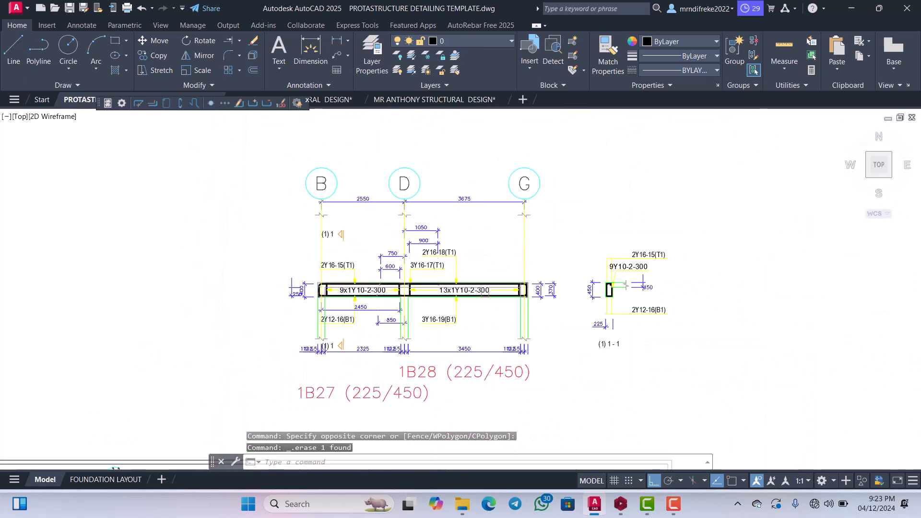
Move grid bubbles B, D and G, their 2550 and 3675 dimensions and the three upper break lines about 1276 mm straight down towards the beam.
scroll(347, 227, up, 4)
scroll(379, 228, down, 4)
scroll(428, 261, up, 4)
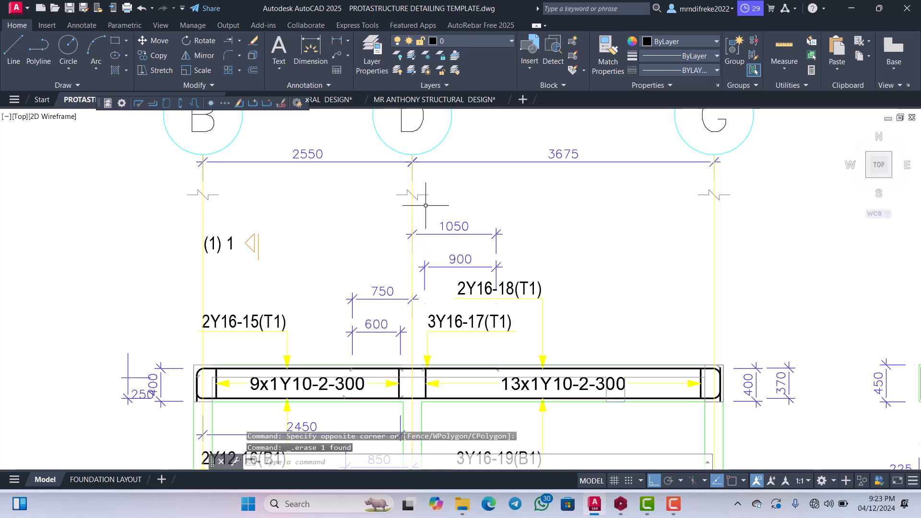
scroll(426, 205, down, 3)
scroll(504, 206, up, 3)
scroll(705, 197, up, 5)
click(698, 208)
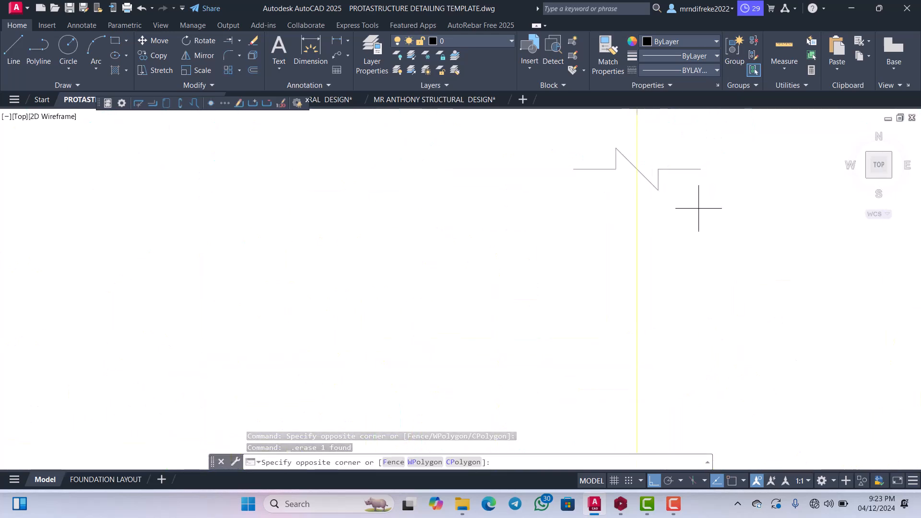
click(650, 155)
scroll(643, 163, down, 5)
scroll(439, 203, up, 3)
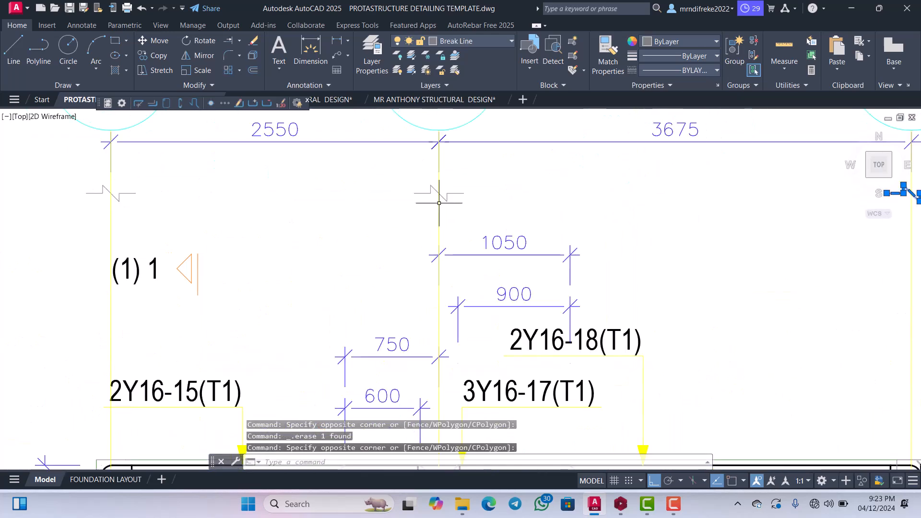
scroll(450, 202, up, 4)
click(476, 218)
click(446, 165)
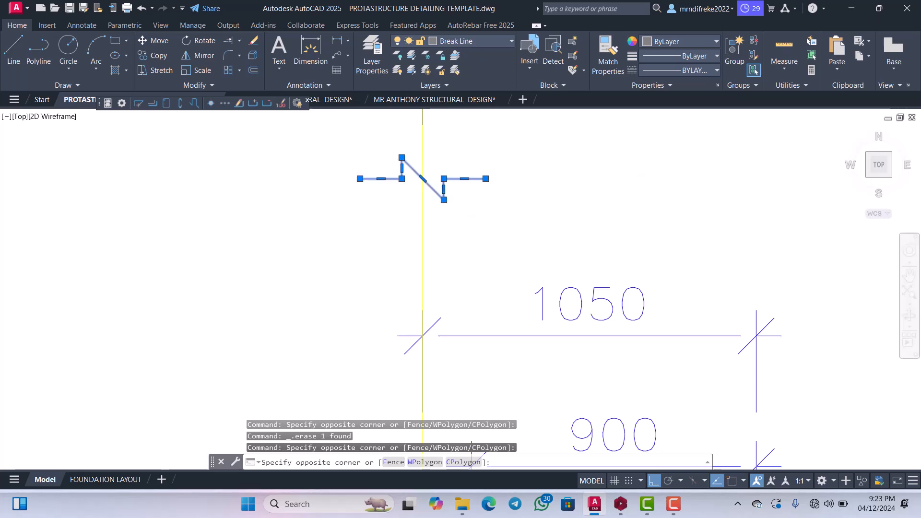
scroll(434, 238, down, 6)
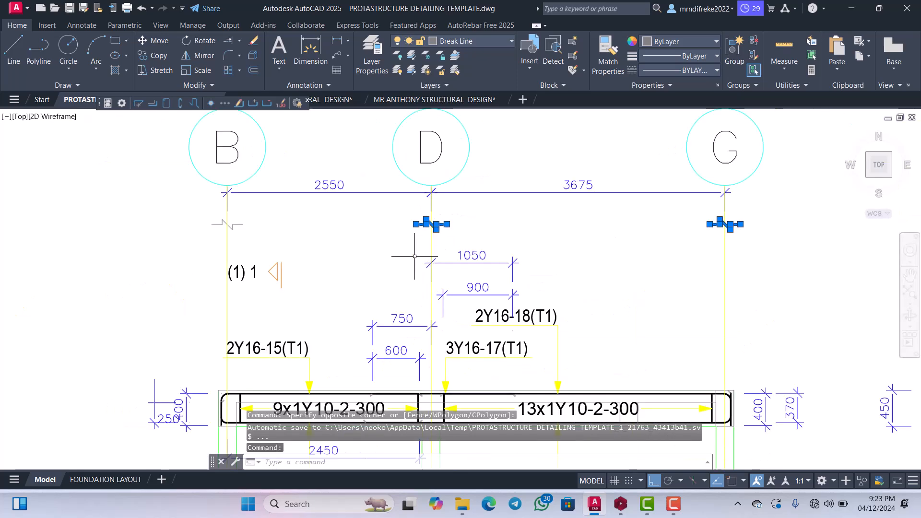
scroll(272, 236, up, 2)
scroll(212, 227, up, 6)
click(314, 214)
click(210, 178)
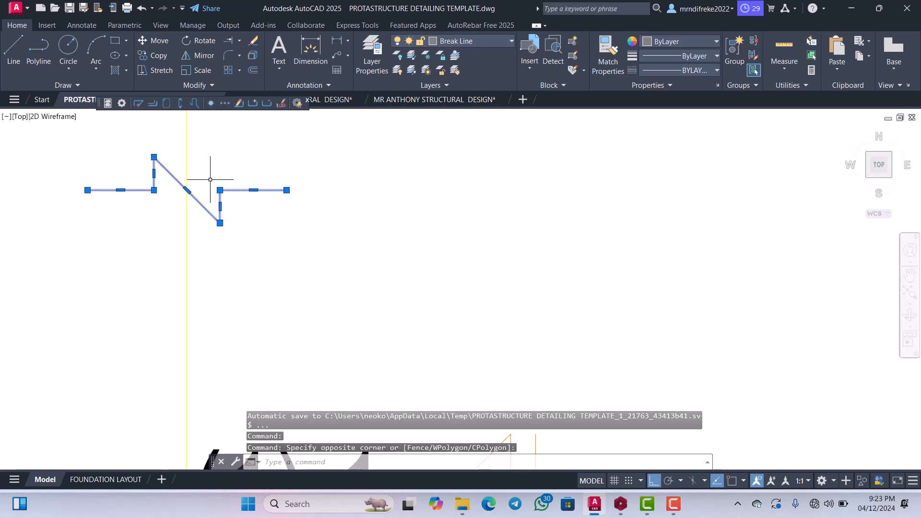
scroll(280, 227, down, 6)
scroll(293, 201, down, 4)
scroll(312, 192, up, 4)
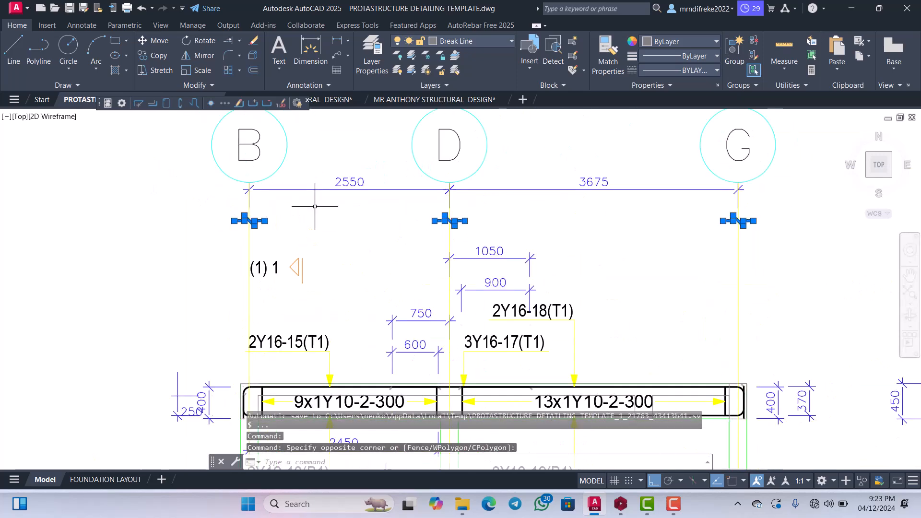
click(313, 166)
click(152, 143)
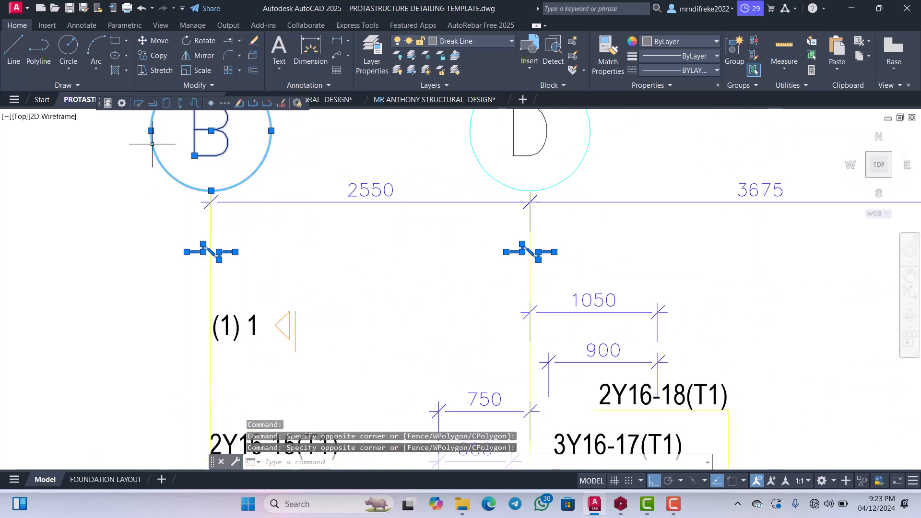
click(357, 228)
click(336, 176)
scroll(336, 210, down, 6)
scroll(425, 195, up, 4)
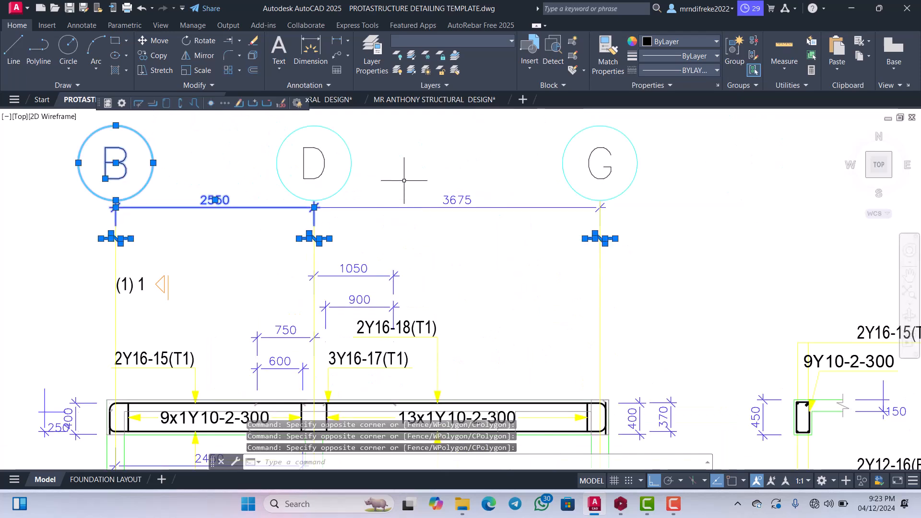
click(403, 179)
click(295, 159)
click(565, 206)
click(450, 185)
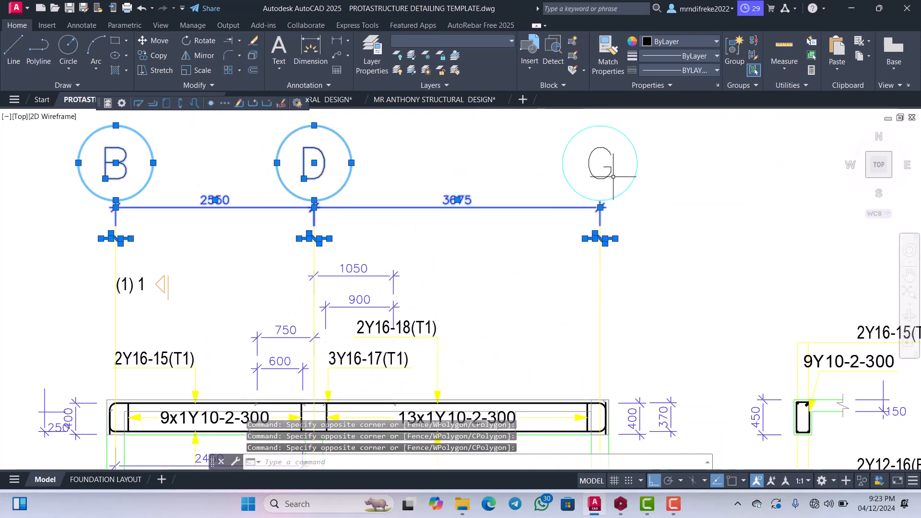
click(682, 129)
click(554, 178)
scroll(554, 176, down, 4)
right_click(543, 201)
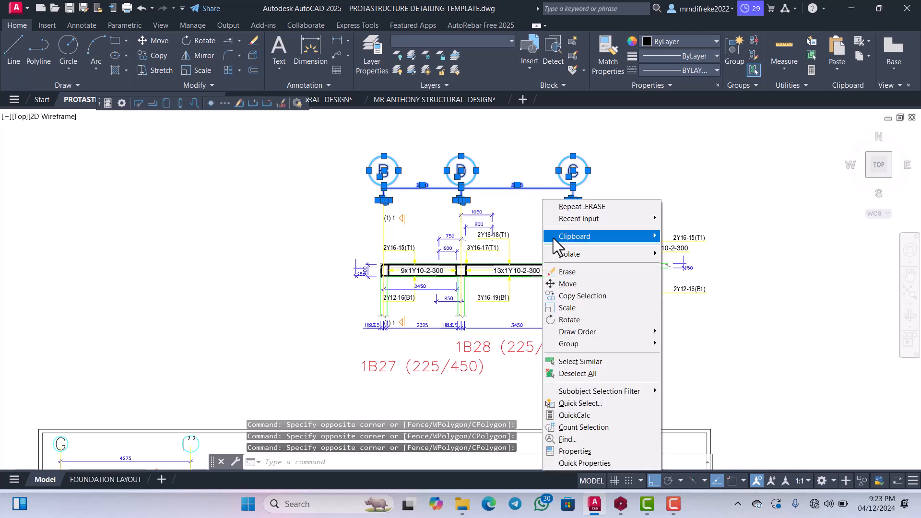
click(567, 283)
click(551, 225)
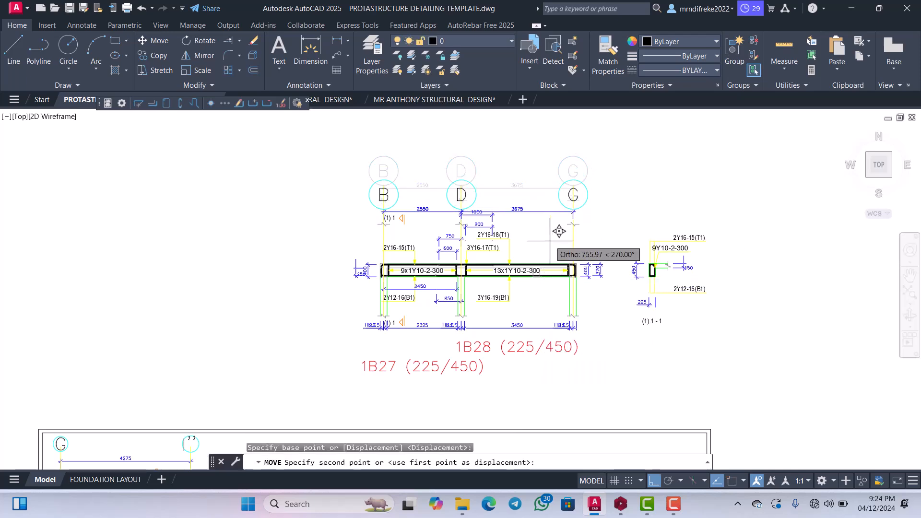
scroll(549, 257, up, 3)
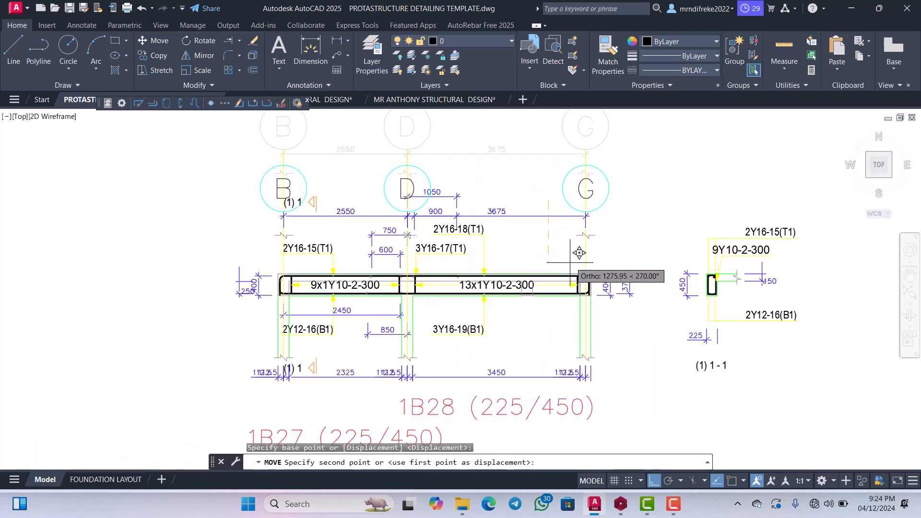
click(569, 263)
Trim the yellow axis lines of the 1B27/1B28 elevation where they run into grid bubbles B and D.
scroll(534, 232, down, 2)
scroll(505, 214, up, 2)
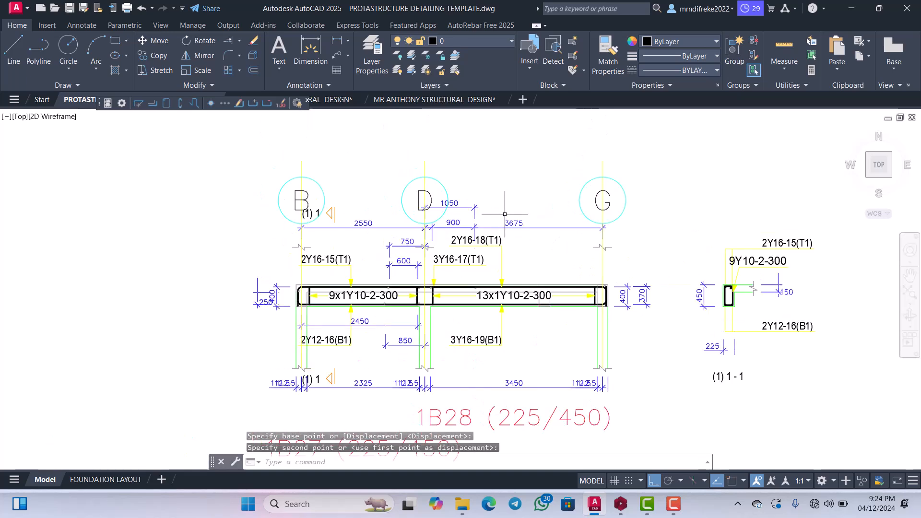
text(tr)
key(Return)
scroll(432, 231, up, 4)
scroll(428, 230, up, 2)
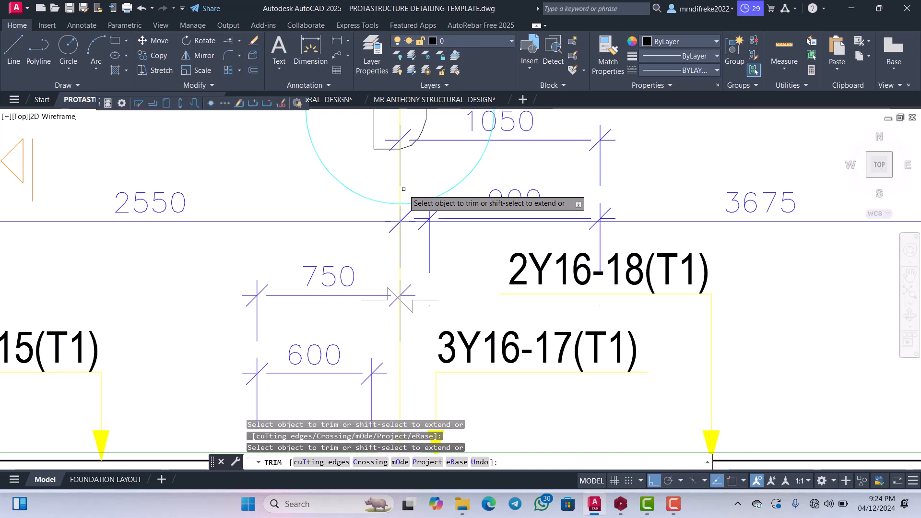
scroll(422, 199, down, 6)
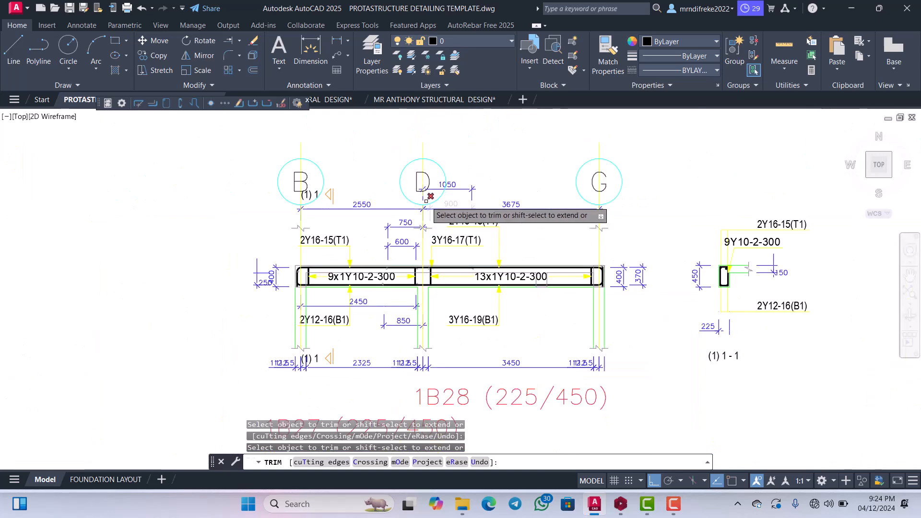
scroll(424, 196, up, 2)
scroll(422, 195, down, 2)
scroll(303, 214, up, 8)
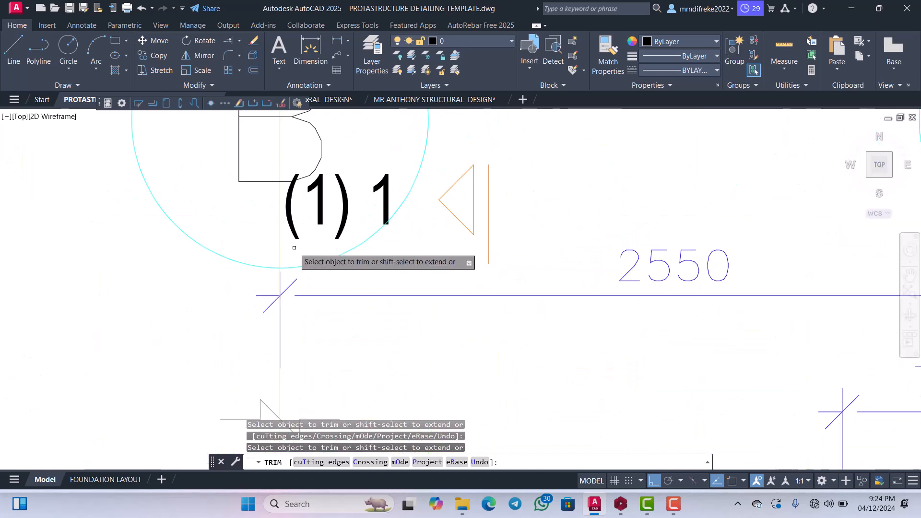
drag(293, 249, 264, 242)
scroll(291, 245, down, 8)
scroll(401, 259, up, 2)
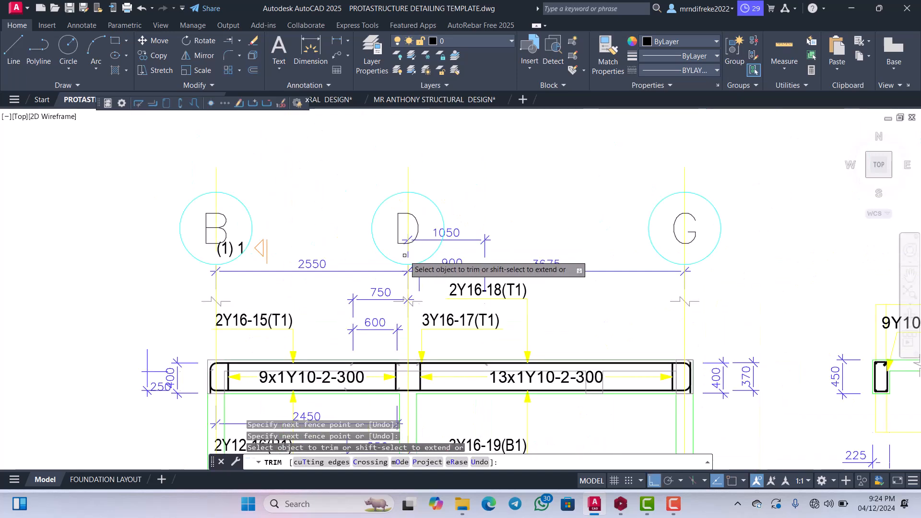
scroll(410, 265, up, 10)
drag(411, 263, 389, 247)
scroll(390, 247, down, 8)
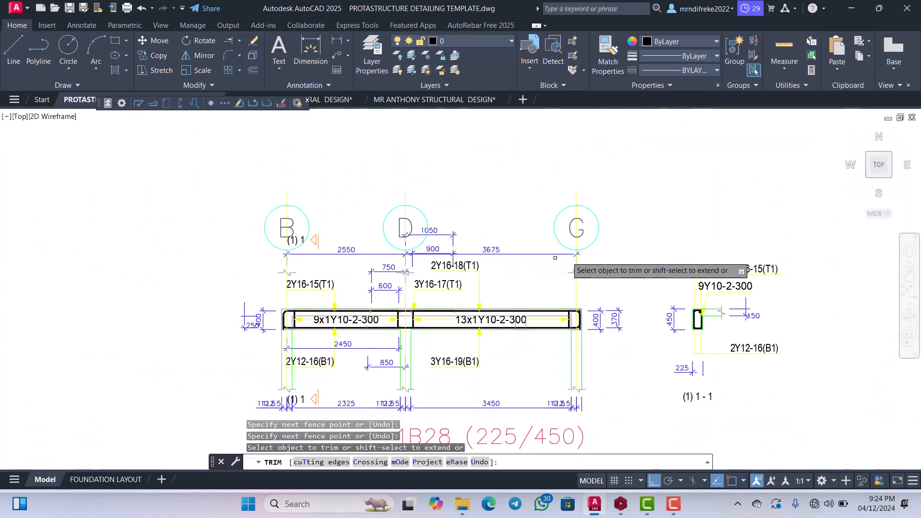
scroll(568, 259, up, 8)
scroll(538, 221, down, 7)
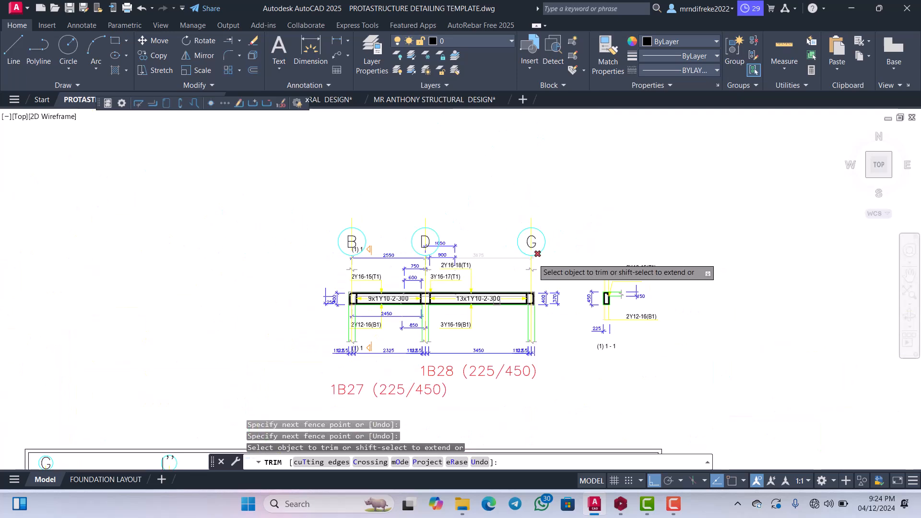
key(Escape)
Erase the leftover axis line pieces running through and above grid bubbles G, D and B.
scroll(537, 221, up, 3)
click(538, 238)
click(512, 222)
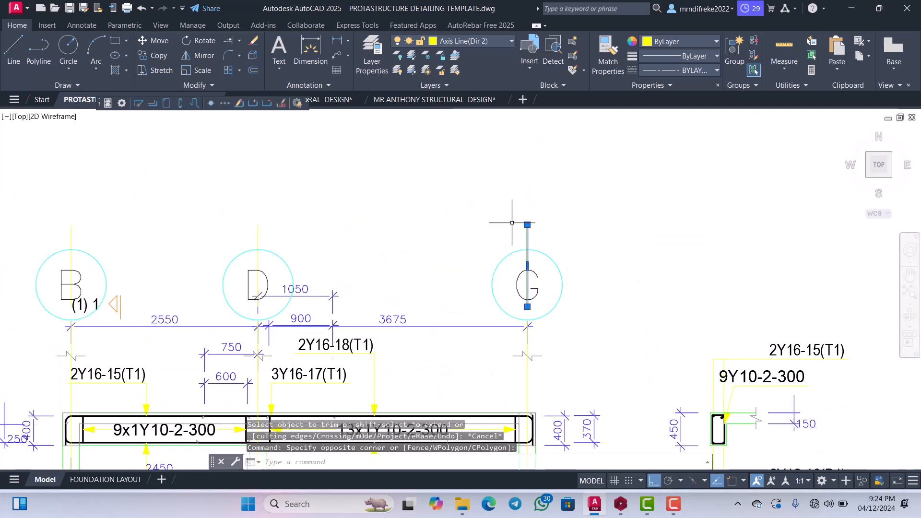
key(Delete)
scroll(273, 226, up, 4)
scroll(412, 223, down, 6)
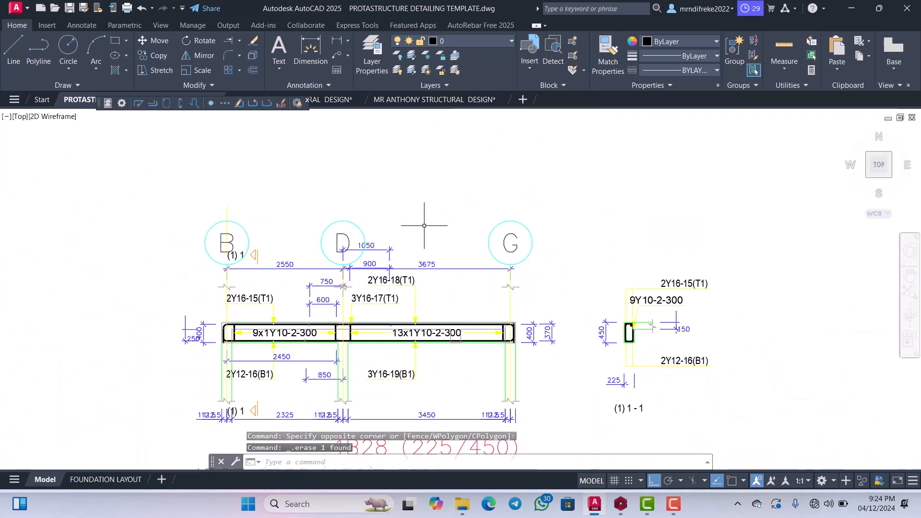
scroll(304, 201, up, 5)
click(314, 194)
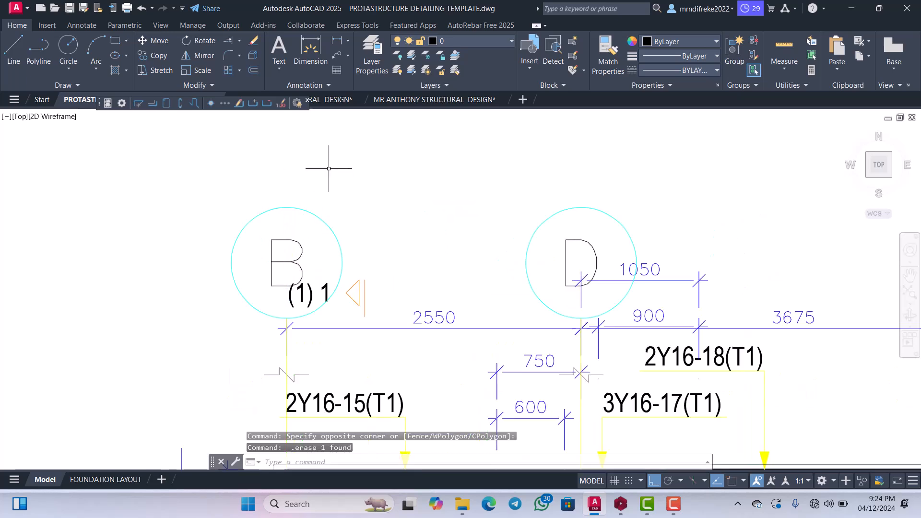
Move the upper (1) 1 section mark with its arrow horizontally out of bubble B to just left of bubble D.
scroll(350, 222, up, 4)
click(343, 203)
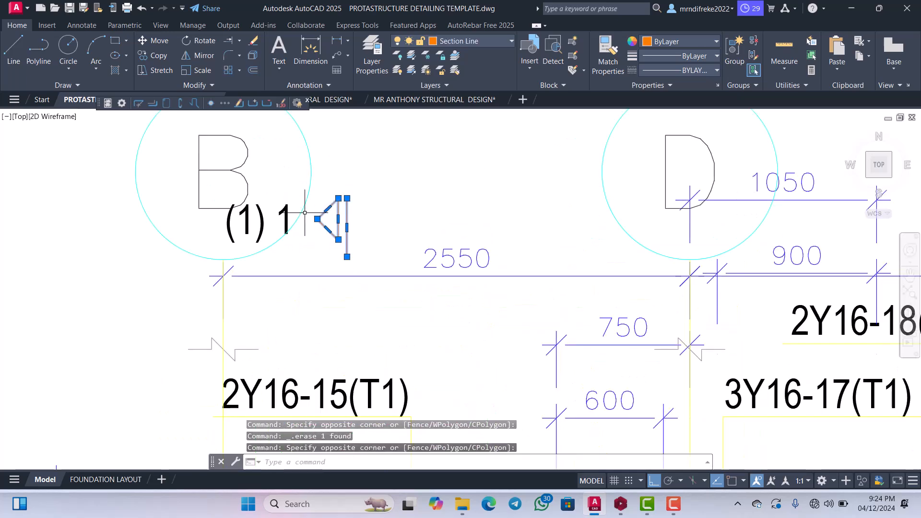
scroll(286, 213, up, 3)
click(250, 263)
scroll(269, 184, down, 4)
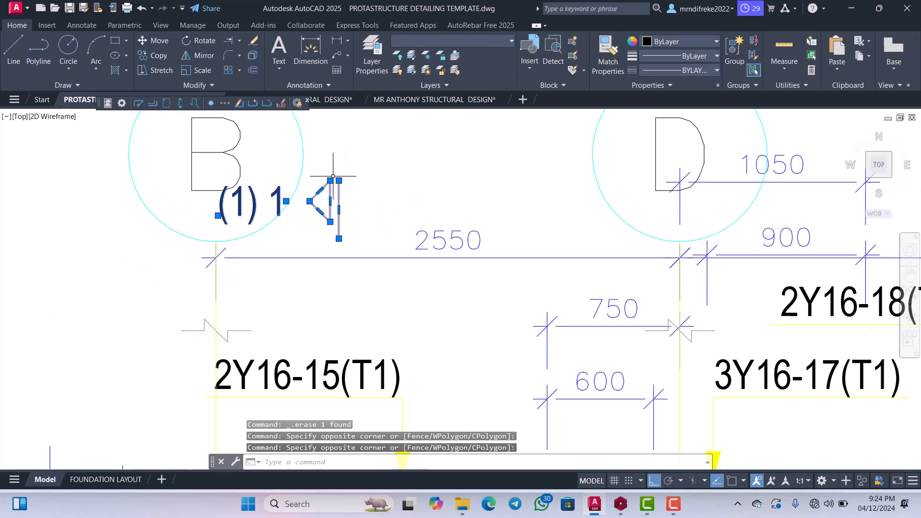
right_click(333, 178)
click(355, 262)
click(362, 254)
scroll(440, 262, down, 2)
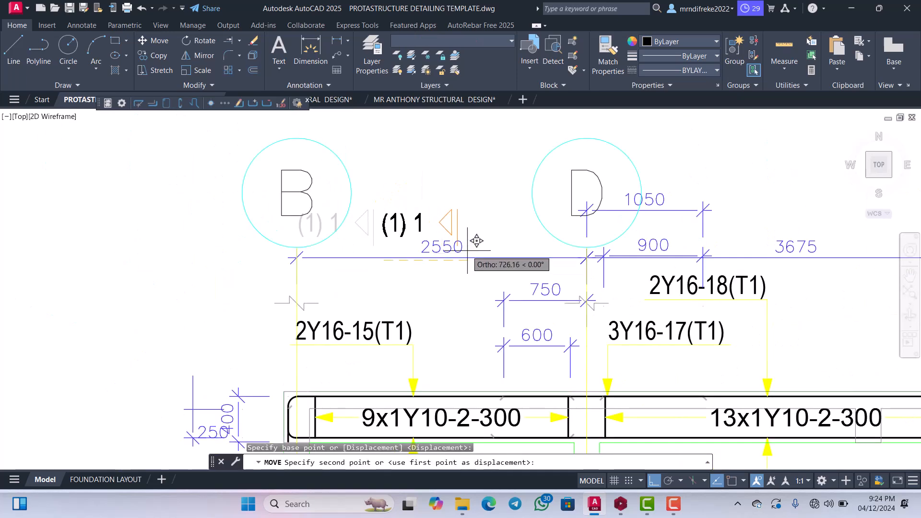
click(547, 221)
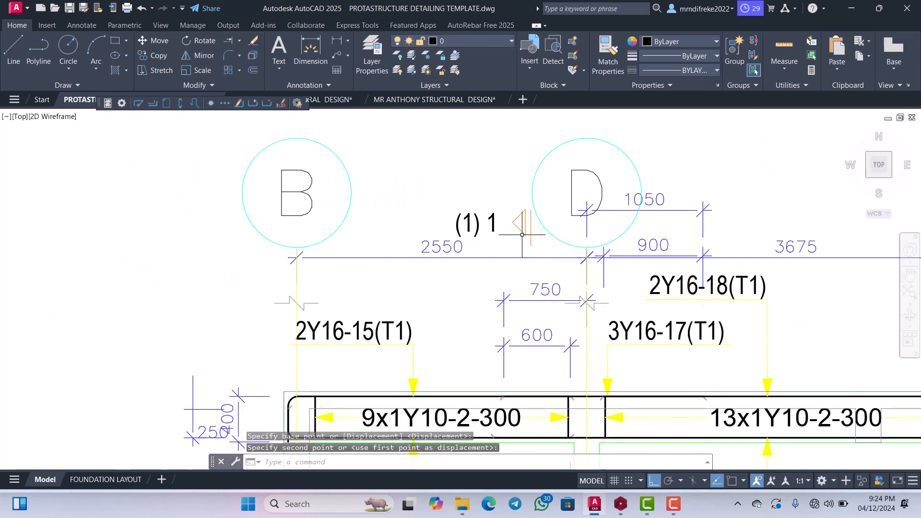
Examine the stirrup labels, top bar labels 3Y16-17(T1) and 2Y16-18(T1), and nearby dimensions along the 1B27/1B28 beam.
scroll(360, 191, down, 2)
scroll(592, 246, up, 2)
middle_drag(541, 327, 555, 279)
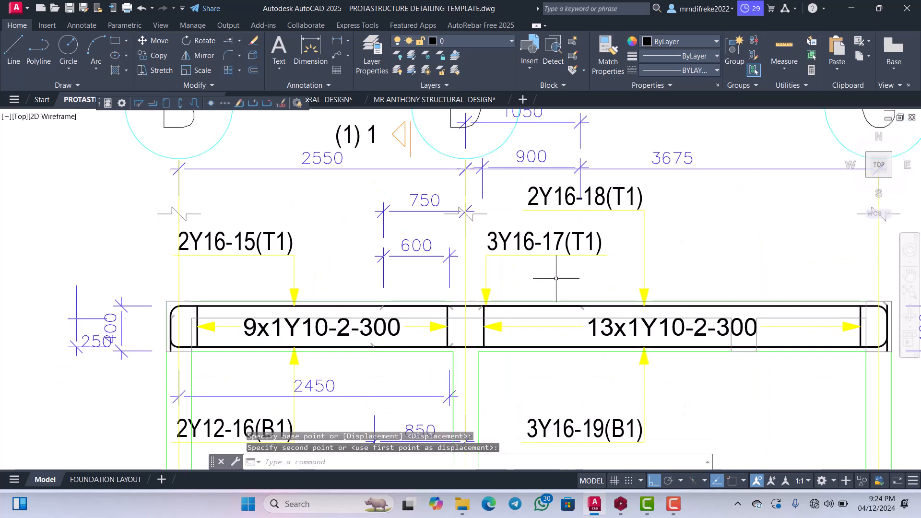
scroll(552, 276, down, 3)
scroll(566, 288, up, 4)
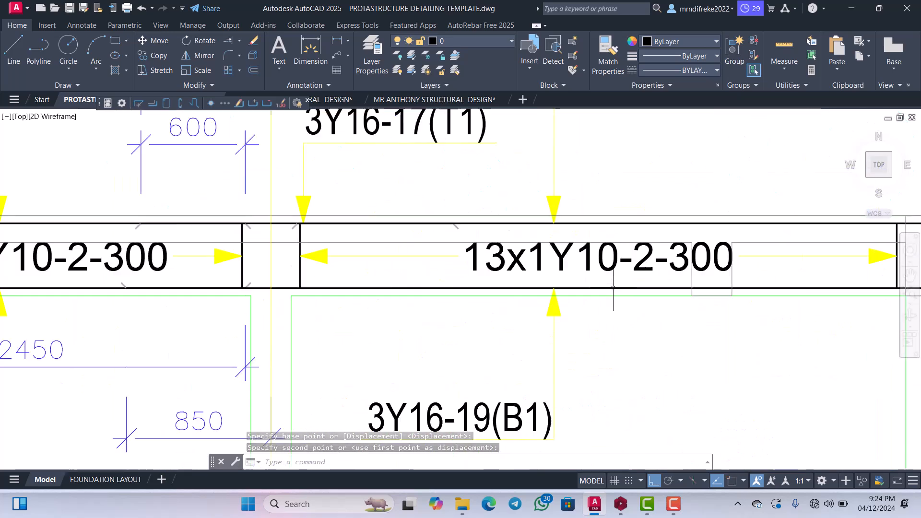
scroll(596, 308, down, 2)
scroll(536, 234, up, 2)
scroll(536, 235, down, 3)
scroll(509, 258, up, 3)
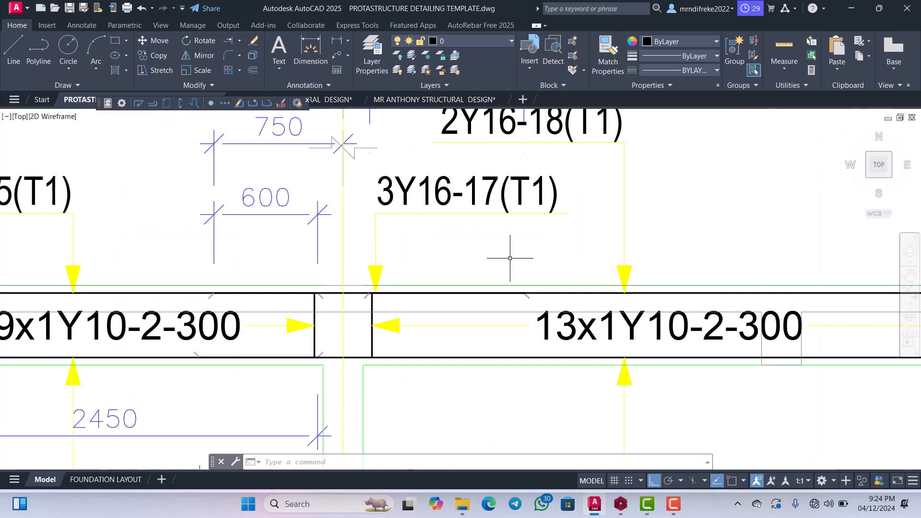
scroll(409, 262, down, 2)
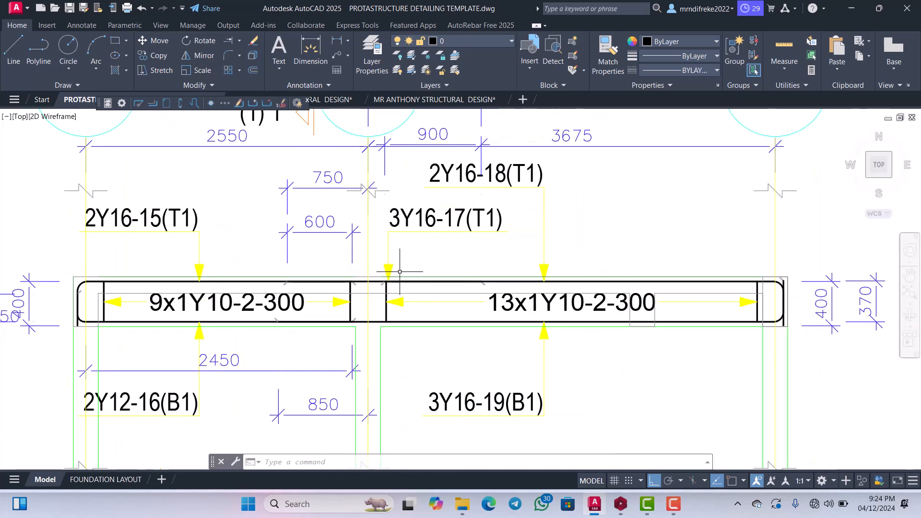
scroll(400, 271, up, 2)
scroll(388, 268, up, 2)
scroll(448, 279, down, 2)
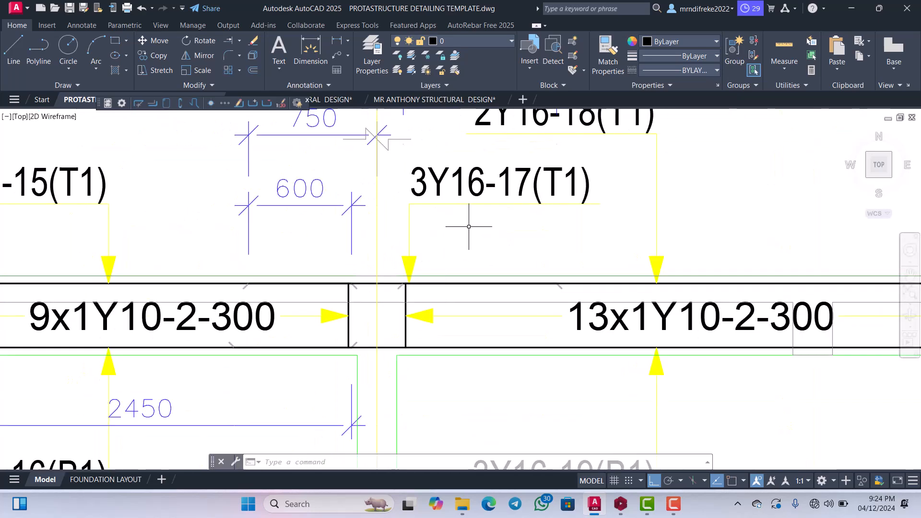
scroll(468, 226, down, 2)
scroll(475, 235, up, 2)
scroll(486, 245, down, 4)
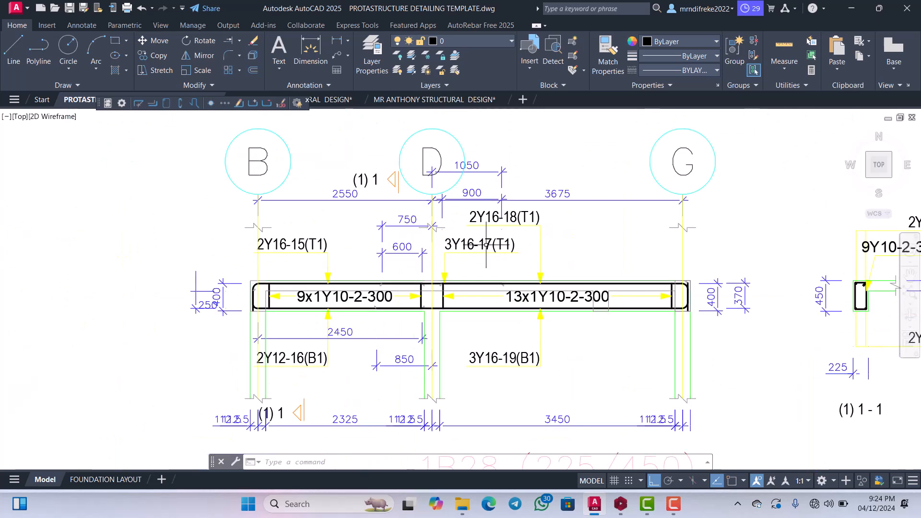
scroll(486, 244, up, 3)
scroll(494, 237, down, 3)
scroll(571, 297, up, 3)
scroll(580, 299, down, 3)
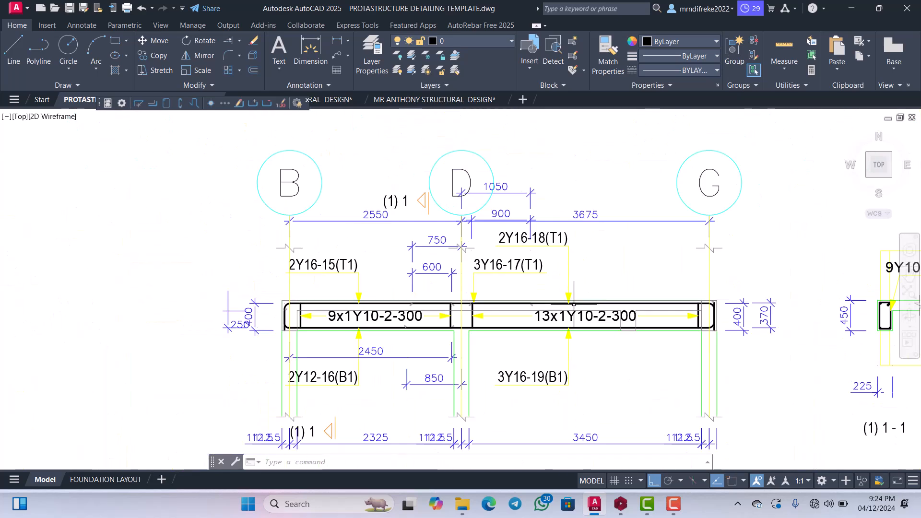
scroll(545, 231, up, 2)
scroll(540, 257, up, 3)
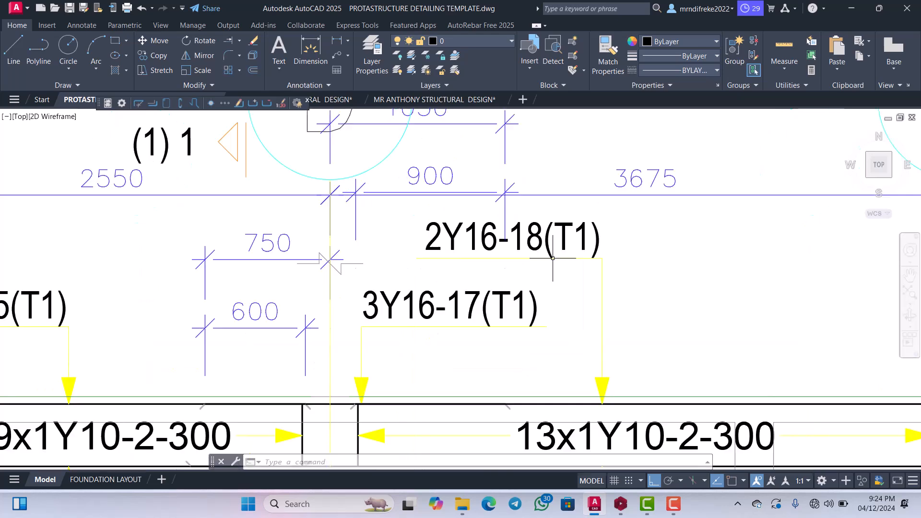
scroll(542, 244, down, 3)
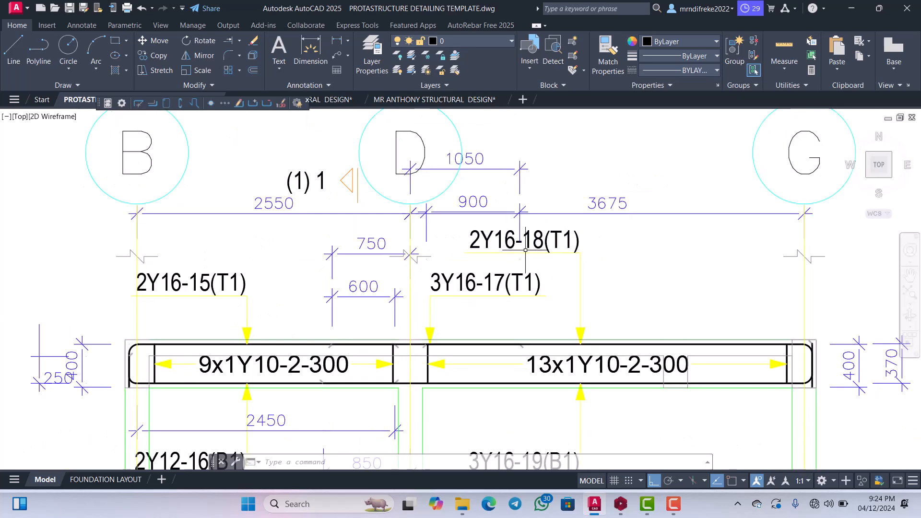
scroll(525, 250, up, 3)
scroll(545, 250, down, 3)
scroll(545, 250, up, 4)
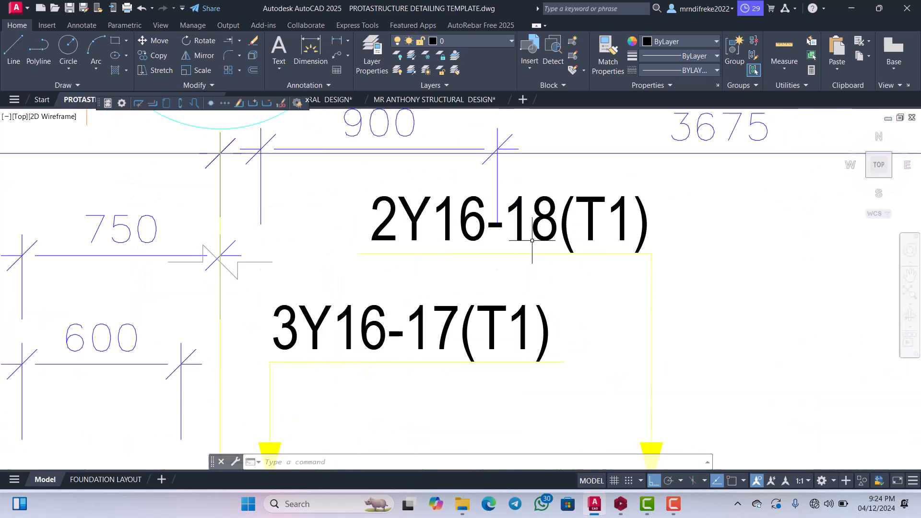
scroll(532, 222, down, 3)
scroll(517, 283, up, 2)
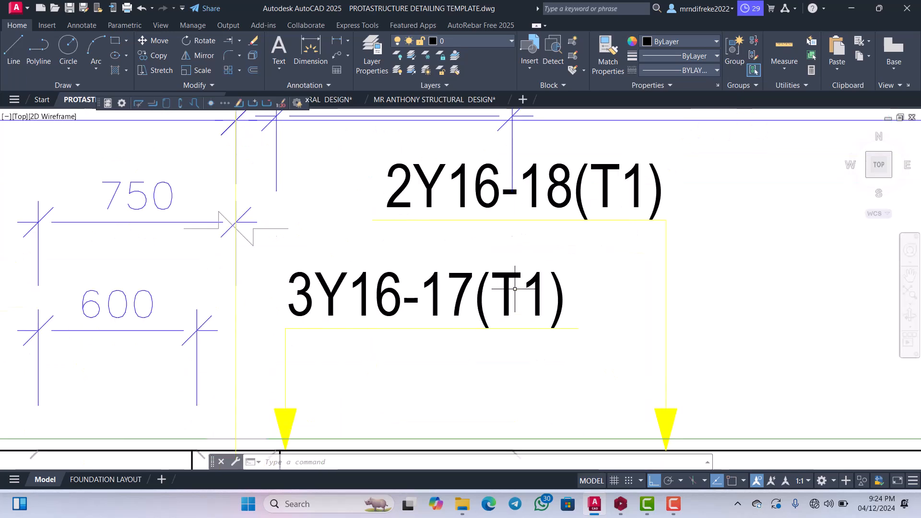
scroll(518, 280, down, 5)
scroll(455, 273, up, 4)
scroll(461, 271, down, 2)
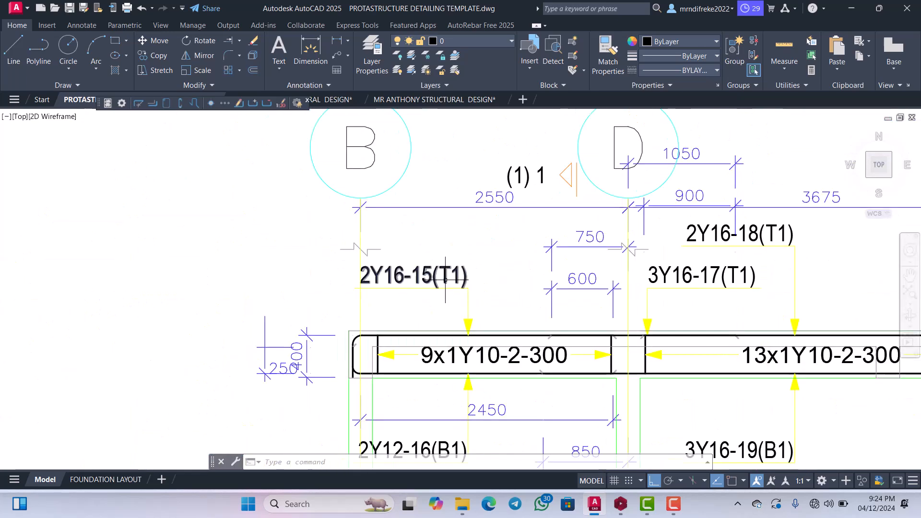
Move the 2Y16-15(T1) label with its leader and arrowhead horizontally right, clear of the axis line at grid B.
scroll(465, 316, up, 4)
scroll(453, 288, down, 2)
scroll(435, 267, up, 2)
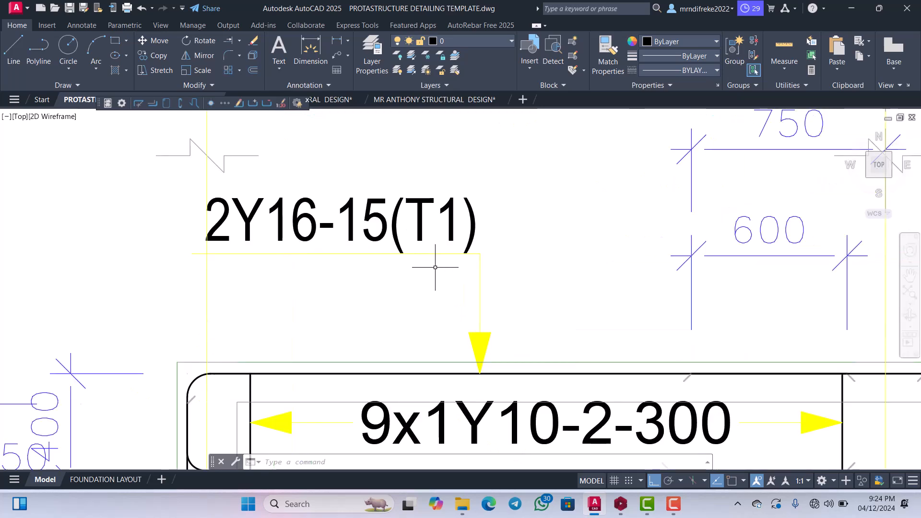
click(494, 282)
click(456, 243)
scroll(448, 230, down, 3)
scroll(434, 250, up, 5)
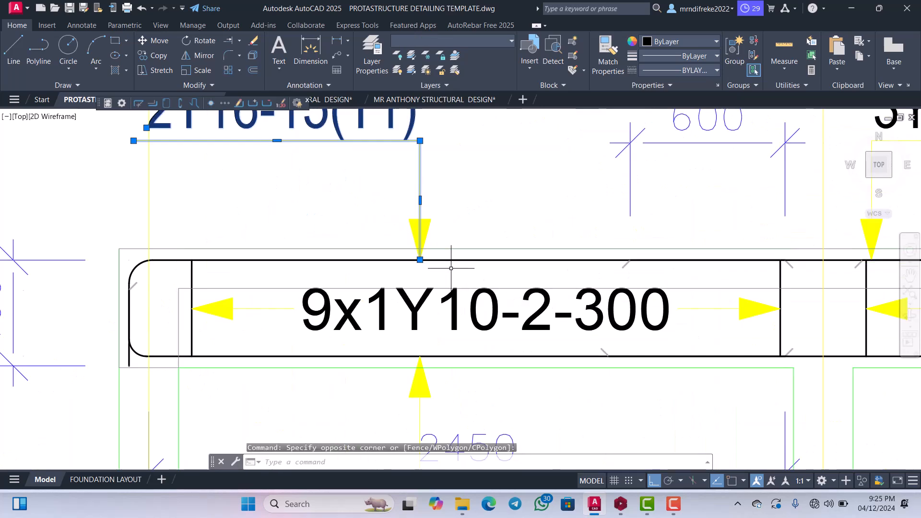
scroll(438, 234, down, 3)
right_click(432, 182)
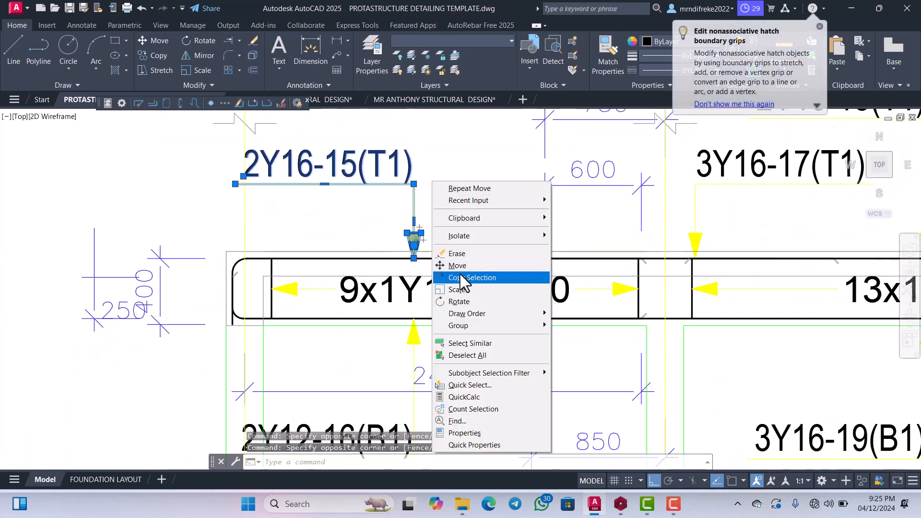
click(458, 267)
click(458, 265)
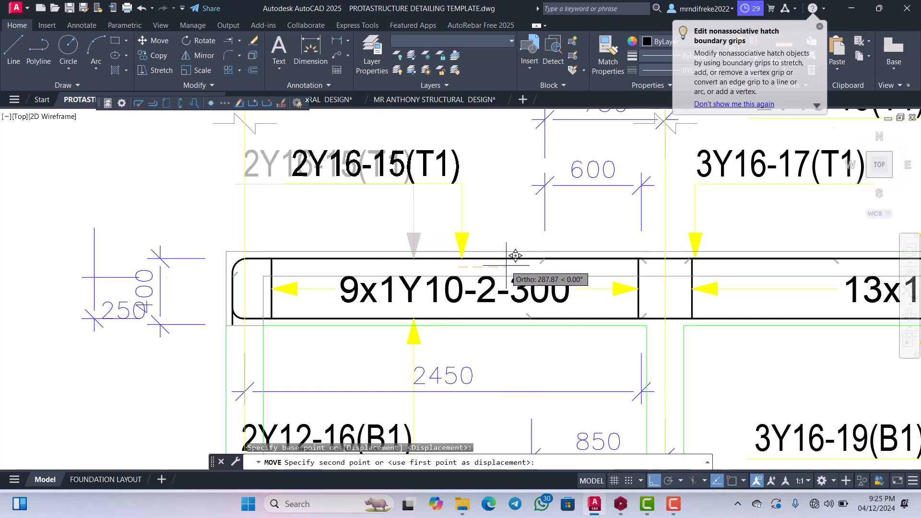
click(529, 255)
Examine the bottom bar labels, supports and dimensions beneath the beam between grids B and G.
scroll(479, 288, down, 5)
scroll(477, 329, up, 3)
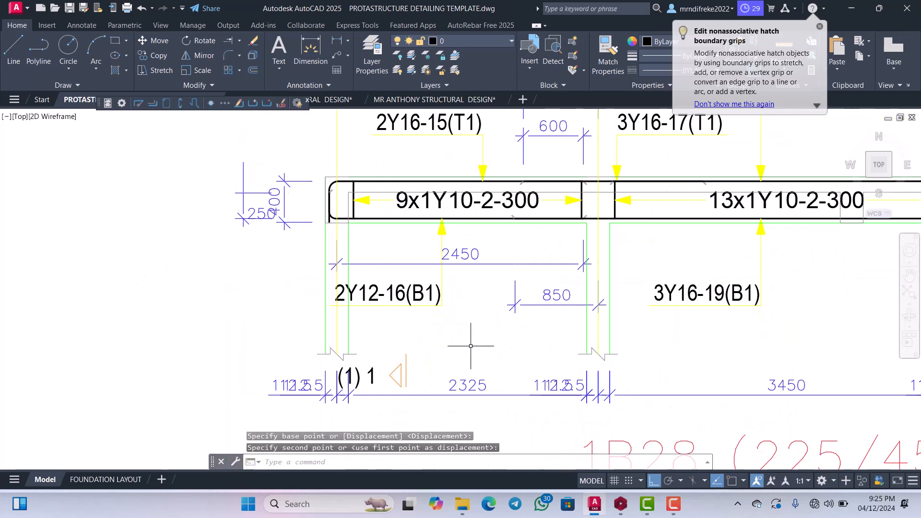
scroll(472, 306, down, 2)
scroll(556, 314, up, 4)
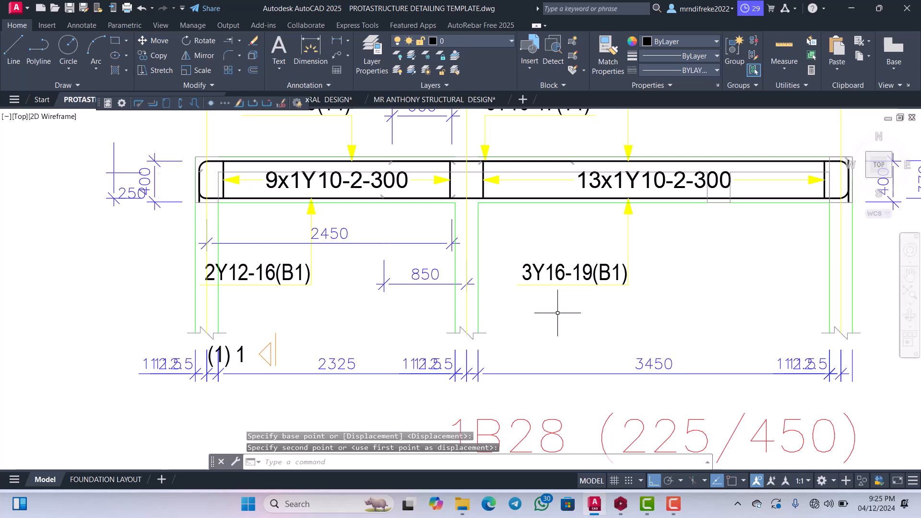
scroll(512, 316, down, 4)
scroll(590, 307, up, 4)
scroll(602, 222, down, 4)
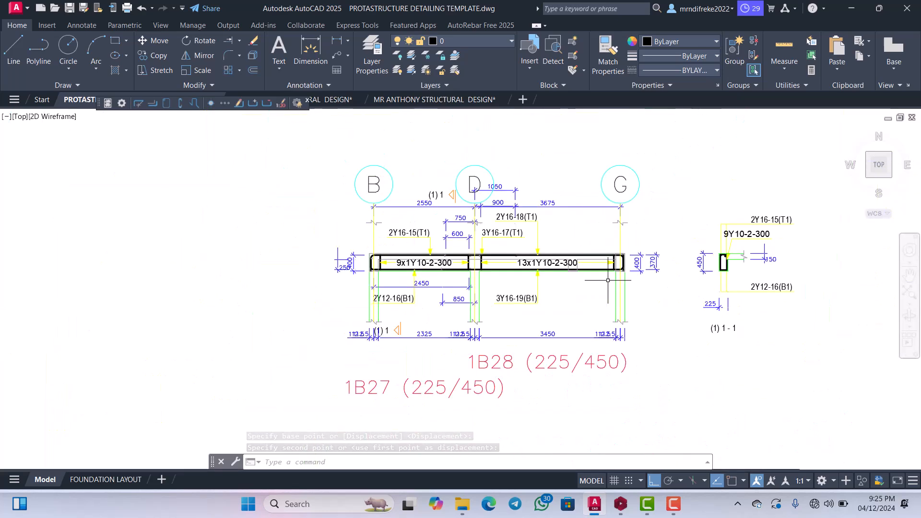
Move the three lower column break lines at grids B, D and G straight up about 914 mm, closer to the beam.
scroll(634, 340, up, 5)
scroll(634, 341, up, 4)
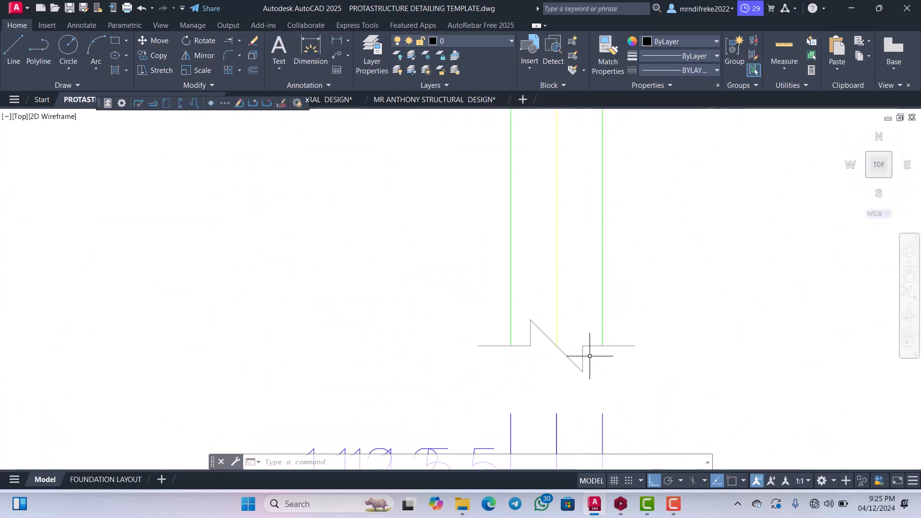
click(583, 343)
scroll(587, 329, down, 4)
scroll(336, 343, up, 5)
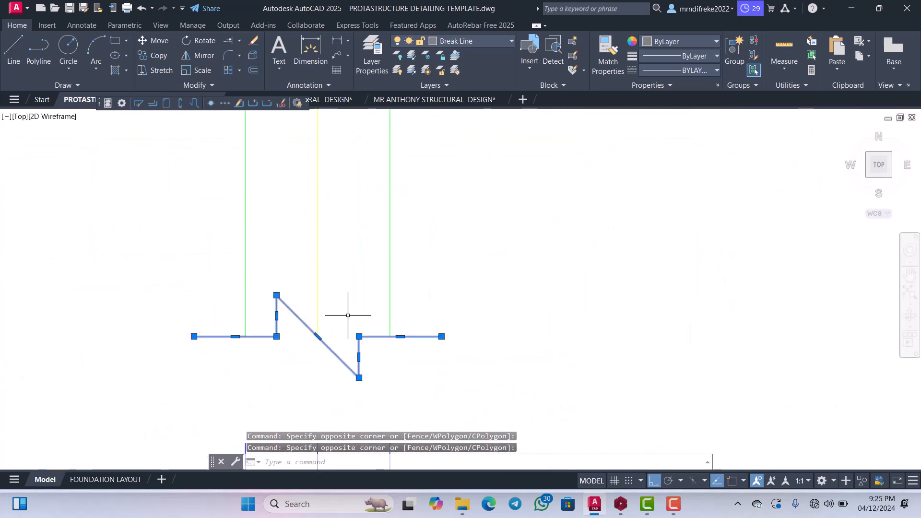
scroll(354, 312, down, 5)
scroll(104, 329, up, 5)
scroll(267, 308, down, 1)
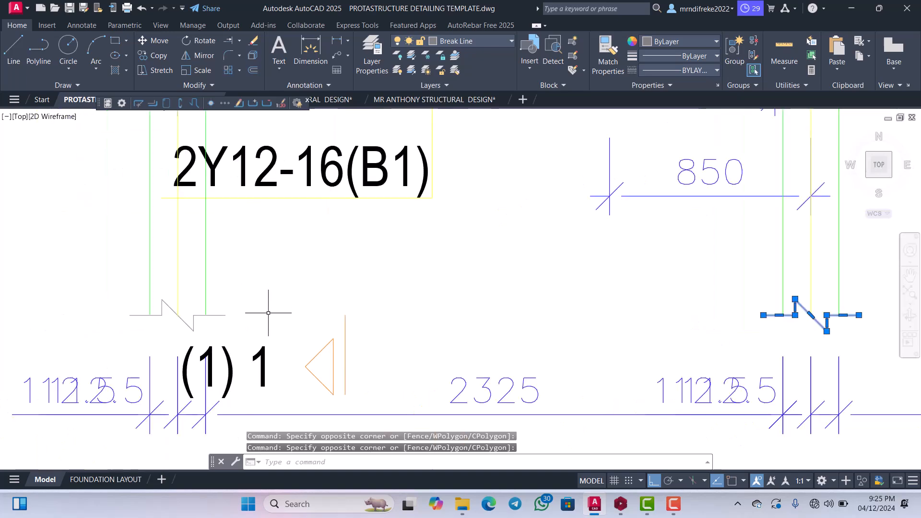
scroll(190, 318, up, 4)
scroll(202, 294, down, 6)
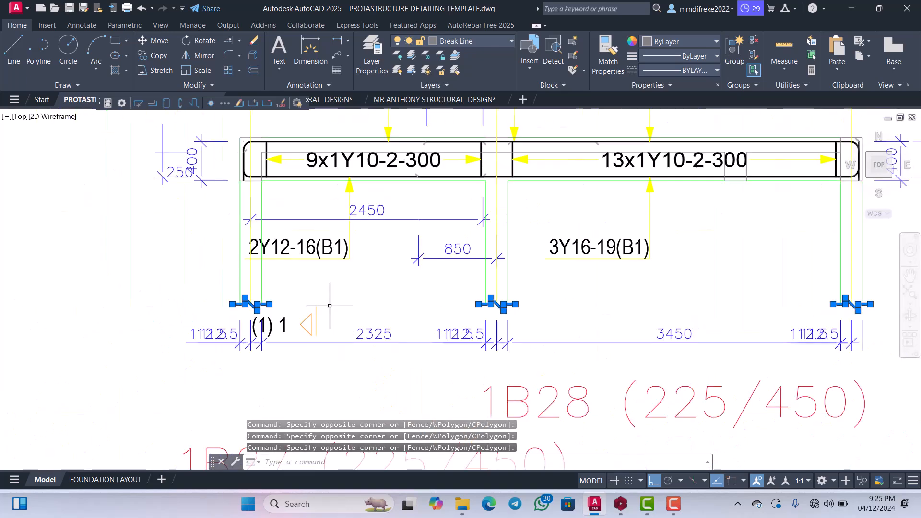
scroll(410, 267, up, 3)
scroll(410, 268, up, 4)
right_click(472, 269)
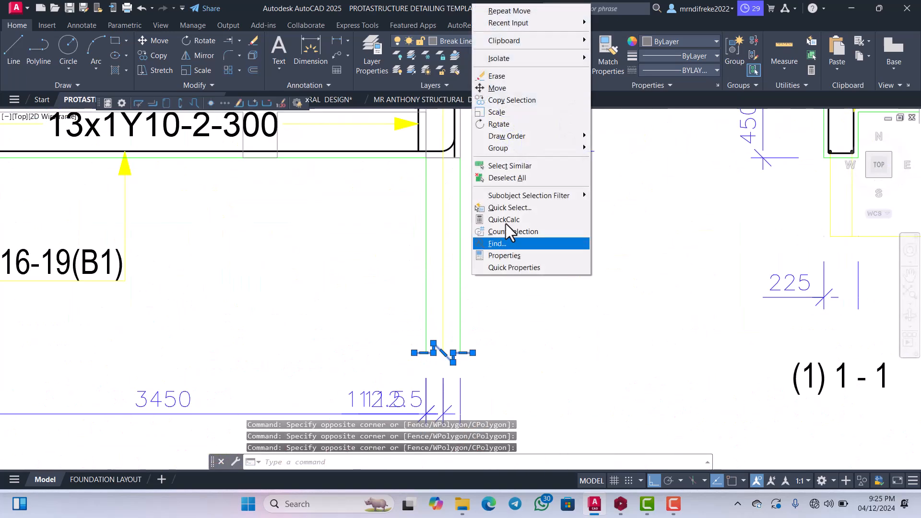
click(497, 88)
click(489, 311)
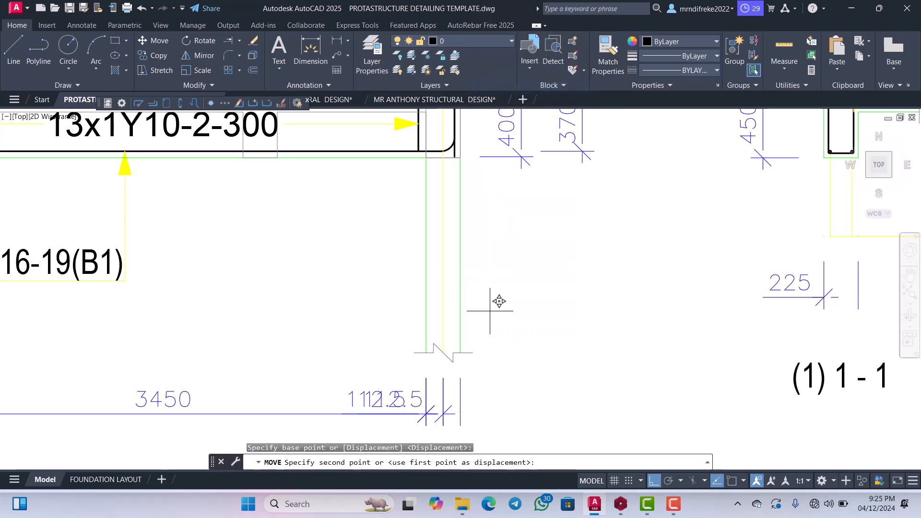
click(502, 161)
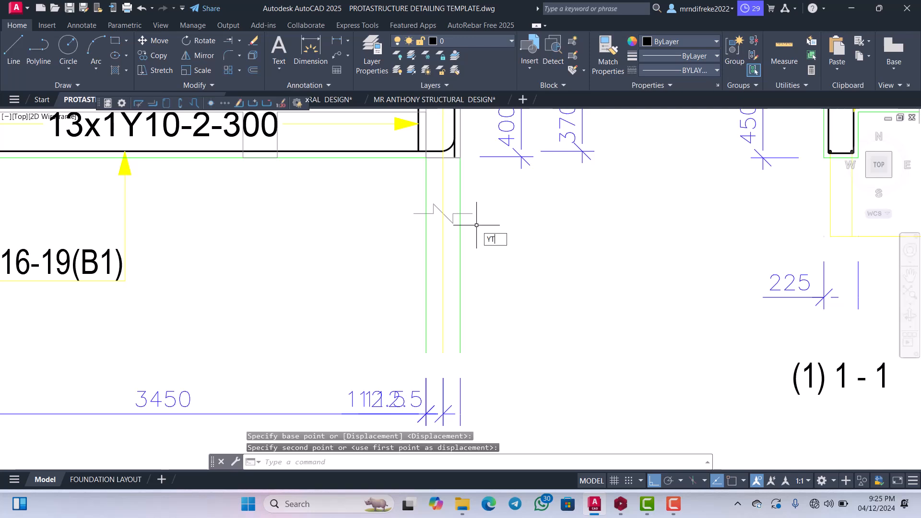
Trim the column edges and axis lines below the raised break lines at grids G and D.
text(YT)
key(Return)
key(Escape)
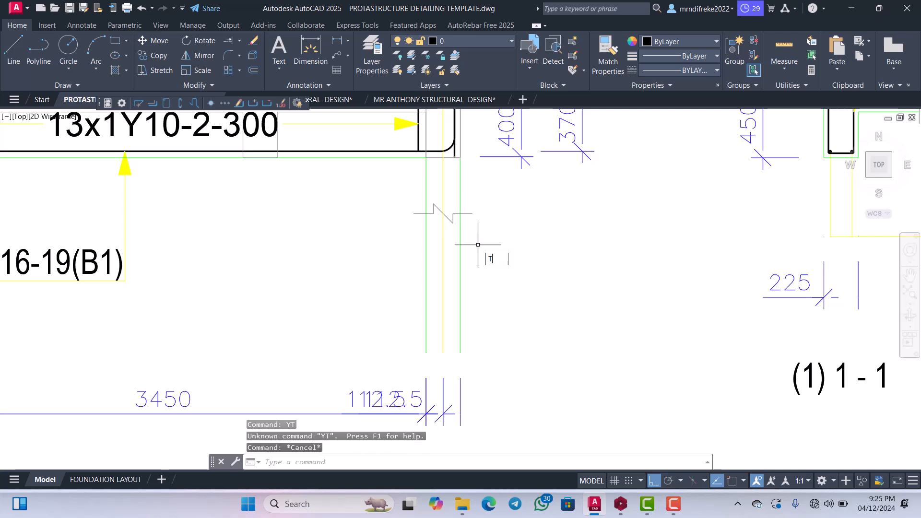
key(Return)
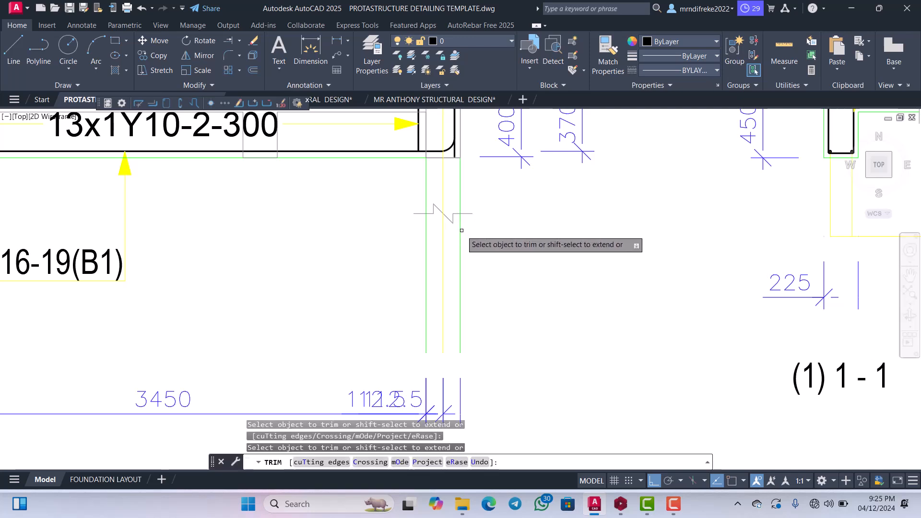
mouse_move(431, 243)
mouse_down()
mouse_move(411, 243)
mouse_move(430, 251)
mouse_up()
scroll(499, 255, down, 5)
scroll(347, 267, up, 5)
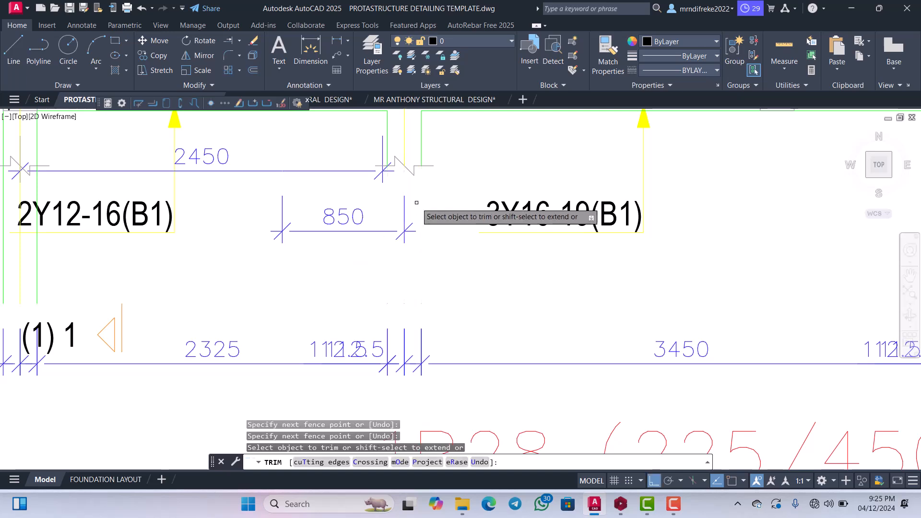
scroll(430, 203, up, 2)
scroll(427, 259, down, 7)
scroll(418, 261, up, 3)
scroll(331, 261, up, 3)
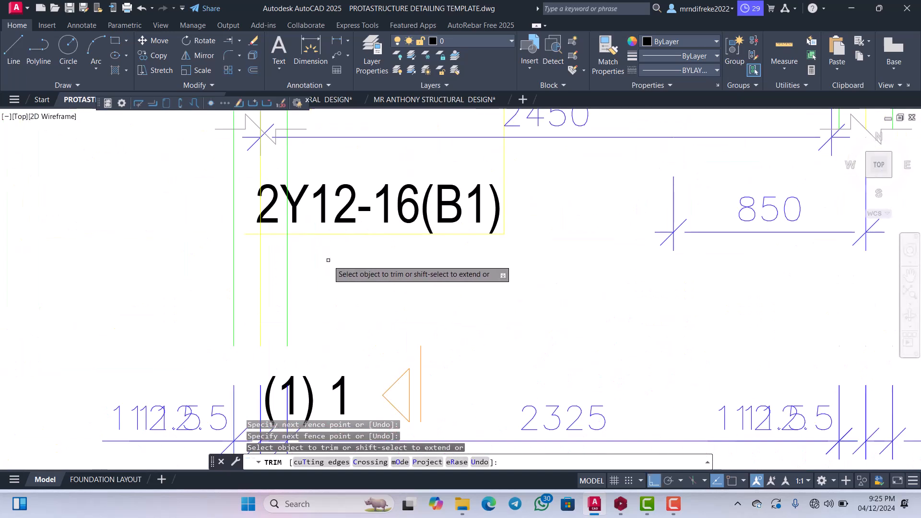
Trim the column edges and axis line below the raised break line at grid B, around the 2Y12-16(B1) label.
drag(317, 262, 234, 260)
scroll(349, 259, down, 5)
scroll(338, 240, up, 5)
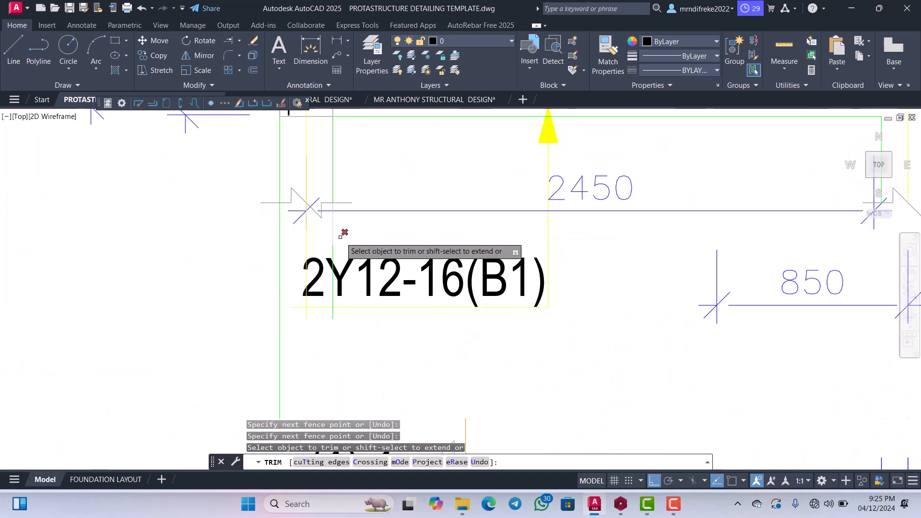
drag(340, 235, 267, 237)
scroll(328, 258, down, 5)
scroll(330, 236, up, 5)
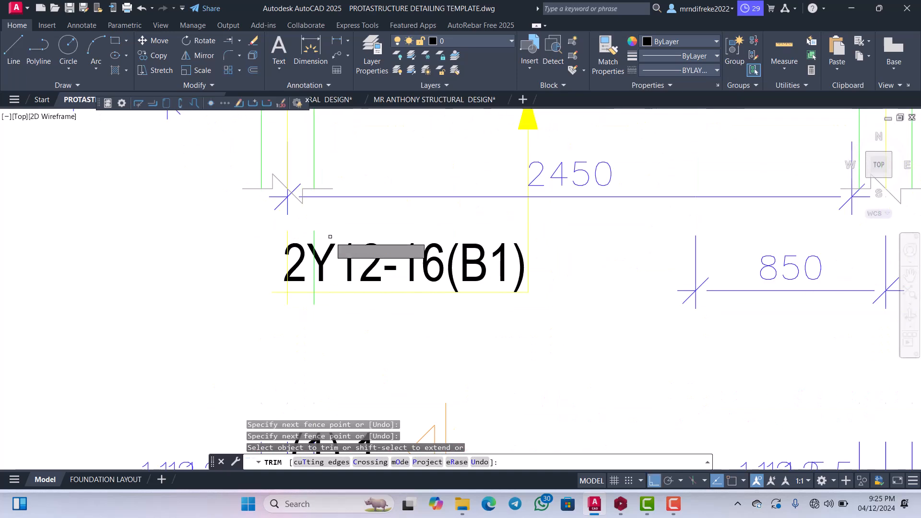
drag(331, 220, 268, 217)
scroll(346, 224, down, 5)
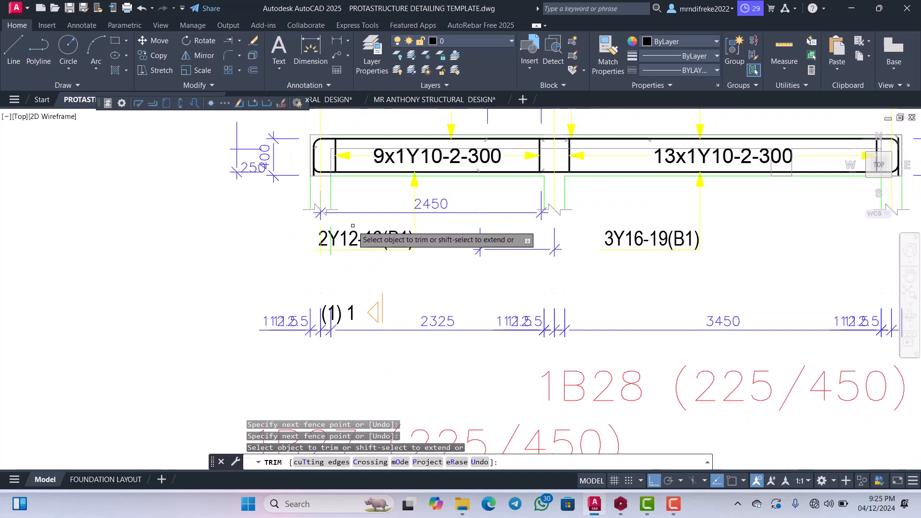
key(Escape)
Erase the two leftover line pieces running through the 2Y12-16(B1) label.
scroll(357, 234, up, 5)
scroll(356, 233, down, 4)
scroll(329, 236, up, 7)
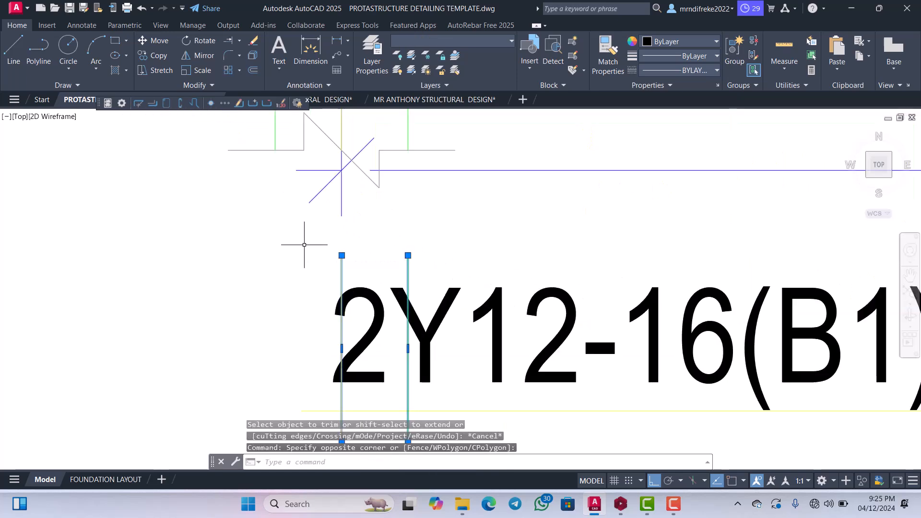
scroll(309, 243, down, 5)
scroll(380, 264, up, 3)
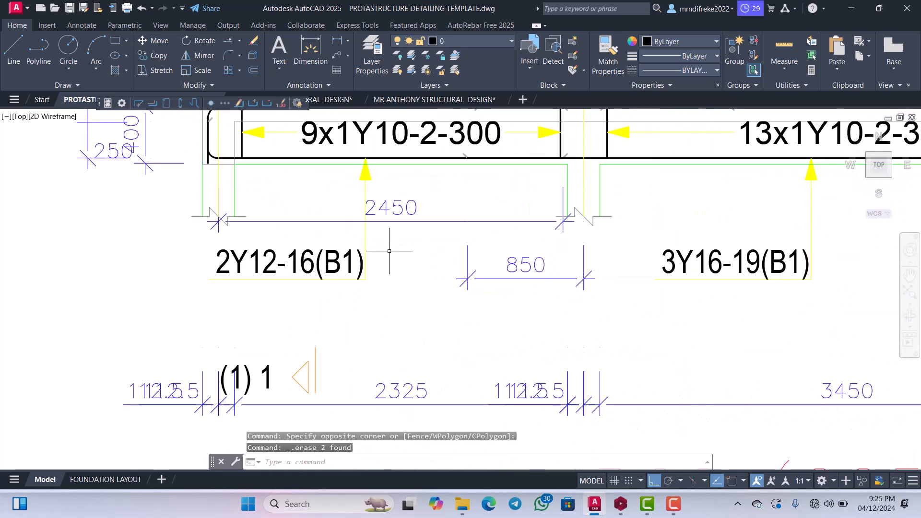
Erase the 2450 dimension below the span between grids B and D.
scroll(389, 251, down, 5)
scroll(414, 235, up, 3)
scroll(407, 247, down, 5)
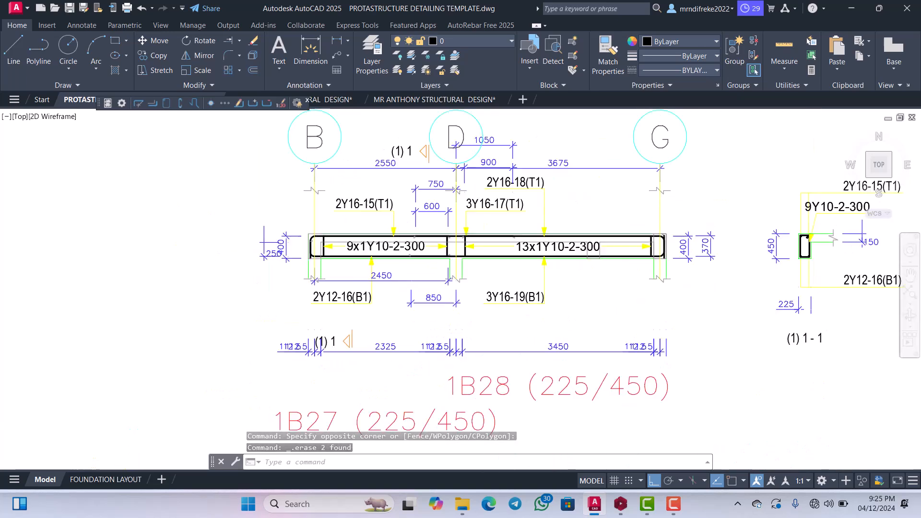
scroll(386, 272, up, 6)
click(378, 265)
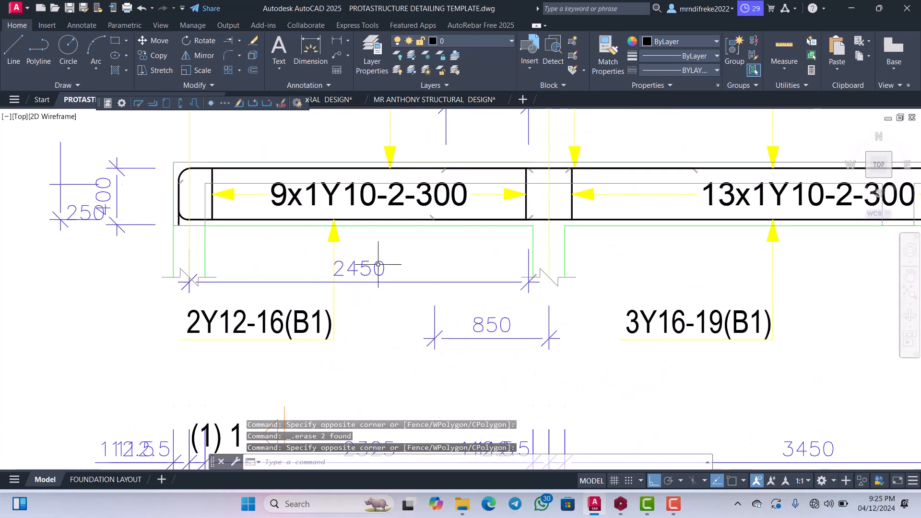
key(Delete)
scroll(384, 269, down, 5)
scroll(421, 303, up, 5)
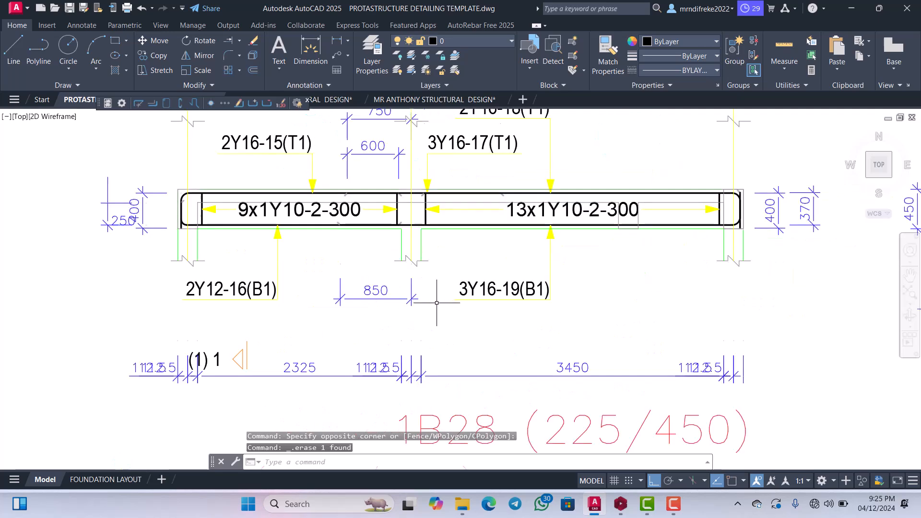
Erase the 850 dimension below the beam beside the grid D column.
scroll(407, 296, down, 5)
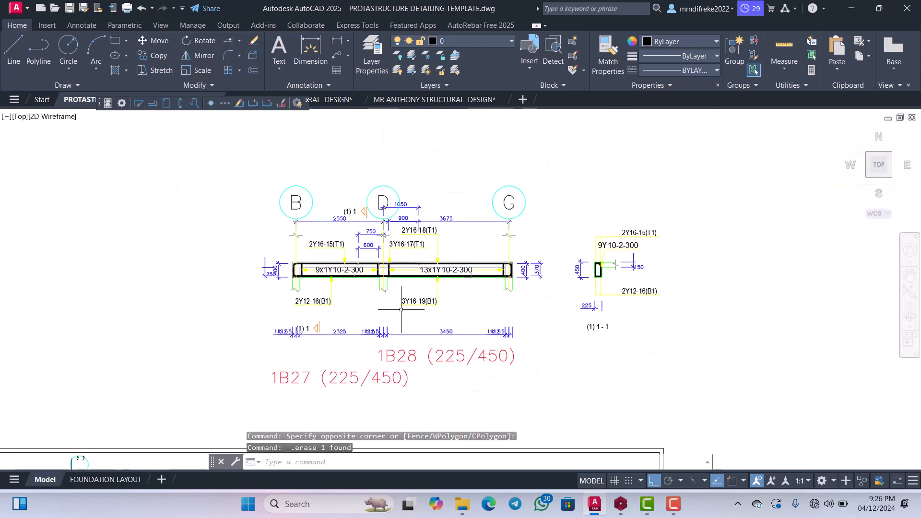
scroll(432, 311, up, 5)
click(433, 310)
scroll(379, 313, down, 3)
scroll(452, 309, up, 3)
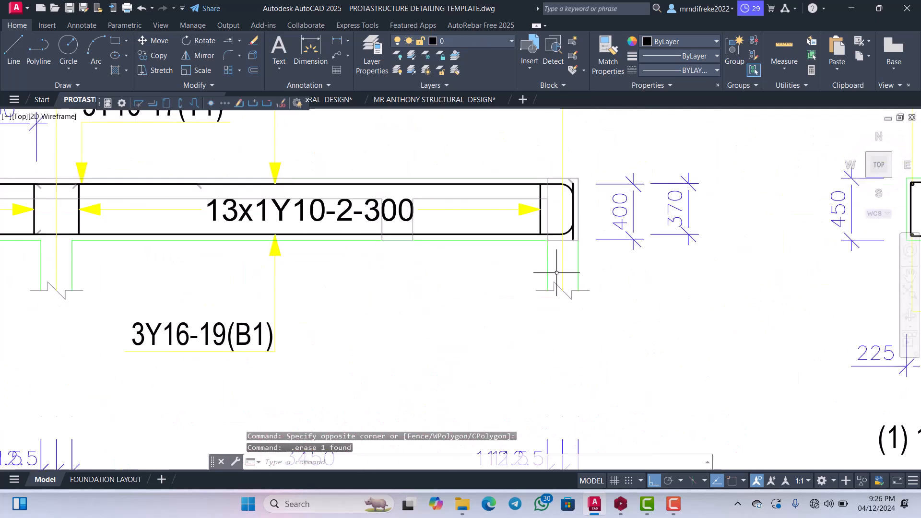
scroll(429, 258, down, 6)
scroll(430, 257, up, 6)
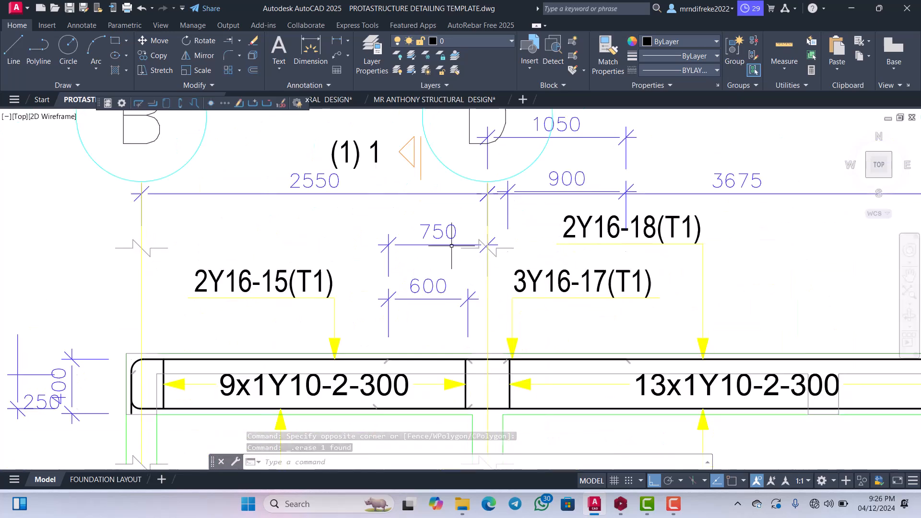
scroll(528, 276, down, 4)
scroll(411, 351, up, 4)
middle_drag(411, 357, 405, 301)
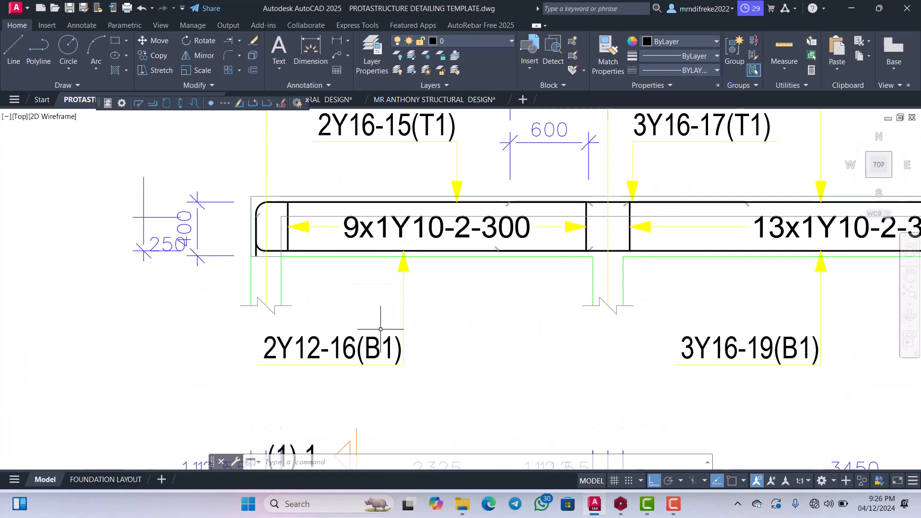
scroll(394, 310, down, 4)
scroll(393, 310, up, 4)
click(379, 307)
click(373, 278)
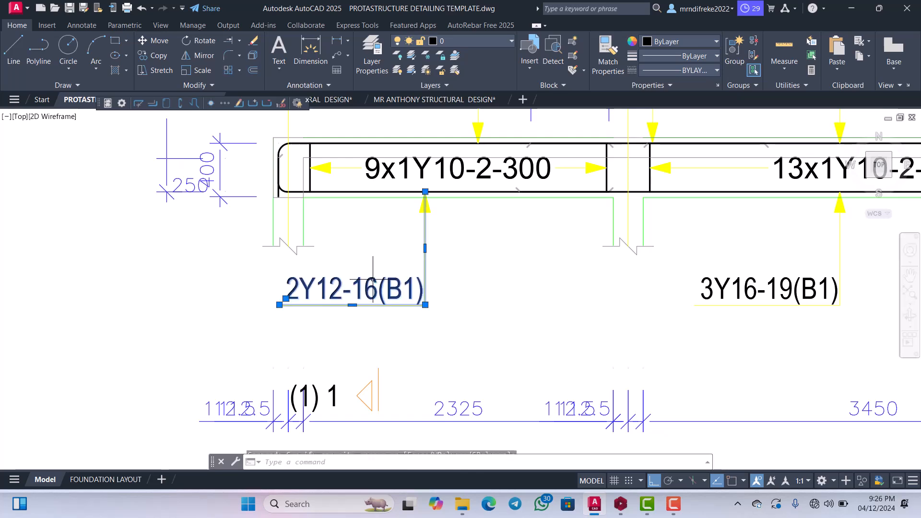
scroll(372, 278, down, 3)
key(Escape)
scroll(393, 287, up, 3)
scroll(410, 300, up, 2)
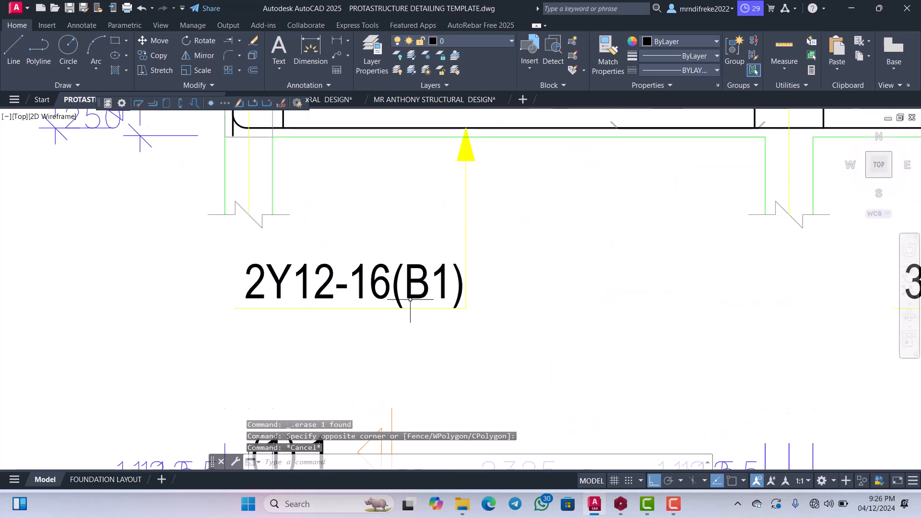
scroll(431, 294, down, 3)
scroll(528, 322, up, 5)
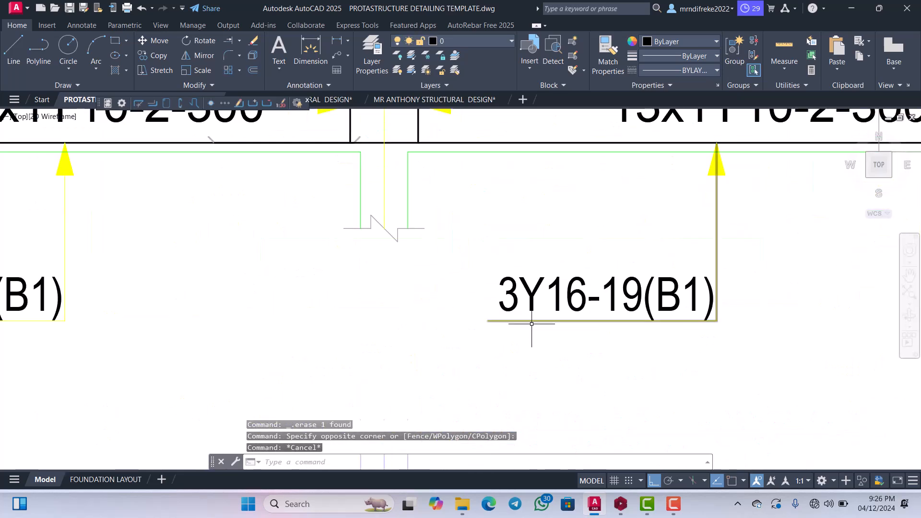
click(531, 320)
click(528, 316)
scroll(512, 301, down, 2)
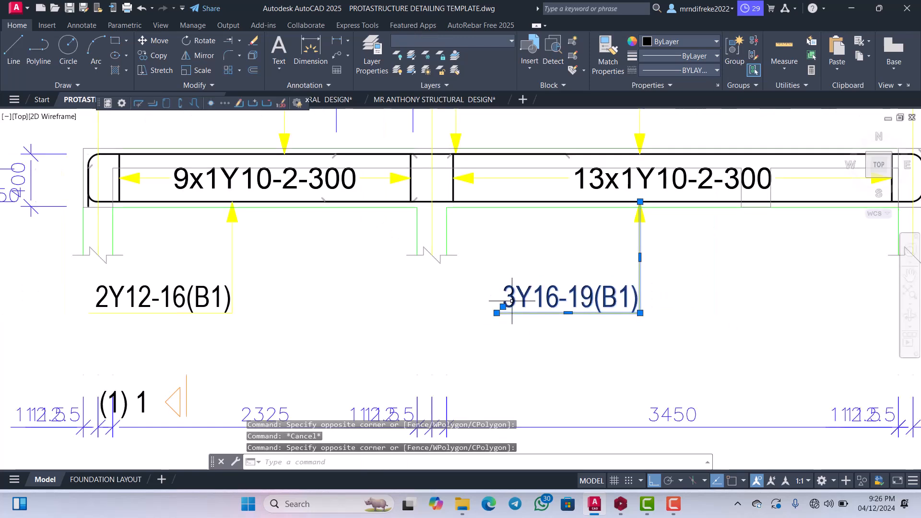
key(Escape)
Explode the leader line of the 3Y16-19(B1) label into separate segments.
scroll(556, 319, up, 2)
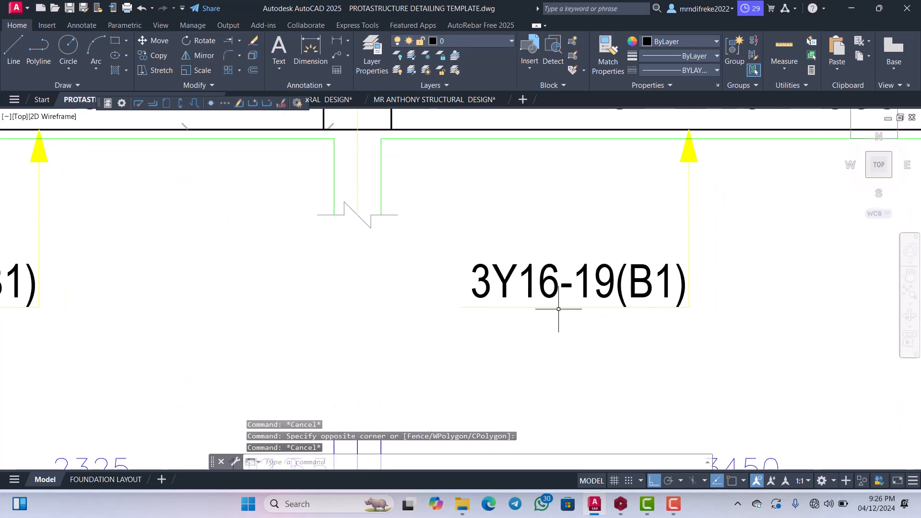
click(558, 308)
scroll(536, 309, down, 4)
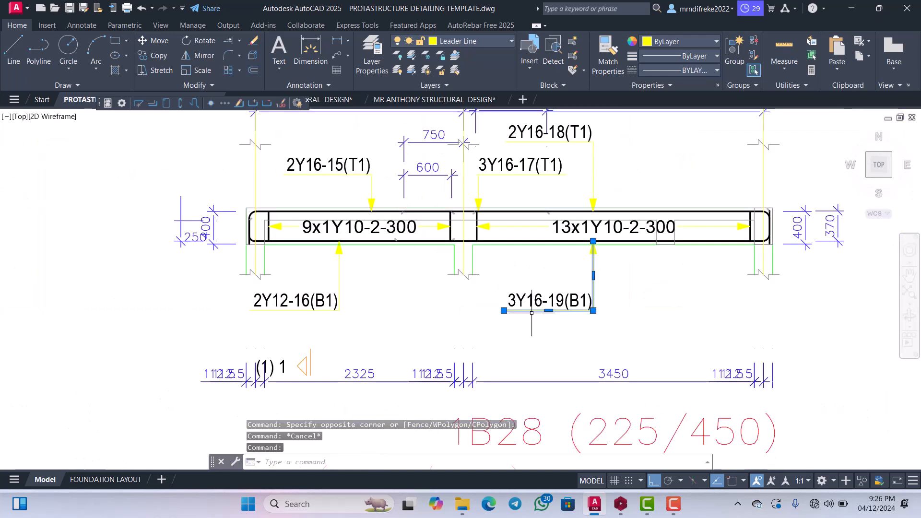
click(253, 57)
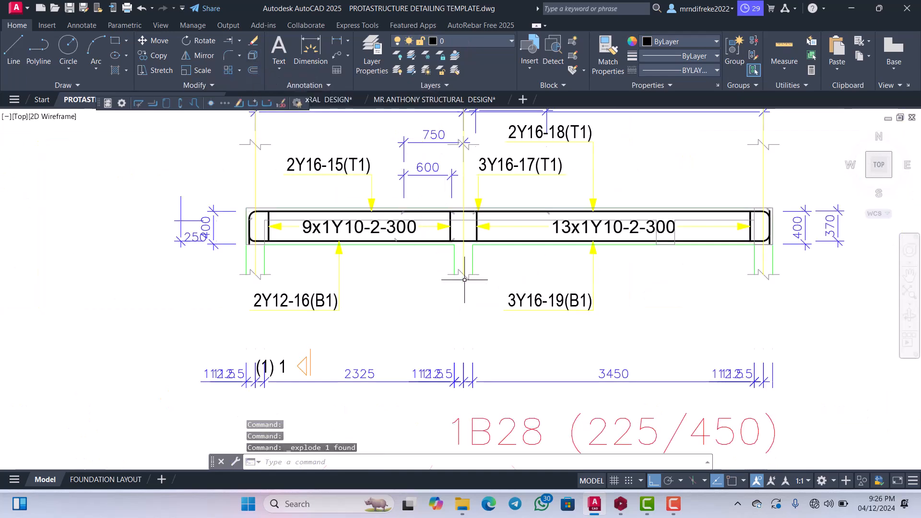
Move the 3Y16-19(B1) label and its underline straight up, closer to the underside of the beam.
scroll(538, 323, up, 4)
click(539, 329)
click(518, 263)
right_click(524, 263)
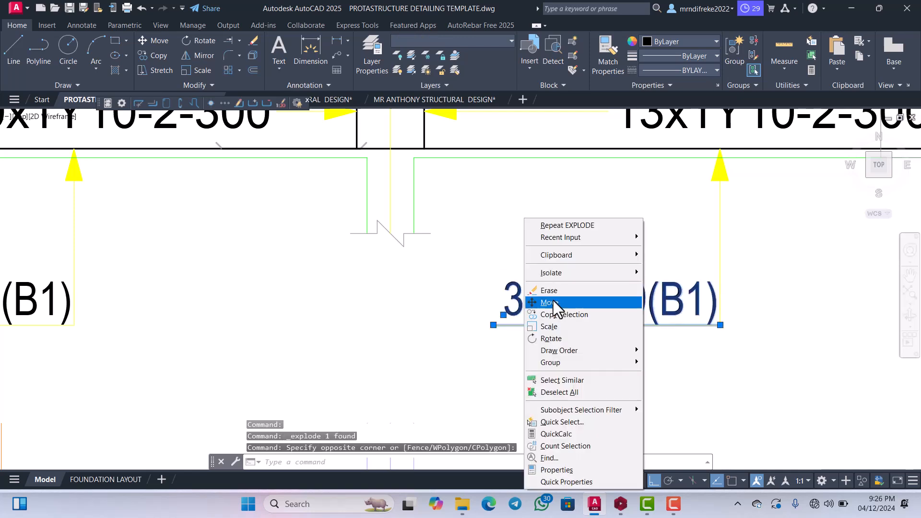
click(552, 302)
click(550, 292)
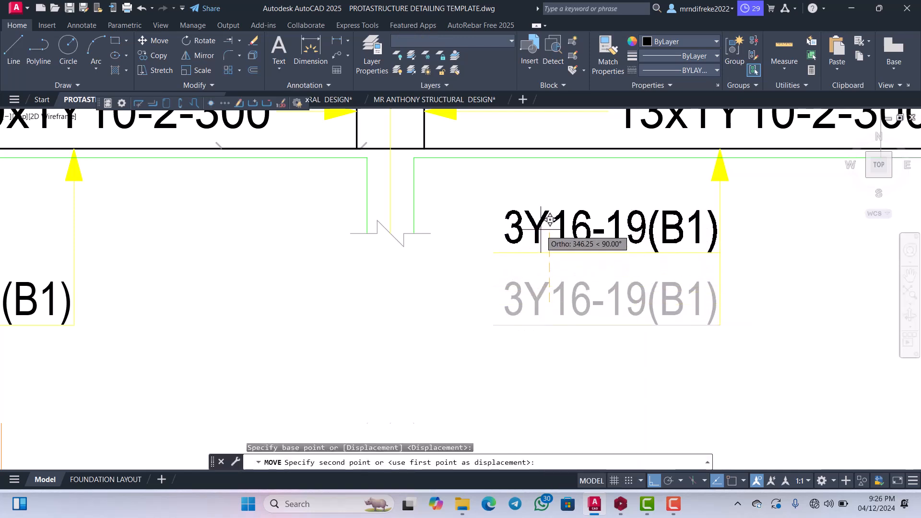
click(550, 203)
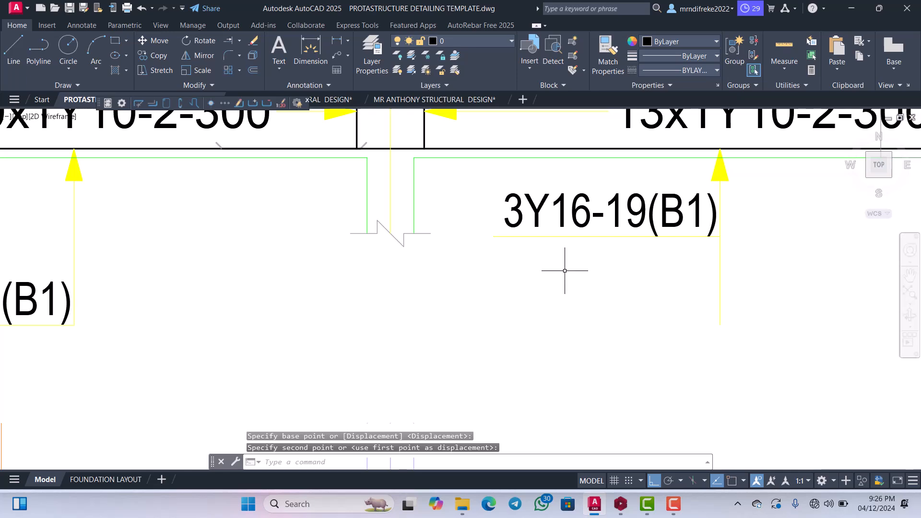
Trim off the leftover leader line hanging below the underline of the 3Y16-19(B1) label.
key(Return)
key(Return)
click(727, 259)
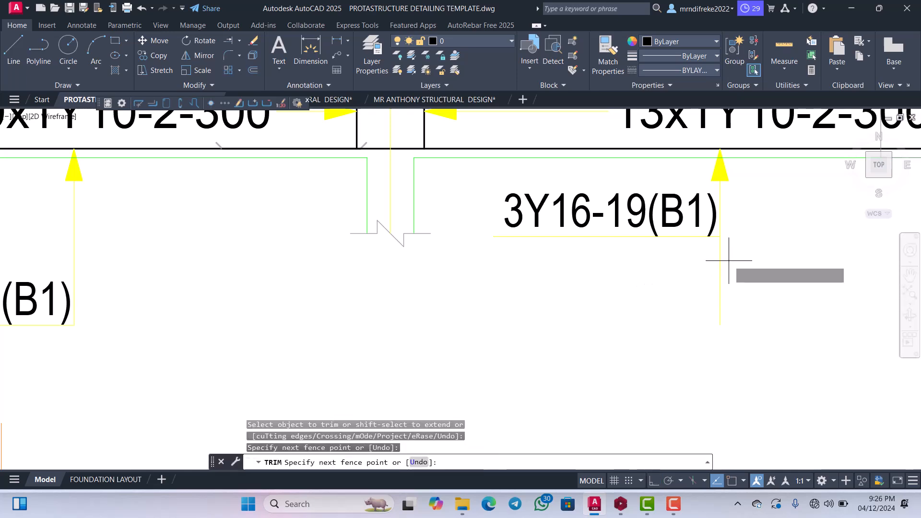
click(682, 274)
scroll(682, 274, down, 2)
scroll(682, 274, down, 3)
scroll(556, 288, up, 6)
key(Escape)
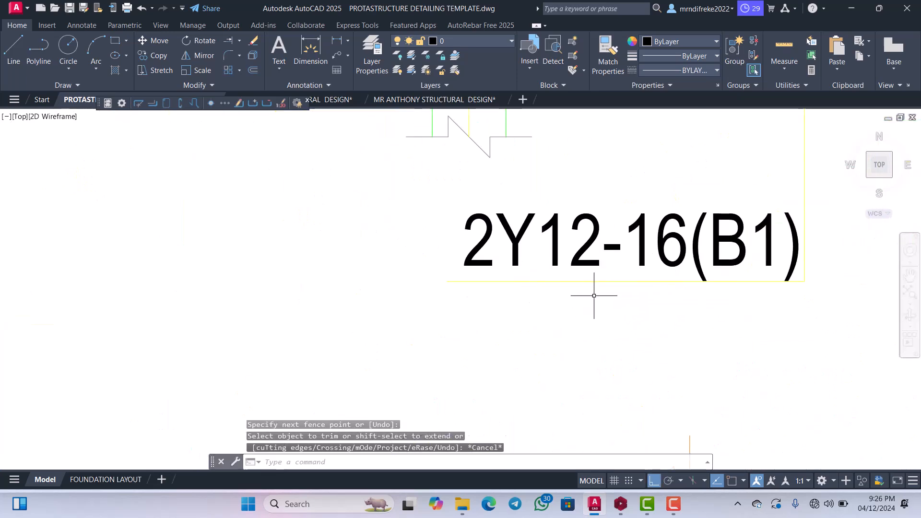
Explode the 2Y12-16(B1) leader line and move the label with its underline up, to the other side of the vertical leader.
click(617, 281)
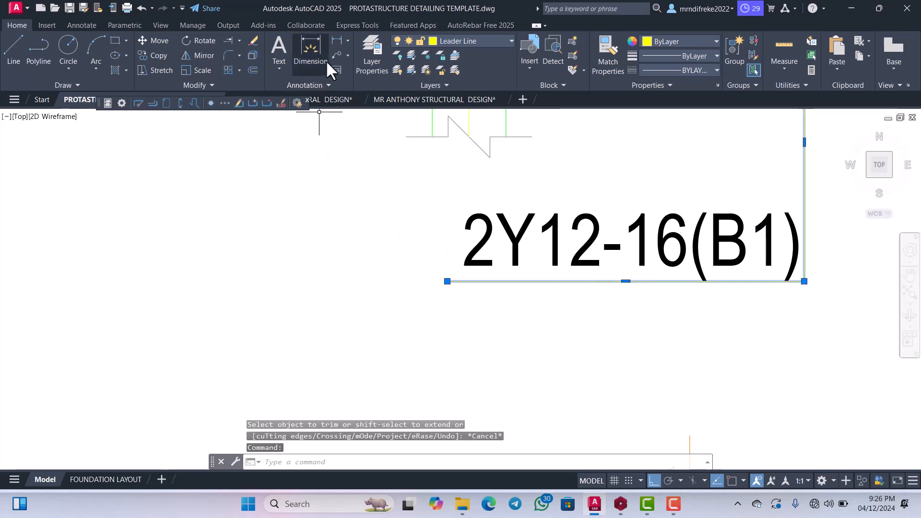
click(253, 55)
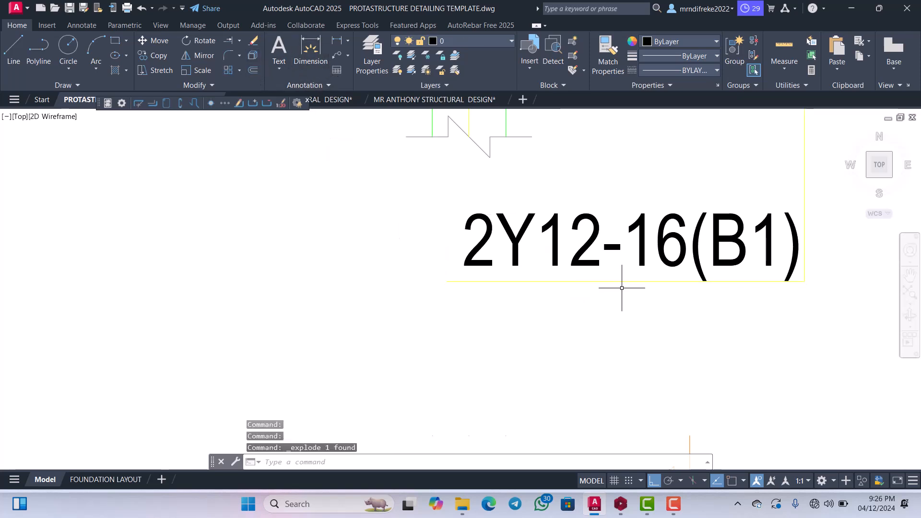
scroll(621, 287, down, 2)
drag(617, 305, 617, 273)
right_click(617, 272)
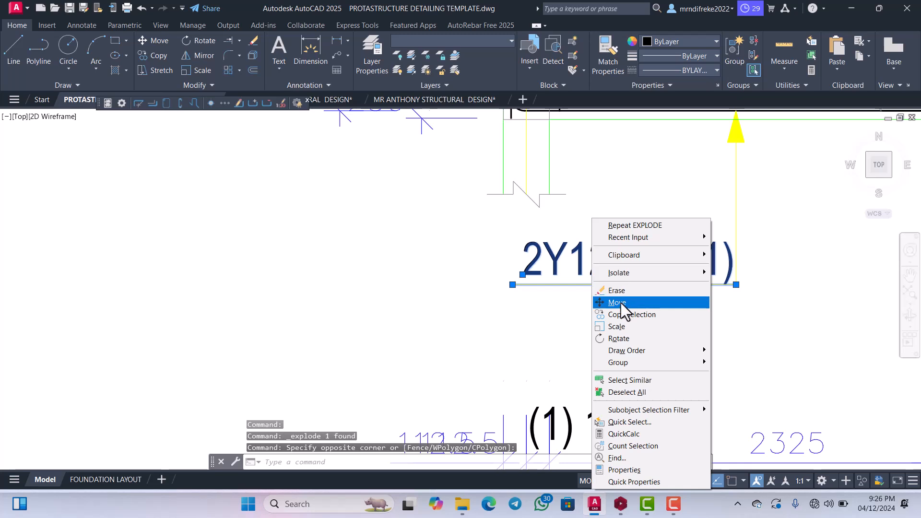
click(621, 303)
click(619, 287)
scroll(619, 293, down, 2)
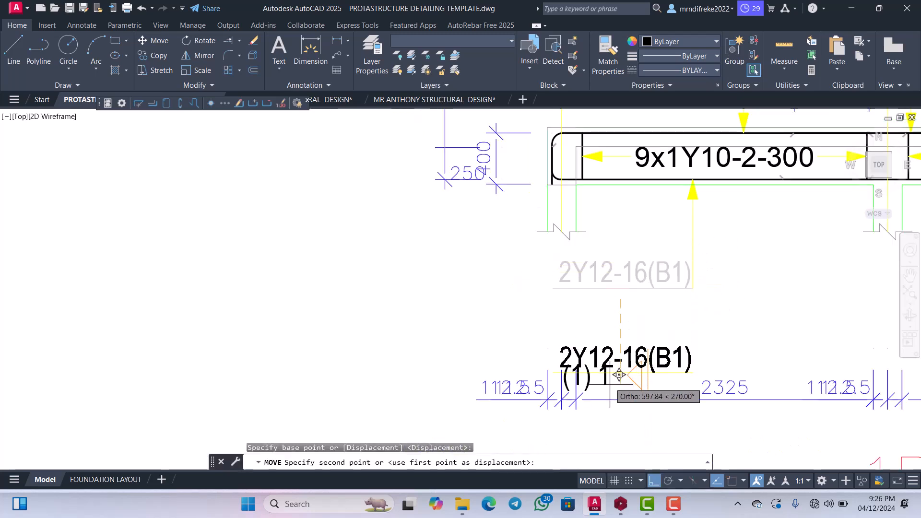
click(653, 480)
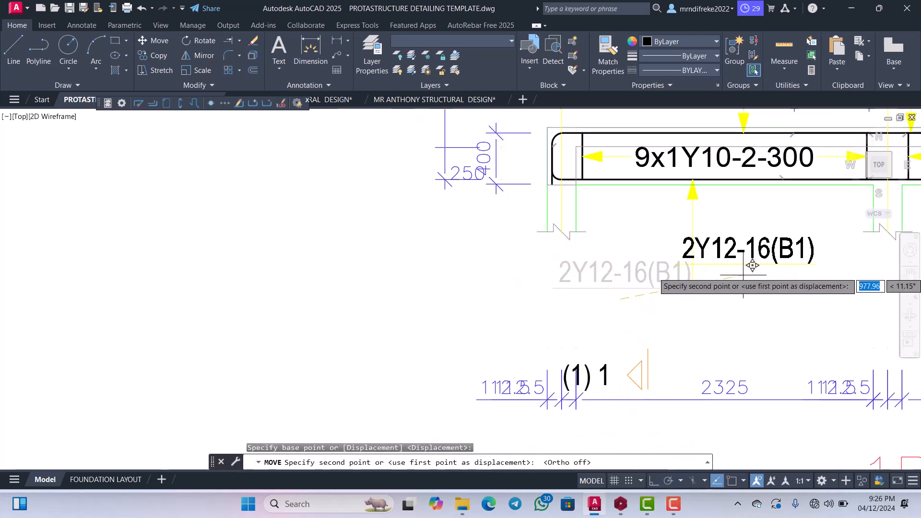
click(739, 239)
Trim off the leftover leader line hanging below the underline of the 2Y12-16(B1) label.
scroll(643, 243, up, 5)
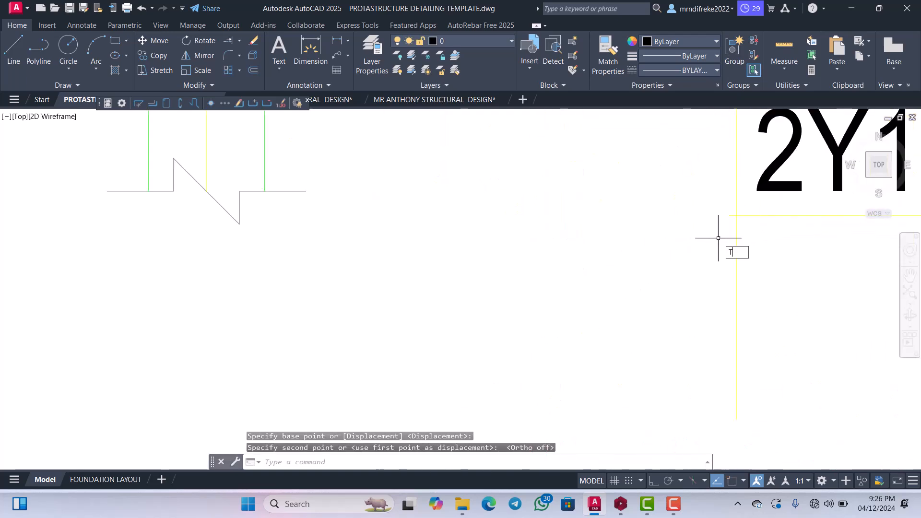
key(Return)
click(699, 258)
scroll(627, 260, down, 14)
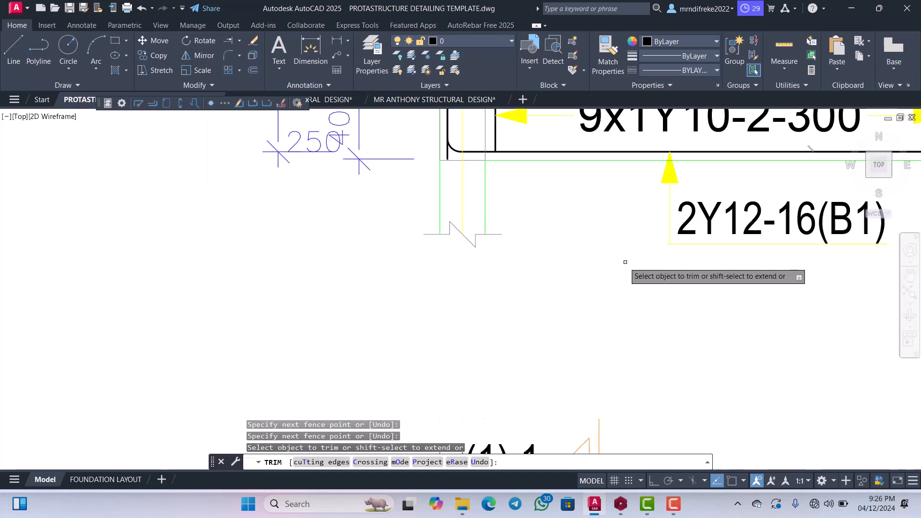
scroll(634, 269, up, 8)
key(Escape)
Erase the 2325, 3450 and adjoining 112.5 dimensions in the row below the beam.
scroll(539, 256, down, 2)
scroll(703, 247, up, 2)
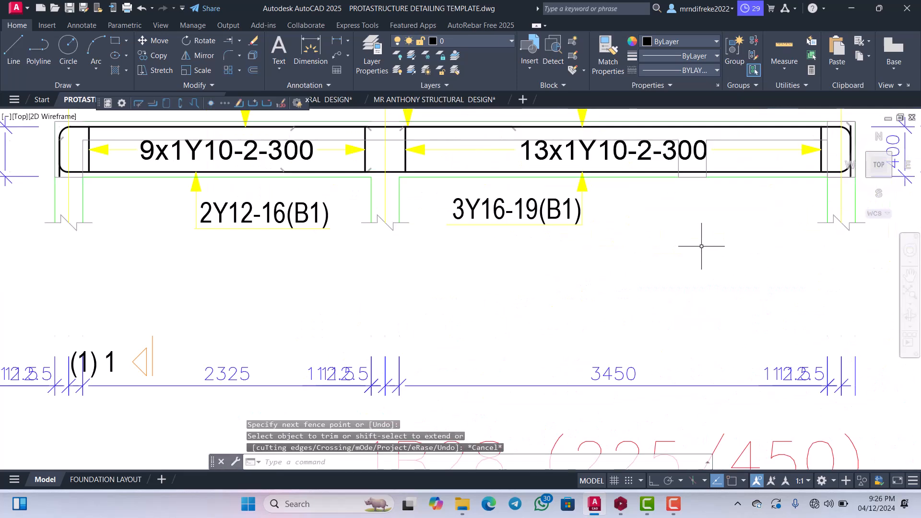
scroll(662, 243, down, 4)
scroll(628, 218, up, 6)
scroll(533, 202, down, 5)
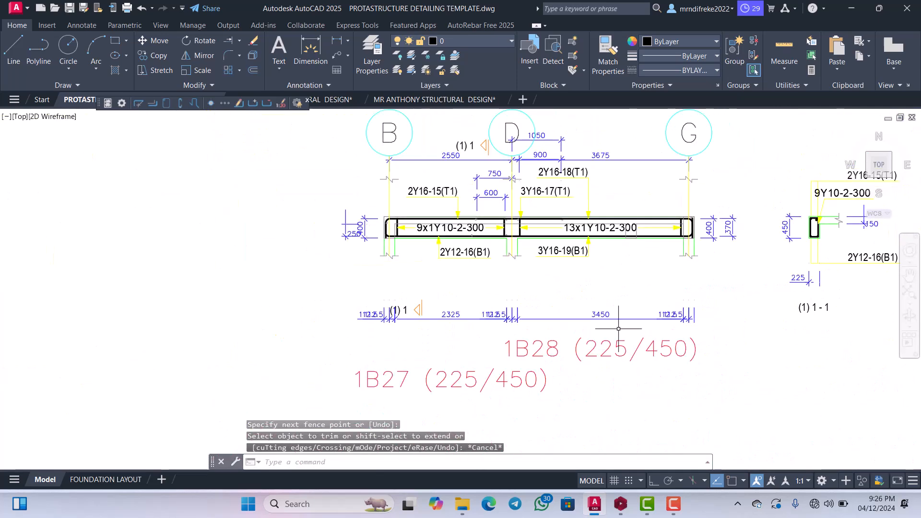
scroll(703, 306, up, 6)
click(818, 301)
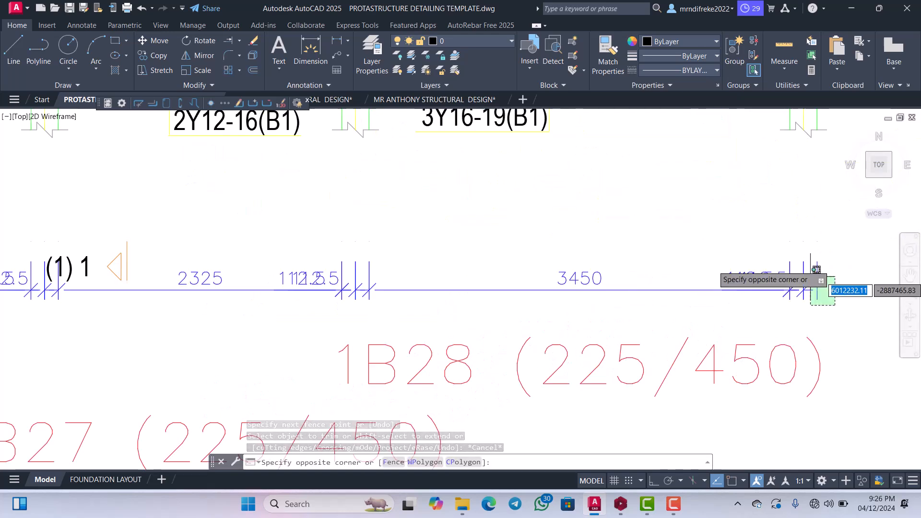
scroll(596, 261, down, 4)
scroll(493, 248, up, 2)
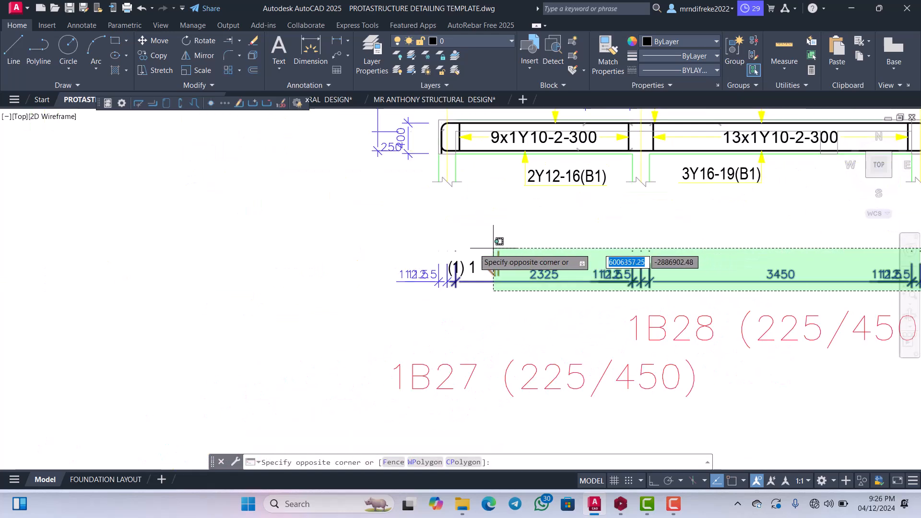
click(530, 253)
key(Delete)
Erase the two remaining 112.5 dimensions overlapping the (1) 1 section mark below the beam.
scroll(460, 287, up, 3)
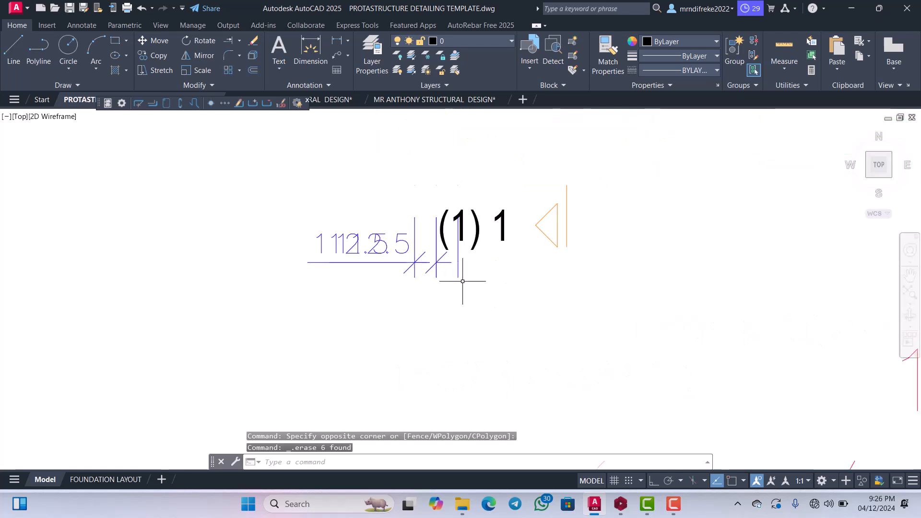
click(475, 271)
click(415, 267)
key(Delete)
scroll(421, 278, down, 3)
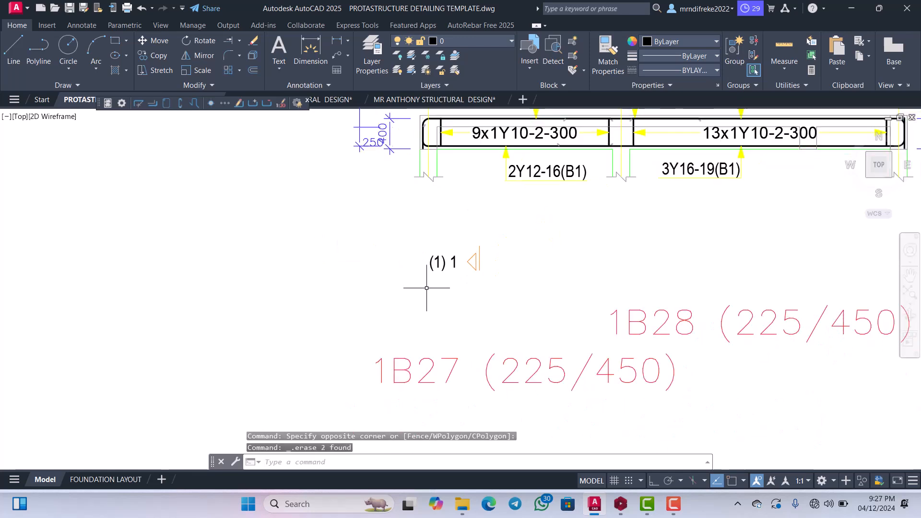
Move the lower (1) 1 section mark with its arrow up and across, just below the 2Y12-16(B1) label.
click(500, 288)
click(422, 235)
right_click(456, 219)
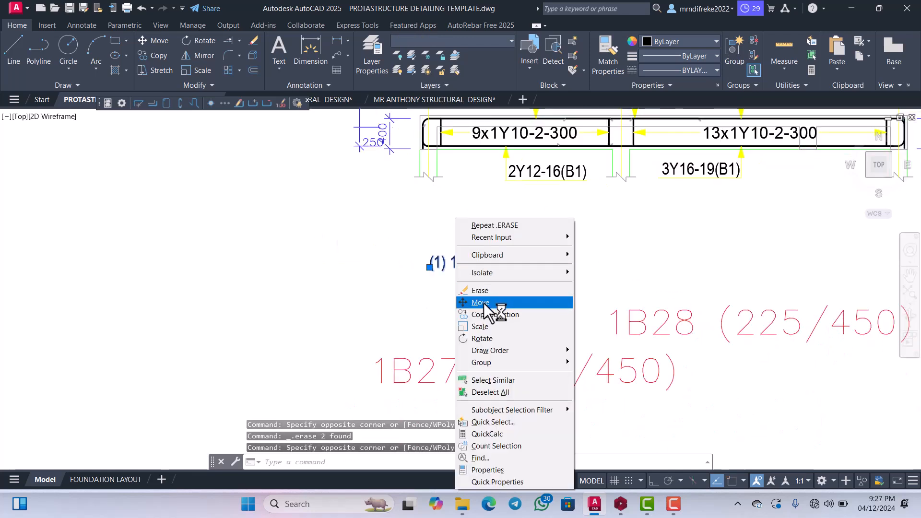
click(484, 303)
click(487, 292)
click(558, 242)
Change the 1B28 (225/450) title text to BEAM 2 (225/450).
scroll(541, 285, down, 3)
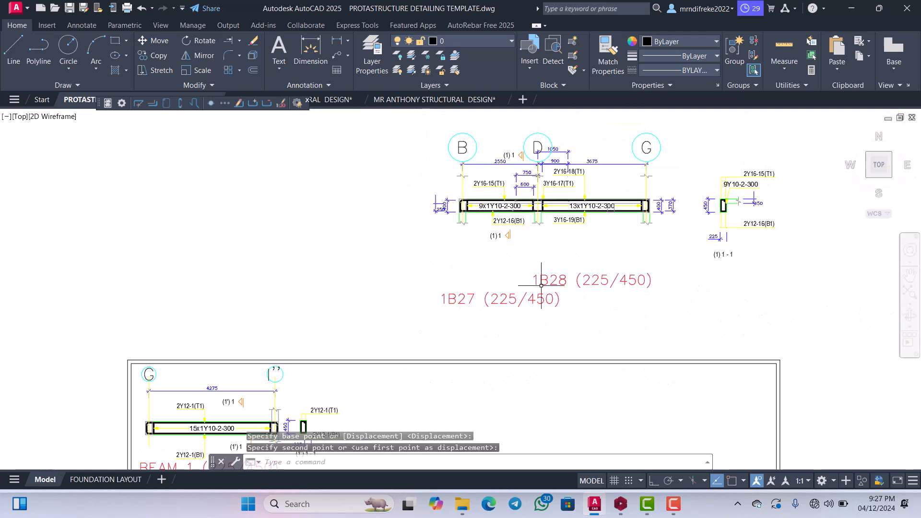
scroll(541, 285, up, 4)
scroll(566, 261, down, 2)
click(568, 267)
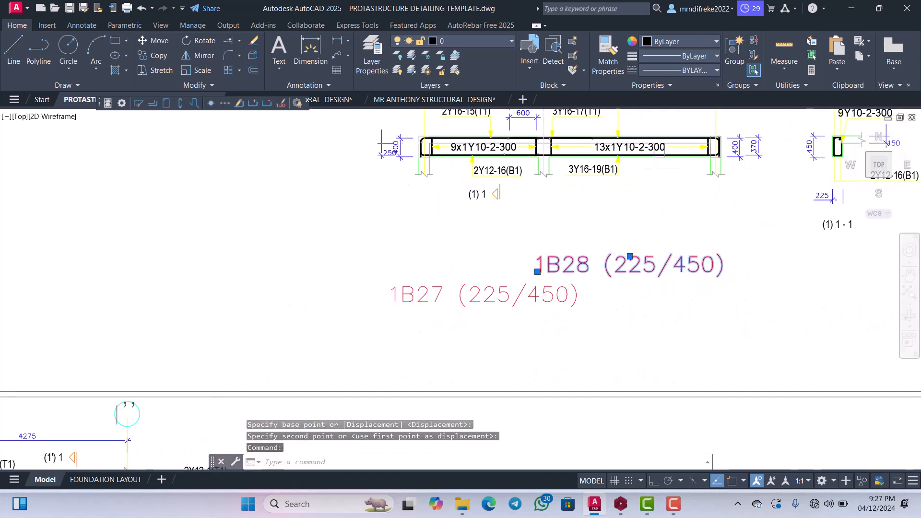
double_click(564, 267)
scroll(562, 269, up, 6)
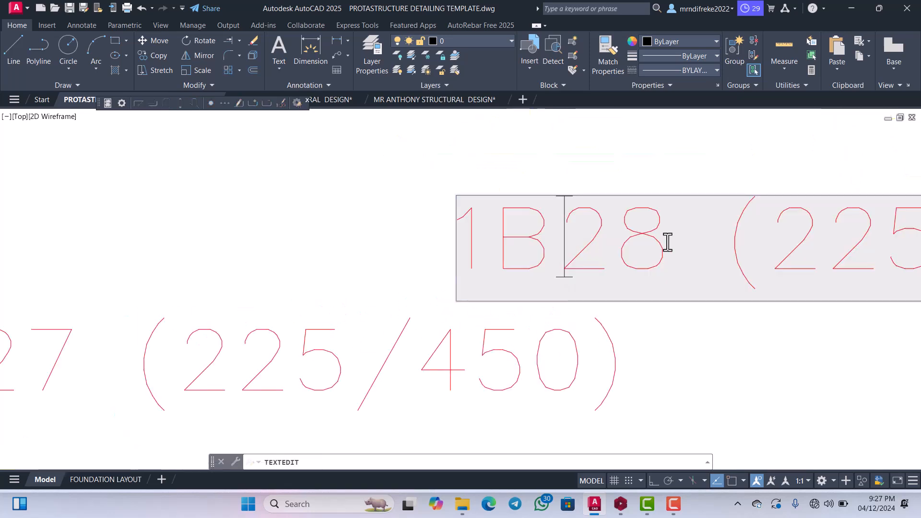
drag(669, 239, 472, 244)
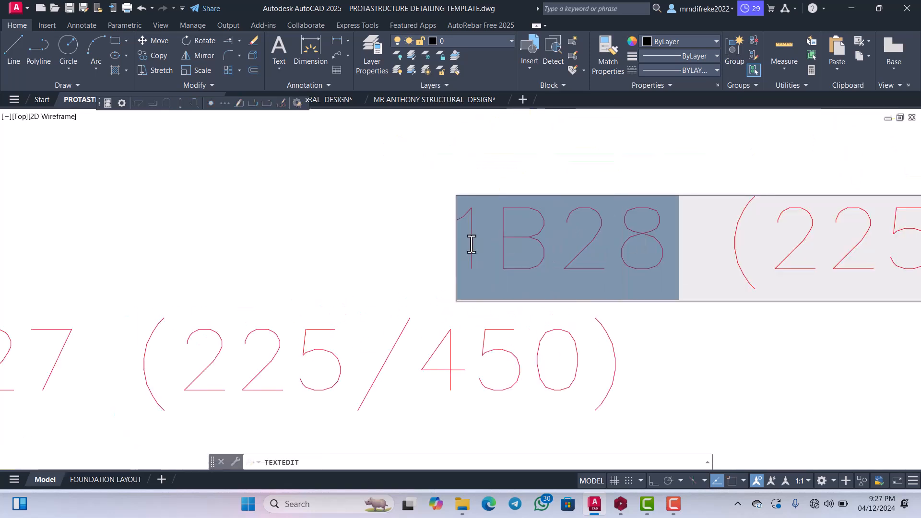
text(BEAM )
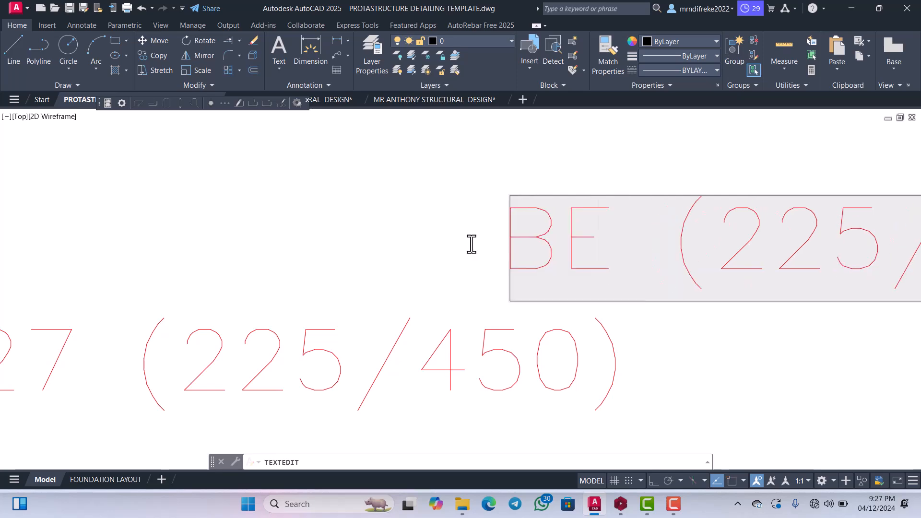
text(2)
scroll(468, 248, down, 5)
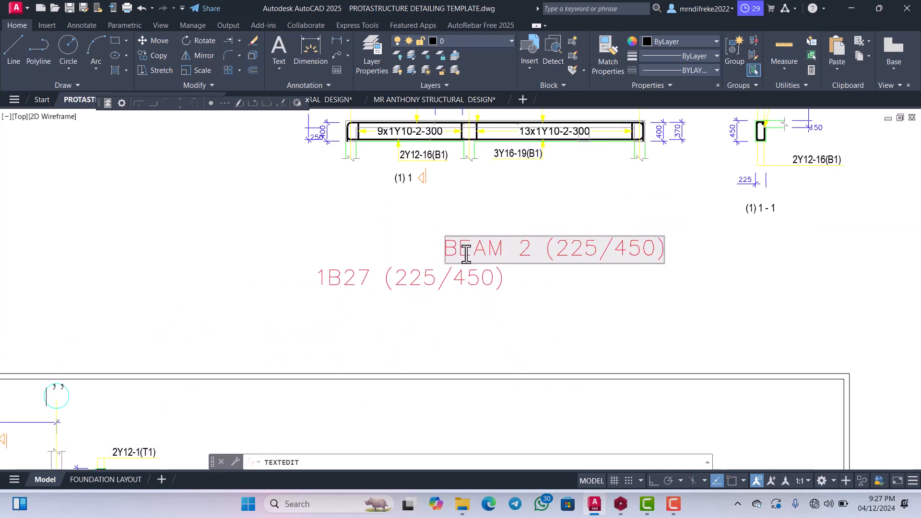
scroll(551, 257, up, 3)
key(Return)
scroll(576, 257, down, 5)
scroll(526, 283, up, 4)
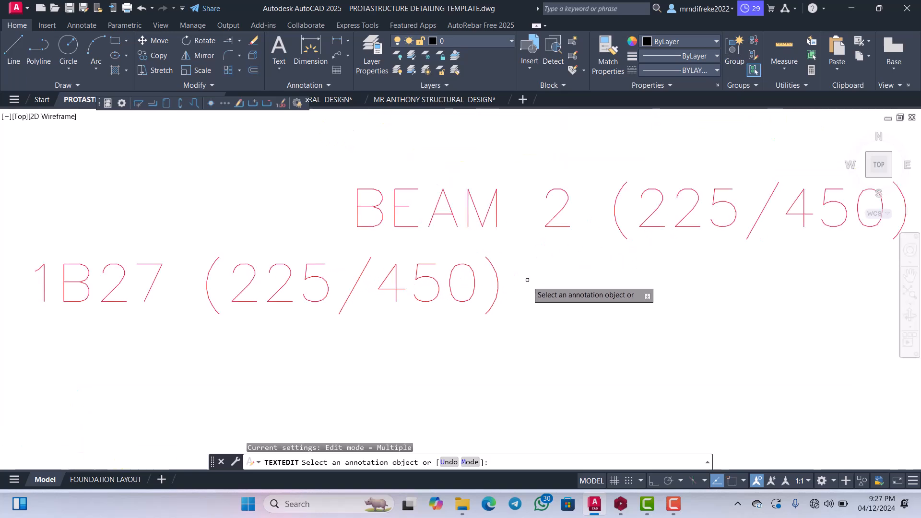
key(Escape)
Erase the 1B27 (225/450) title and move the BEAM 2 (225/450) title up closer beneath the beam.
drag(531, 289, 444, 279)
key(Delete)
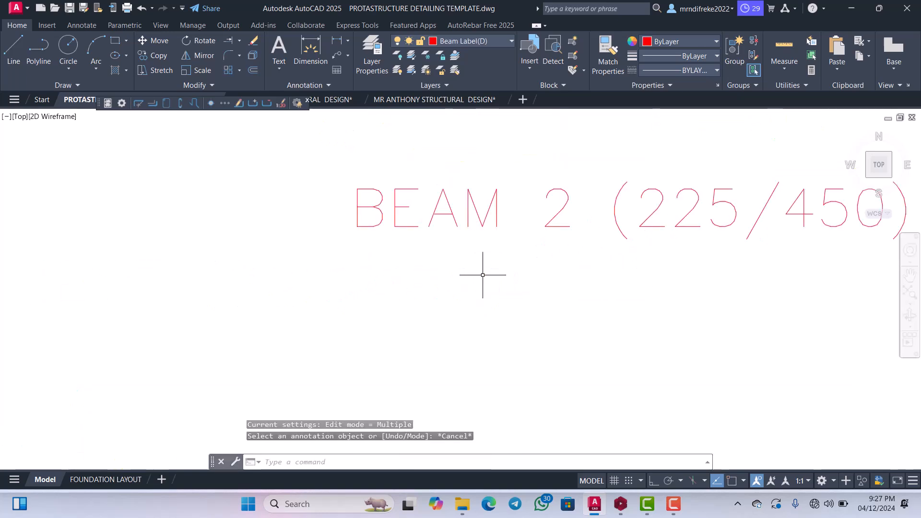
scroll(555, 288, down, 5)
scroll(576, 279, up, 5)
mouse_move(606, 282)
mouse_down()
mouse_move(520, 243)
mouse_move(433, 224)
mouse_up()
right_click(433, 225)
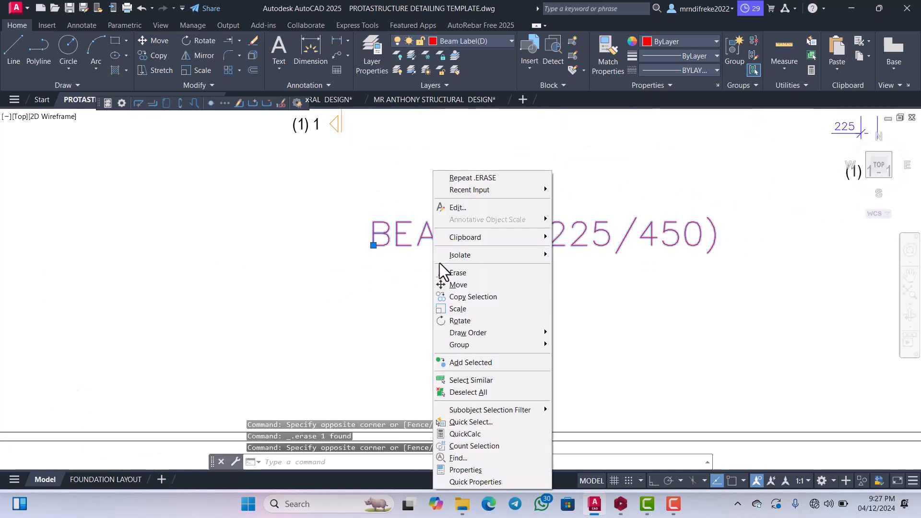
click(446, 286)
scroll(441, 269, down, 2)
click(439, 271)
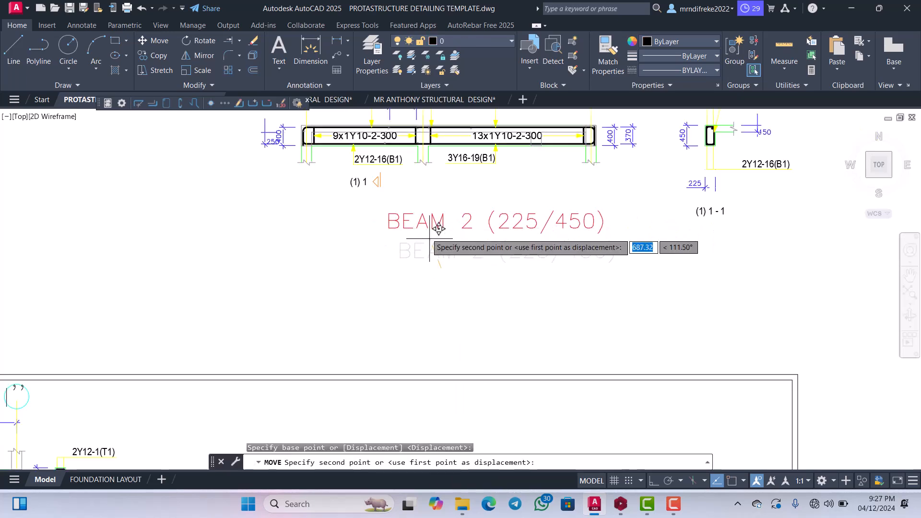
click(432, 222)
Erase the vertical 370 dimension beside the grid G end of the beam.
scroll(537, 212, down, 4)
scroll(536, 212, up, 5)
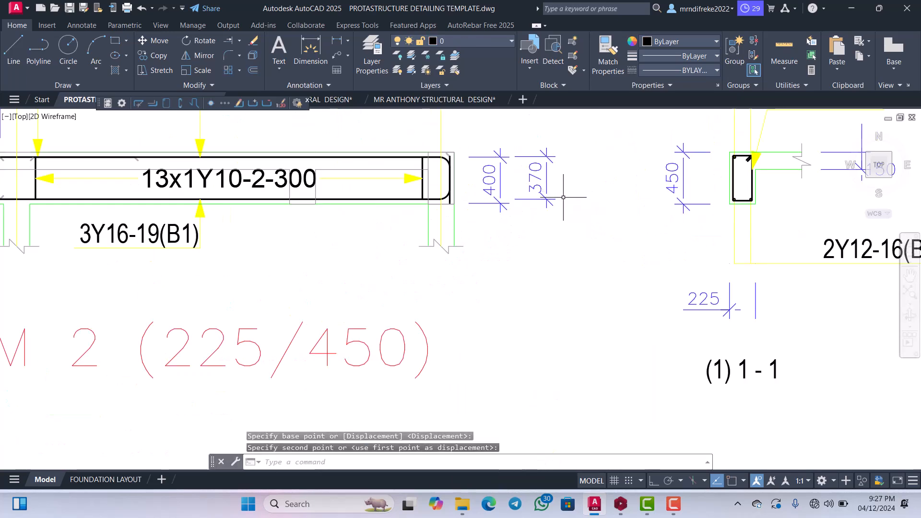
scroll(546, 203, up, 3)
click(563, 270)
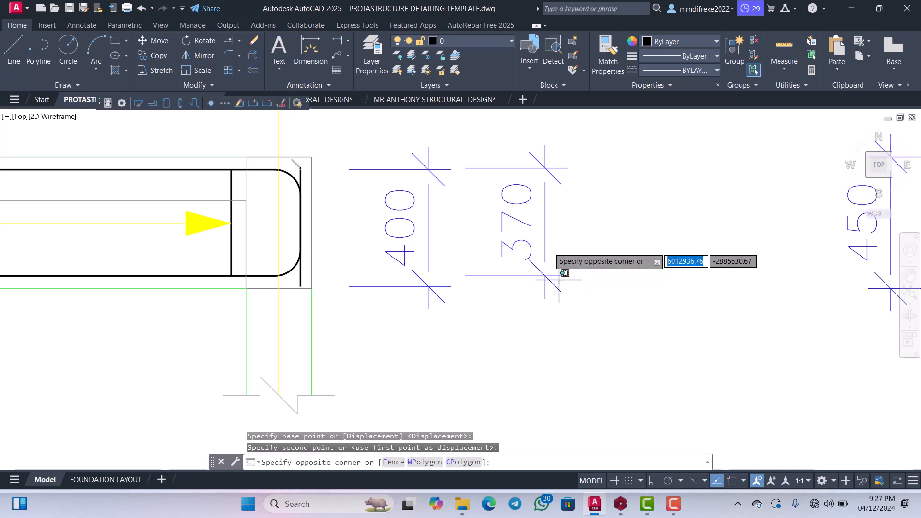
click(507, 161)
key(Delete)
Erase the vertical 400 dimension beside the grid G end of the beam.
scroll(528, 264, down, 3)
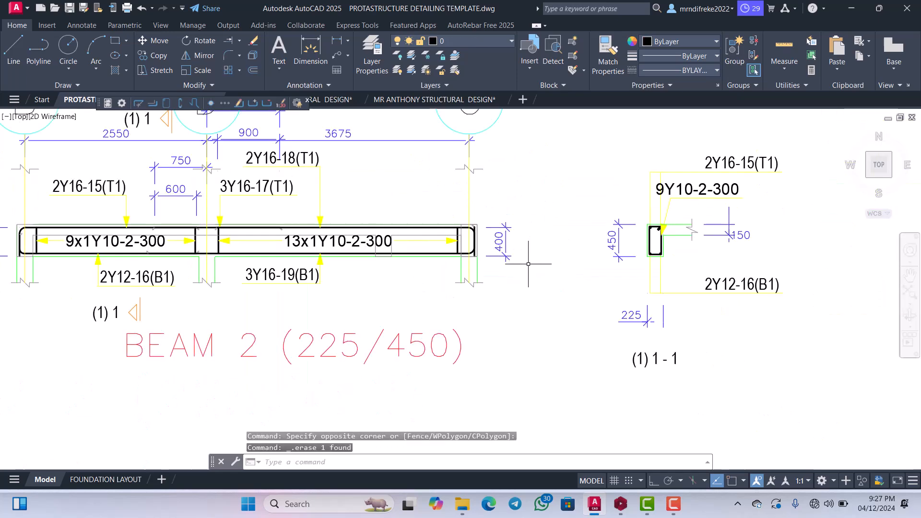
scroll(526, 266, up, 3)
click(525, 254)
click(477, 177)
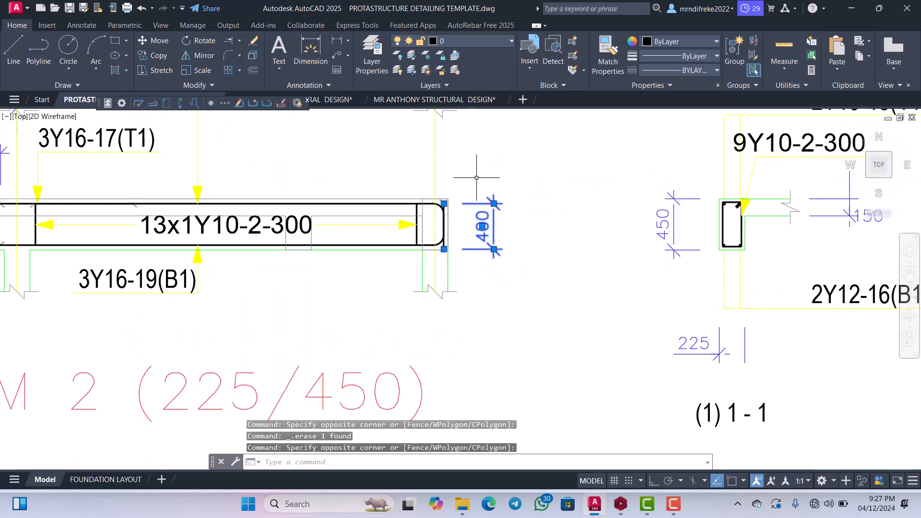
key(Delete)
scroll(513, 194, down, 3)
scroll(609, 235, up, 3)
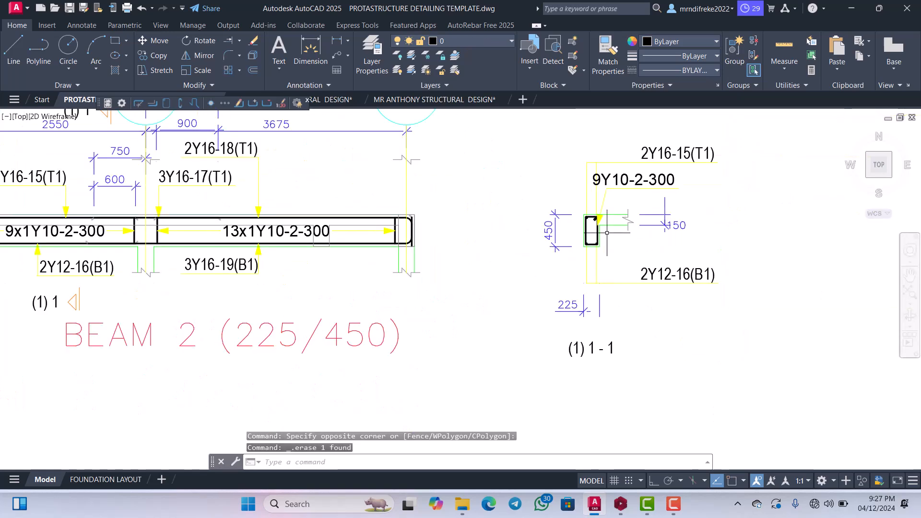
scroll(604, 233, up, 3)
scroll(604, 232, down, 3)
scroll(614, 211, up, 5)
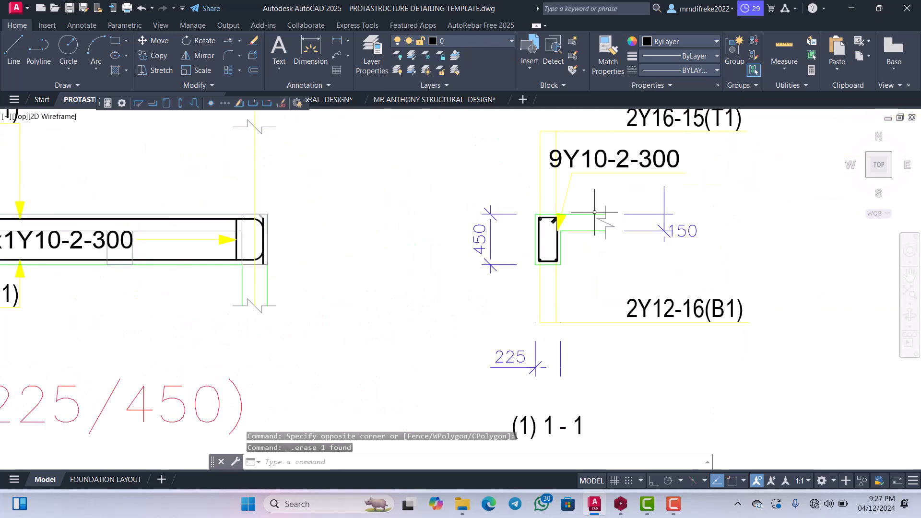
Erase the 9Y10-2-300 stirrup label from section 1-1 together with its leader line and yellow arrowhead.
scroll(547, 205, up, 3)
click(586, 211)
click(531, 164)
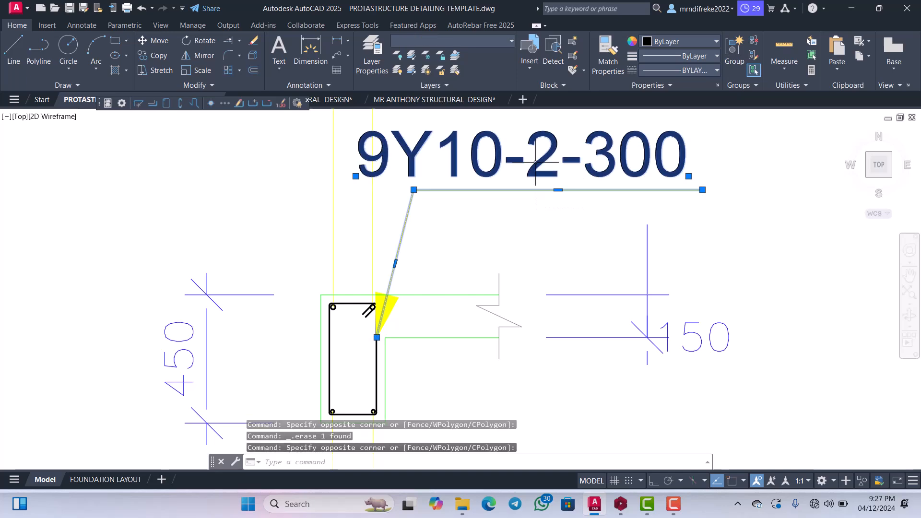
key(Delete)
scroll(562, 188, down, 3)
scroll(510, 240, up, 5)
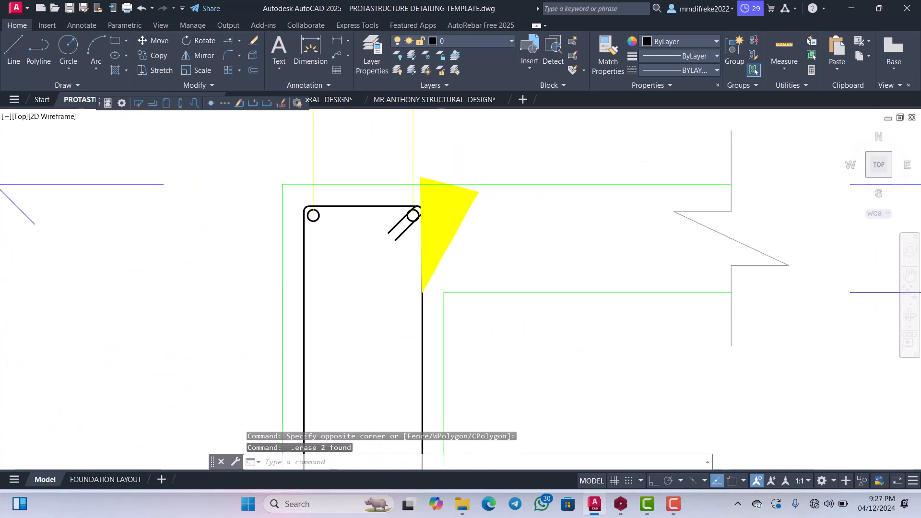
click(492, 239)
click(463, 208)
key(Delete)
scroll(518, 206, down, 8)
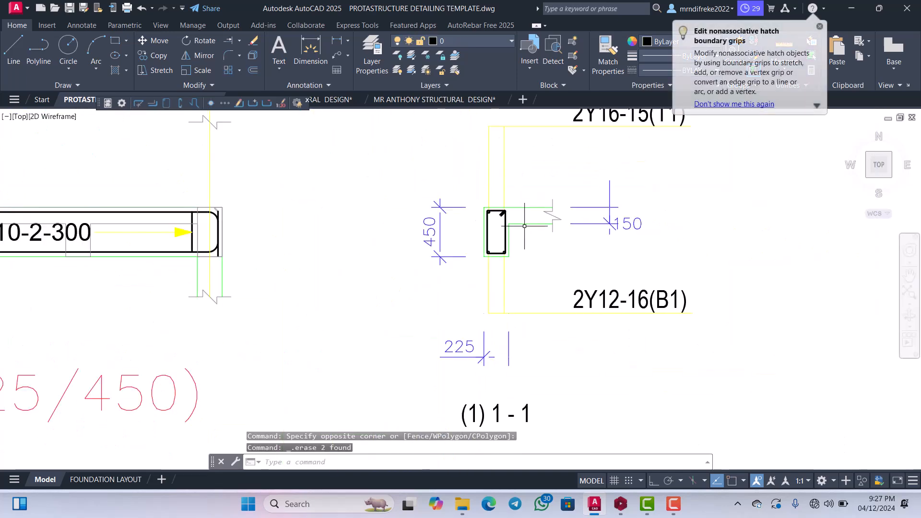
Move the slab break line in section 1-1 closer to the beam stem.
scroll(562, 205, up, 5)
scroll(561, 206, down, 4)
scroll(555, 206, up, 7)
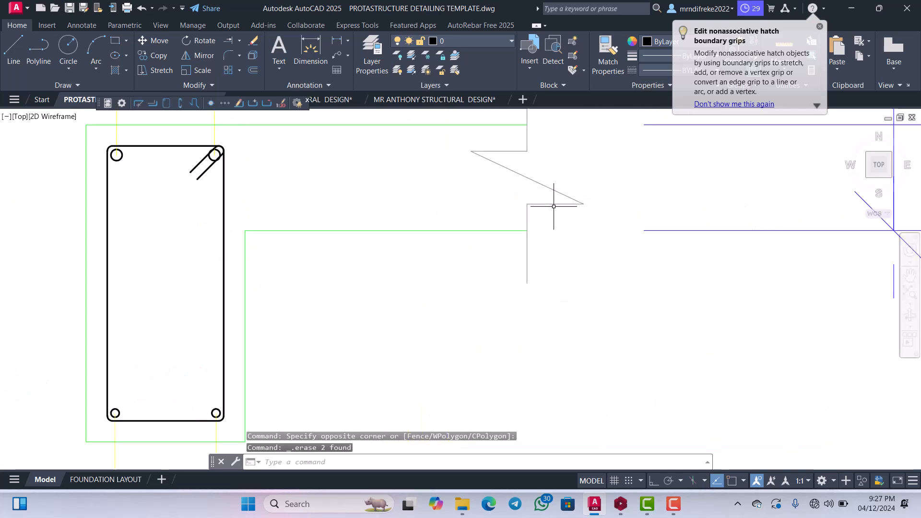
click(576, 180)
click(496, 168)
right_click(506, 169)
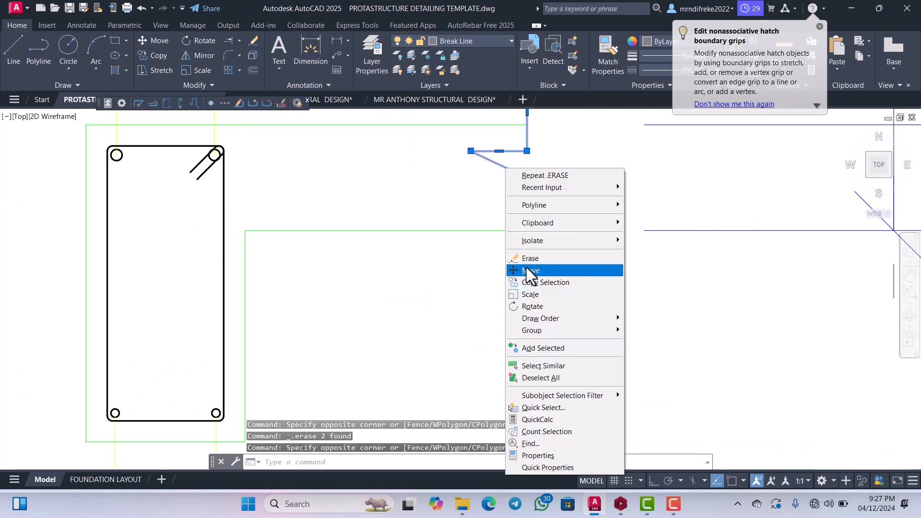
click(527, 270)
click(535, 257)
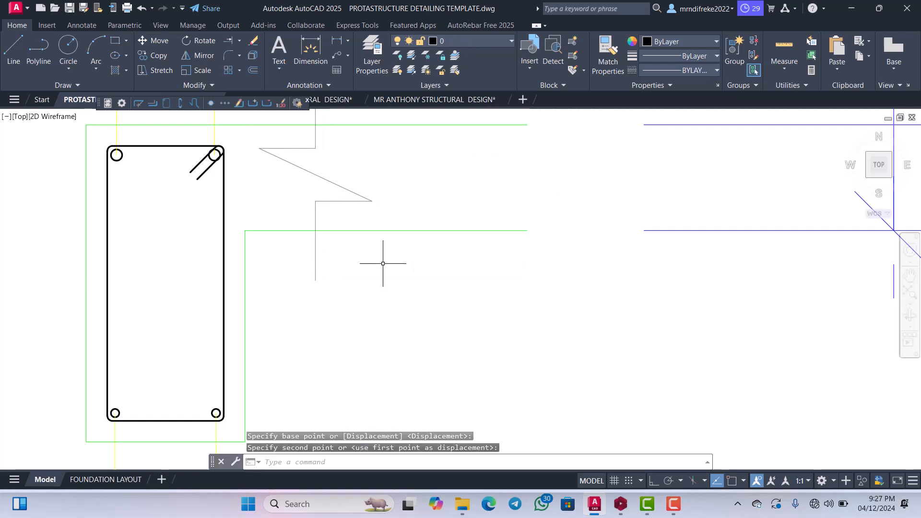
Trim the two slab edge lines of section 1-1 that extend past the break line.
scroll(386, 268, down, 4)
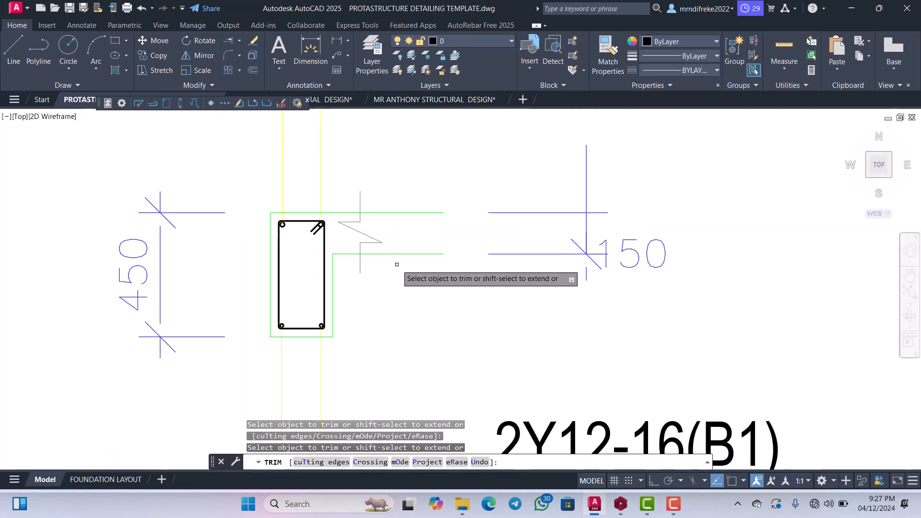
click(397, 264)
click(399, 195)
scroll(451, 226, down, 2)
scroll(493, 233, up, 1)
key(Escape)
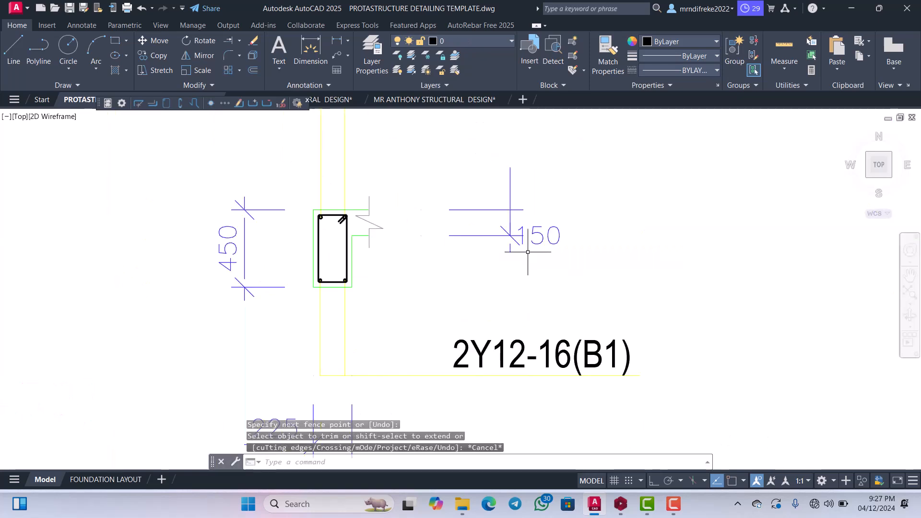
Move the 150 slab thickness dimension closer to the break line of section 1-1.
click(544, 257)
click(495, 192)
right_click(485, 216)
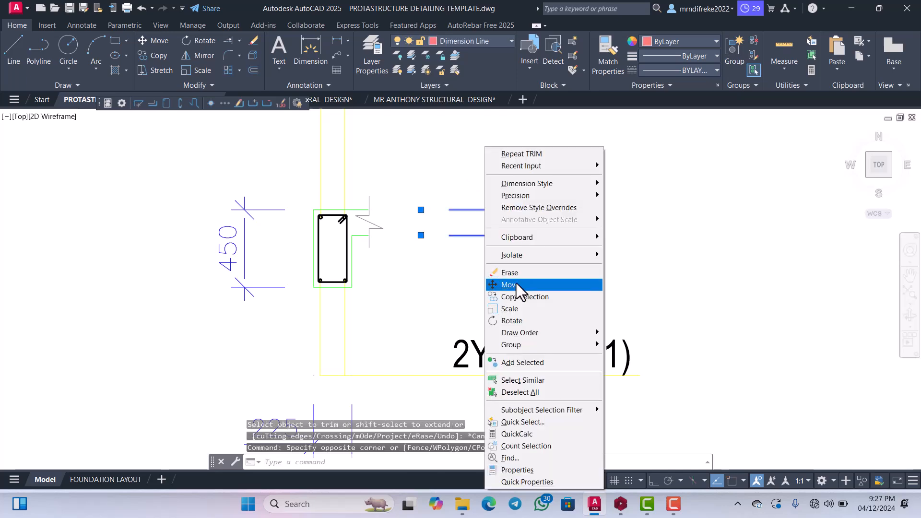
click(516, 284)
click(525, 271)
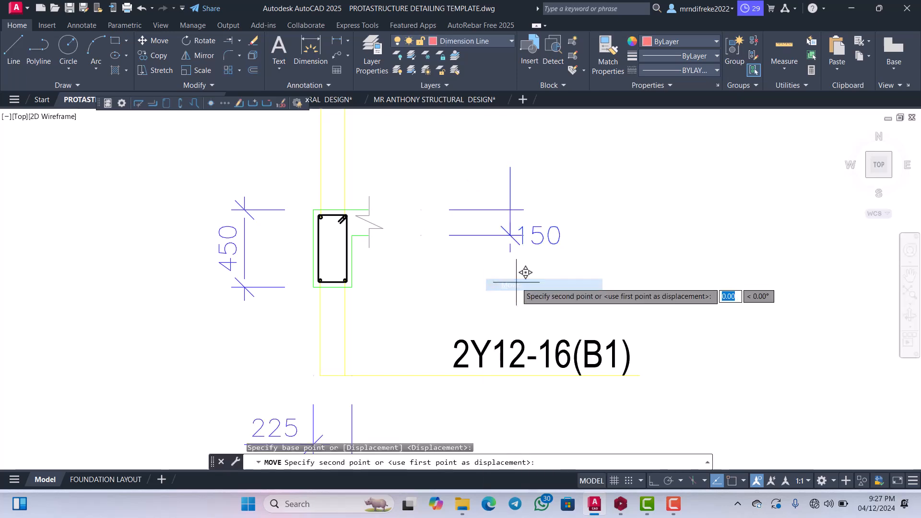
click(449, 271)
Move the horizontal leader line of the 2Y16-15(T1) label down closer to the top of the section.
scroll(475, 279, down, 3)
scroll(482, 232, down, 3)
scroll(466, 223, up, 8)
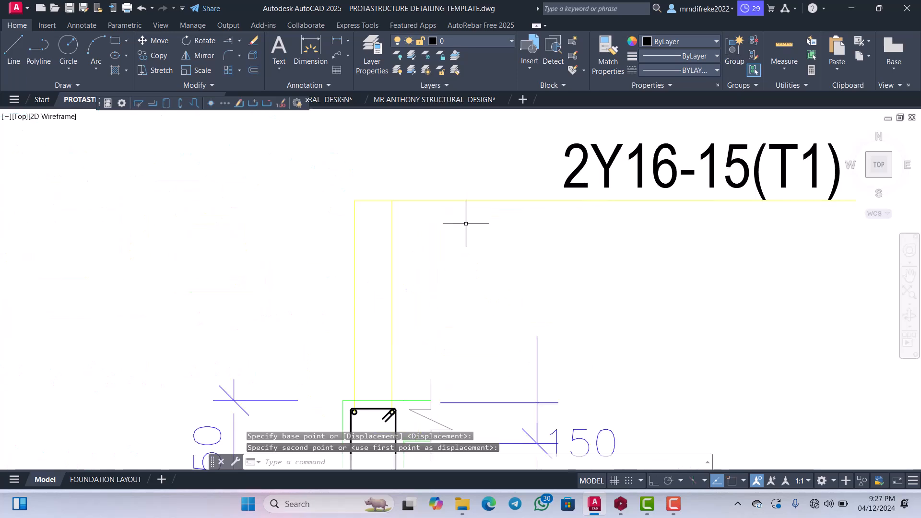
drag(489, 220, 476, 195)
scroll(475, 195, down, 4)
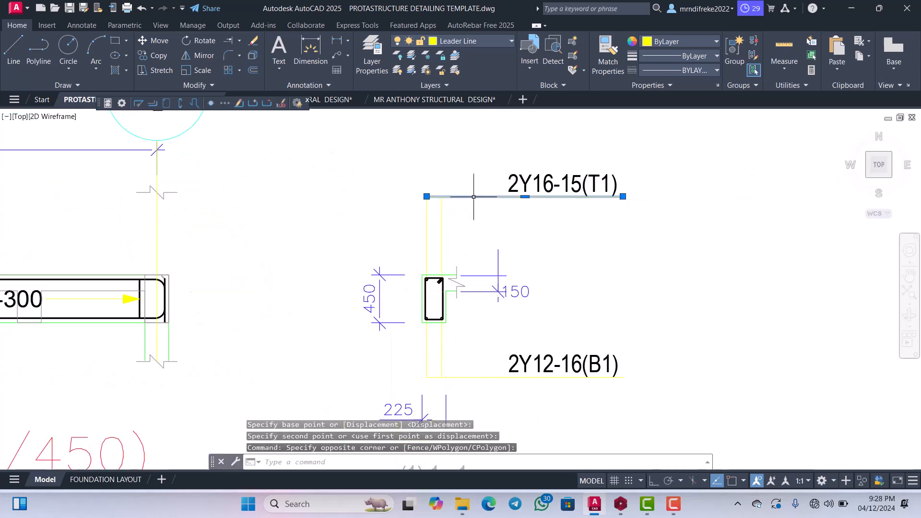
right_click(480, 183)
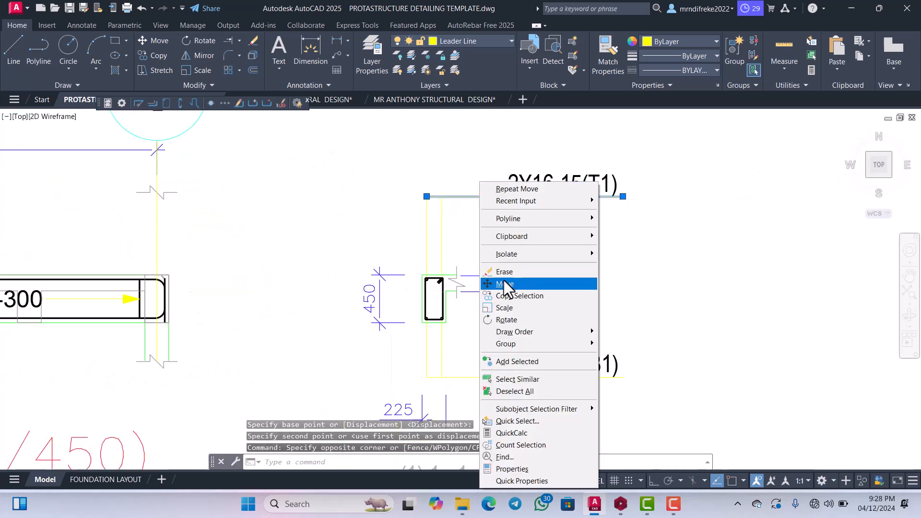
click(503, 284)
click(490, 210)
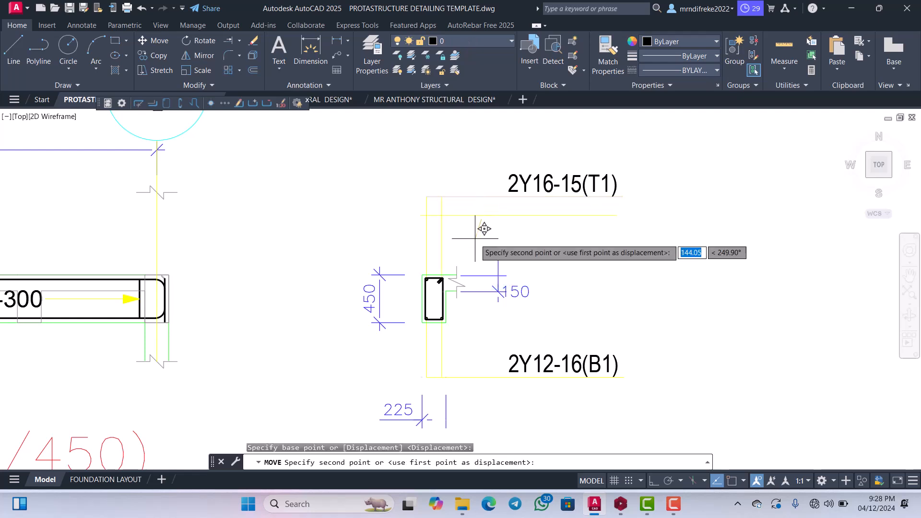
click(479, 263)
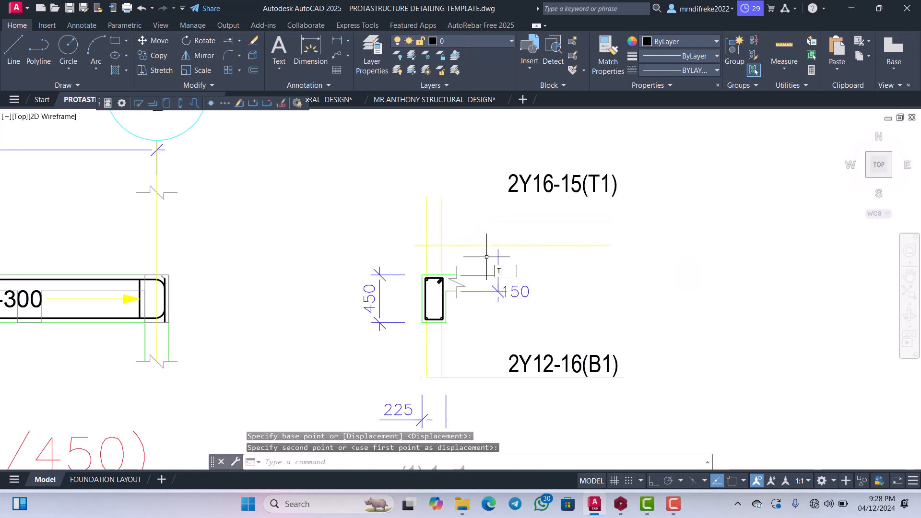
Trim the vertical leader lines projecting above the horizontal top rebar leader of section 1-1.
key(Return)
key(Return)
drag(477, 217, 407, 205)
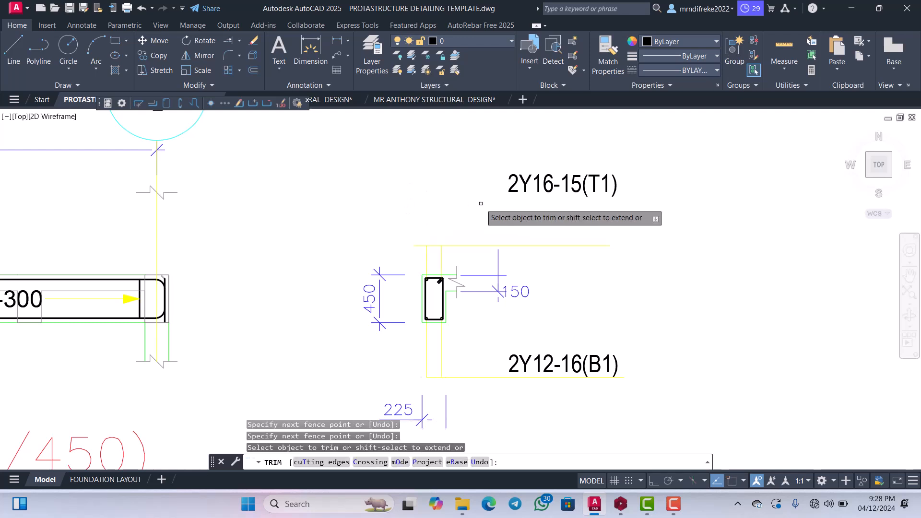
key(Escape)
Move the 2Y16-15(T1) label down to sit just above its horizontal leader line.
click(542, 205)
click(511, 169)
right_click(511, 170)
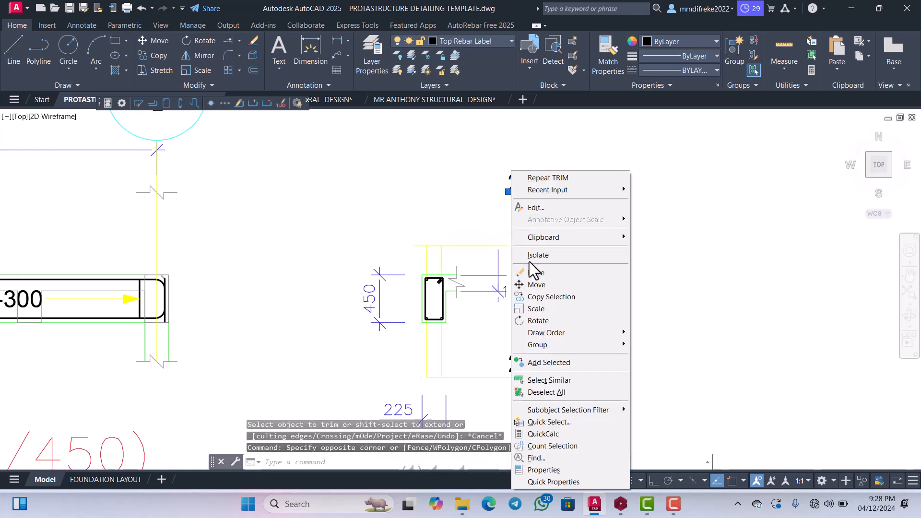
click(533, 286)
click(546, 210)
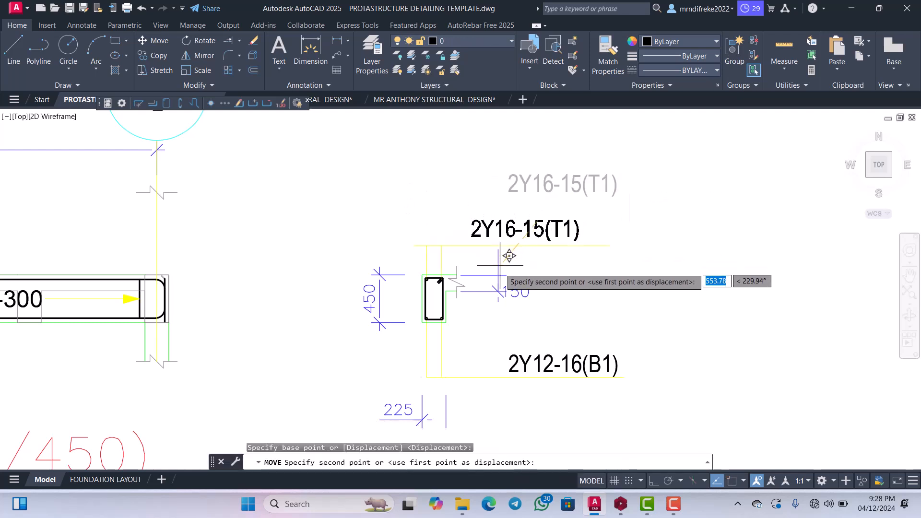
click(508, 259)
Move the 2Y12-16(B1) label and its horizontal leader line up closer to the bottom of the section.
scroll(509, 259, down, 3)
scroll(580, 271, up, 5)
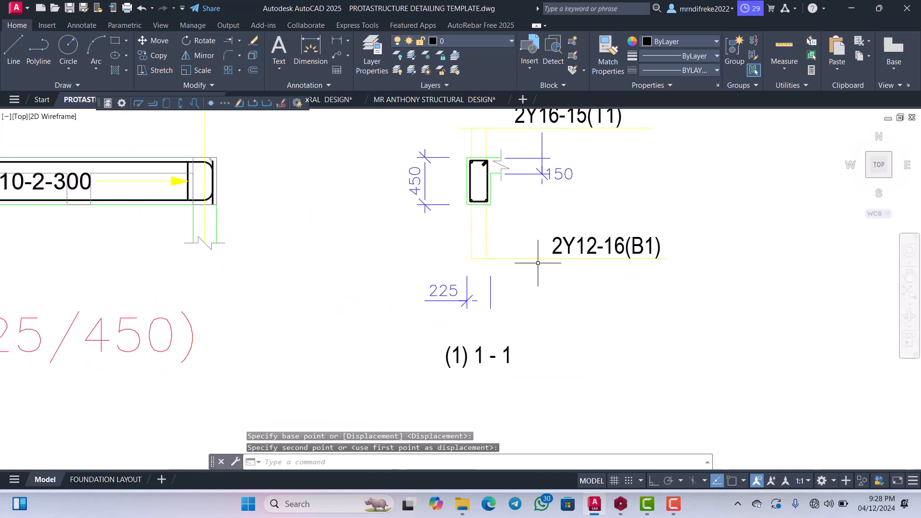
click(580, 271)
click(552, 201)
right_click(552, 201)
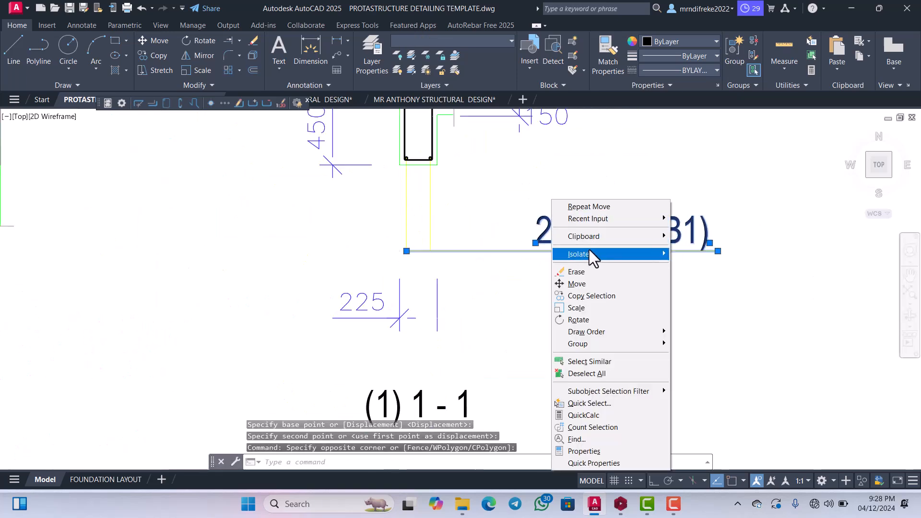
click(577, 284)
click(582, 284)
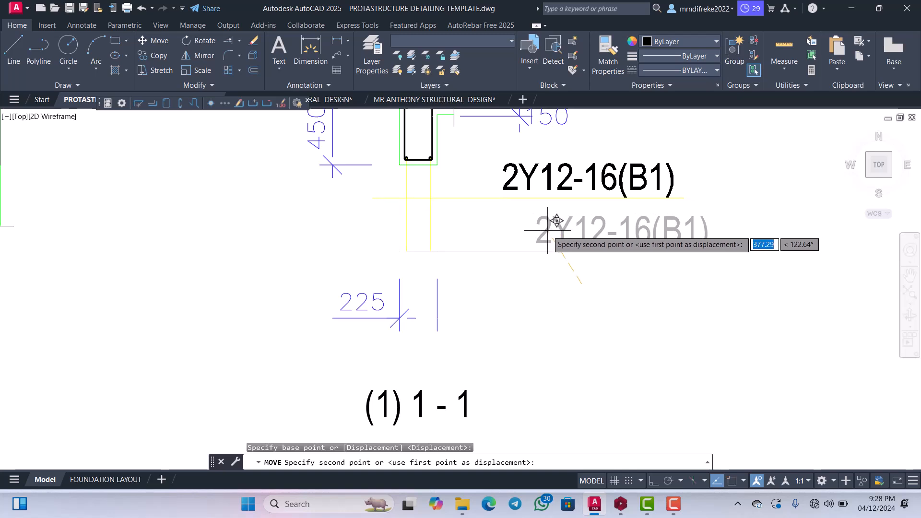
click(514, 216)
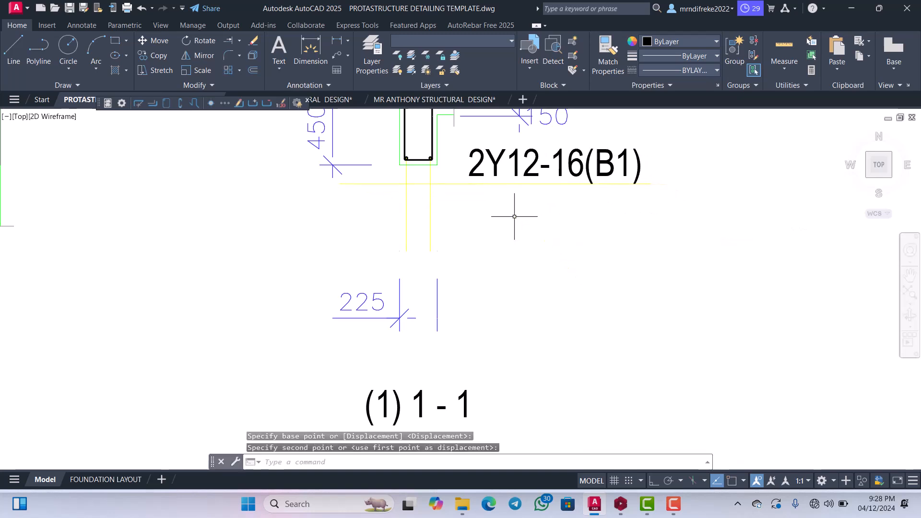
Trim the excess ends of the vertical and horizontal bottom rebar leader lines below section 1-1.
key(Return)
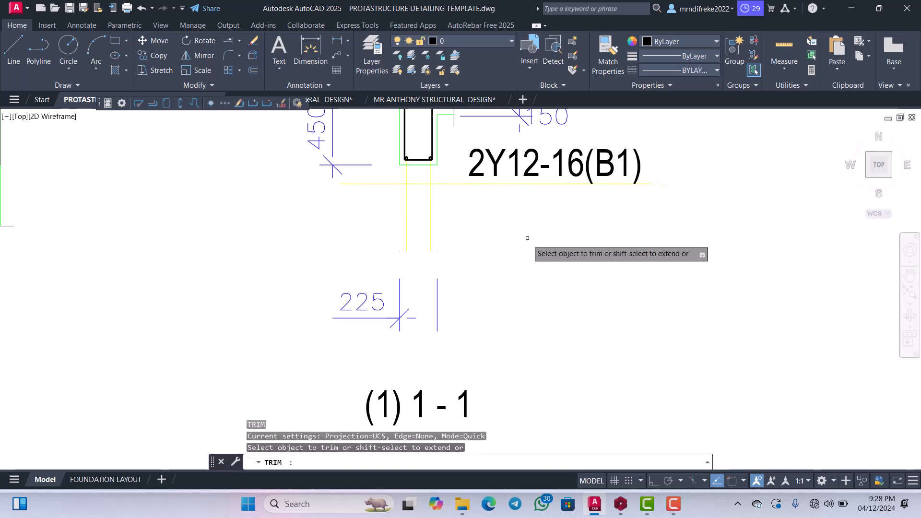
mouse_move(458, 211)
mouse_down()
mouse_move(389, 198)
mouse_move(383, 179)
mouse_up()
key(Escape)
Move the 225 width dimension below section 1-1.
click(459, 335)
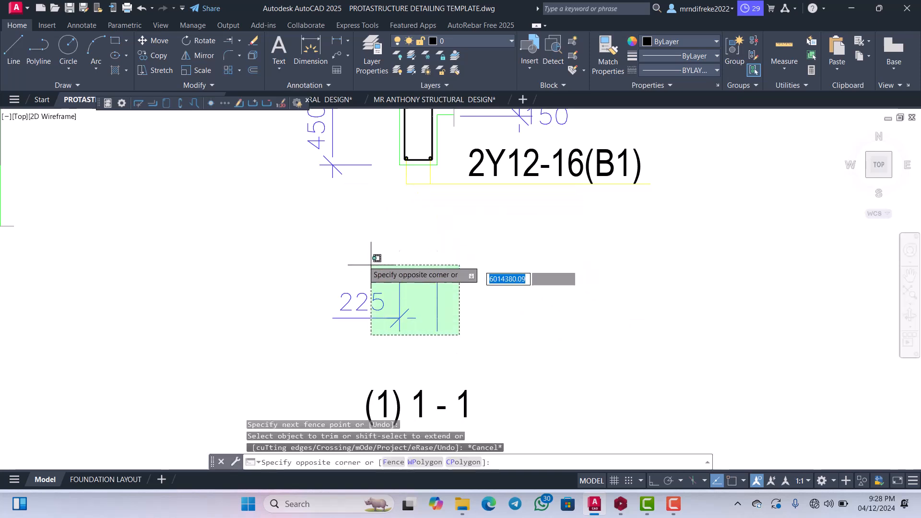
click(361, 247)
right_click(368, 246)
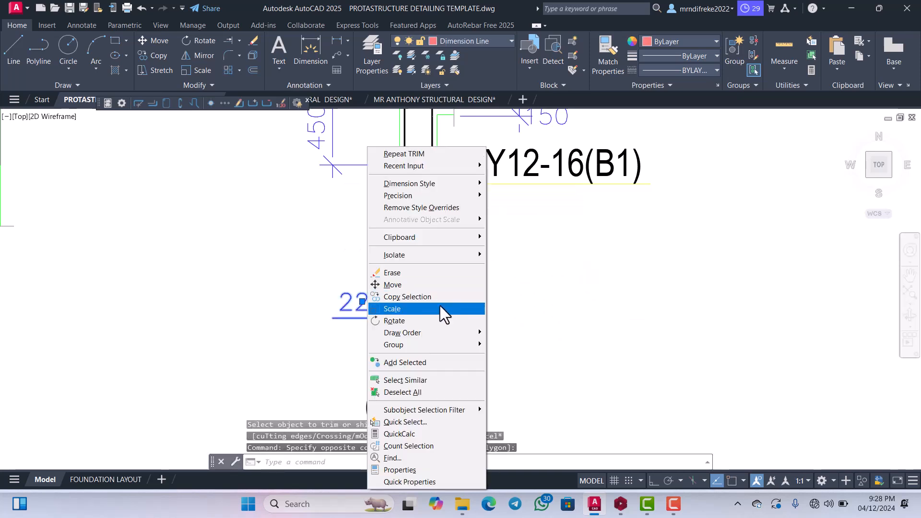
click(403, 286)
click(403, 283)
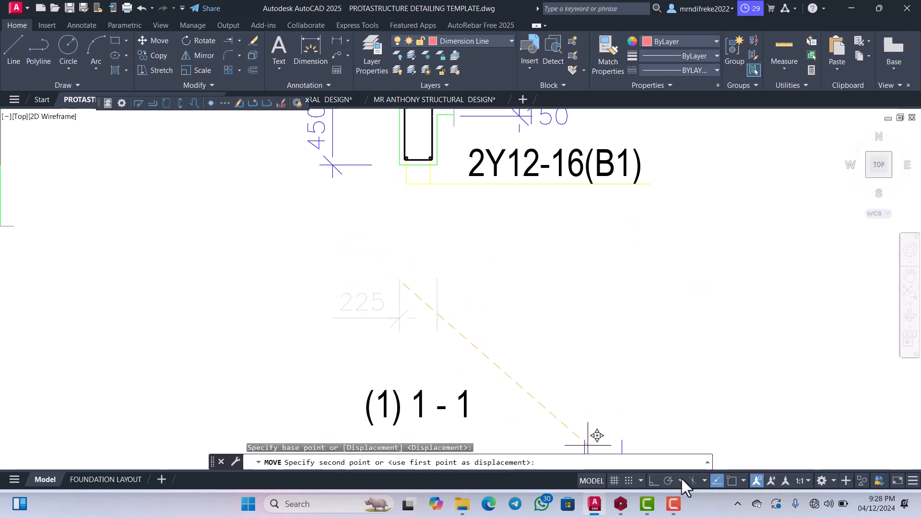
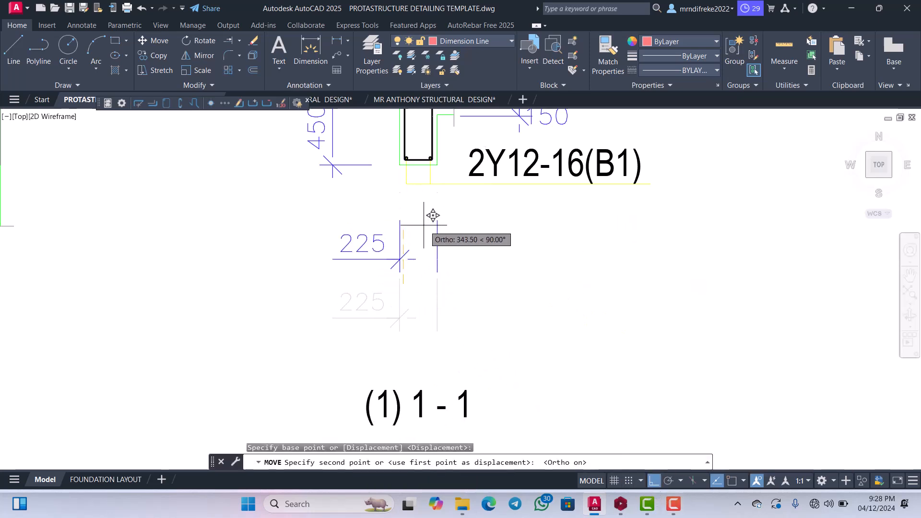
Place the 225 width dimension directly beneath the 2Y12-16(B1) leader line of section 1-1.
click(433, 183)
scroll(583, 235, down, 5)
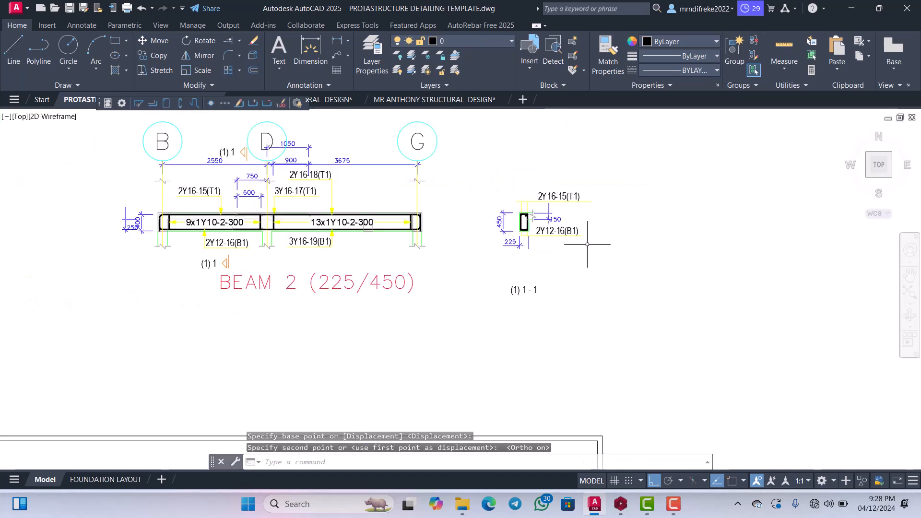
scroll(586, 257, up, 2)
scroll(568, 290, down, 2)
scroll(568, 290, up, 3)
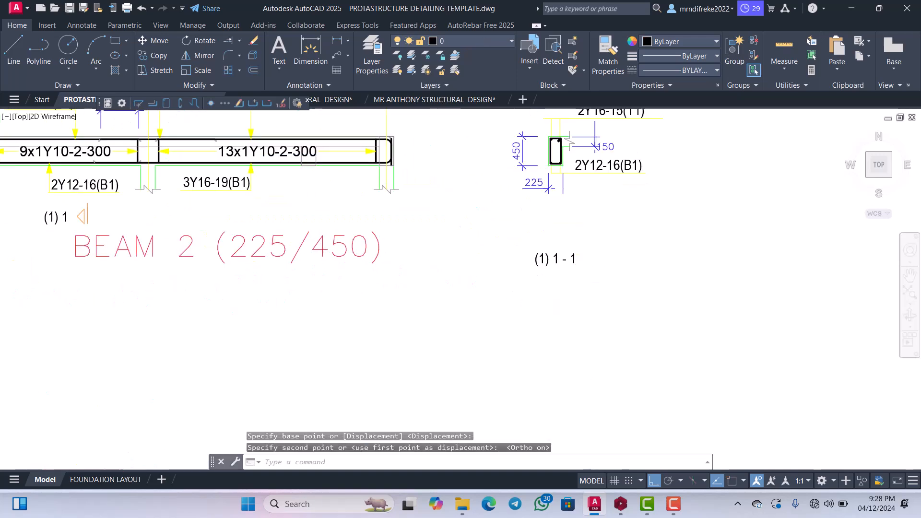
Move the (1) 1 - 1 section title straight up, close beneath the 225 dimension.
click(624, 288)
click(510, 243)
right_click(549, 287)
click(571, 284)
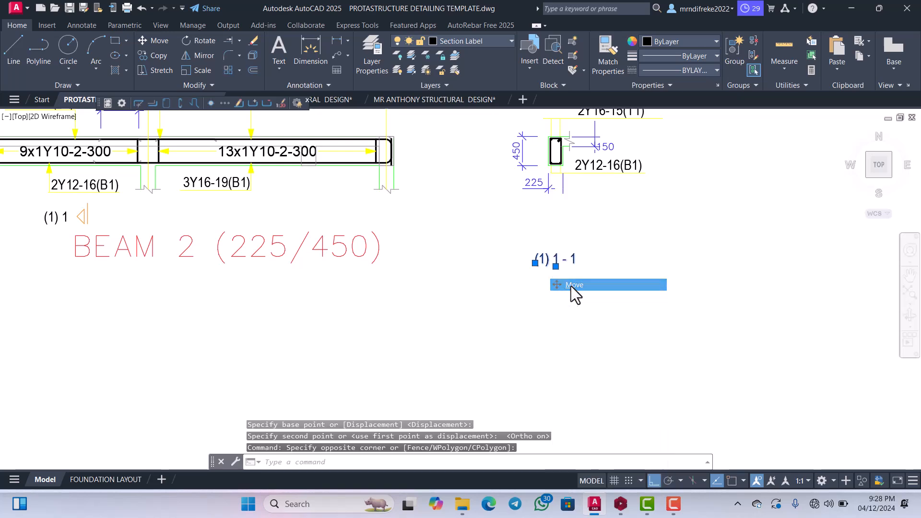
click(571, 285)
click(583, 226)
scroll(597, 265, down, 5)
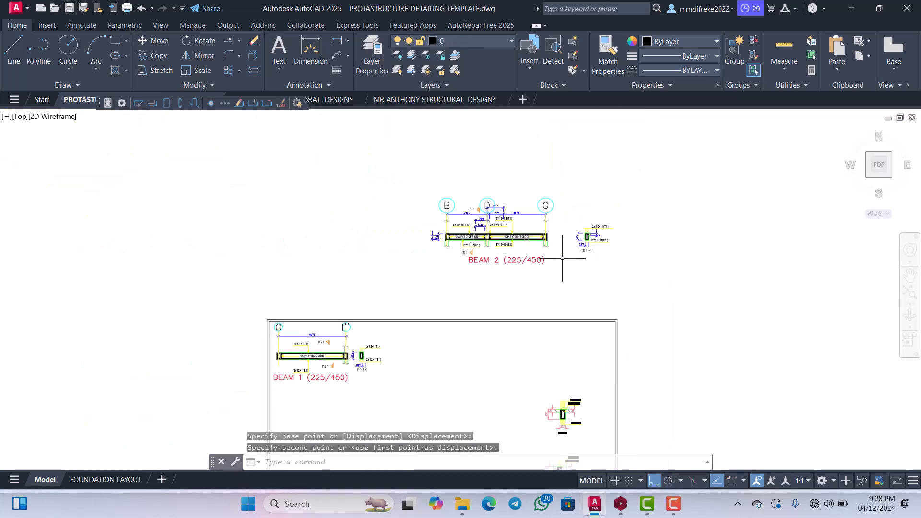
Edit the lower section mark text of BEAM 2 (225/450) to read (2) 1.
scroll(571, 244, up, 5)
scroll(528, 261, down, 5)
scroll(470, 244, up, 4)
scroll(538, 219, down, 2)
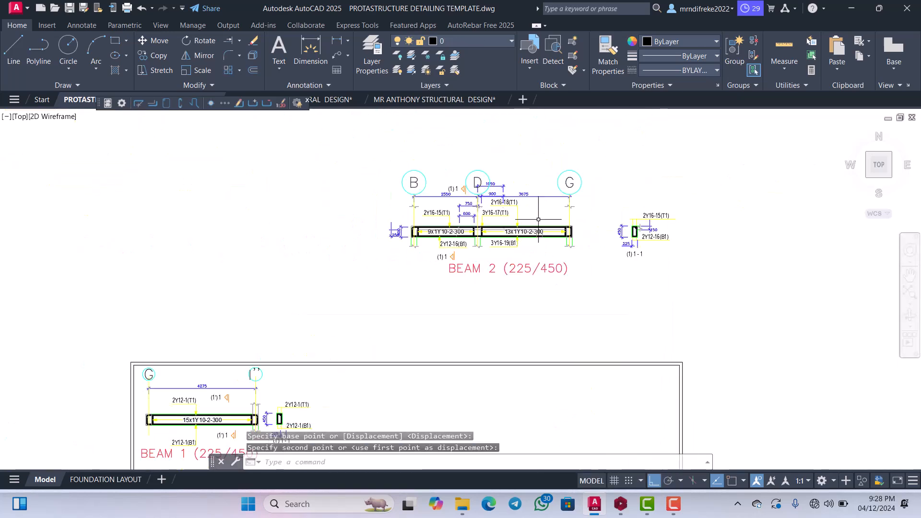
scroll(538, 220, up, 2)
scroll(365, 288, up, 5)
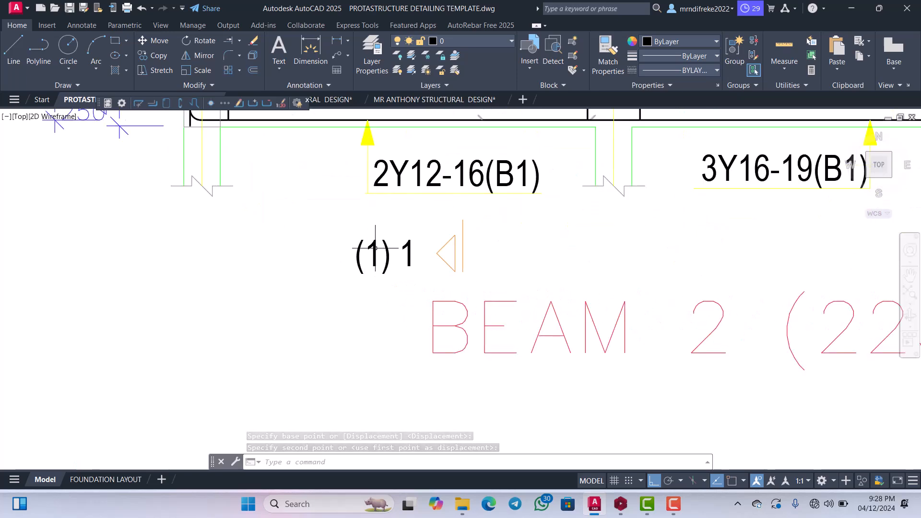
click(376, 248)
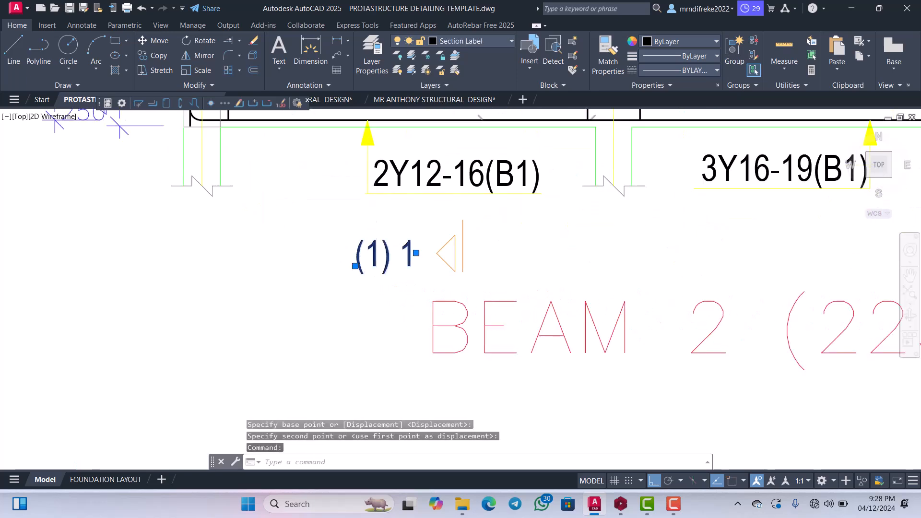
double_click(372, 252)
click(373, 249)
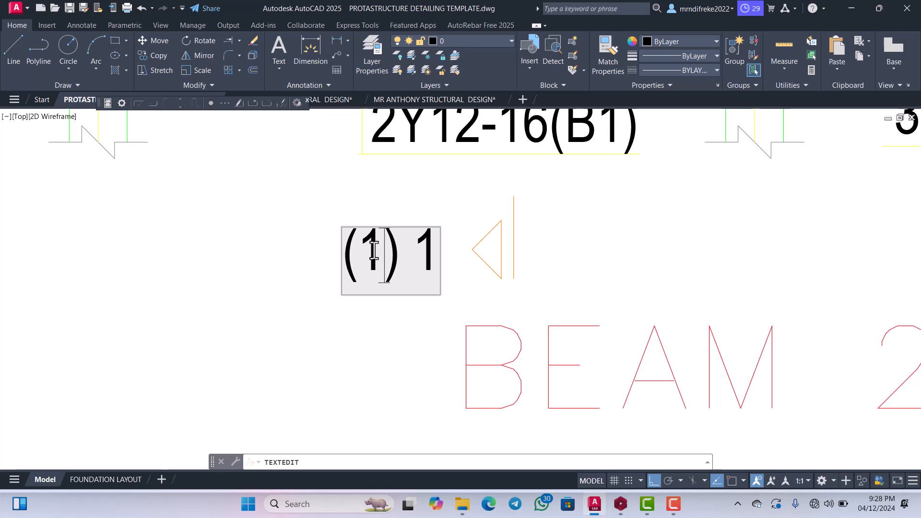
double_click(364, 250)
text(2)
key(Return)
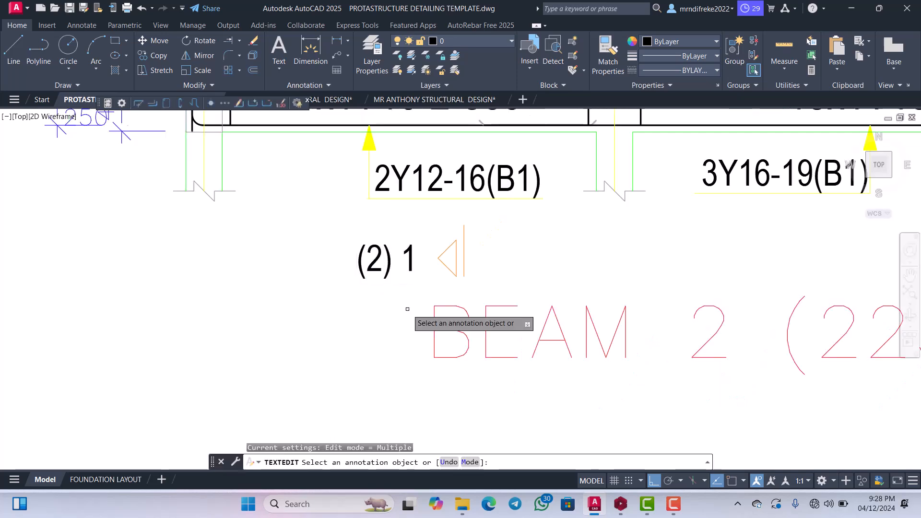
key(Escape)
Remove the trailing 1 from the lower section mark text so it reads only (2).
scroll(409, 275, up, 4)
click(396, 280)
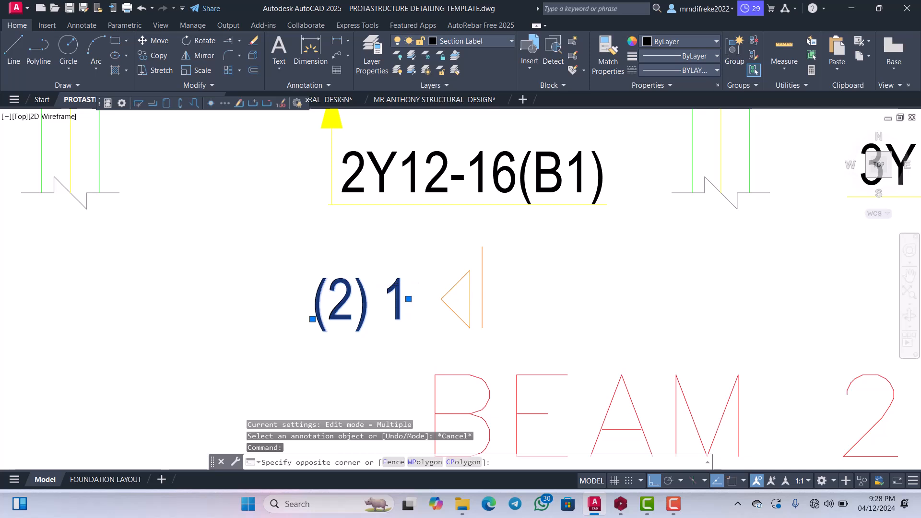
double_click(385, 286)
click(383, 289)
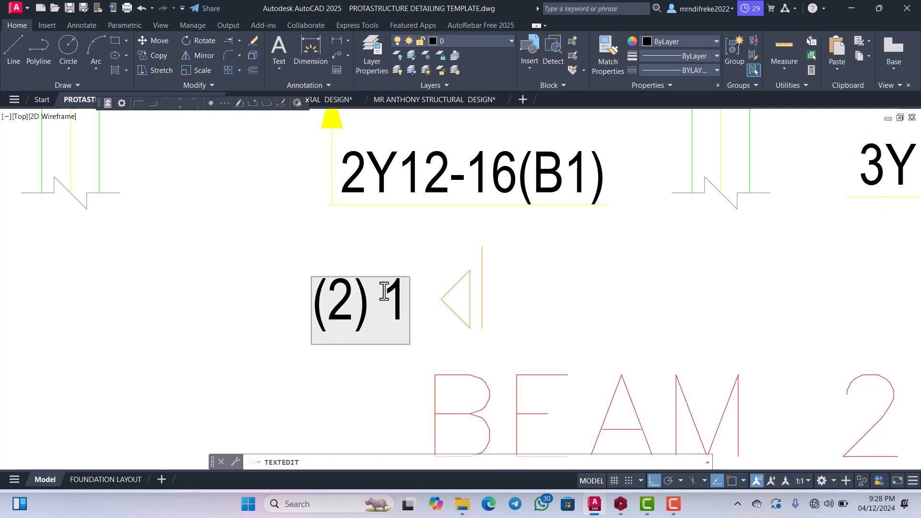
drag(382, 291, 403, 291)
key(BackSpace)
scroll(422, 260, down, 3)
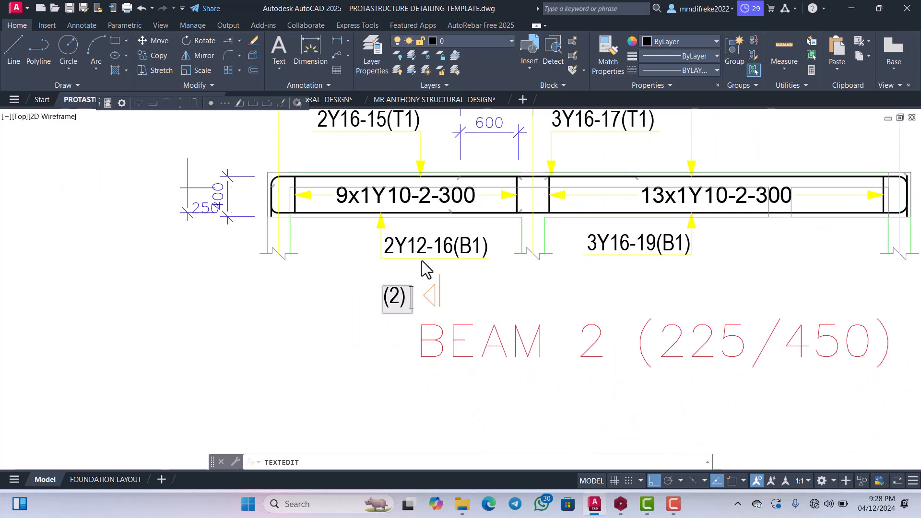
key(Return)
scroll(427, 240, down, 4)
scroll(434, 204, up, 4)
scroll(434, 203, up, 3)
scroll(448, 255, down, 5)
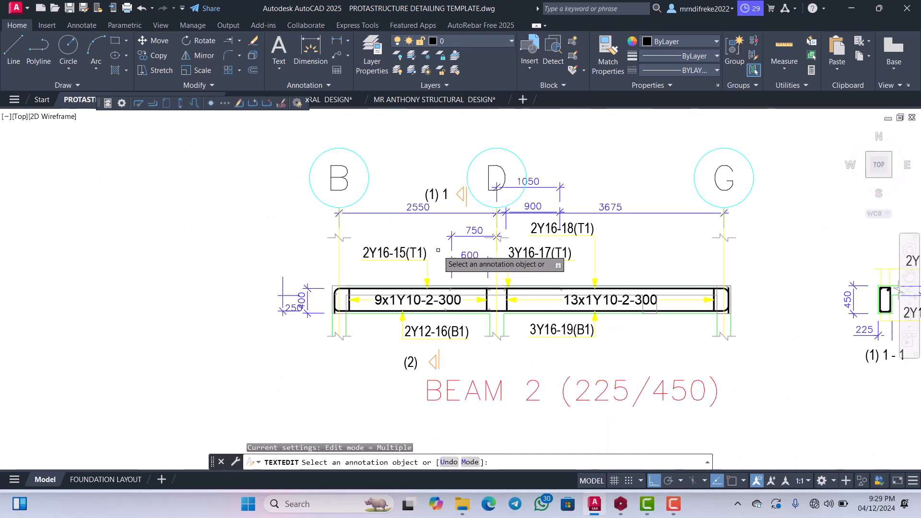
scroll(466, 262, up, 3)
key(Escape)
scroll(439, 328, down, 3)
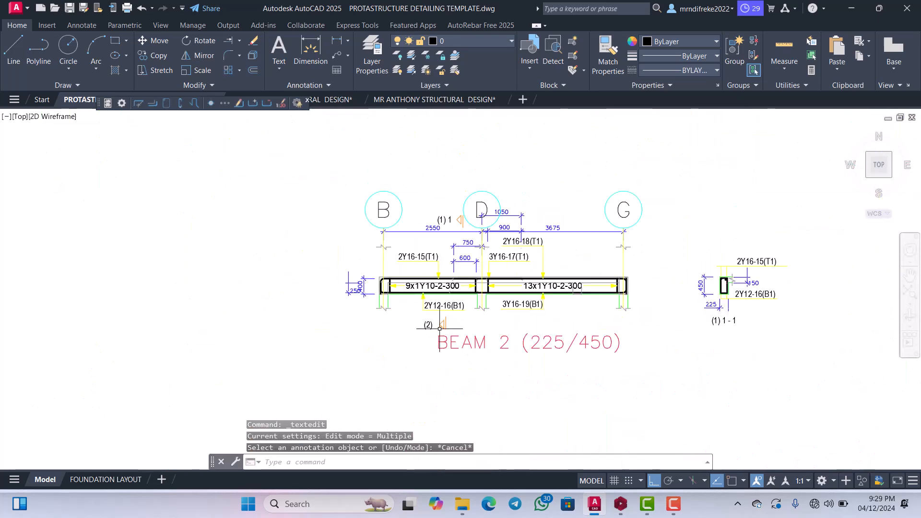
scroll(440, 329, up, 2)
scroll(442, 326, up, 5)
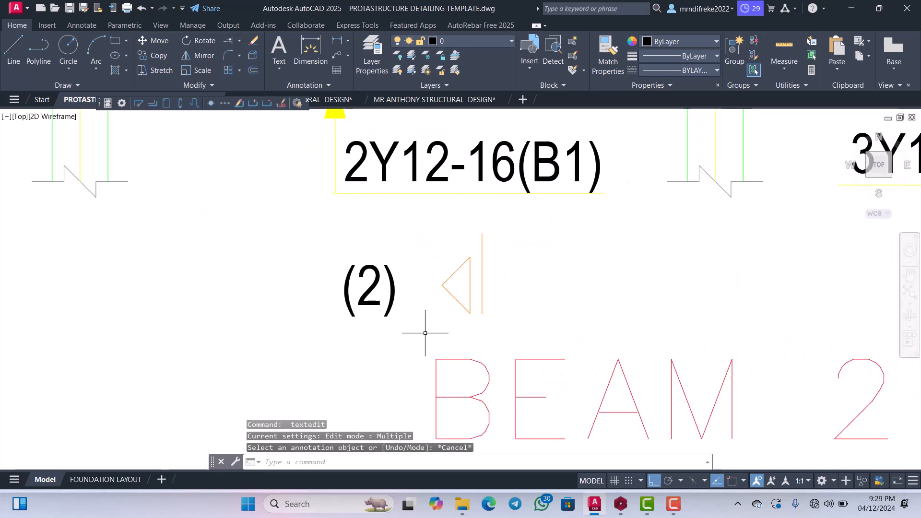
click(418, 331)
click(354, 241)
scroll(425, 312, down, 5)
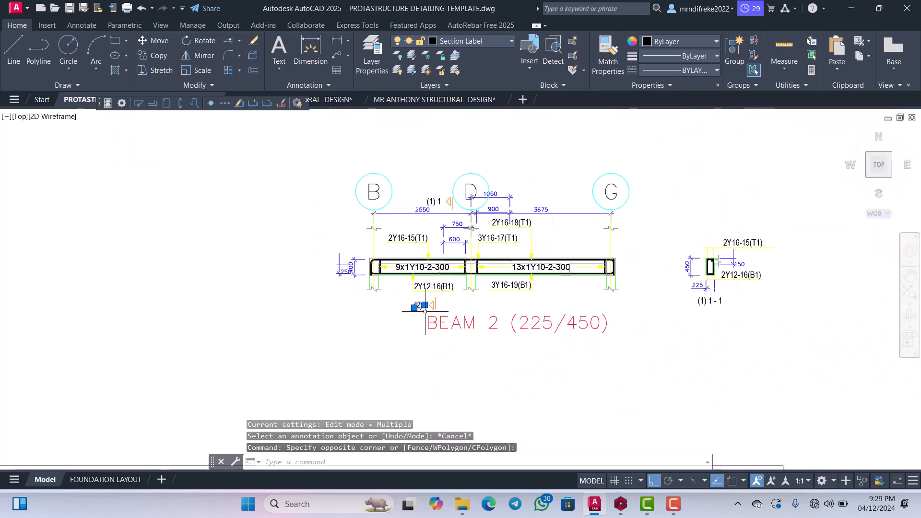
scroll(427, 211, up, 4)
key(Escape)
Delete the (1) 1 text beside the upper section marker between axes B and D.
scroll(454, 187, up, 2)
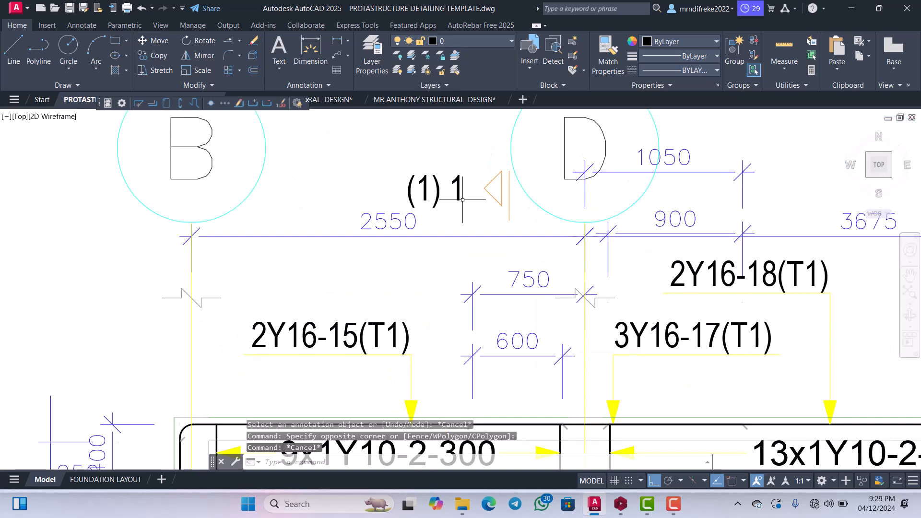
click(467, 193)
click(420, 172)
key(Delete)
scroll(419, 171, down, 3)
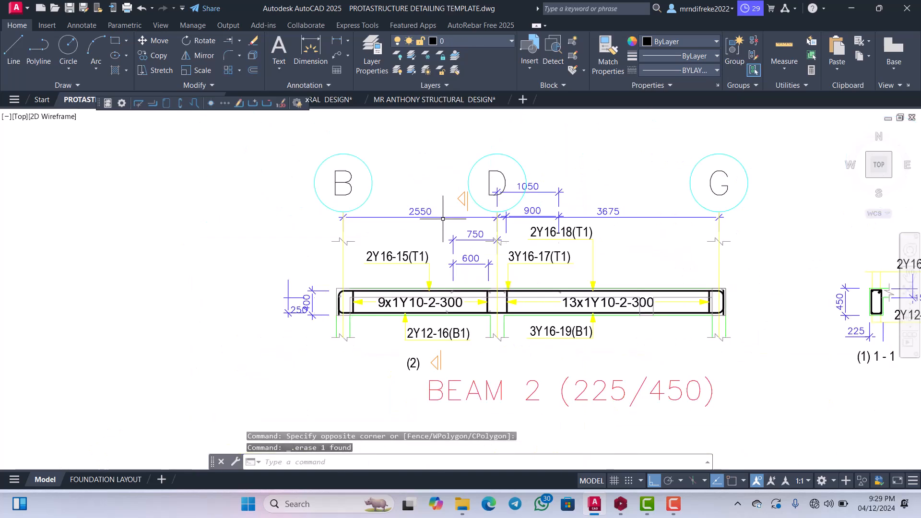
Copy the lower (2) text with Ortho off and place the copy beside the upper section marker near axis D.
scroll(422, 282, up, 5)
click(377, 309)
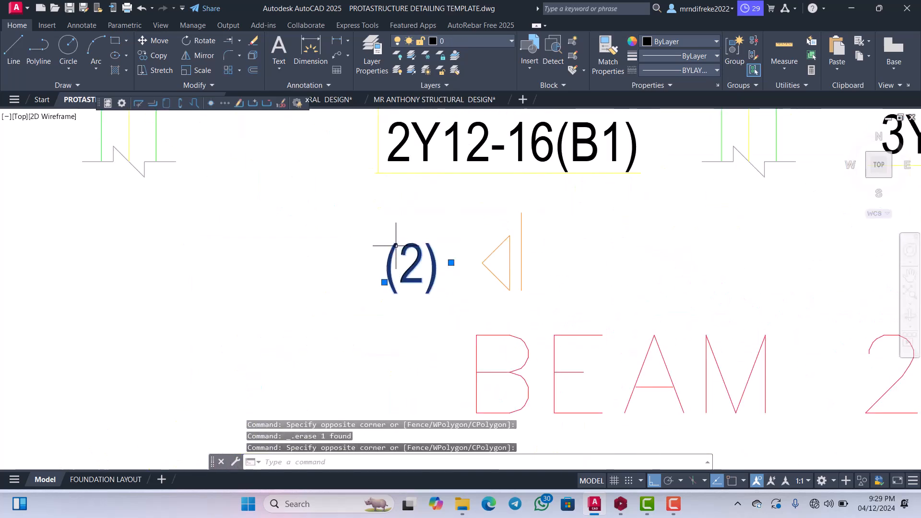
right_click(398, 286)
click(421, 301)
click(422, 295)
scroll(407, 326, down, 3)
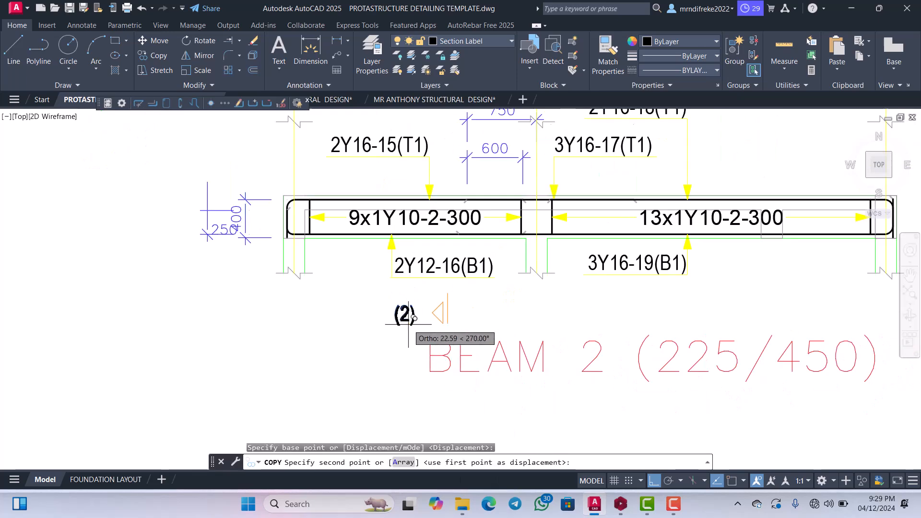
scroll(431, 192, up, 1)
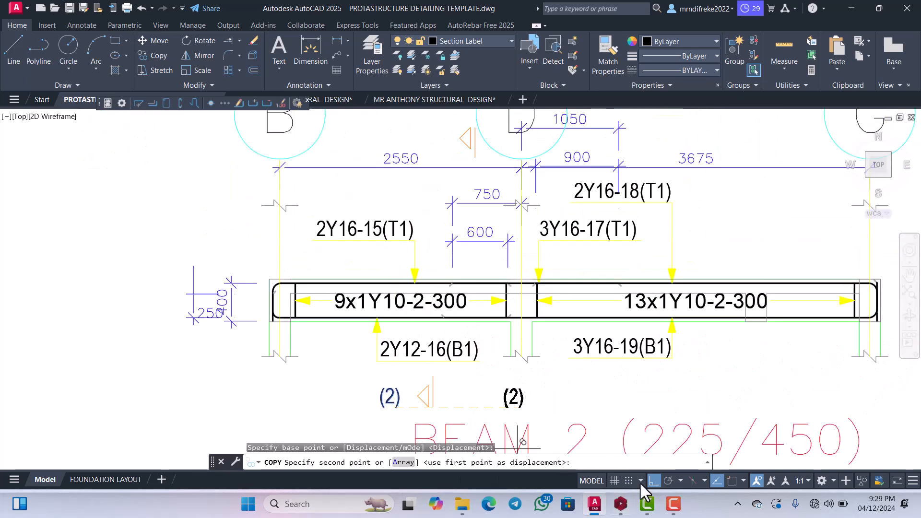
click(652, 481)
scroll(467, 325, down, 2)
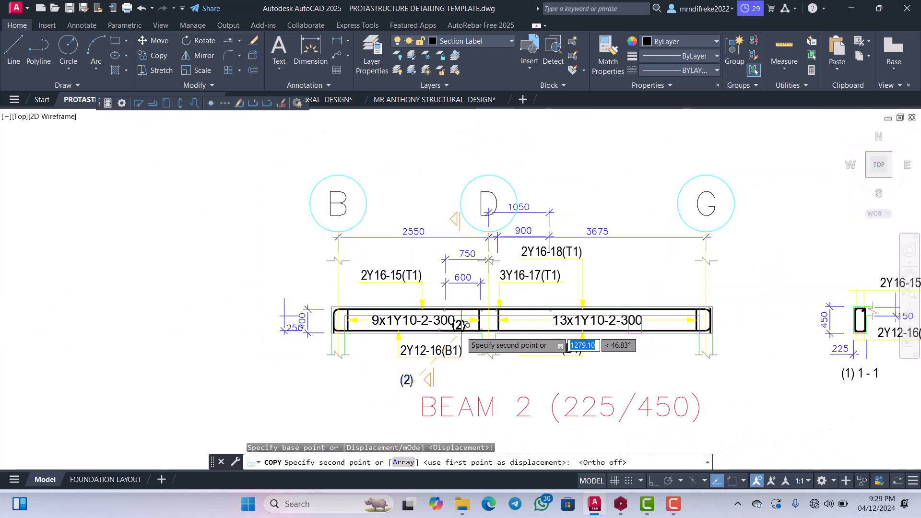
scroll(452, 216, up, 5)
scroll(410, 192, down, 7)
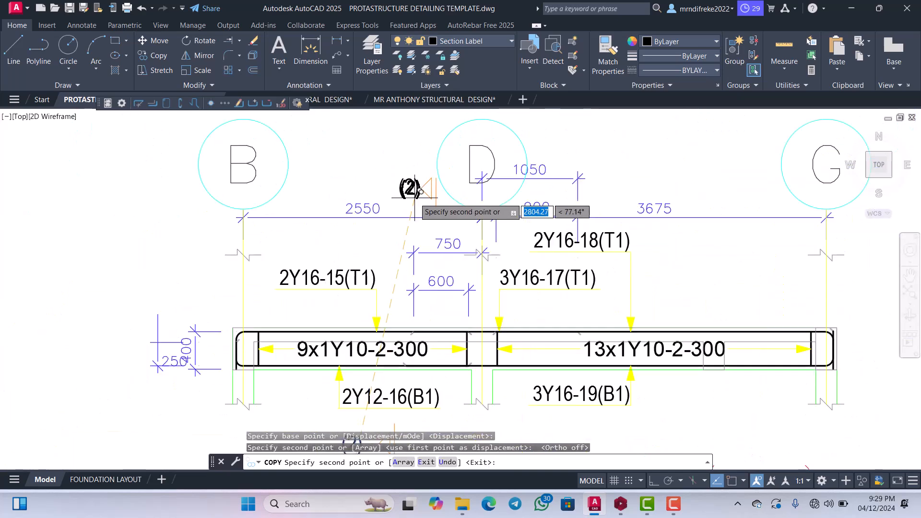
key(Escape)
scroll(506, 265, up, 2)
scroll(527, 271, down, 3)
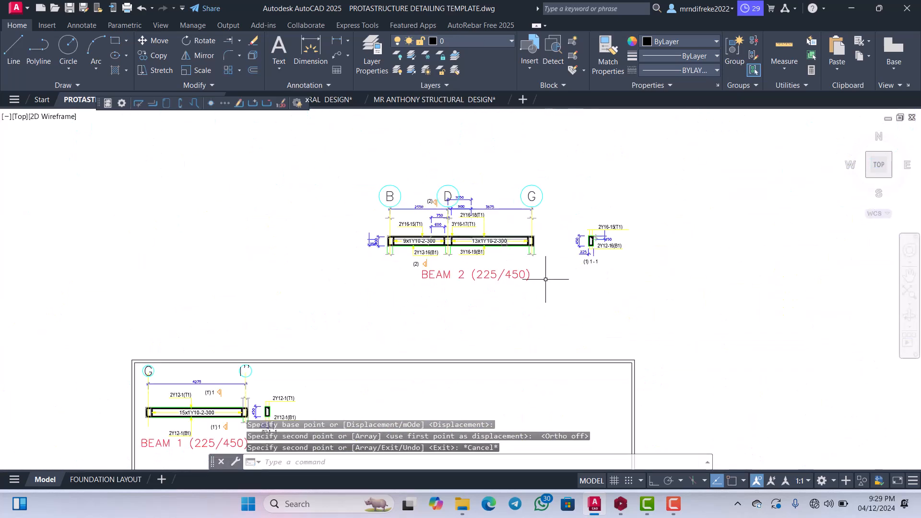
click(551, 298)
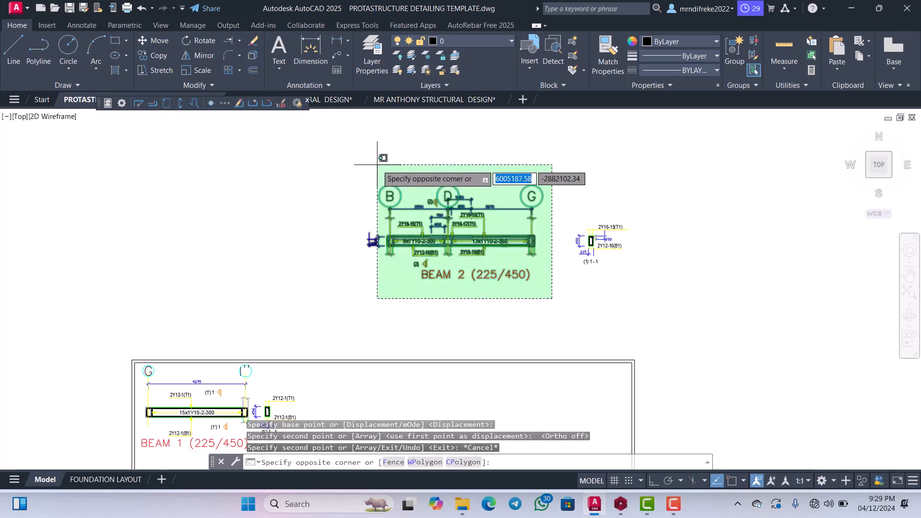
key(Escape)
Shrink the axis circles of BEAM 2 at G, D and B so each fits closely around its letter.
scroll(532, 185, up, 6)
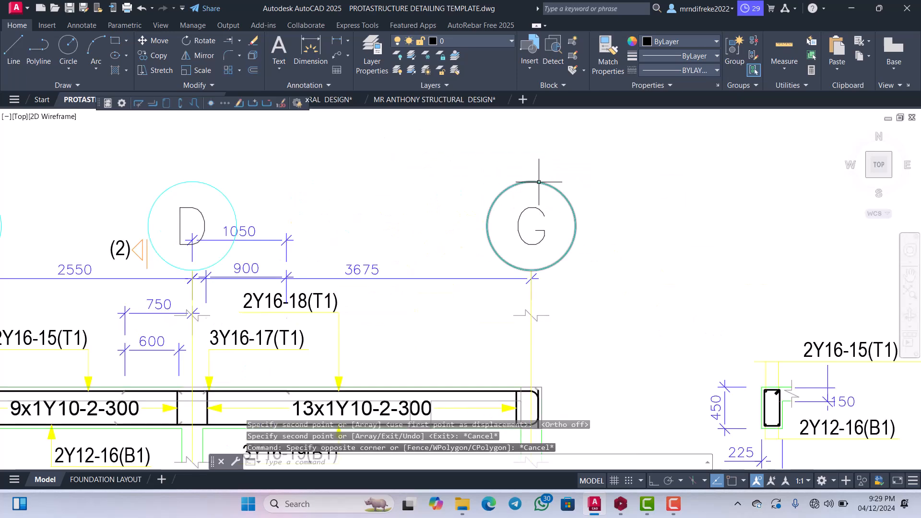
click(538, 181)
click(532, 181)
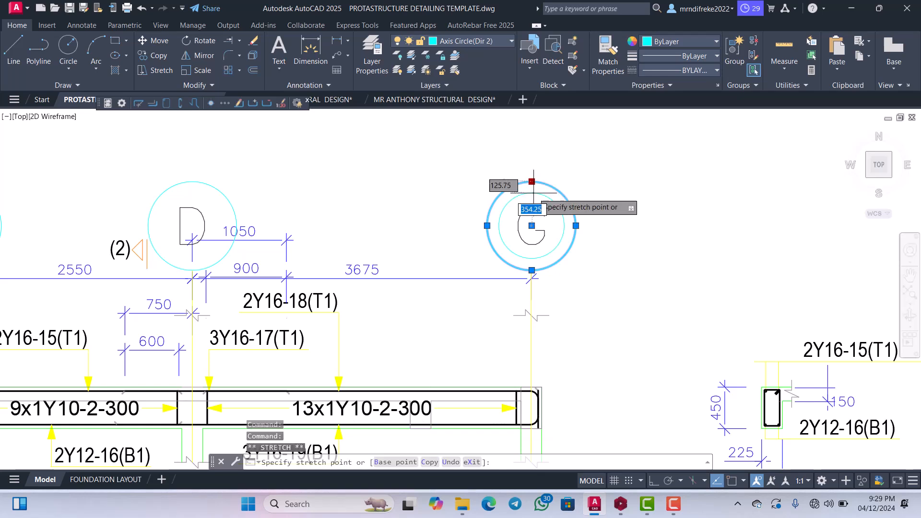
key(Escape)
scroll(193, 194, up, 2)
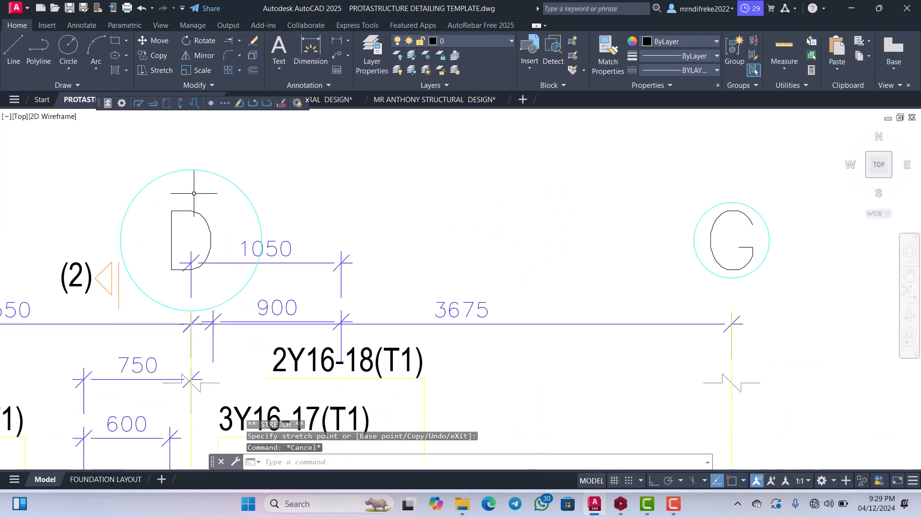
click(210, 171)
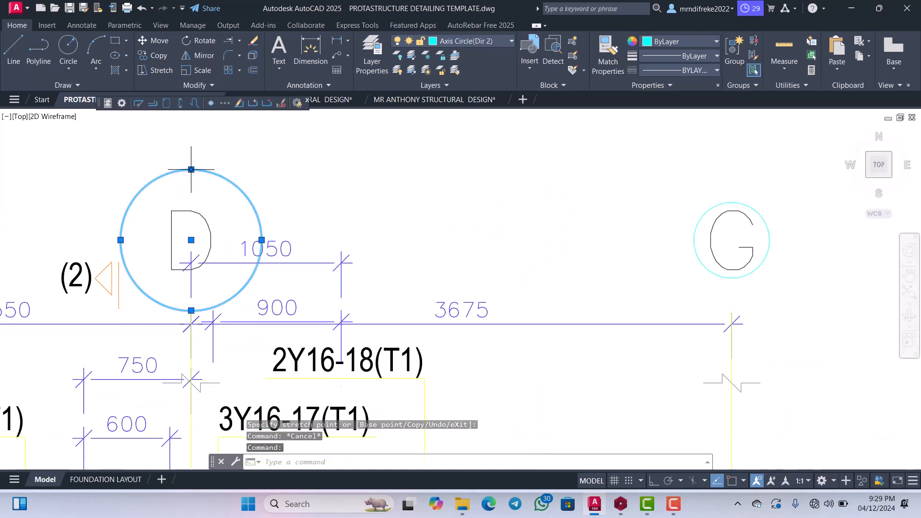
click(191, 169)
scroll(332, 232, down, 6)
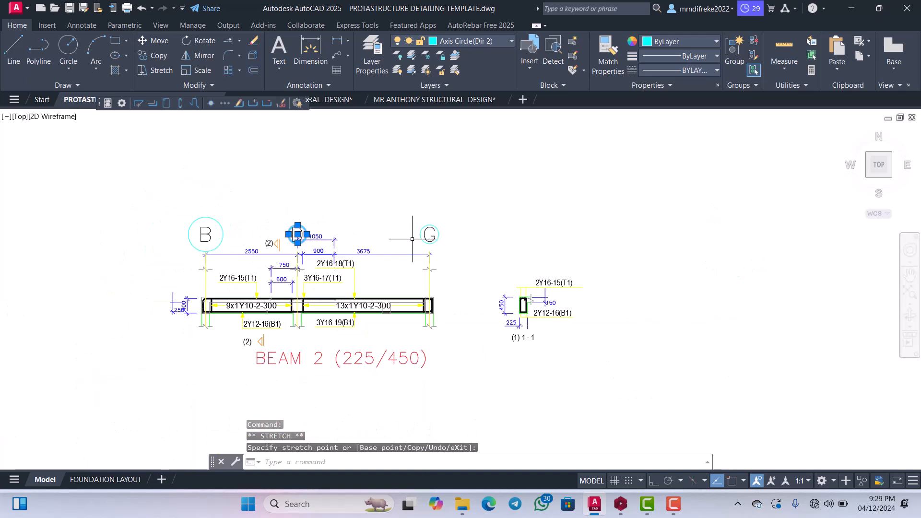
key(Escape)
scroll(158, 230, up, 4)
click(291, 205)
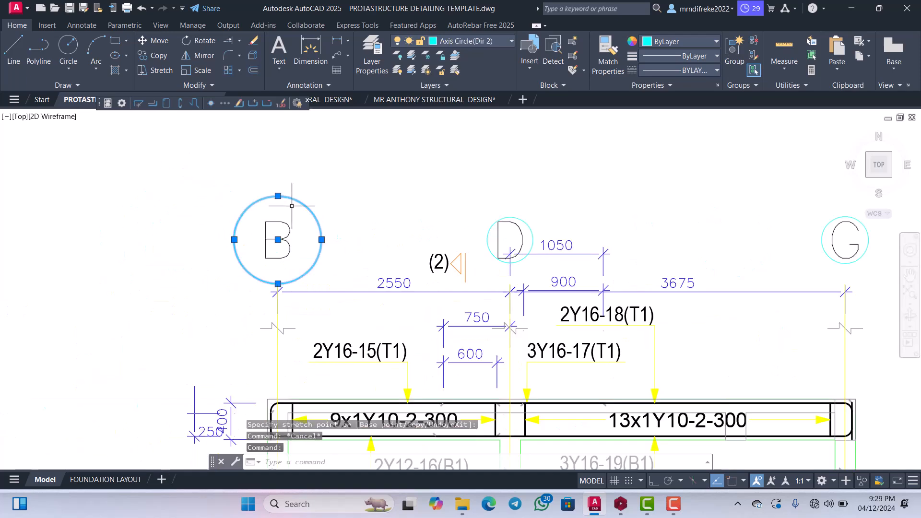
click(277, 195)
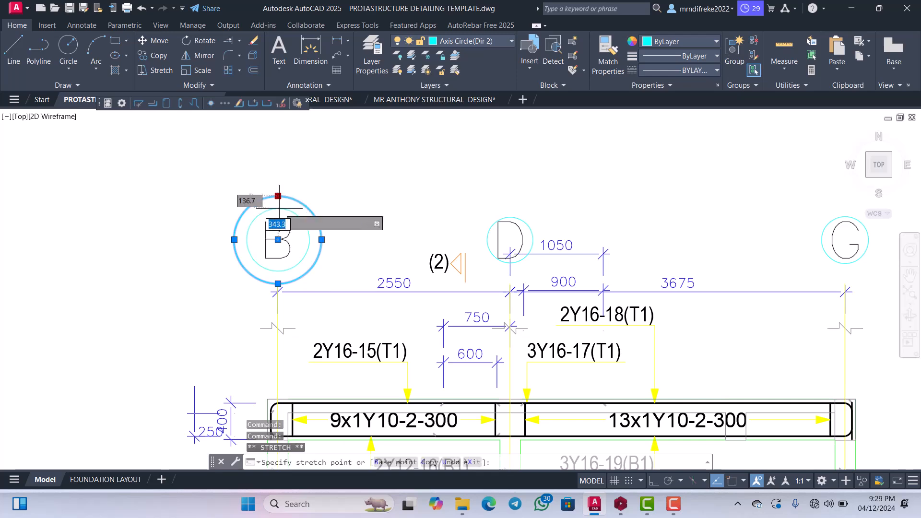
key(Escape)
Move the B, D and G axis circles with their letters straight down to sit just above BEAM 2's upper dimension line.
scroll(479, 236, up, 4)
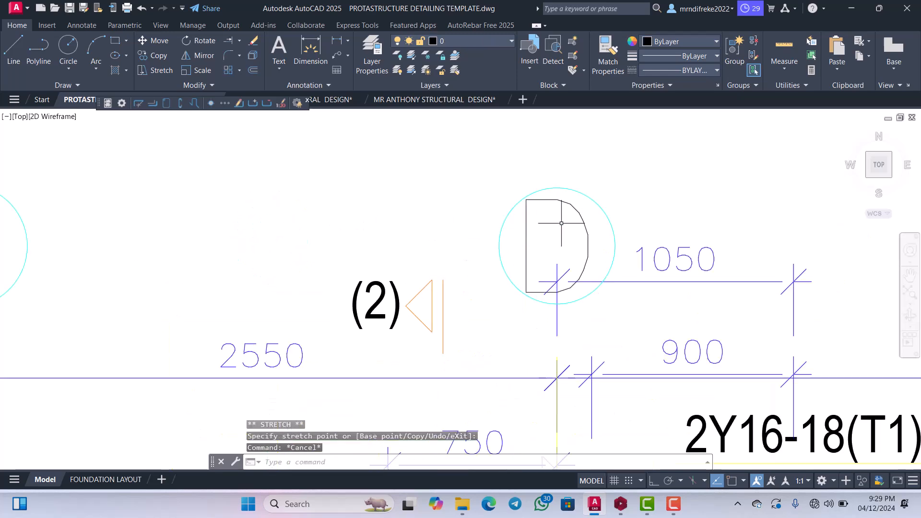
scroll(553, 219, down, 2)
scroll(560, 223, up, 2)
click(578, 211)
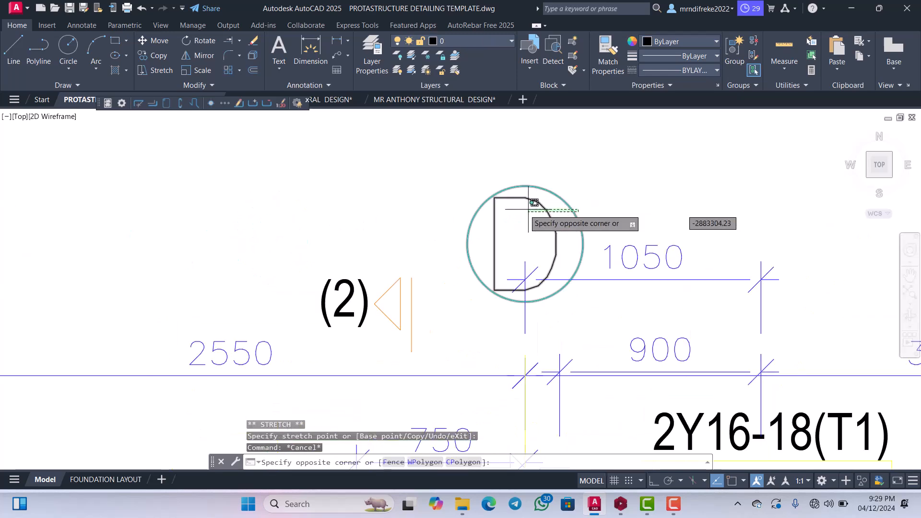
click(522, 209)
scroll(478, 232, down, 4)
scroll(282, 241, up, 2)
click(330, 227)
click(238, 203)
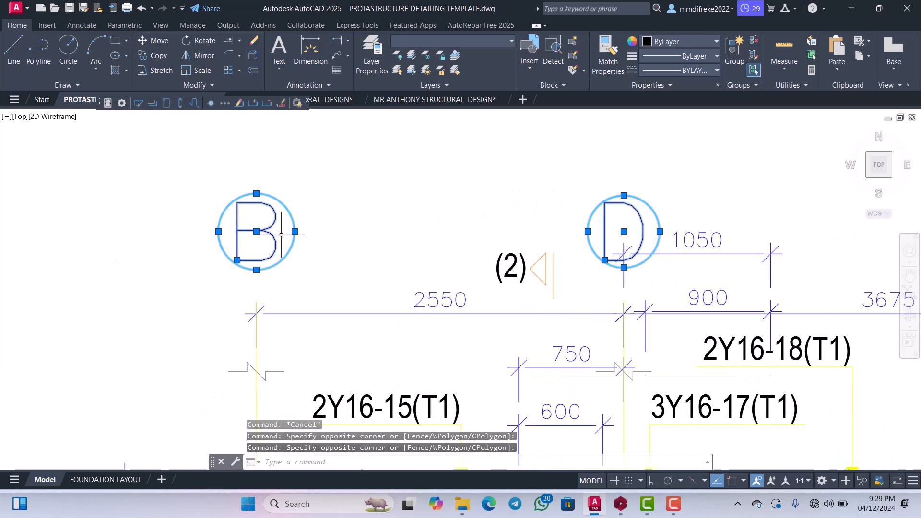
scroll(284, 234, down, 2)
scroll(584, 229, up, 2)
scroll(445, 249, down, 4)
scroll(658, 246, up, 4)
click(697, 246)
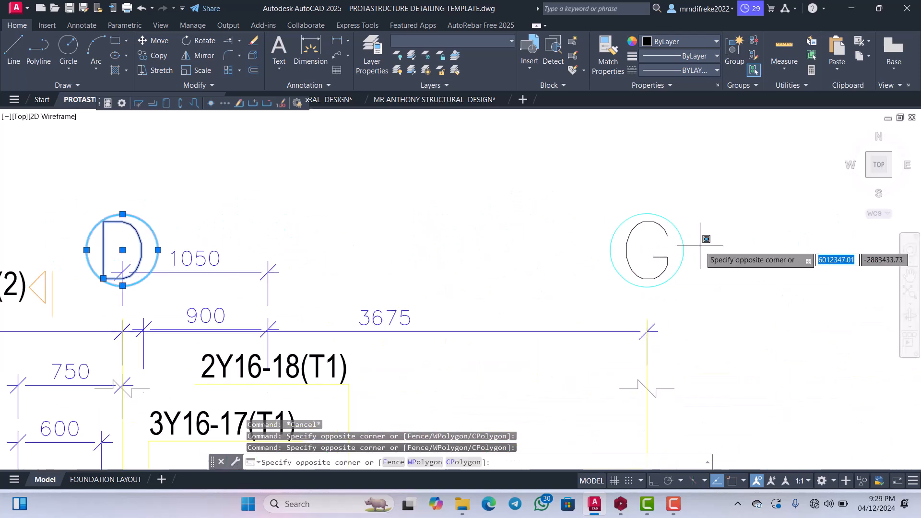
click(603, 247)
right_click(535, 219)
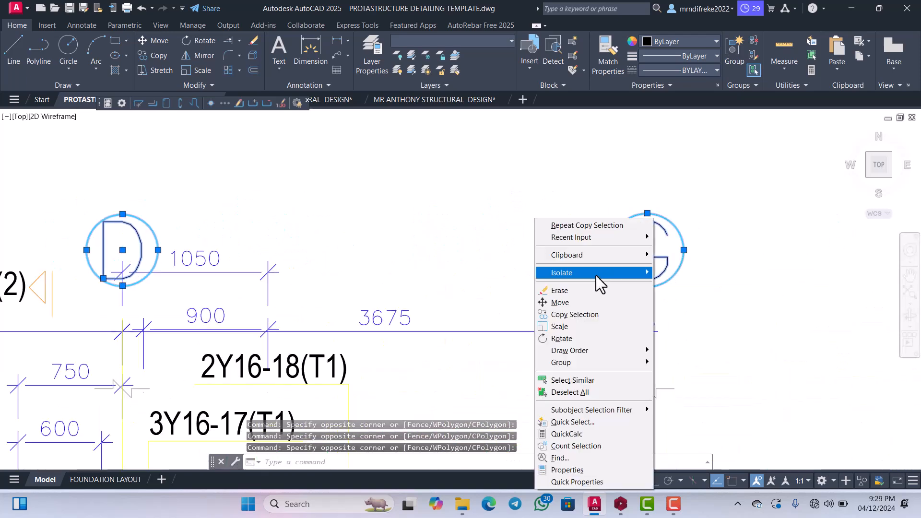
click(565, 300)
click(565, 299)
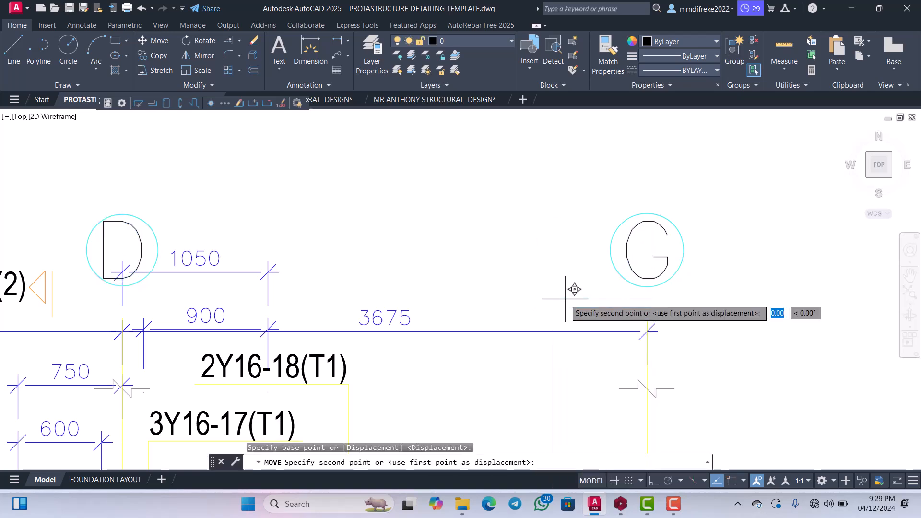
click(566, 344)
Move the whole BEAM 2 (225/450) elevation with its title into the drawing sheet, beside BEAM 1's cross-section.
scroll(619, 269, down, 4)
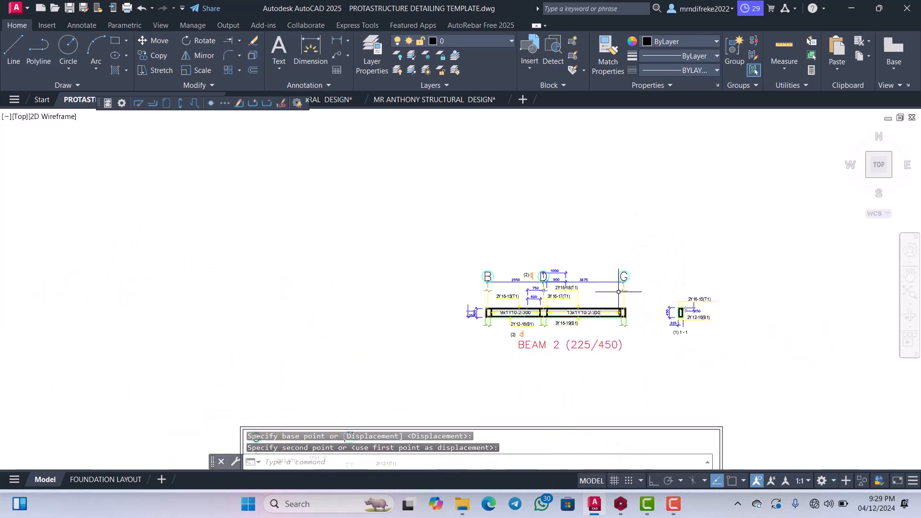
click(648, 369)
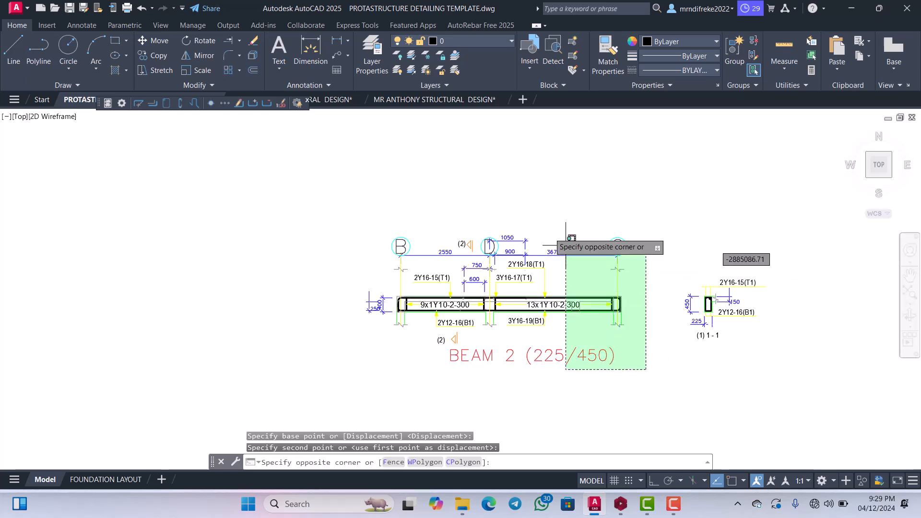
click(363, 203)
right_click(402, 215)
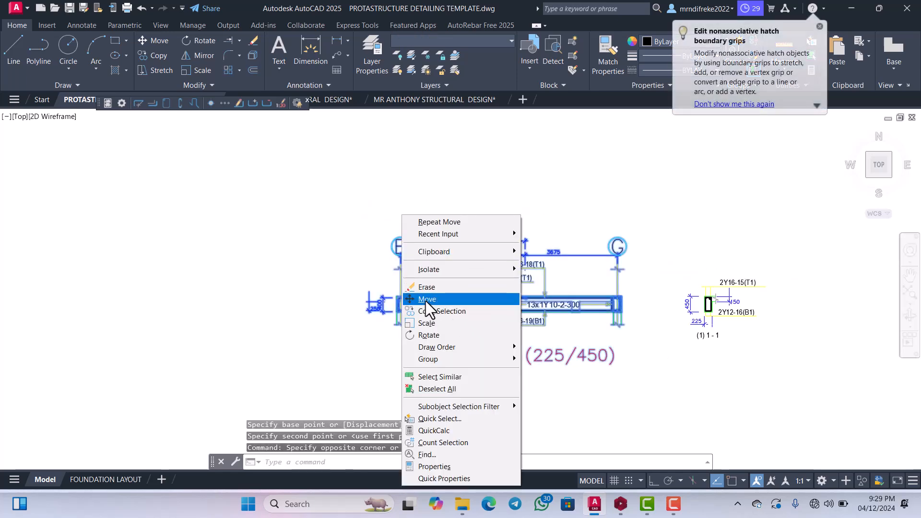
click(426, 302)
click(465, 309)
scroll(424, 327, down, 4)
scroll(457, 230, down, 2)
scroll(461, 240, up, 7)
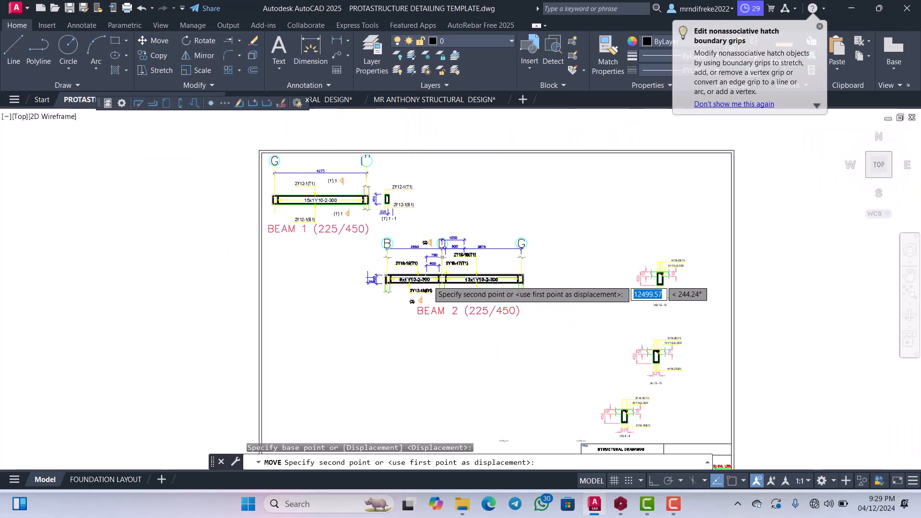
scroll(477, 217, down, 2)
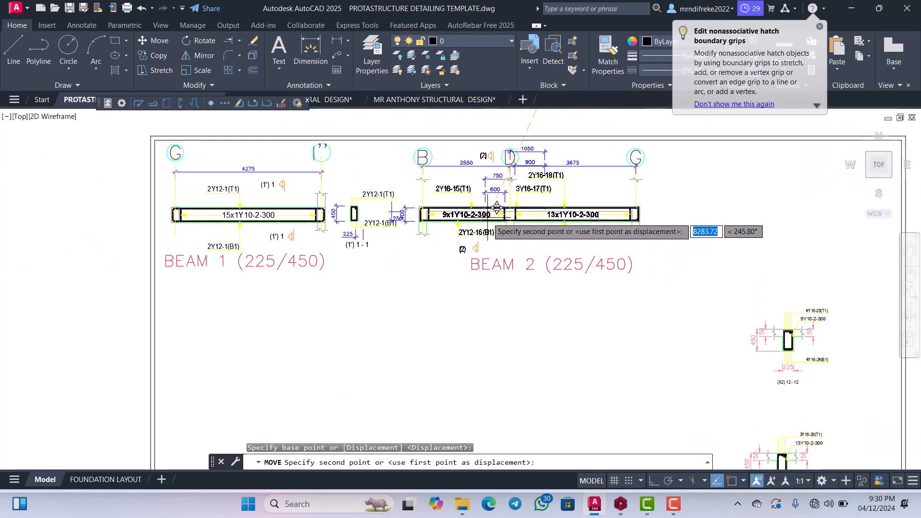
key(Escape)
Delete the overlapping 400 and 250 dimensions at the left end of BEAM 2.
scroll(434, 217, up, 5)
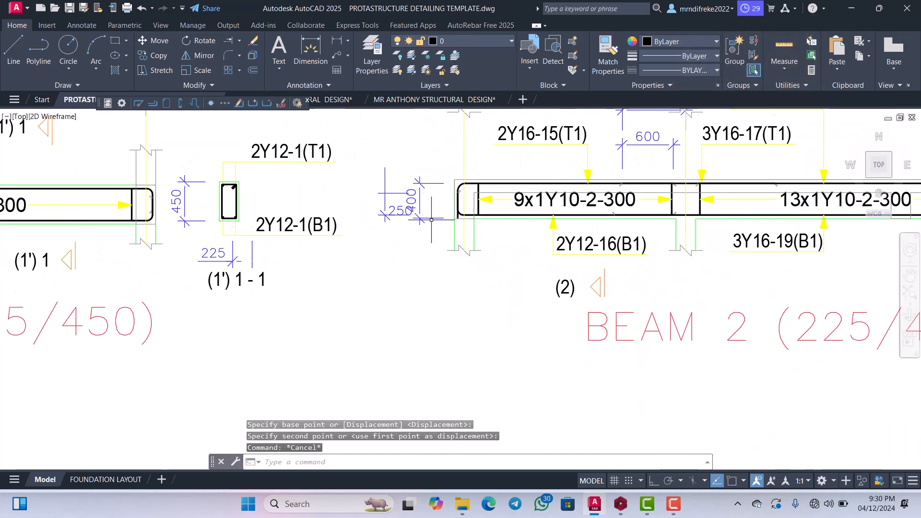
click(433, 238)
click(340, 172)
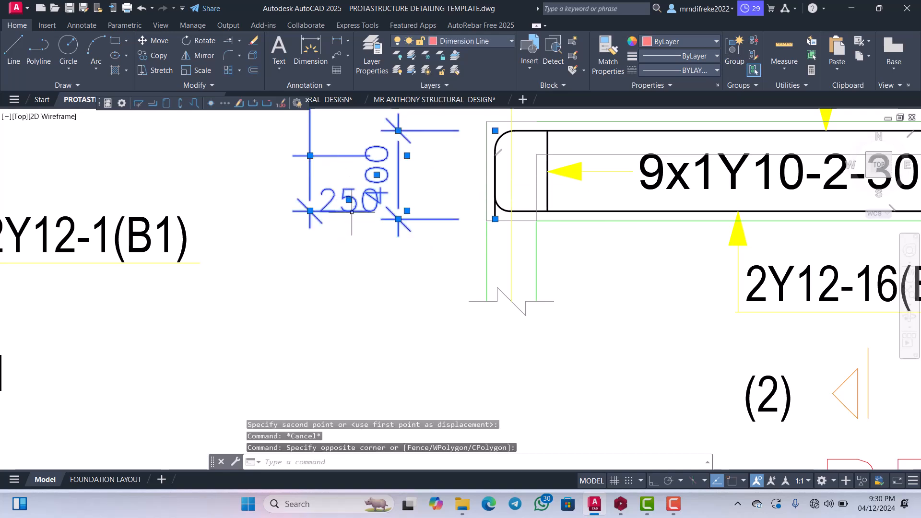
key(Delete)
Move the BEAM 2 elevation and title about 974 units left, closer to BEAM 1's cross-section.
scroll(372, 262, down, 6)
scroll(372, 259, up, 3)
scroll(372, 264, down, 1)
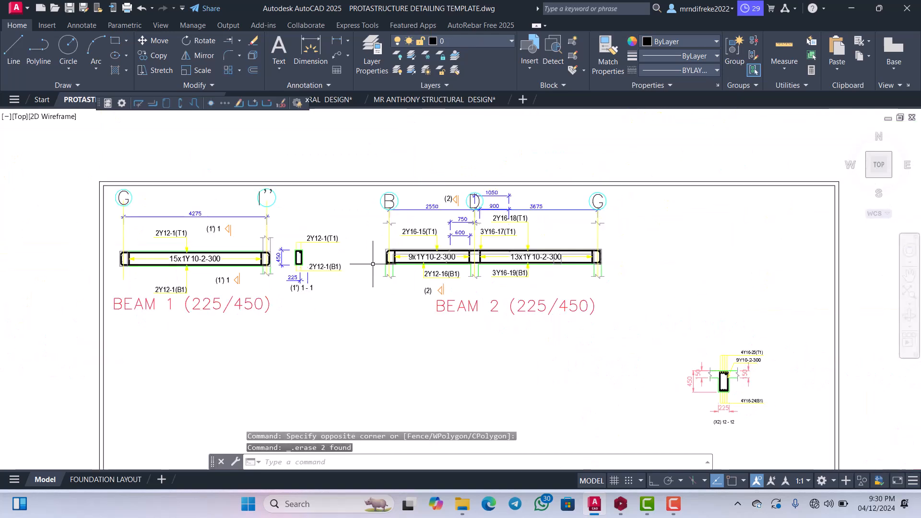
click(384, 195)
right_click(365, 232)
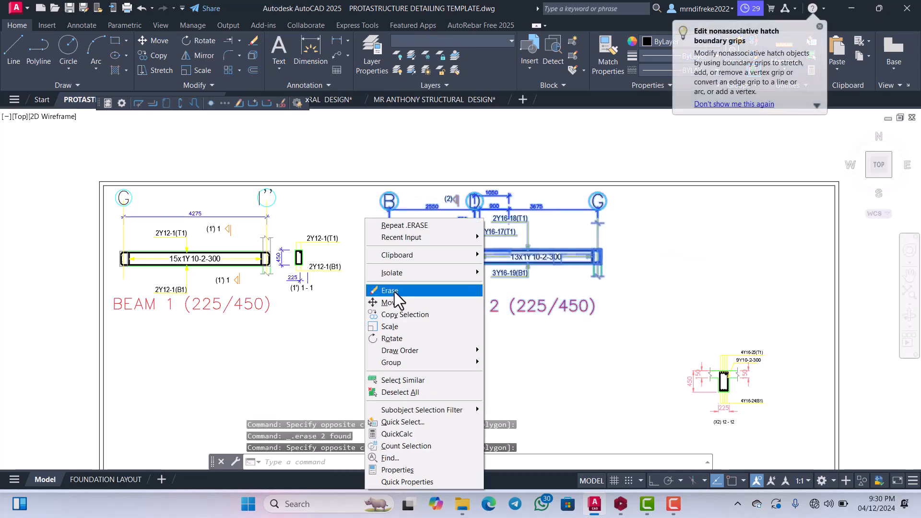
click(392, 303)
click(391, 303)
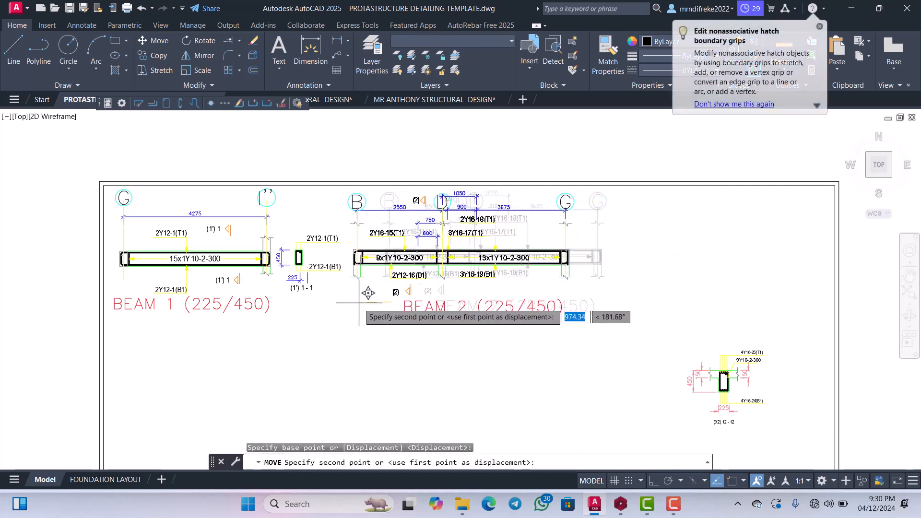
click(358, 303)
Move BEAM 2's cross-section with its 2Y16-15(T1) and 2Y12-16(B1) labels and dimensions into the sheet beside axis G.
scroll(479, 252, down, 4)
scroll(427, 307, up, 10)
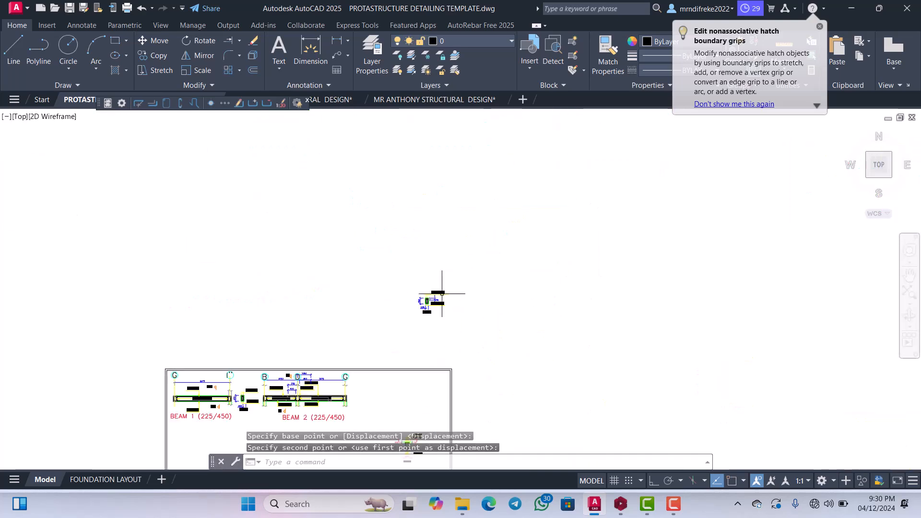
scroll(483, 294, down, 2)
scroll(510, 304, up, 1)
click(511, 303)
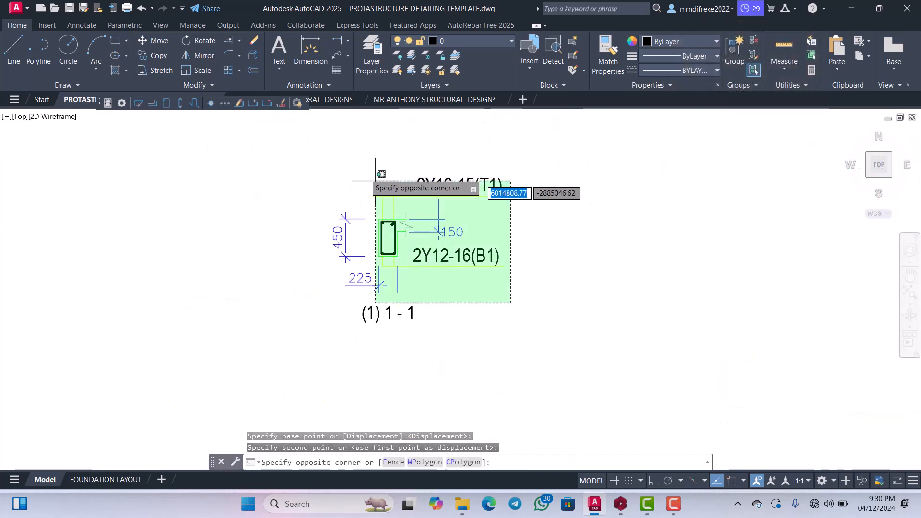
click(330, 171)
right_click(407, 239)
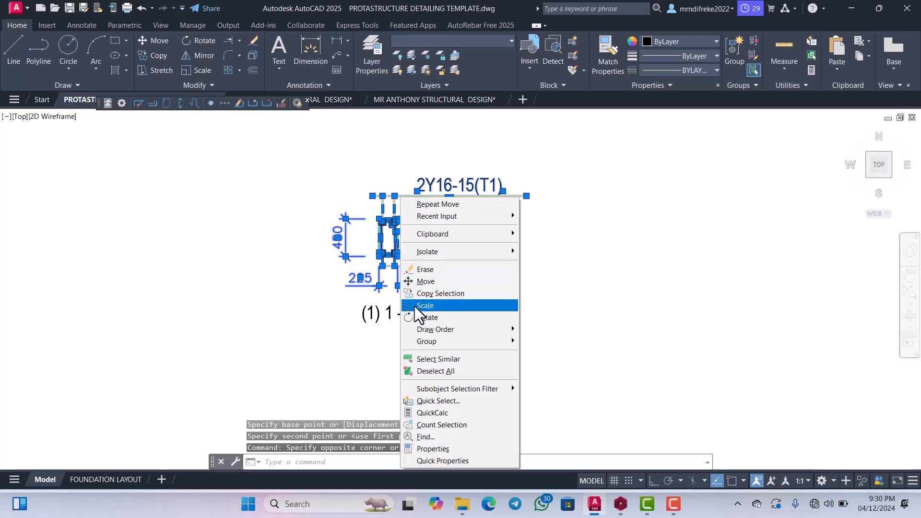
click(424, 282)
click(414, 273)
scroll(402, 274, down, 8)
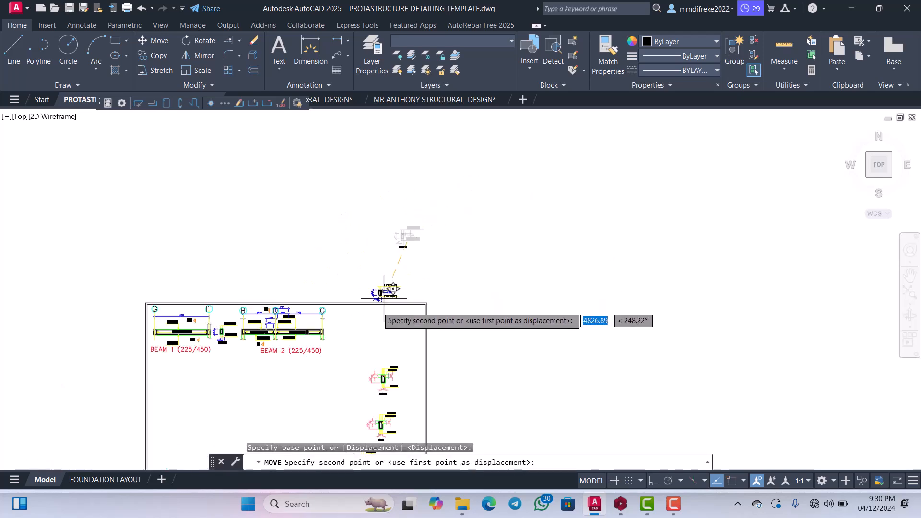
scroll(351, 334, up, 4)
scroll(346, 338, up, 2)
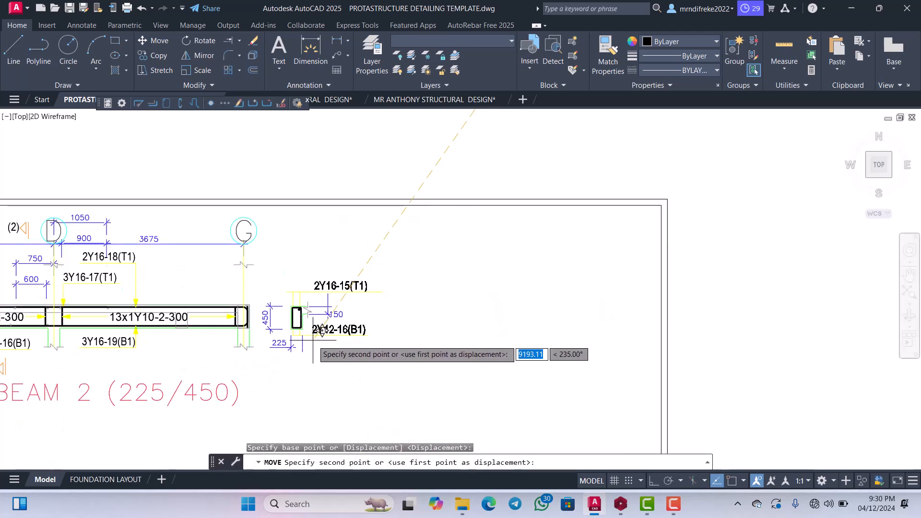
click(379, 289)
Move the leftover (1) 1 - 1 section label to just below BEAM 2's relocated cross-section.
scroll(398, 263, down, 5)
scroll(411, 240, up, 2)
scroll(514, 209, up, 6)
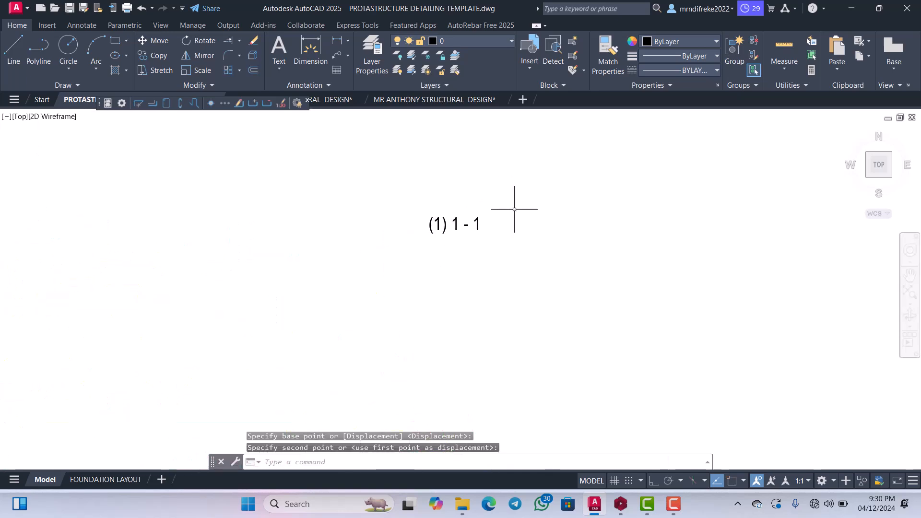
drag(505, 254, 421, 205)
right_click(424, 203)
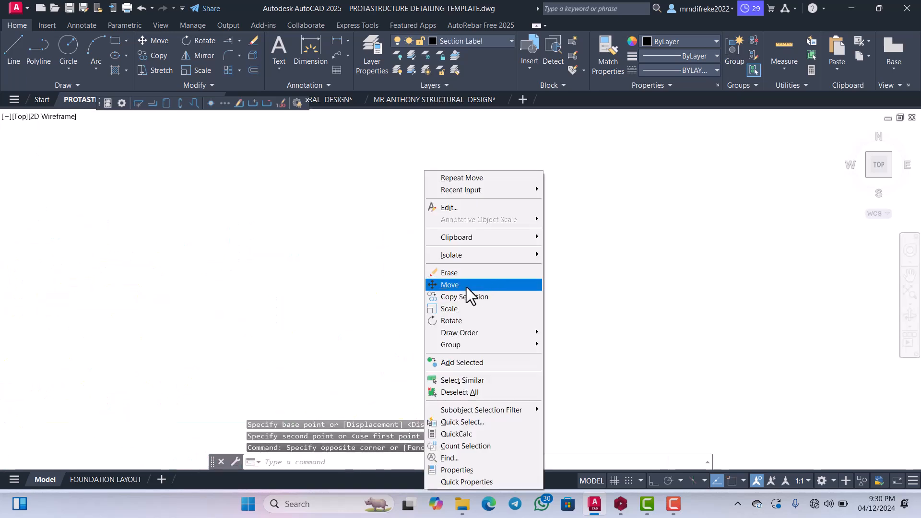
click(467, 285)
click(454, 233)
scroll(413, 283, down, 3)
scroll(443, 216, down, 2)
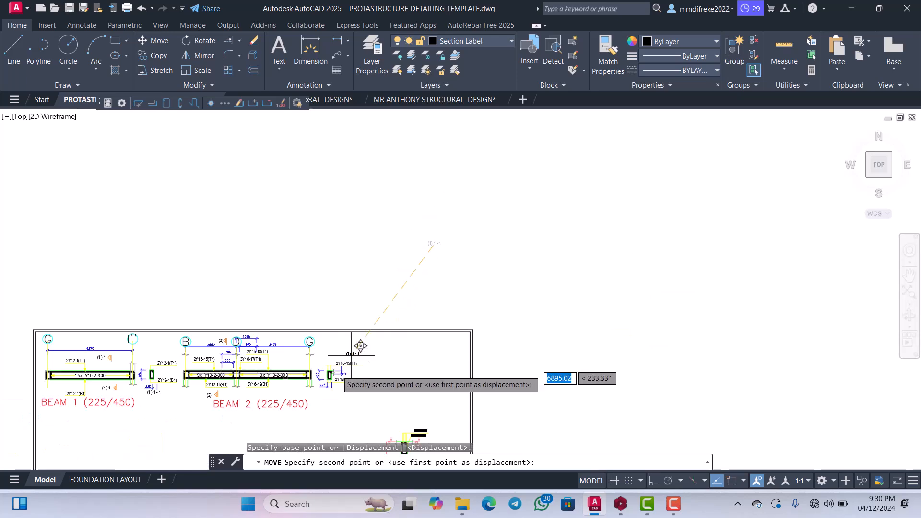
scroll(349, 353, up, 2)
middle_drag(347, 351, 372, 251)
scroll(363, 322, up, 6)
click(350, 319)
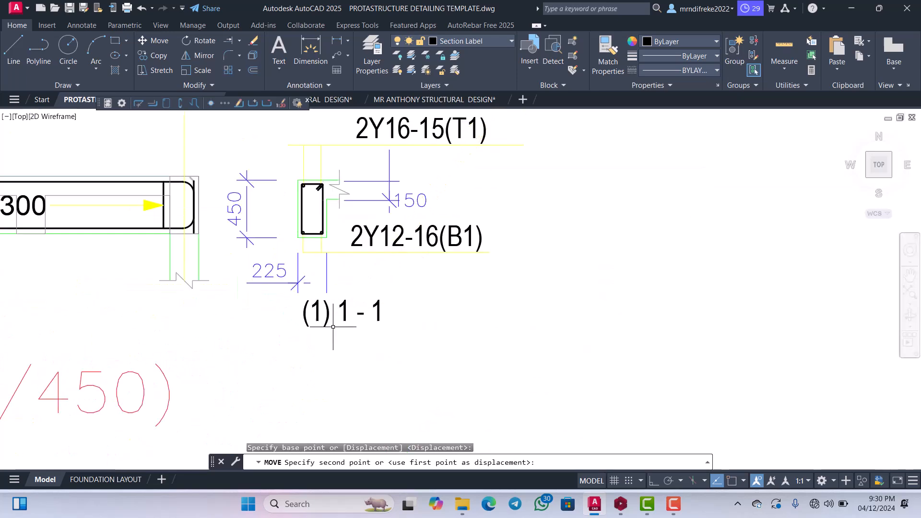
Edit the section label below BEAM 2's cross-section to read 2 - 2, without the bracketed prefix.
scroll(350, 311, down, 1)
scroll(352, 294, up, 3)
click(323, 280)
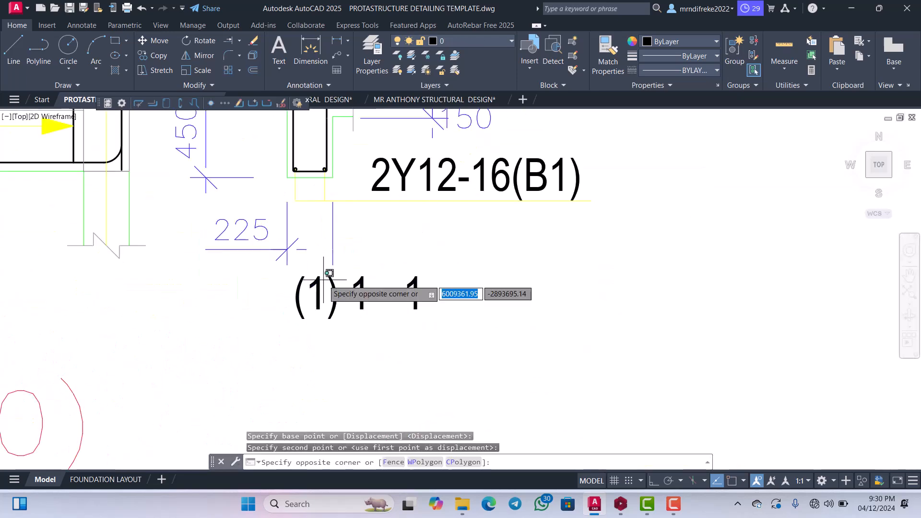
click(316, 282)
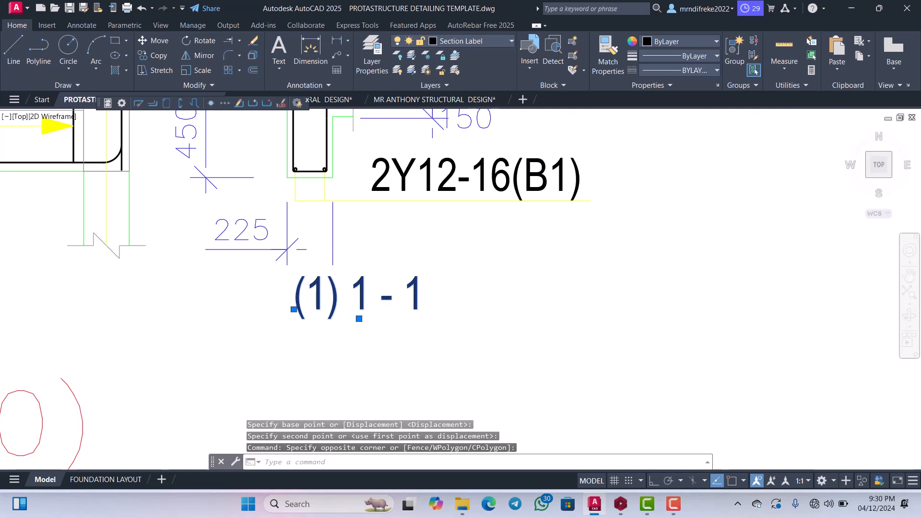
scroll(317, 286, up, 2)
double_click(317, 286)
click(327, 286)
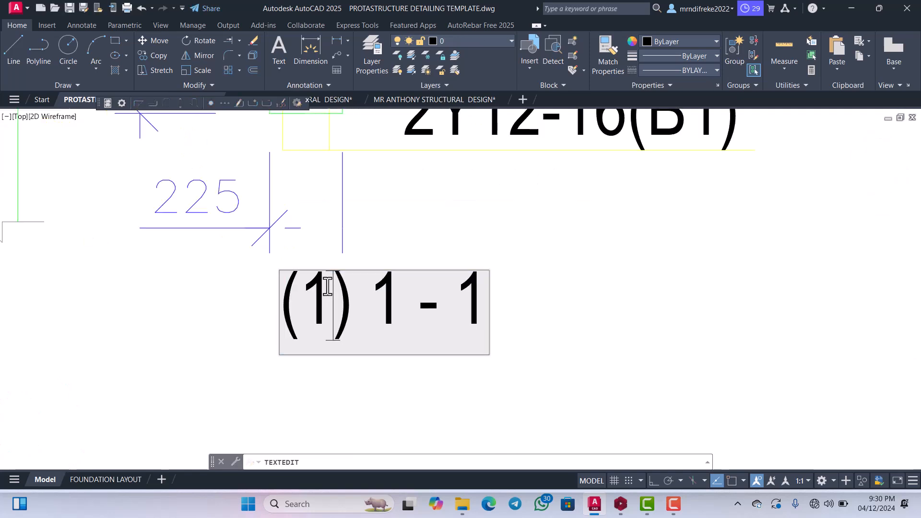
key(Right)
key(BackSpace)
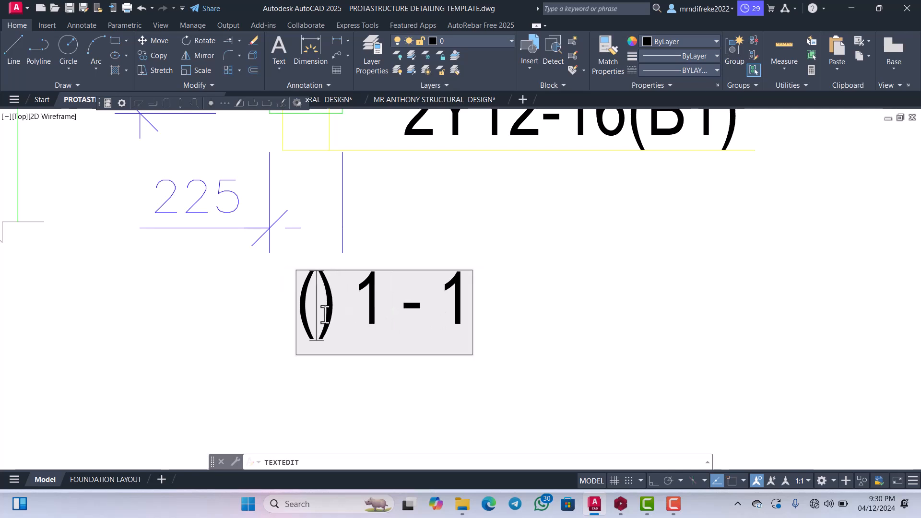
text(2) )
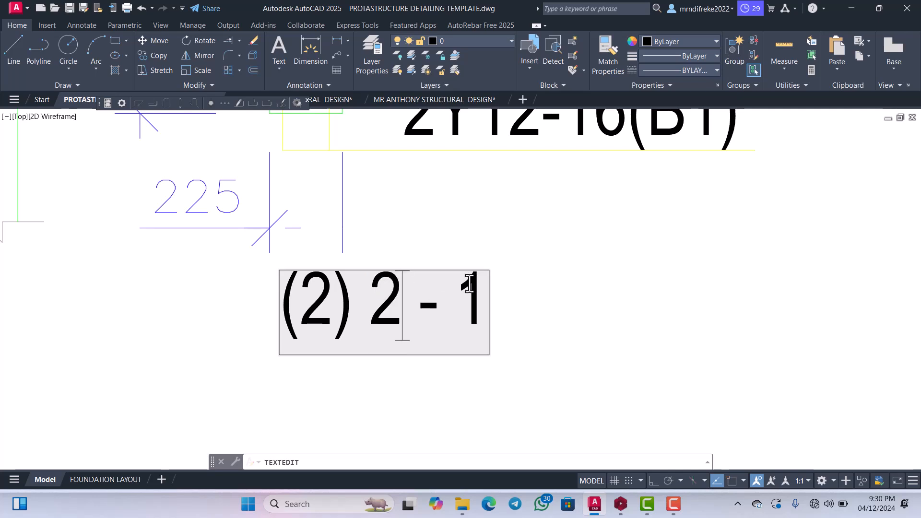
text(2)
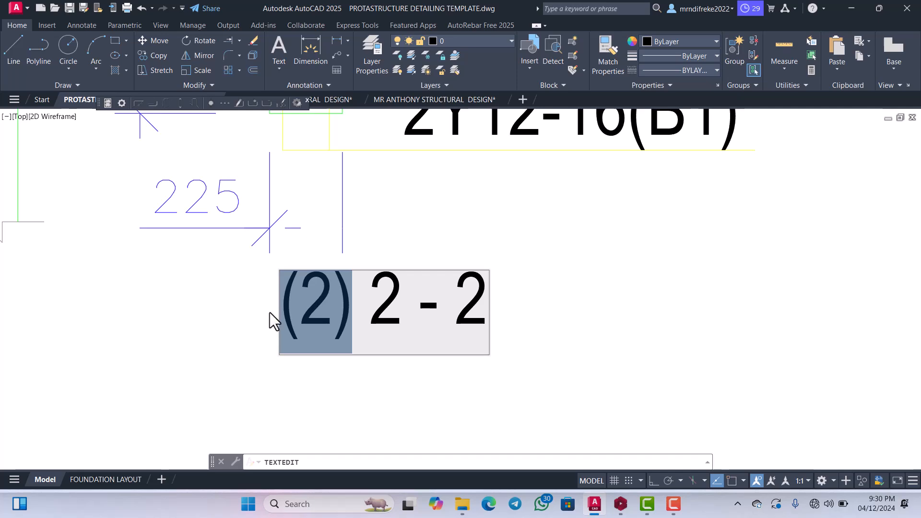
key(Delete)
scroll(270, 313, down, 4)
click(335, 331)
Edit the section label below BEAM 1's cross-section to read 1 - 1, without the bracketed prefix.
scroll(398, 320, down, 3)
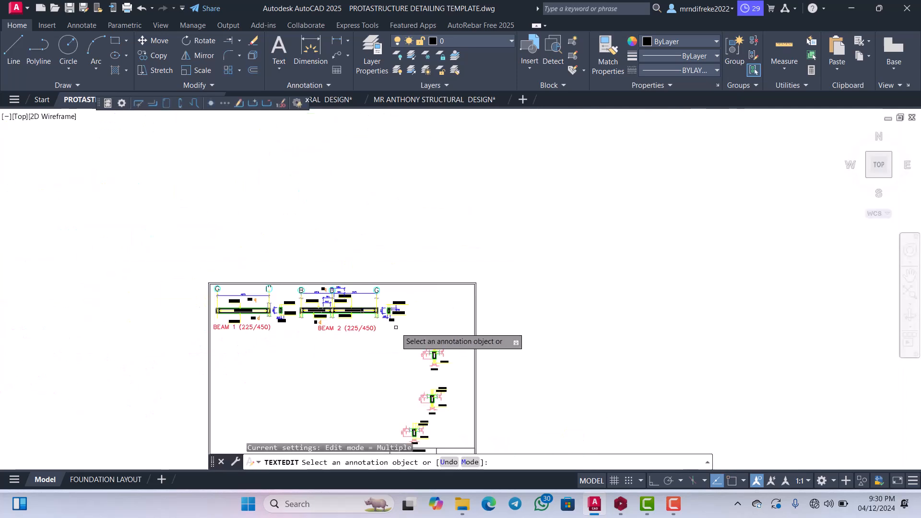
scroll(250, 346, up, 6)
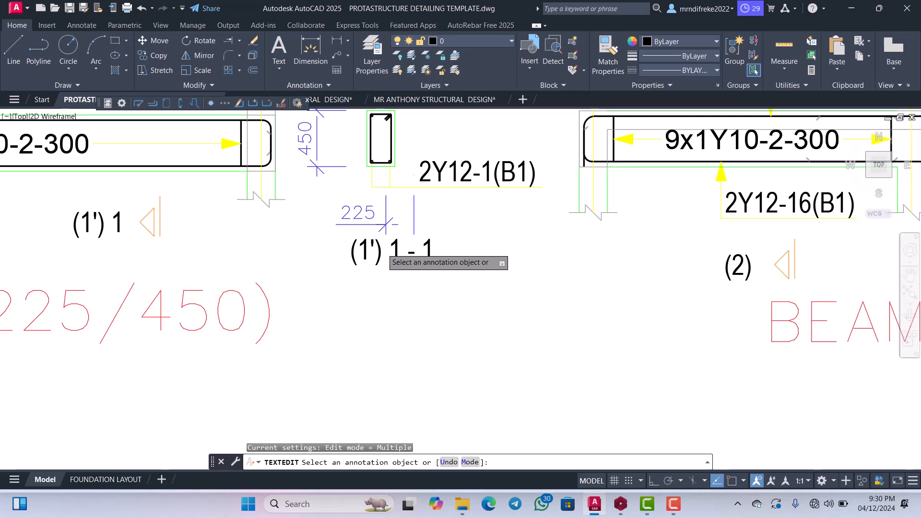
scroll(376, 267, up, 2)
click(376, 267)
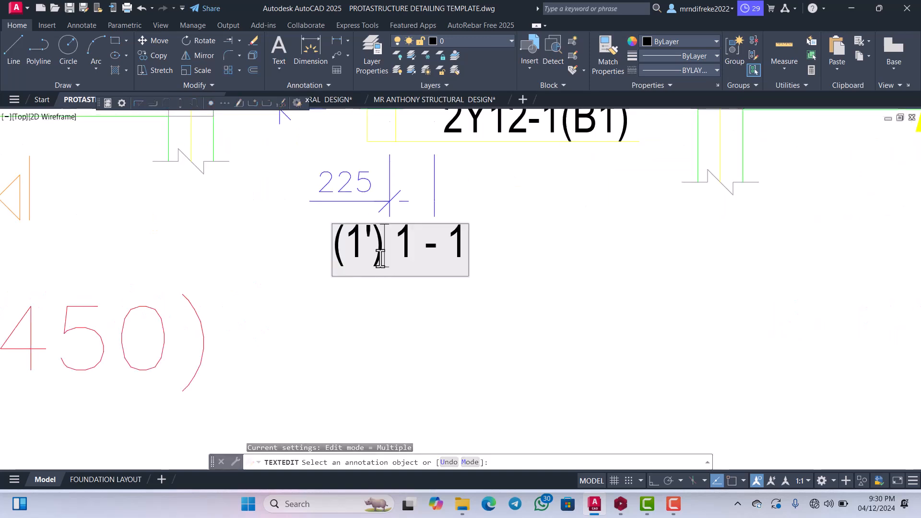
key(Delete)
scroll(336, 288, down, 4)
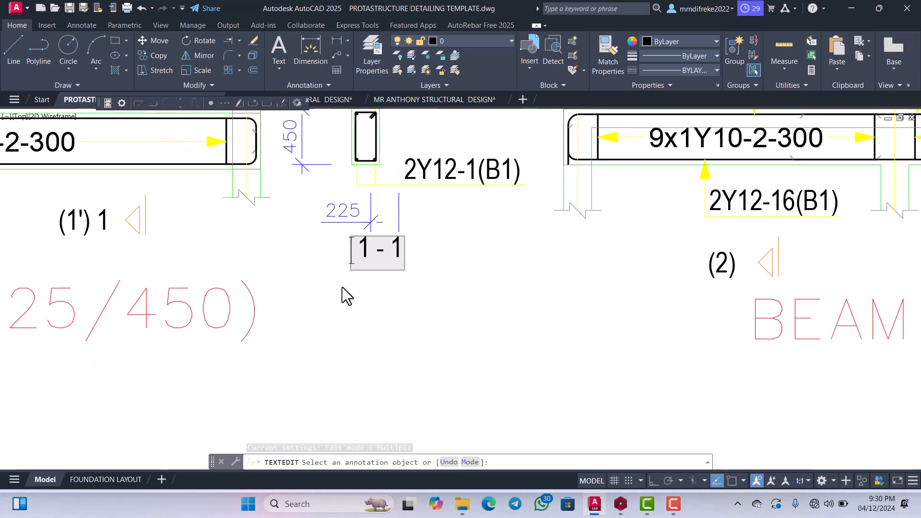
click(370, 291)
Remove the bracketed prefix from the section mark below BEAM 1's elevation, leaving only 1.
scroll(371, 292, down, 3)
scroll(331, 283, up, 8)
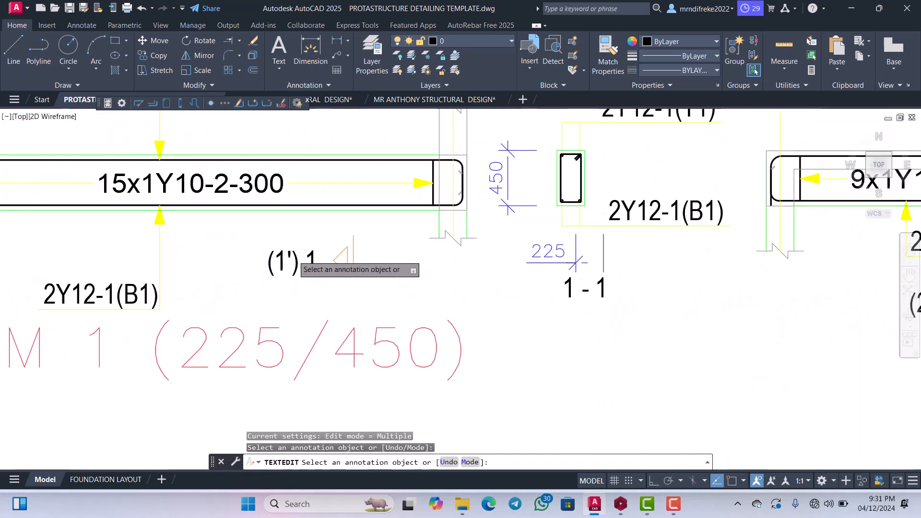
scroll(297, 262, up, 2)
click(293, 264)
drag(301, 262, 232, 261)
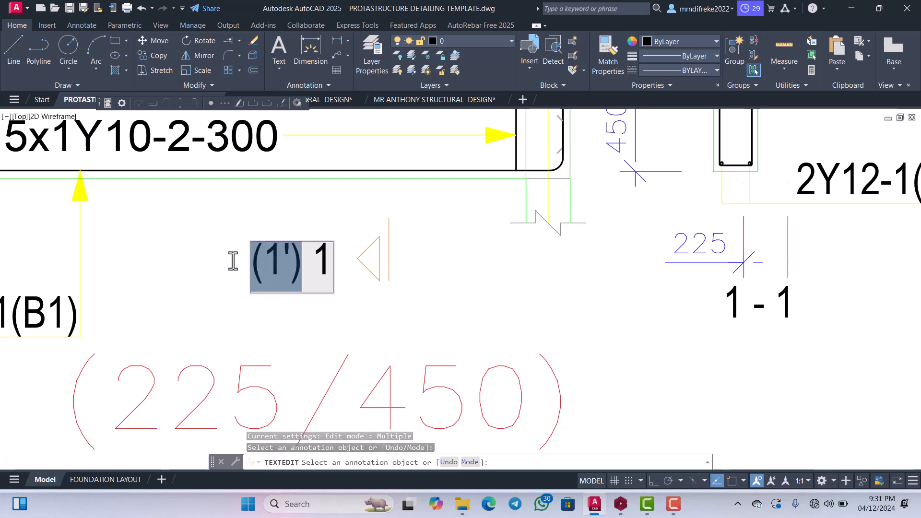
click(247, 270)
Edit the section mark above BEAM 1's elevation to read 1, without the bracketed prefix, and end text editing.
scroll(343, 320, down, 6)
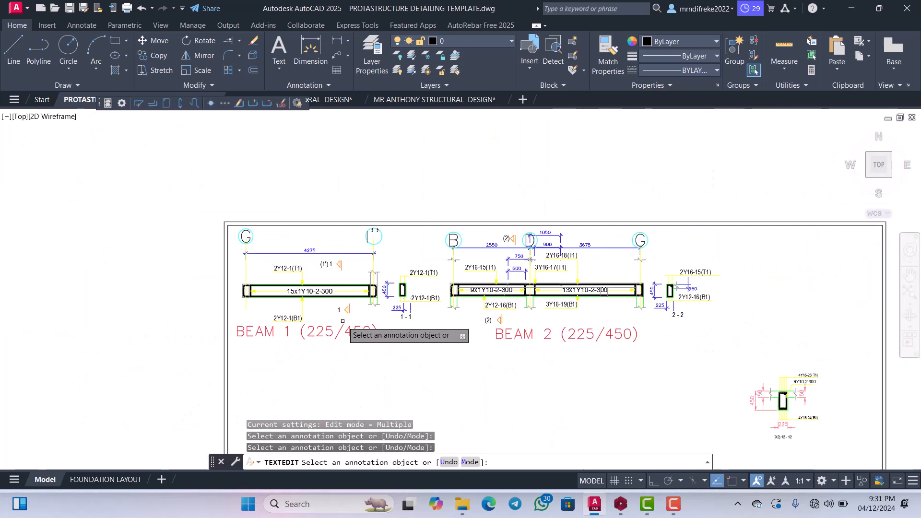
scroll(333, 268, up, 6)
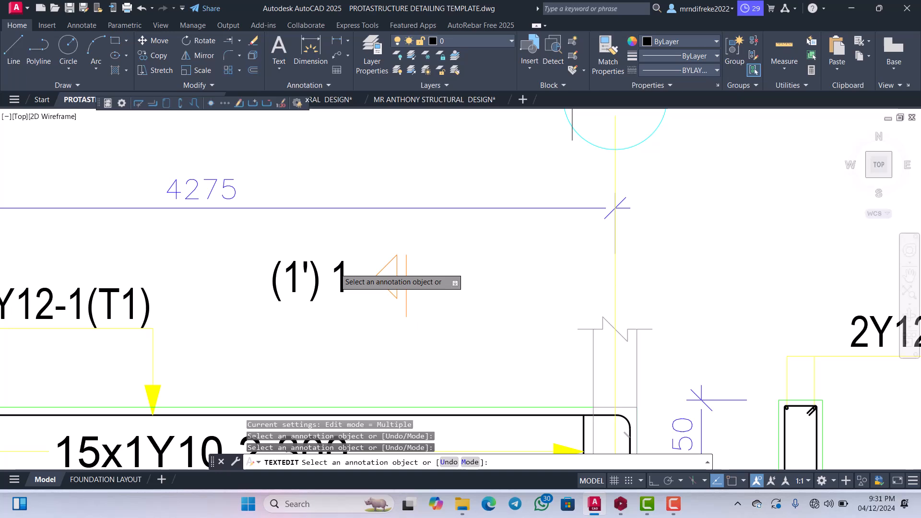
click(315, 288)
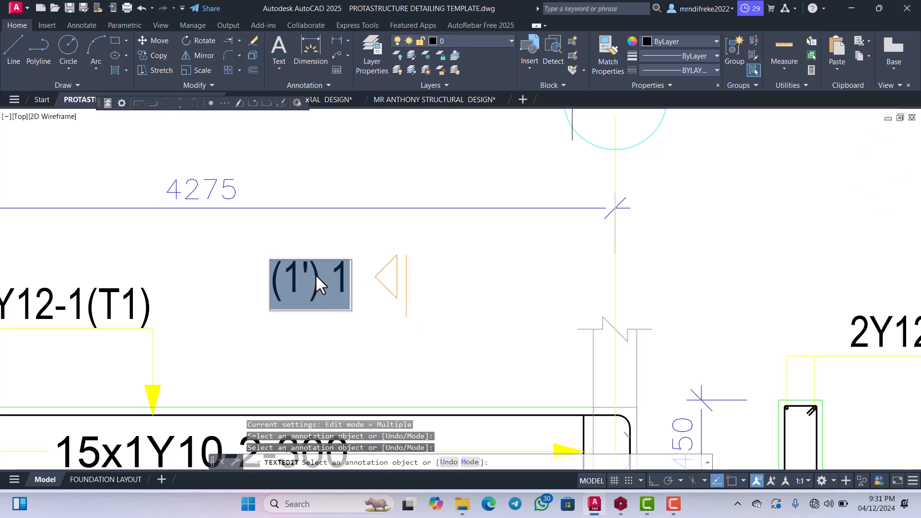
click(317, 276)
drag(318, 277, 265, 281)
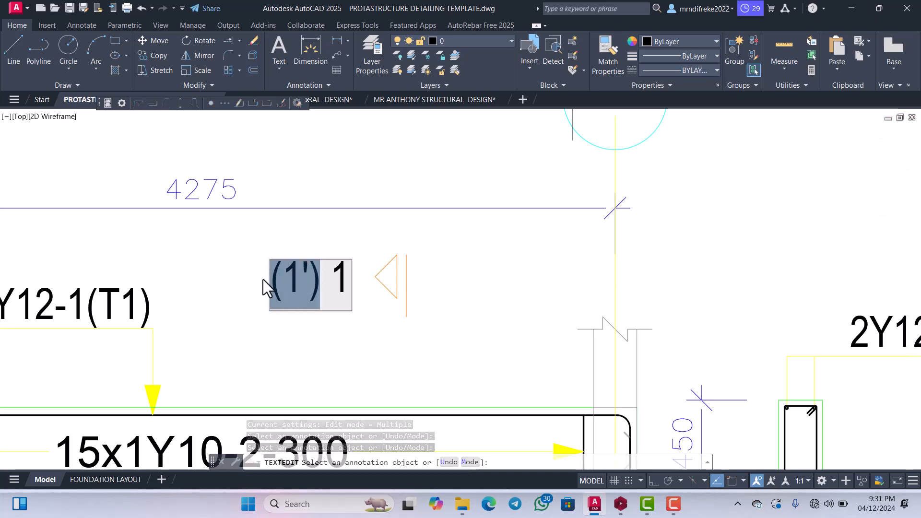
key(Delete)
scroll(306, 295, down, 5)
click(306, 295)
key(Escape)
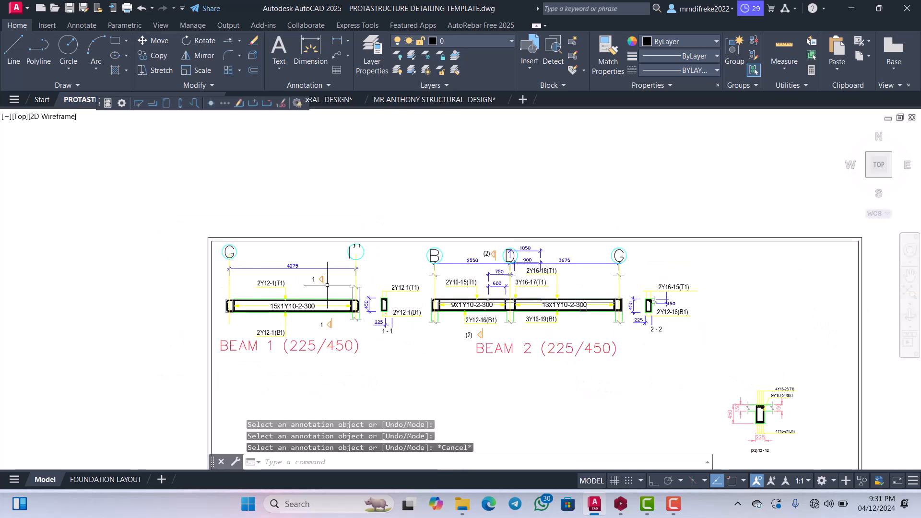
Move the 2 - 2 label left so it sits directly below BEAM 2's cross-section and 225 dimension.
scroll(508, 307, up, 3)
scroll(470, 297, down, 5)
scroll(531, 263, up, 8)
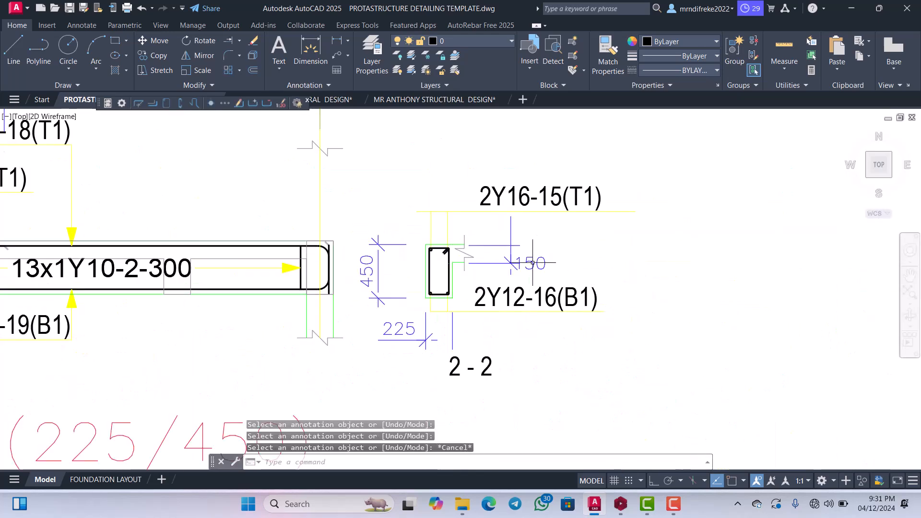
scroll(531, 263, down, 5)
scroll(483, 302, up, 8)
click(499, 293)
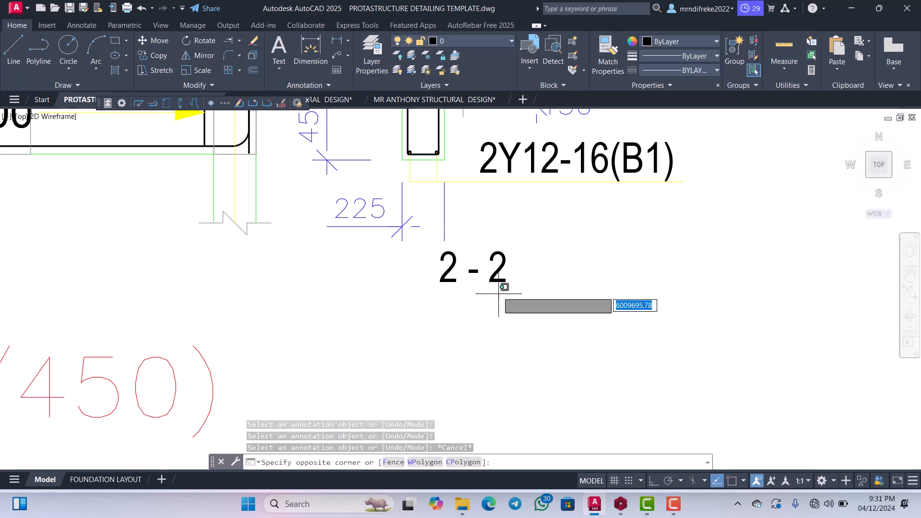
click(483, 256)
right_click(502, 259)
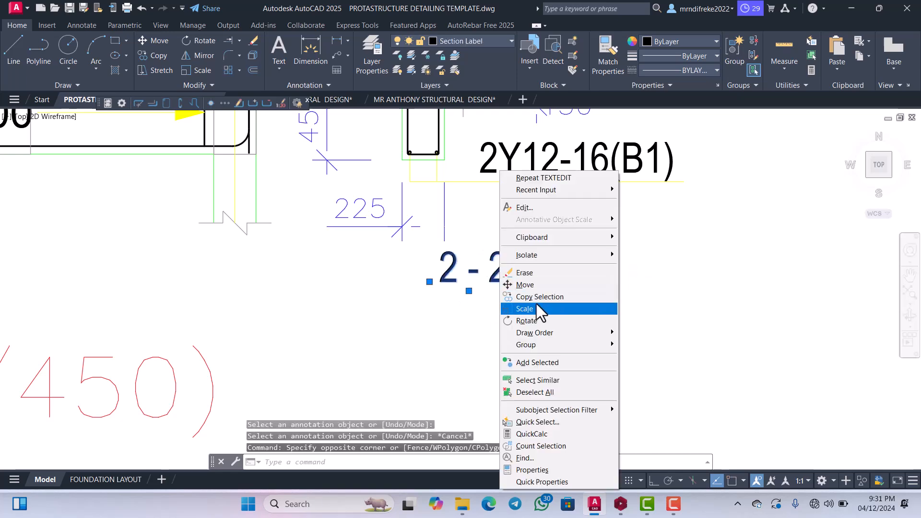
click(522, 284)
click(528, 277)
click(470, 266)
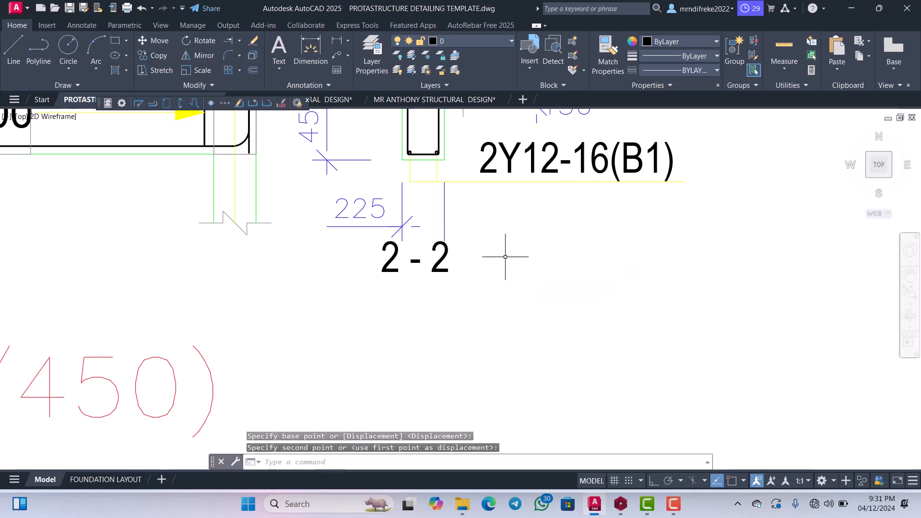
Erase the leftover (X2) 12 - 12 cross-section with its labels and dimensions from the sheet.
scroll(505, 257, down, 6)
scroll(542, 269, up, 4)
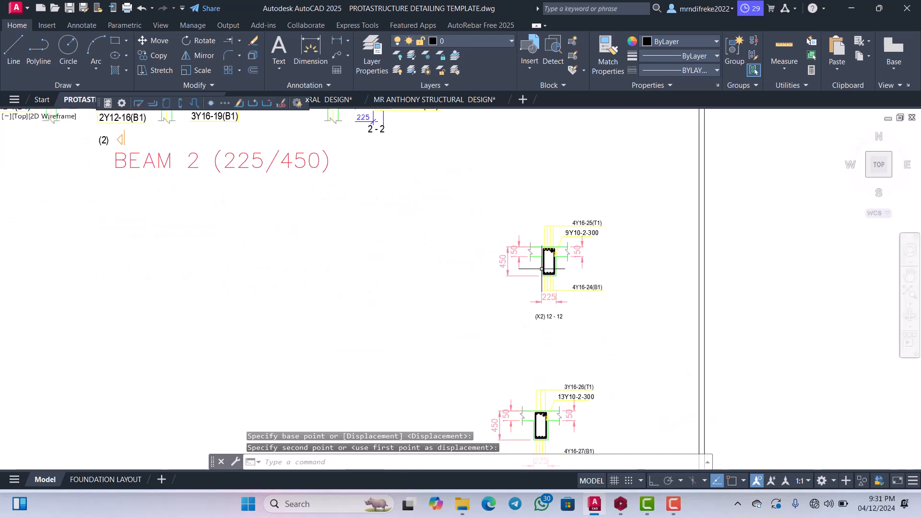
click(612, 313)
click(491, 209)
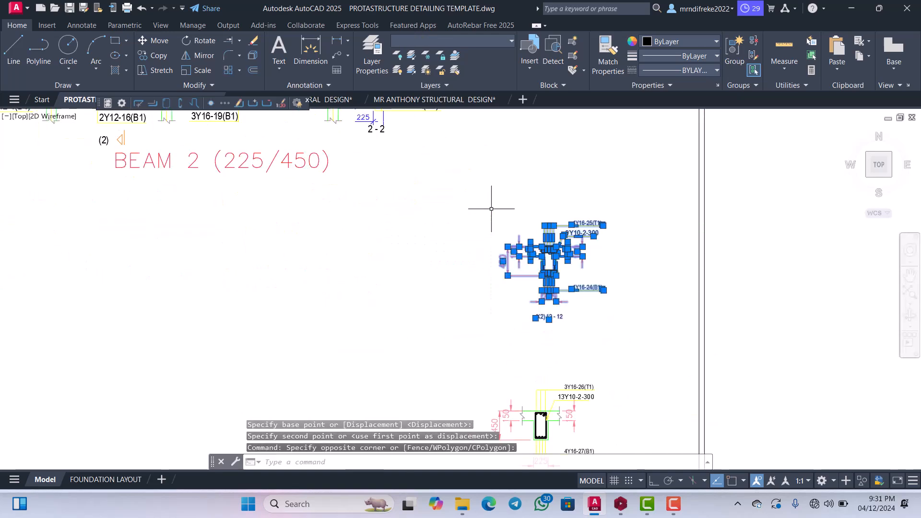
key(Delete)
Erase the remaining leftover cross-sections above the title block, including their labels and dimensions.
scroll(538, 195, down, 4)
scroll(542, 287, up, 3)
click(592, 312)
click(523, 193)
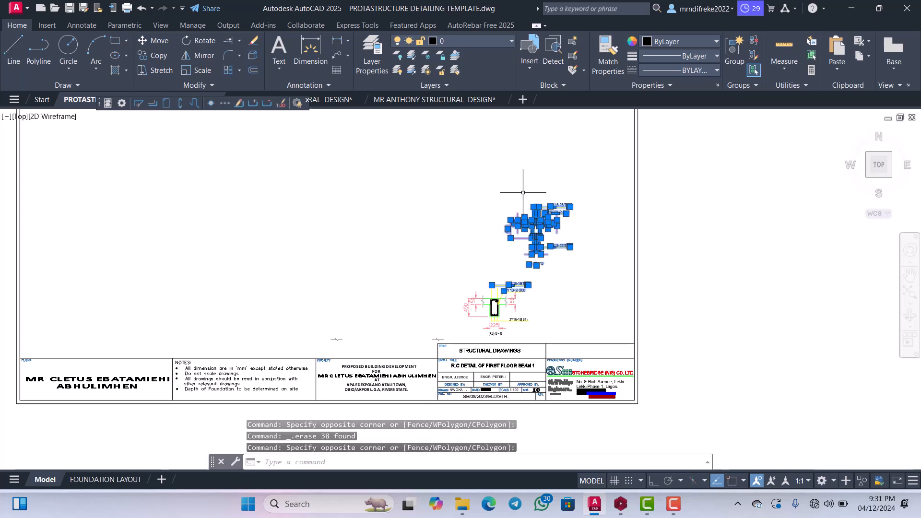
key(Delete)
click(529, 330)
click(458, 283)
key(Delete)
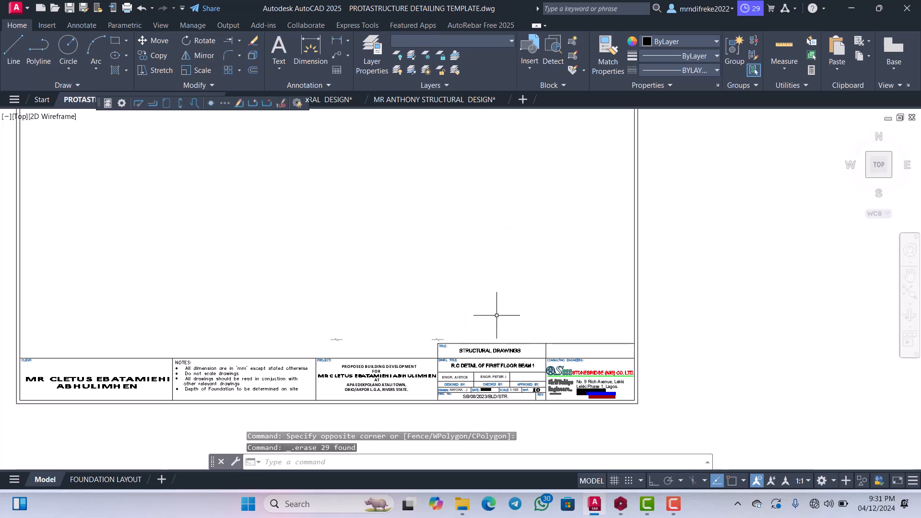
Erase the stray break lines just above the title block.
scroll(499, 338, up, 5)
scroll(501, 341, up, 2)
click(509, 338)
click(460, 298)
key(Delete)
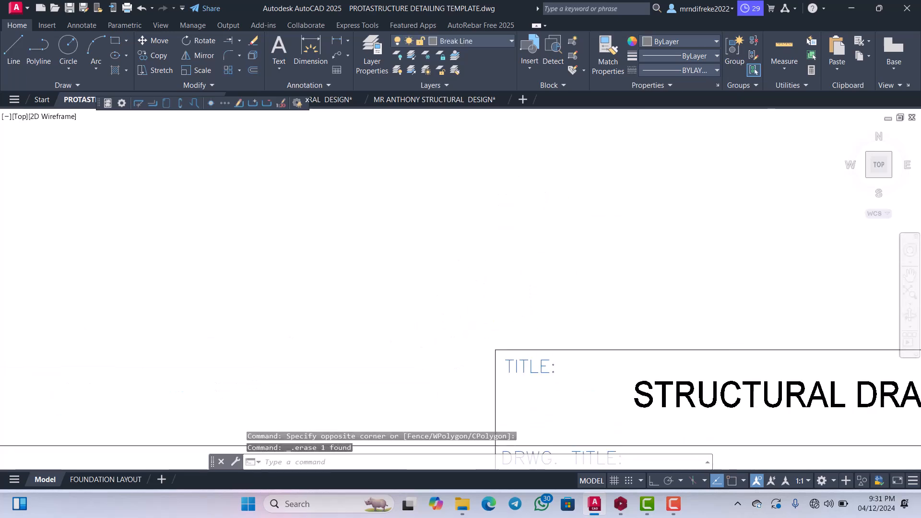
scroll(459, 307, down, 4)
click(307, 325)
key(Escape)
scroll(220, 282, down, 6)
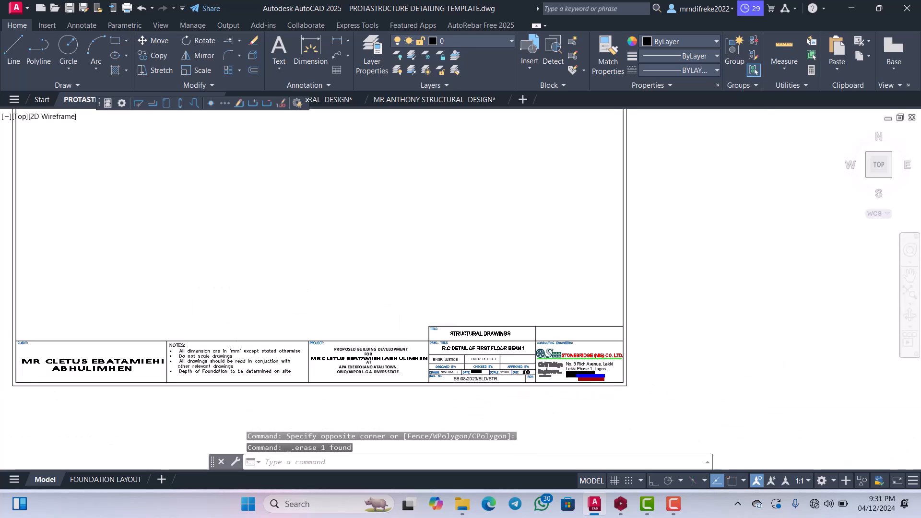
Examine the black-and-white floor plan to locate beam BM 3(225x450).
scroll(417, 263, up, 6)
scroll(425, 235, down, 10)
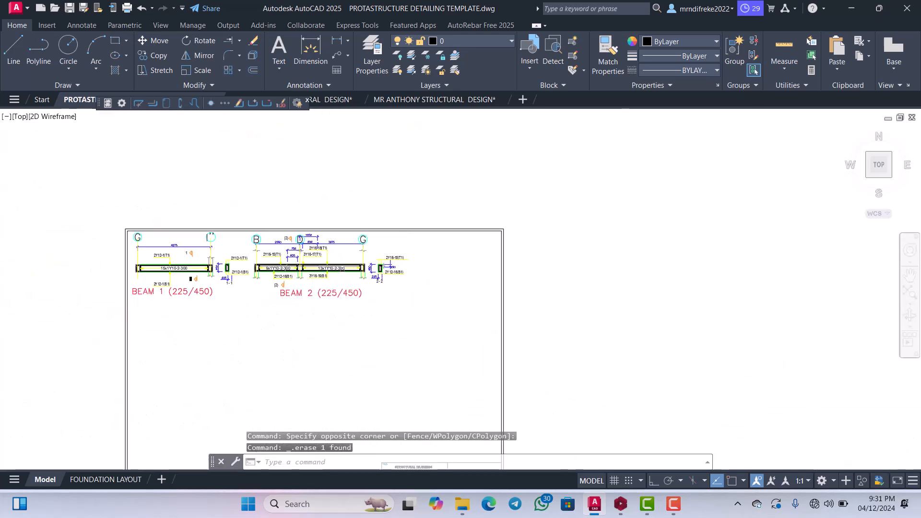
scroll(352, 231, up, 4)
scroll(422, 257, up, 6)
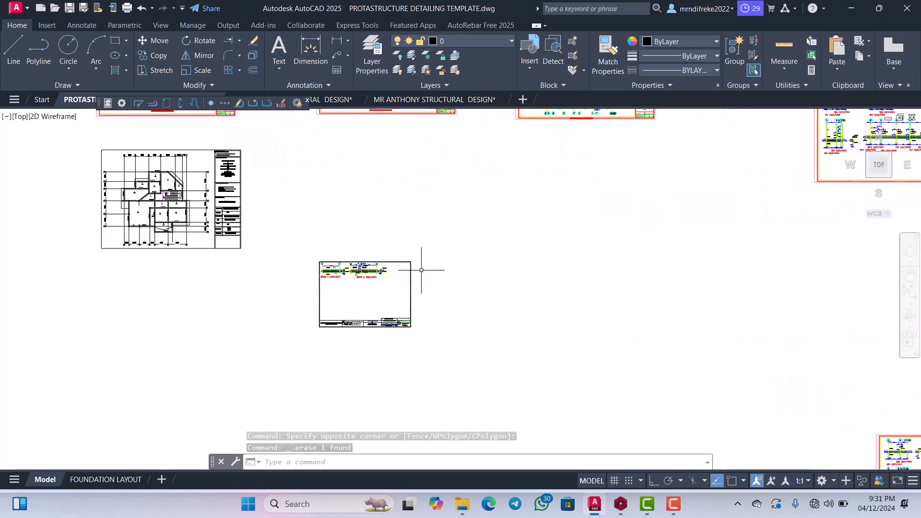
scroll(389, 287, down, 5)
scroll(388, 287, down, 5)
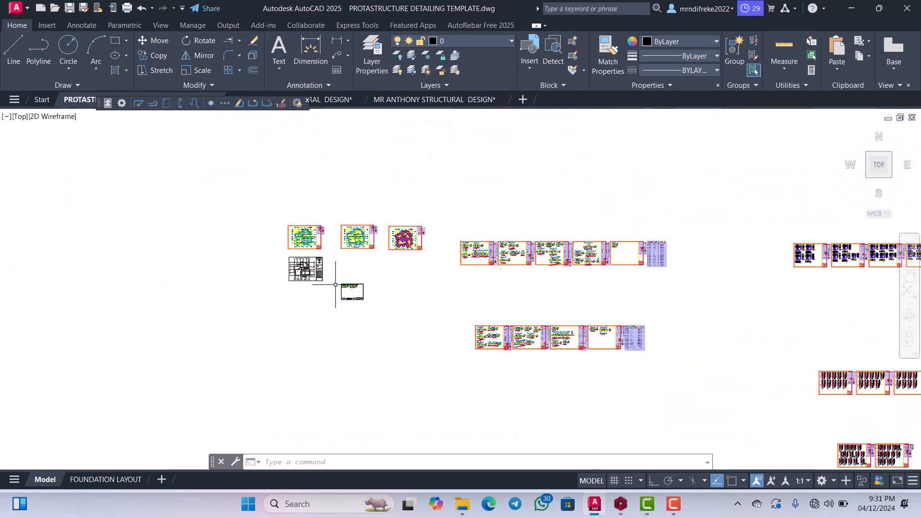
scroll(310, 366, up, 6)
scroll(310, 366, down, 3)
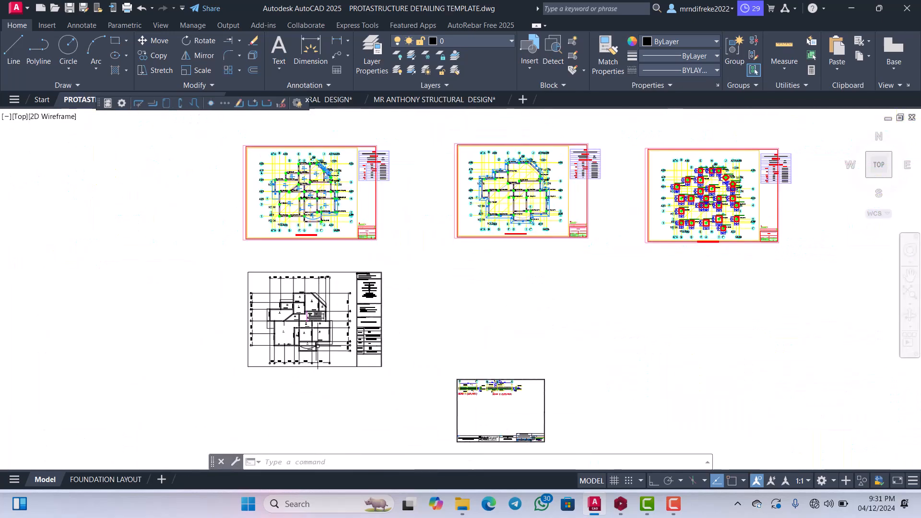
scroll(331, 345, up, 6)
scroll(342, 288, down, 2)
scroll(343, 278, up, 5)
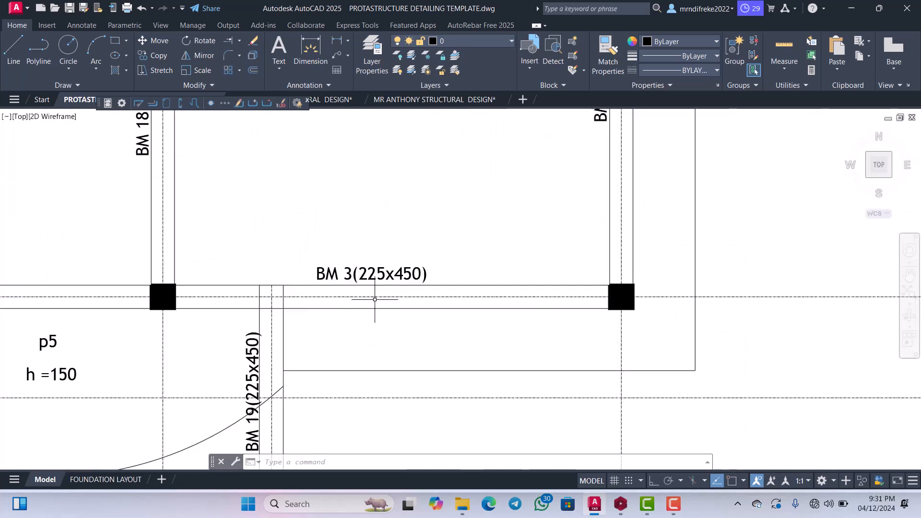
Examine the coloured structural plan along grid line 2 to identify the beam names that correspond to BM 3.
scroll(374, 299, down, 8)
scroll(364, 197, up, 2)
scroll(364, 197, down, 2)
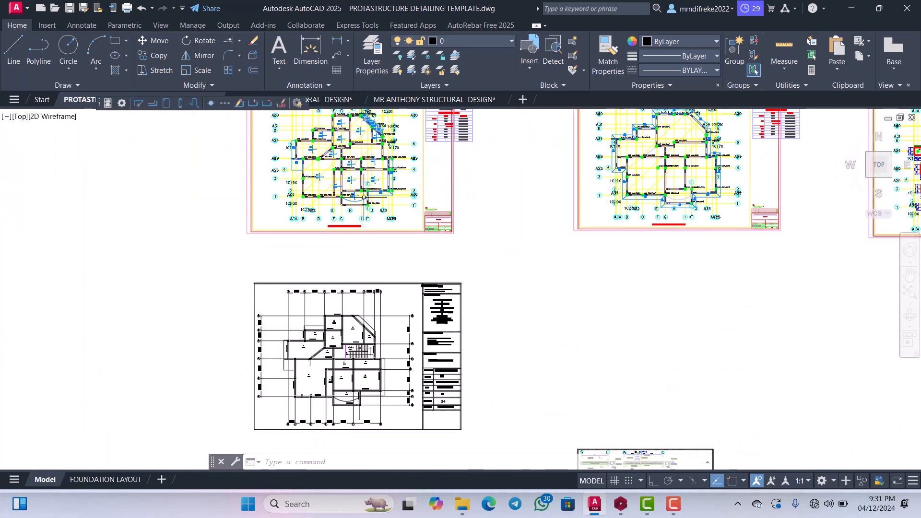
scroll(363, 197, up, 6)
middle_drag(289, 270, 361, 264)
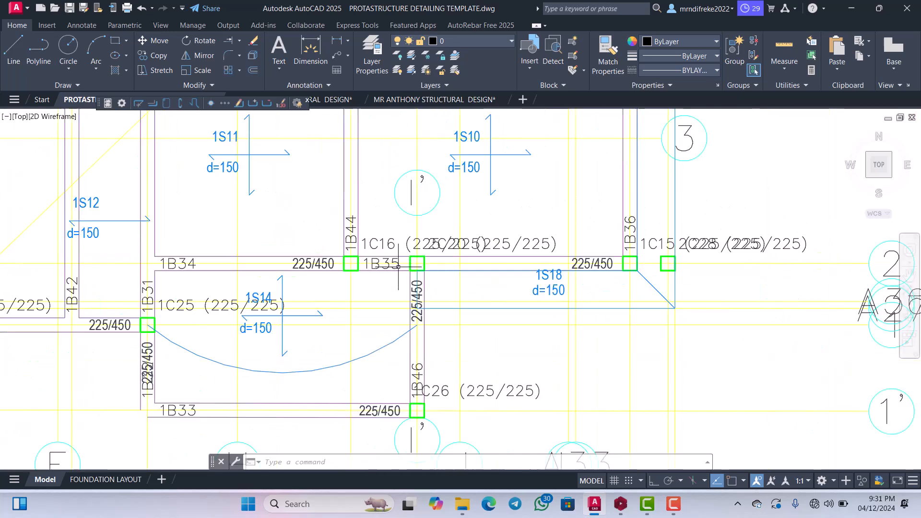
scroll(333, 273, up, 4)
scroll(405, 259, down, 3)
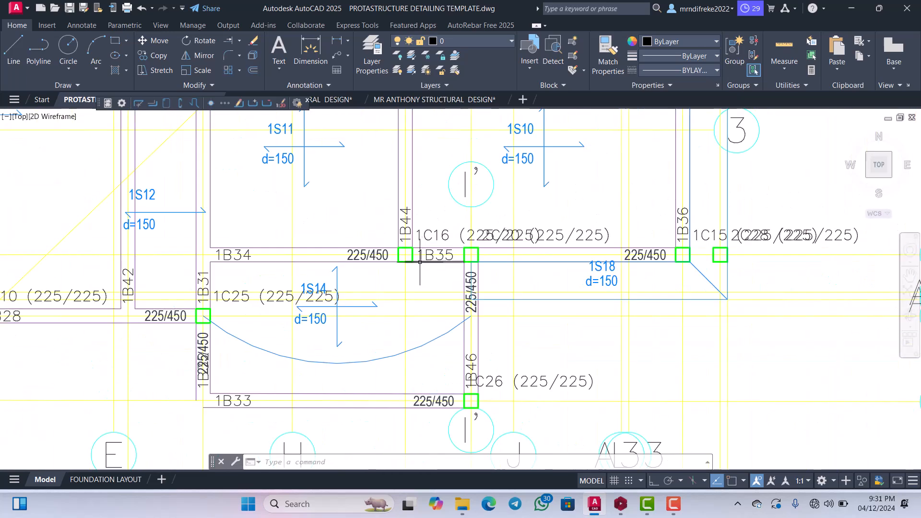
scroll(263, 268, up, 2)
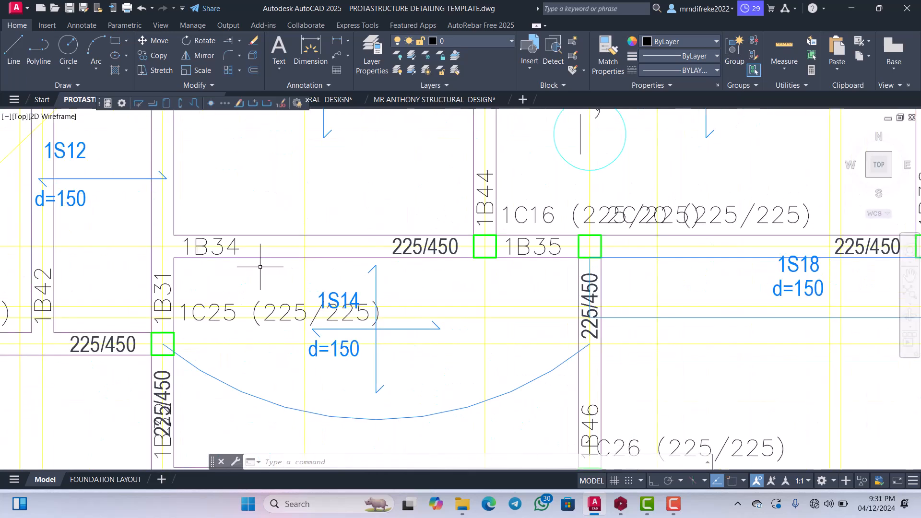
scroll(259, 266, down, 10)
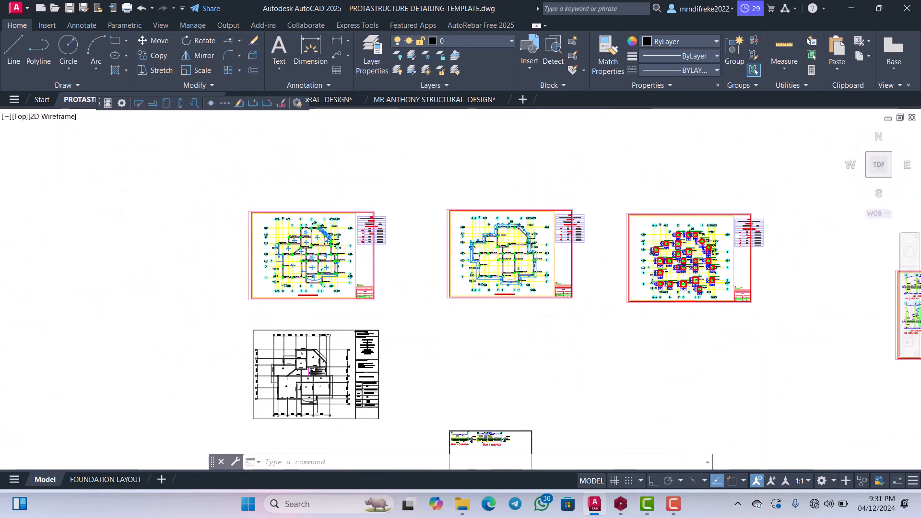
Locate the 1B34 (225/450) and 1B35 (225/450) beam elevation with its cross-section among the generated beam detail sheets.
scroll(552, 289, up, 4)
scroll(527, 326, down, 2)
scroll(575, 297, up, 5)
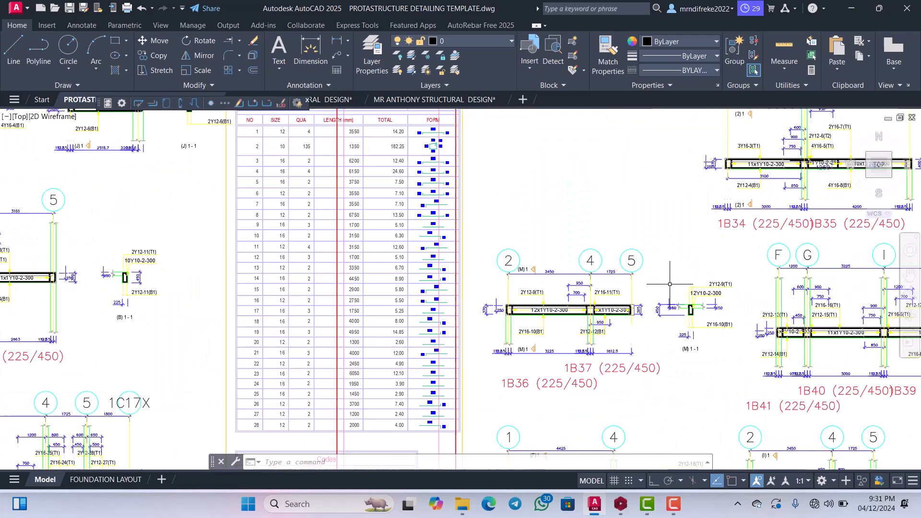
scroll(638, 279, down, 1)
scroll(638, 279, up, 8)
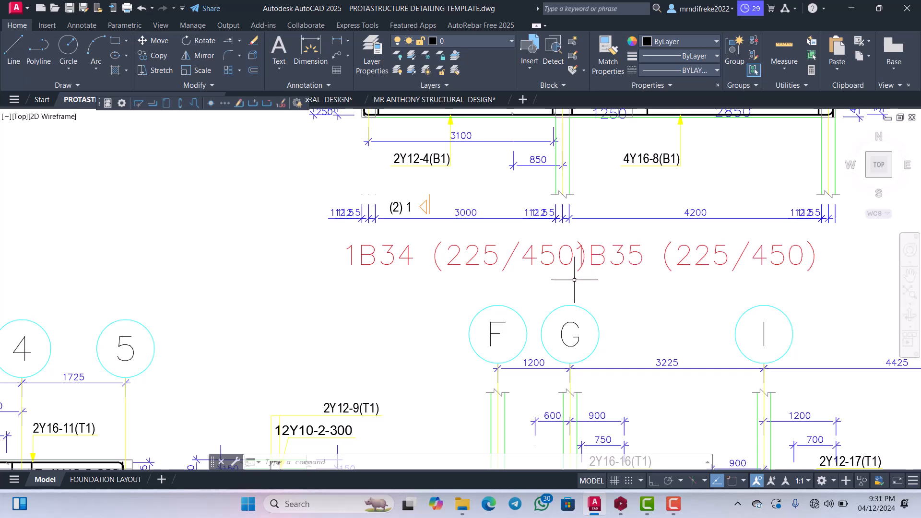
scroll(574, 280, down, 6)
scroll(638, 262, up, 4)
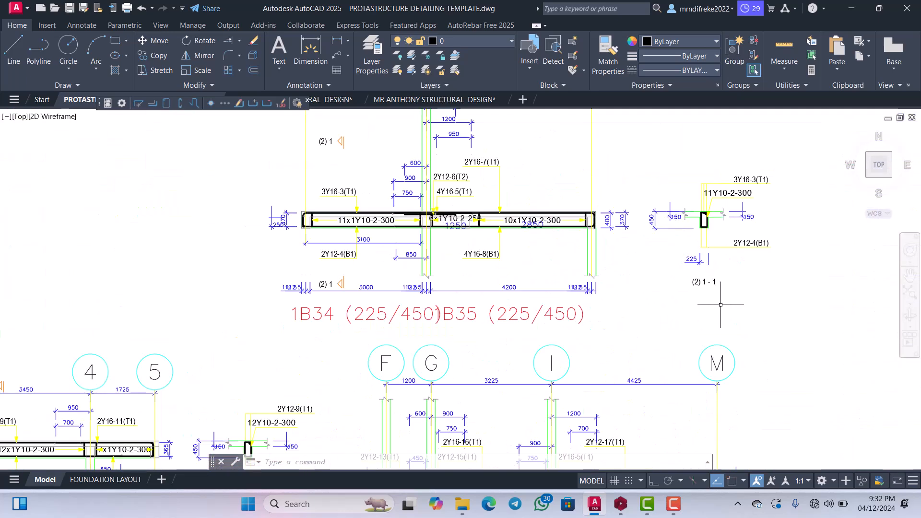
scroll(758, 319, down, 2)
Move the 1B34/1B35 beam elevation, with its grid bubbles, labels and section 1-1, beside the sheet holding BEAM 1 and BEAM 2.
click(772, 320)
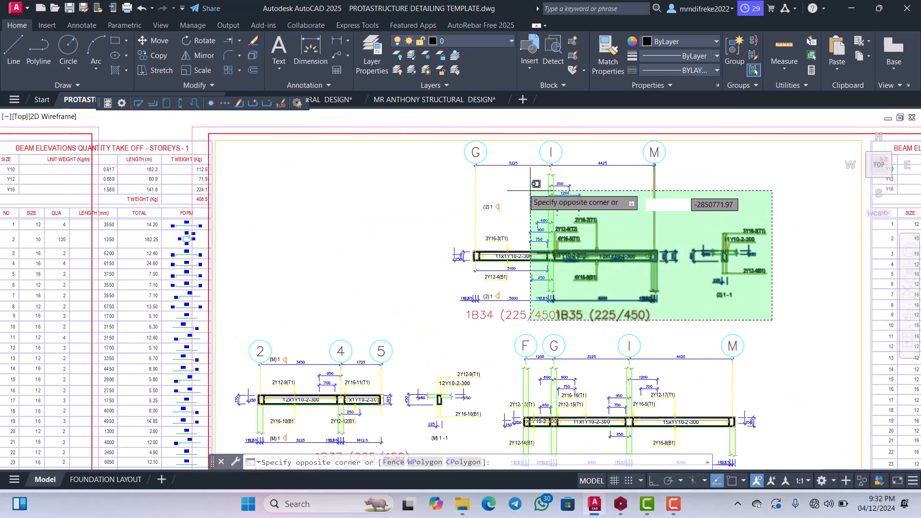
click(463, 166)
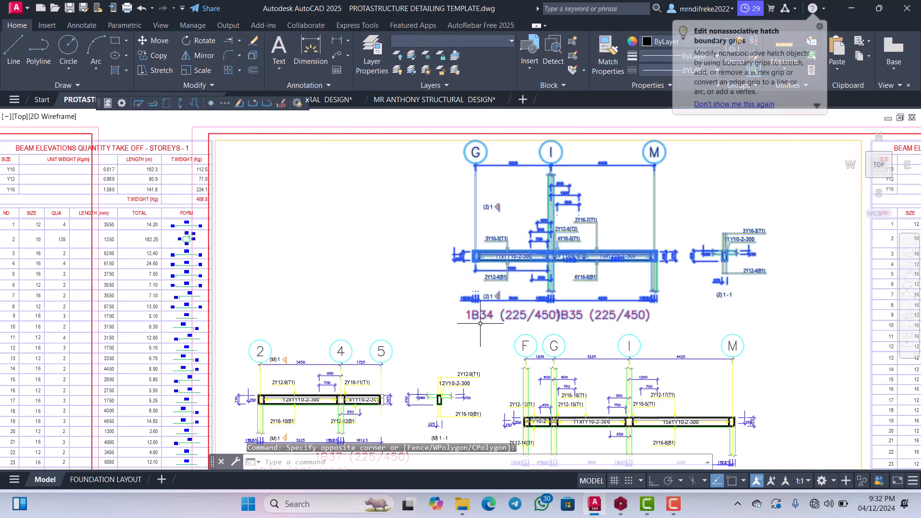
scroll(487, 329, up, 2)
click(426, 177)
scroll(432, 185, down, 4)
right_click(527, 267)
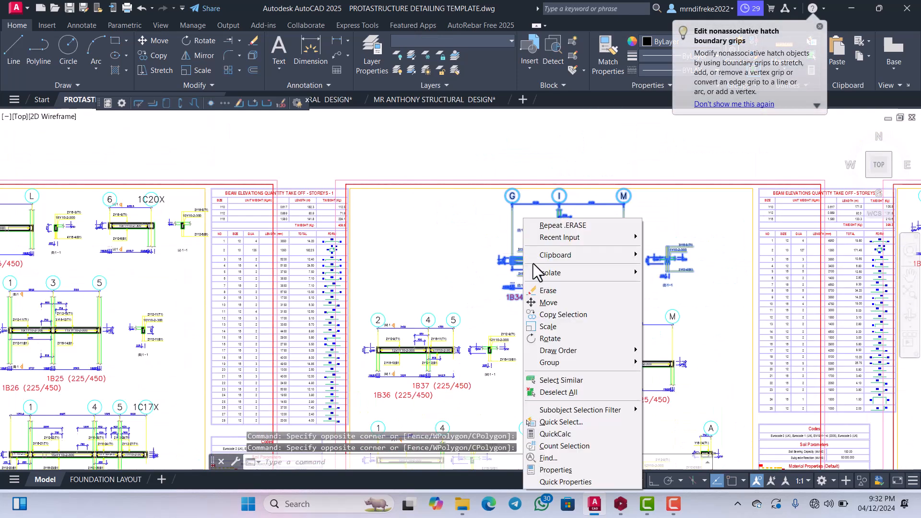
click(548, 303)
click(548, 304)
scroll(522, 273, down, 5)
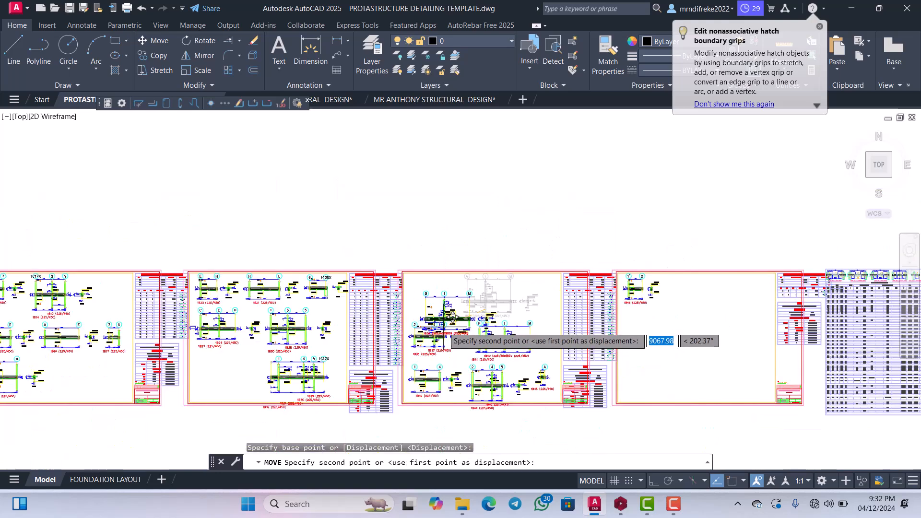
scroll(479, 295, down, 3)
scroll(375, 299, up, 10)
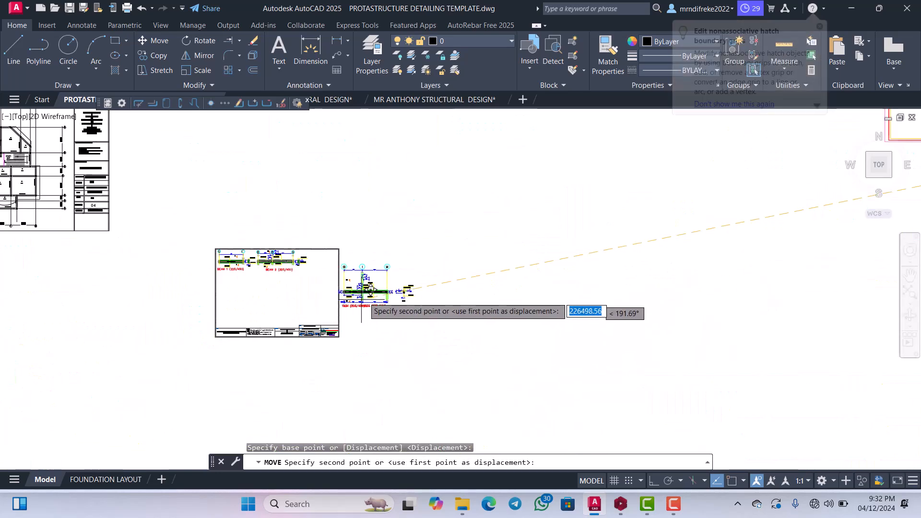
scroll(409, 311, down, 2)
scroll(410, 311, up, 8)
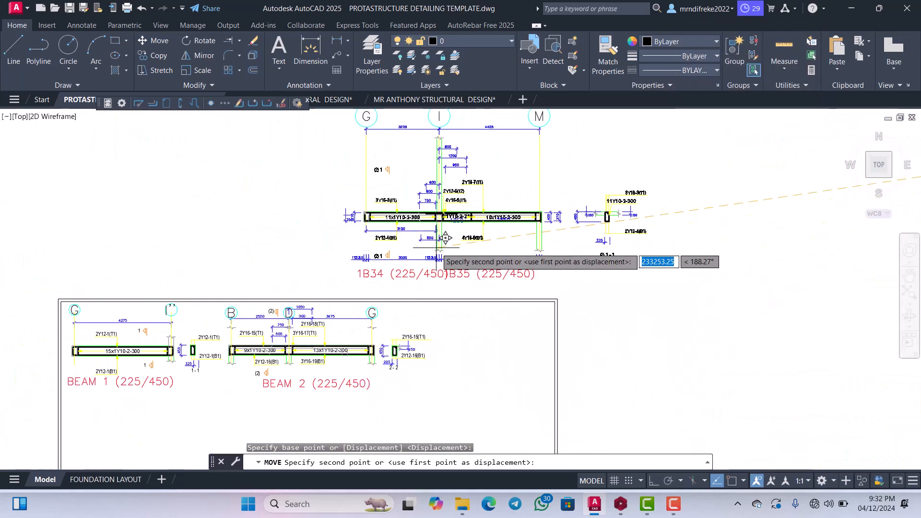
scroll(566, 295, down, 2)
scroll(576, 288, up, 2)
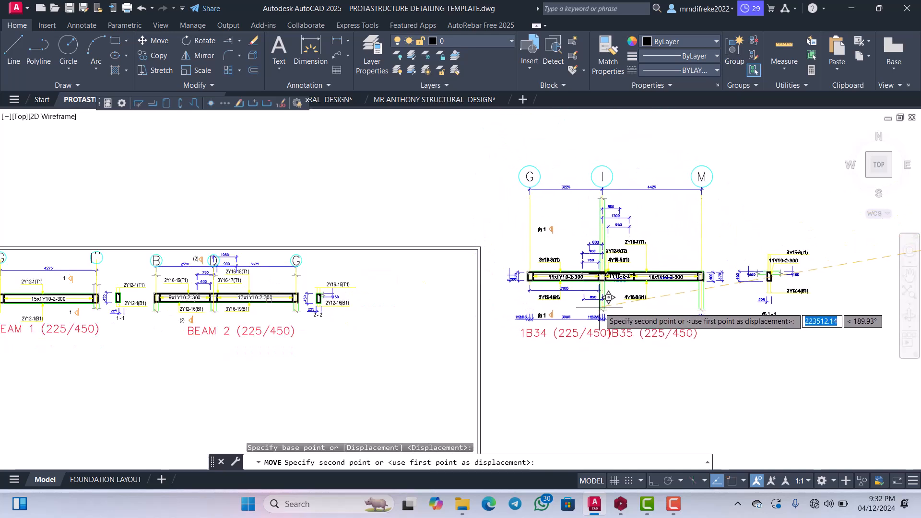
click(622, 308)
scroll(600, 259, down, 2)
scroll(575, 210, up, 4)
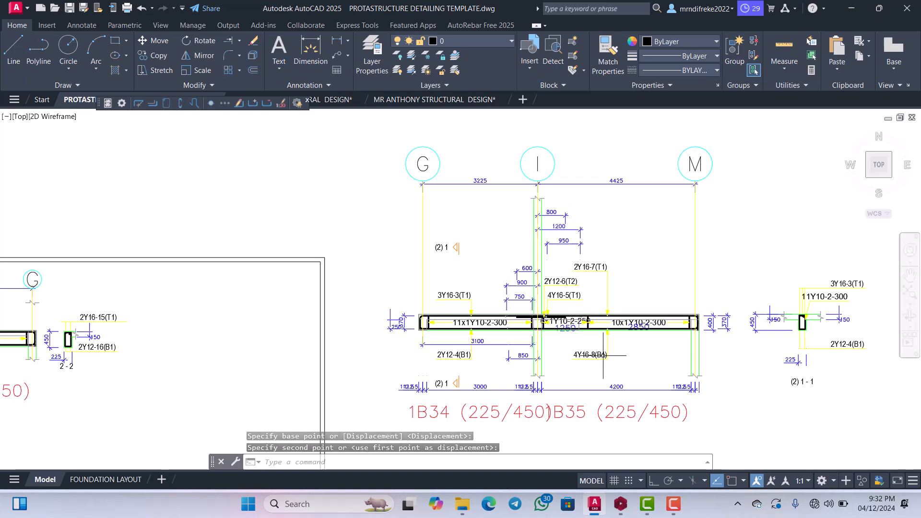
Turn on Ortho mode and move the 3225 and 4425 span dimensions straight down to just above the 1B34/1B35 beam.
click(653, 480)
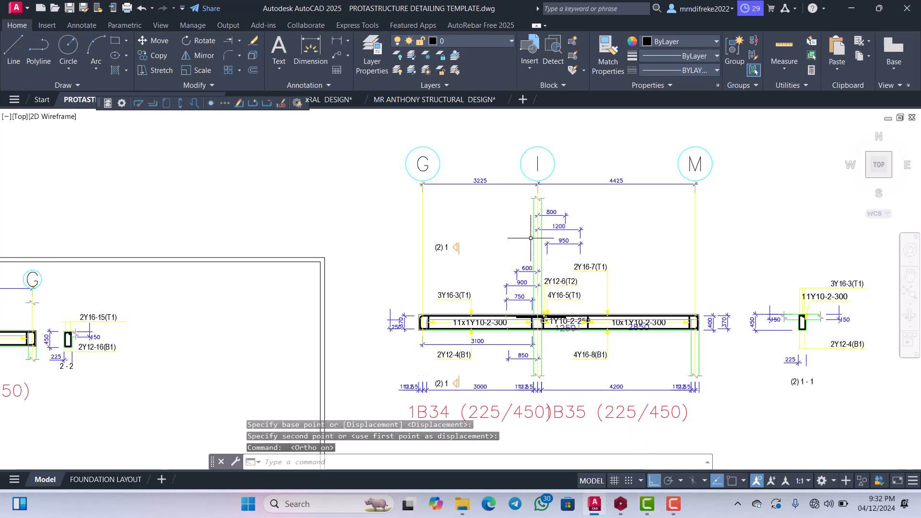
middle_drag(583, 273, 551, 250)
scroll(542, 224, down, 4)
scroll(547, 262, up, 4)
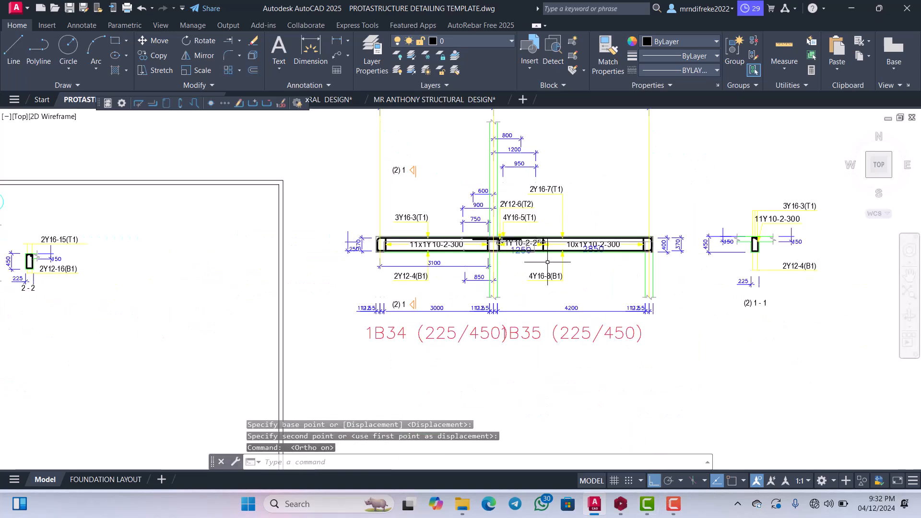
scroll(578, 252, down, 3)
scroll(604, 197, up, 6)
scroll(604, 202, down, 4)
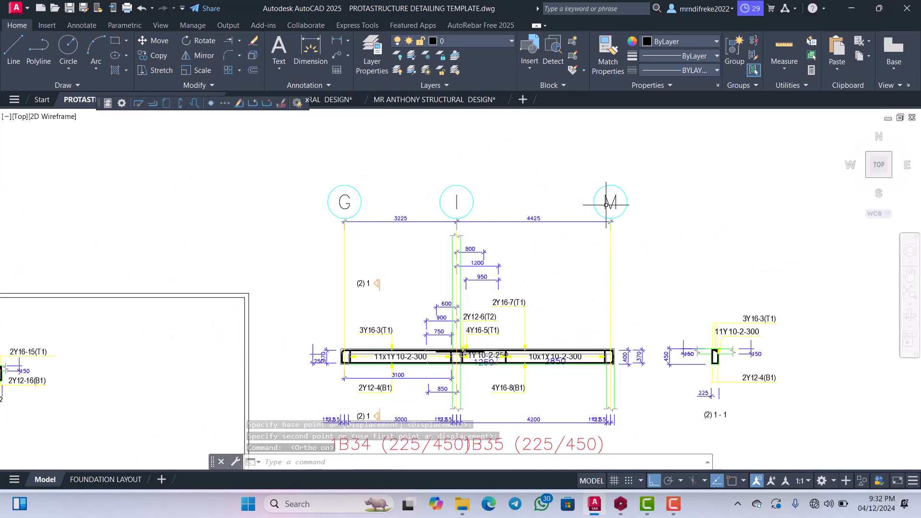
scroll(551, 235, up, 2)
click(552, 235)
click(494, 202)
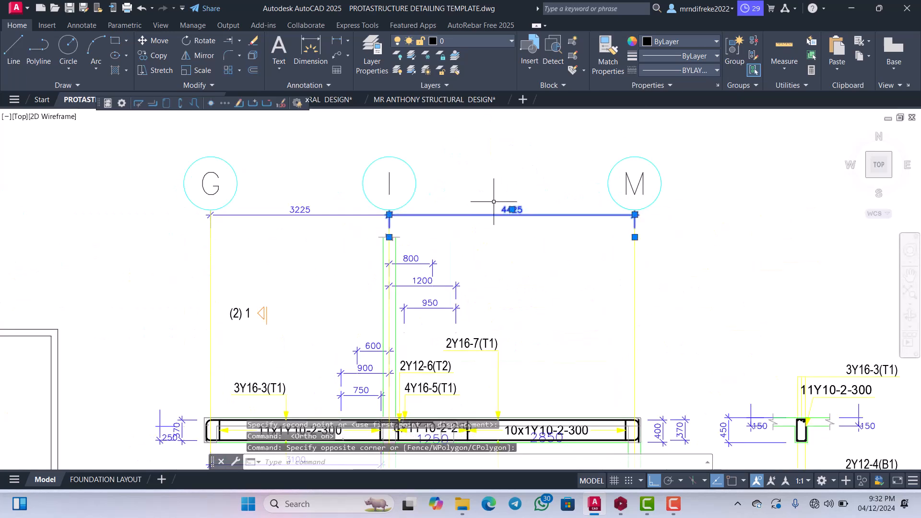
click(336, 243)
click(290, 187)
scroll(319, 184, down, 4)
right_click(312, 208)
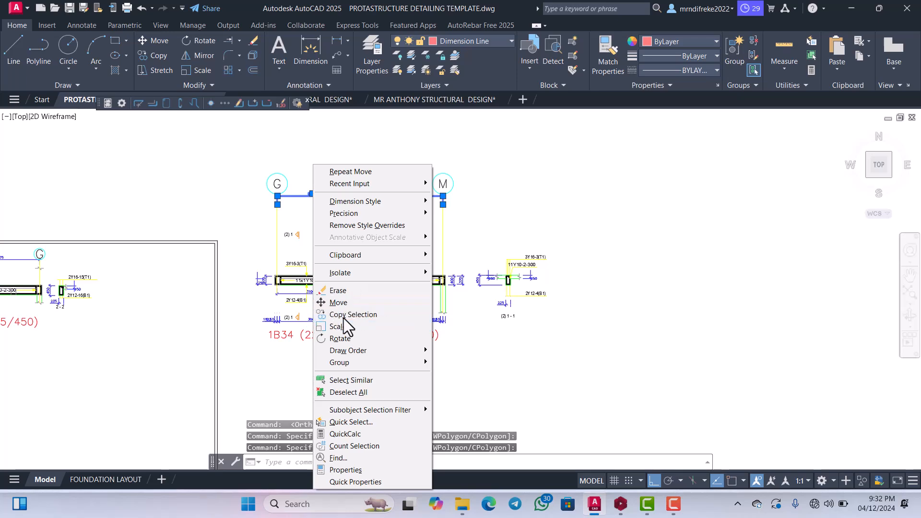
click(339, 303)
click(339, 283)
scroll(360, 292, up, 3)
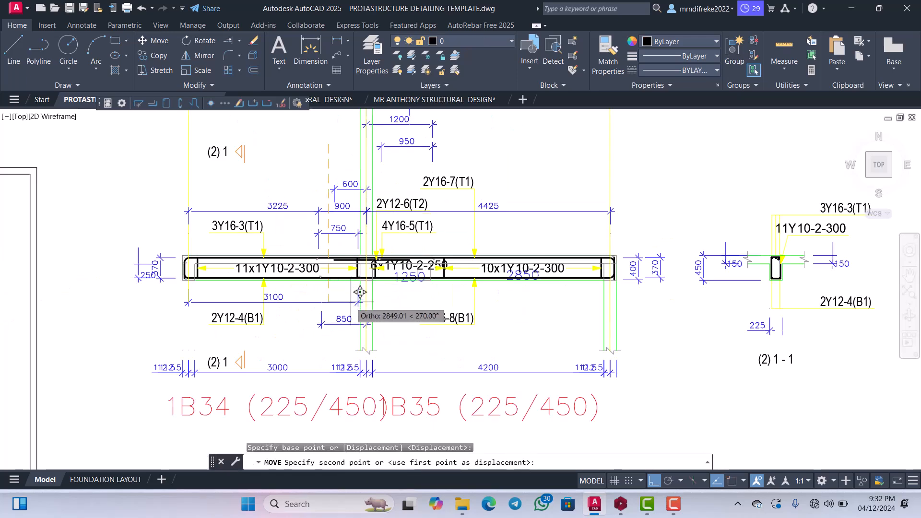
click(370, 296)
scroll(445, 260, down, 4)
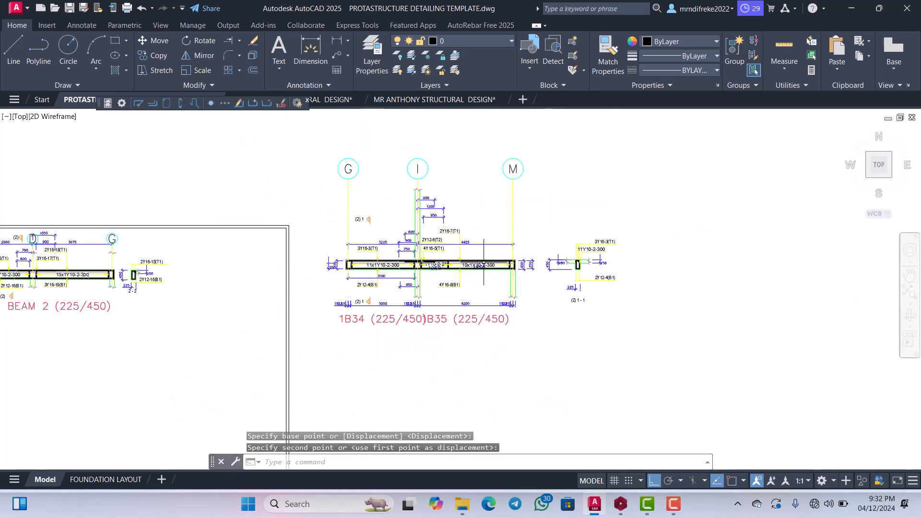
scroll(506, 228, up, 2)
scroll(511, 151, down, 2)
scroll(513, 165, up, 4)
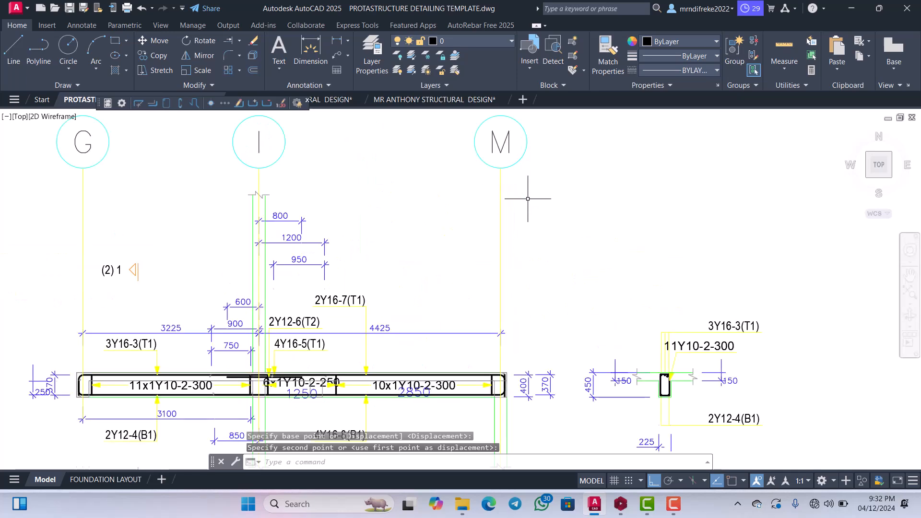
click(501, 231)
scroll(494, 226, down, 3)
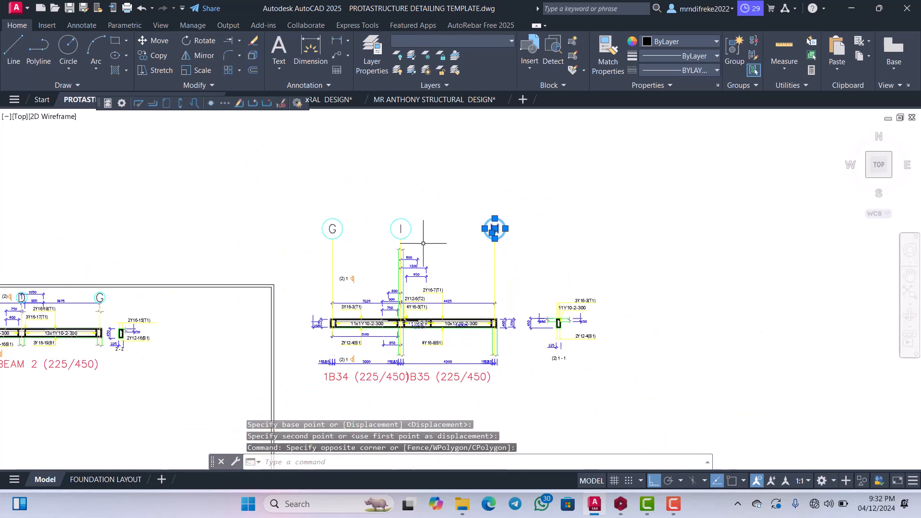
scroll(484, 206, up, 5)
click(482, 203)
click(379, 171)
scroll(453, 206, down, 3)
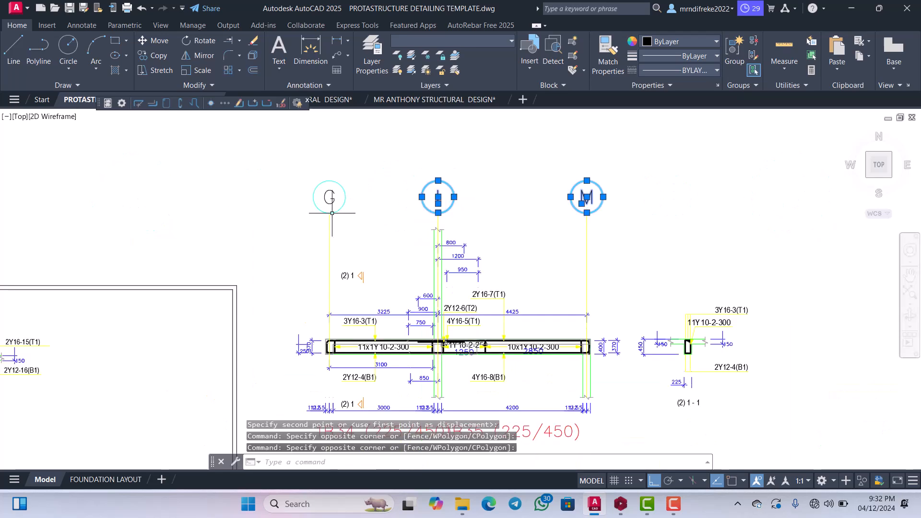
scroll(321, 197, up, 3)
click(404, 187)
click(368, 183)
scroll(369, 182, down, 3)
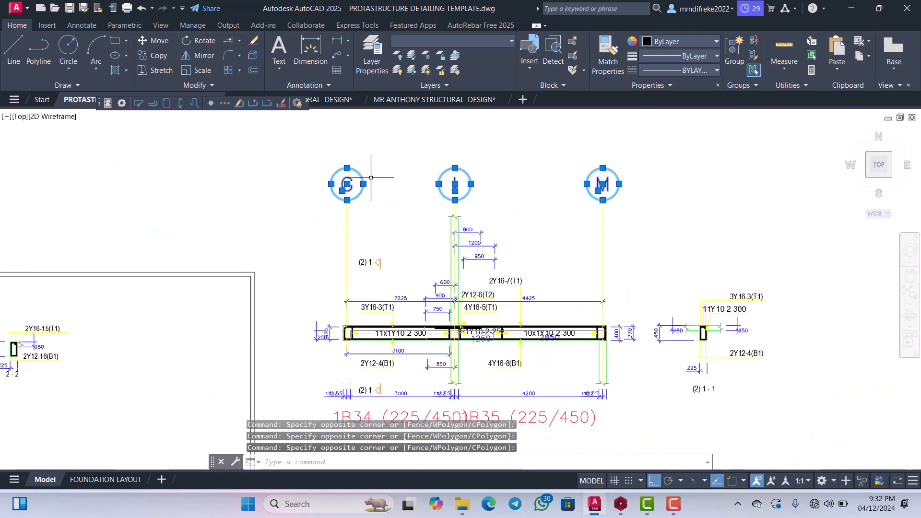
right_click(373, 179)
click(401, 267)
click(410, 258)
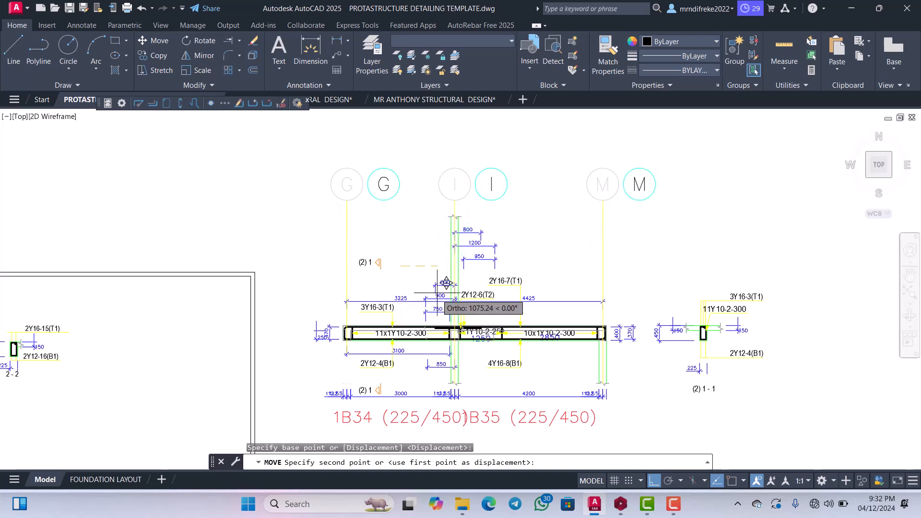
key(Escape)
Erase the 800 dimension beside the column at grid line I.
scroll(476, 247, up, 3)
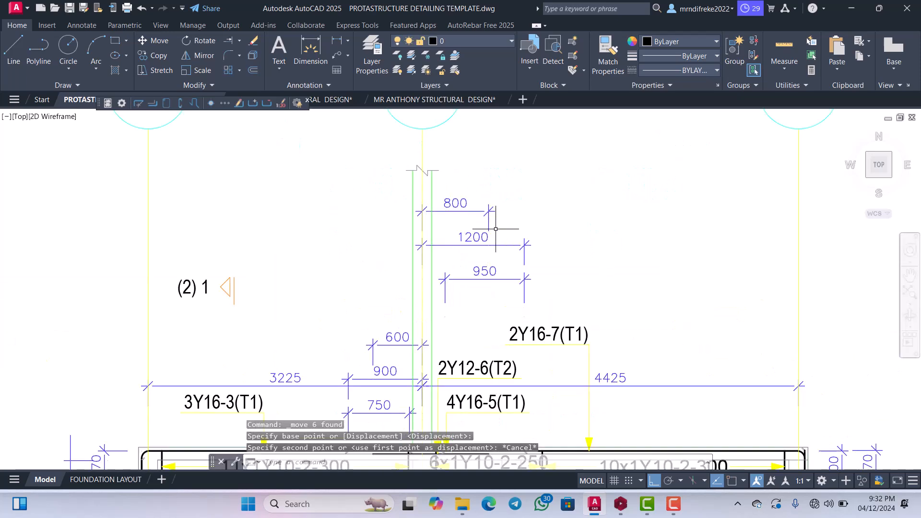
click(467, 194)
key(Delete)
scroll(468, 194, down, 3)
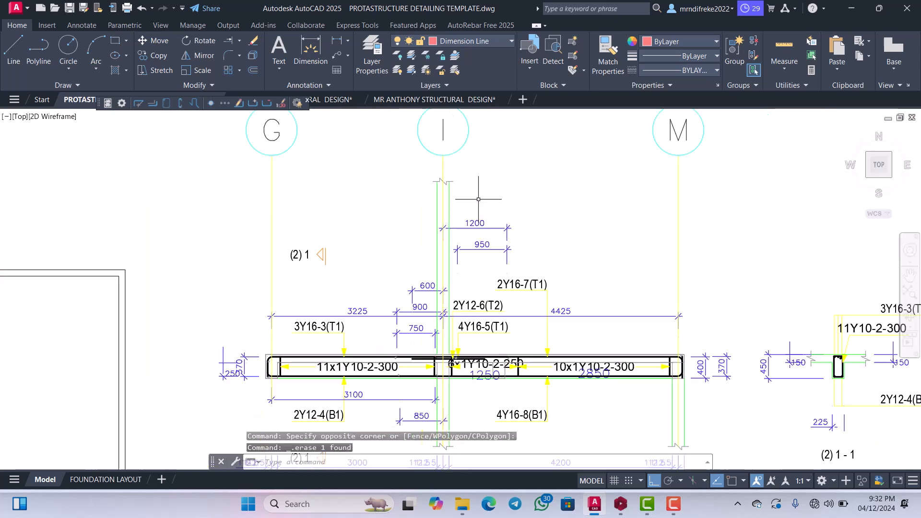
Try erasing the 1200 dimension beside grid line I and undo that deletion.
scroll(499, 208, up, 4)
click(511, 211)
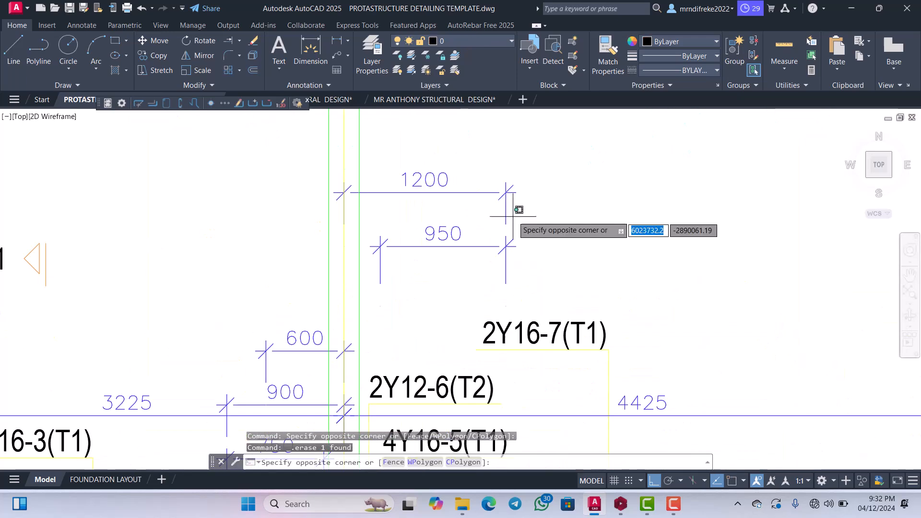
click(493, 180)
key(Delete)
scroll(480, 191, down, 4)
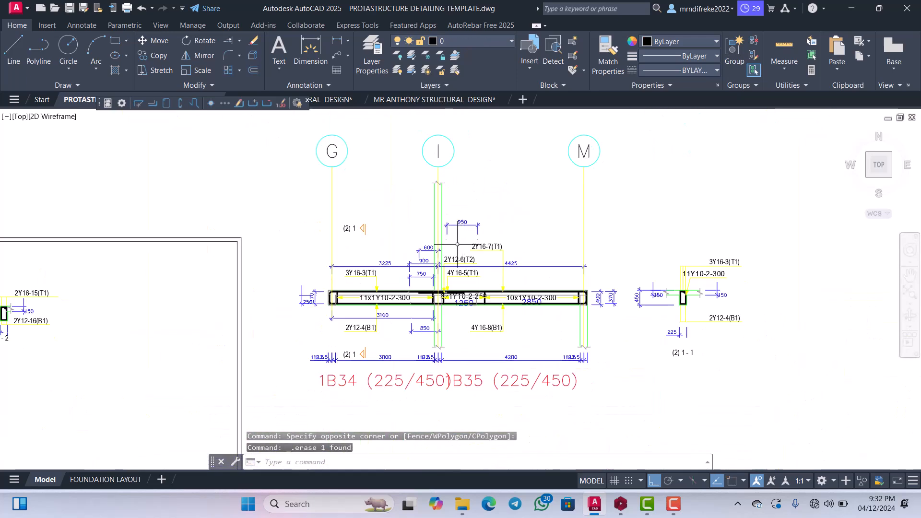
scroll(463, 229, up, 4)
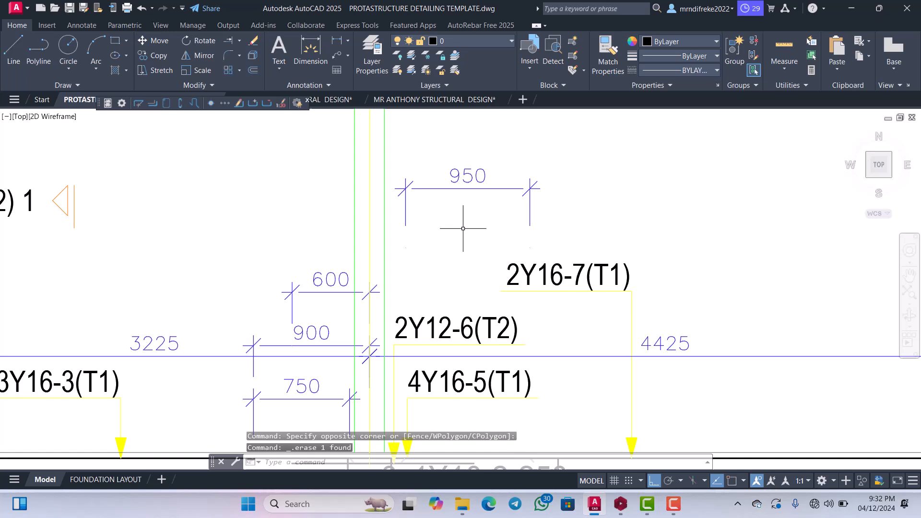
click(140, 7)
click(141, 7)
Erase the 950 dimension just below the 1200 dimension beside grid line I.
scroll(428, 259, up, 3)
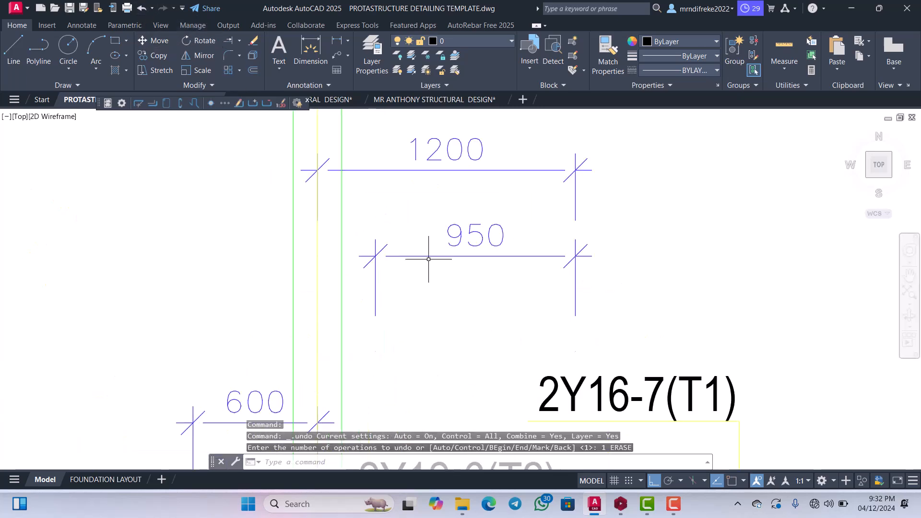
click(454, 259)
click(423, 214)
key(Delete)
scroll(438, 257, down, 5)
Move the 1200 dimension beside grid line I straight down to just above the 2Y16-7(T1) reinforcement label.
scroll(502, 252, up, 3)
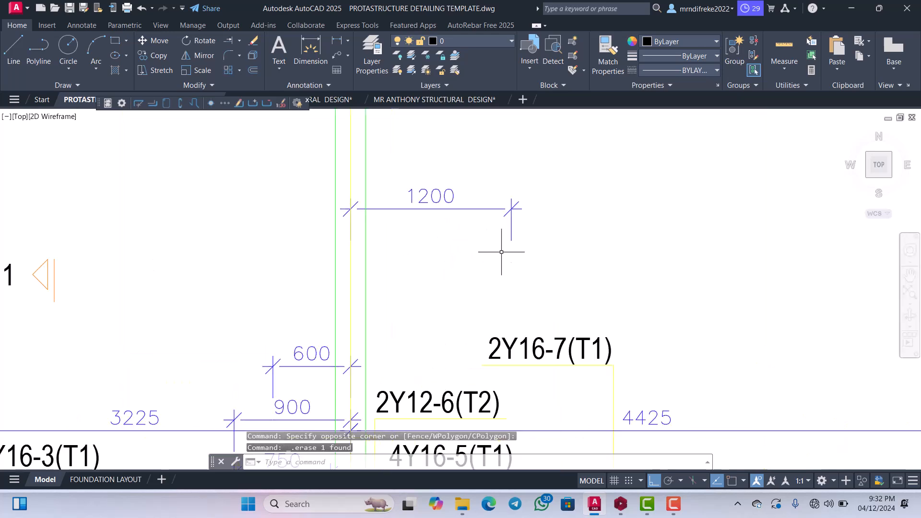
click(502, 252)
click(419, 173)
right_click(416, 173)
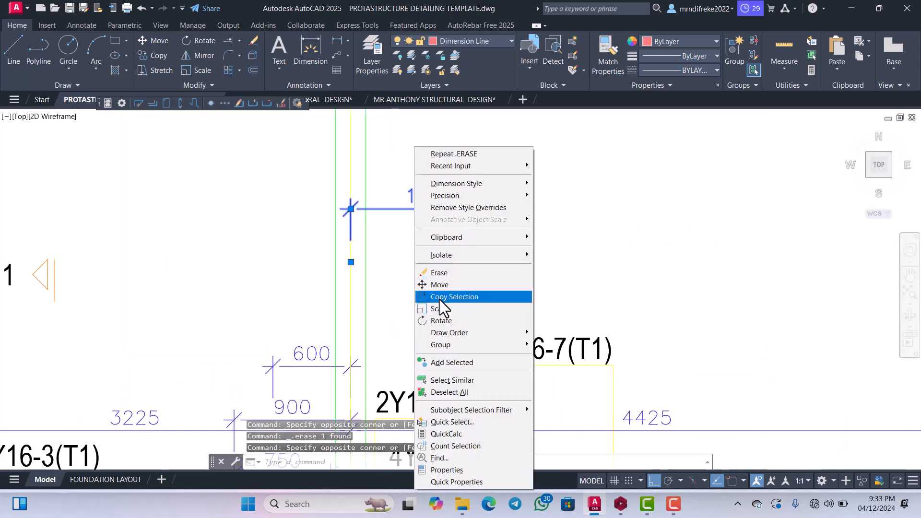
click(440, 284)
click(438, 224)
scroll(438, 255, down, 2)
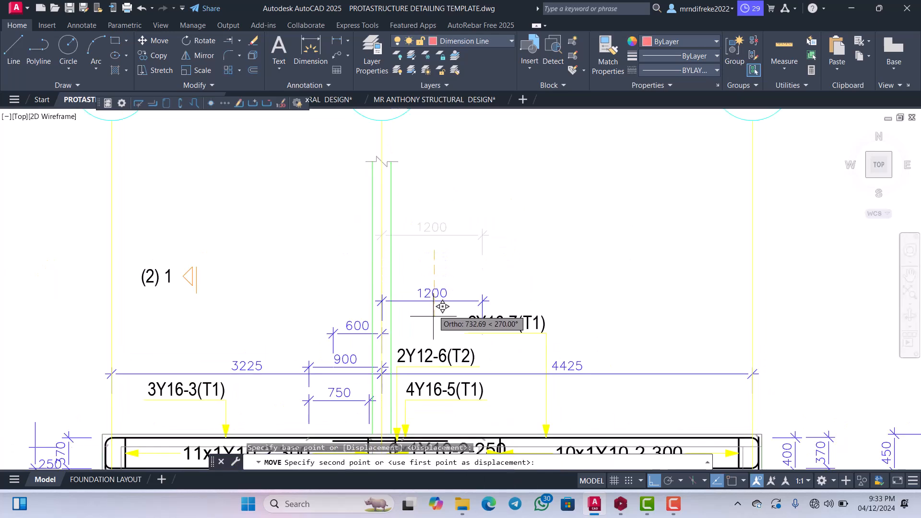
scroll(440, 295, down, 1)
scroll(439, 302, up, 1)
click(439, 302)
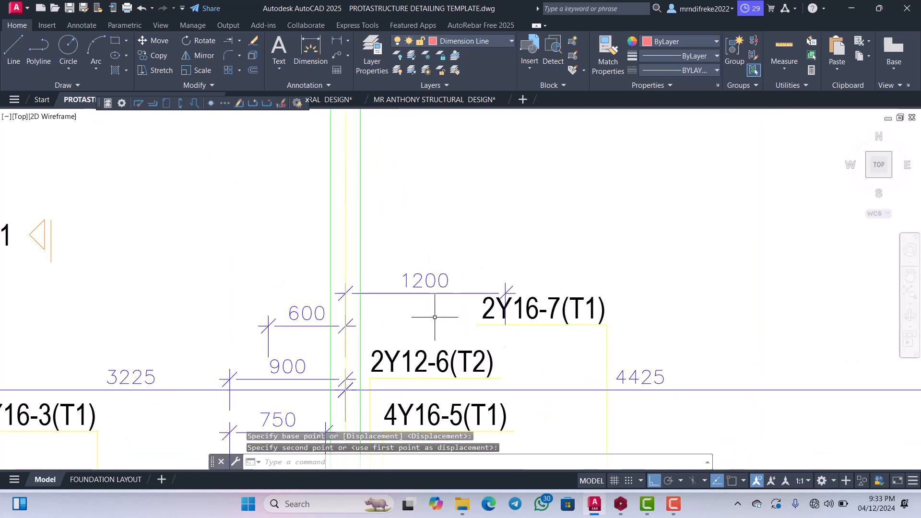
Move the 3225 and 4425 dimensions of the 1B34/1B35 detail straight up about 1200, above the 1200 dimension.
scroll(465, 277, down, 4)
scroll(473, 283, up, 2)
scroll(479, 288, down, 2)
scroll(510, 302, up, 4)
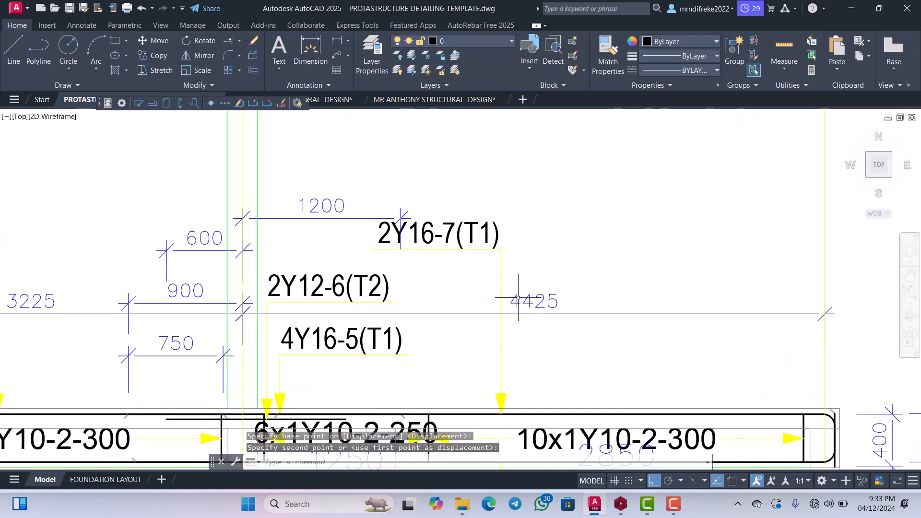
scroll(547, 332, down, 4)
scroll(548, 329, up, 2)
click(551, 315)
click(528, 255)
scroll(505, 291, down, 4)
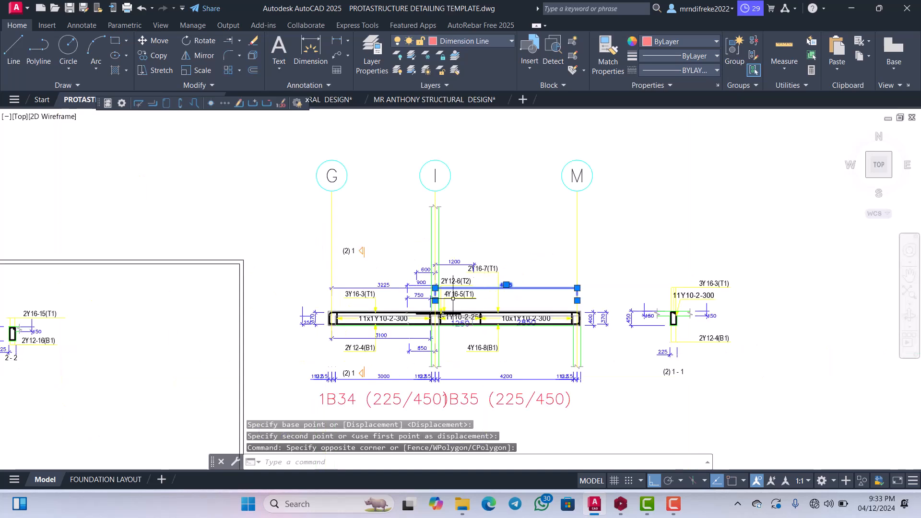
scroll(358, 292, up, 4)
scroll(403, 285, up, 2)
click(503, 312)
click(431, 246)
right_click(427, 220)
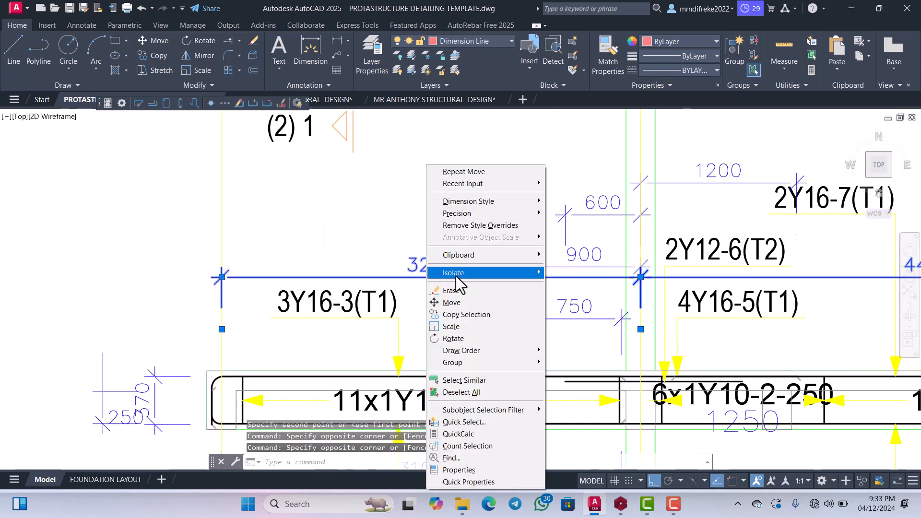
click(452, 302)
scroll(454, 287, down, 4)
click(451, 291)
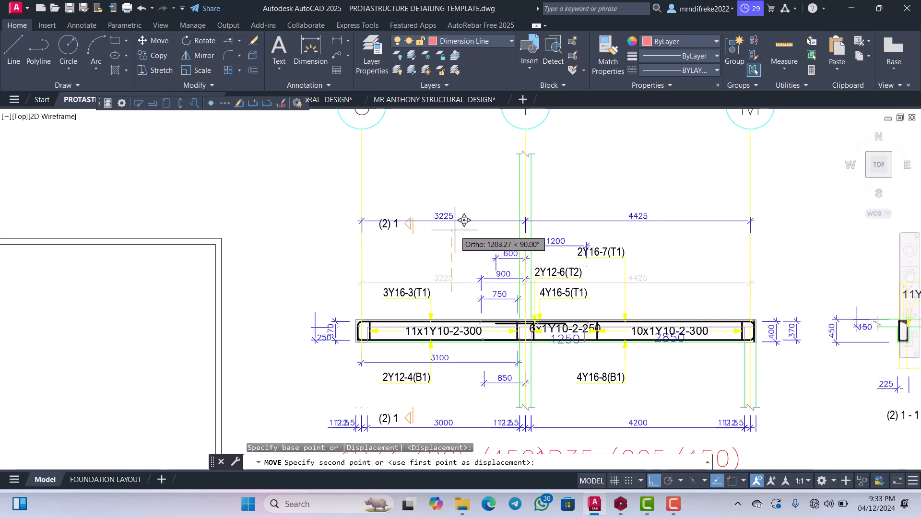
click(464, 220)
scroll(479, 231, down, 3)
Trim away the column lines at grid line I above the beam, up to the break line.
scroll(496, 243, up, 3)
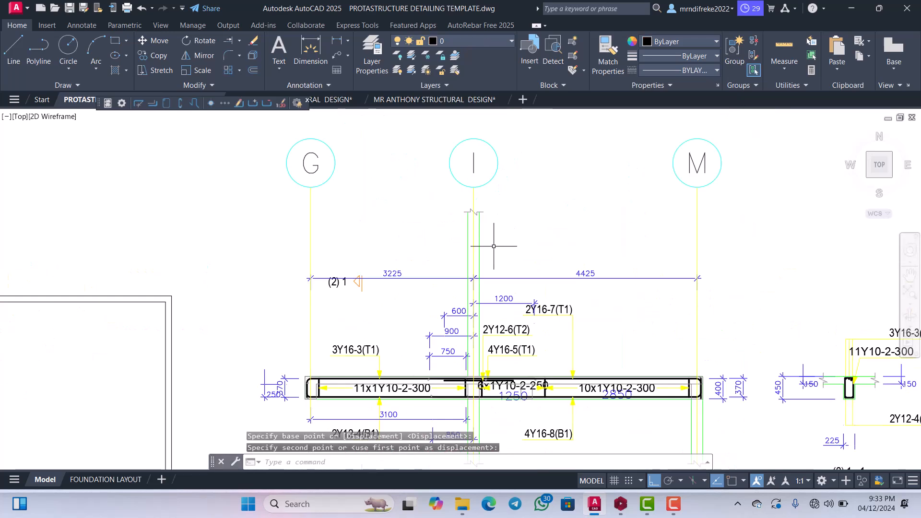
text(TR)
key(Return)
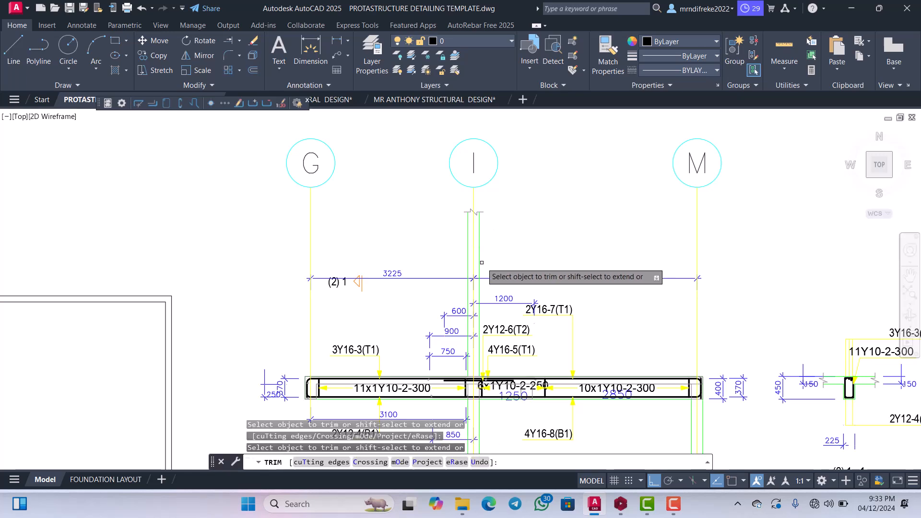
scroll(470, 269, up, 2)
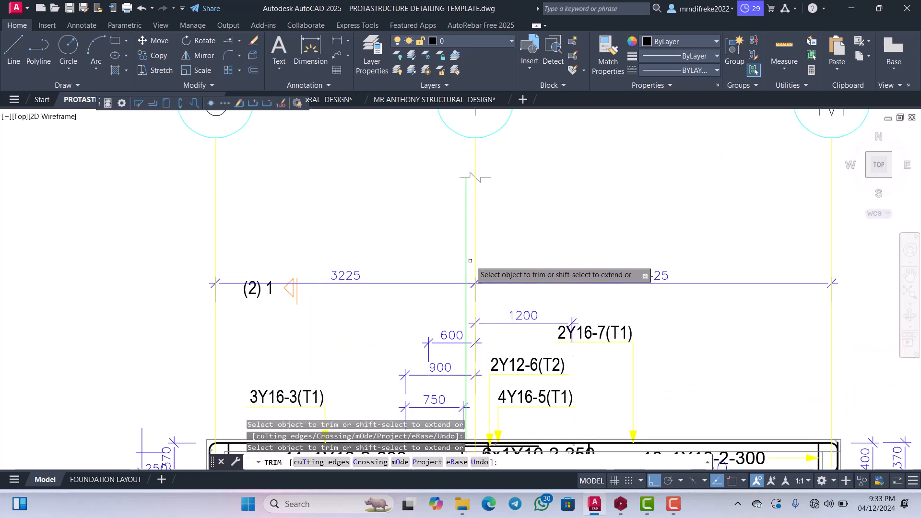
scroll(468, 256, down, 4)
scroll(370, 259, up, 4)
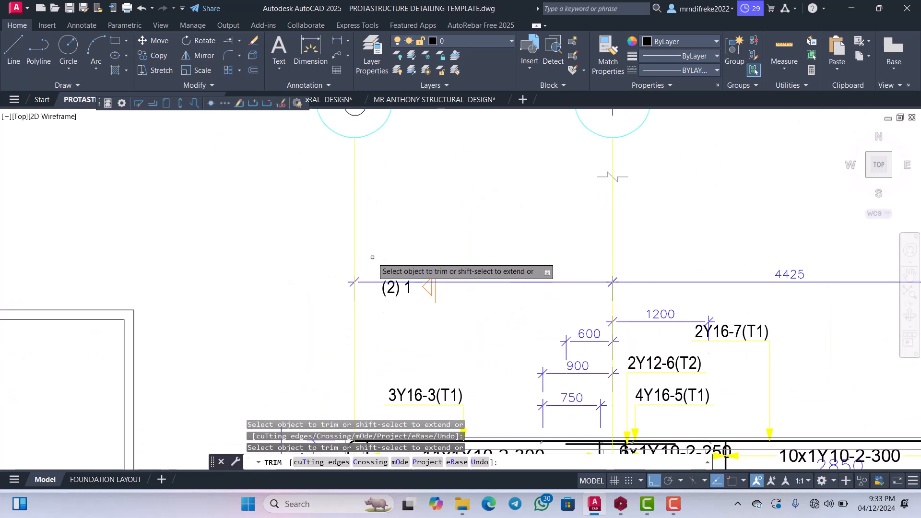
scroll(411, 254, down, 2)
scroll(408, 272, down, 4)
scroll(408, 285, up, 4)
scroll(407, 264, down, 4)
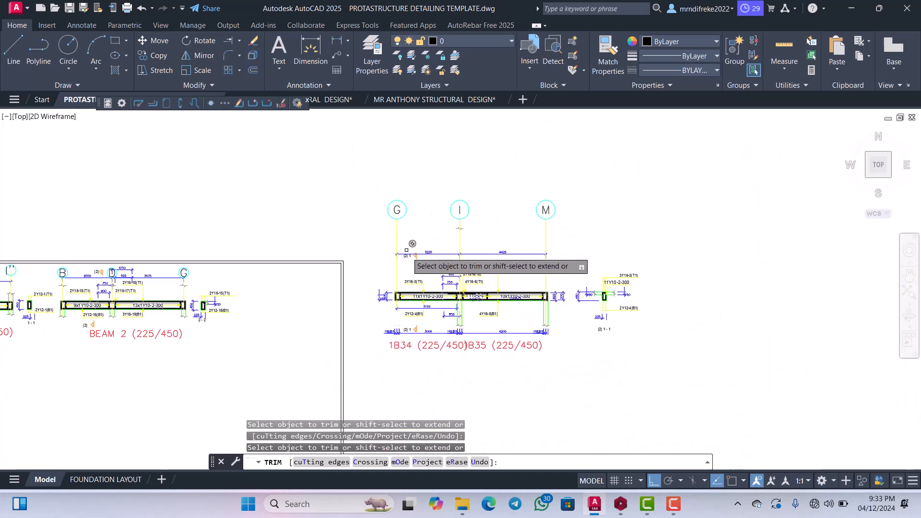
scroll(404, 252, up, 2)
key(Escape)
Move the break line symbol on grid line I straight down about 1000, to just above the 3225 and 4425 dimensions.
scroll(486, 211, up, 5)
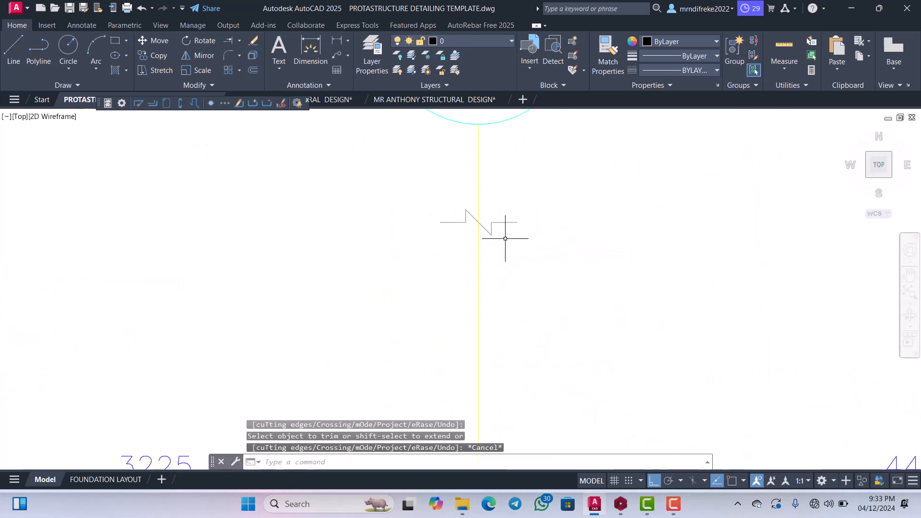
scroll(485, 228, down, 4)
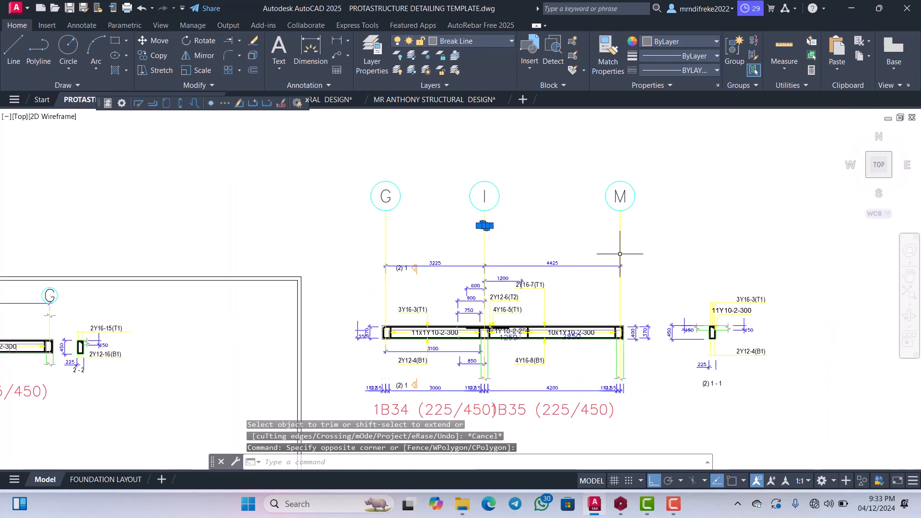
scroll(617, 257, up, 3)
scroll(590, 226, down, 3)
right_click(512, 207)
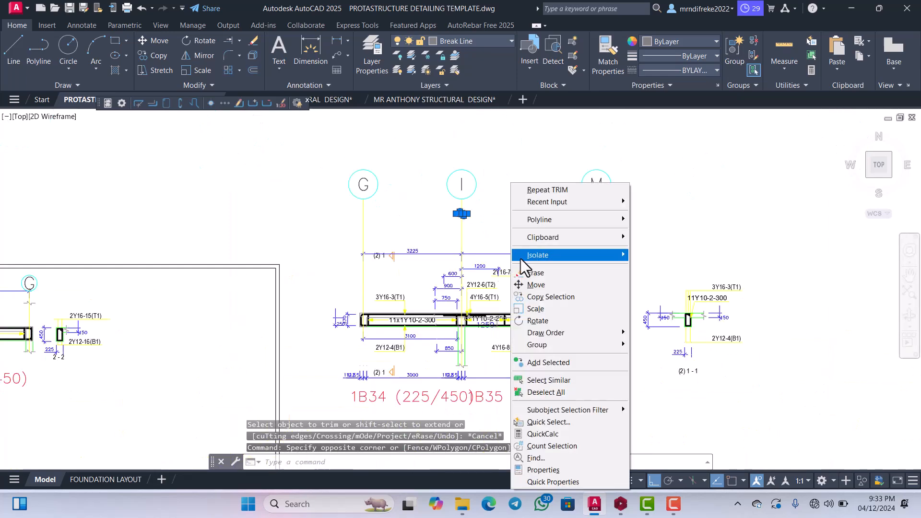
click(535, 285)
click(526, 288)
scroll(528, 300, up, 4)
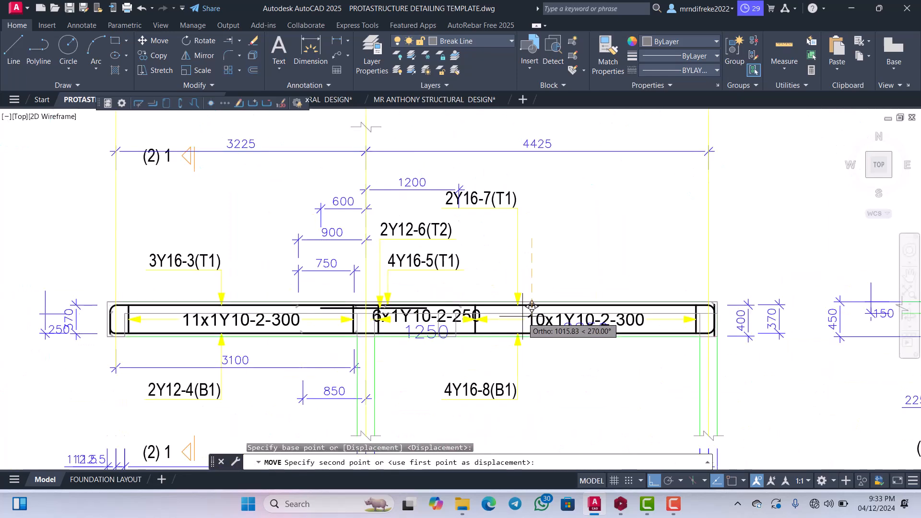
click(532, 305)
scroll(479, 297, down, 4)
Copy the break line symbol from grid line I horizontally onto grid line M, just above the end of the 4425 dimension.
scroll(462, 262, up, 6)
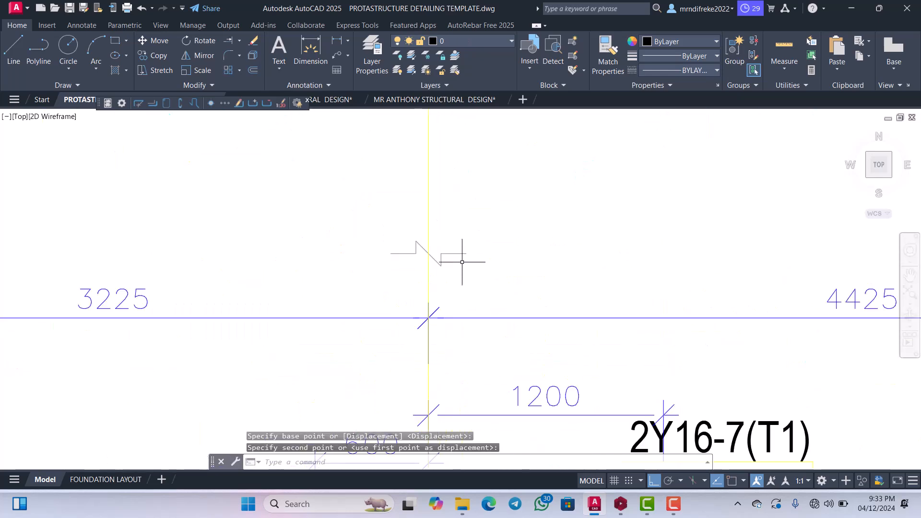
click(444, 243)
right_click(461, 244)
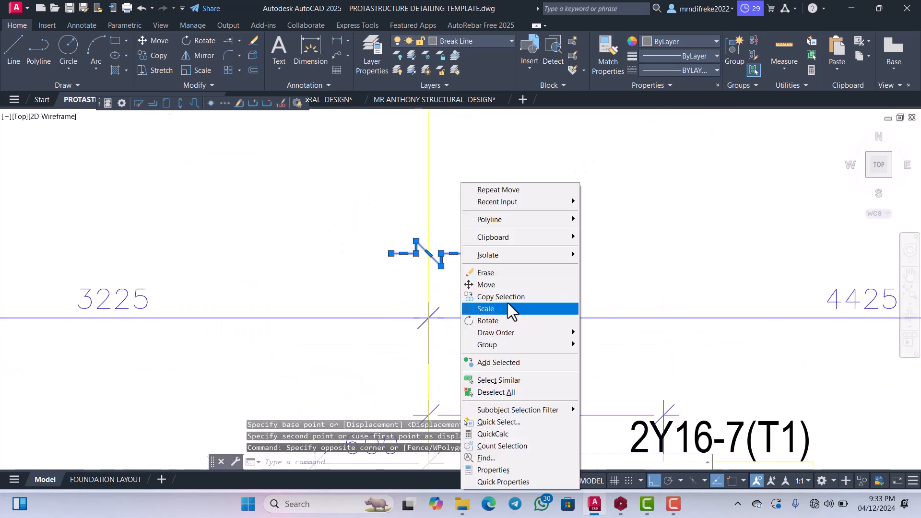
click(501, 296)
click(470, 294)
scroll(528, 307, down, 6)
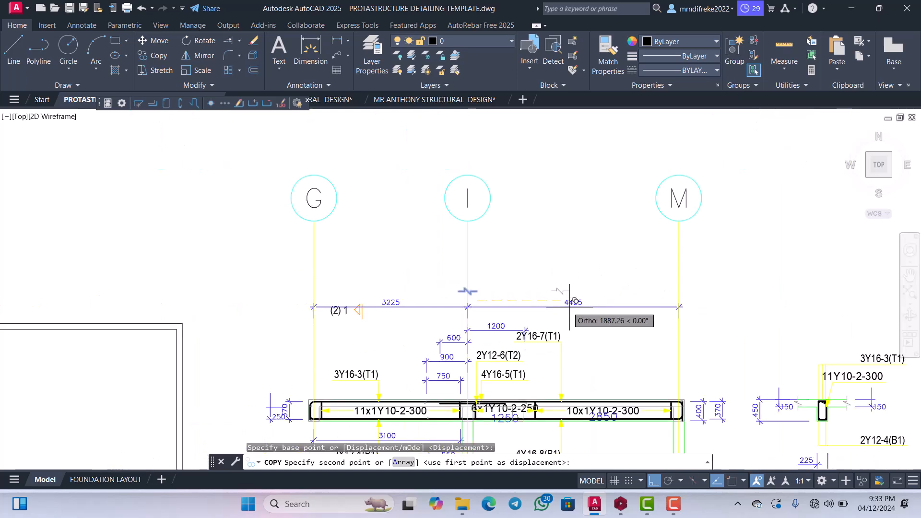
scroll(624, 300, up, 5)
click(695, 304)
scroll(709, 295, down, 3)
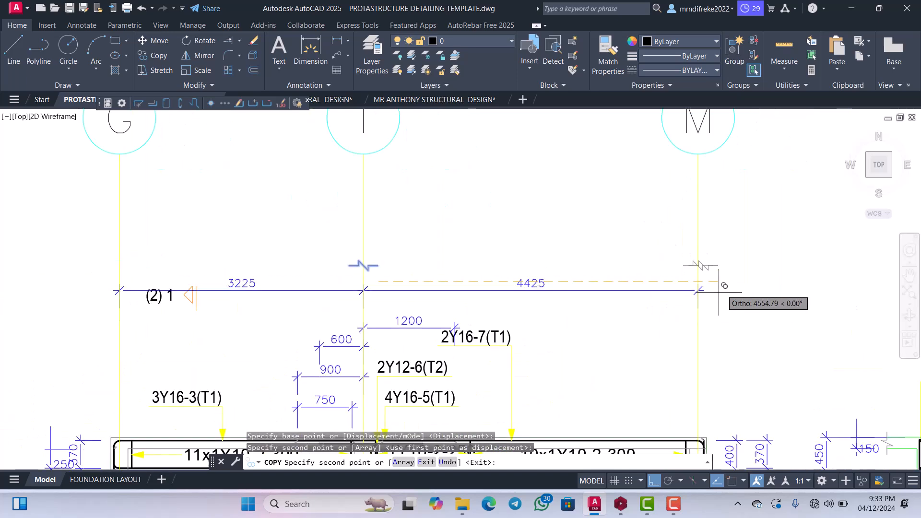
scroll(530, 288, down, 5)
scroll(443, 312, up, 4)
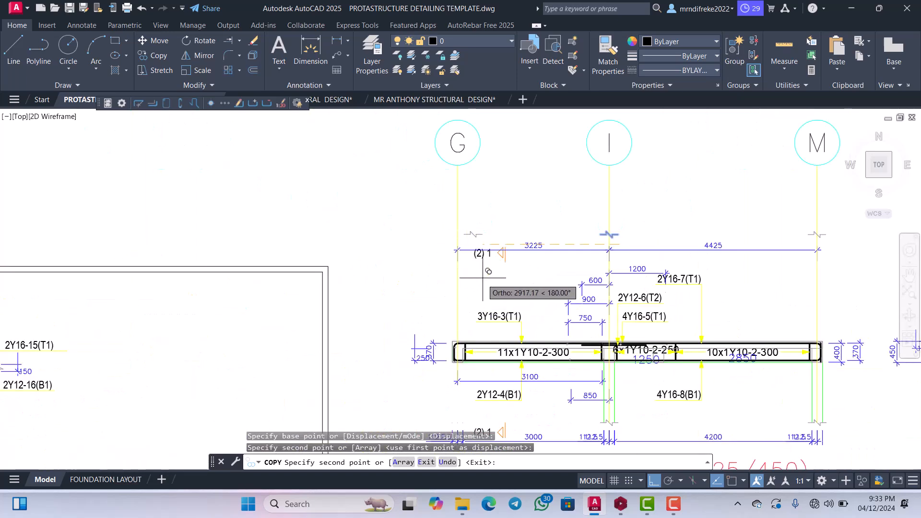
scroll(499, 256, up, 2)
scroll(504, 247, down, 2)
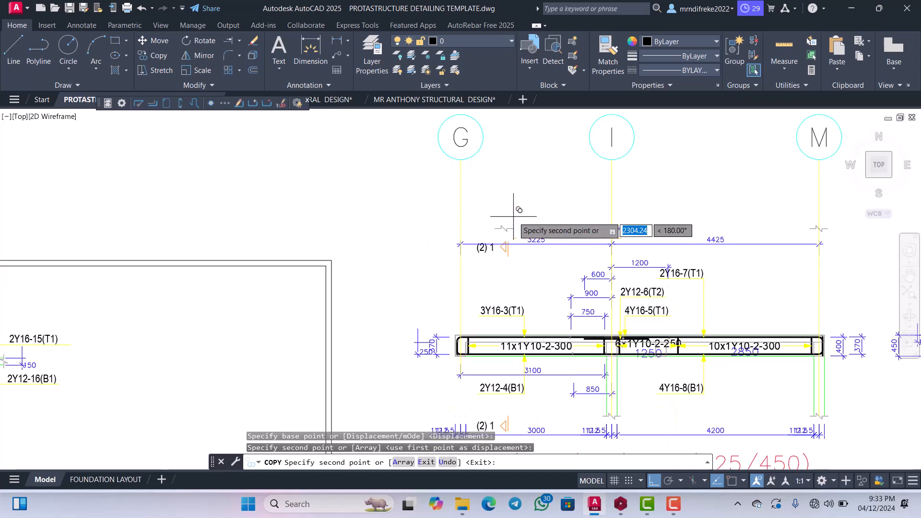
scroll(513, 216, down, 3)
scroll(479, 268, up, 5)
scroll(475, 274, down, 10)
key(Escape)
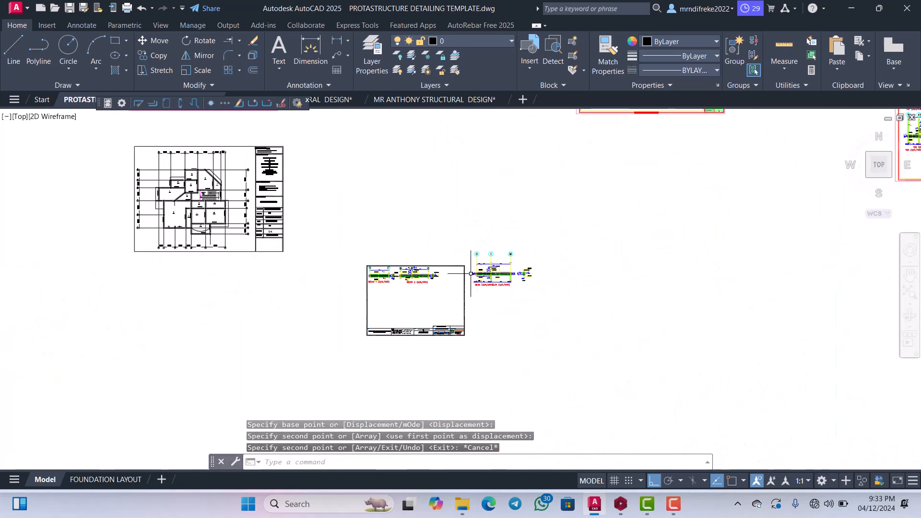
Examine BM 3 on the general arrangement plan and compare its column supports at grid lines G, I and M with the 1B34/1B35 detail.
scroll(552, 288, down, 3)
scroll(393, 274, up, 10)
scroll(387, 276, down, 3)
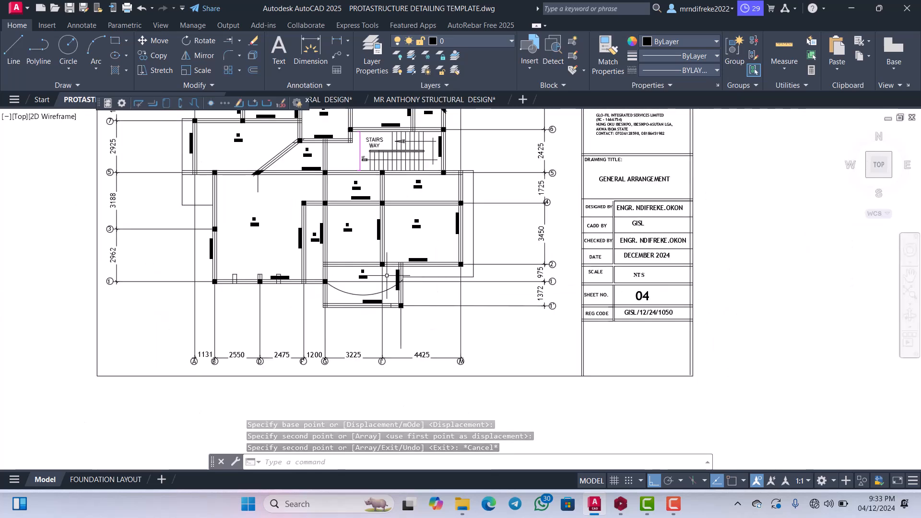
scroll(374, 269, up, 5)
scroll(431, 264, down, 1)
scroll(495, 248, up, 2)
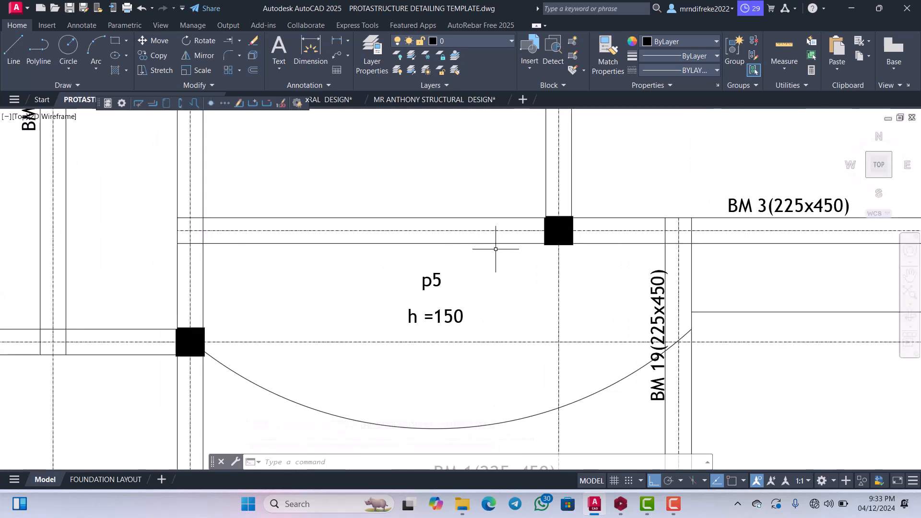
scroll(492, 247, down, 2)
scroll(319, 237, up, 2)
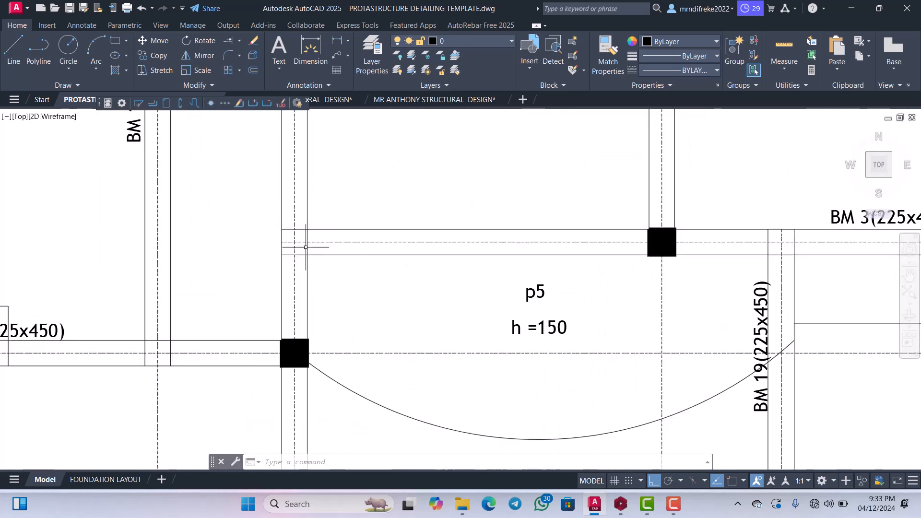
scroll(307, 248, down, 10)
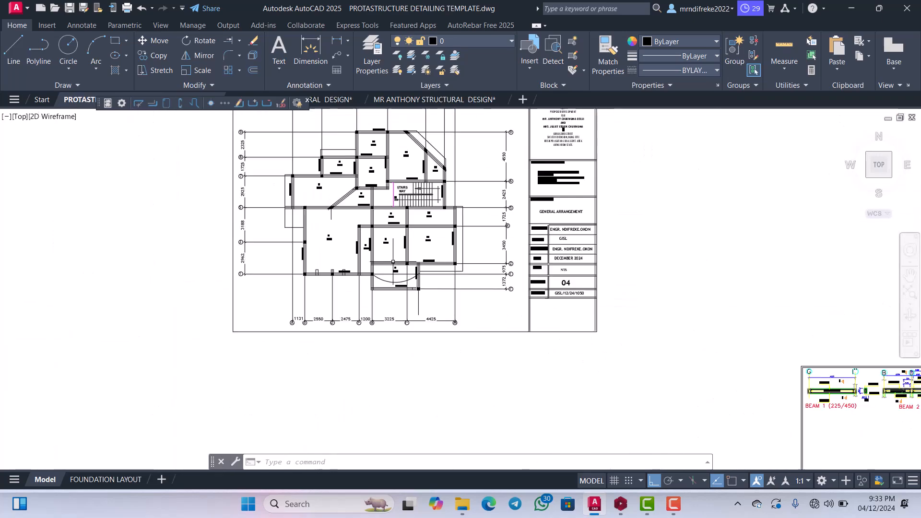
scroll(513, 294, up, 10)
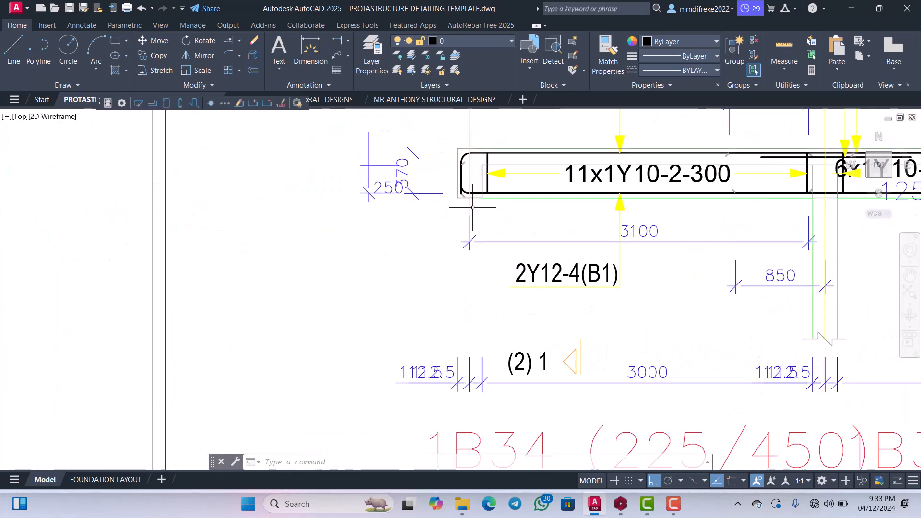
scroll(481, 237, down, 8)
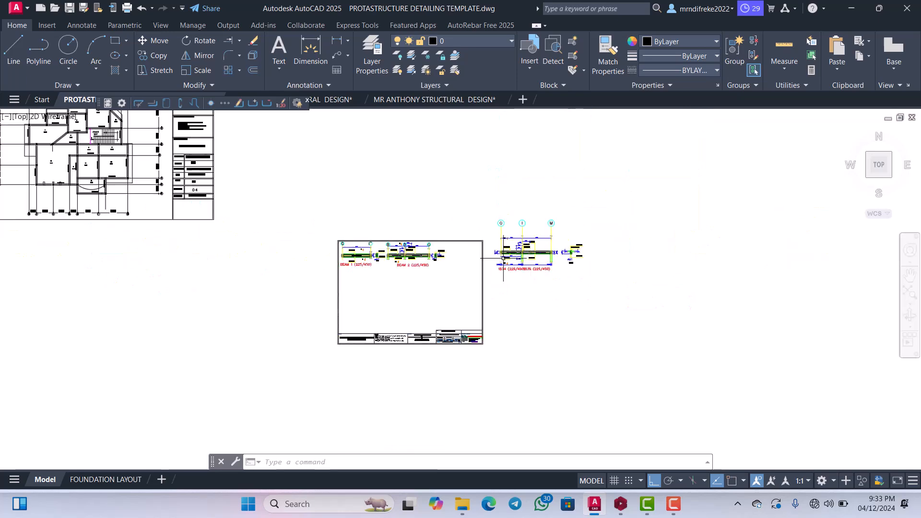
scroll(333, 215, up, 3)
scroll(332, 215, up, 6)
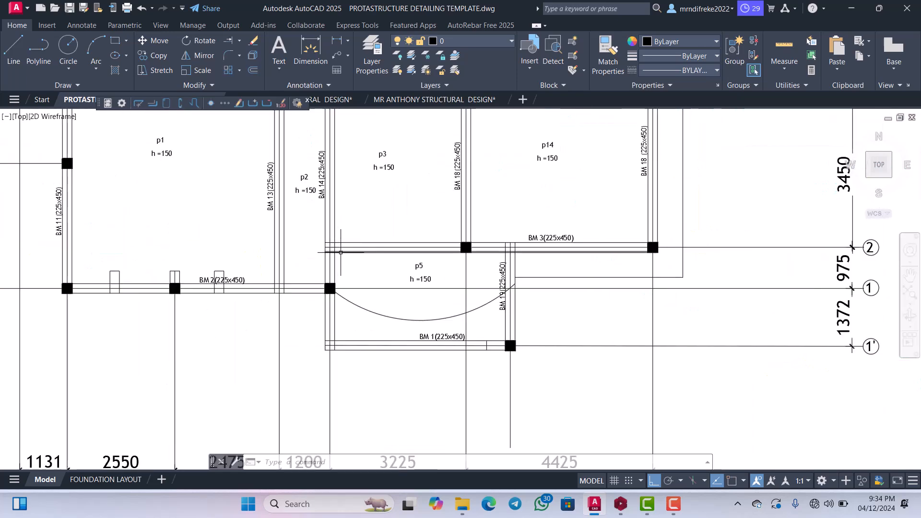
scroll(330, 242, down, 8)
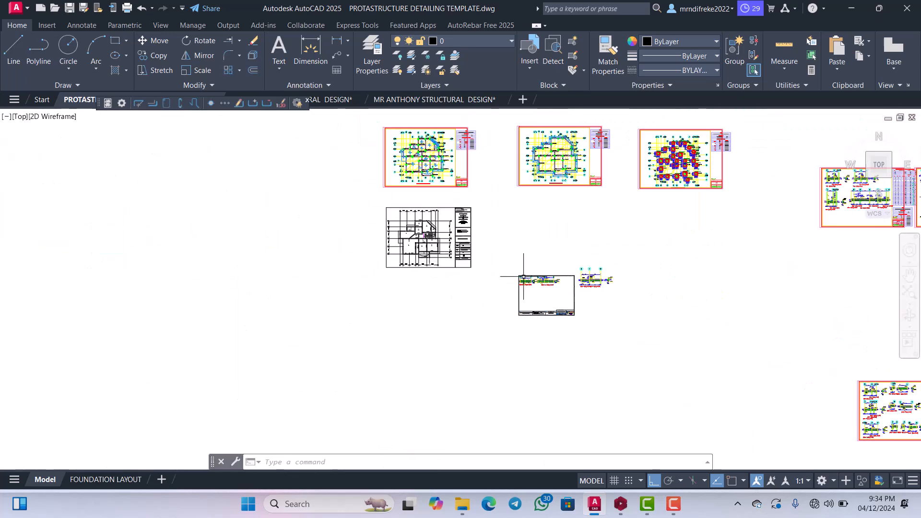
scroll(623, 278, up, 5)
scroll(547, 274, down, 2)
scroll(563, 264, up, 8)
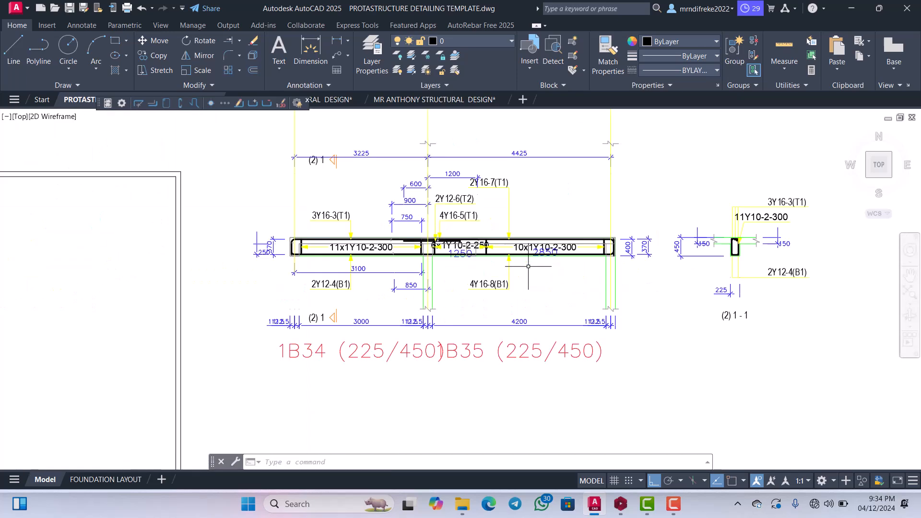
Move the grid bubbles G, I and M with their letters straight down to just above the break line symbols.
scroll(563, 264, down, 4)
scroll(492, 244, up, 5)
scroll(499, 271, down, 5)
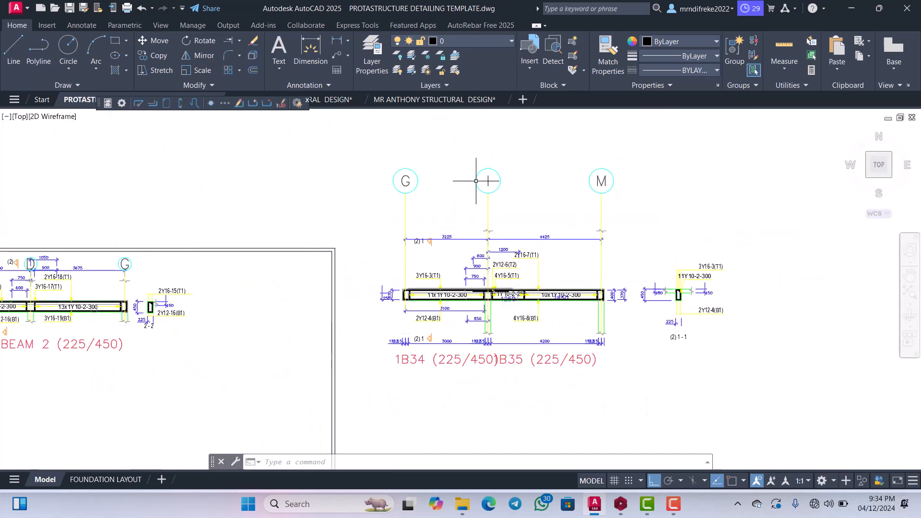
scroll(477, 176, up, 8)
click(573, 192)
click(481, 165)
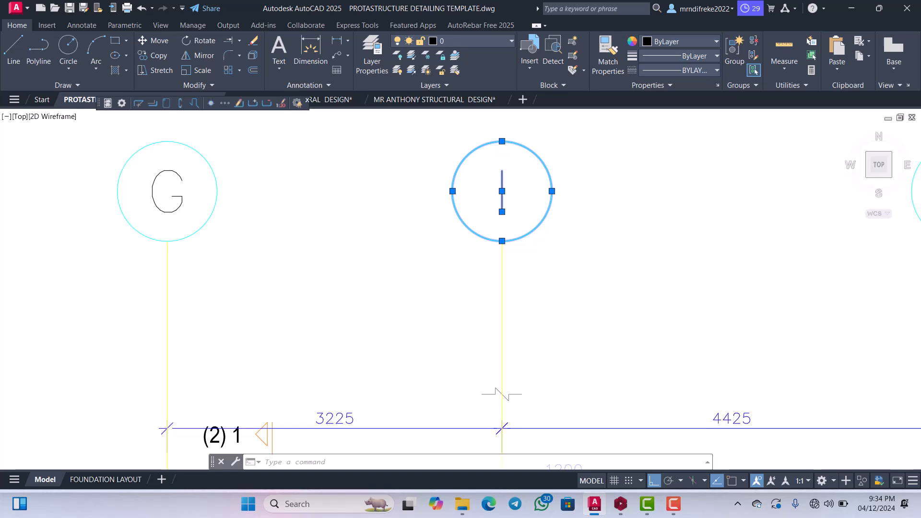
scroll(564, 220, down, 2)
click(311, 201)
scroll(381, 226, down, 4)
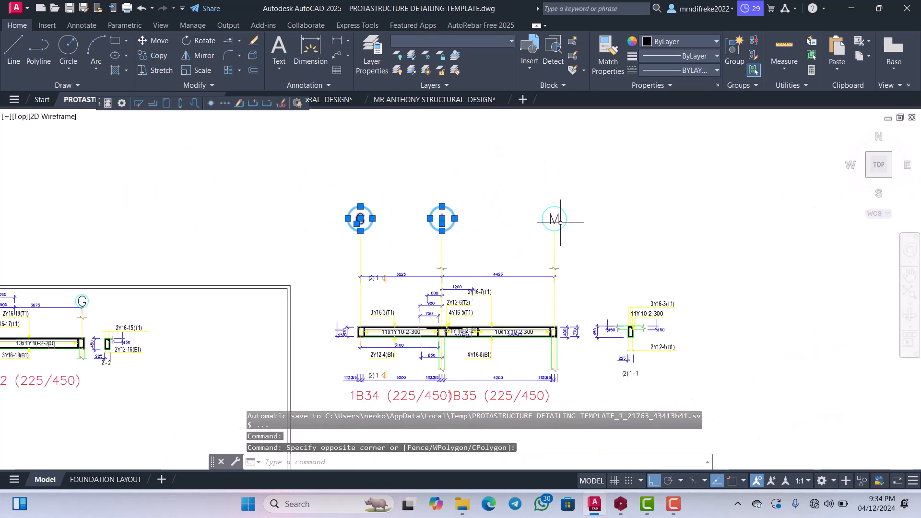
scroll(562, 214, up, 6)
click(578, 219)
click(473, 193)
right_click(450, 217)
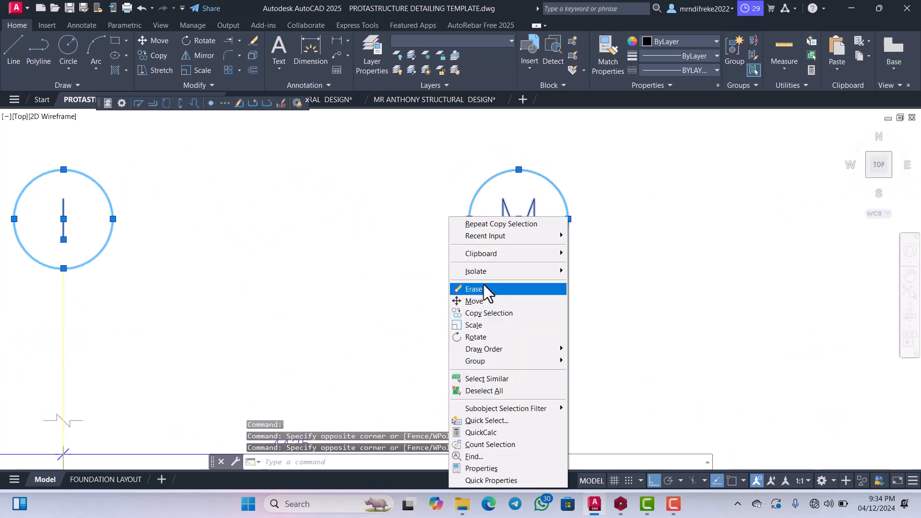
click(482, 299)
click(502, 266)
scroll(504, 257, down, 3)
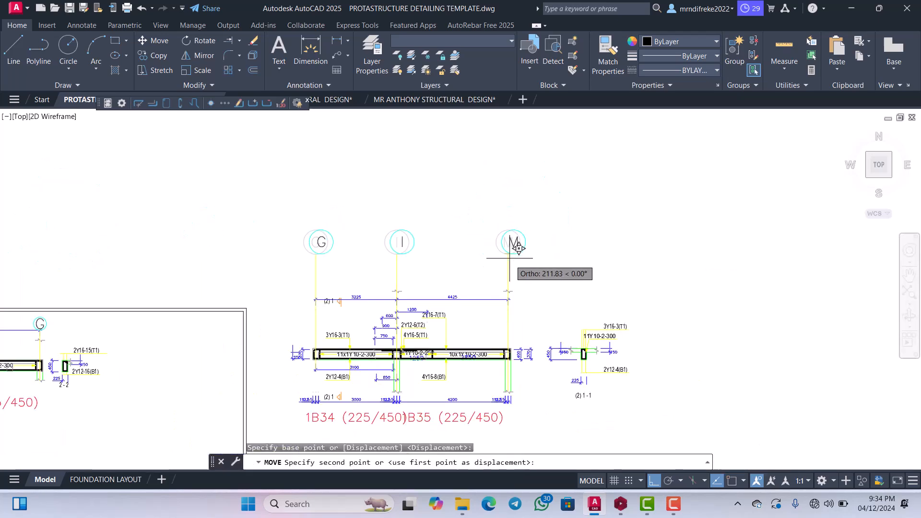
scroll(512, 270, up, 2)
click(514, 305)
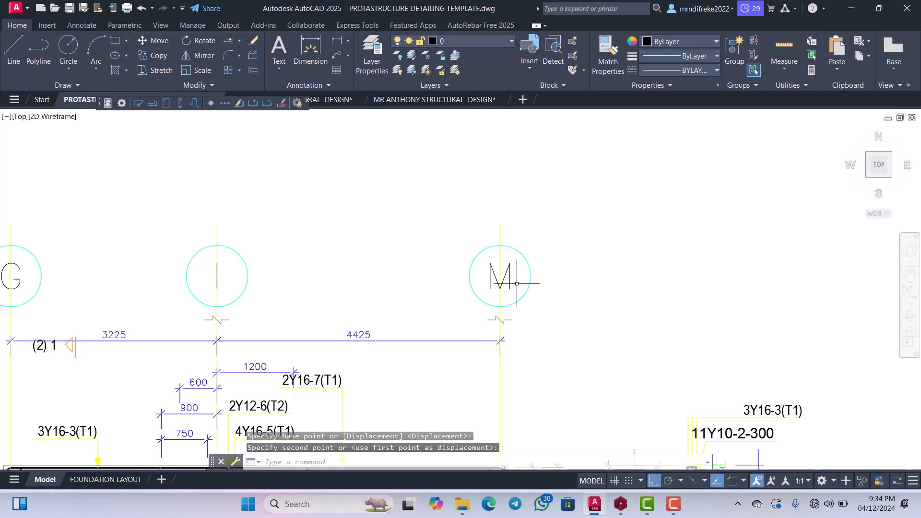
Trim grid lines M and I between the circle and the letter in their grid bubbles.
text(tr)
key(Return)
scroll(500, 300, up, 4)
click(497, 303)
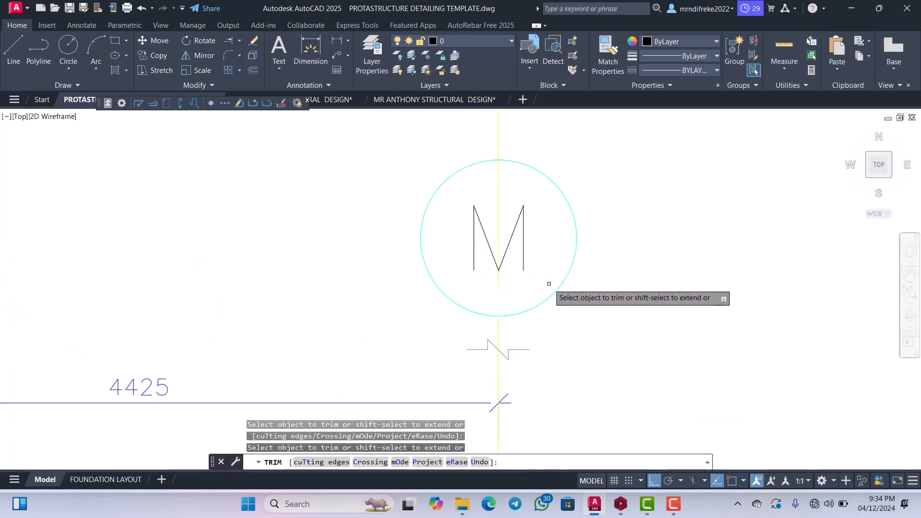
scroll(549, 284, down, 2)
scroll(519, 294, up, 2)
click(520, 287)
click(508, 287)
scroll(557, 275, down, 6)
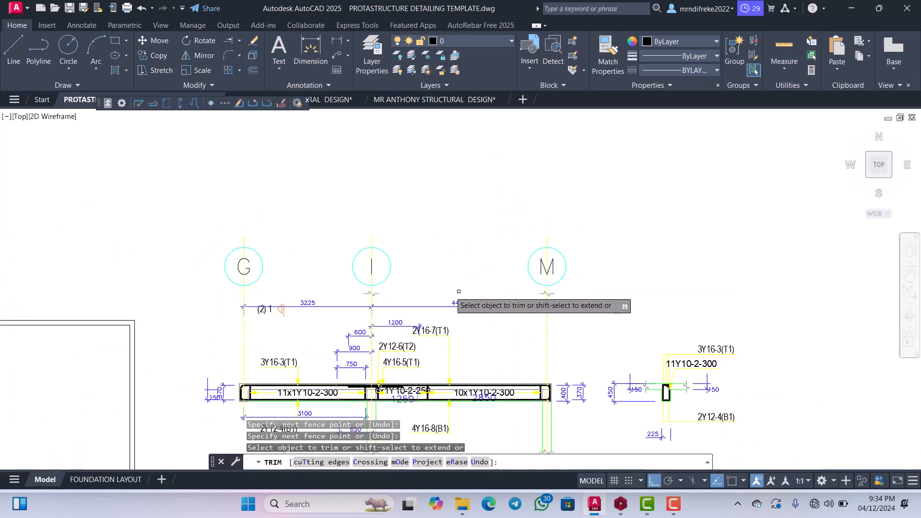
scroll(423, 291, up, 4)
scroll(298, 283, up, 2)
click(298, 263)
click(282, 250)
scroll(405, 254, down, 2)
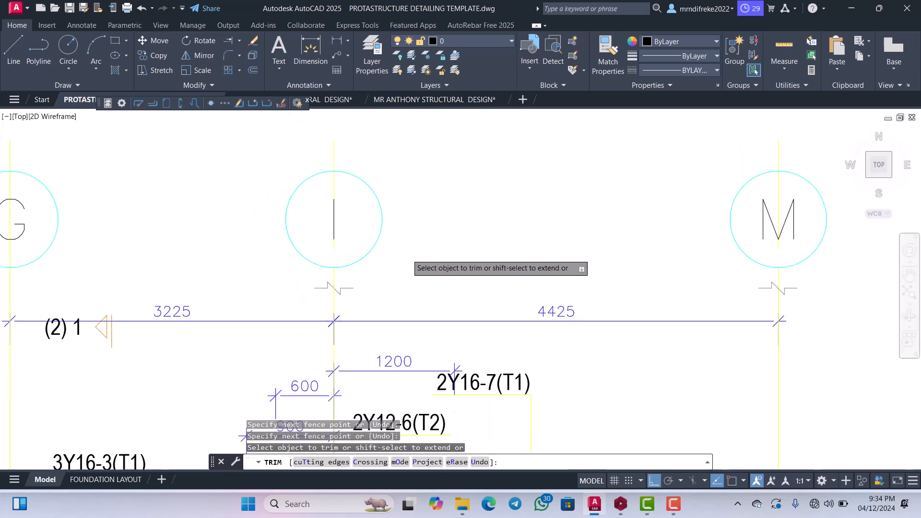
Trim grid line G between the circle and the letter in its grid bubble.
scroll(431, 274, down, 3)
scroll(269, 264, up, 6)
click(326, 272)
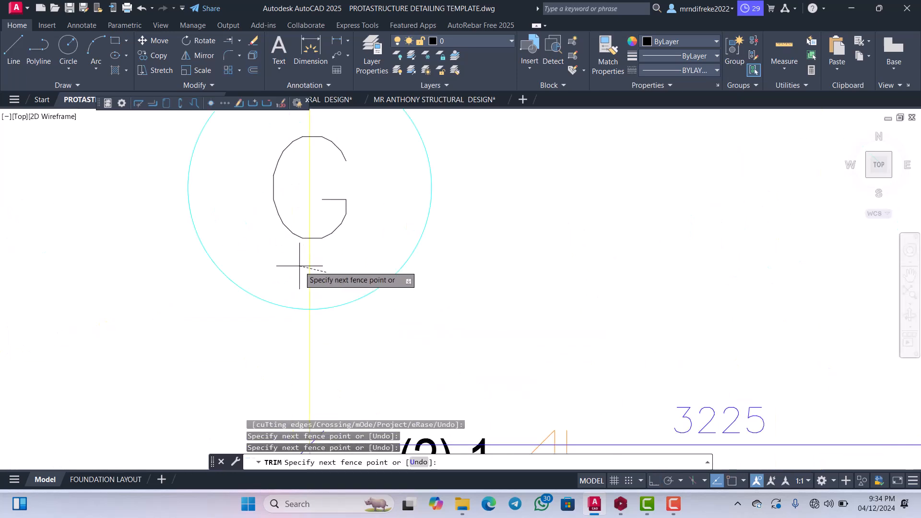
click(299, 266)
scroll(307, 269, down, 5)
scroll(349, 275, up, 3)
click(367, 283)
click(400, 284)
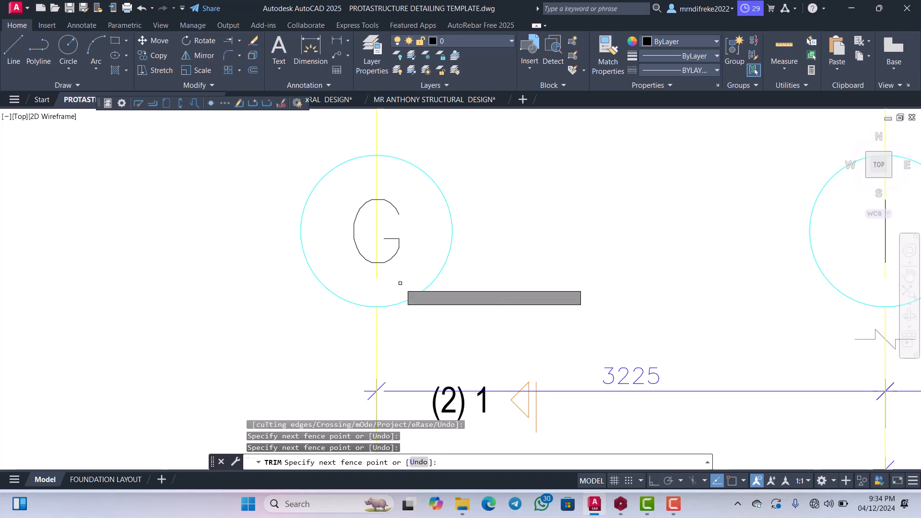
scroll(389, 284, up, 2)
key(Escape)
Erase the leftover grid line pieces running through the letters of bubbles G, I and M.
click(389, 284)
click(346, 268)
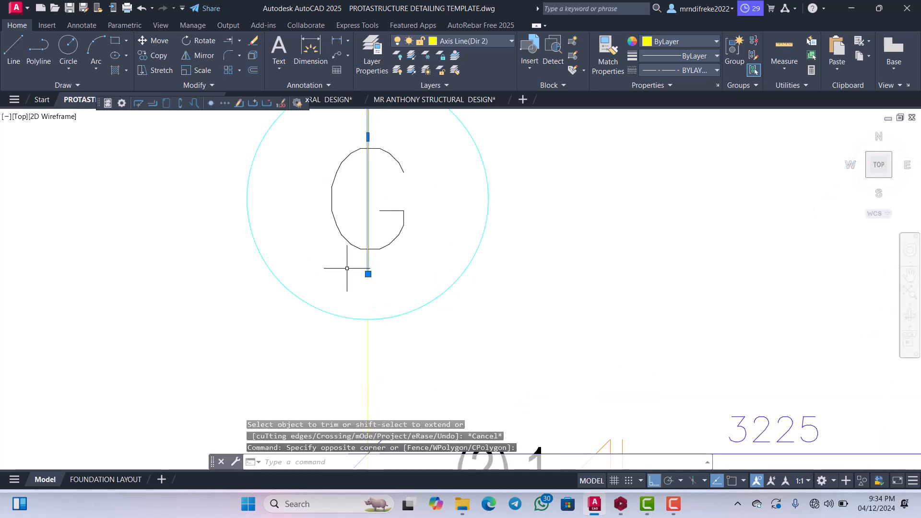
key(Delete)
scroll(347, 268, down, 5)
scroll(360, 246, up, 6)
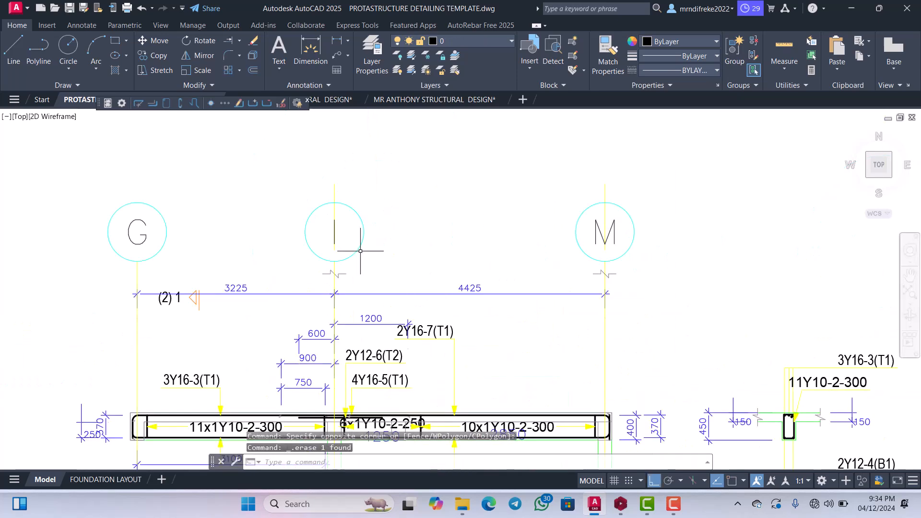
click(293, 163)
scroll(292, 163, down, 5)
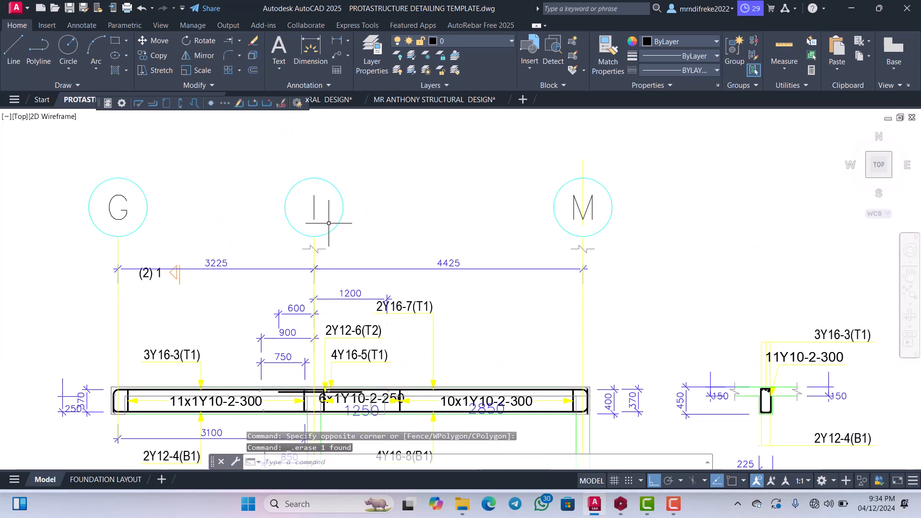
scroll(534, 208, up, 5)
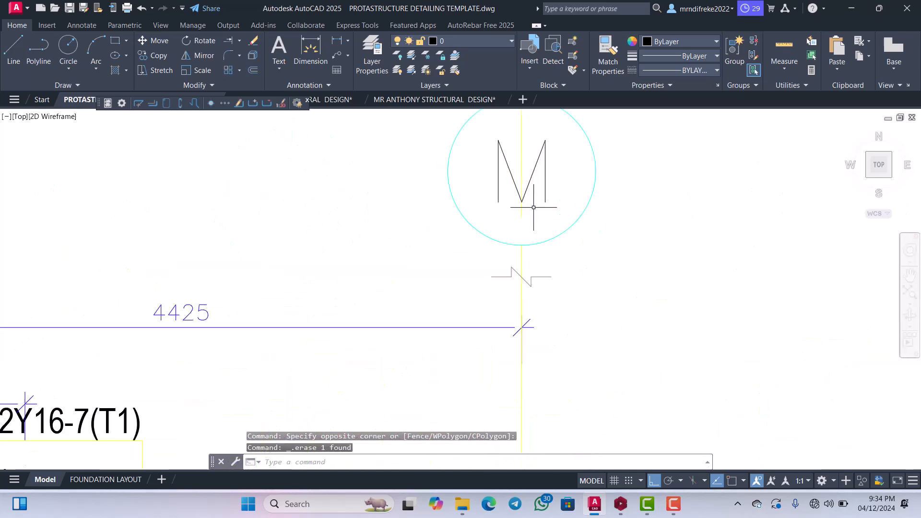
click(518, 140)
key(Delete)
scroll(526, 222, down, 8)
scroll(467, 263, up, 2)
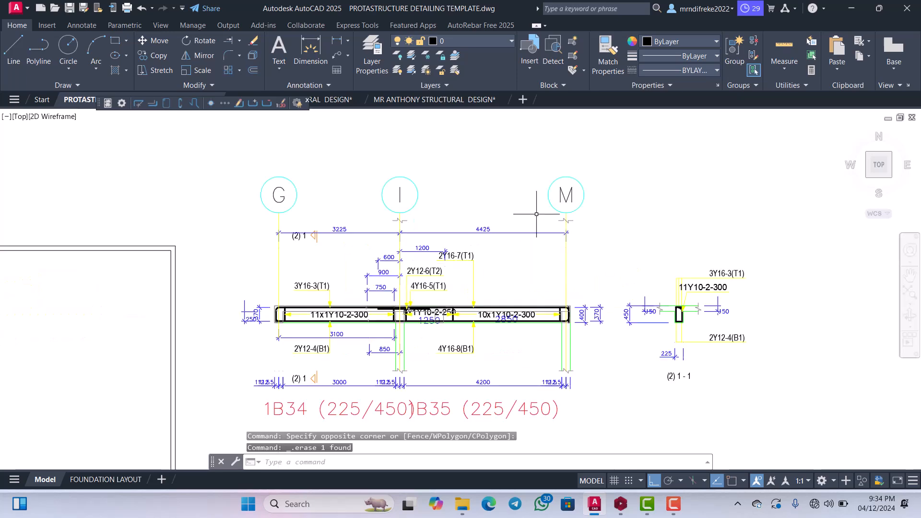
Extend both column edges at grid line M upward to the break line symbol above the 4425 dimension.
scroll(552, 211, up, 6)
click(581, 242)
click(571, 215)
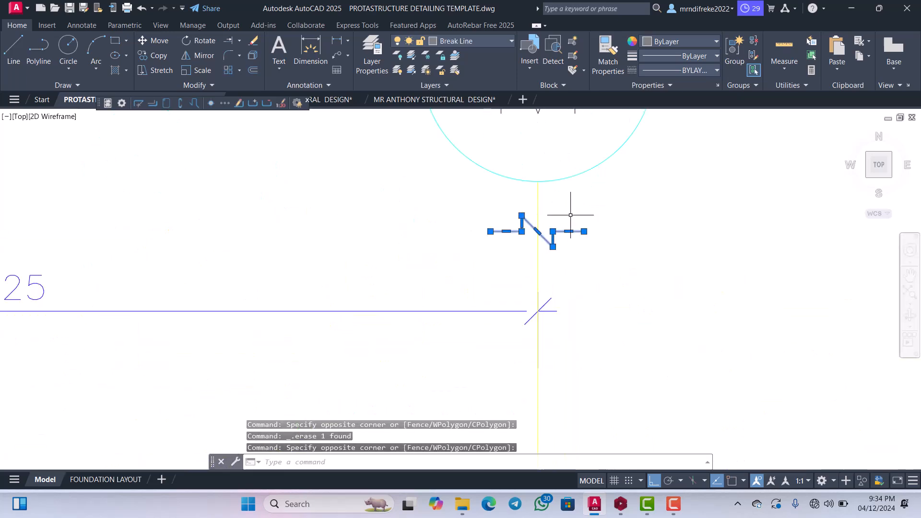
click(227, 40)
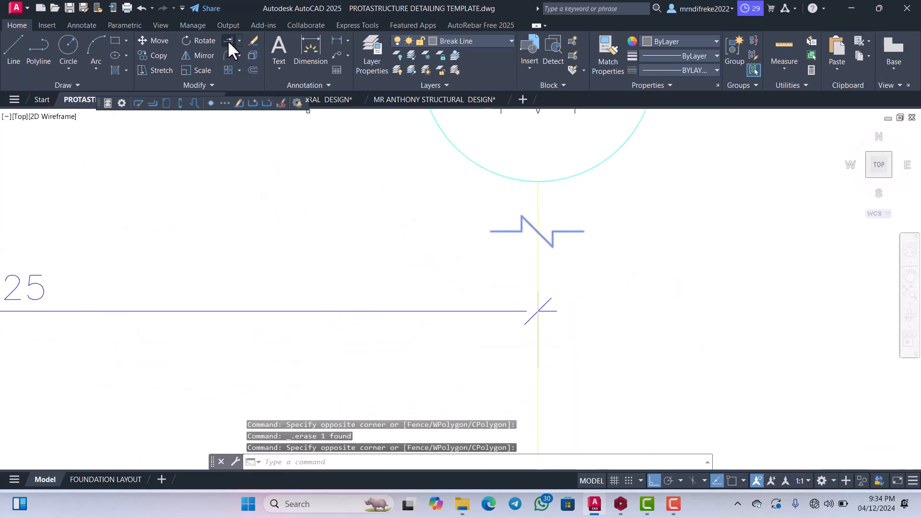
scroll(516, 200, down, 8)
scroll(527, 294, up, 6)
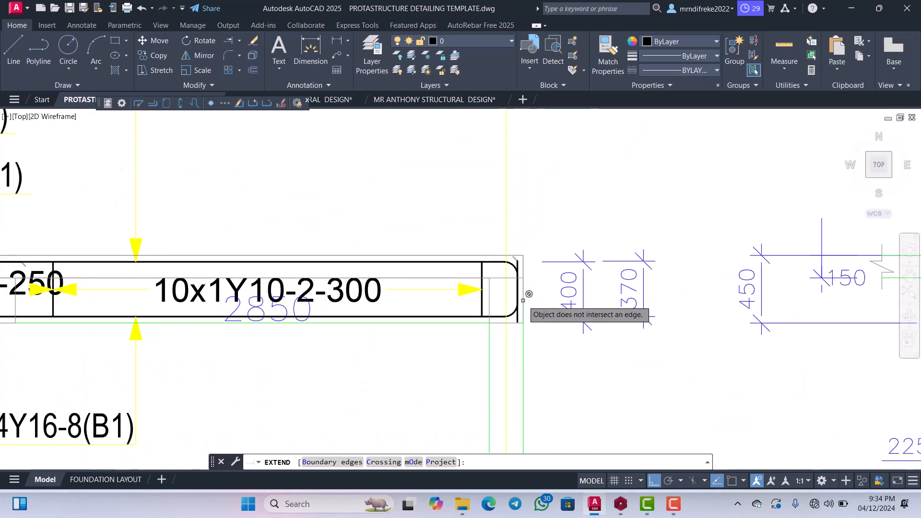
click(522, 284)
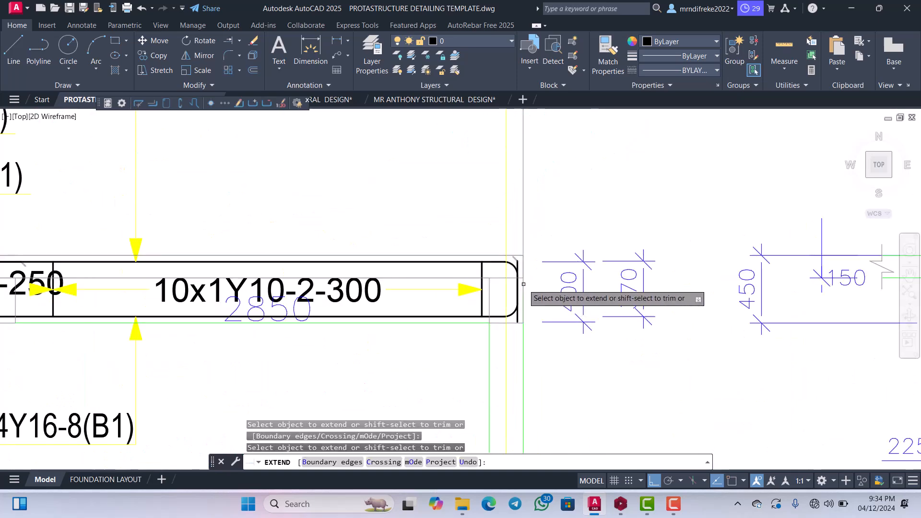
click(491, 328)
scroll(491, 328, down, 4)
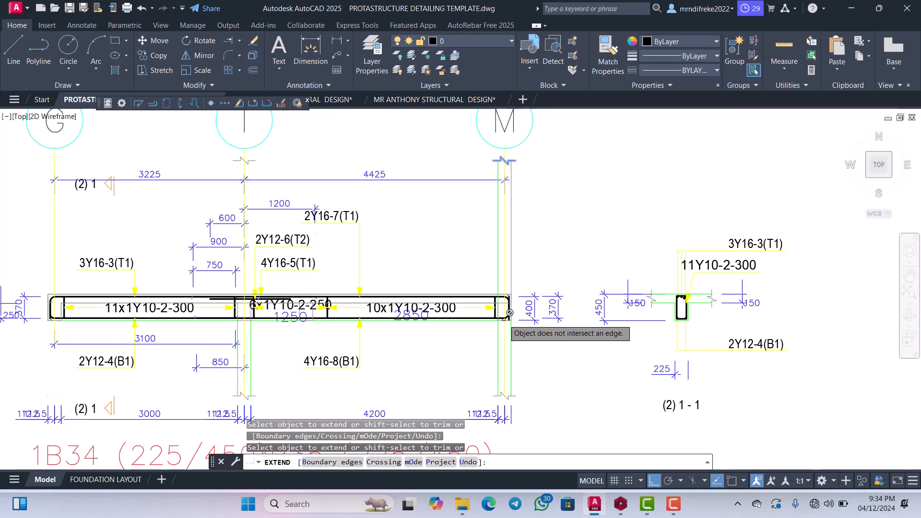
scroll(509, 312, down, 2)
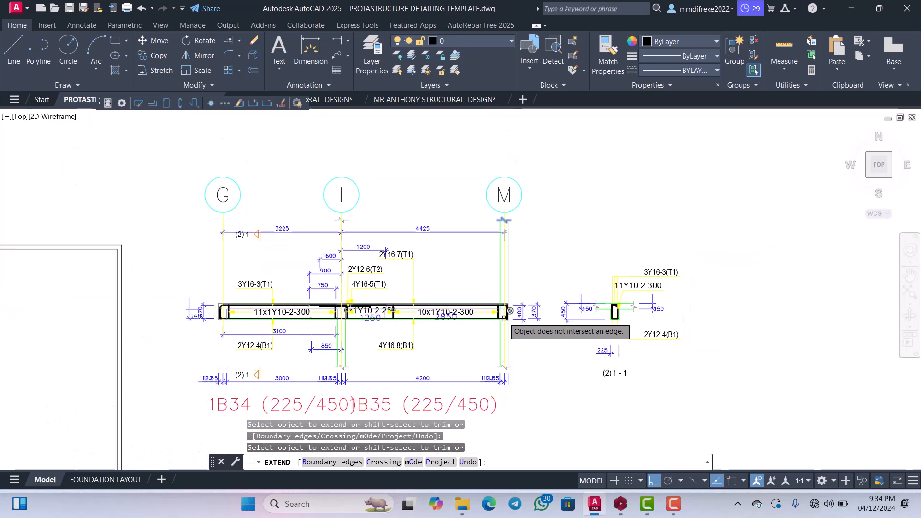
key(Escape)
Move the break line symbol on grid line M straight down about 1780, to just above the beam.
scroll(499, 206, up, 11)
click(503, 224)
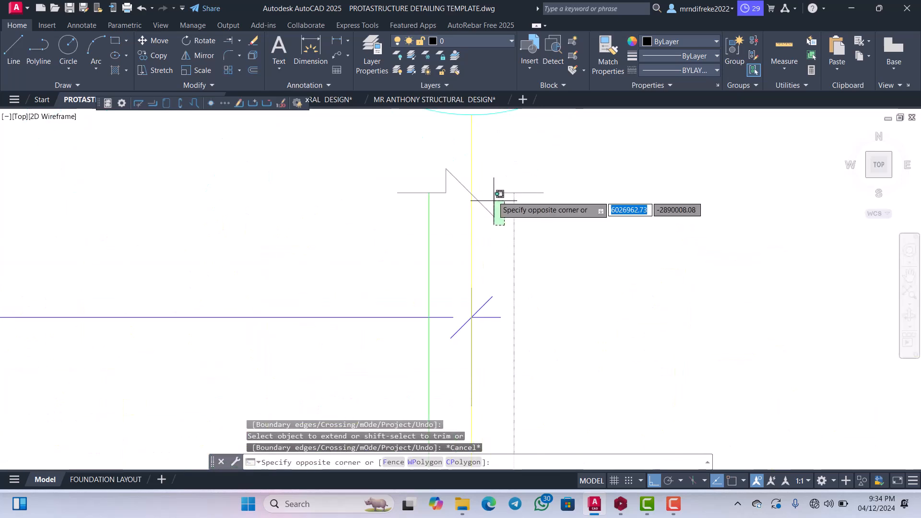
click(493, 196)
right_click(516, 191)
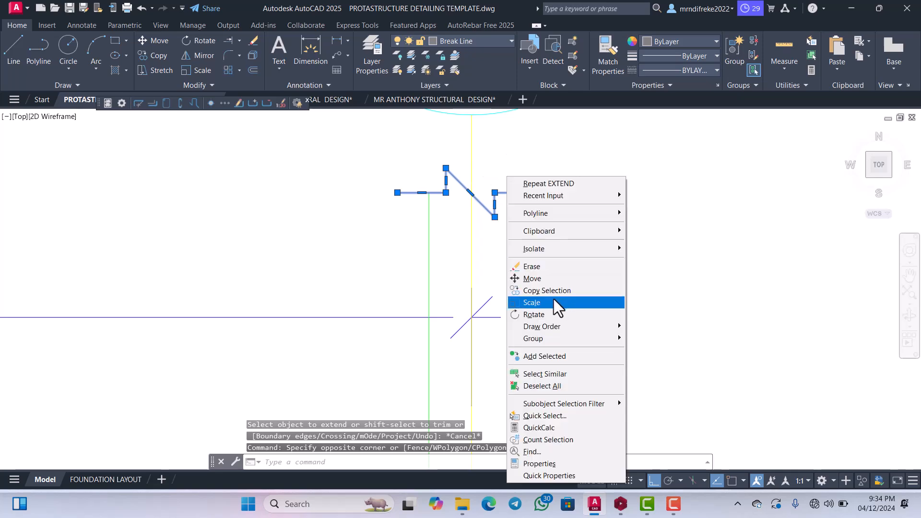
click(528, 278)
click(508, 195)
scroll(508, 195, down, 2)
scroll(512, 201, down, 5)
scroll(516, 250, up, 5)
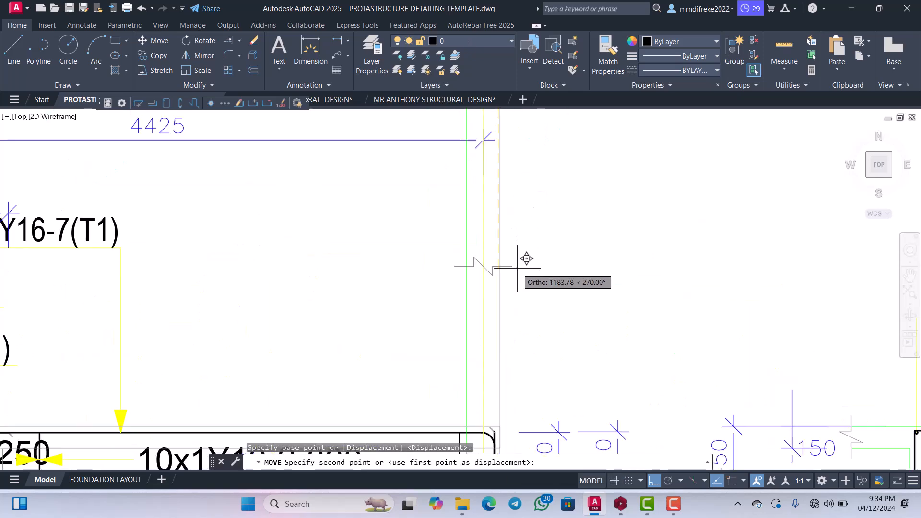
scroll(528, 288, down, 3)
scroll(530, 289, up, 2)
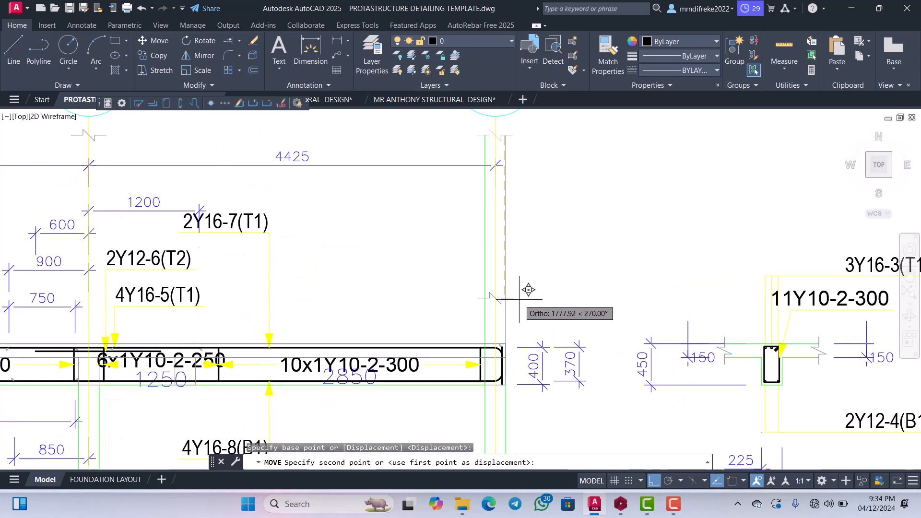
click(528, 290)
scroll(510, 304, up, 2)
scroll(511, 304, up, 4)
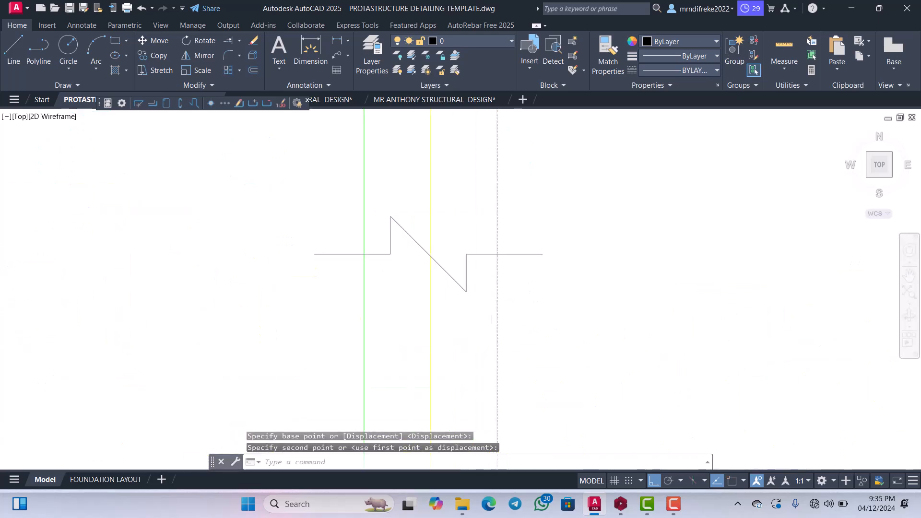
Copy the lowered break line symbol from grid line M horizontally onto the column at grid line I.
drag(681, 316, 465, 239)
scroll(509, 250, down, 3)
right_click(372, 218)
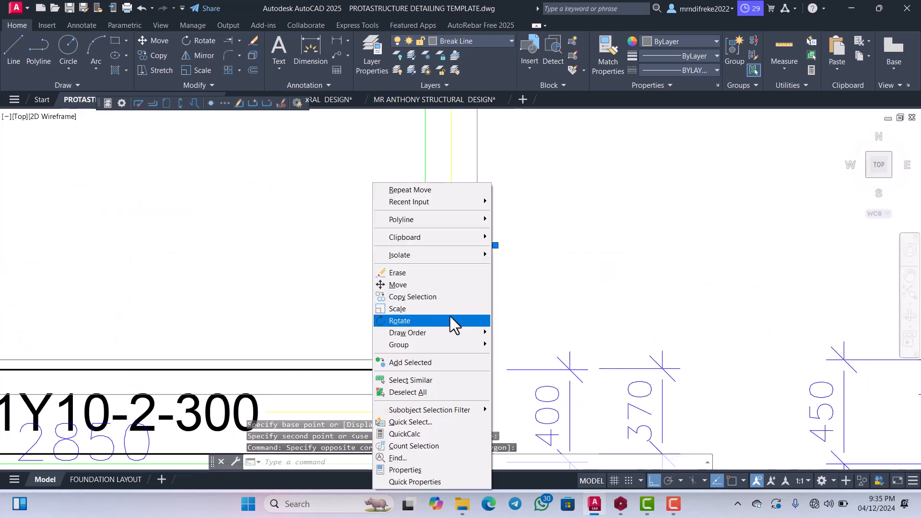
click(421, 295)
click(506, 279)
scroll(407, 277, down, 3)
scroll(530, 273, down, 3)
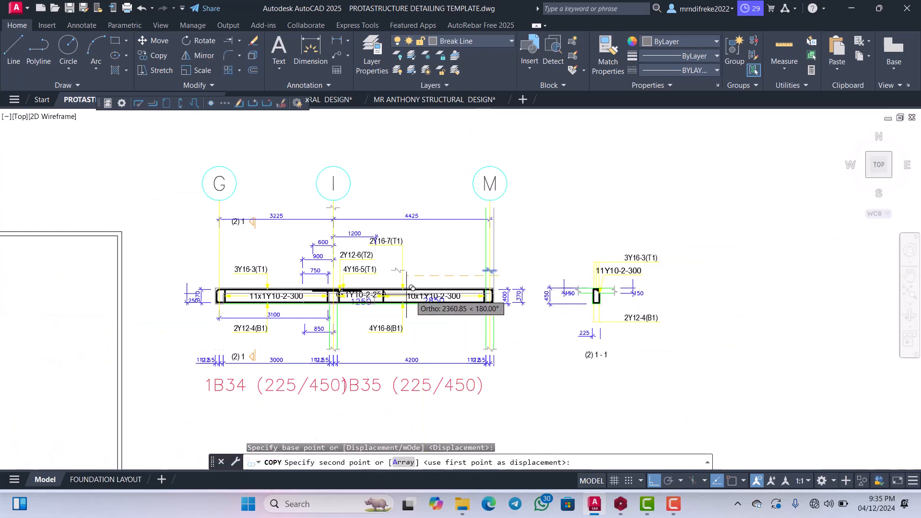
scroll(331, 283, up, 4)
scroll(404, 257, up, 2)
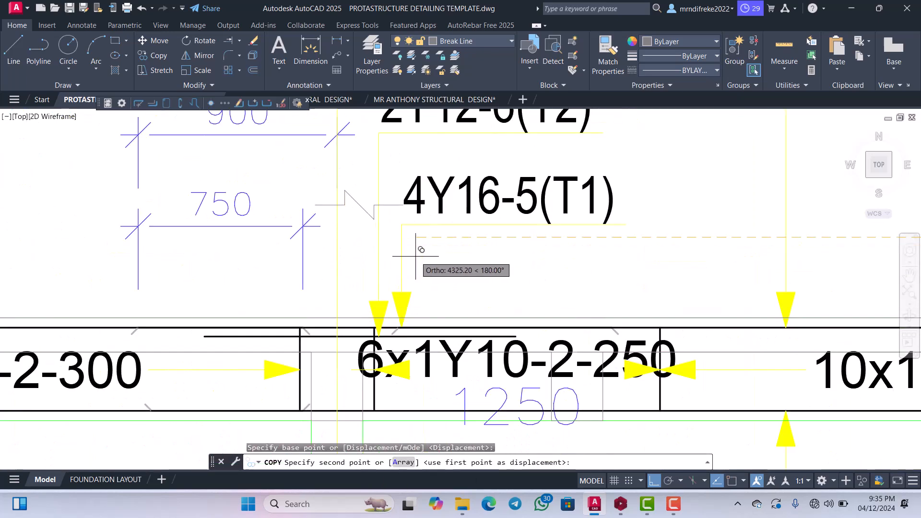
click(411, 256)
scroll(411, 256, down, 3)
key(Escape)
Extend both column edges at grid line I upward through the beam to the copied break line symbol.
scroll(416, 243, up, 5)
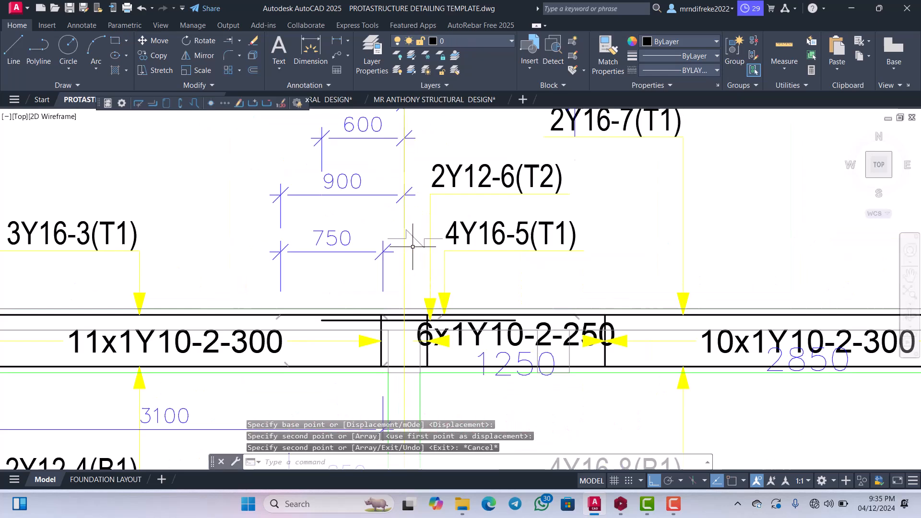
click(421, 253)
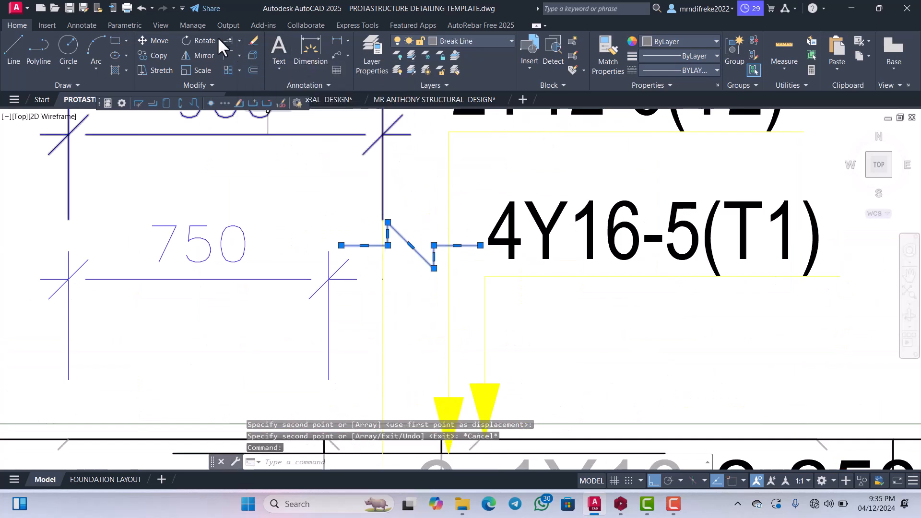
key(Escape)
scroll(308, 125, down, 2)
scroll(351, 246, up, 2)
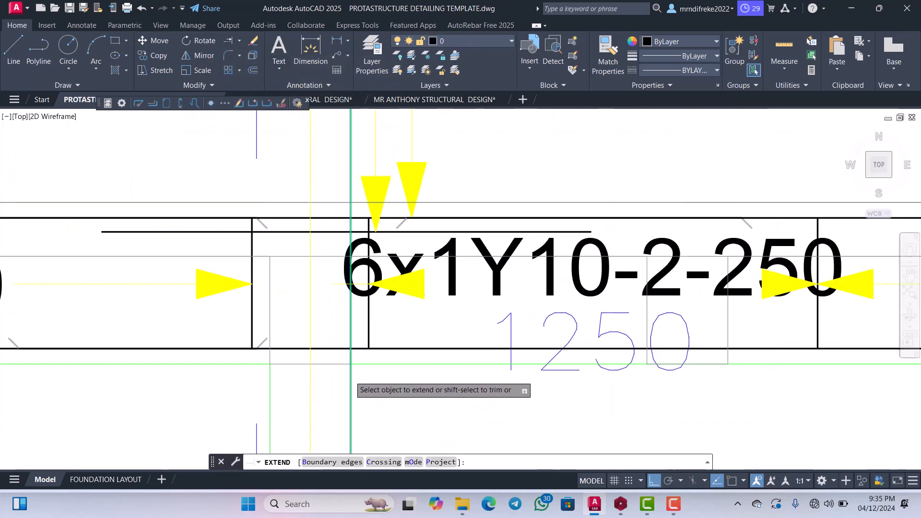
click(350, 376)
drag(271, 379, 264, 368)
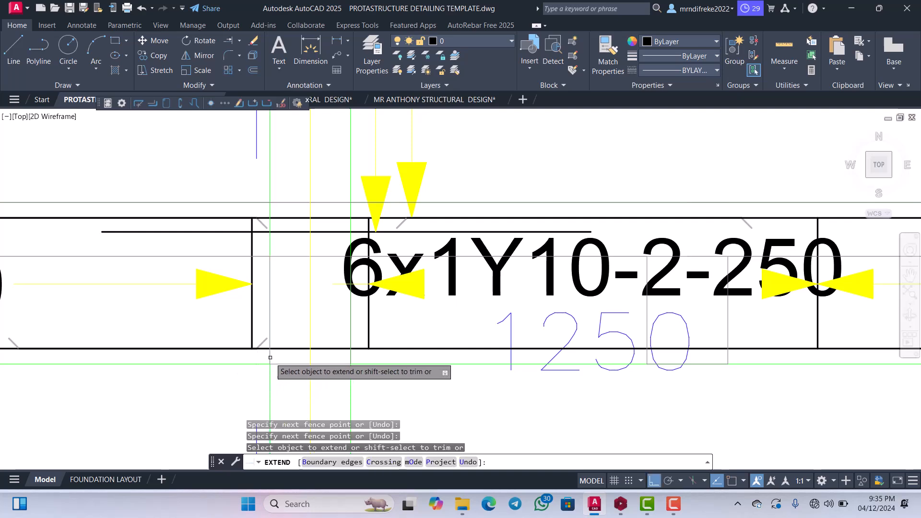
scroll(277, 353, down, 3)
scroll(297, 304, up, 1)
key(Escape)
Erase the old break line symbol on grid line I between the grid bubble and the 3225 and 4425 dimensions.
scroll(302, 291, down, 2)
scroll(296, 256, up, 2)
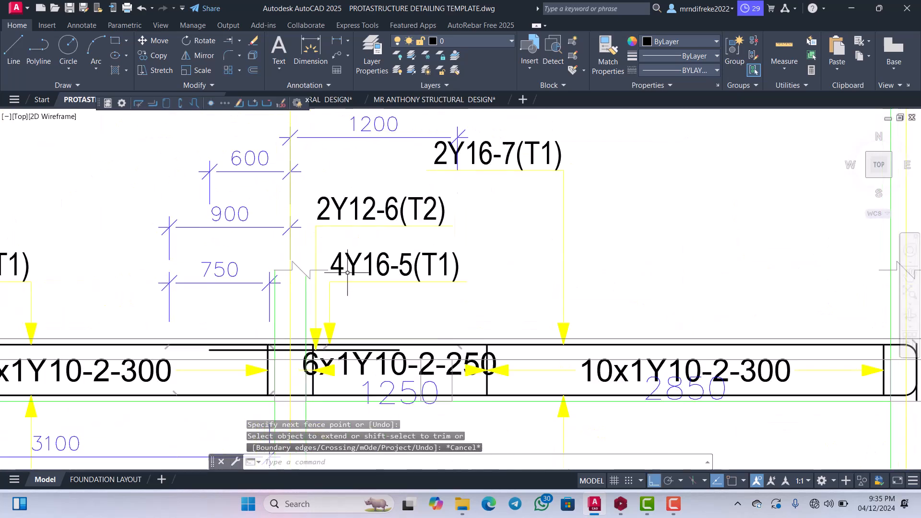
scroll(312, 250, down, 4)
scroll(326, 228, up, 3)
scroll(326, 228, up, 5)
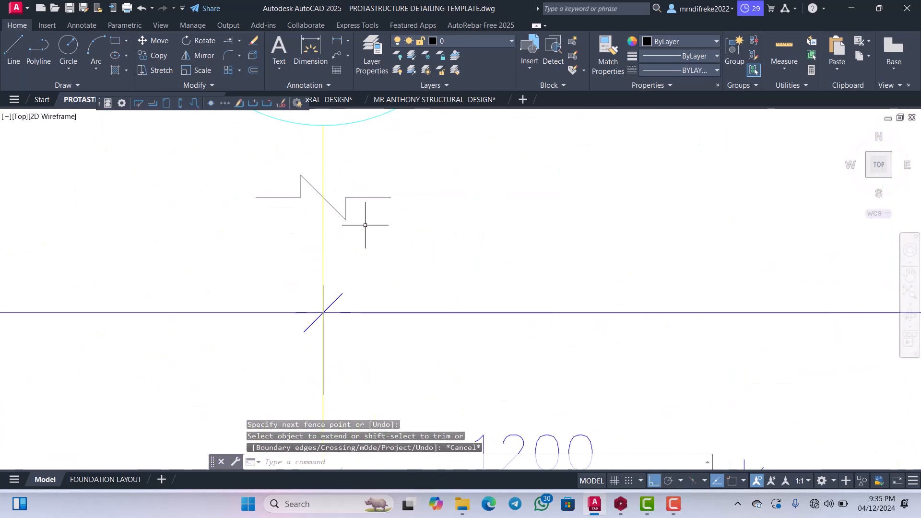
drag(366, 216, 339, 180)
key(Delete)
scroll(337, 182, down, 6)
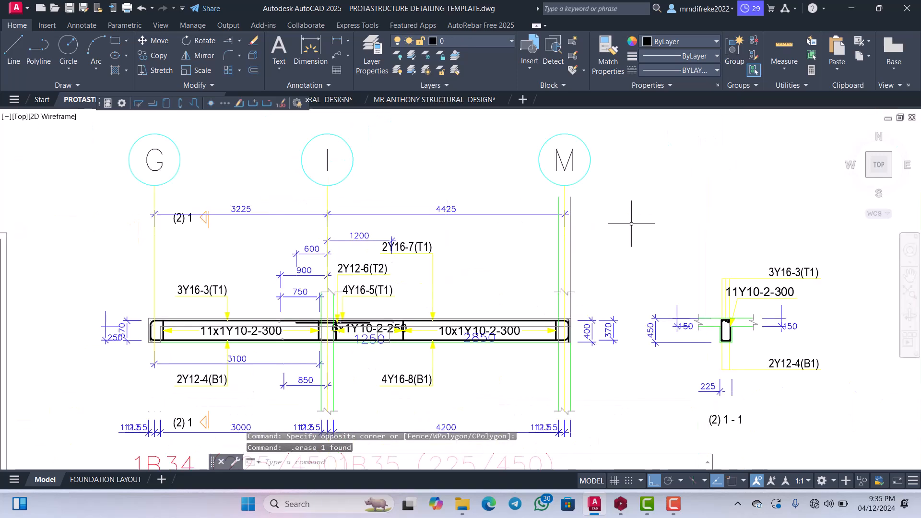
Trim both column edges at grid line M above the lowered break line symbol.
scroll(566, 206, up, 3)
scroll(508, 238, down, 1)
scroll(508, 238, down, 2)
scroll(491, 308, up, 2)
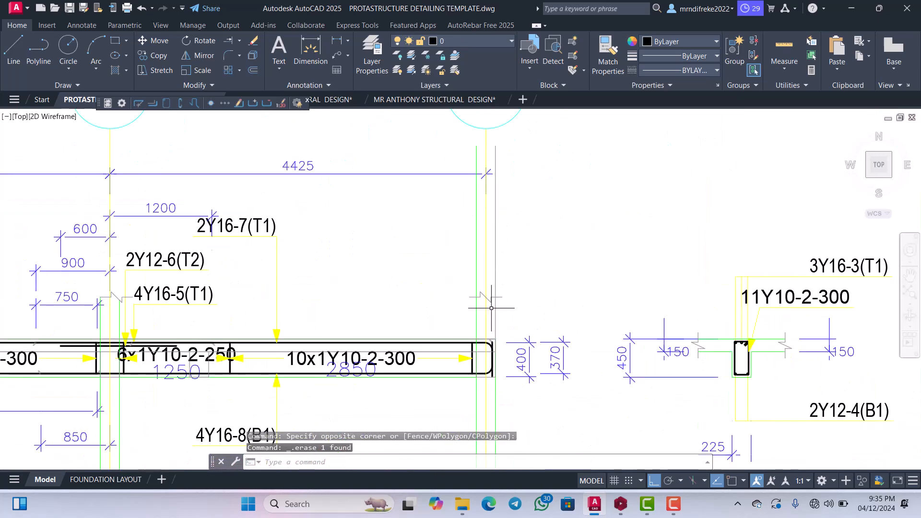
text(tr)
key(Return)
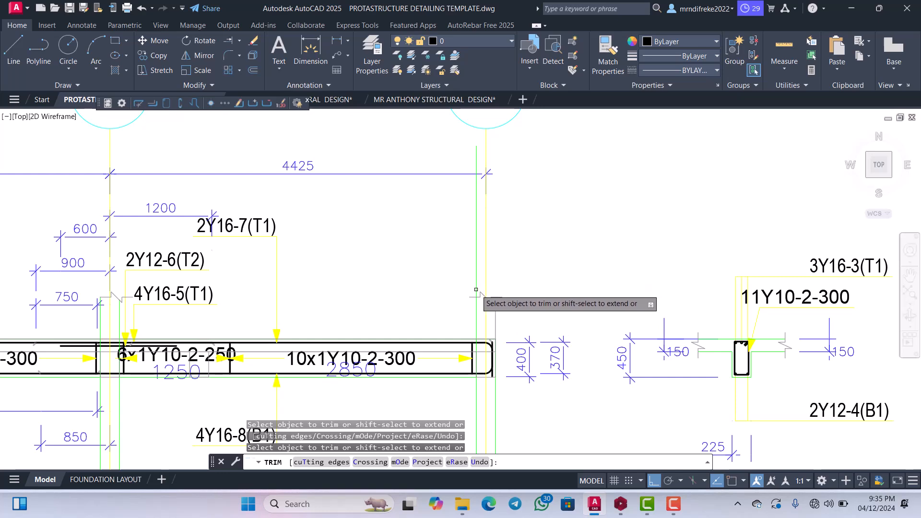
scroll(475, 290, up, 2)
scroll(472, 288, down, 3)
scroll(336, 257, down, 2)
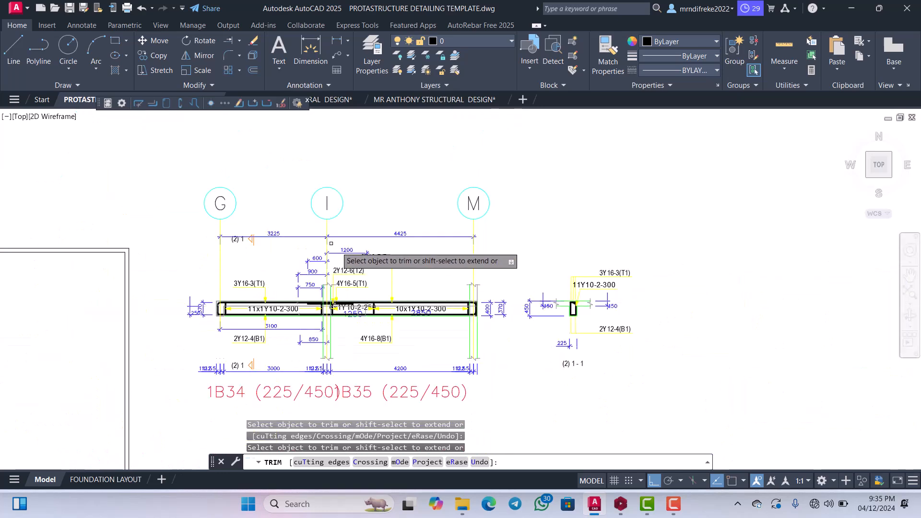
key(Escape)
scroll(376, 232, up, 3)
scroll(387, 233, down, 2)
scroll(380, 201, up, 2)
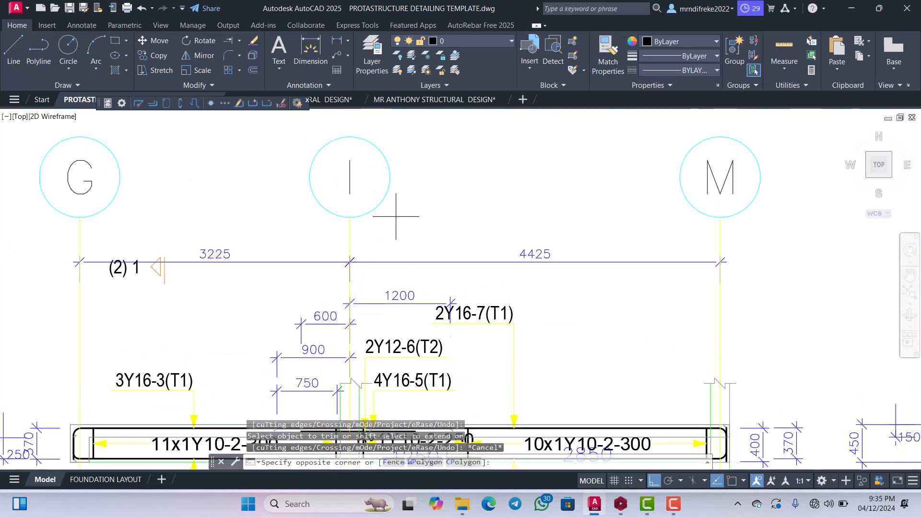
Move the grid bubbles G, I and M straight down onto the 3225 and 4425 dimension line.
click(373, 170)
scroll(355, 186, up, 4)
click(361, 167)
click(323, 150)
scroll(365, 209, down, 8)
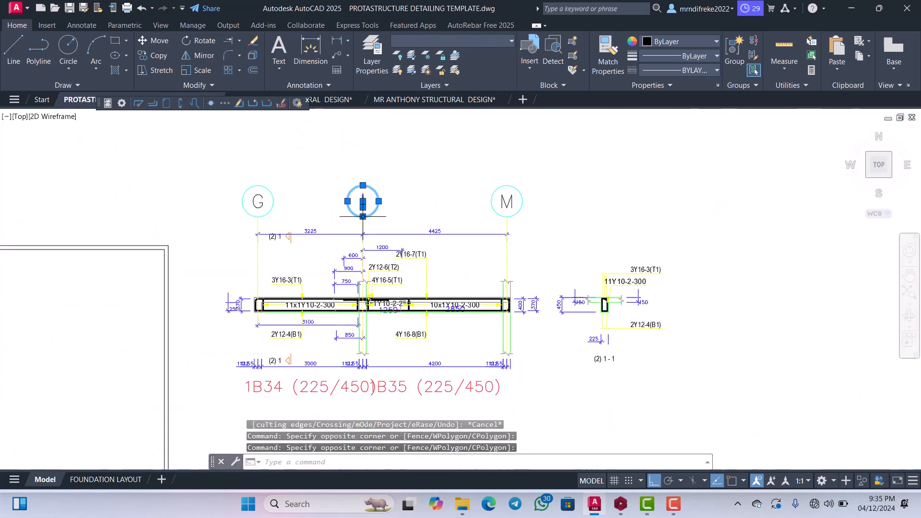
scroll(263, 208, up, 4)
click(228, 178)
scroll(242, 212, down, 4)
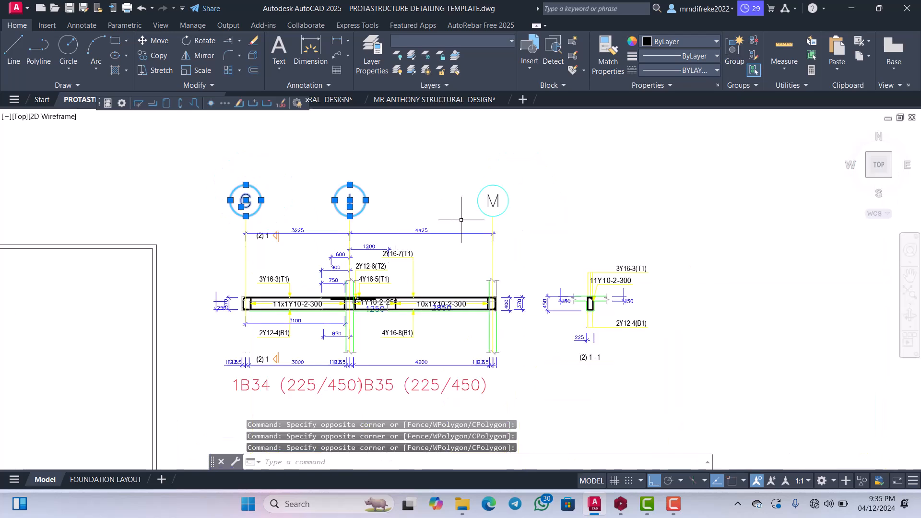
scroll(463, 217, up, 2)
click(550, 197)
click(493, 174)
right_click(461, 195)
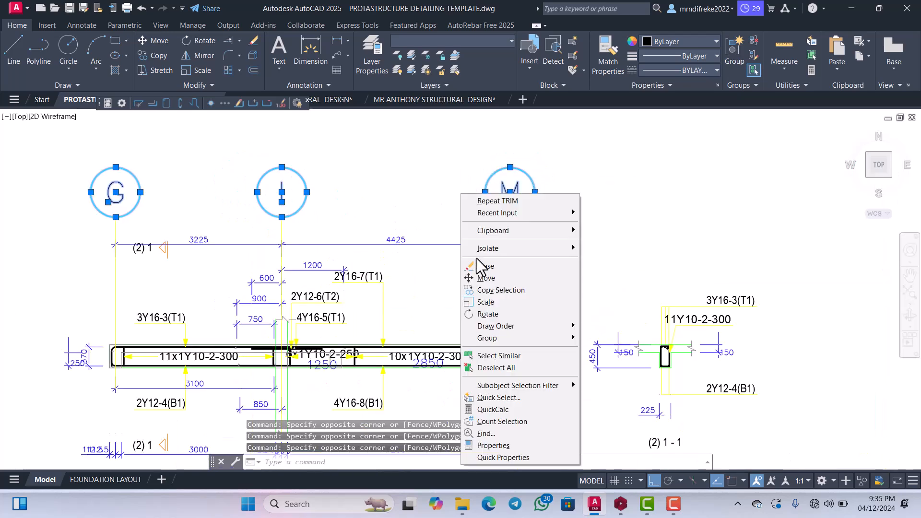
click(485, 278)
click(484, 279)
scroll(484, 288, up, 2)
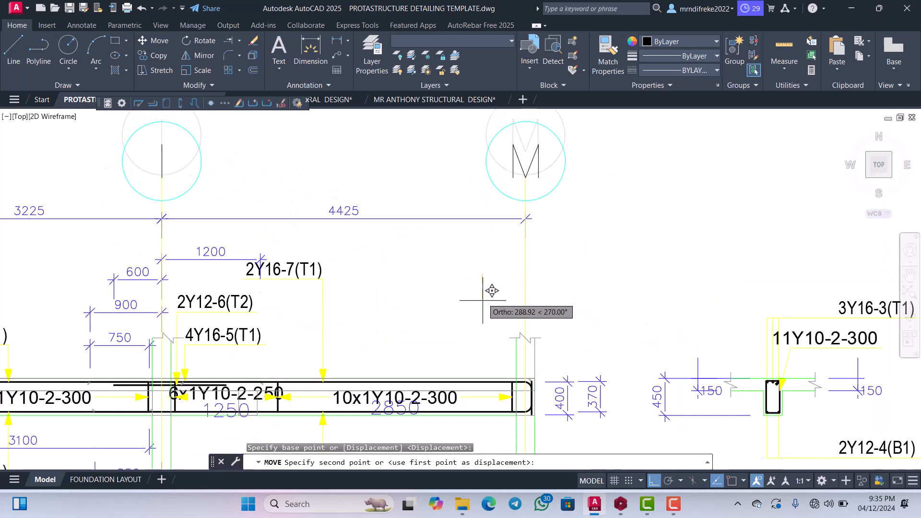
click(483, 315)
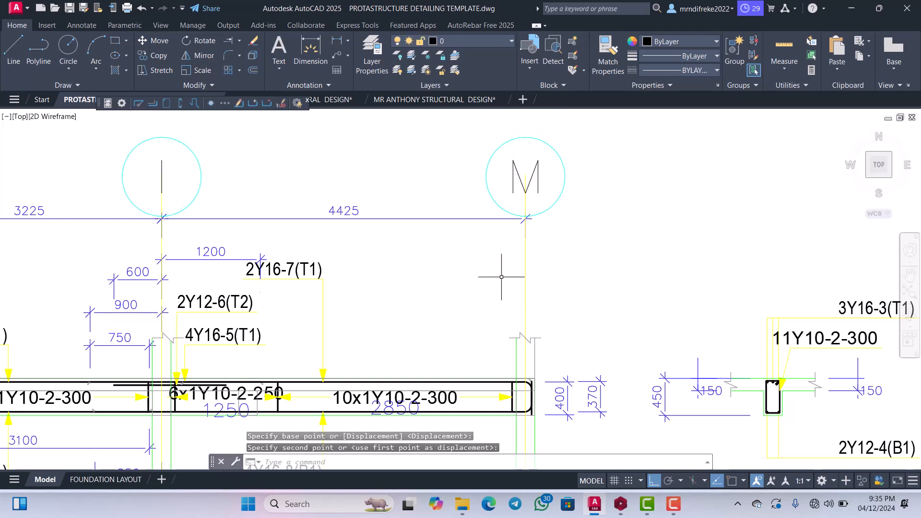
Trim the yellow grid lines where they cross the lower edges of bubbles M, I and G.
key(Return)
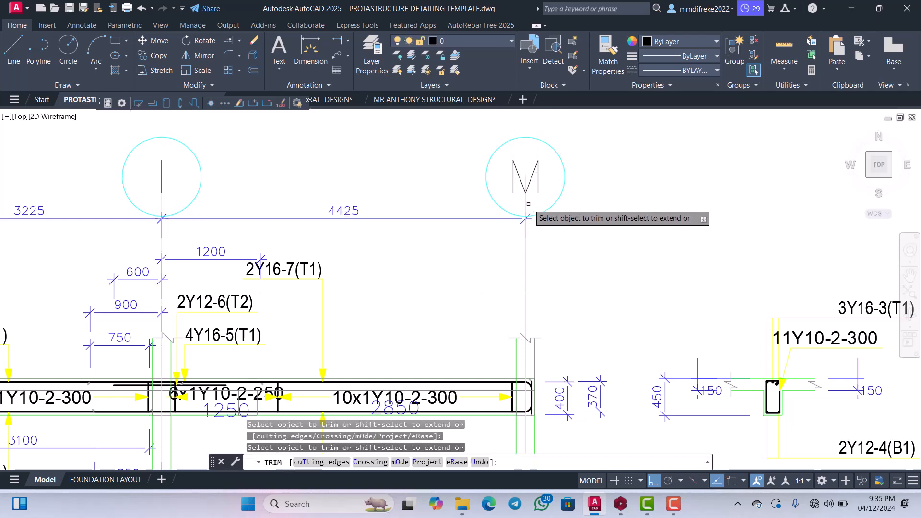
click(525, 202)
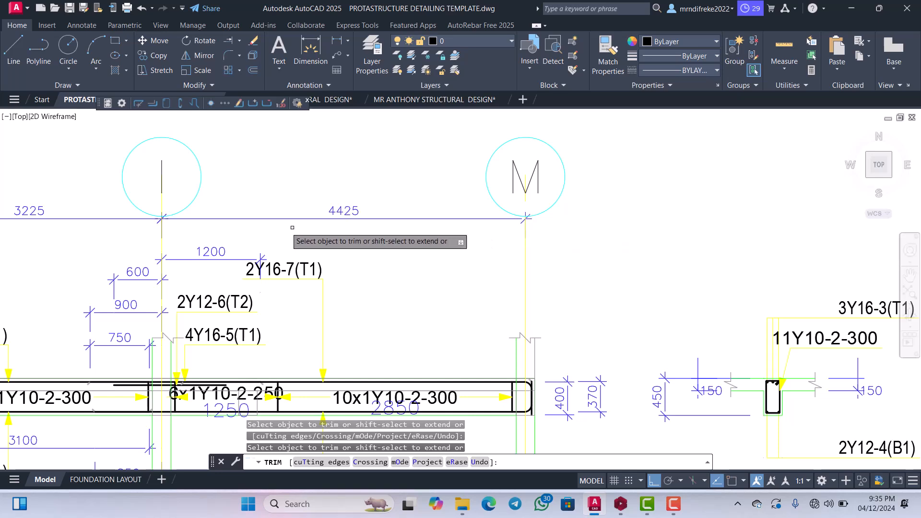
scroll(156, 205, up, 2)
scroll(155, 198, down, 6)
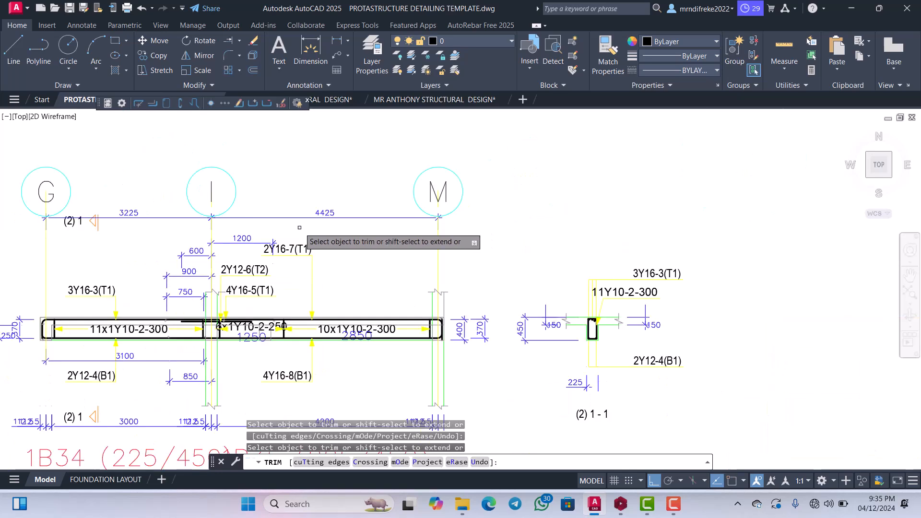
scroll(139, 207, up, 8)
click(139, 210)
key(Return)
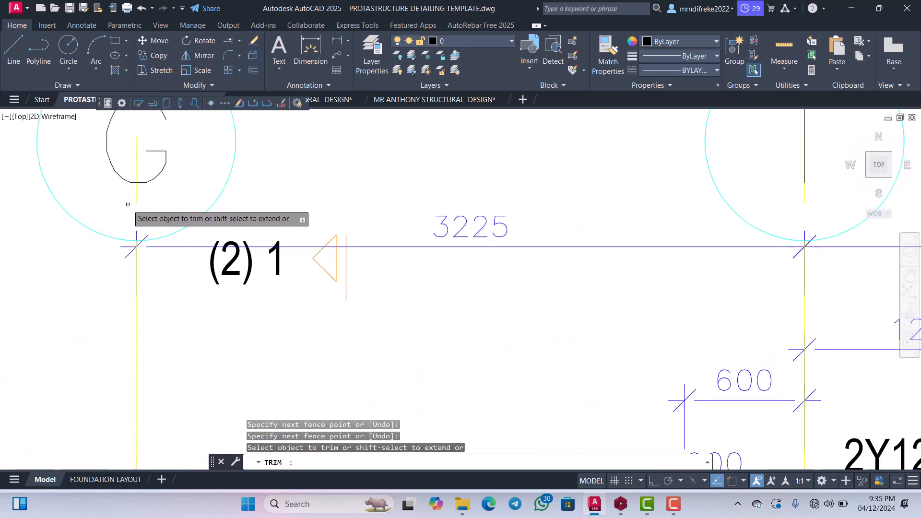
scroll(197, 211, down, 4)
scroll(197, 206, up, 2)
key(Escape)
Erase the leftover grid line pieces inside bubbles G, I and M.
scroll(197, 207, up, 4)
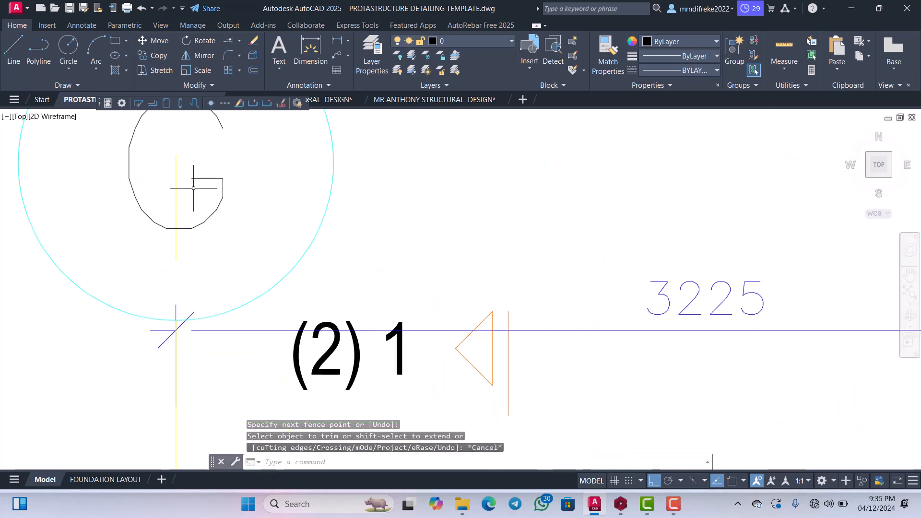
click(169, 186)
key(Delete)
scroll(178, 214, down, 8)
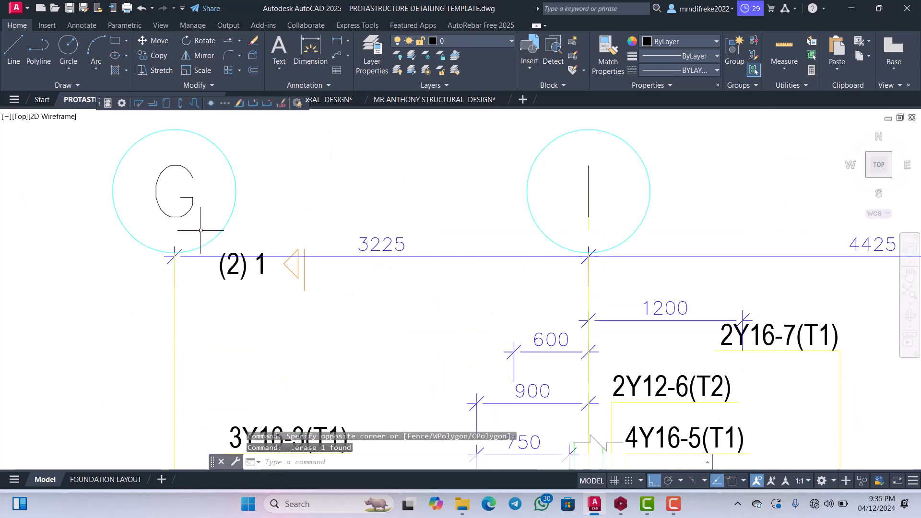
scroll(359, 226, up, 10)
click(307, 220)
click(259, 228)
key(Delete)
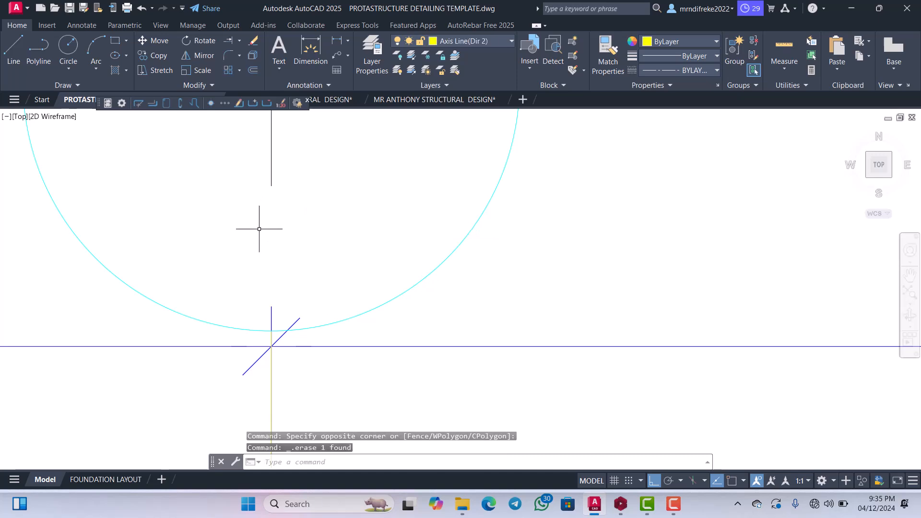
scroll(258, 235, down, 10)
scroll(484, 241, up, 9)
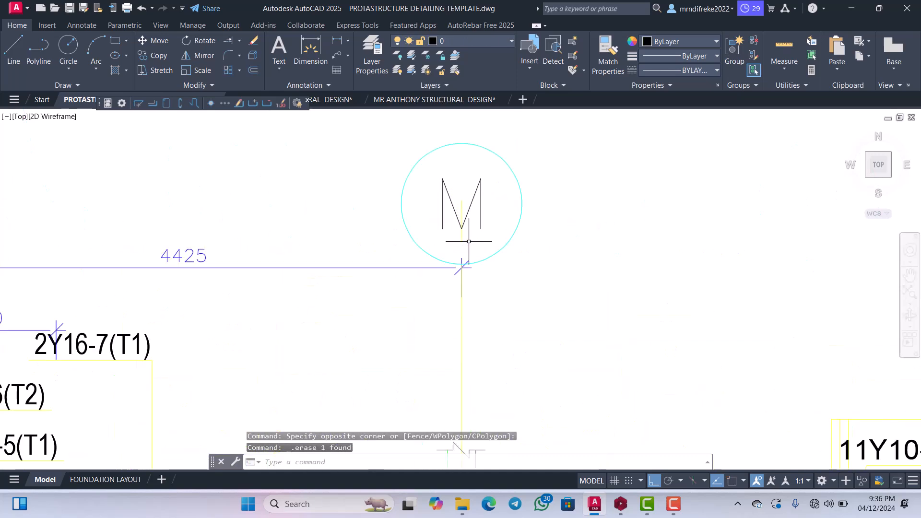
click(445, 226)
key(Delete)
Move the lower break line symbols at grid lines I and M straight up to just below the beam.
scroll(445, 227, down, 10)
scroll(450, 260, up, 8)
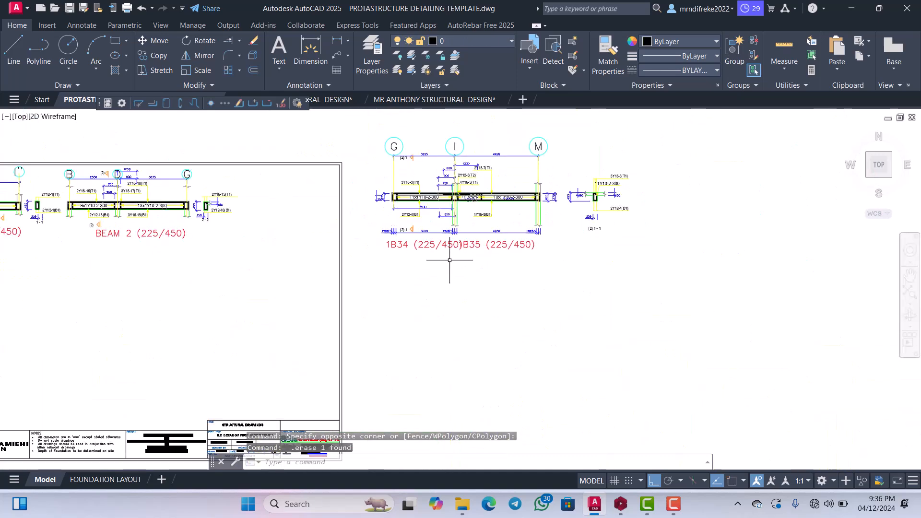
scroll(463, 207, up, 4)
scroll(434, 255, up, 6)
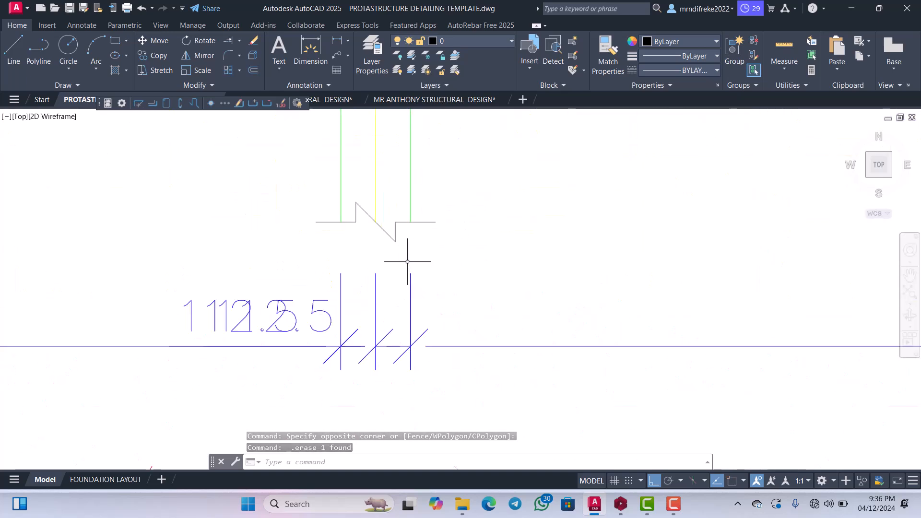
click(405, 248)
click(390, 223)
scroll(368, 266, down, 8)
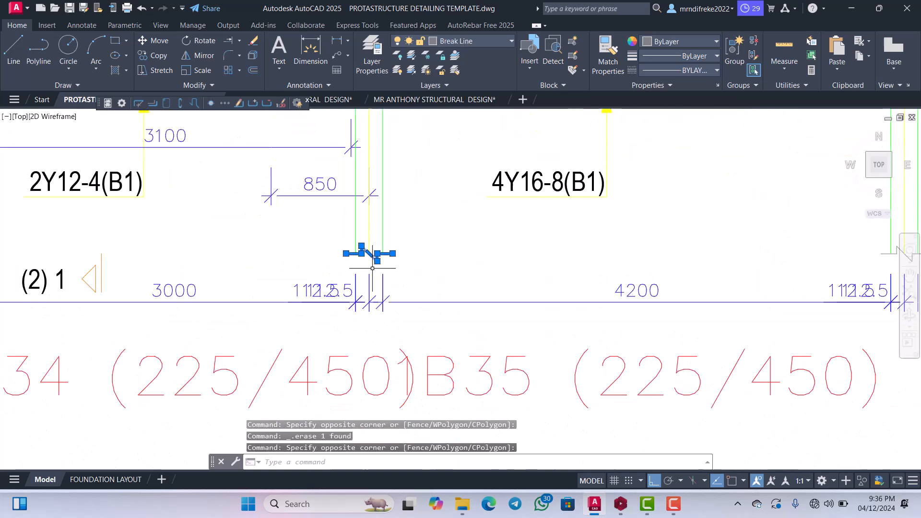
scroll(619, 259, up, 8)
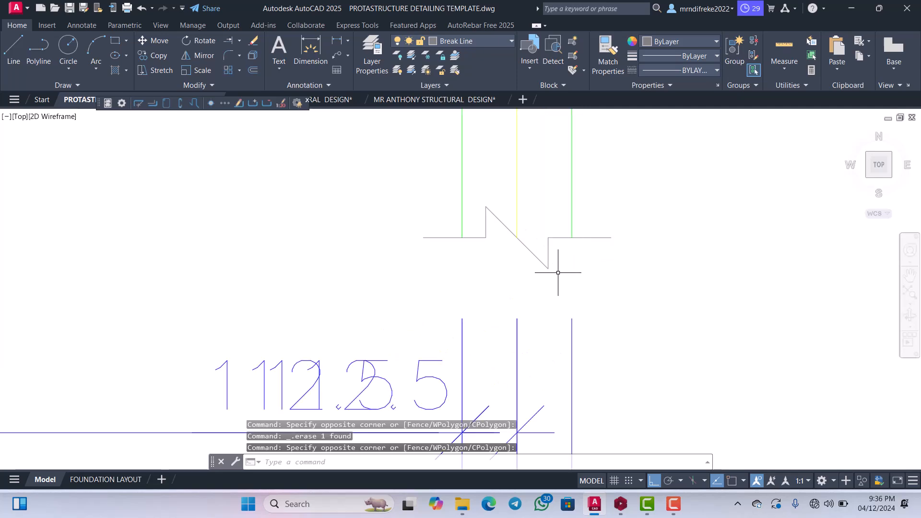
click(550, 262)
click(536, 227)
right_click(524, 166)
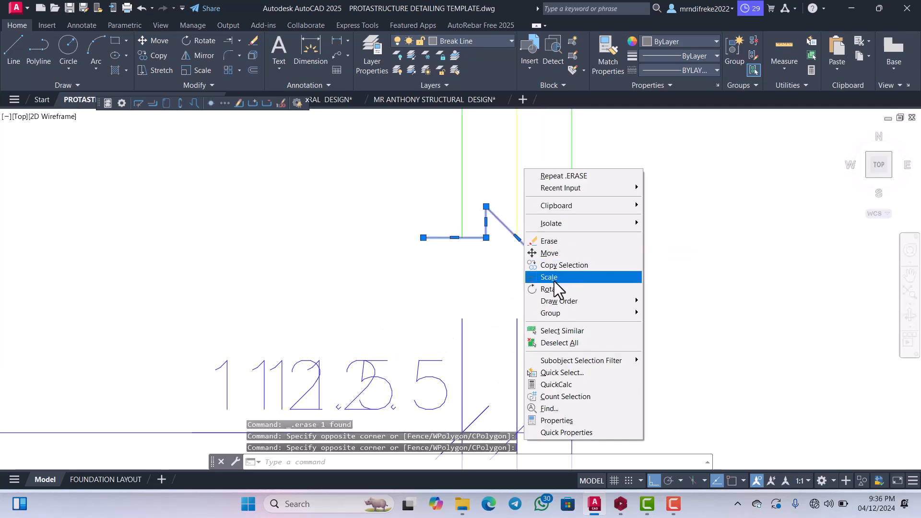
click(552, 254)
click(553, 255)
scroll(557, 230, down, 6)
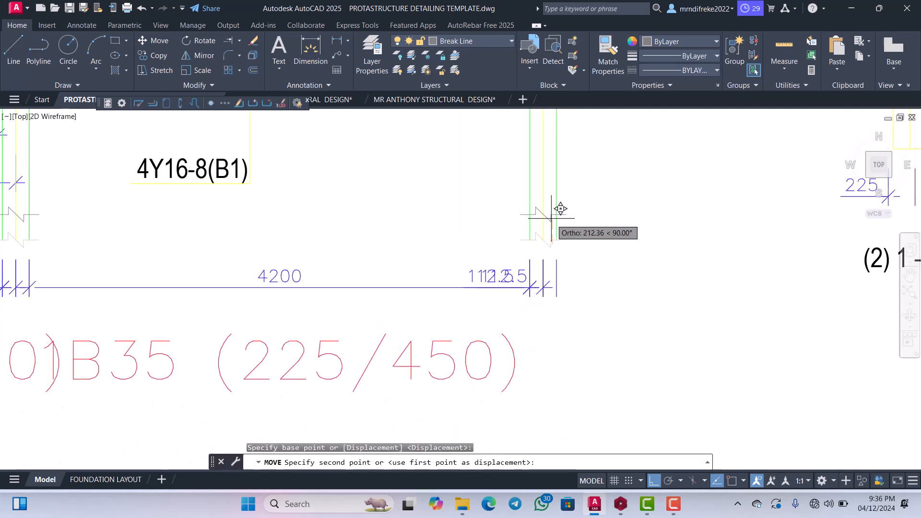
scroll(555, 177, up, 4)
click(557, 190)
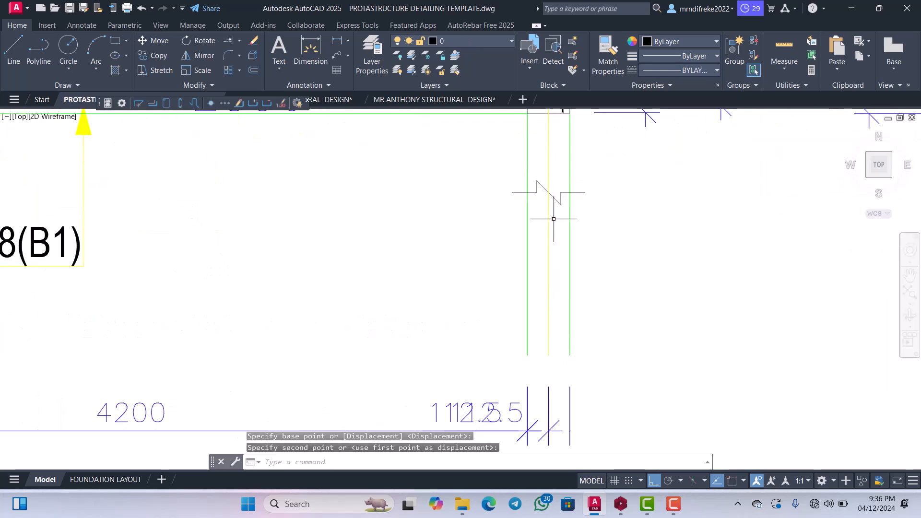
Trim both column edges at grid lines M and I below the raised break line symbols.
key(Return)
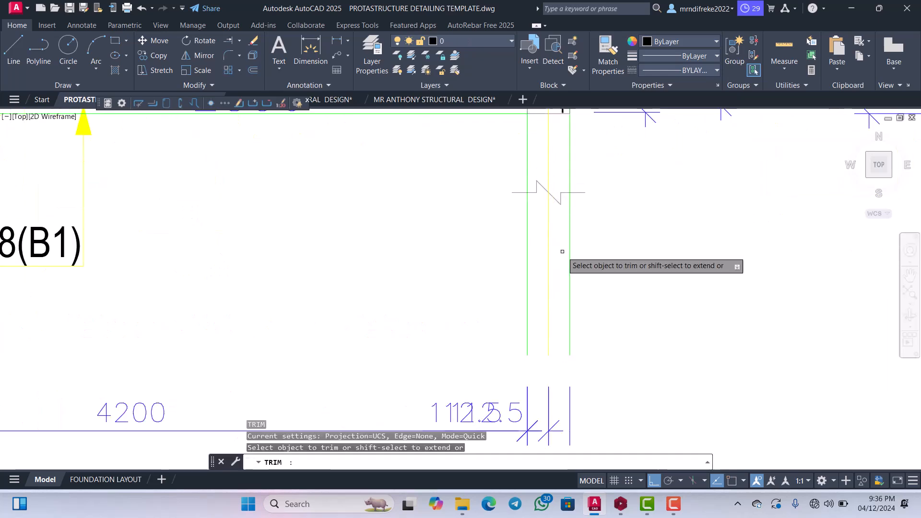
mouse_move(565, 255)
mouse_down()
mouse_move(571, 243)
mouse_move(559, 224)
mouse_up()
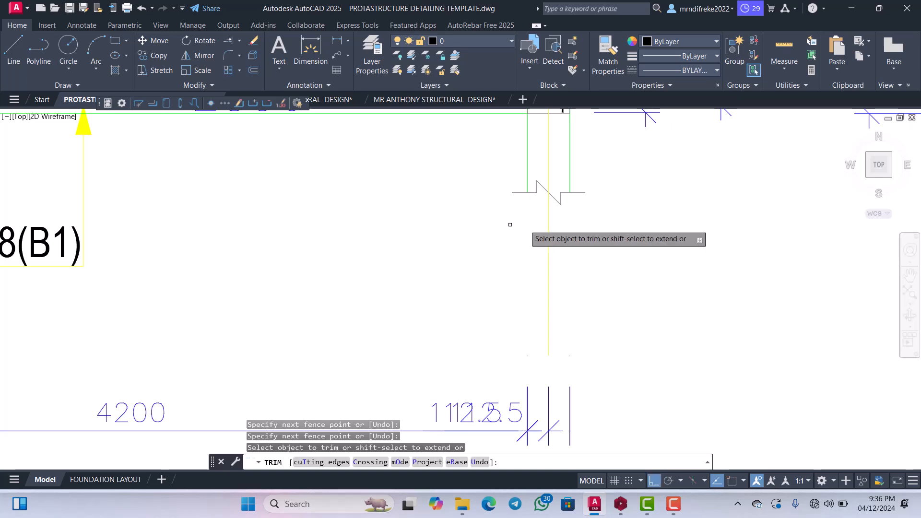
scroll(480, 249, down, 4)
scroll(427, 247, up, 4)
mouse_move(397, 213)
mouse_down()
mouse_move(383, 195)
mouse_move(360, 205)
mouse_move(343, 199)
mouse_up()
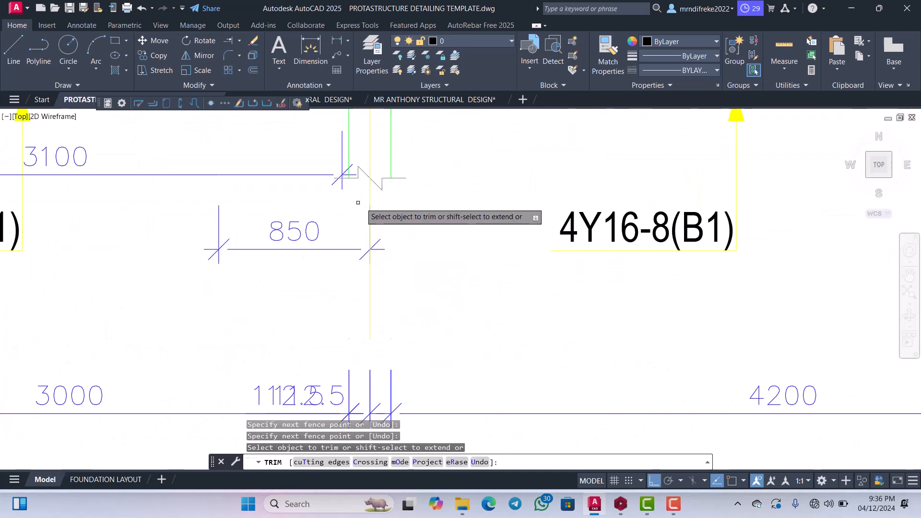
scroll(385, 225, down, 5)
scroll(284, 228, up, 4)
key(Escape)
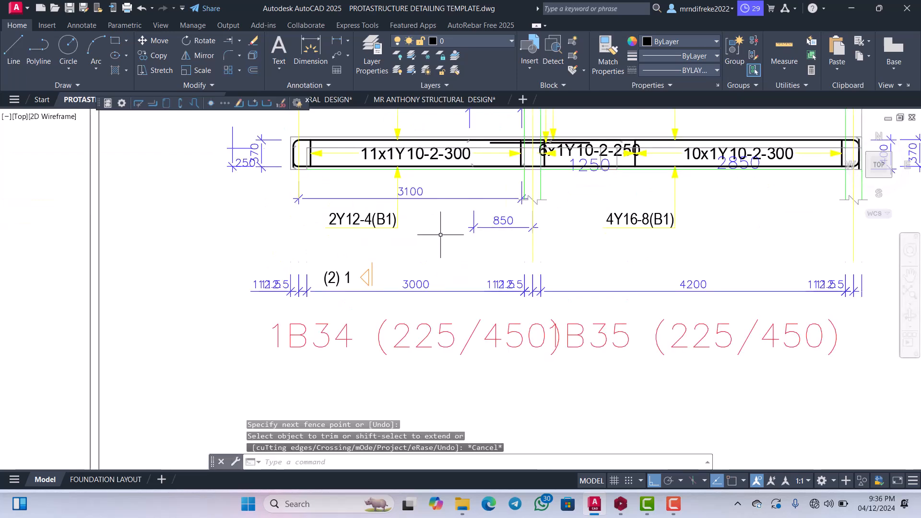
Erase the 3000 and 4200 dimensions and both 112.5 dimensions at grid line I below the beam.
scroll(475, 233, up, 3)
scroll(518, 273, down, 5)
scroll(516, 290, up, 5)
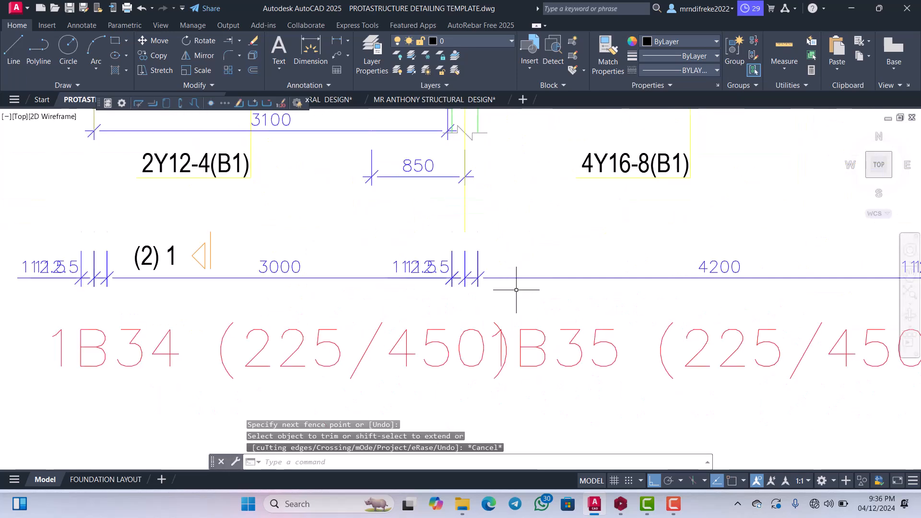
click(431, 277)
key(Delete)
Trim grid line I below the lower break line symbol.
middle_drag(507, 244, 484, 256)
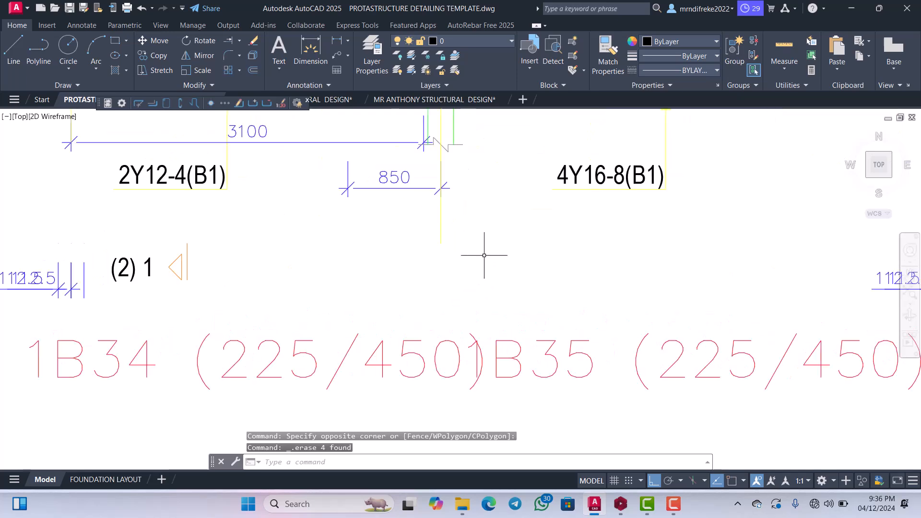
click(475, 251)
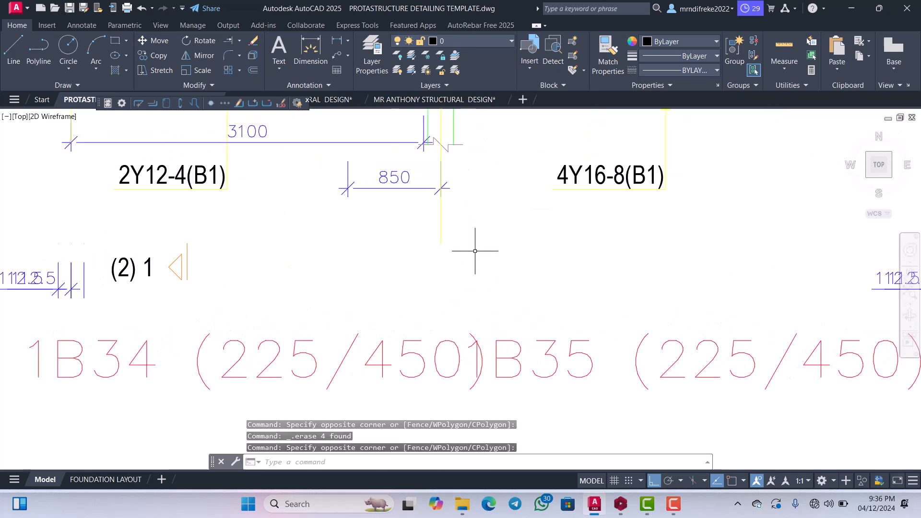
key(Return)
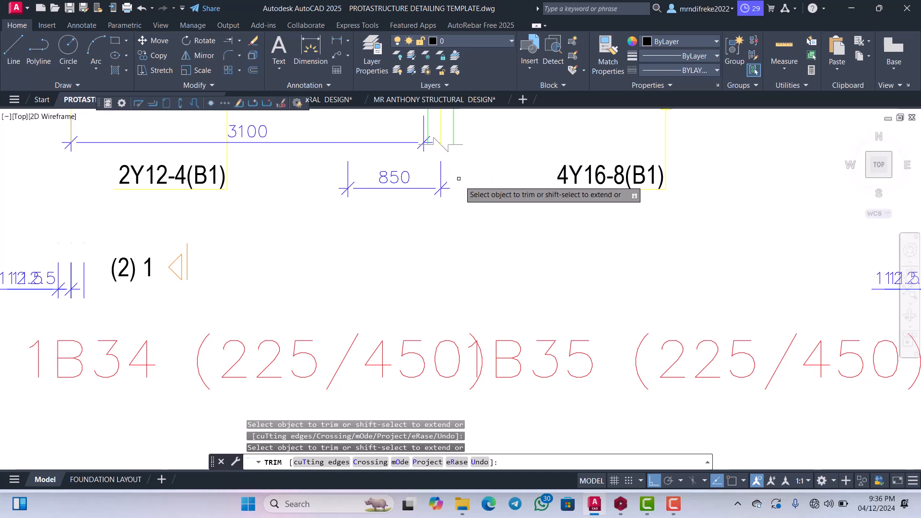
scroll(446, 230, down, 4)
scroll(412, 245, up, 6)
key(Escape)
Erase the two overlapping 112.5 dimensions below the beam at grid line G.
scroll(408, 259, down, 5)
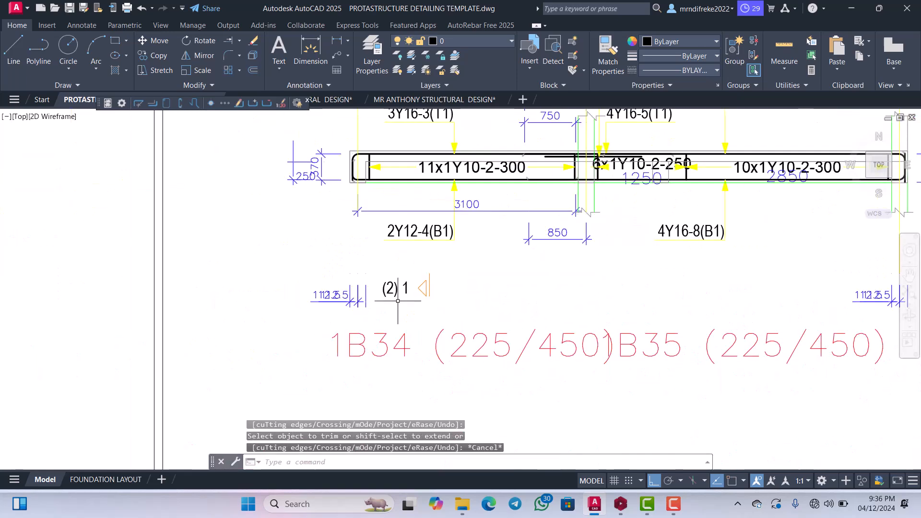
scroll(367, 295, up, 3)
click(367, 302)
click(296, 258)
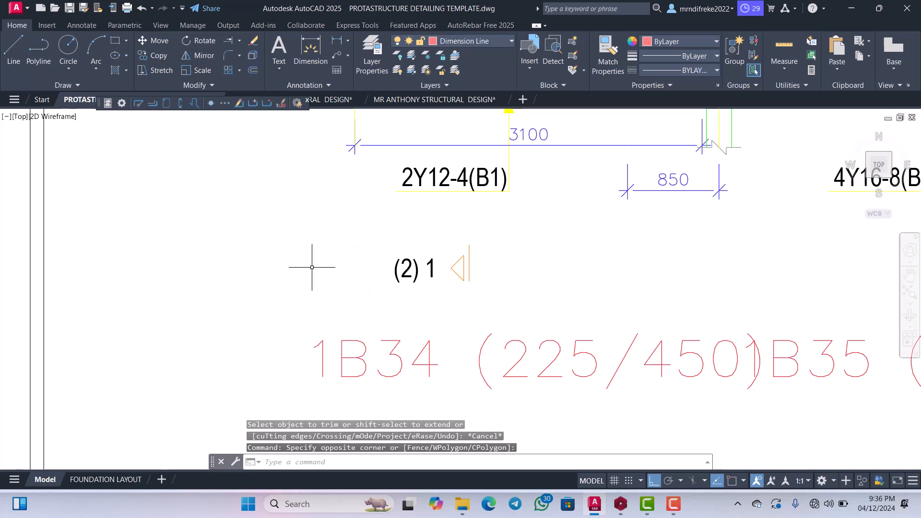
key(Delete)
Erase the two overlapping 112.5 dimensions below the beam at grid line M.
scroll(336, 288, down, 5)
scroll(362, 299, up, 5)
scroll(72, 225, down, 2)
scroll(550, 306, up, 3)
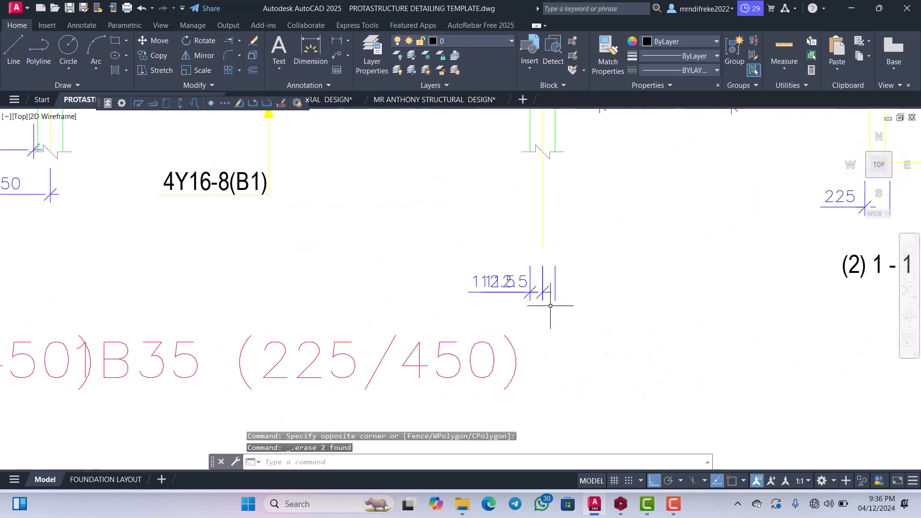
click(550, 306)
click(478, 275)
key(Delete)
Trim grid line M below the lower break line symbol.
scroll(484, 274, down, 2)
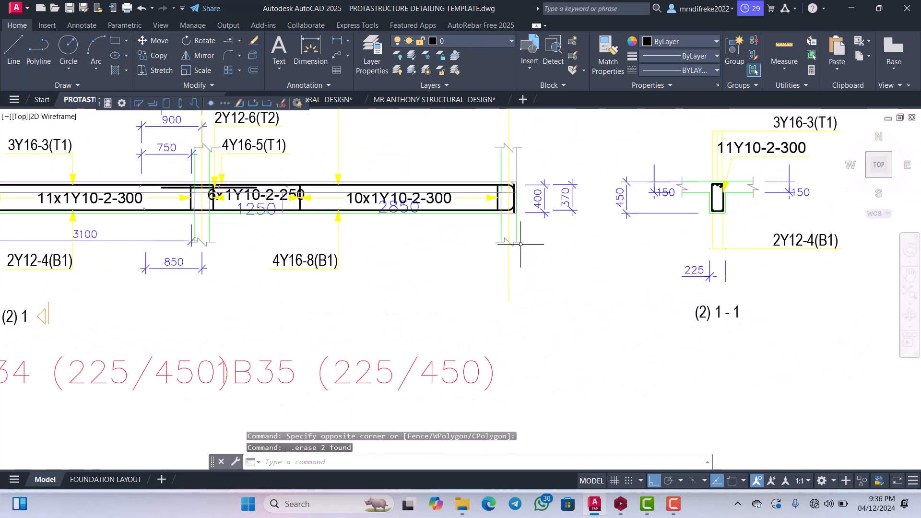
scroll(516, 265, up, 2)
key(Return)
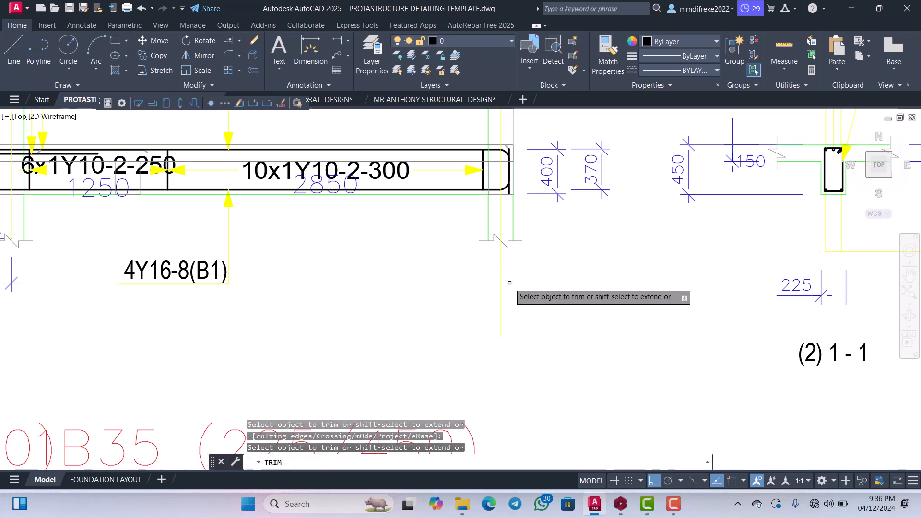
click(520, 271)
click(481, 270)
scroll(513, 260, down, 4)
scroll(564, 280, down, 2)
key(Escape)
scroll(513, 271, up, 4)
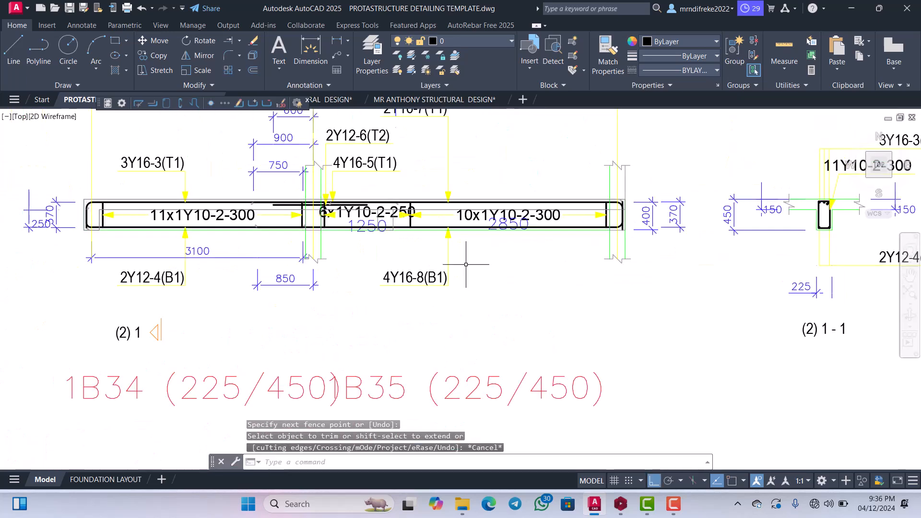
scroll(479, 264, down, 4)
scroll(444, 250, up, 7)
scroll(454, 250, down, 3)
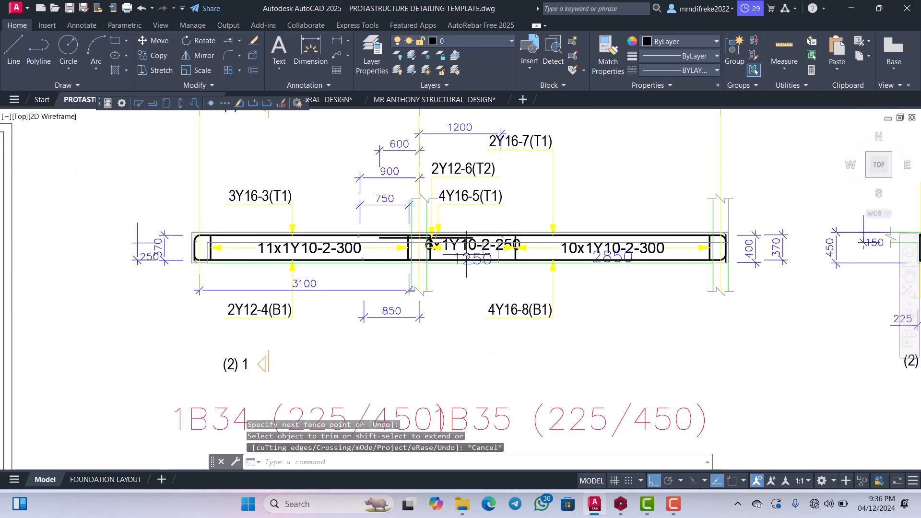
Review the whole 1B34/1B35 beam detail from grid G to grid M, including its dimensions, break lines and reinforcement labels.
scroll(501, 231, up, 3)
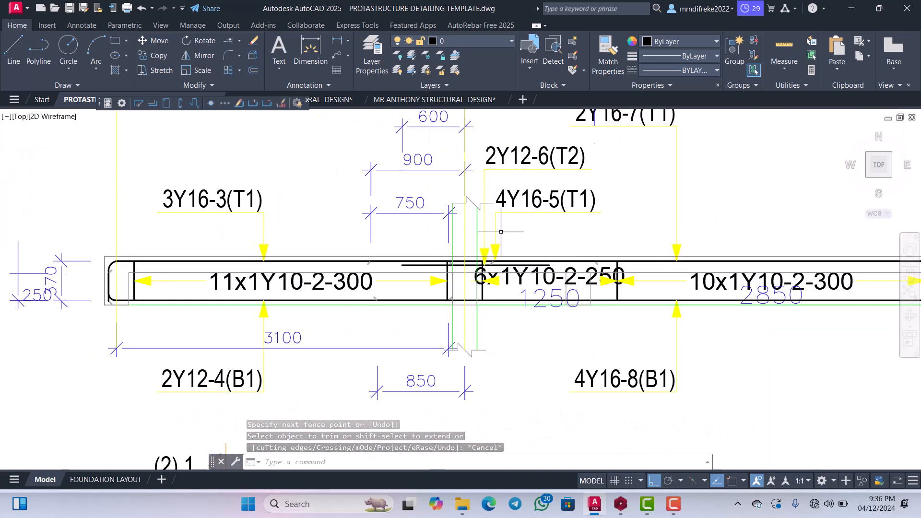
scroll(500, 232, down, 2)
scroll(418, 228, up, 2)
scroll(418, 229, down, 2)
scroll(418, 228, down, 4)
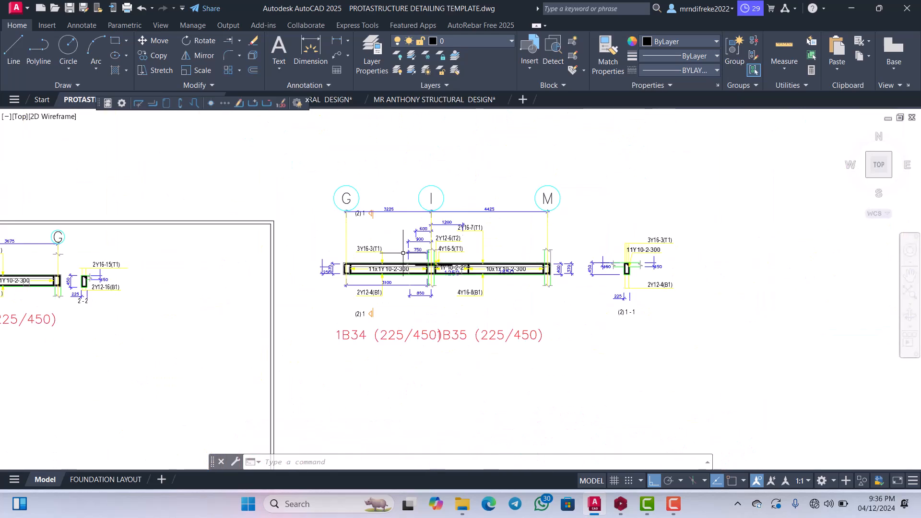
scroll(395, 219, up, 2)
scroll(397, 224, up, 2)
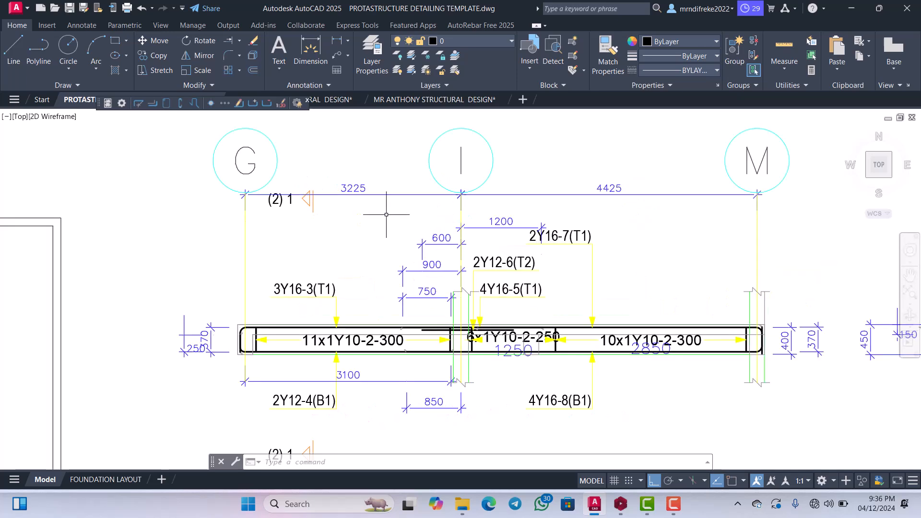
scroll(360, 213, up, 4)
scroll(368, 212, down, 4)
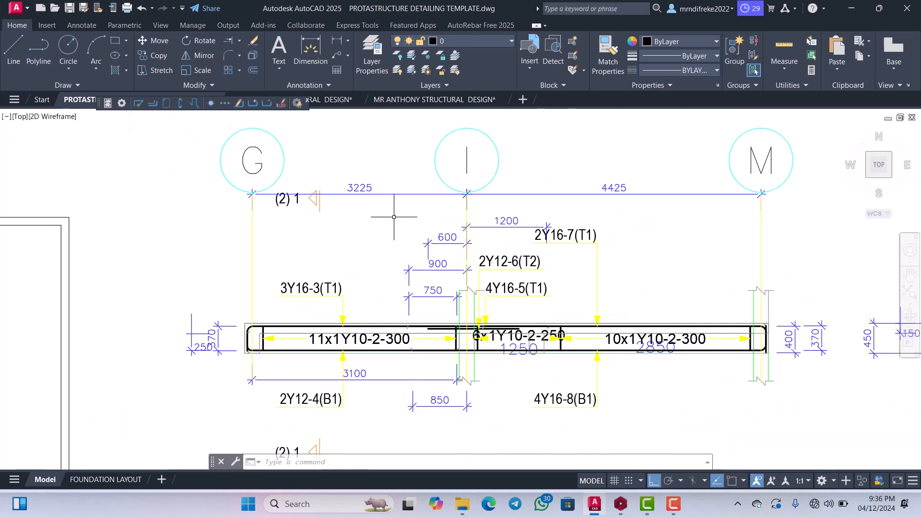
scroll(369, 216, up, 2)
scroll(571, 184, down, 2)
scroll(571, 184, up, 2)
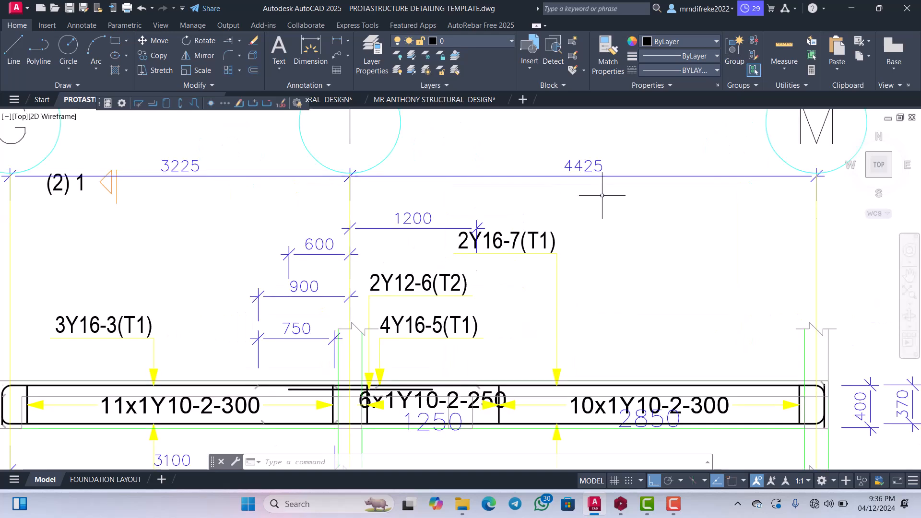
scroll(590, 192, down, 2)
scroll(571, 211, down, 4)
scroll(484, 268, up, 7)
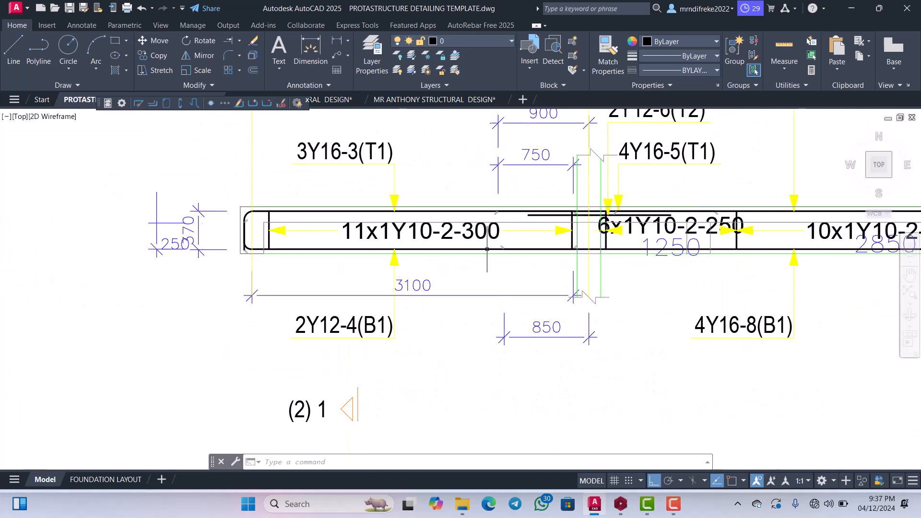
scroll(485, 247, down, 3)
scroll(575, 226, up, 4)
scroll(607, 225, down, 1)
Examine closely where the 2Y12-6(T2) and 4Y16-5(T1) leader arrows meet the top bars beside grid line I.
scroll(590, 240, up, 3)
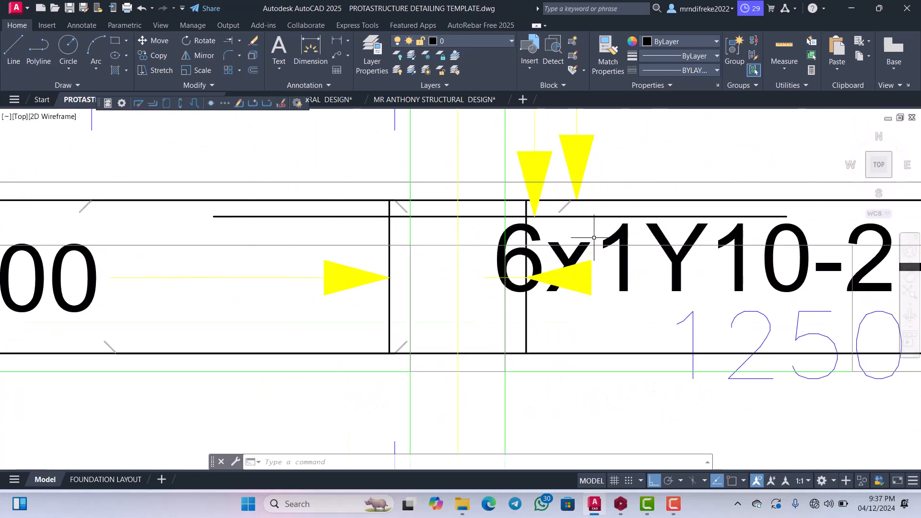
scroll(571, 249, down, 1)
scroll(568, 249, down, 3)
scroll(573, 240, up, 2)
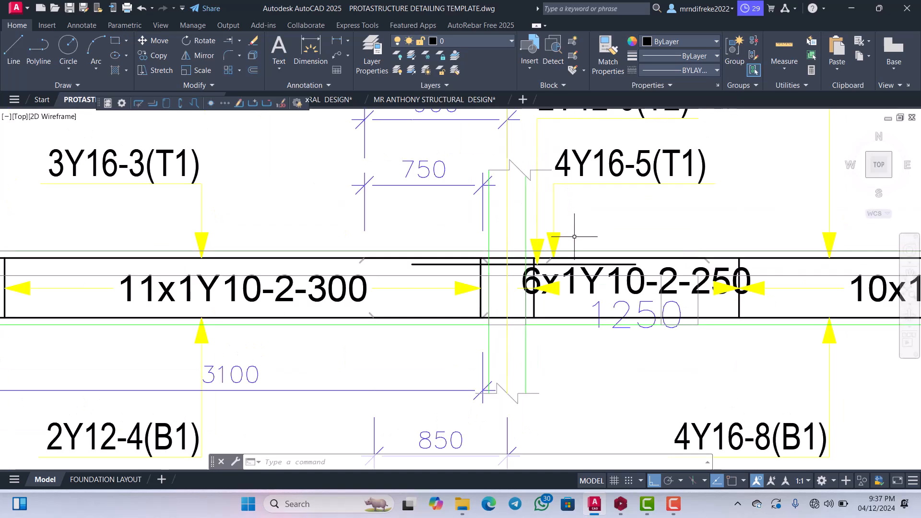
scroll(569, 240, down, 3)
scroll(551, 264, up, 6)
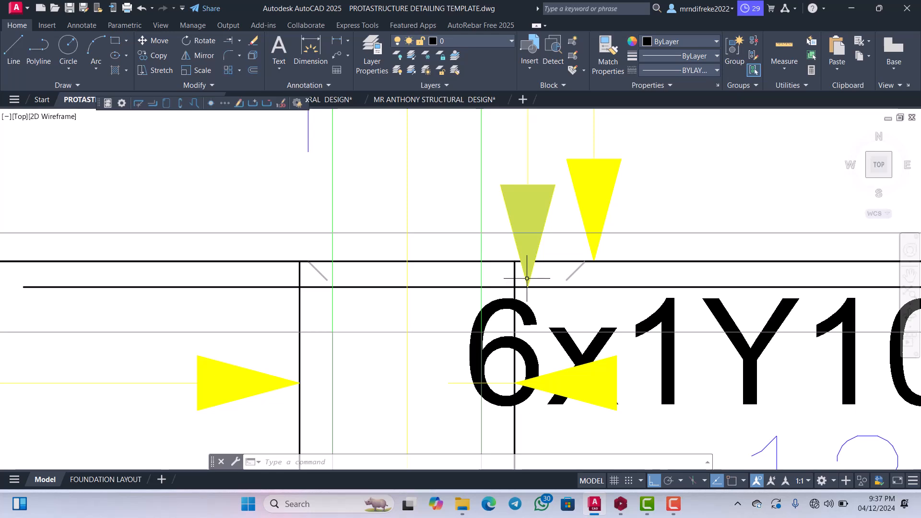
scroll(527, 278, down, 5)
scroll(530, 259, up, 4)
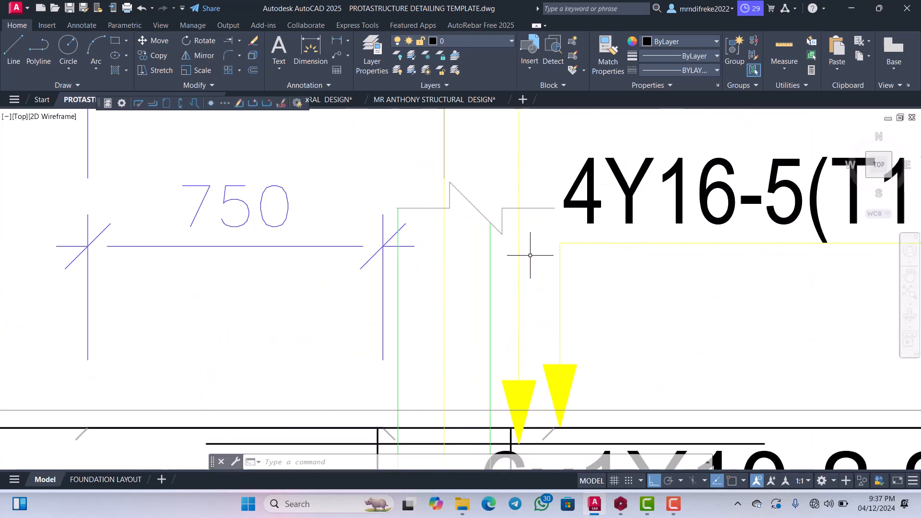
scroll(528, 283, down, 2)
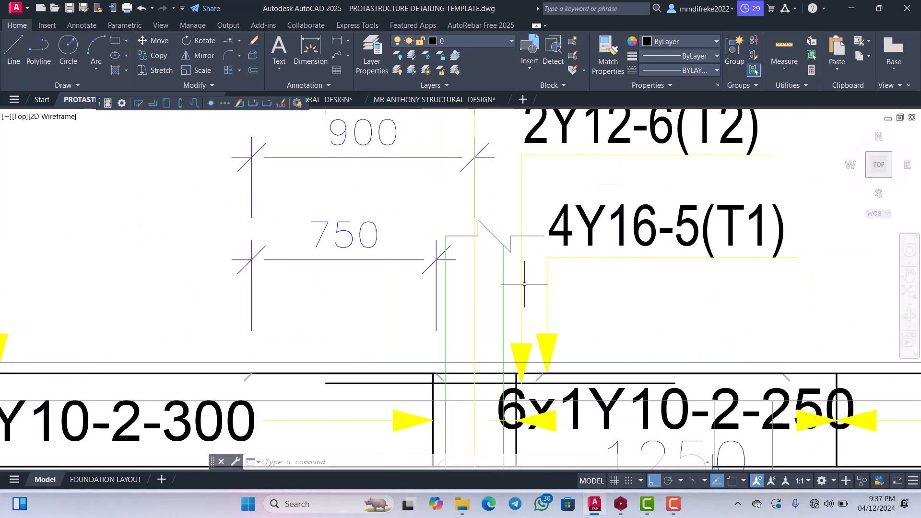
scroll(524, 284, down, 4)
scroll(524, 185, up, 4)
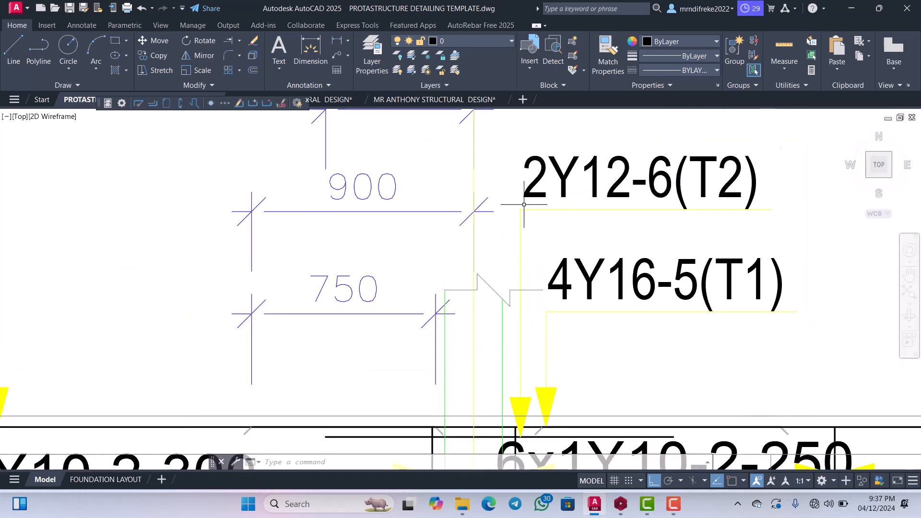
scroll(524, 205, down, 4)
scroll(526, 201, up, 4)
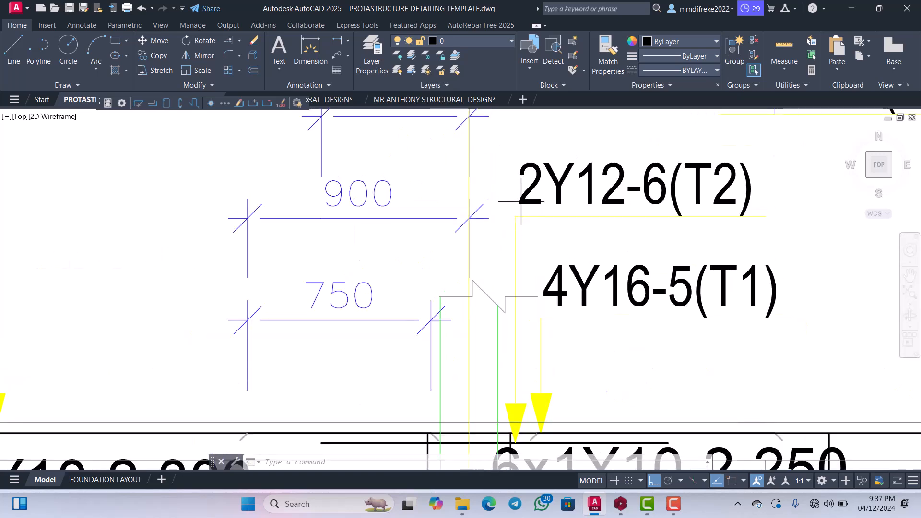
scroll(521, 201, down, 4)
scroll(528, 307, up, 4)
scroll(512, 258, up, 2)
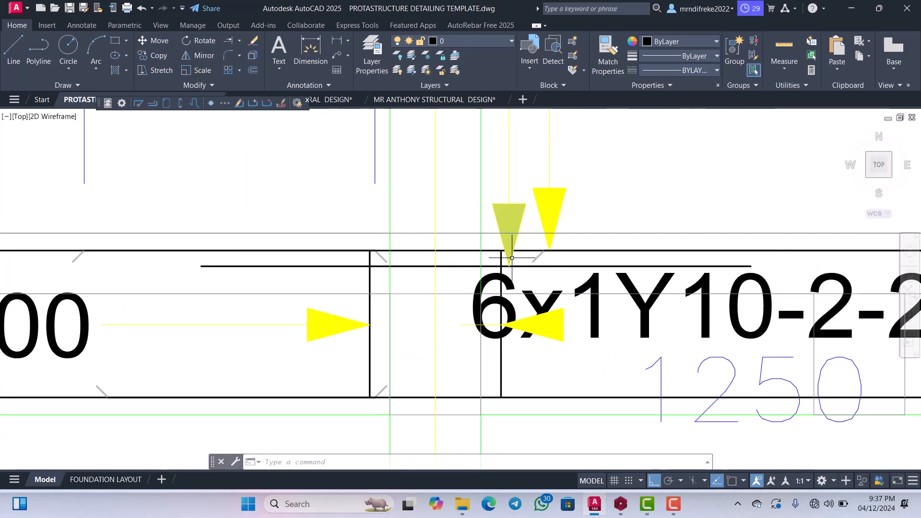
scroll(511, 257, up, 2)
scroll(514, 279, down, 5)
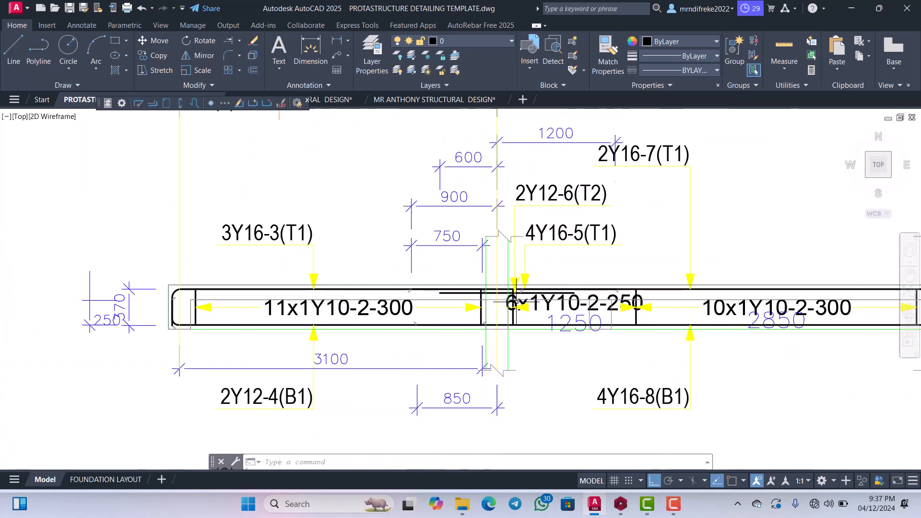
scroll(526, 282, up, 3)
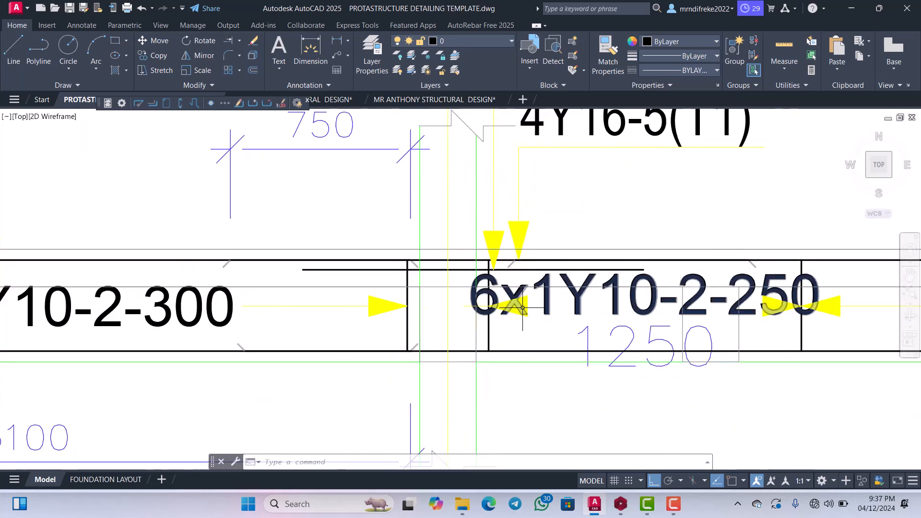
scroll(523, 292, up, 2)
scroll(524, 292, down, 3)
scroll(532, 235, up, 2)
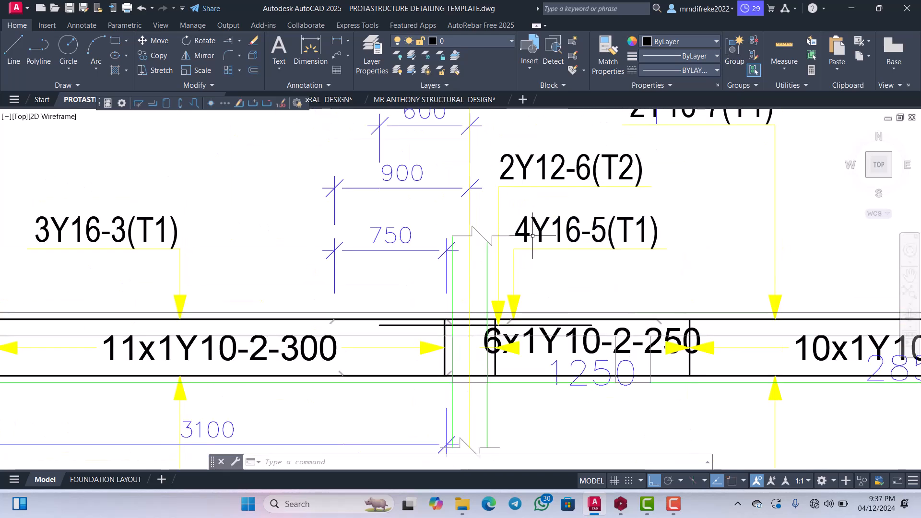
scroll(513, 307, up, 3)
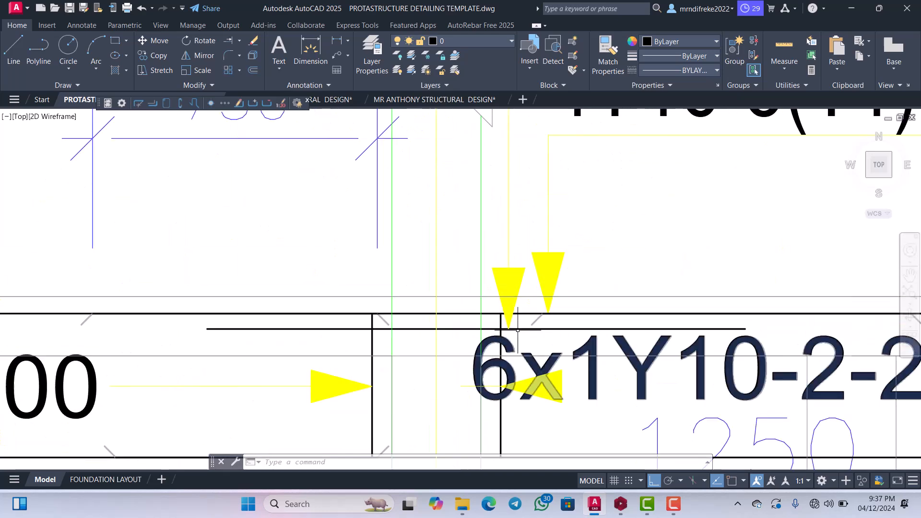
scroll(526, 329, up, 2)
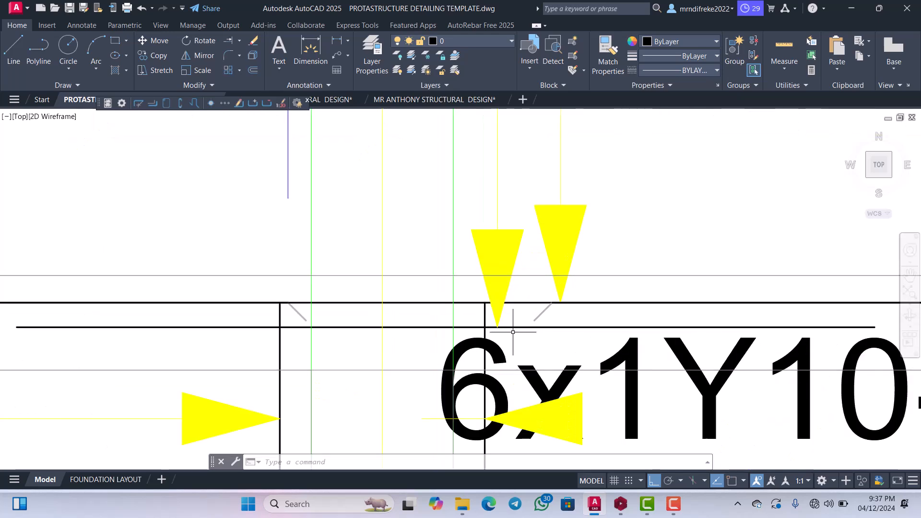
scroll(521, 330, down, 3)
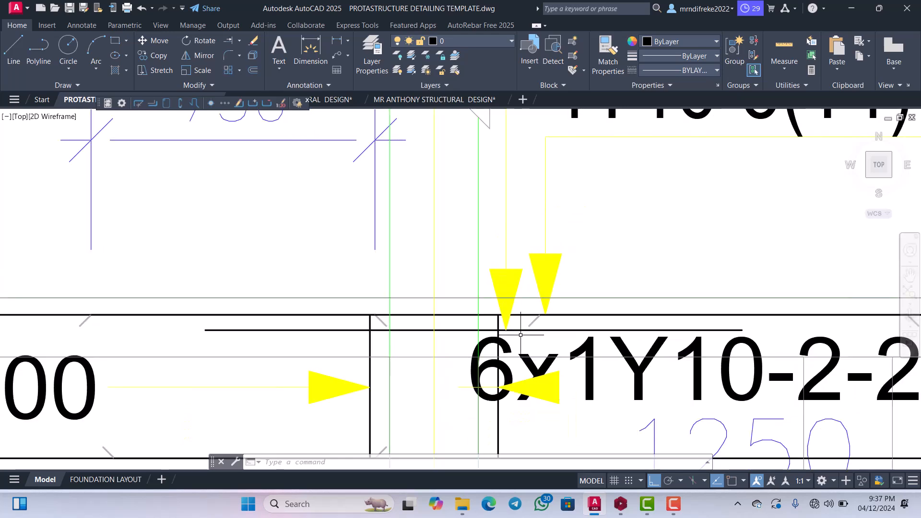
scroll(542, 326, up, 3)
scroll(542, 329, down, 5)
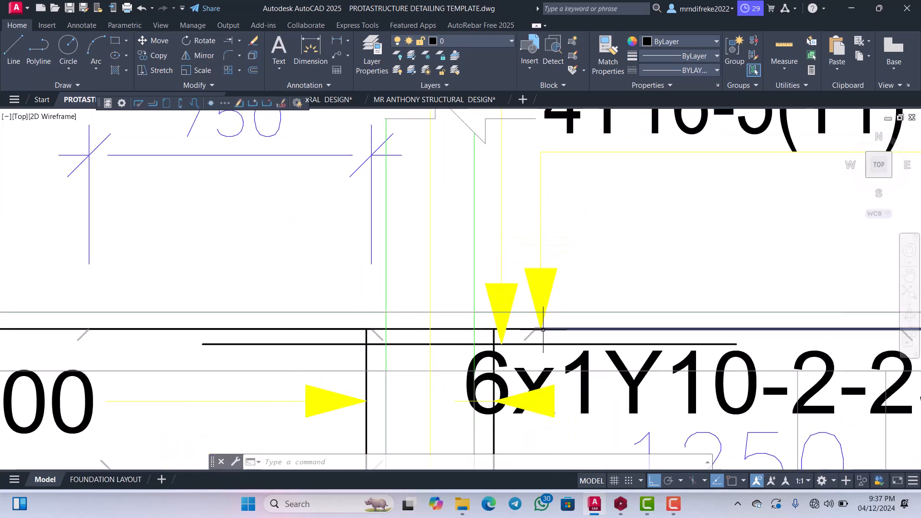
scroll(543, 331, down, 3)
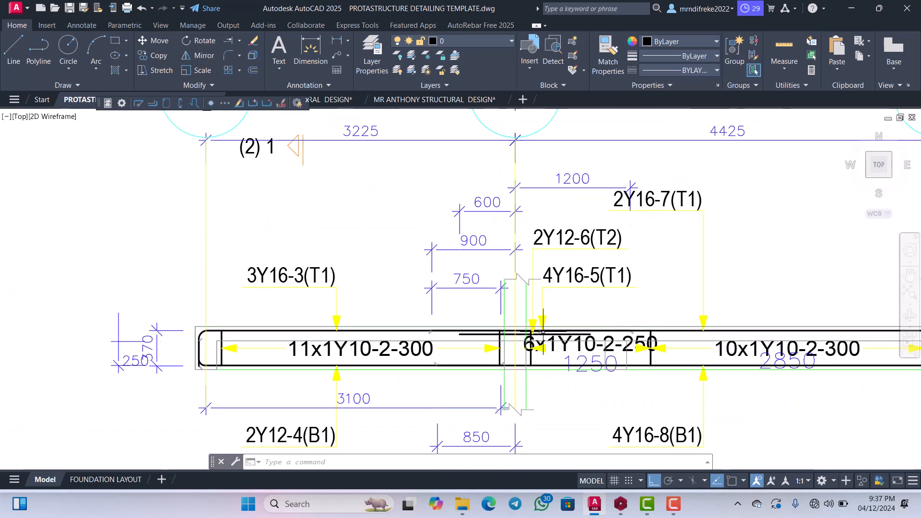
scroll(552, 331, up, 3)
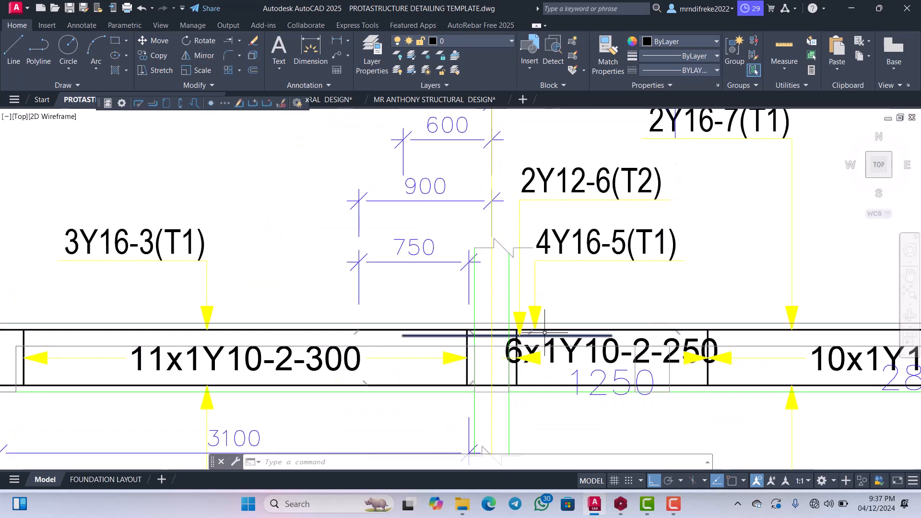
scroll(553, 330, down, 3)
scroll(521, 332, up, 4)
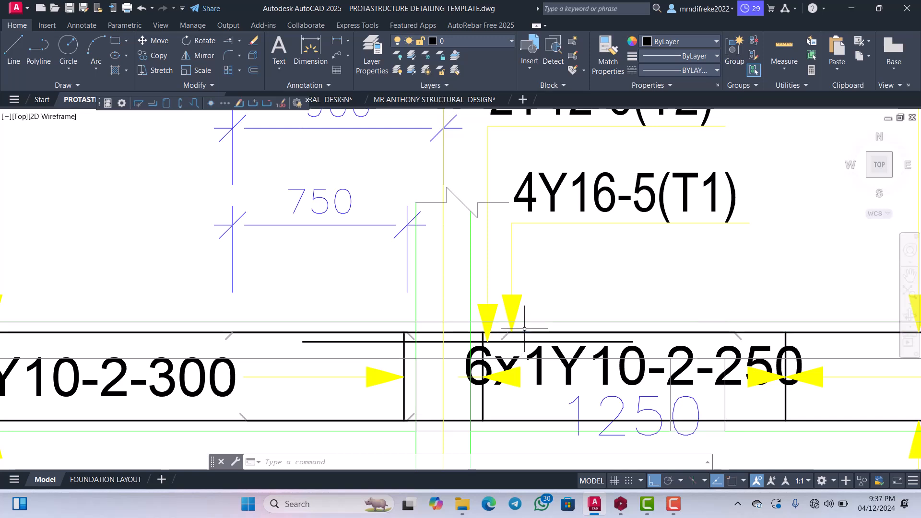
scroll(524, 326, down, 3)
scroll(522, 313, up, 1)
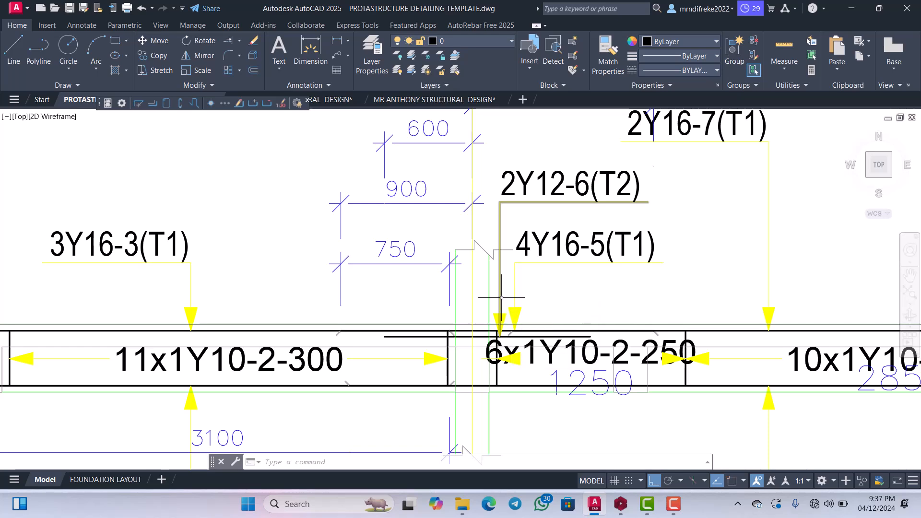
Check the 600, 900, 750 and 1200 bar-length dimensions against the top bar labels around grid line I.
scroll(500, 290, down, 3)
scroll(504, 267, up, 5)
scroll(504, 254, down, 2)
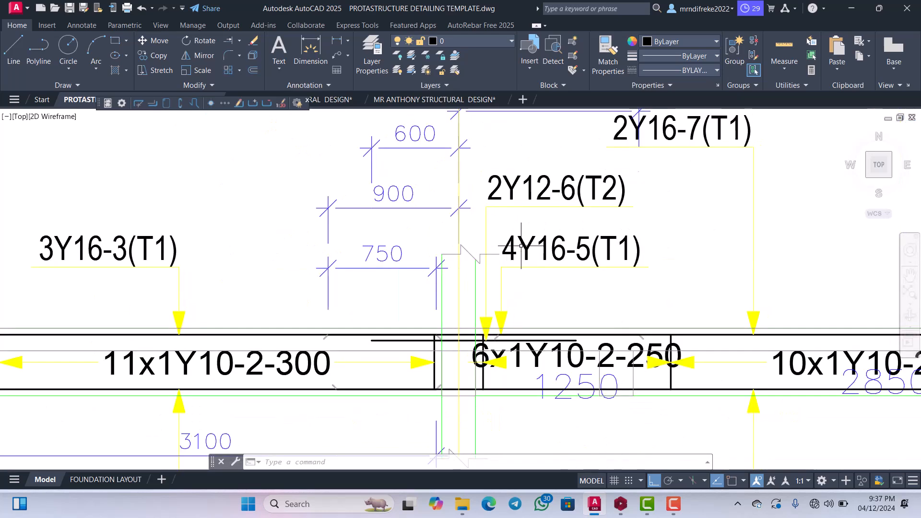
scroll(503, 254, up, 2)
scroll(504, 250, down, 4)
scroll(505, 250, down, 1)
scroll(504, 225, up, 1)
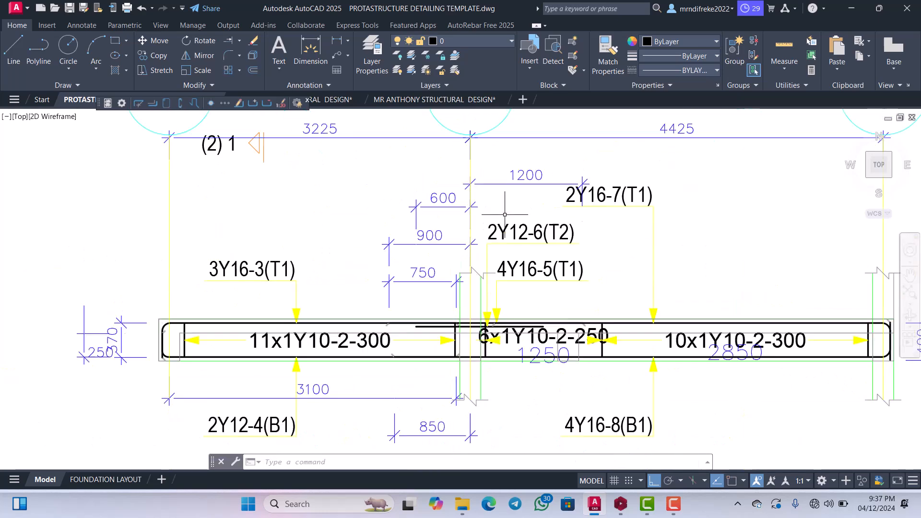
scroll(504, 216, down, 2)
scroll(518, 192, up, 2)
scroll(546, 196, down, 2)
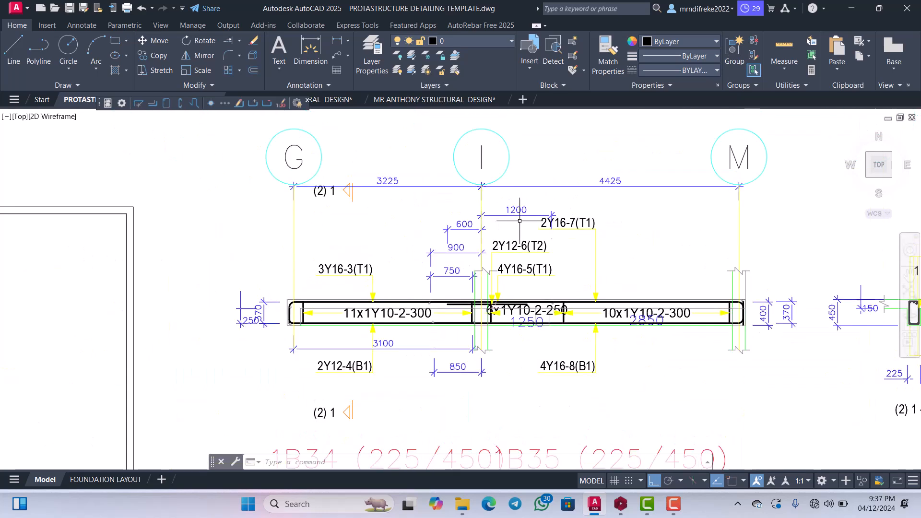
scroll(571, 196, up, 2)
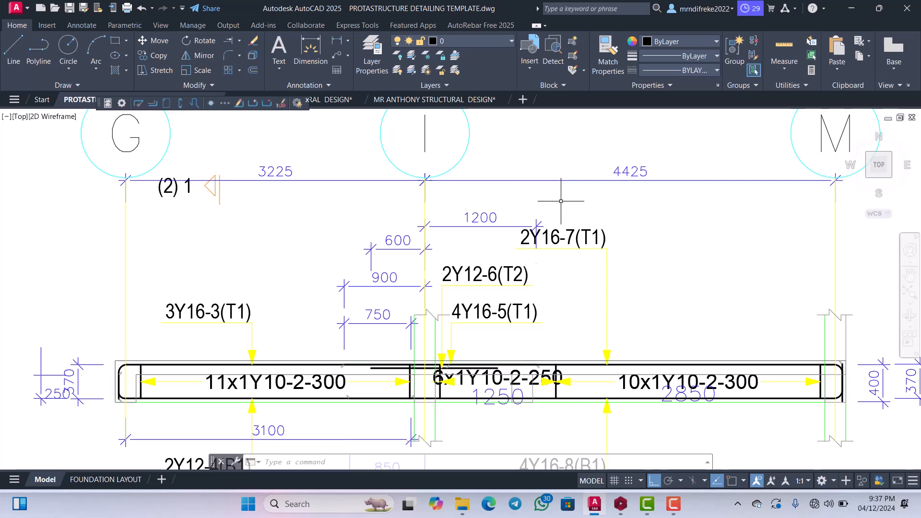
scroll(561, 200, down, 1)
scroll(492, 264, up, 2)
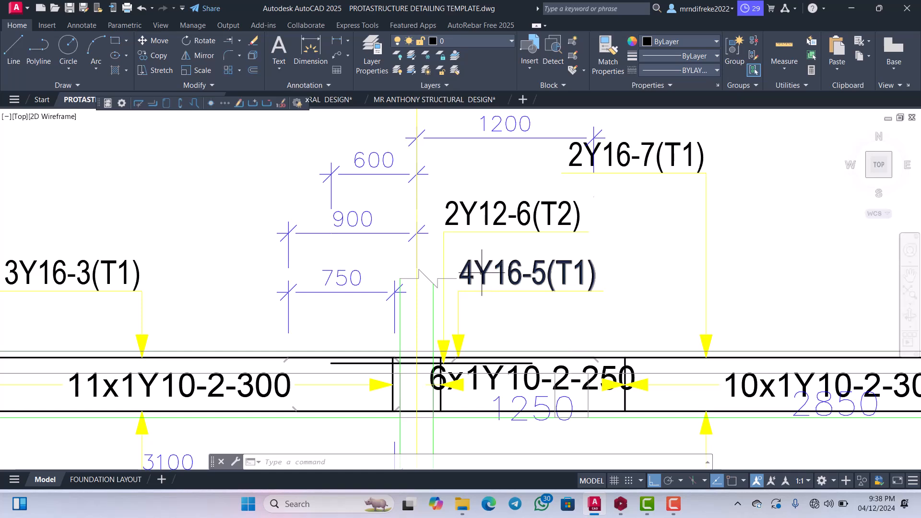
Compare the 3Y16-3(T1) top bar label and leader in span G–I with the 4Y16-5(T1) label at the support.
scroll(480, 275, down, 2)
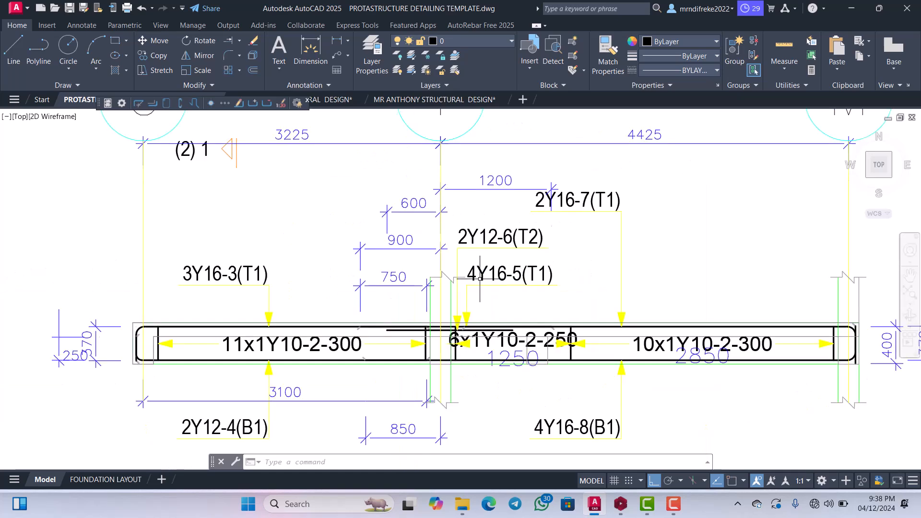
scroll(269, 311, up, 4)
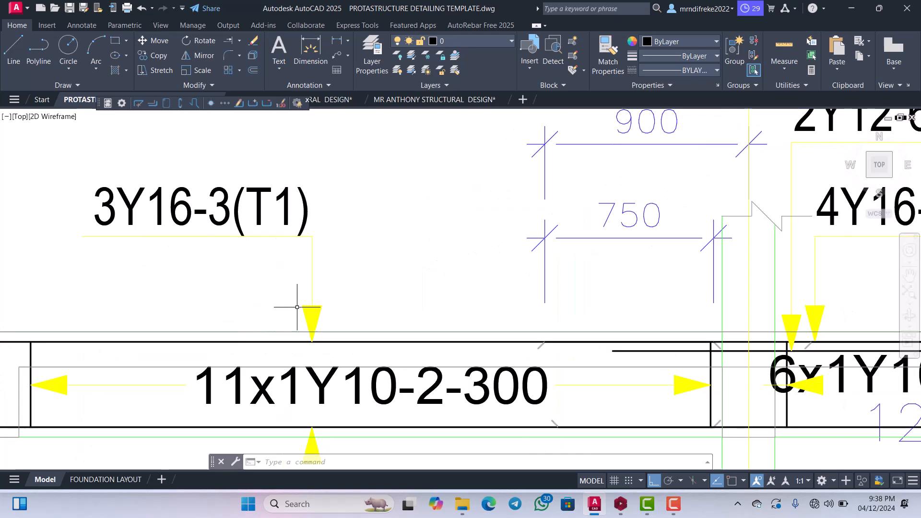
scroll(311, 307, down, 2)
scroll(261, 278, up, 2)
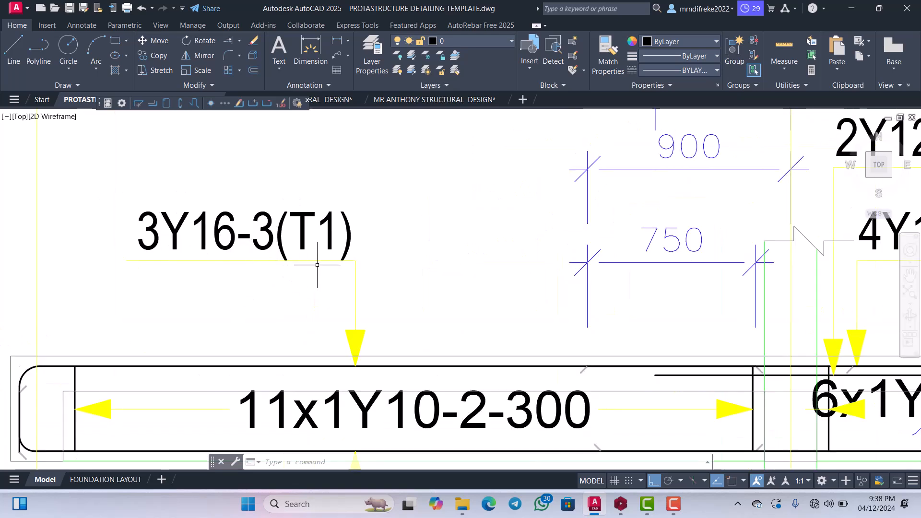
scroll(358, 283, down, 1)
scroll(359, 283, down, 4)
scroll(466, 276, up, 4)
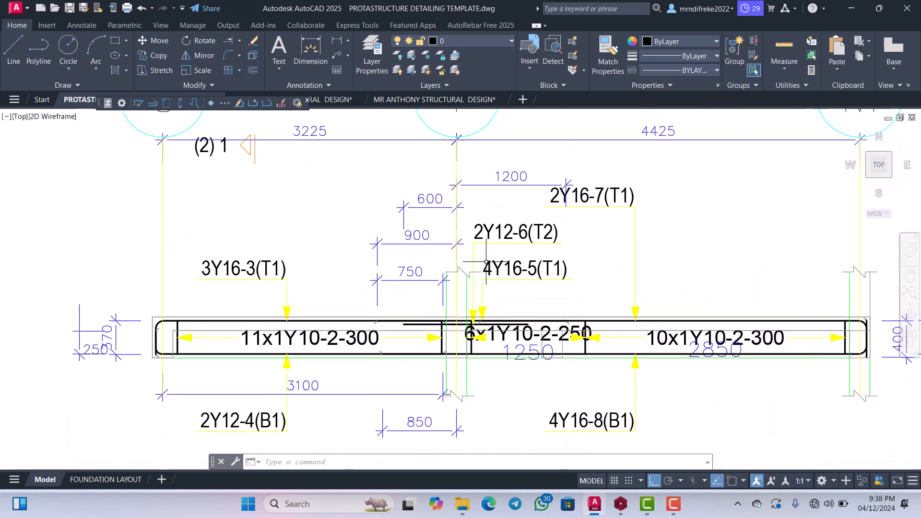
scroll(465, 276, down, 2)
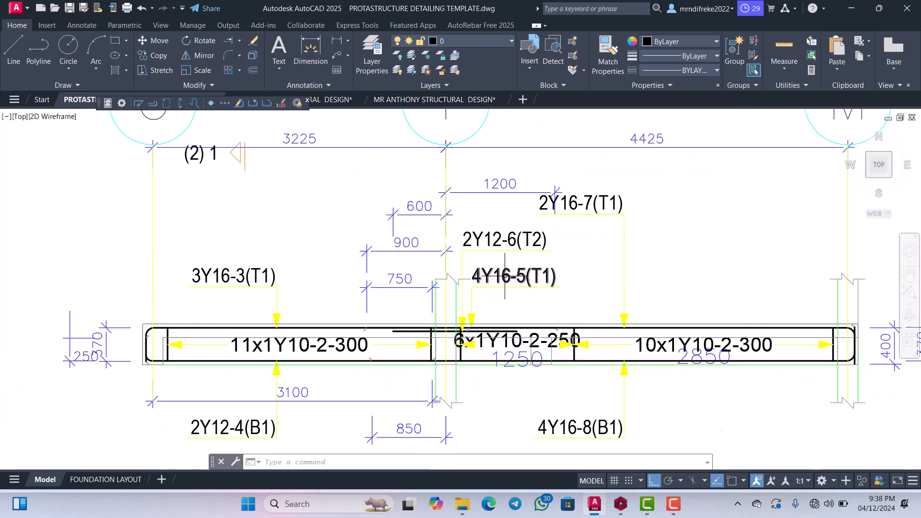
Explode the leader line of the 2Y16-7(T1) label in span I–M into separate segments.
scroll(499, 283, up, 2)
scroll(480, 276, down, 2)
scroll(815, 288, up, 2)
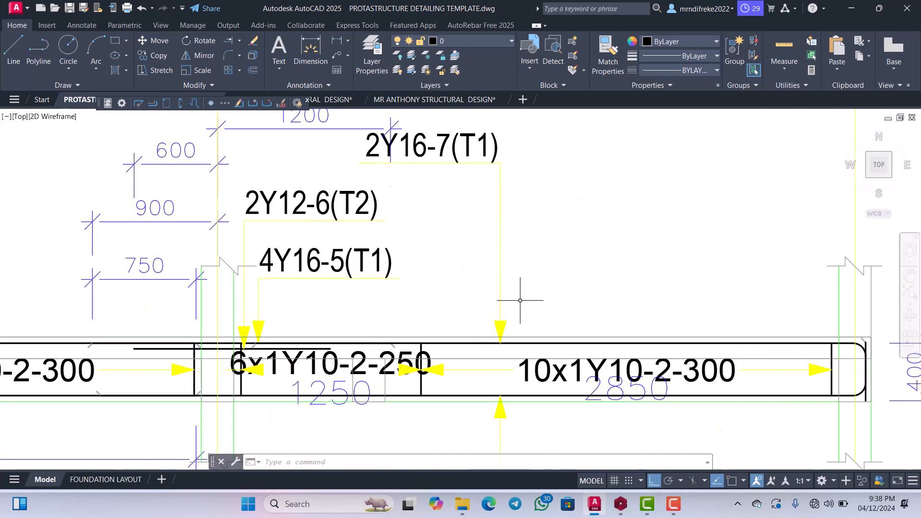
scroll(497, 289, down, 2)
scroll(494, 307, up, 4)
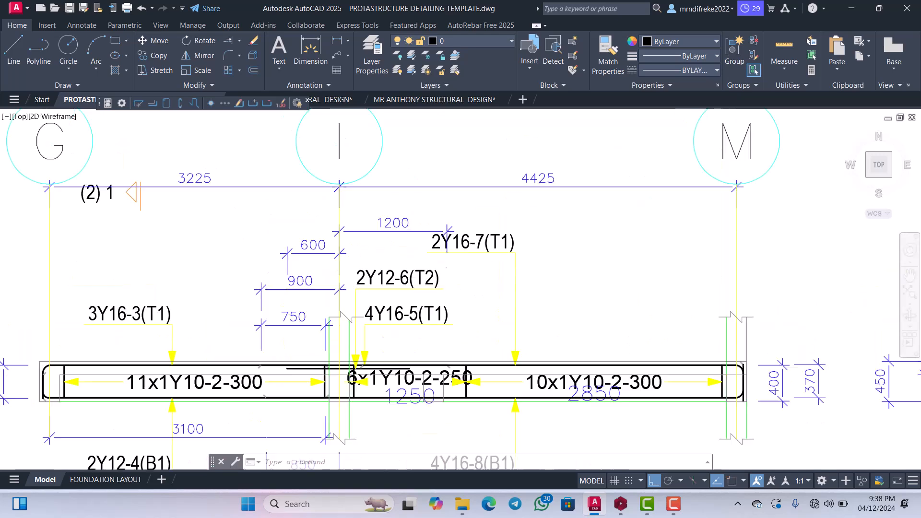
click(495, 284)
click(472, 226)
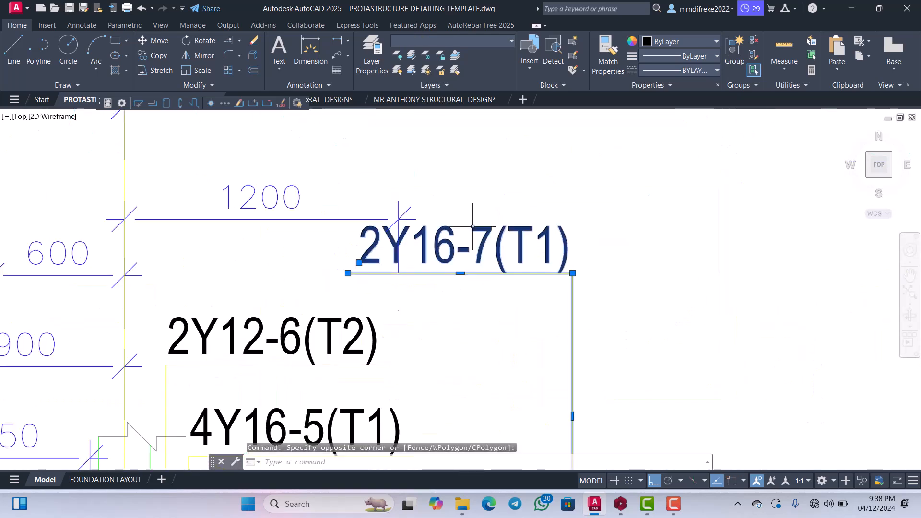
key(Escape)
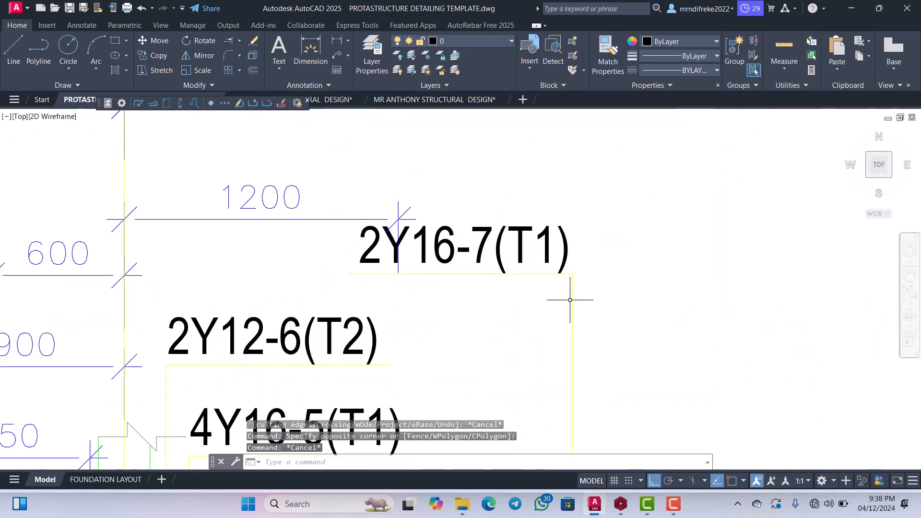
click(570, 300)
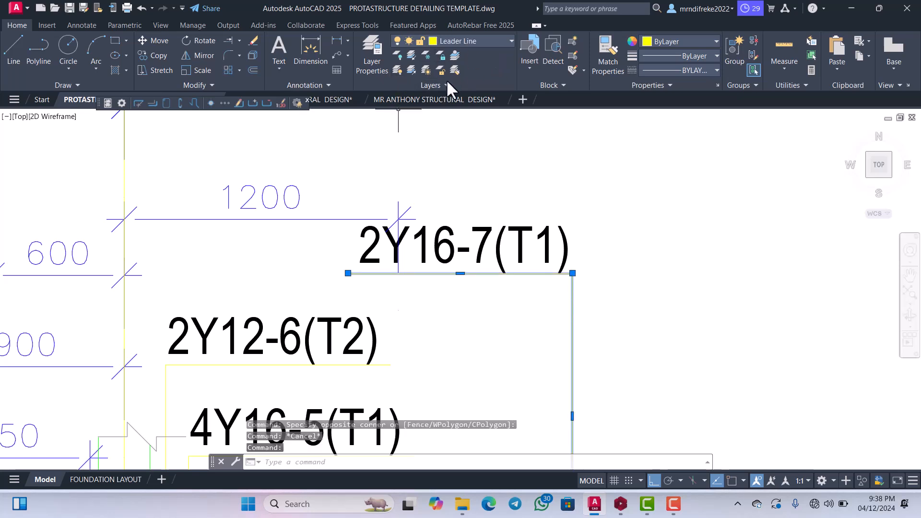
click(253, 60)
scroll(545, 197, down, 2)
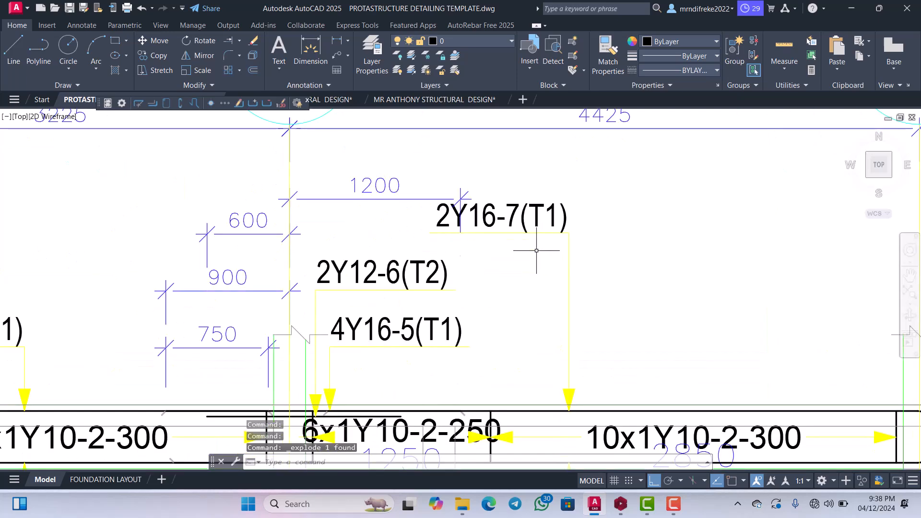
With ortho off, move the 2Y16-7(T1) text and its underline lower and to the right side of its vertical leader.
click(539, 246)
click(514, 196)
right_click(513, 192)
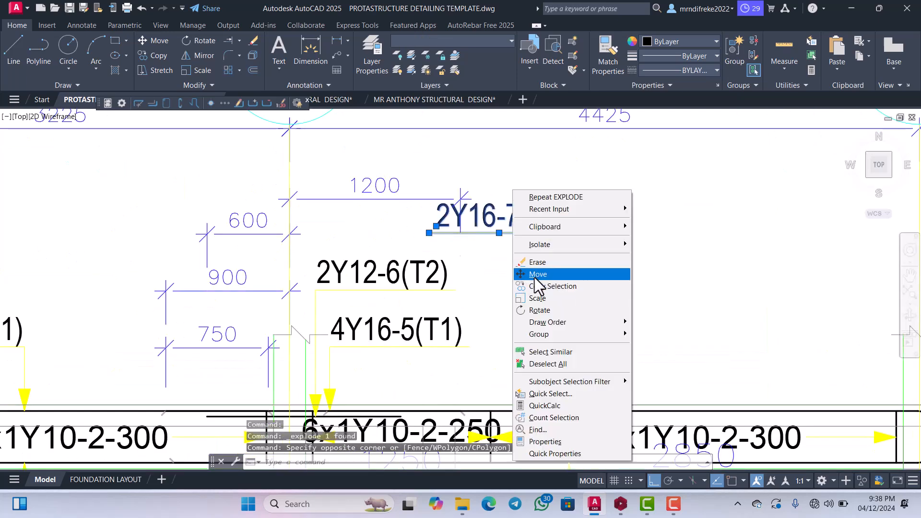
click(539, 274)
click(540, 274)
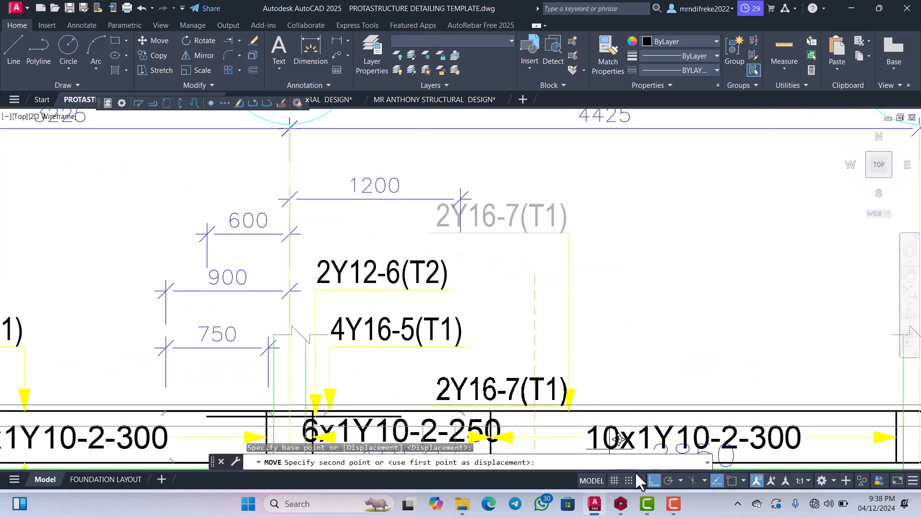
click(654, 480)
scroll(664, 243, down, 4)
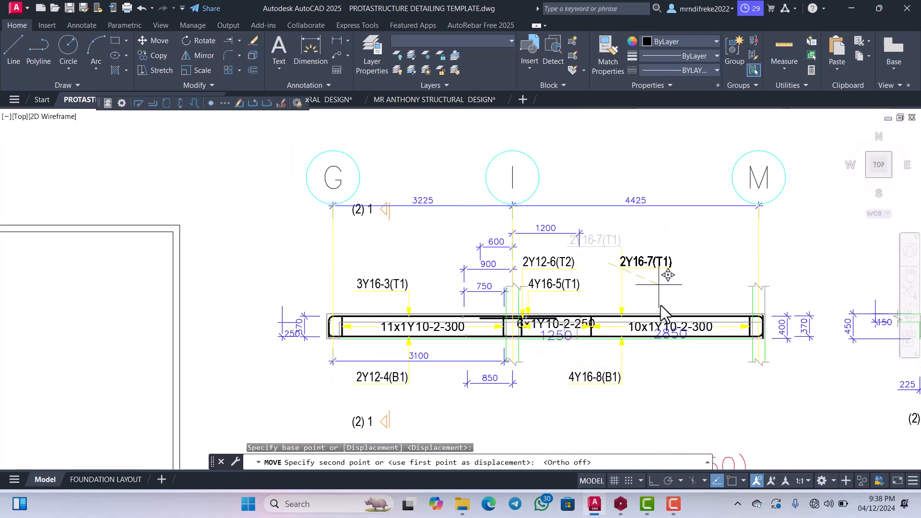
scroll(662, 307, up, 4)
click(654, 313)
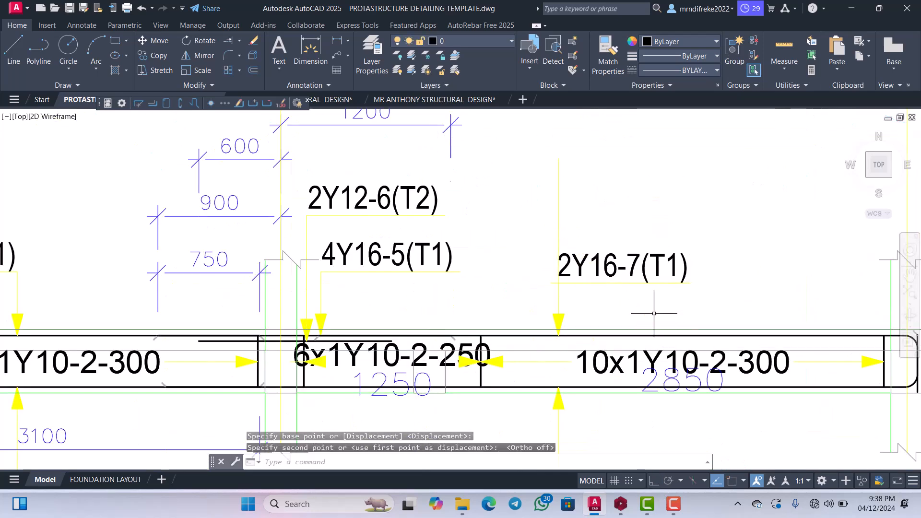
Trim the vertical leader above the 2Y16-7(T1) underline and erase the leftover upper segment.
text(TR)
key(Return)
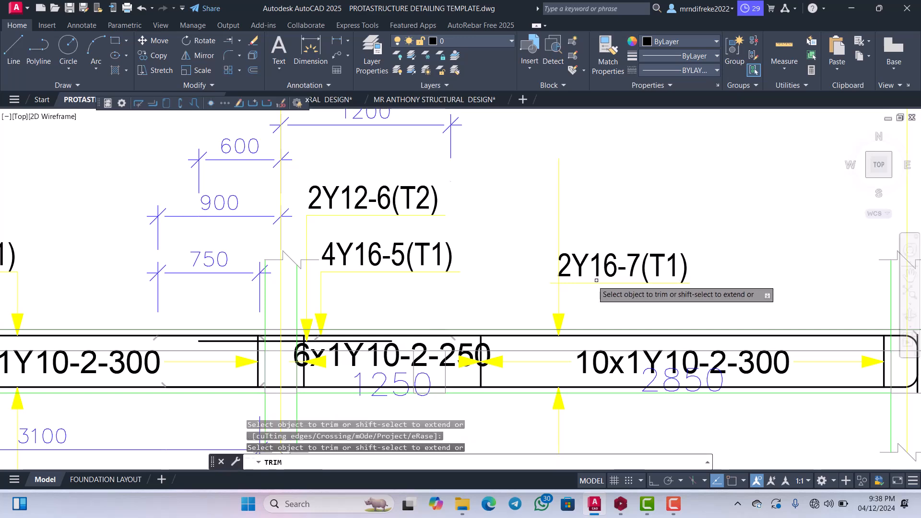
scroll(564, 282, up, 6)
click(551, 277)
scroll(530, 288, down, 3)
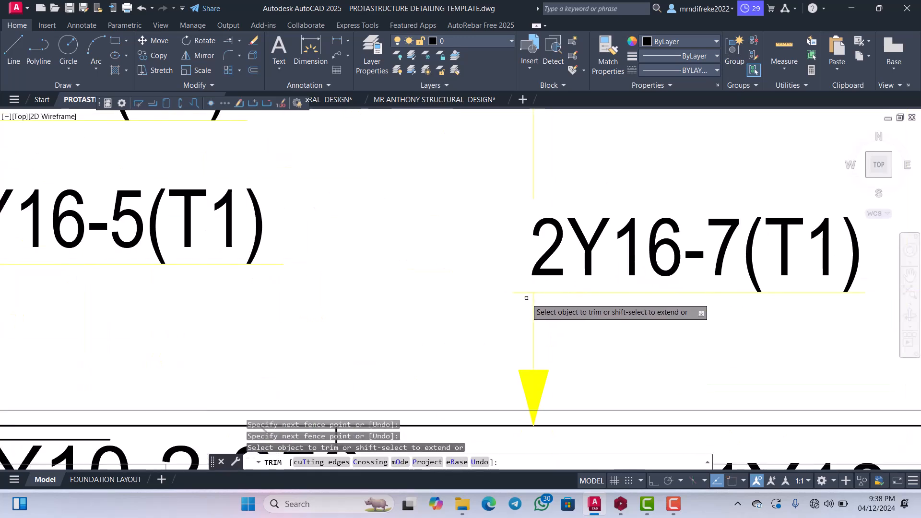
scroll(528, 295, up, 3)
scroll(519, 274, down, 4)
key(Escape)
click(538, 216)
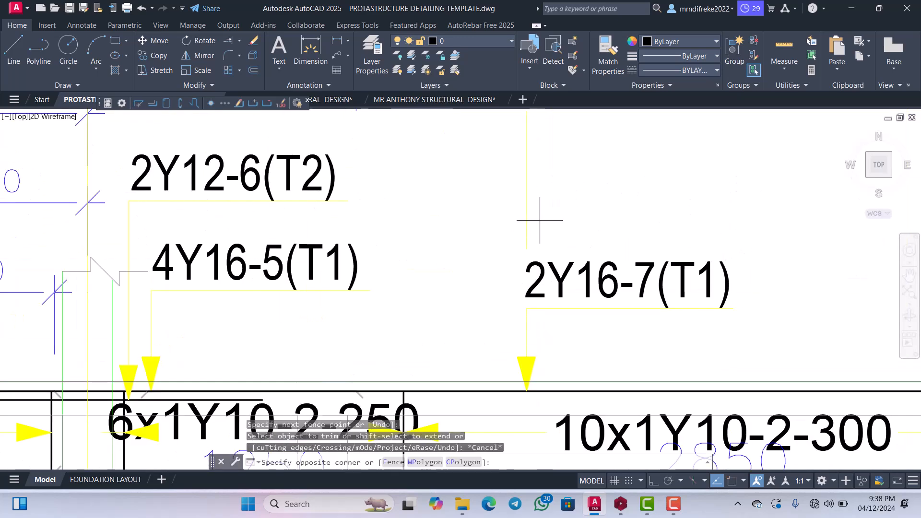
click(504, 199)
key(Delete)
Check the 600 dimension beside grid line I against the end of the 2Y12-6(T2) top bar.
scroll(507, 201, down, 9)
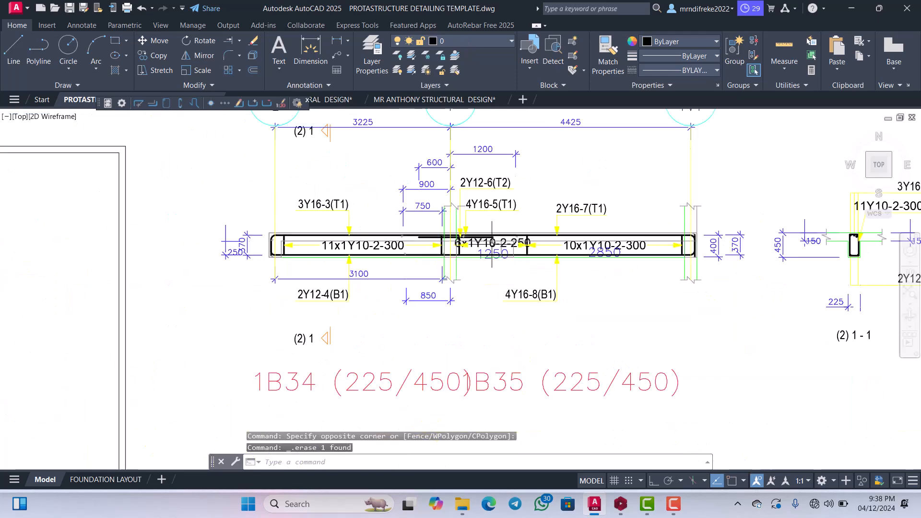
scroll(485, 222, up, 4)
scroll(456, 201, down, 4)
scroll(457, 201, up, 5)
scroll(470, 259, down, 3)
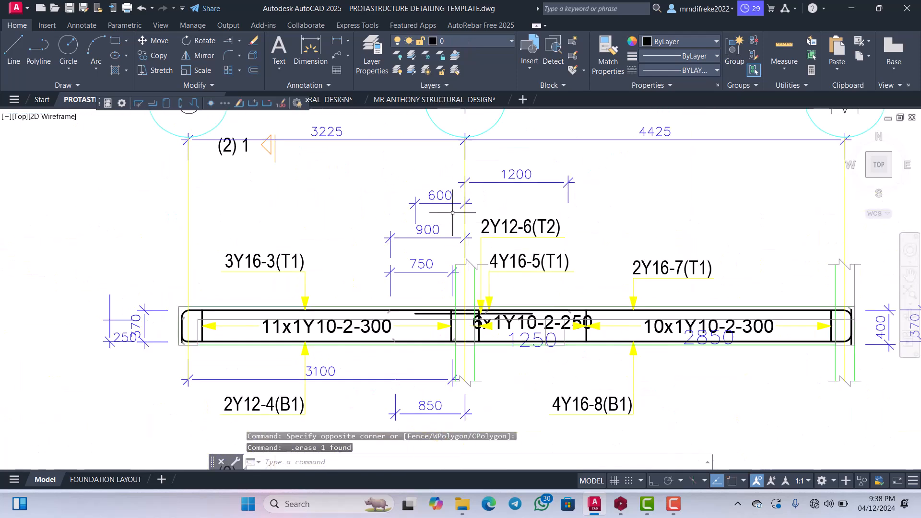
scroll(472, 269, up, 4)
scroll(474, 276, down, 4)
scroll(425, 232, up, 4)
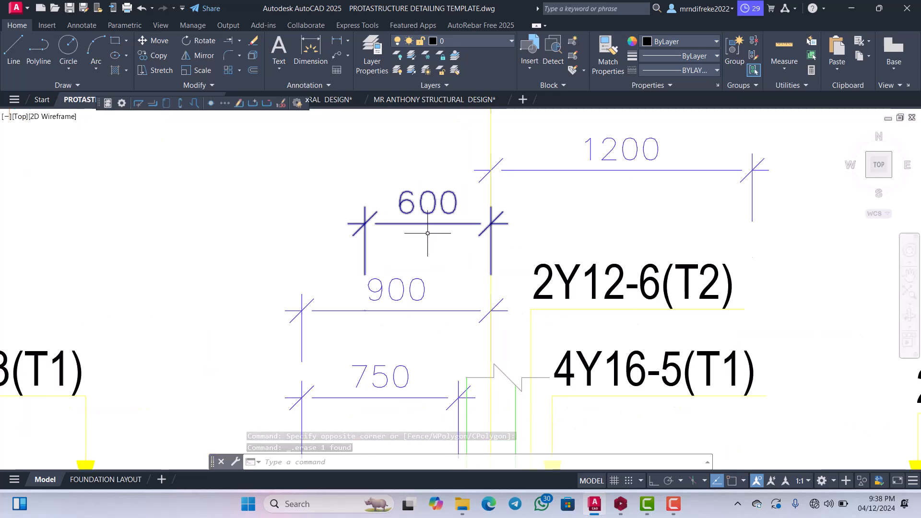
click(427, 237)
click(351, 191)
scroll(482, 240, down, 2)
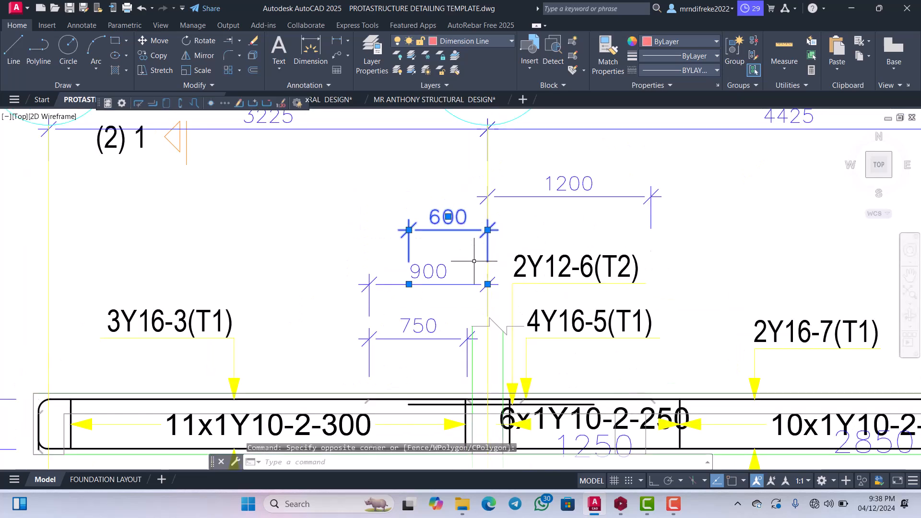
scroll(434, 331, up, 4)
scroll(442, 261, down, 4)
scroll(433, 352, up, 4)
scroll(434, 352, down, 2)
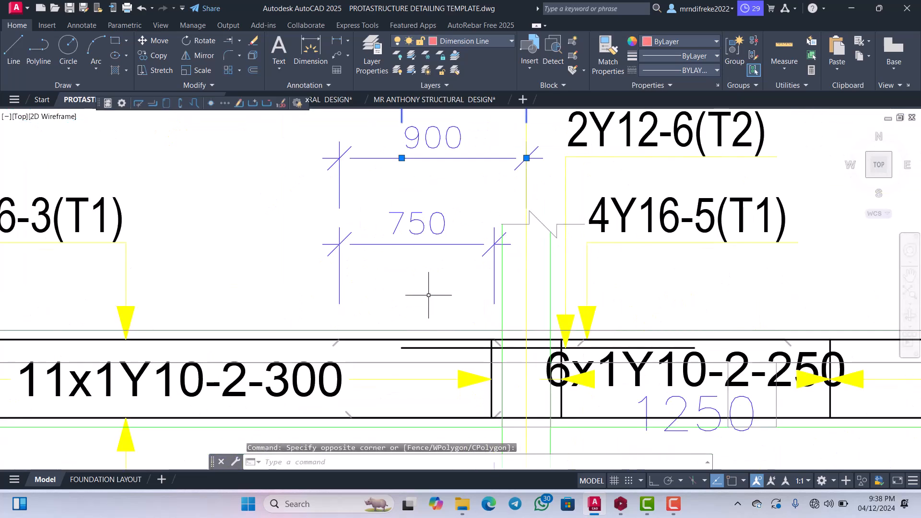
key(Escape)
Compare the 900 and 750 dimensions with the top bar end marks in span G–I.
scroll(423, 330, down, 4)
scroll(420, 297, up, 2)
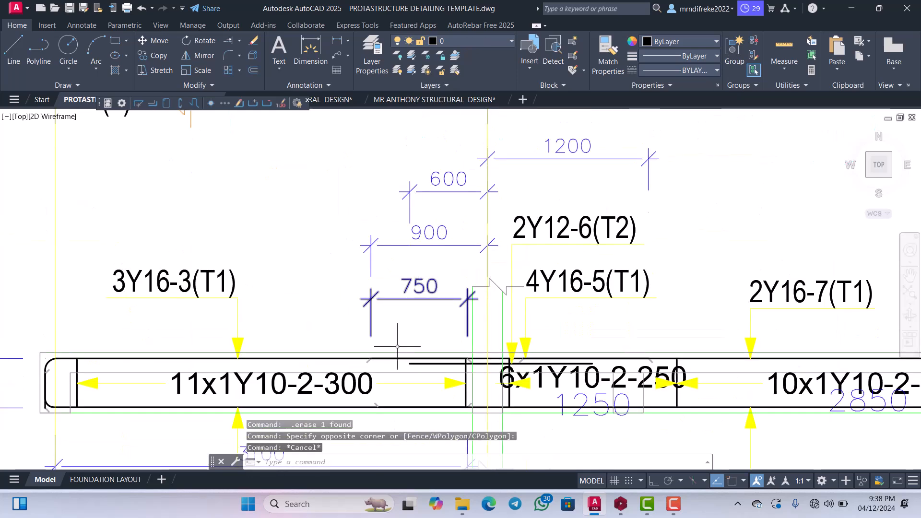
scroll(397, 346, up, 2)
scroll(391, 288, down, 2)
scroll(386, 249, up, 2)
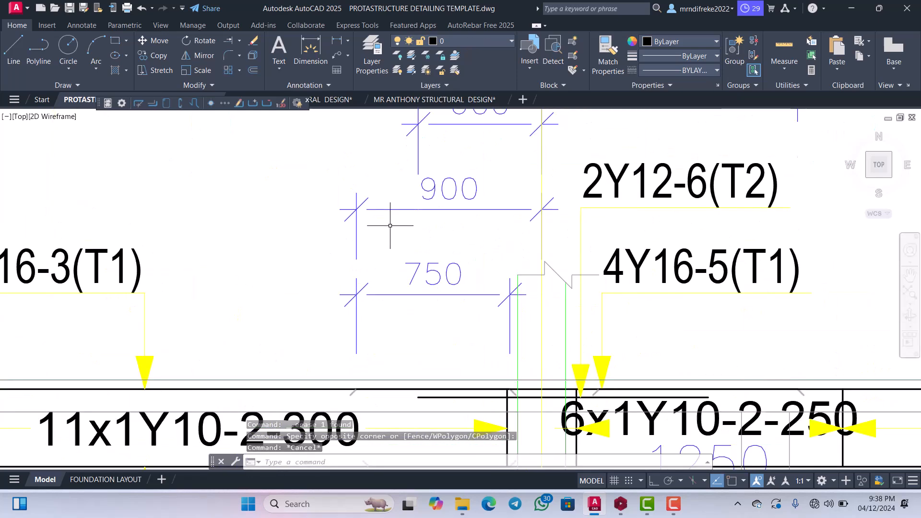
scroll(384, 222, down, 2)
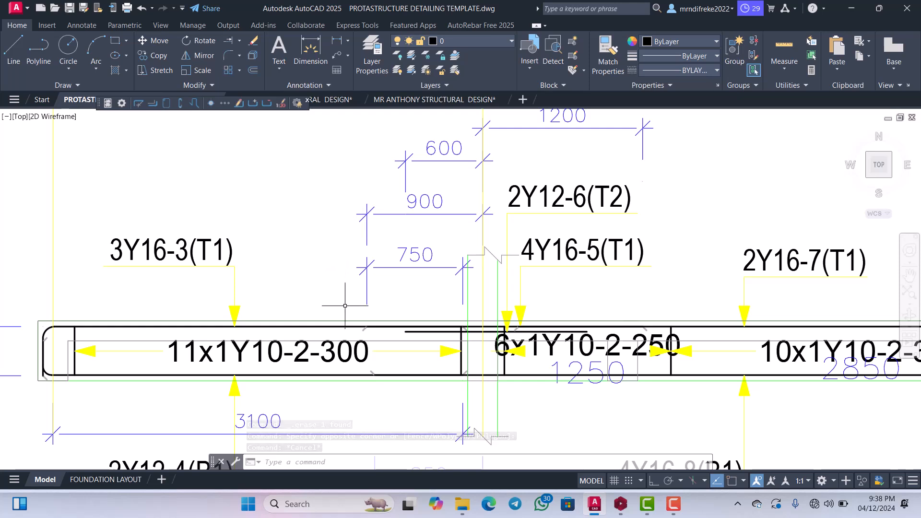
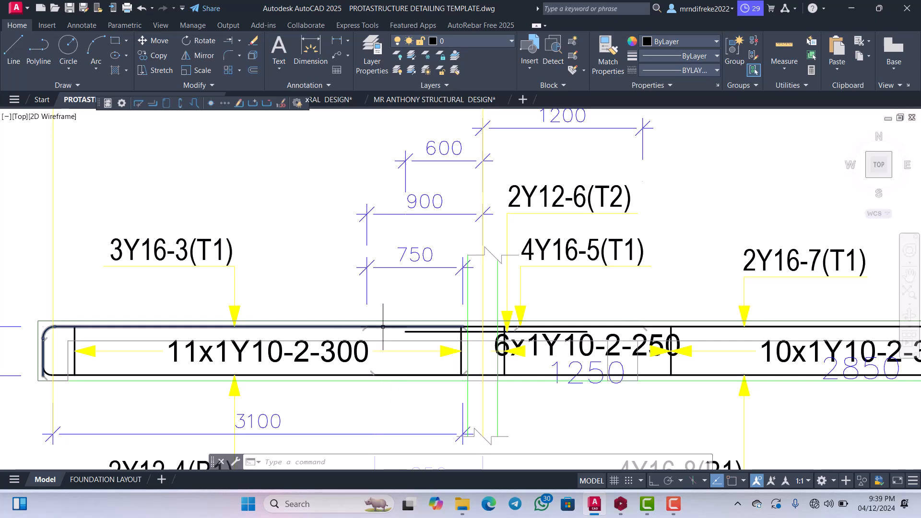
Examine the top bar end mark beneath the 900 and 750 dimensions on the G side of grid line I.
scroll(452, 262, down, 2)
scroll(452, 262, up, 1)
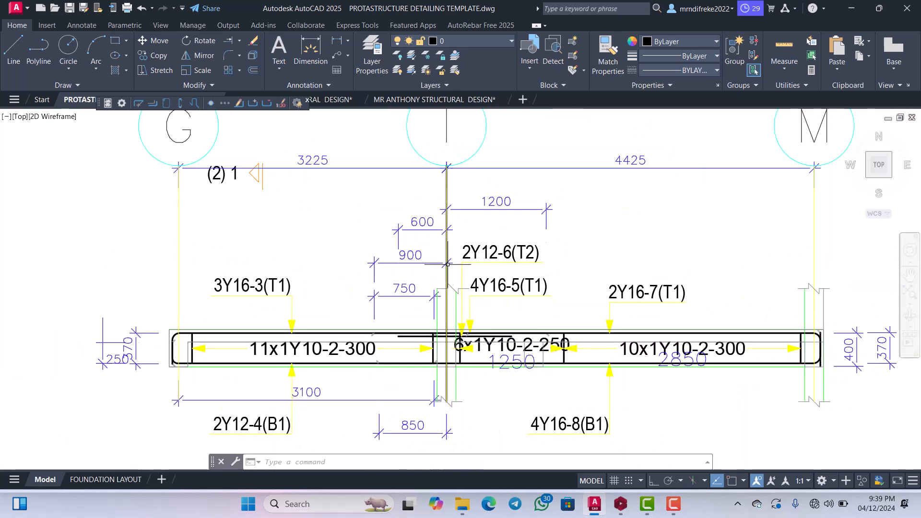
scroll(442, 273, up, 2)
scroll(435, 279, down, 2)
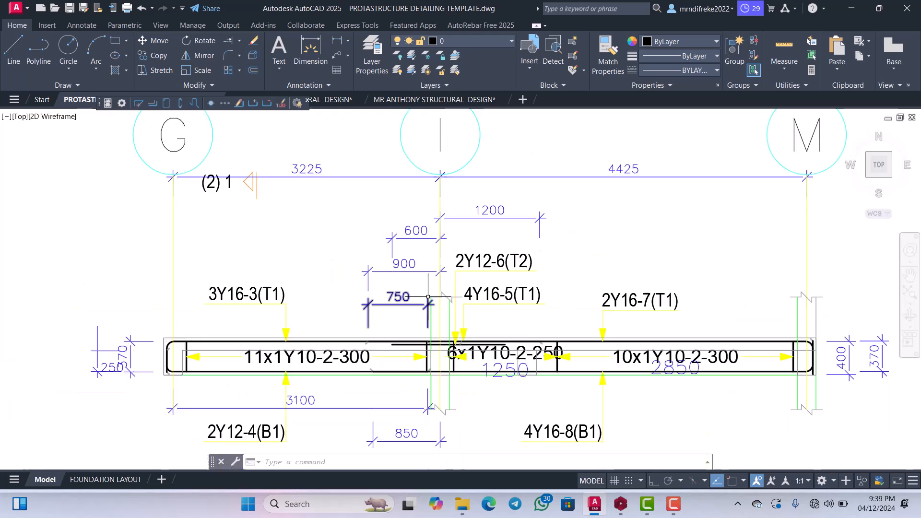
scroll(436, 279, up, 2)
scroll(430, 297, up, 4)
scroll(423, 312, down, 2)
scroll(422, 312, down, 3)
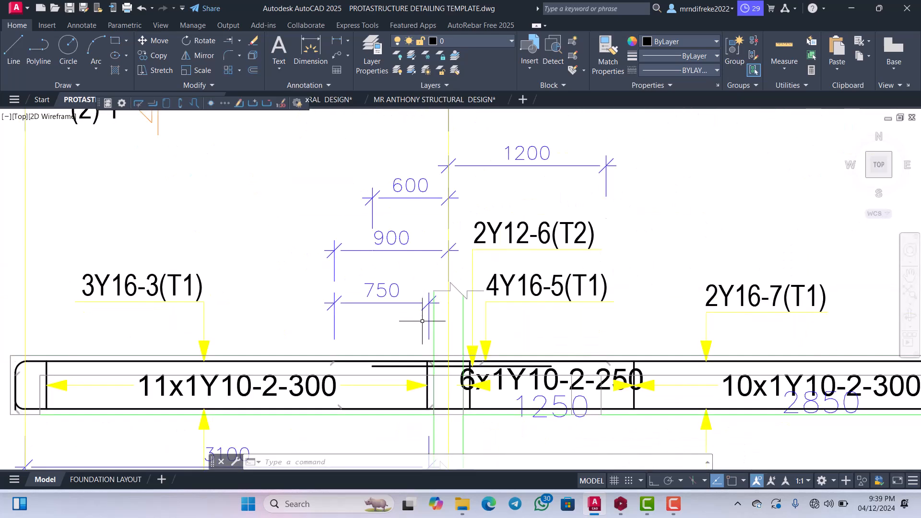
scroll(371, 309, up, 3)
scroll(367, 346, down, 2)
scroll(367, 345, up, 2)
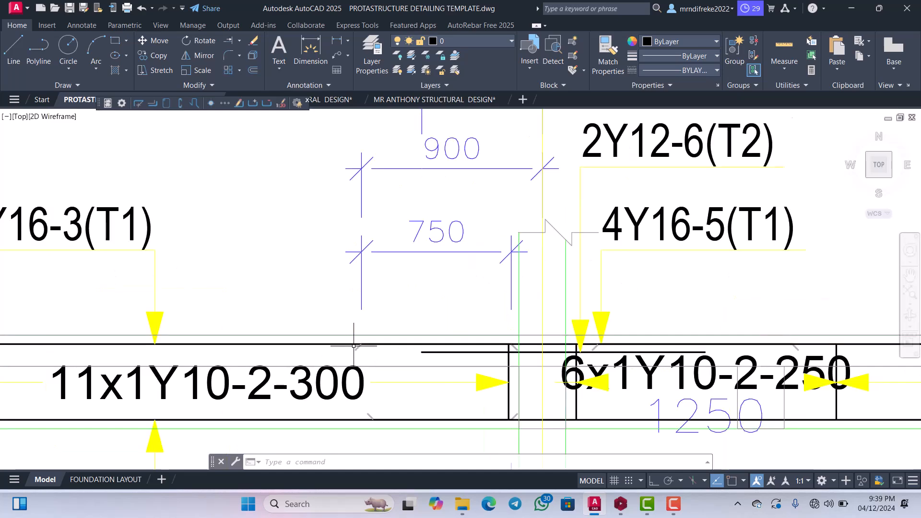
scroll(365, 347, up, 2)
scroll(364, 347, down, 3)
scroll(361, 350, up, 1)
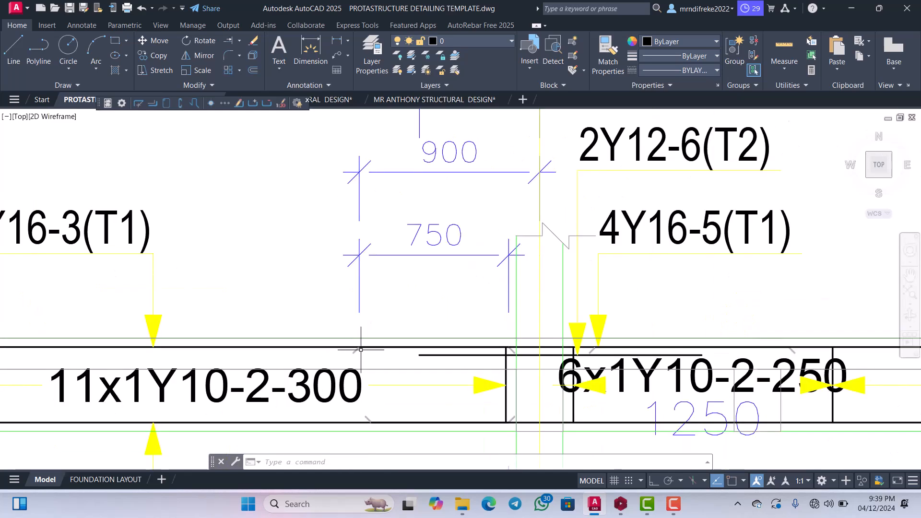
scroll(363, 355, down, 3)
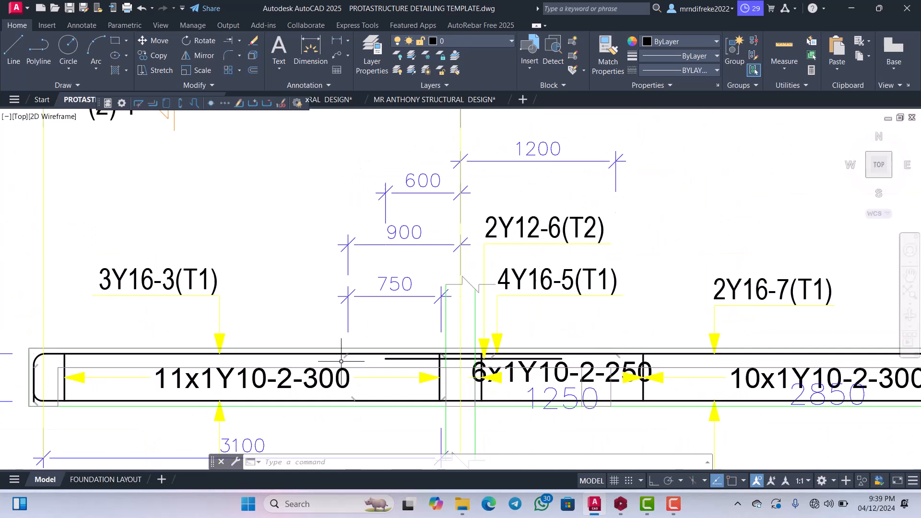
scroll(349, 360, up, 3)
scroll(358, 346, down, 3)
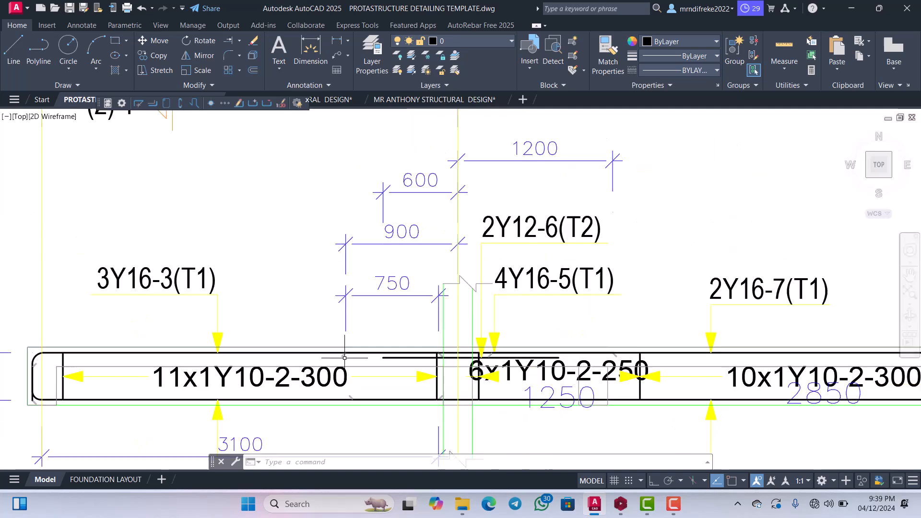
scroll(660, 358, up, 3)
scroll(592, 357, down, 5)
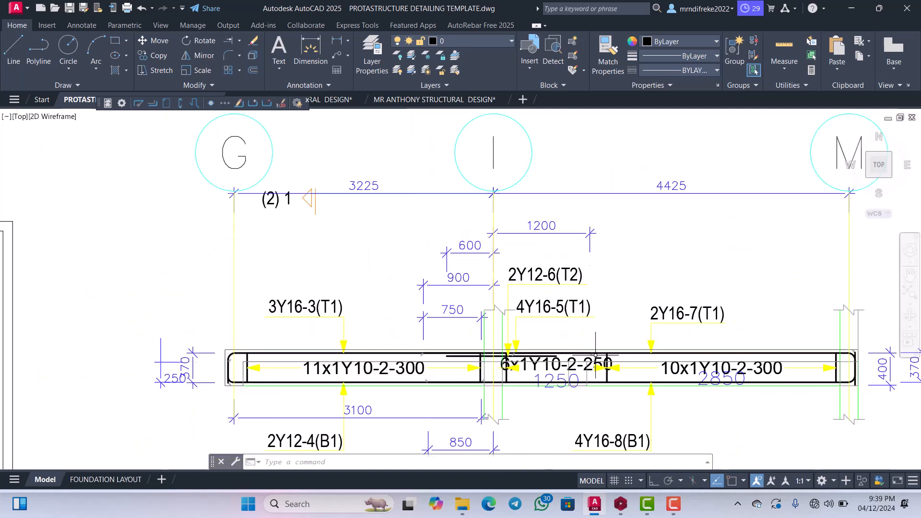
Trace the 4Y16-5(T1) top bar between its end marks on both sides of grid line I.
scroll(595, 355, up, 2)
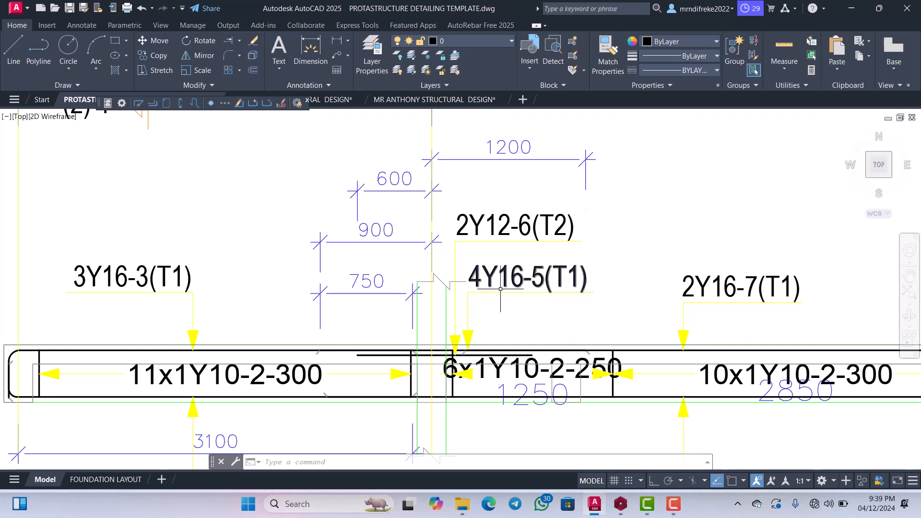
scroll(590, 354, up, 2)
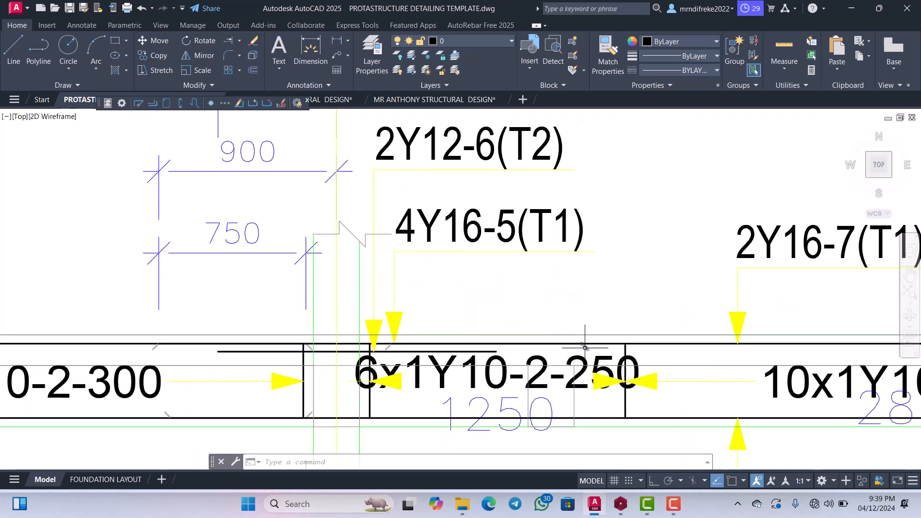
scroll(582, 349, down, 3)
scroll(349, 355, up, 3)
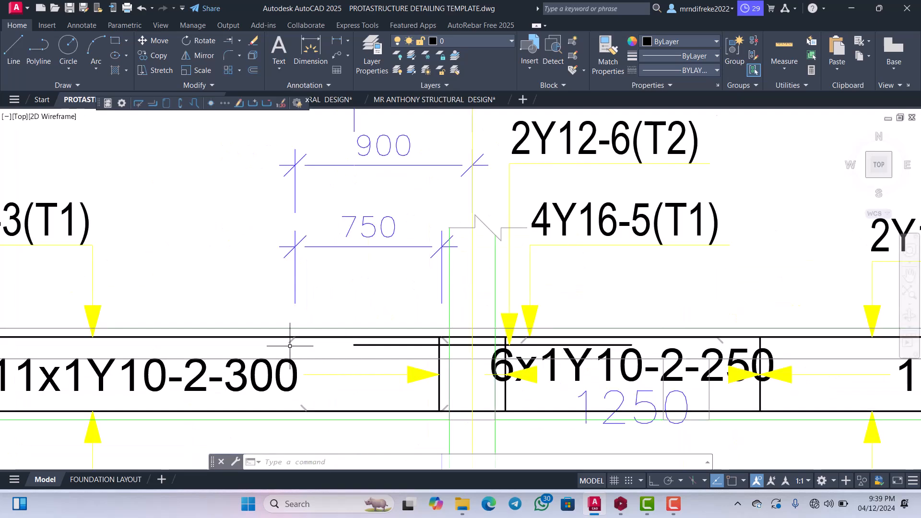
scroll(290, 345, down, 4)
scroll(193, 336, up, 2)
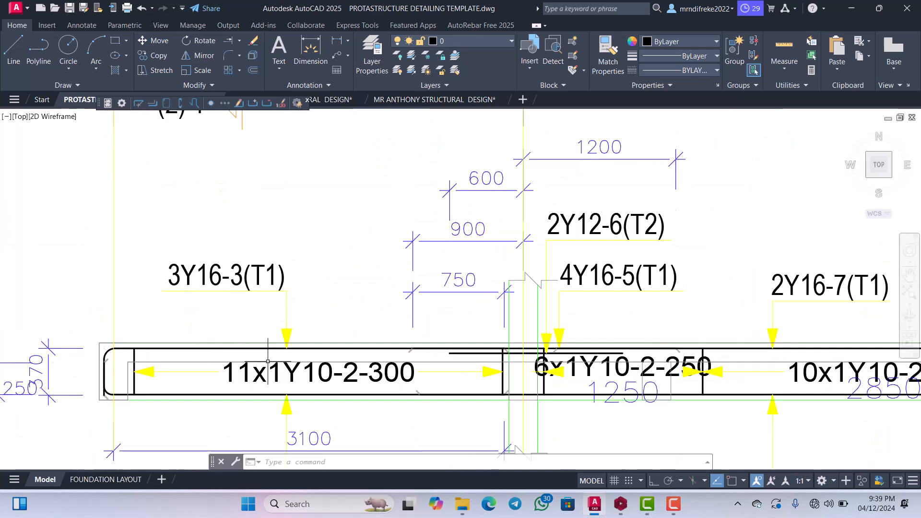
scroll(189, 314, down, 2)
scroll(598, 313, up, 2)
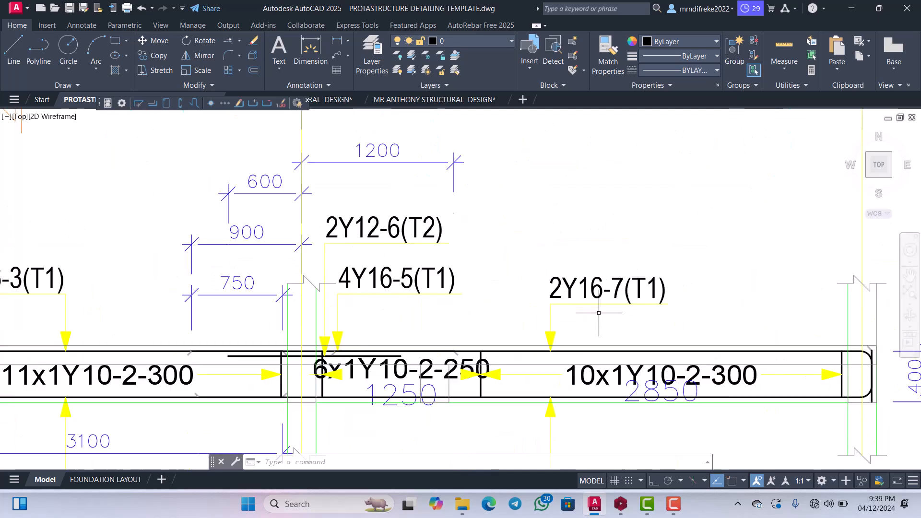
Trace the 2Y16-7(T1) top bar across span I–M back to its start at the grid line I support.
scroll(598, 313, up, 2)
scroll(596, 302, down, 3)
scroll(589, 305, up, 3)
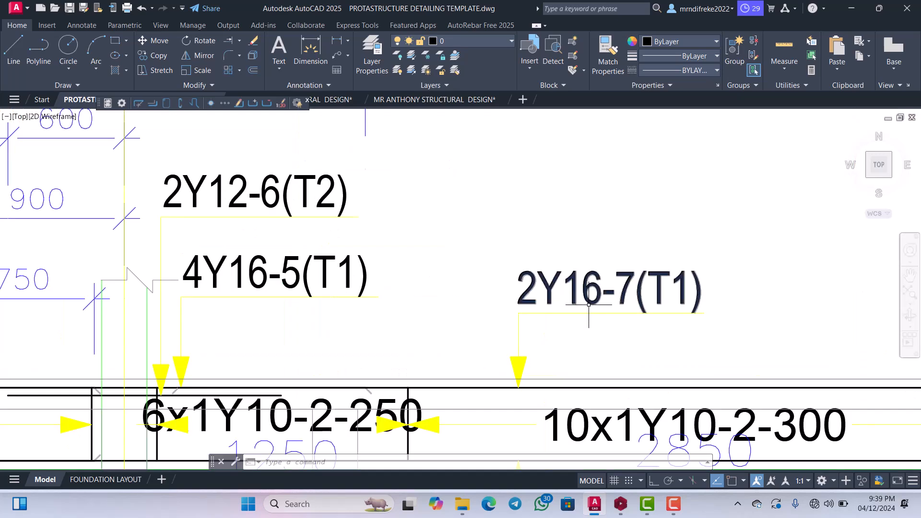
scroll(588, 304, down, 2)
scroll(583, 342, up, 2)
scroll(583, 338, down, 3)
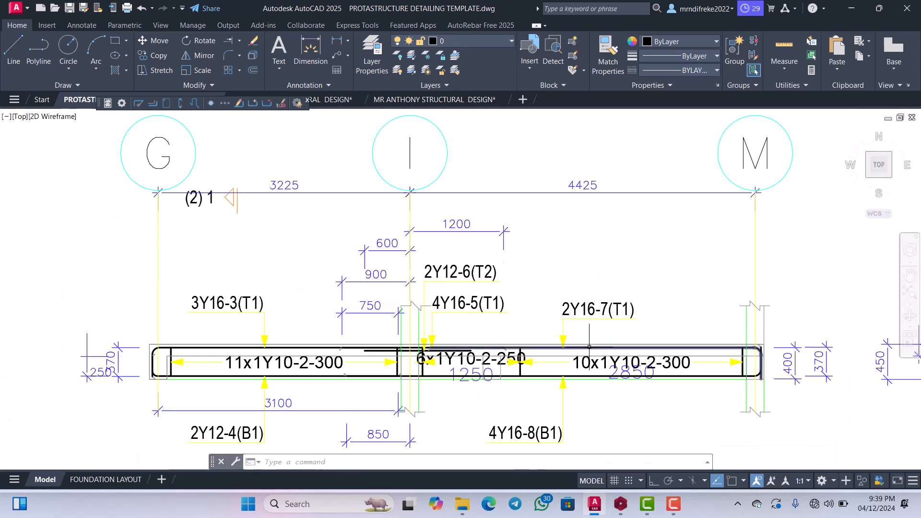
scroll(589, 345, up, 2)
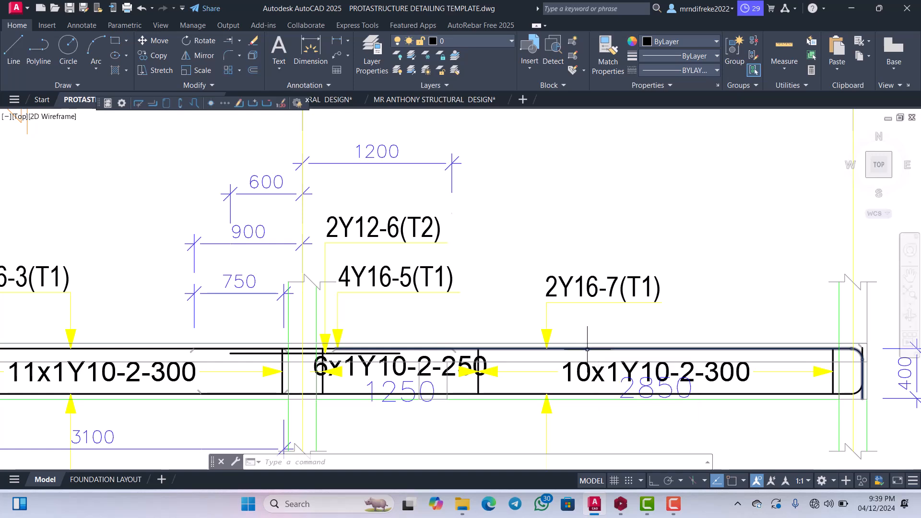
scroll(587, 349, up, 4)
scroll(594, 354, down, 2)
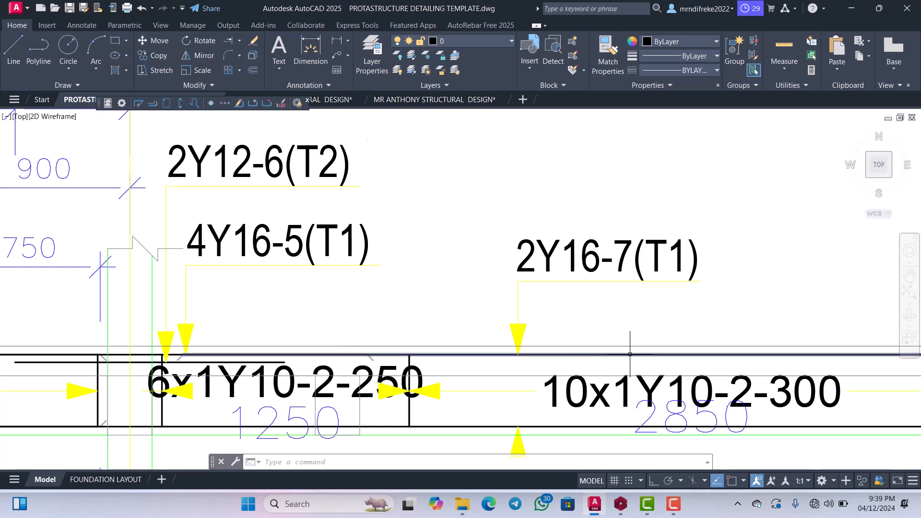
scroll(629, 354, down, 4)
scroll(528, 312, up, 4)
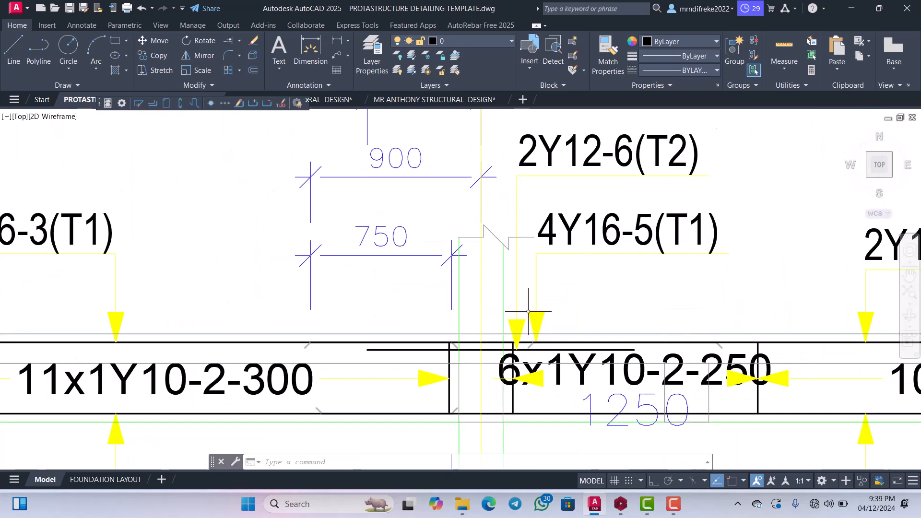
scroll(494, 332, down, 4)
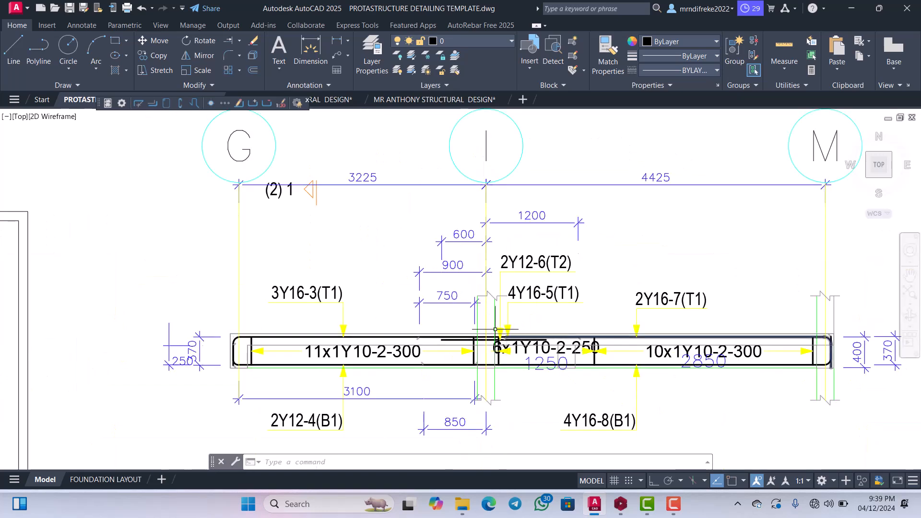
scroll(491, 330, up, 4)
scroll(491, 329, down, 2)
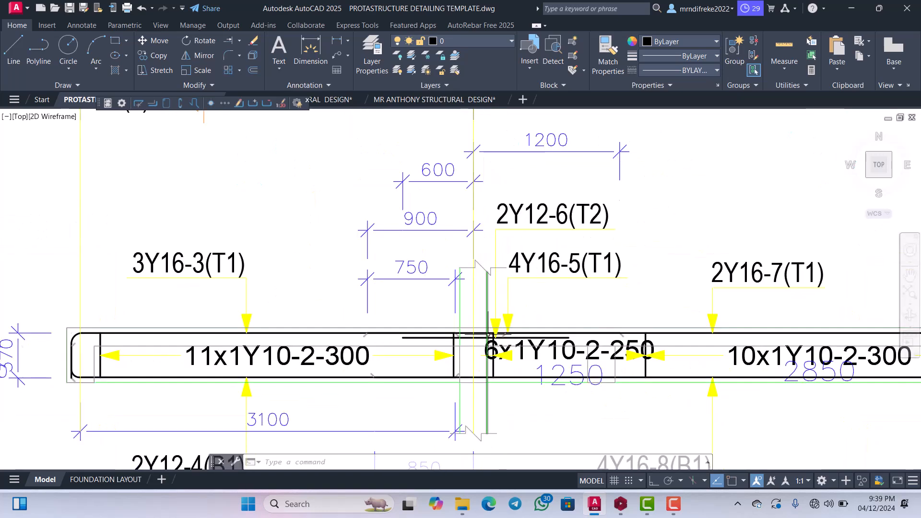
scroll(510, 361, down, 3)
scroll(549, 356, up, 5)
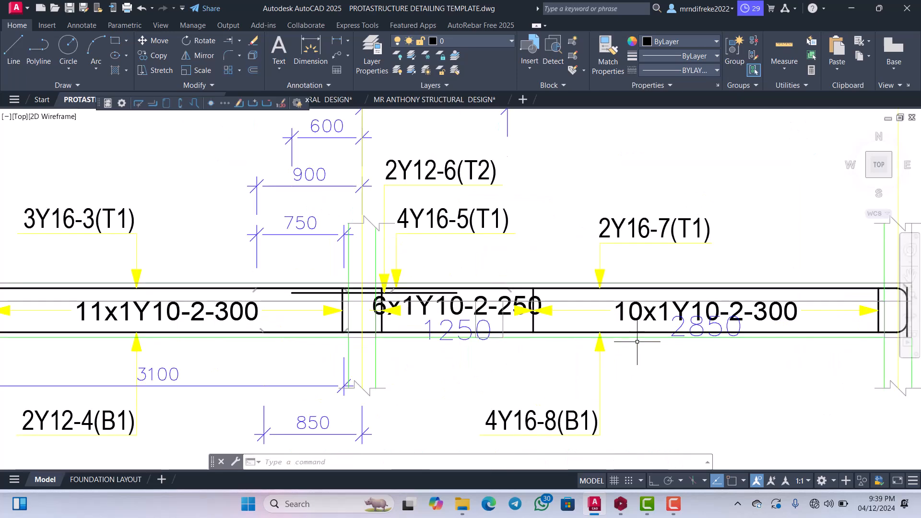
Compare the 4Y16-8(B1) and 2Y16-7(T1) labels and leaders in span I–M with the labels around grid line I.
scroll(616, 345, up, 2)
scroll(608, 311, down, 4)
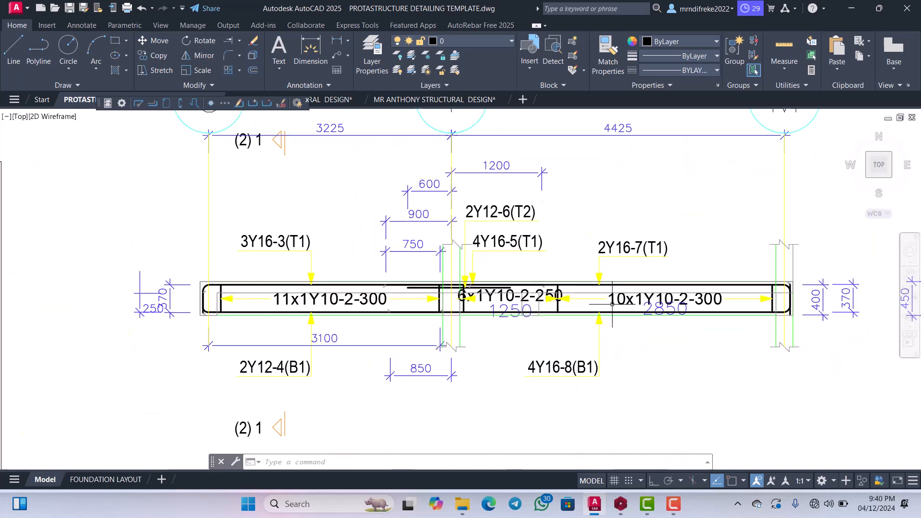
scroll(588, 340, up, 4)
scroll(589, 341, down, 4)
scroll(589, 340, up, 3)
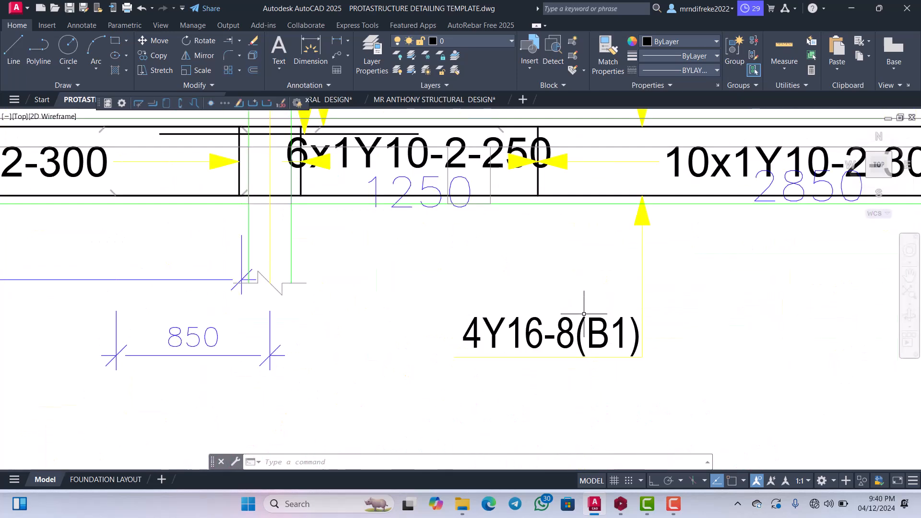
scroll(587, 331, down, 4)
scroll(470, 234, up, 2)
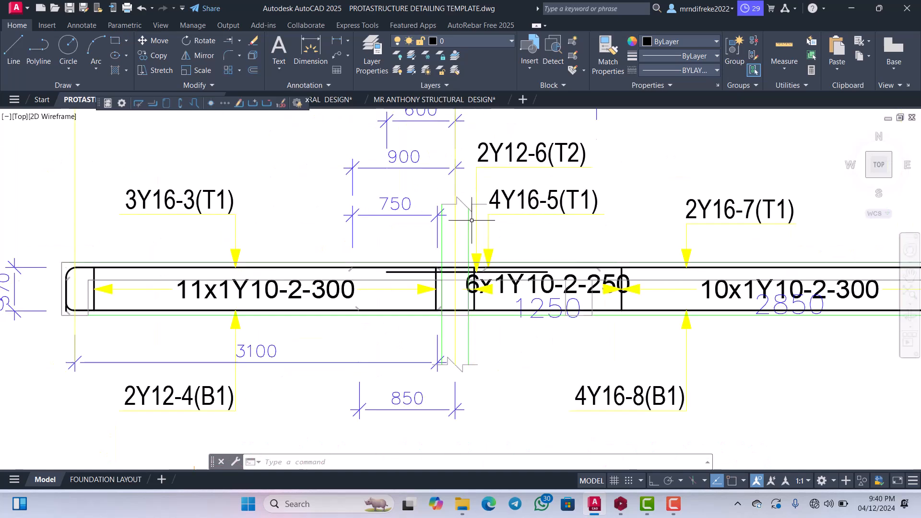
scroll(469, 245, down, 2)
scroll(705, 263, up, 2)
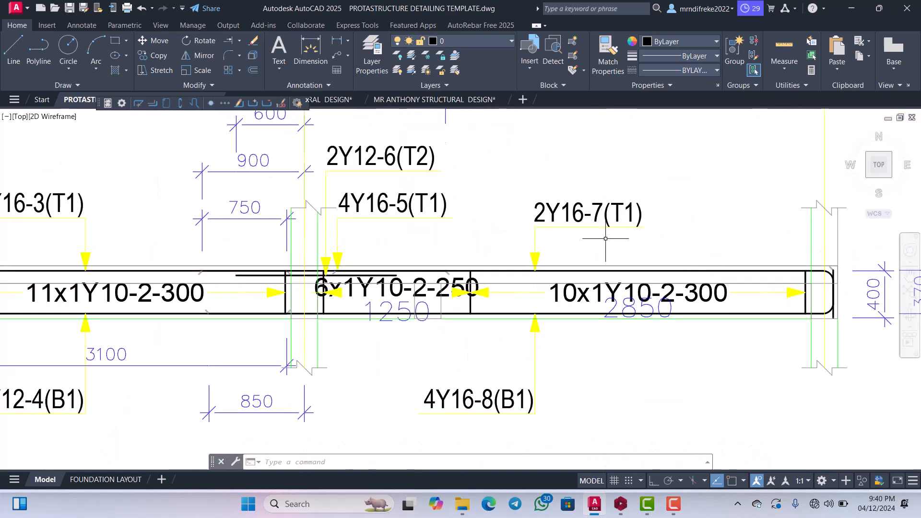
scroll(609, 270, down, 1)
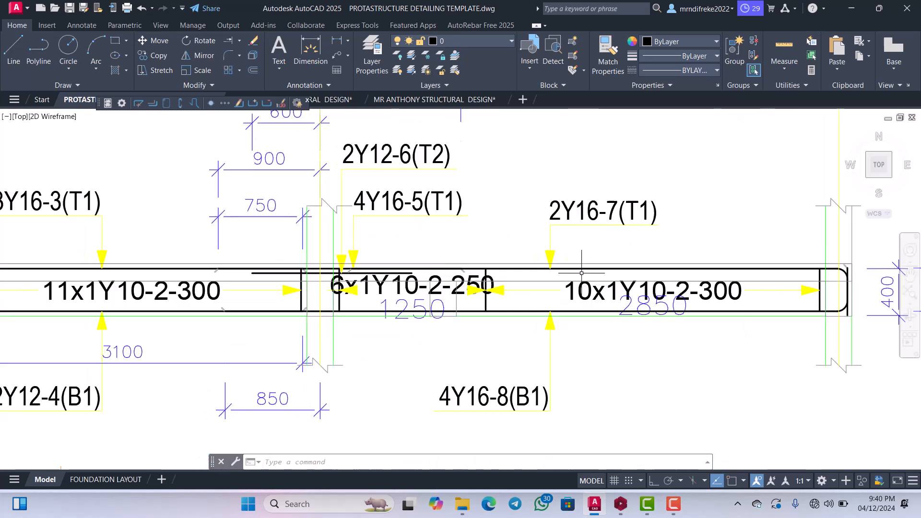
scroll(610, 271, up, 2)
scroll(607, 271, down, 3)
scroll(595, 270, up, 3)
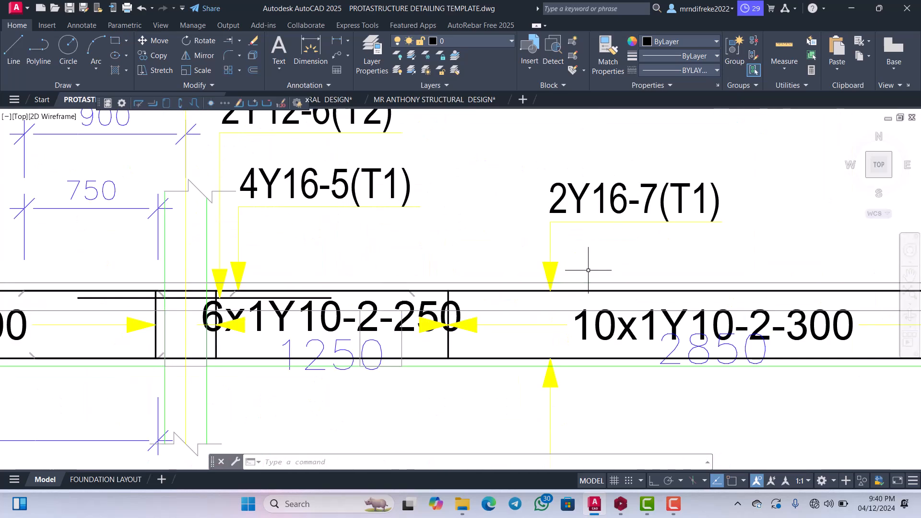
scroll(588, 271, down, 4)
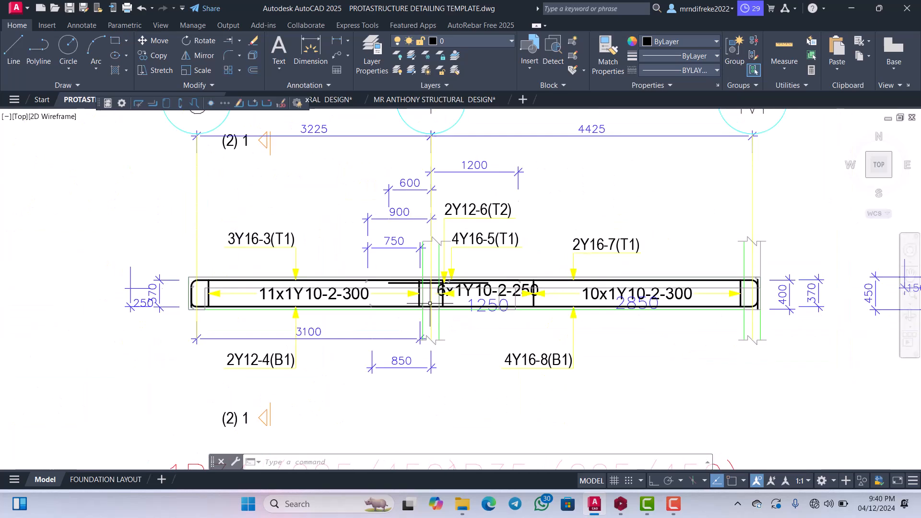
scroll(288, 270, up, 2)
scroll(637, 247, down, 4)
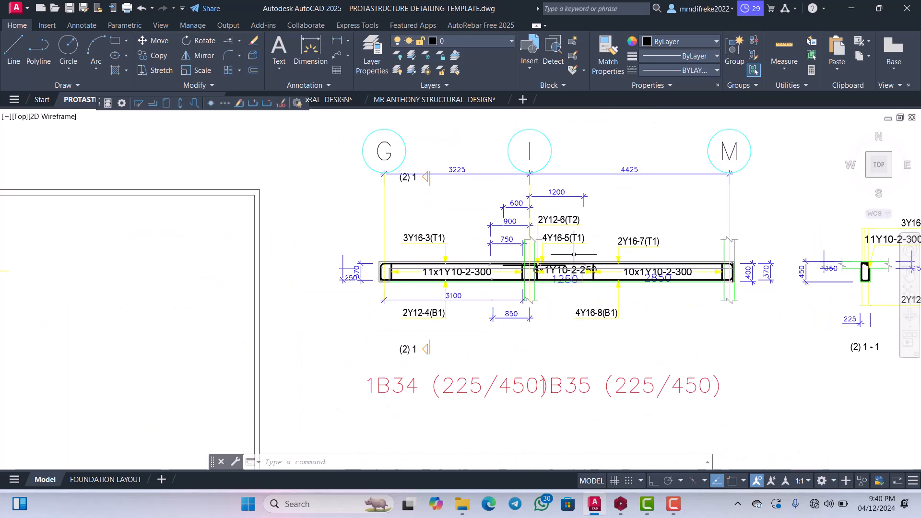
Explode the 4Y16-8(B1) leader and move its text and underline about 325 units straight up toward the beam.
scroll(625, 322, up, 4)
scroll(579, 309, up, 2)
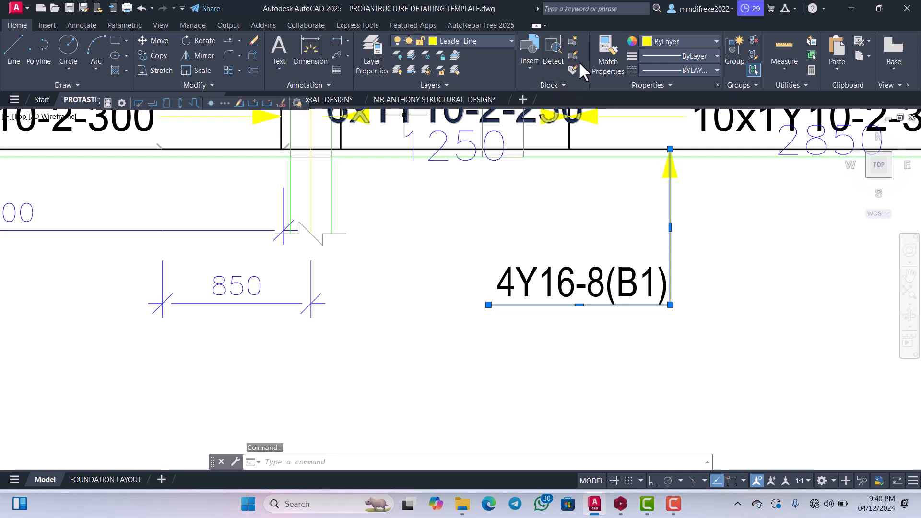
click(251, 54)
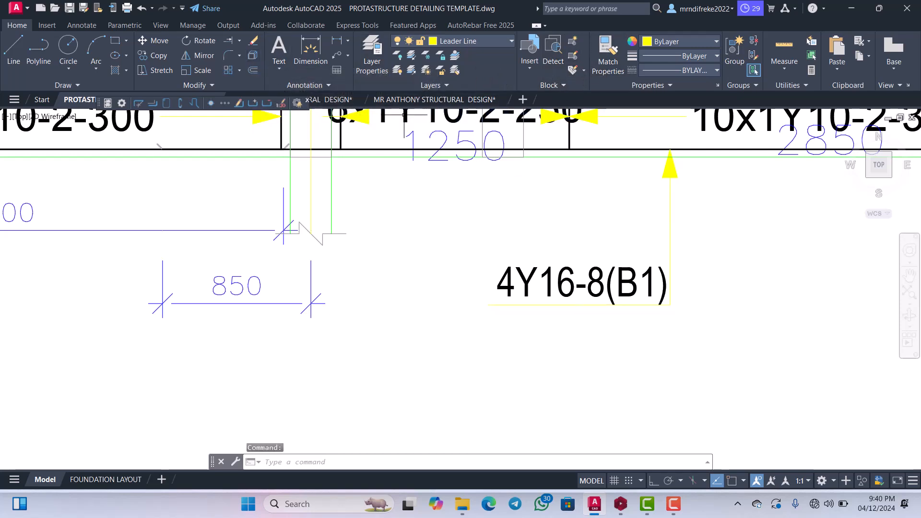
click(593, 310)
click(581, 261)
right_click(580, 261)
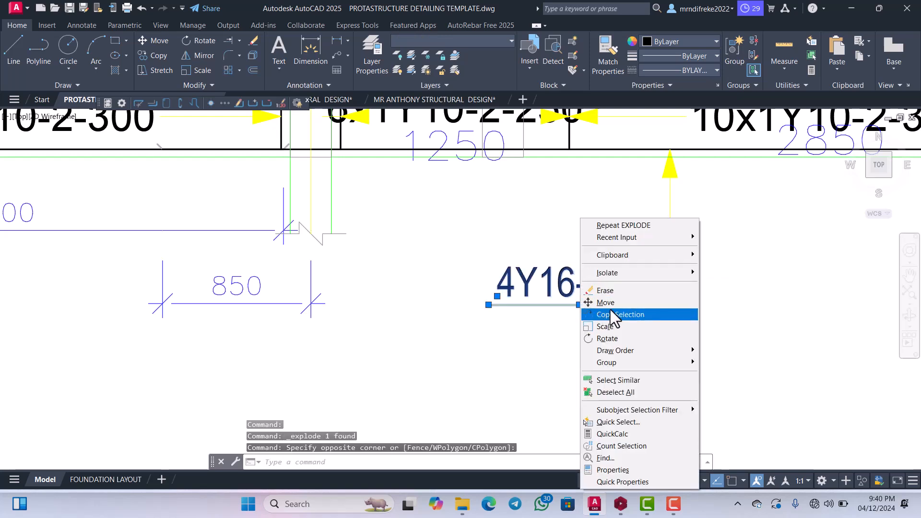
click(609, 307)
click(609, 305)
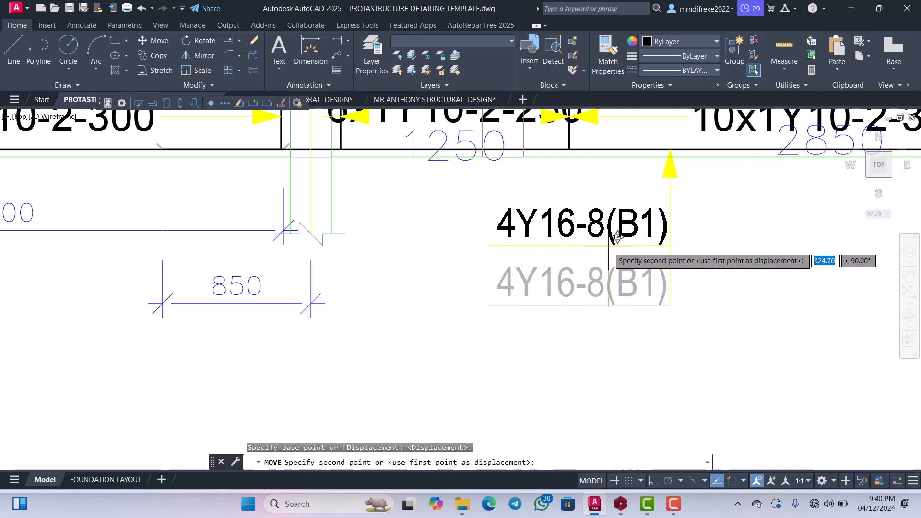
click(608, 246)
Trim the vertical leader segment hanging below the 4Y16-8(B1) underline.
scroll(679, 255, up, 4)
text(T)
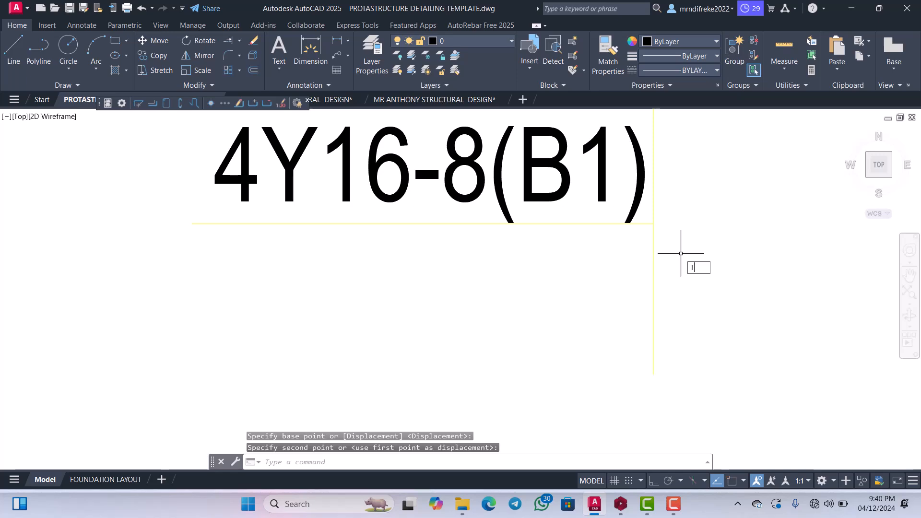
text(R)
key(Return)
click(676, 262)
click(627, 261)
scroll(674, 257, down, 4)
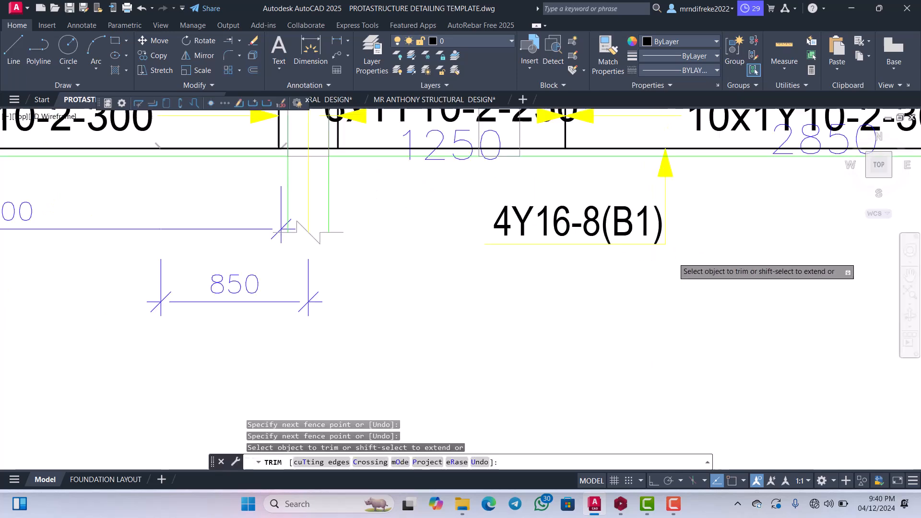
Erase the 3100 dimension below span G–I of the beam.
scroll(674, 259, down, 4)
scroll(479, 281, up, 4)
scroll(552, 276, down, 4)
scroll(515, 253, up, 4)
key(Escape)
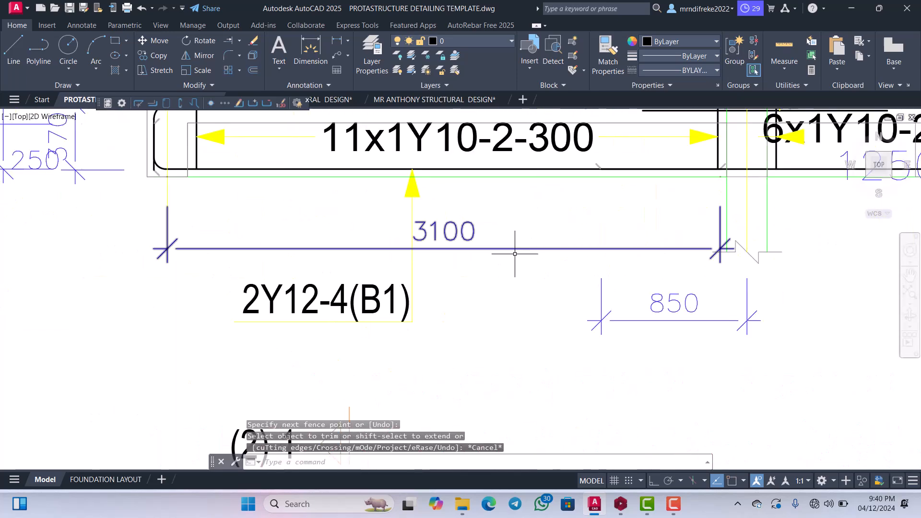
click(515, 253)
click(514, 243)
key(Delete)
scroll(470, 302, down, 4)
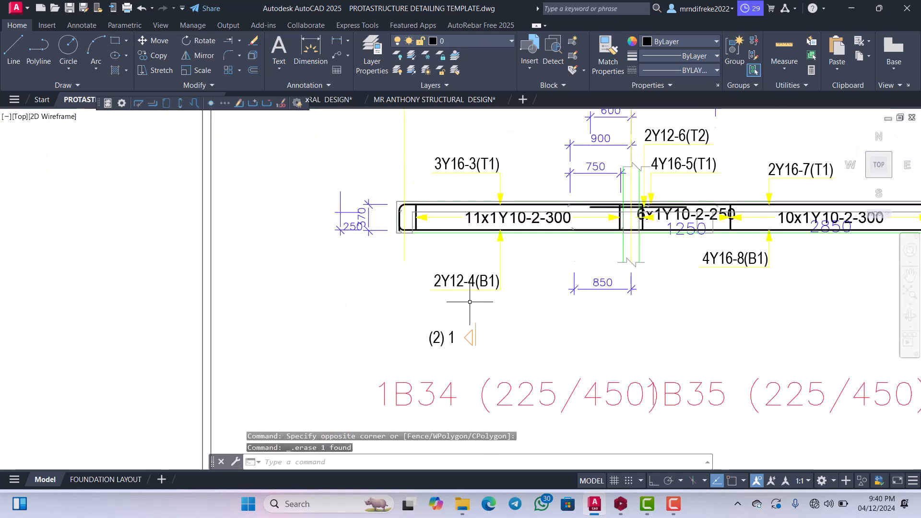
Explode the 2Y12-4(B1) leader and move its text and underline about 355 units up toward the beam.
scroll(474, 294, up, 4)
click(516, 275)
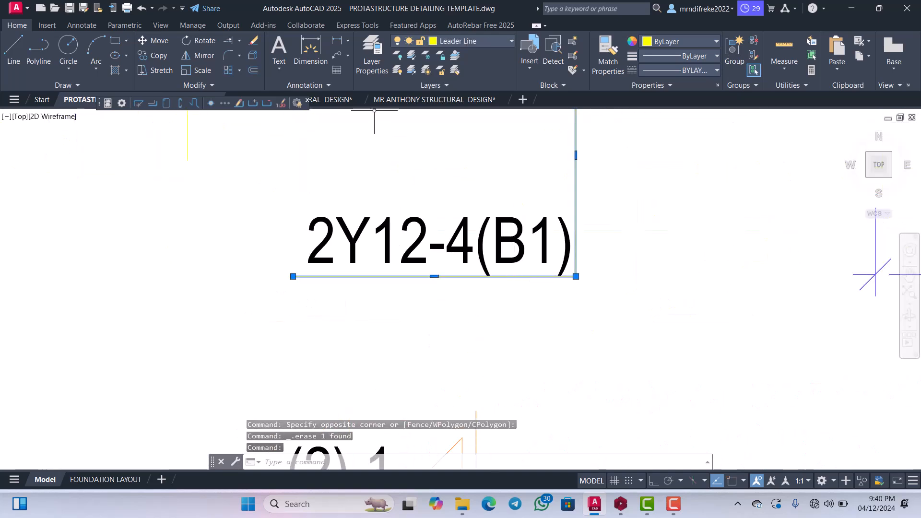
click(253, 56)
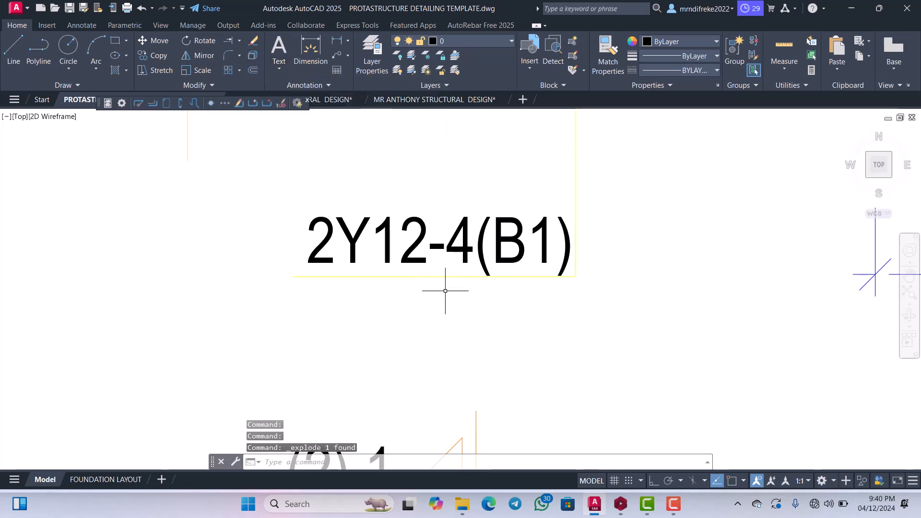
drag(445, 291, 411, 207)
right_click(409, 207)
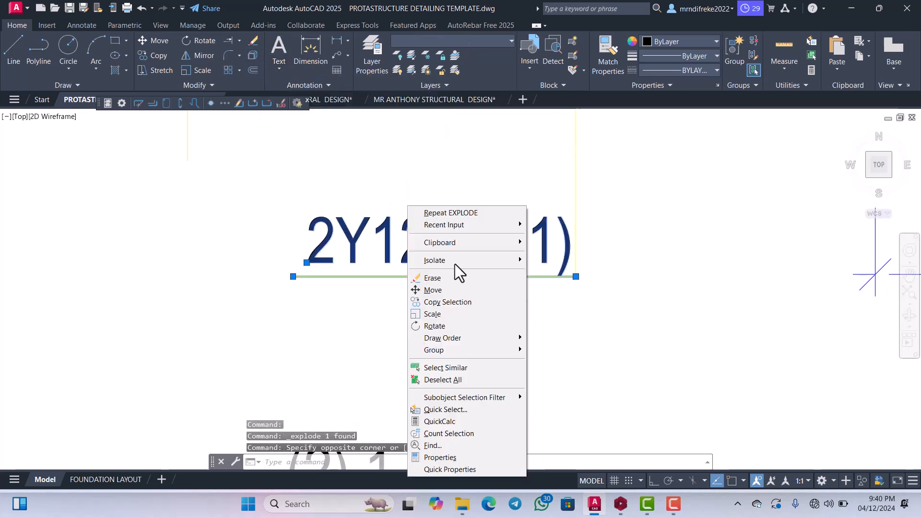
click(432, 290)
click(432, 291)
scroll(432, 291, down, 3)
scroll(434, 240, up, 2)
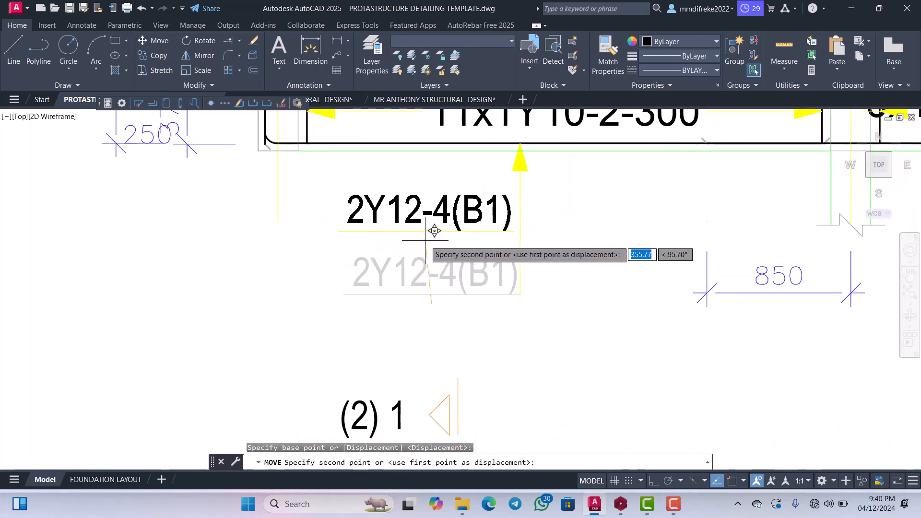
click(431, 230)
Extend the 2Y12-4(B1) underline to meet its vertical leader line.
scroll(514, 245, up, 5)
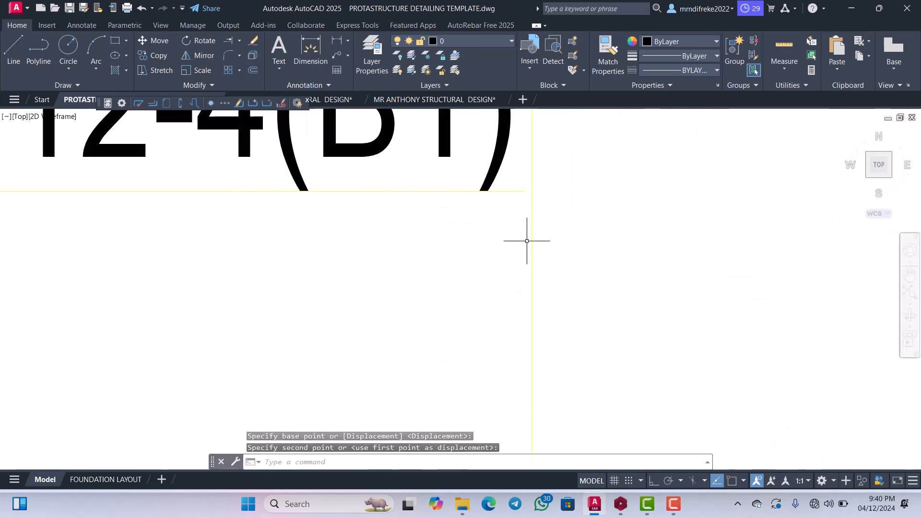
click(517, 252)
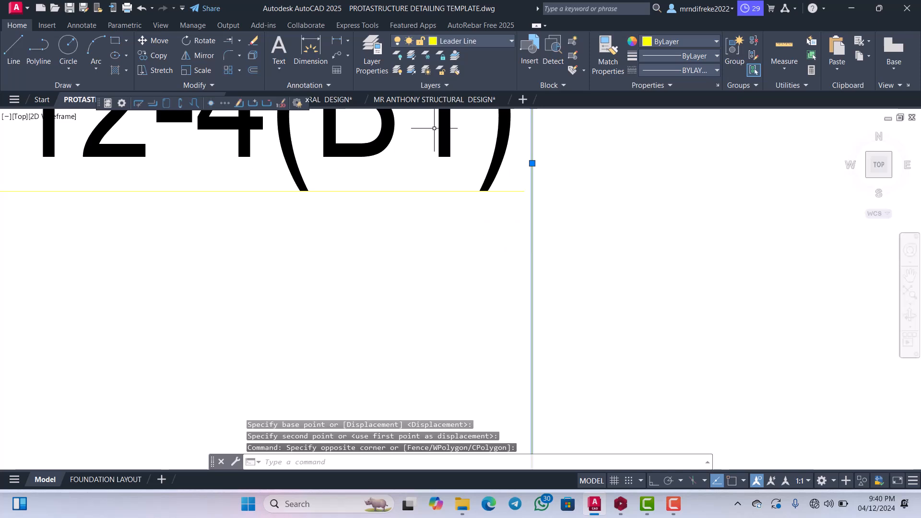
click(229, 39)
mouse_move(485, 257)
mouse_down()
mouse_move(470, 187)
mouse_move(497, 203)
mouse_up()
scroll(503, 223, down, 4)
key(Escape)
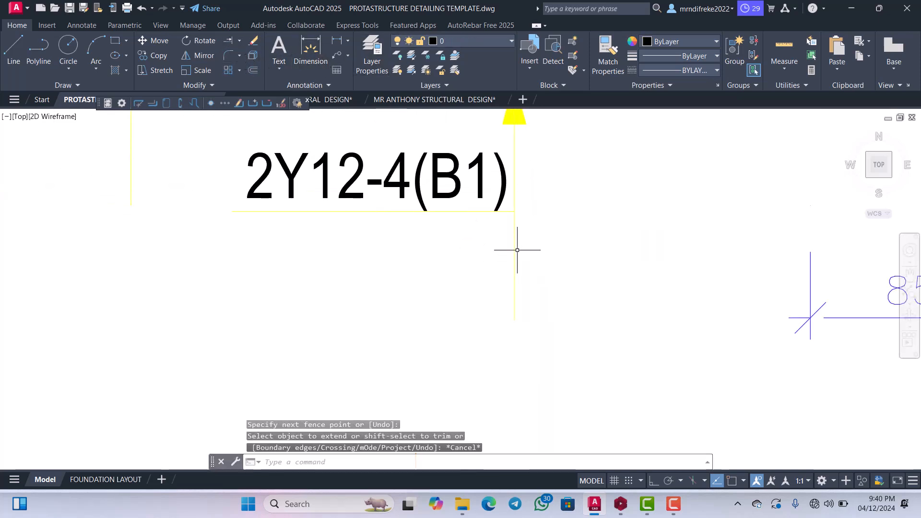
Trim the vertical leader segment hanging below the 2Y12-4(B1) underline.
key(Return)
click(539, 250)
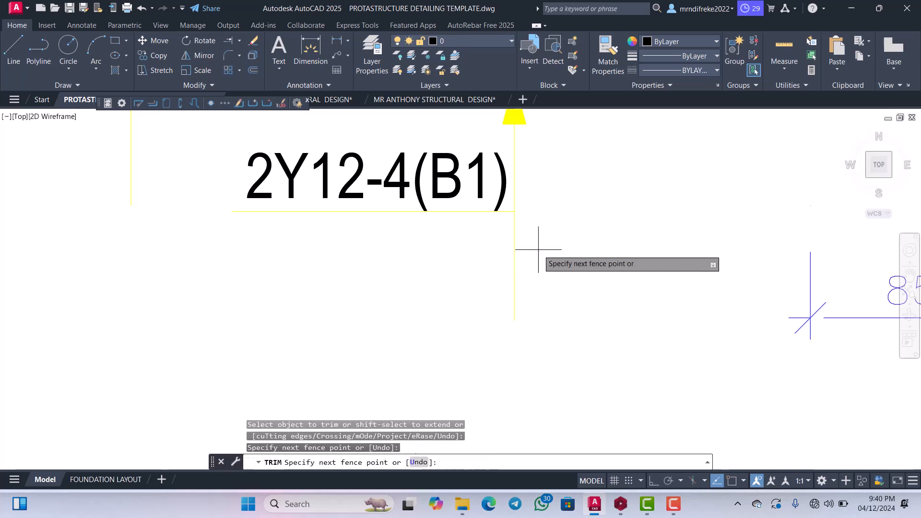
click(498, 250)
scroll(499, 252, down, 8)
key(Escape)
scroll(500, 259, up, 5)
scroll(490, 262, down, 2)
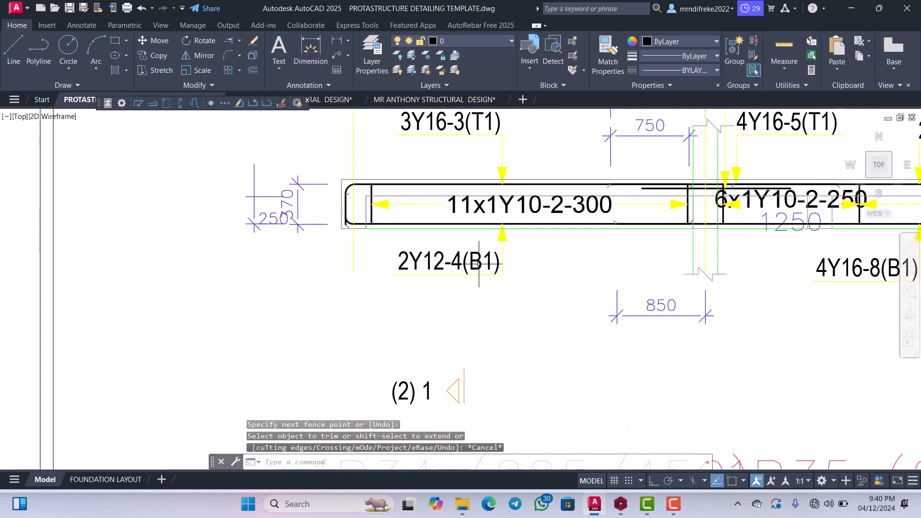
Erase the 1250 dimension text overlapping the 6x1Y10-2-250 stirrup label.
scroll(471, 267, up, 4)
scroll(452, 280, down, 4)
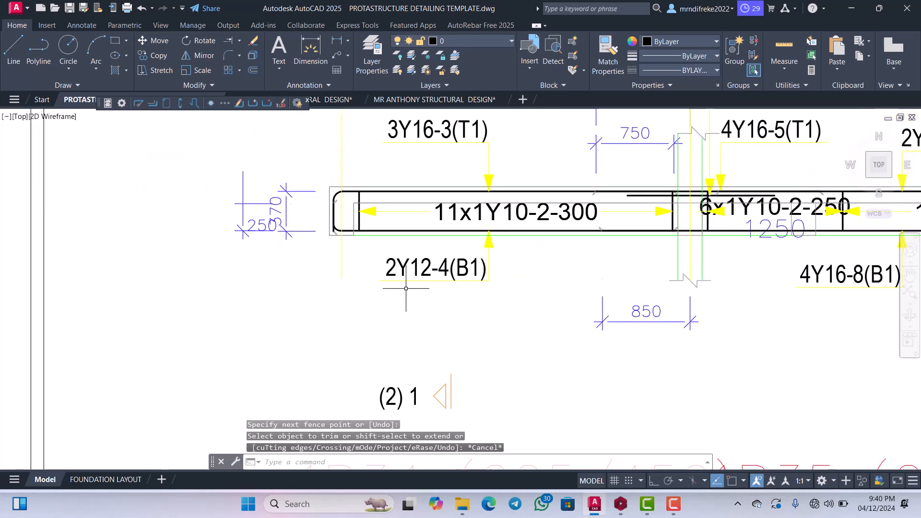
scroll(414, 291, down, 4)
scroll(577, 289, up, 5)
scroll(580, 290, down, 3)
scroll(579, 289, up, 4)
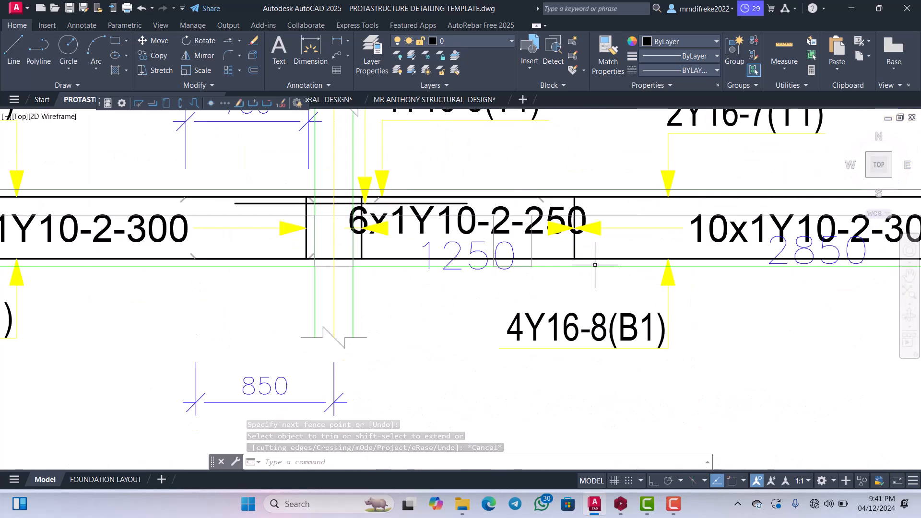
scroll(576, 287, down, 4)
scroll(538, 266, up, 6)
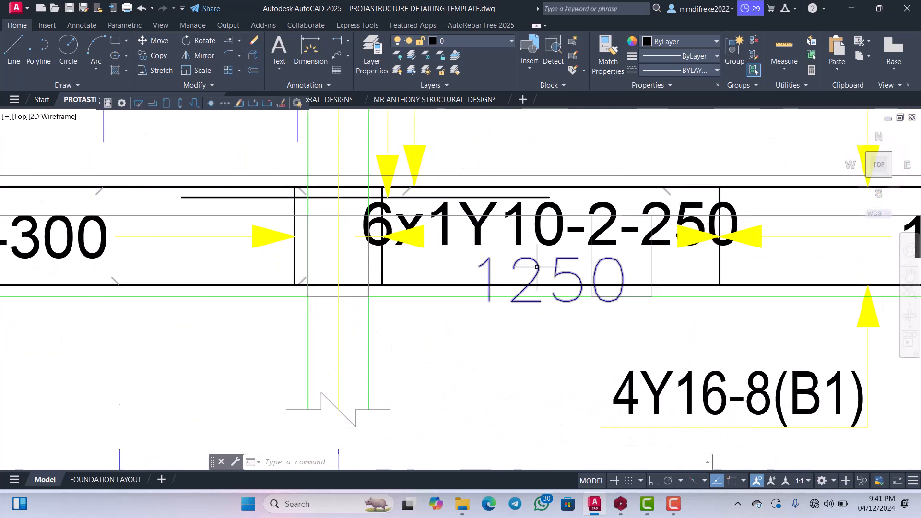
key(Delete)
scroll(525, 265, down, 5)
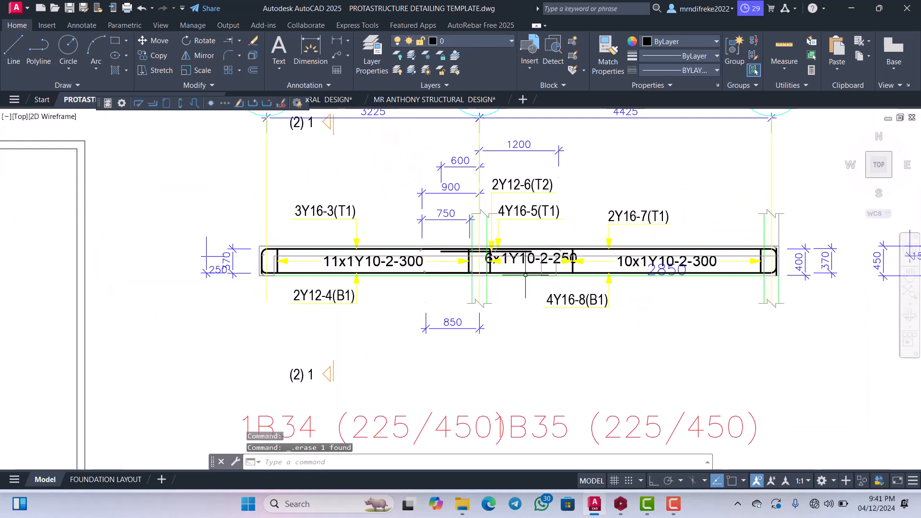
Erase the 2850 dimension text overlapping the 10x1Y10-2-300 stirrup label.
scroll(553, 261, up, 5)
scroll(474, 277, up, 2)
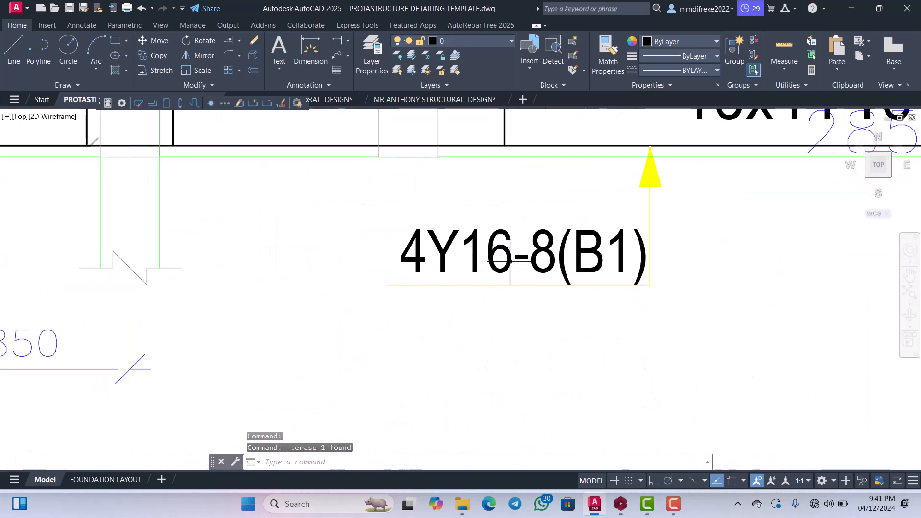
scroll(518, 268, down, 4)
scroll(558, 260, up, 2)
scroll(643, 249, up, 4)
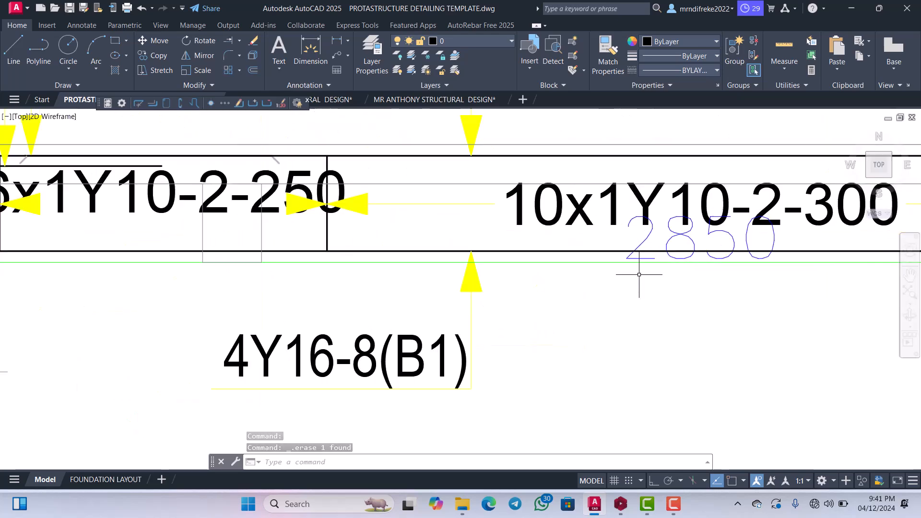
click(643, 219)
key(Delete)
scroll(614, 232, down, 5)
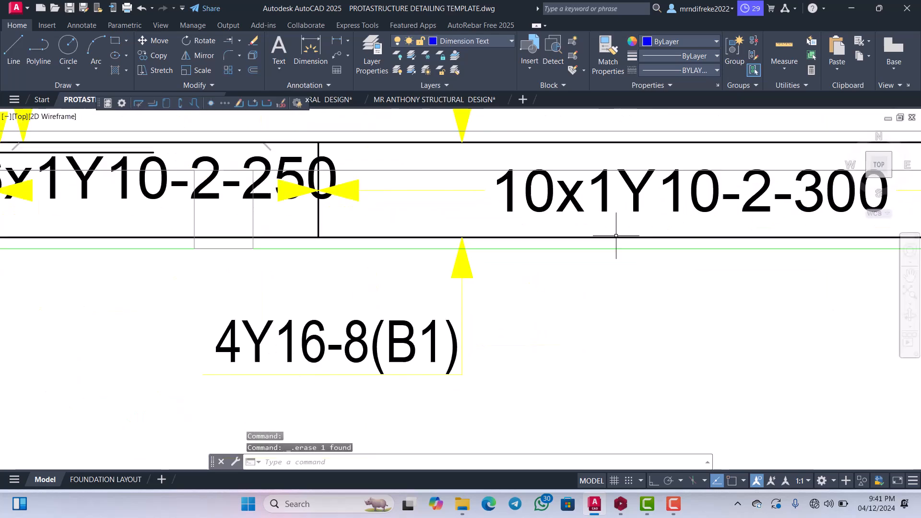
Erase the overlapping 250 and 370 dimensions beside the beam end at grid line G.
scroll(281, 267, up, 3)
scroll(501, 240, down, 2)
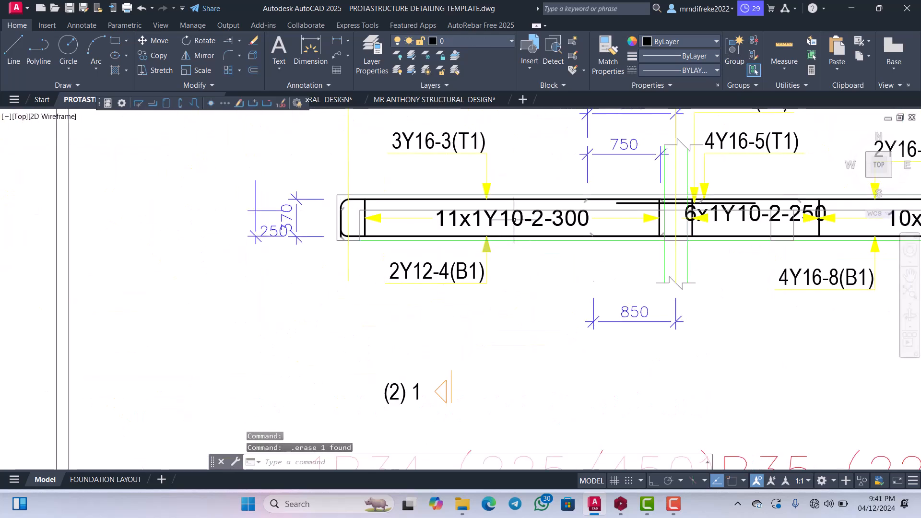
scroll(490, 222, down, 2)
scroll(371, 227, up, 4)
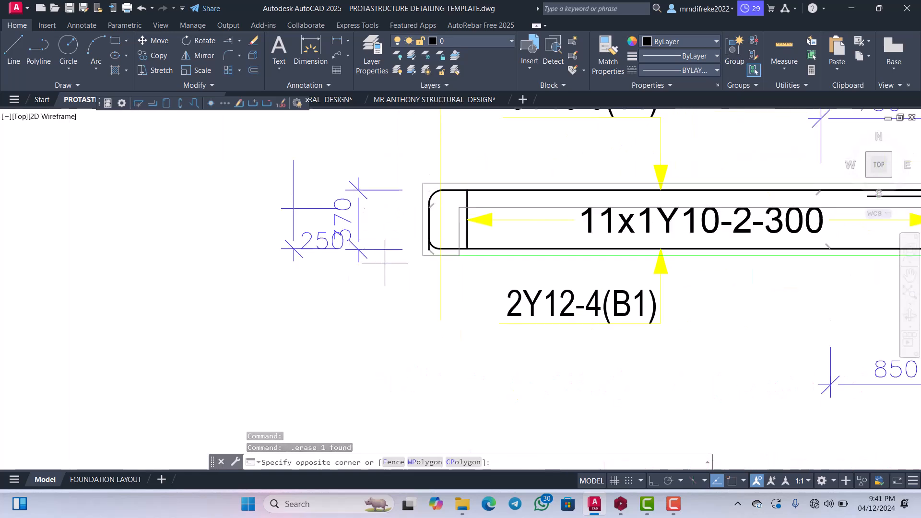
click(261, 175)
key(Delete)
scroll(528, 292, down, 3)
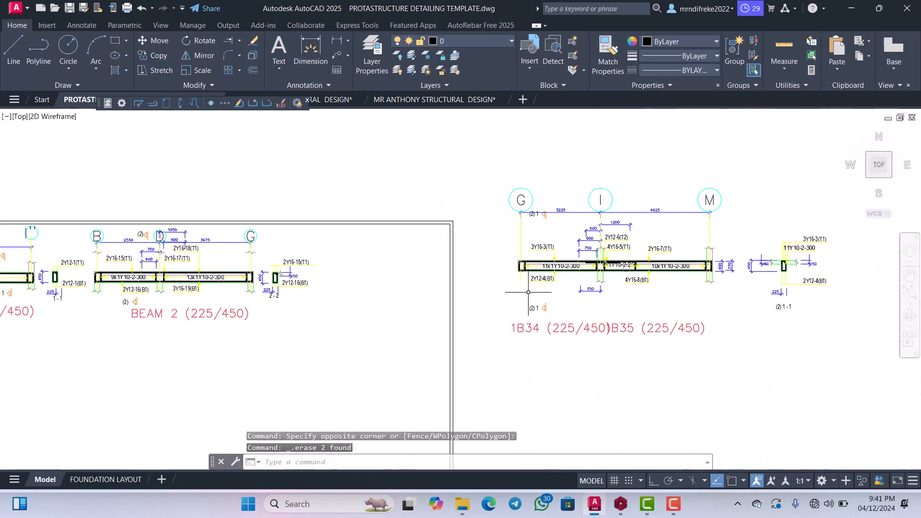
Erase the 850 dimension below the support at grid line I.
scroll(590, 293, up, 5)
click(602, 292)
click(578, 285)
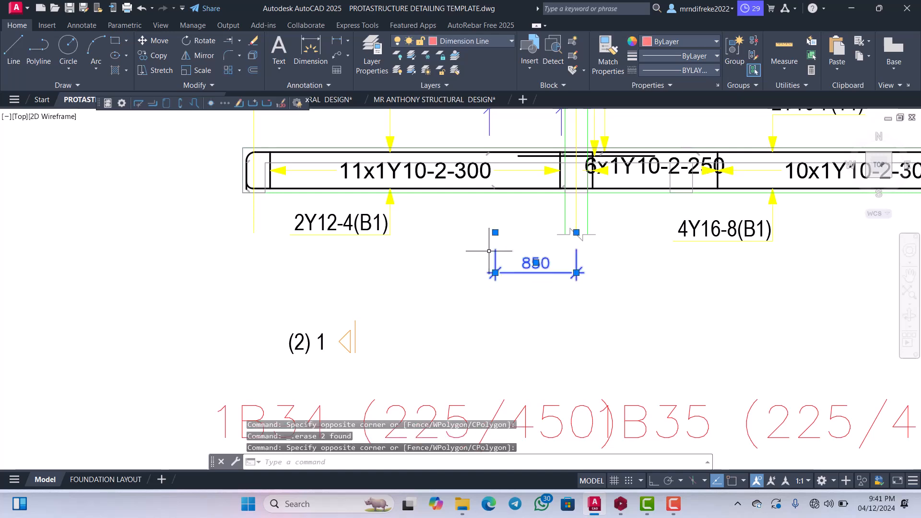
key(Delete)
scroll(489, 251, down, 5)
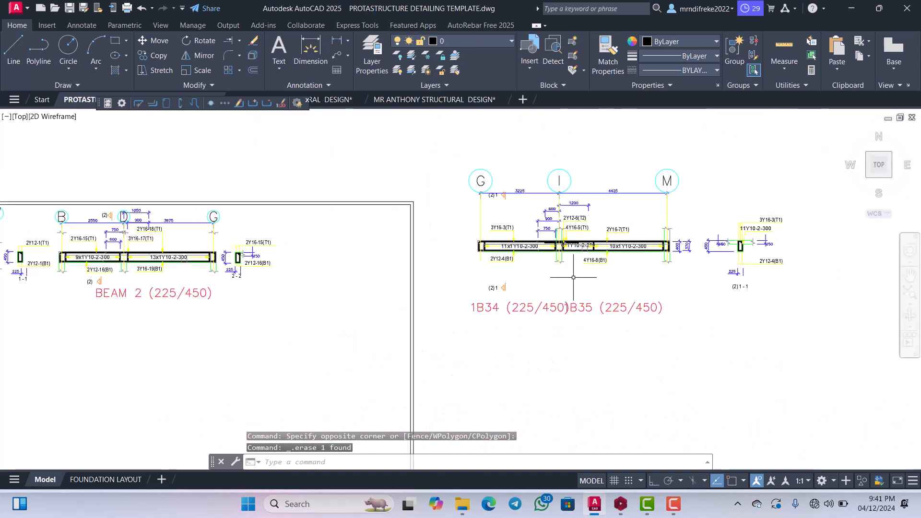
Erase the 1B35 (225/450) beam title that overlaps the 1B34 title.
scroll(492, 303, up, 3)
scroll(491, 303, up, 2)
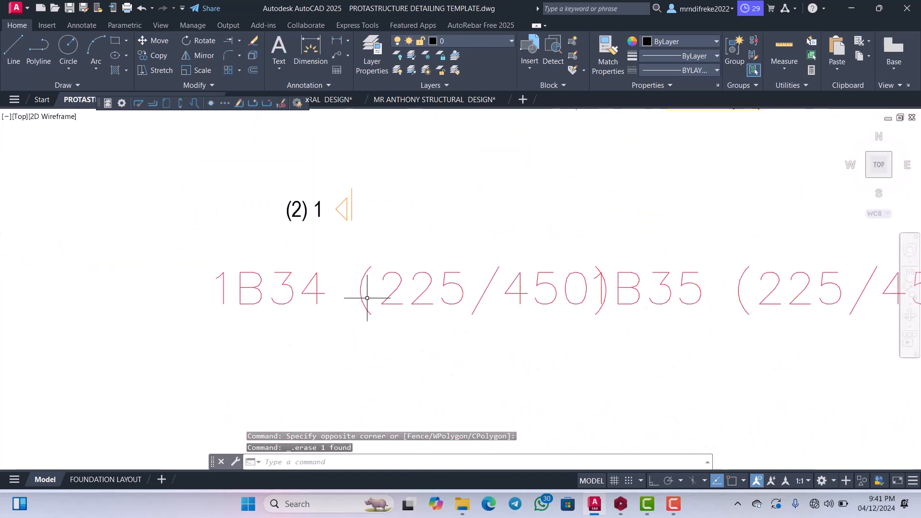
click(632, 279)
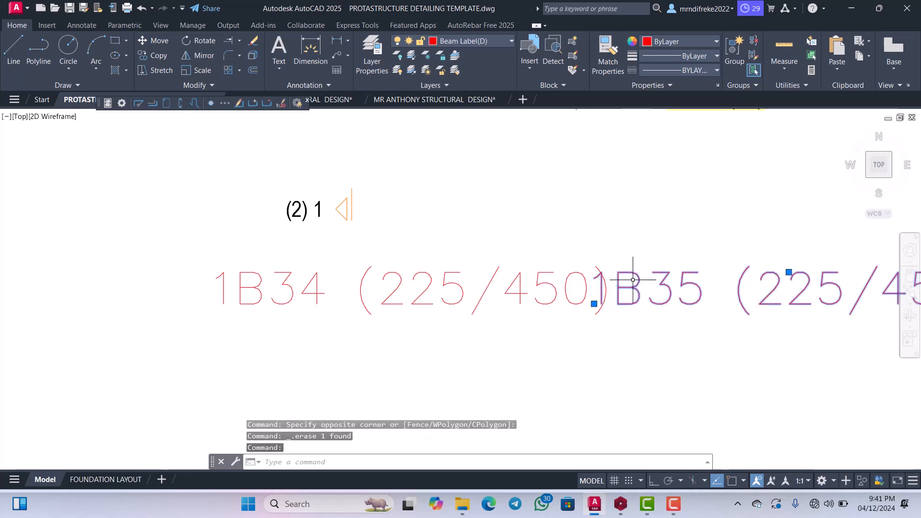
key(Delete)
scroll(630, 277, down, 2)
Move the 1B34 (225/450) title up and right so it sits centrally beneath the beam.
click(626, 311)
click(599, 265)
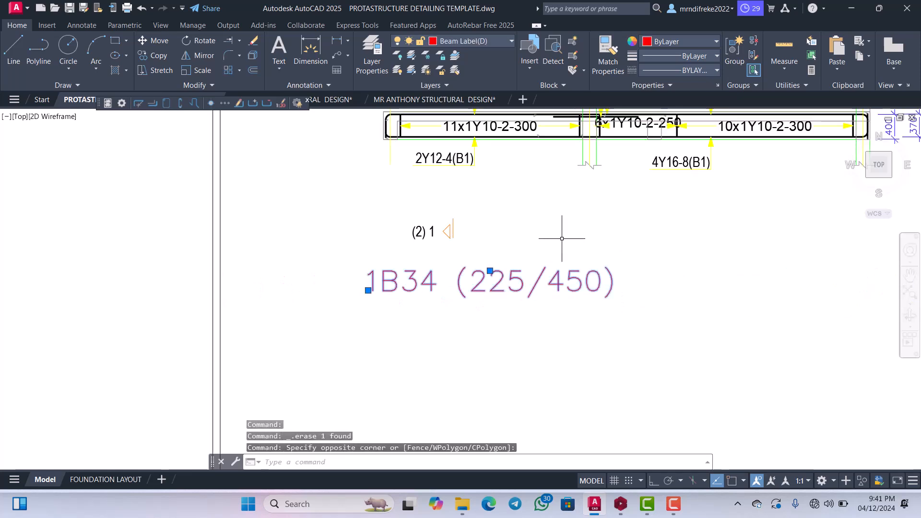
right_click(561, 238)
click(585, 284)
click(547, 310)
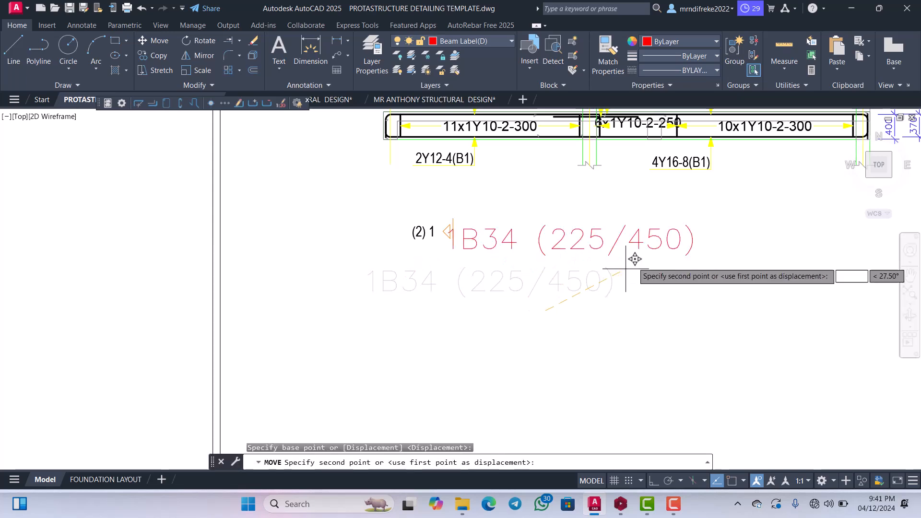
click(686, 224)
scroll(685, 224, down, 6)
scroll(643, 274, up, 6)
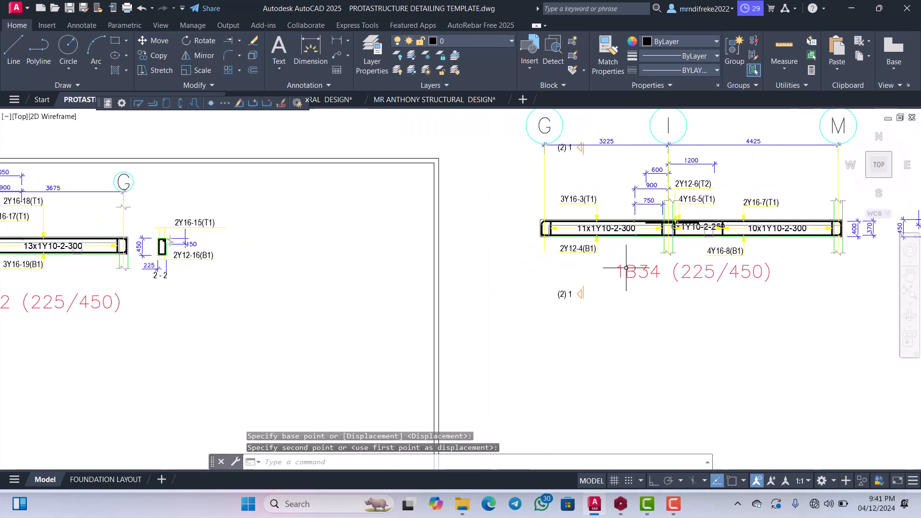
Change the 1B34 (225/450) title to BEAM3 (225/450).
click(636, 270)
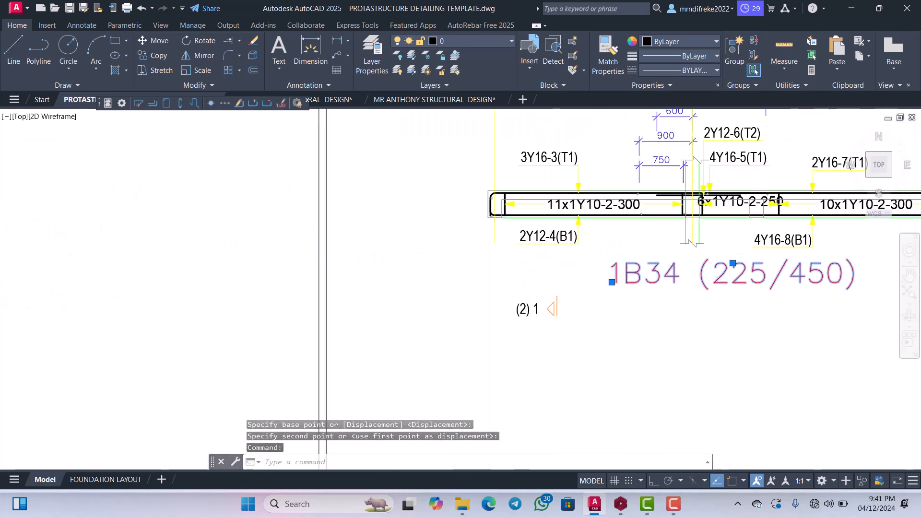
double_click(638, 283)
scroll(638, 276, up, 3)
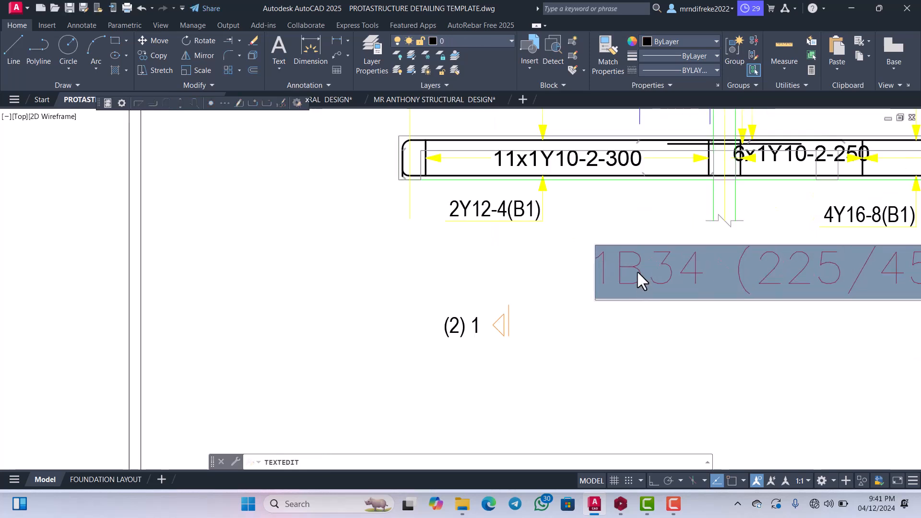
drag(648, 270, 602, 274)
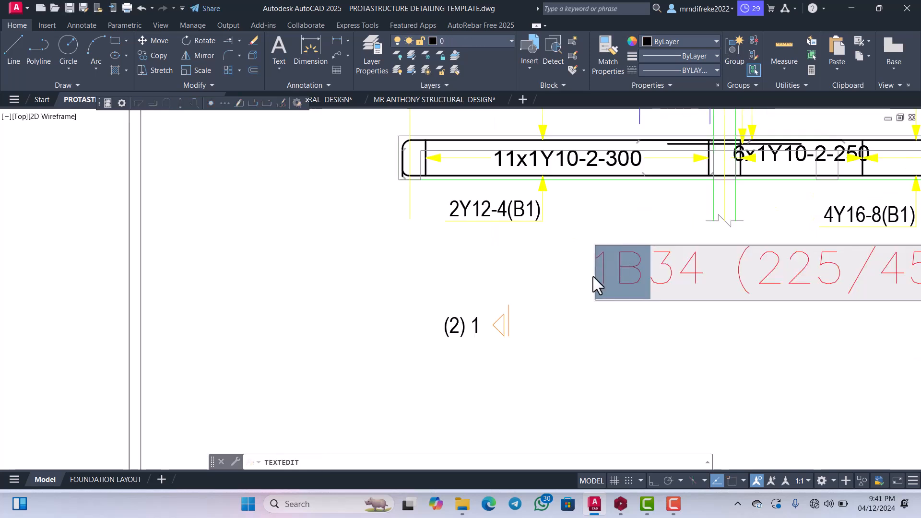
text(BEAM)
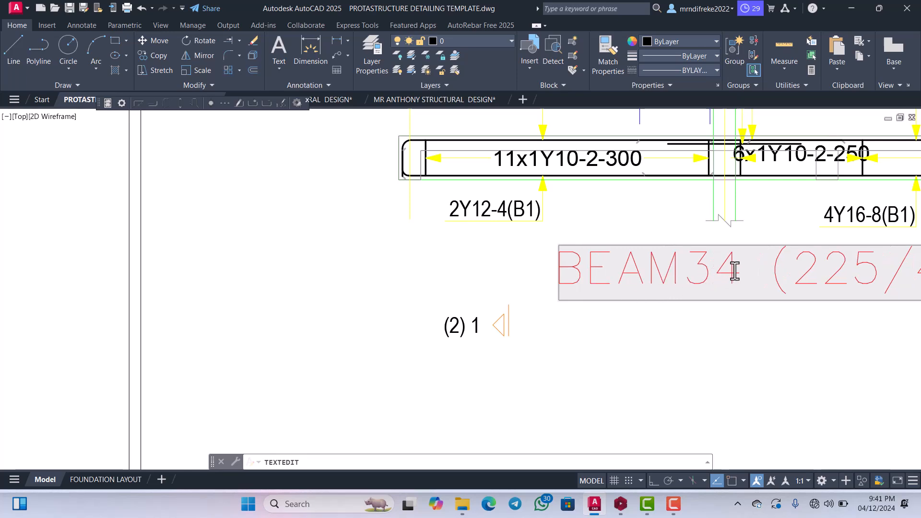
key(BackSpace)
scroll(734, 271, down, 8)
key(Return)
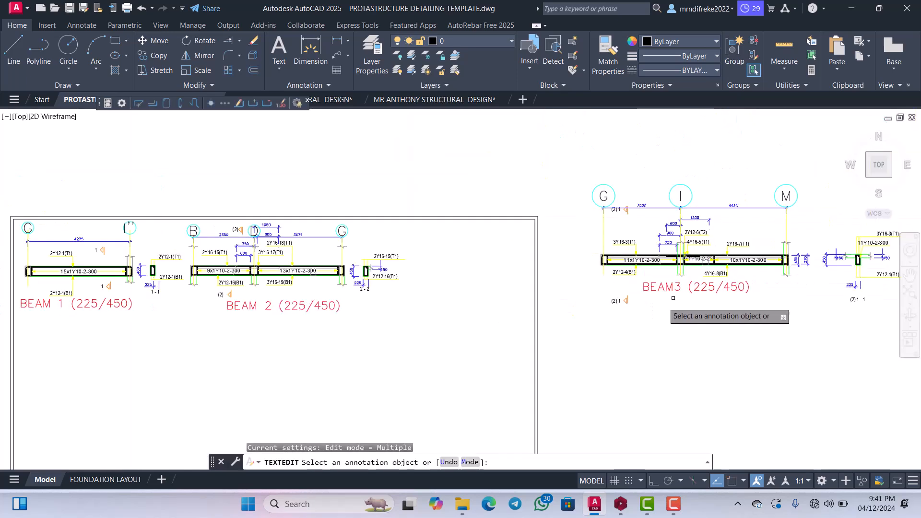
scroll(649, 290, up, 10)
key(Escape)
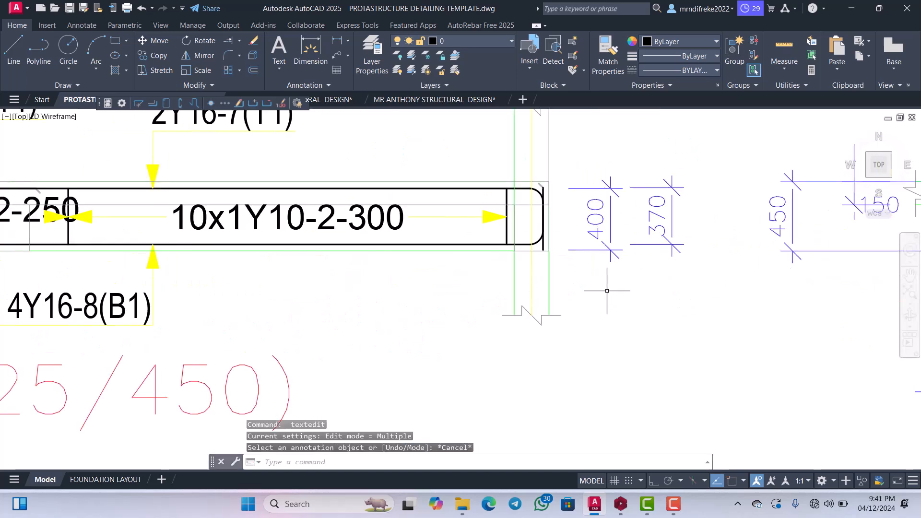
Erase the 400 and 370 height dimensions beside the beam end at grid line M.
click(638, 313)
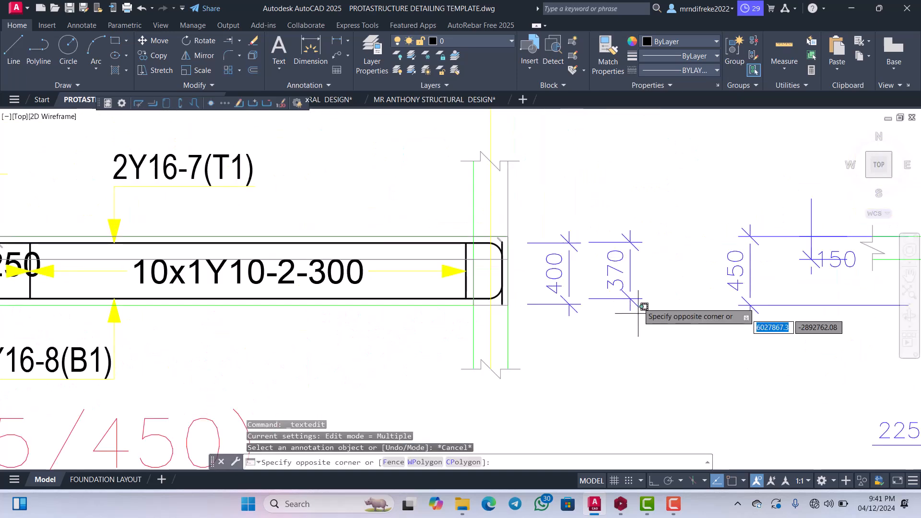
click(555, 205)
key(Delete)
scroll(600, 268, down, 6)
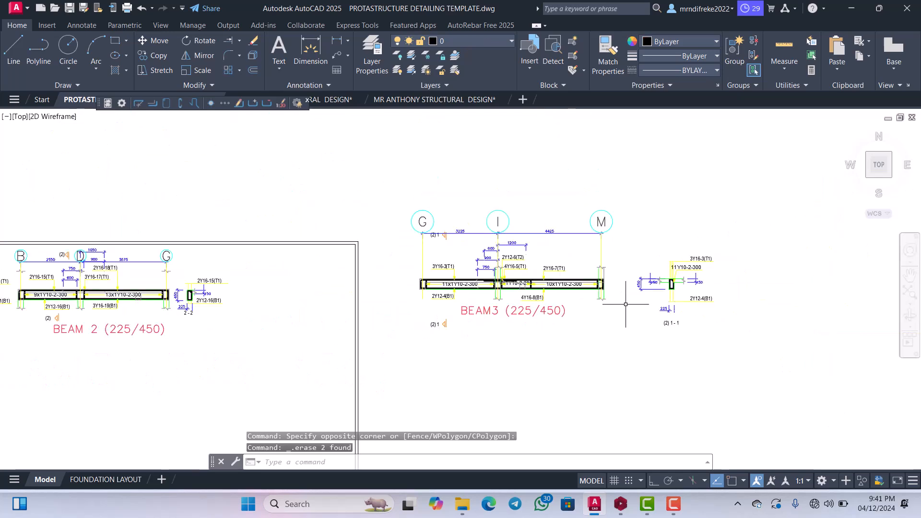
scroll(607, 294, up, 2)
scroll(615, 310, down, 2)
scroll(520, 255, up, 6)
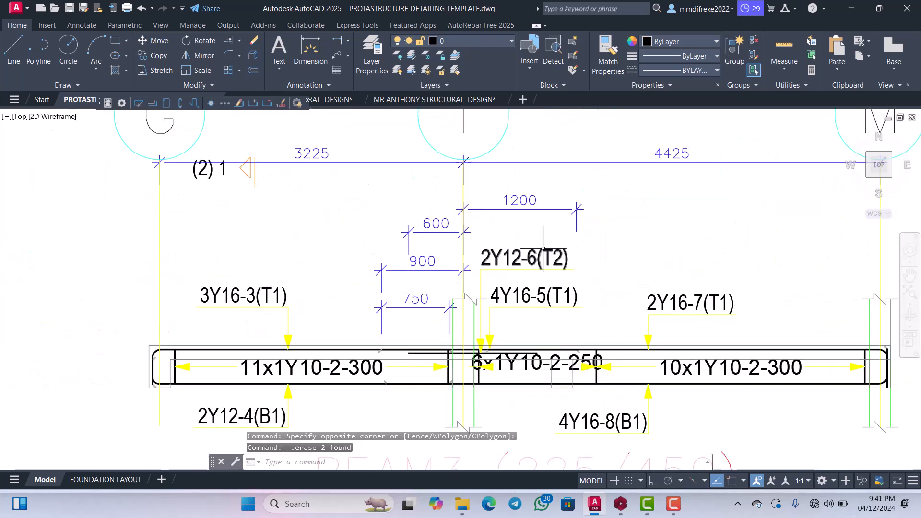
scroll(480, 249, down, 2)
scroll(476, 247, up, 2)
click(479, 235)
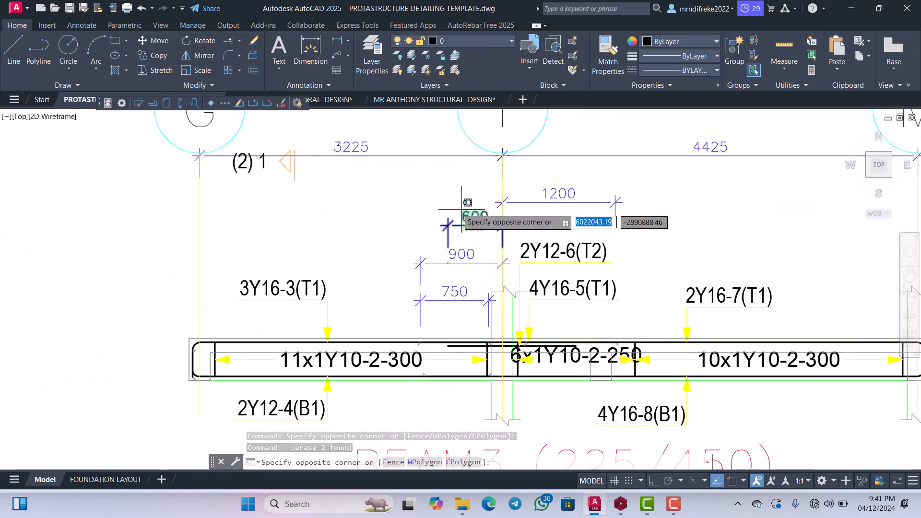
click(447, 208)
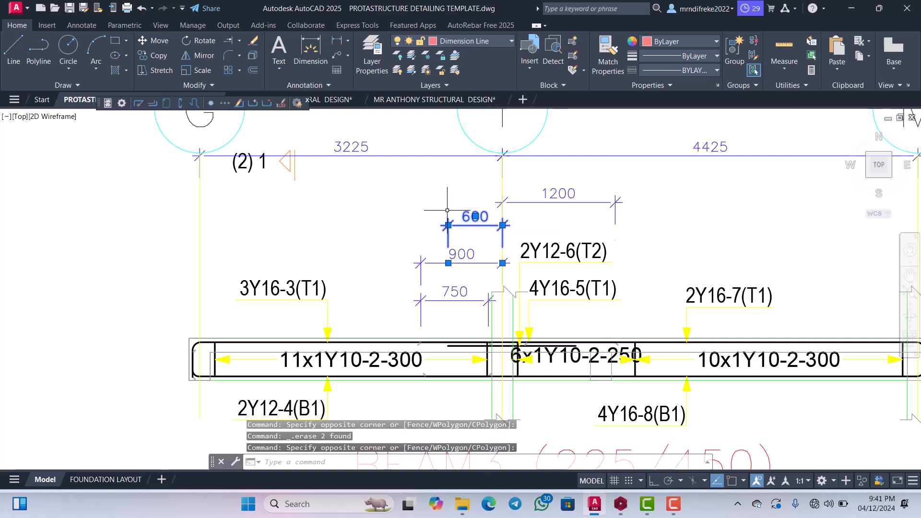
scroll(453, 253, up, 2)
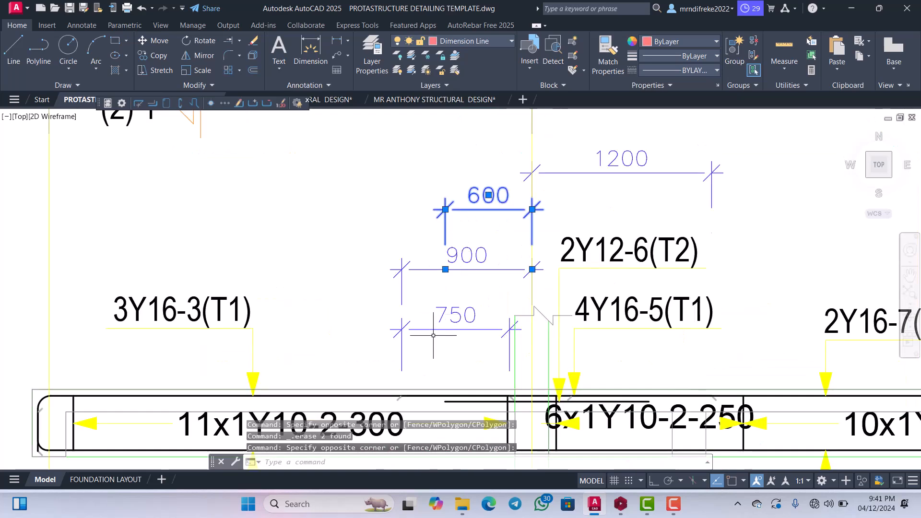
scroll(460, 269, down, 2)
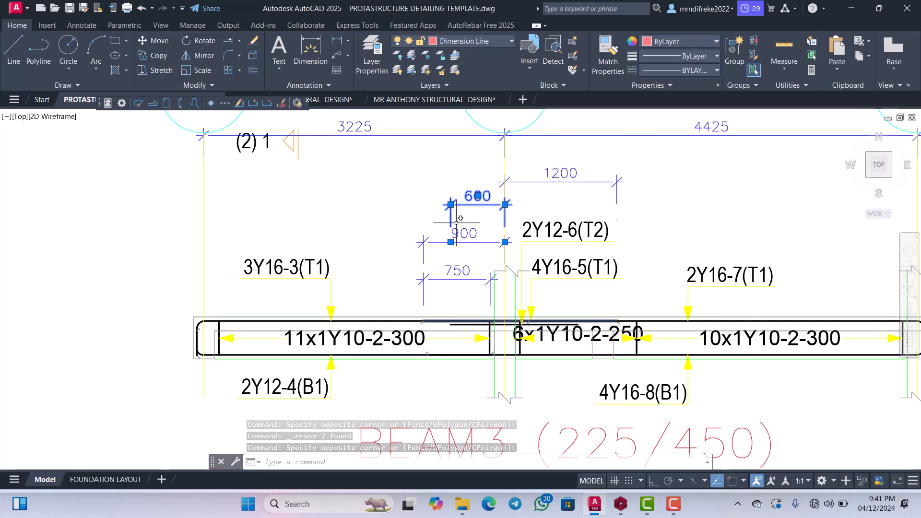
scroll(463, 201, up, 4)
scroll(465, 195, down, 3)
key(Escape)
Erase the 750 dimension above the beam, just before the support at grid line I.
scroll(453, 316, up, 3)
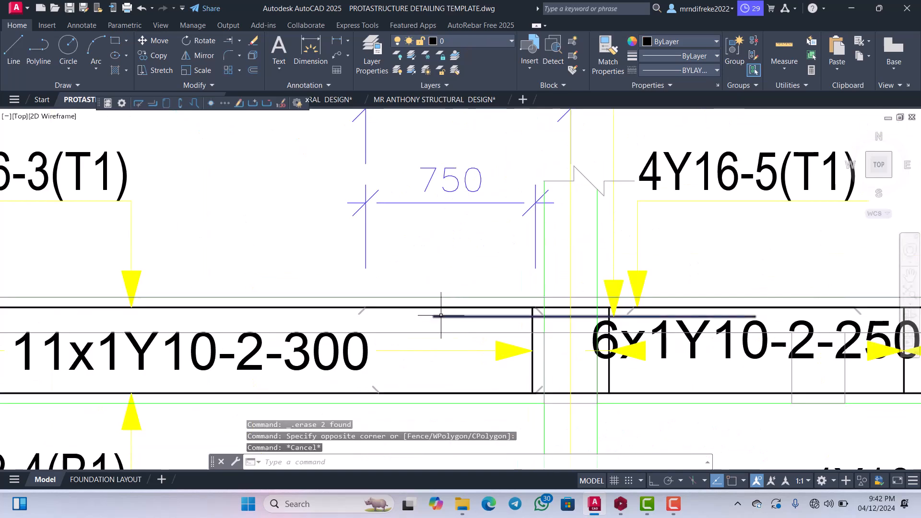
scroll(441, 315, down, 1)
scroll(440, 318, down, 2)
scroll(450, 299, up, 2)
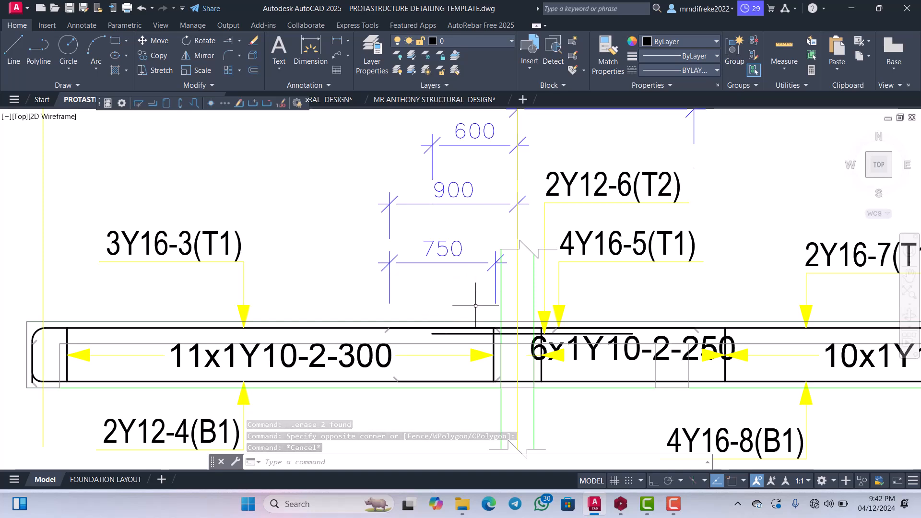
click(437, 273)
click(426, 233)
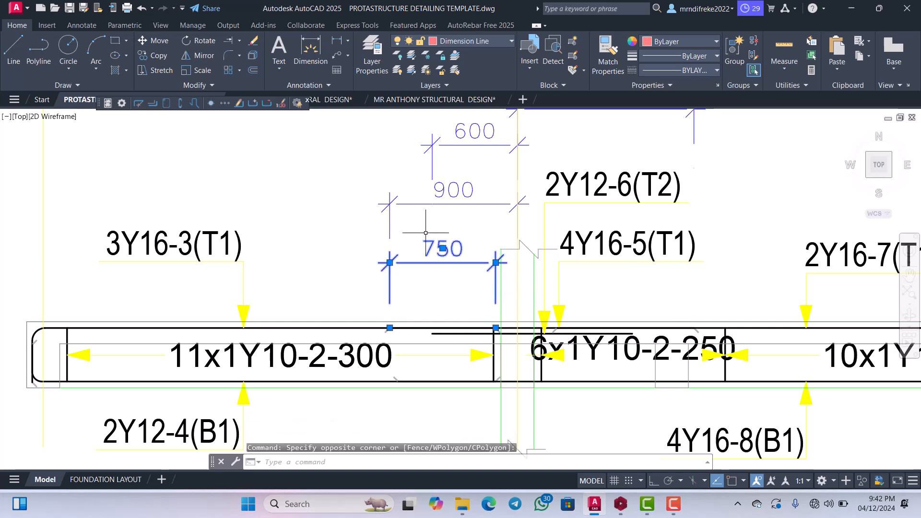
key(Delete)
Move the 600 and 900 dimensions straight down by about 470, closer to the beam, with Ortho on.
scroll(452, 278, down, 3)
scroll(463, 269, up, 2)
scroll(464, 269, up, 2)
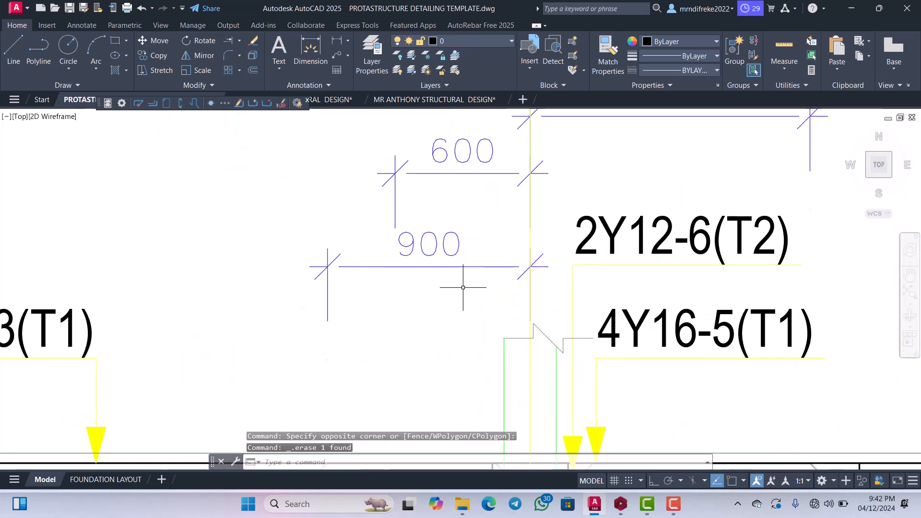
click(488, 272)
click(446, 239)
scroll(406, 228, down, 2)
right_click(407, 237)
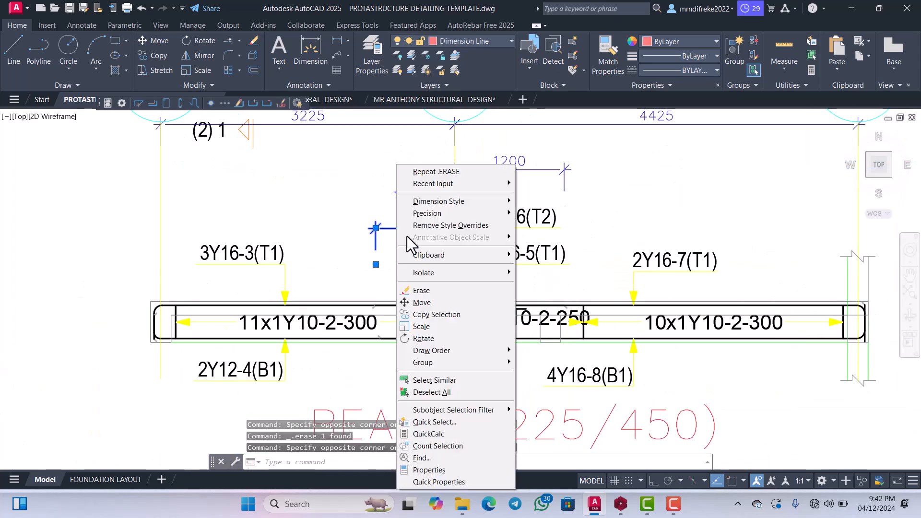
click(421, 303)
click(418, 238)
scroll(259, 245, up, 2)
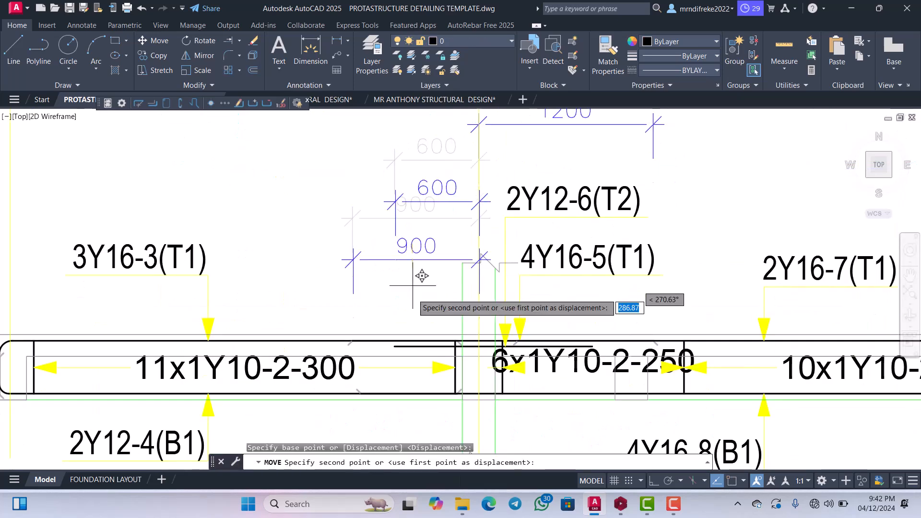
click(651, 480)
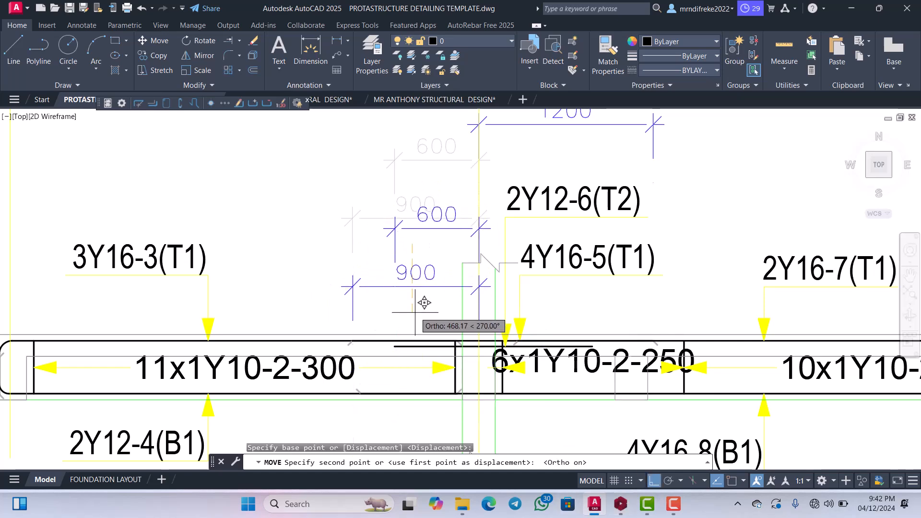
click(415, 314)
scroll(415, 314, down, 4)
Move the 1200 dimension straight down so it lines up with the 900 dimension across grid line I.
scroll(480, 232, up, 6)
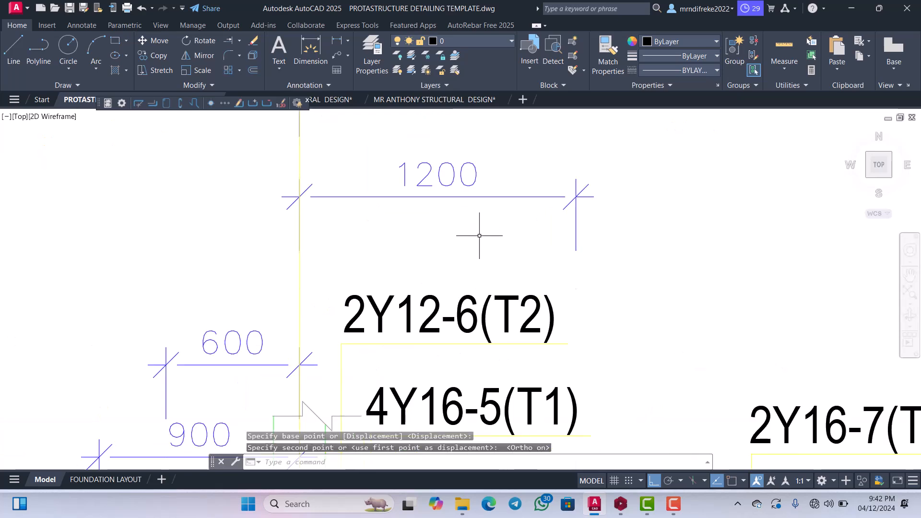
scroll(468, 212, down, 5)
scroll(495, 225, up, 2)
click(507, 211)
click(458, 166)
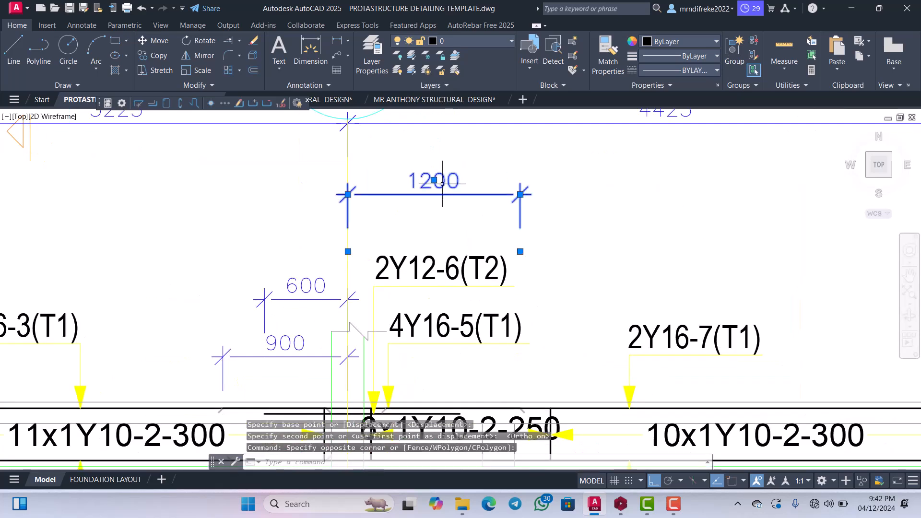
right_click(439, 149)
click(471, 286)
click(473, 283)
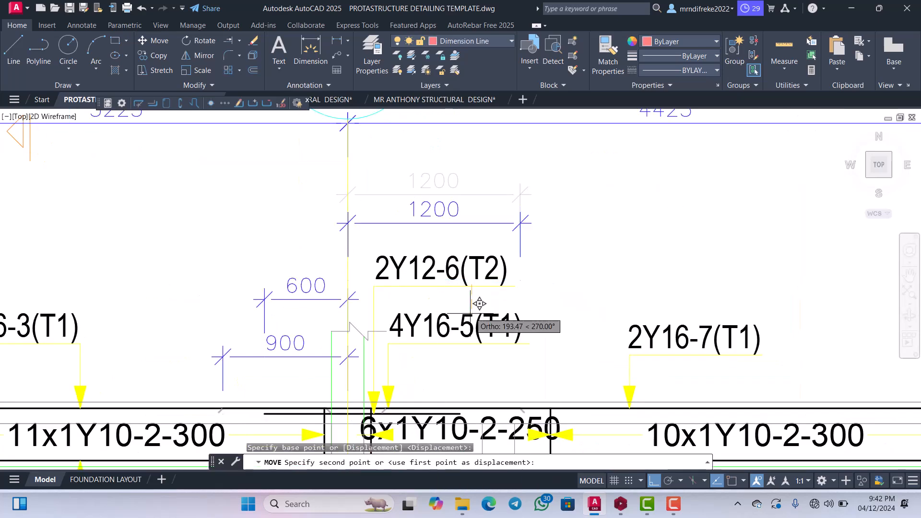
scroll(477, 304, down, 2)
scroll(481, 329, down, 3)
scroll(487, 319, up, 5)
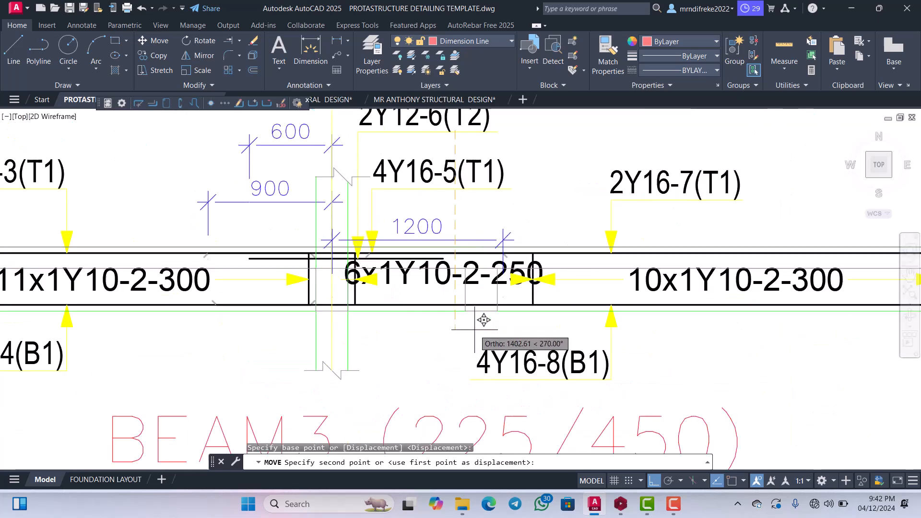
click(494, 284)
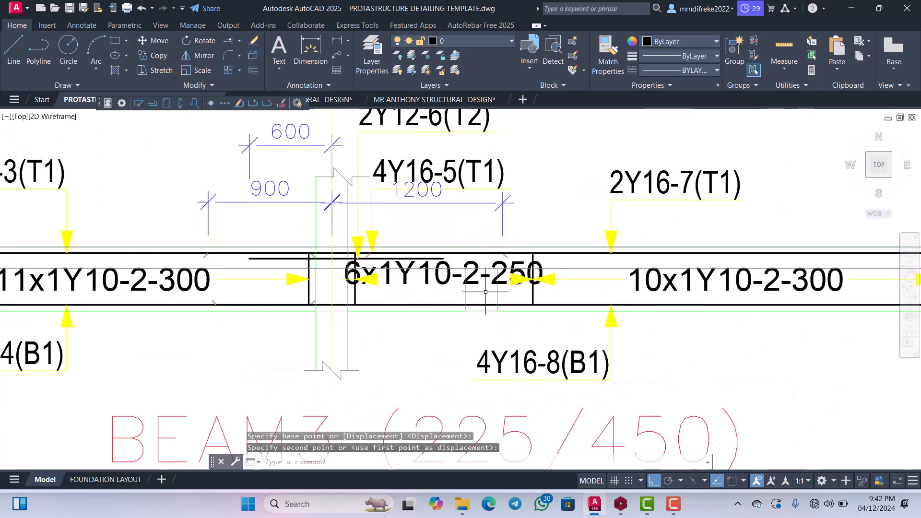
Move the G, I and M grid bubbles together with the 3225 and 4425 span dimensions straight down, closer to the beam.
scroll(489, 283, down, 3)
scroll(499, 269, up, 1)
scroll(516, 276, down, 1)
scroll(555, 200, up, 2)
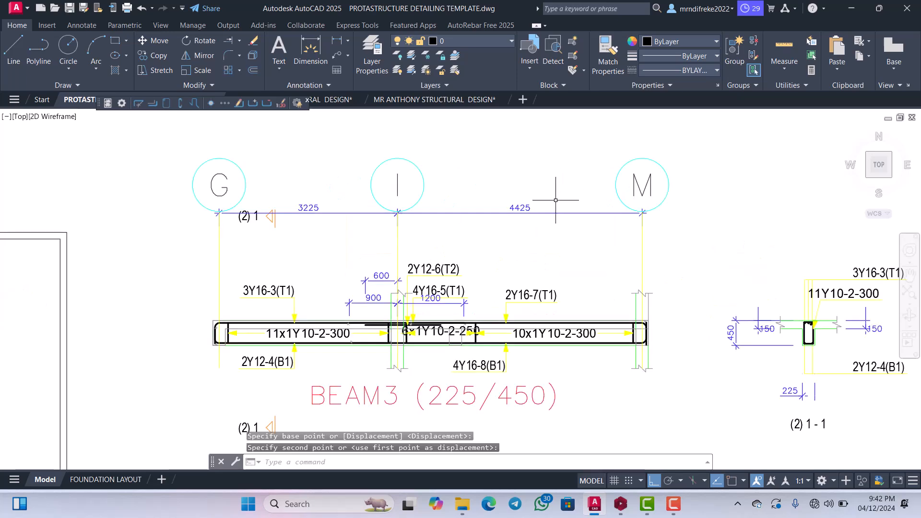
scroll(444, 215, up, 4)
scroll(427, 203, down, 2)
scroll(426, 204, up, 2)
click(425, 203)
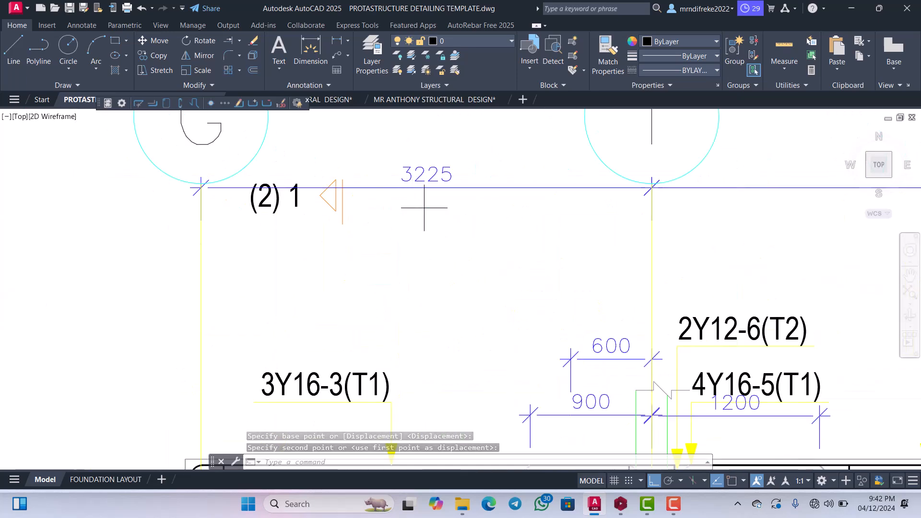
click(416, 158)
scroll(404, 228, down, 4)
scroll(358, 184, up, 2)
click(370, 189)
click(254, 163)
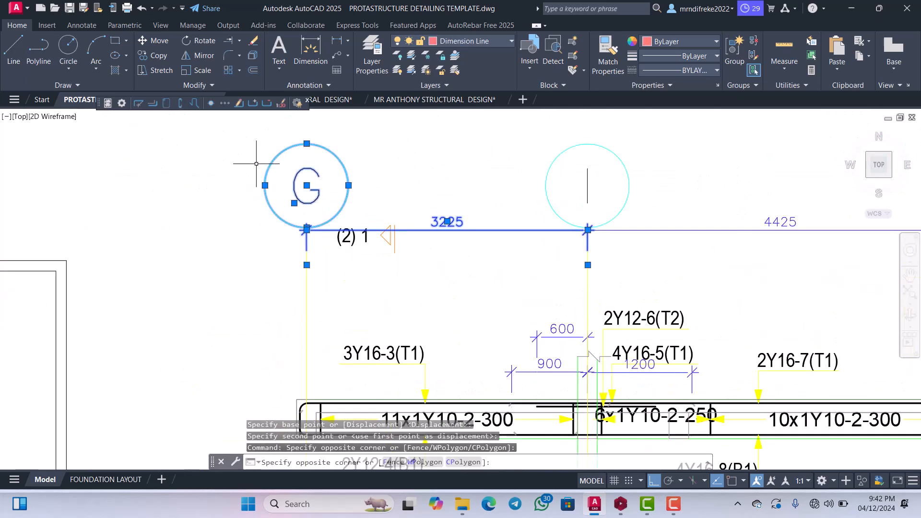
scroll(267, 185, down, 2)
scroll(417, 208, up, 2)
click(545, 171)
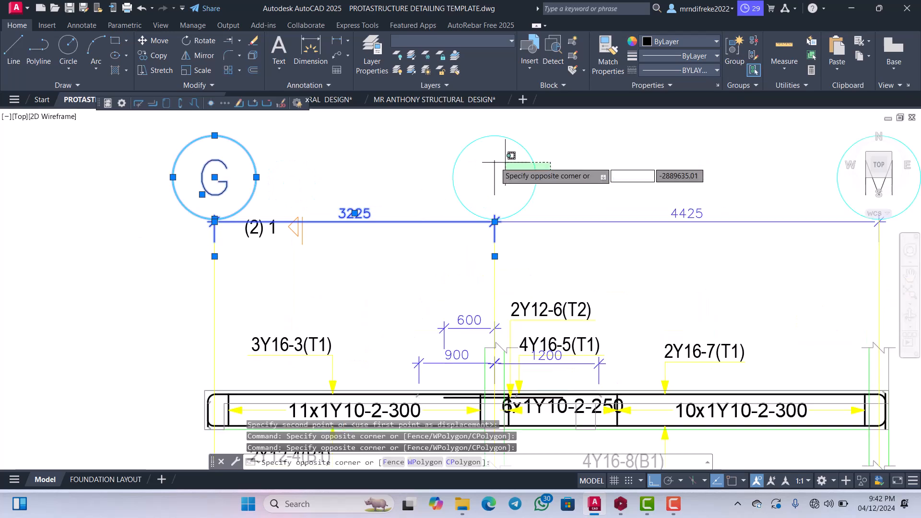
click(481, 142)
scroll(447, 187, down, 2)
scroll(653, 200, up, 4)
scroll(509, 230, down, 4)
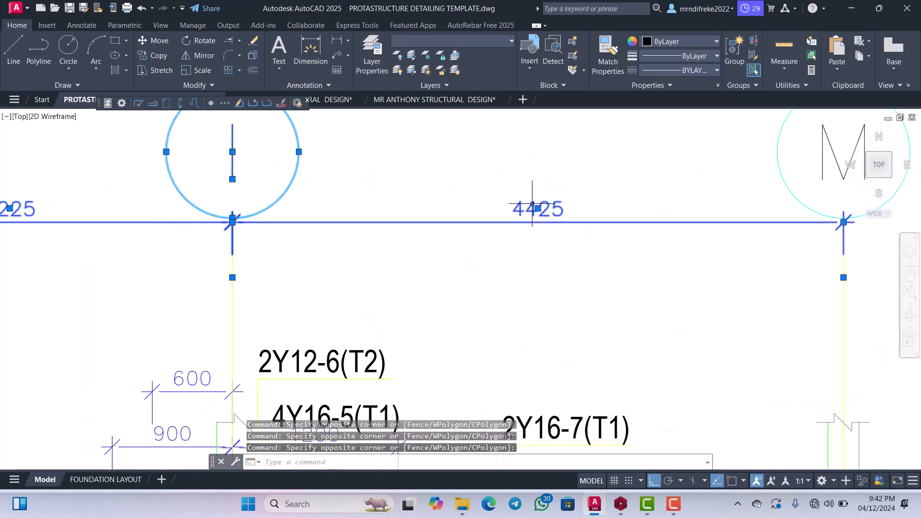
scroll(676, 206, up, 2)
click(699, 200)
click(578, 162)
scroll(578, 162, down, 4)
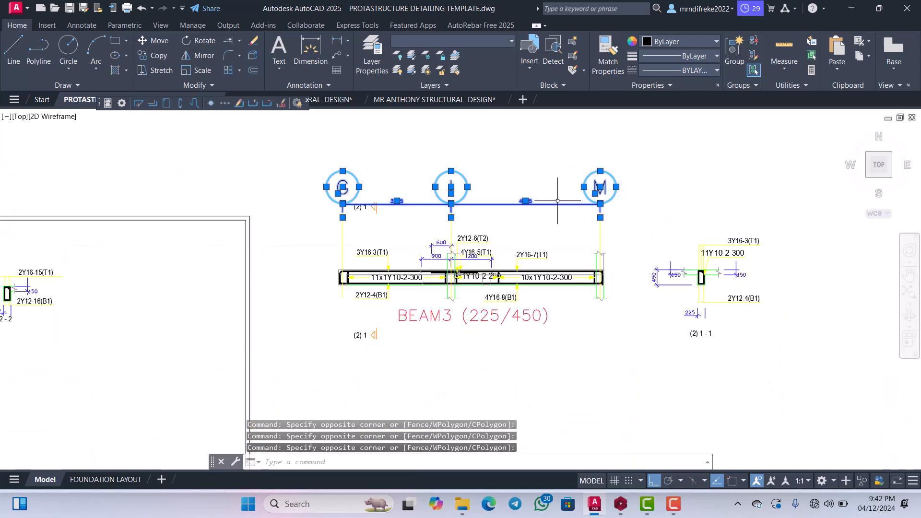
right_click(547, 177)
click(570, 260)
click(570, 260)
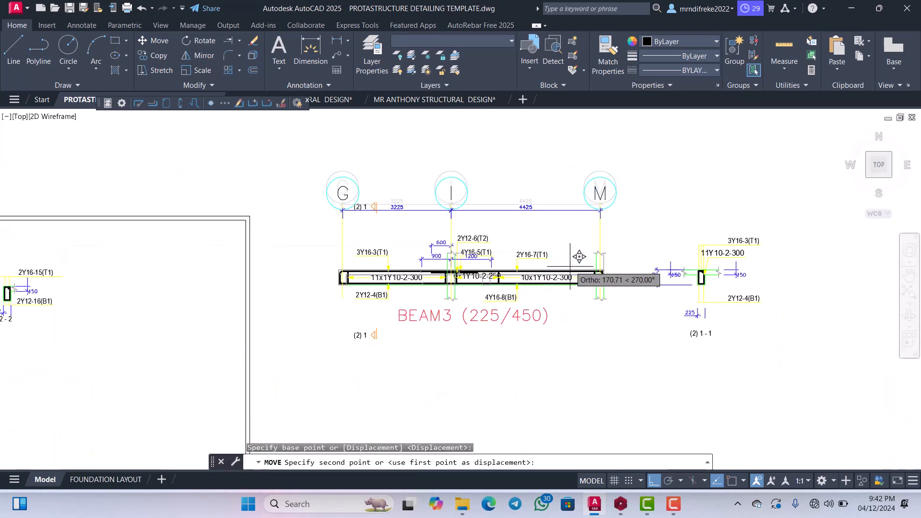
click(570, 285)
Shrink the circle around grid label I to a radius of about 276.
scroll(469, 205, up, 4)
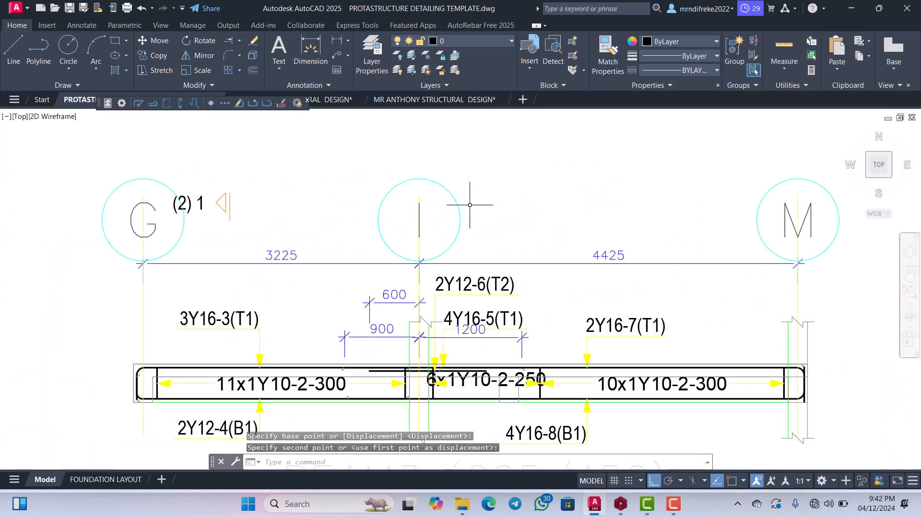
click(427, 178)
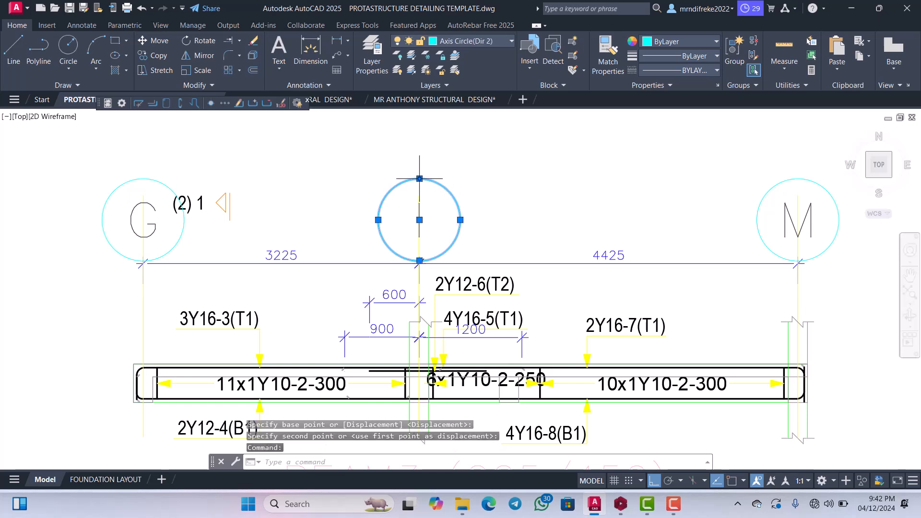
click(419, 178)
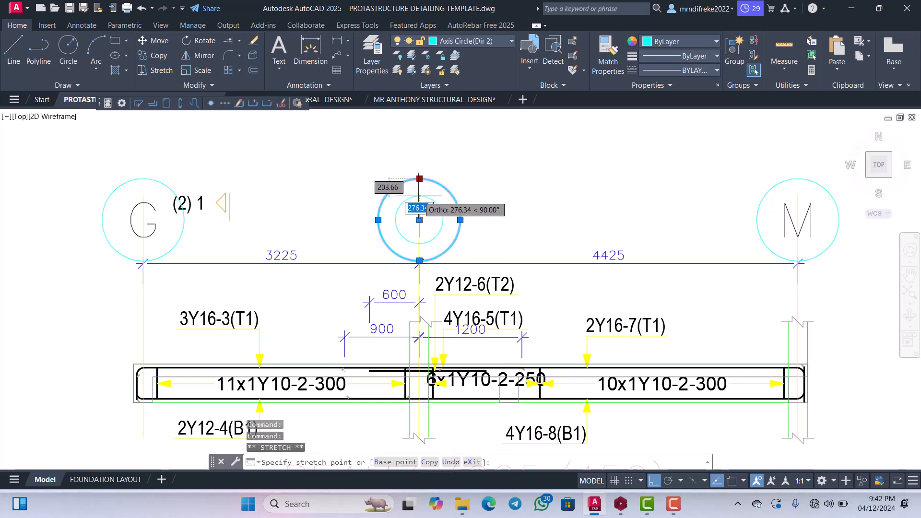
click(419, 196)
Shrink the circle around grid label M to a radius of about 292.
scroll(193, 197, down, 2)
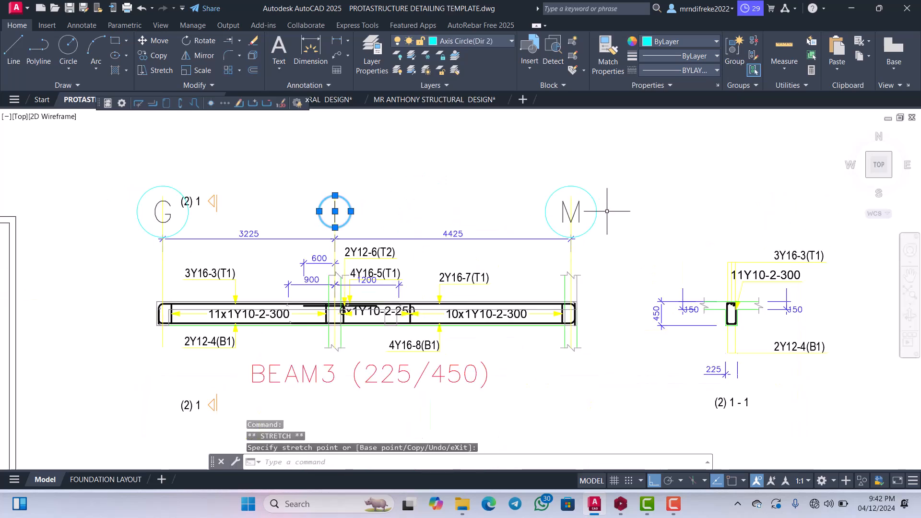
click(584, 187)
scroll(576, 182, up, 4)
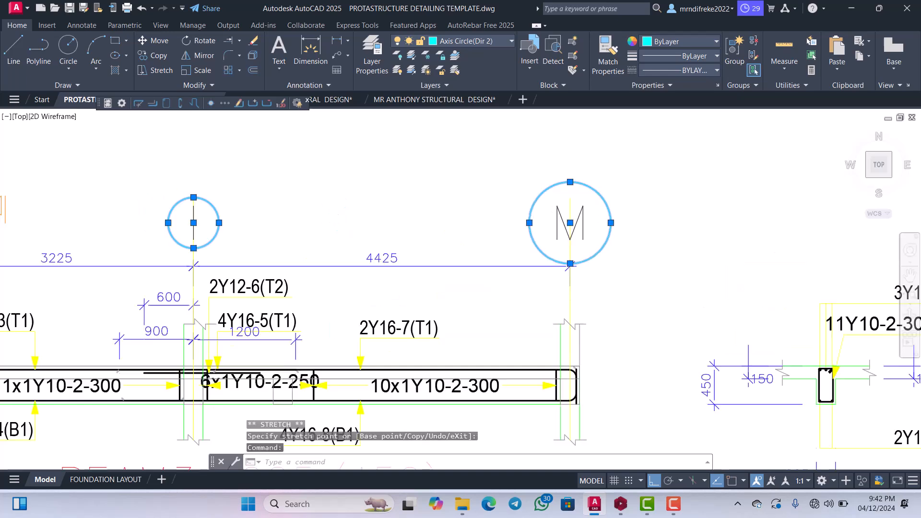
click(569, 200)
Shrink the circle around grid label G until it closely surrounds the letter, similar to the I and M circles.
scroll(575, 200, down, 5)
scroll(344, 230, up, 2)
scroll(327, 180, up, 4)
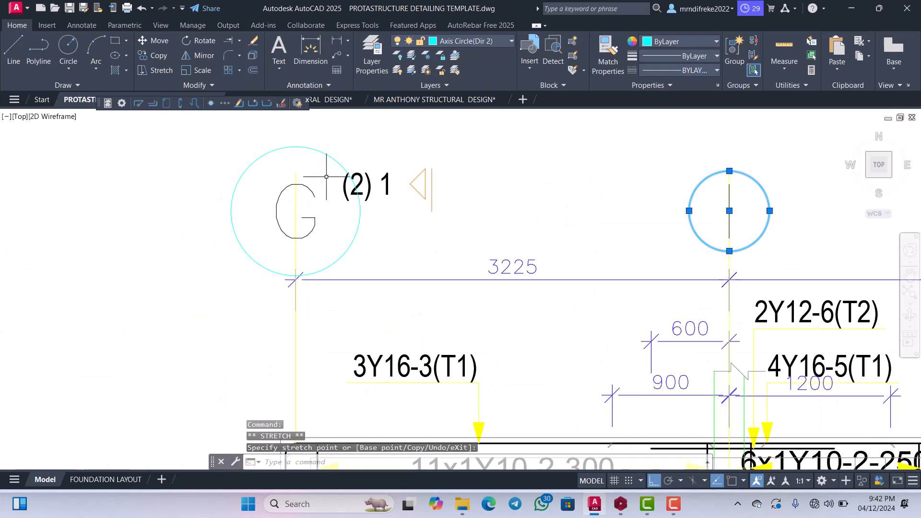
click(320, 151)
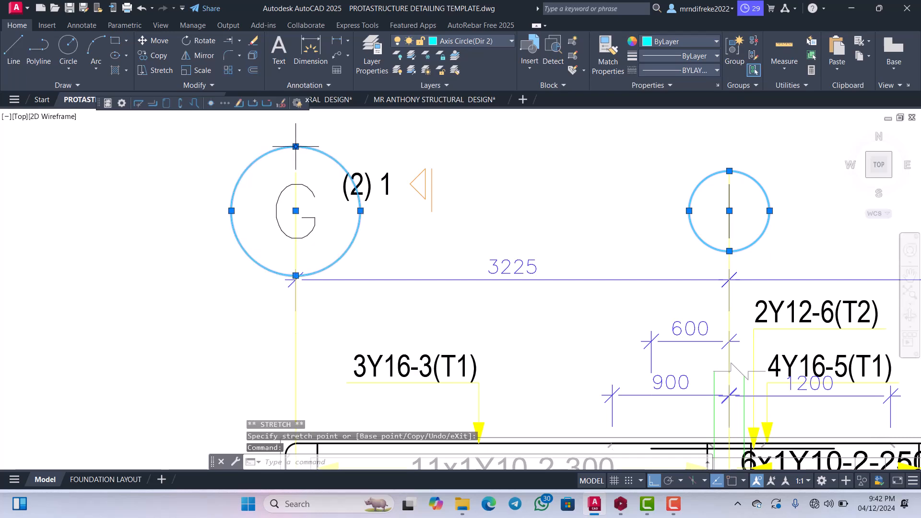
click(295, 146)
click(297, 169)
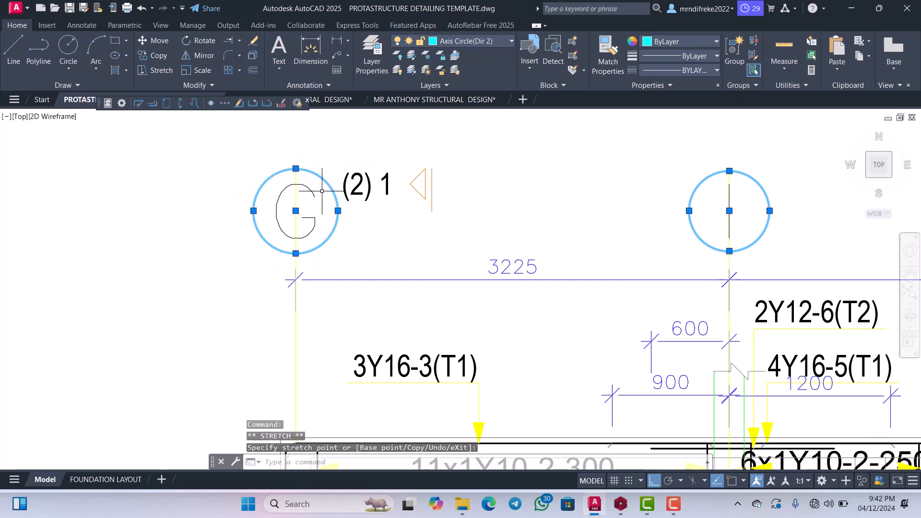
scroll(321, 191, down, 4)
scroll(340, 216, up, 9)
key(Escape)
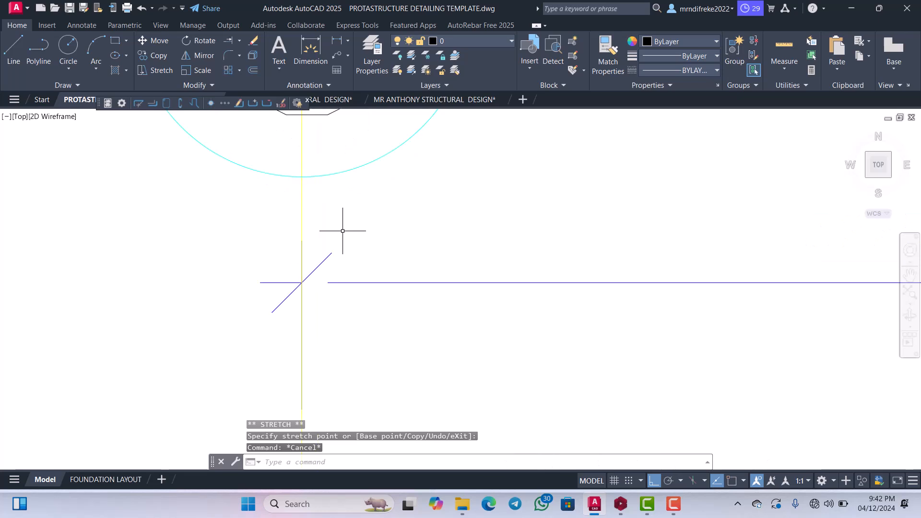
Trim grid G's axis line where it runs below the G bubble.
key(Return)
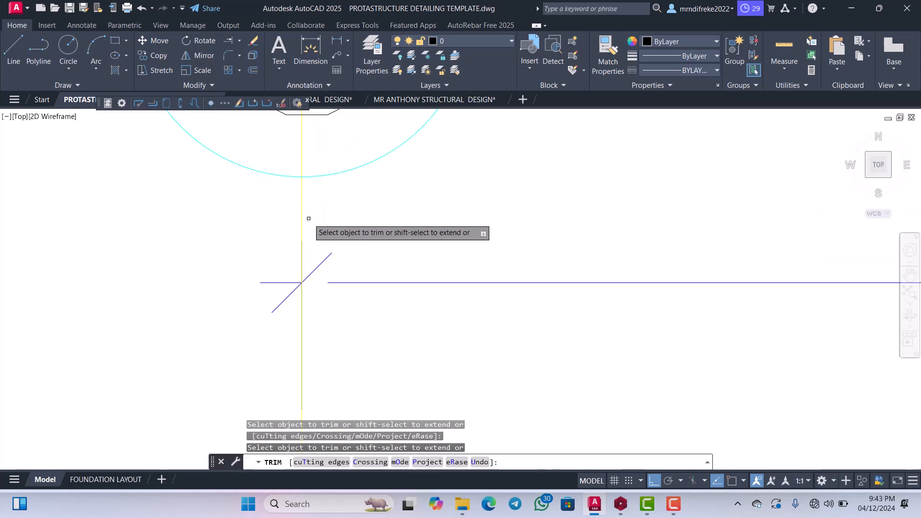
scroll(316, 221, down, 5)
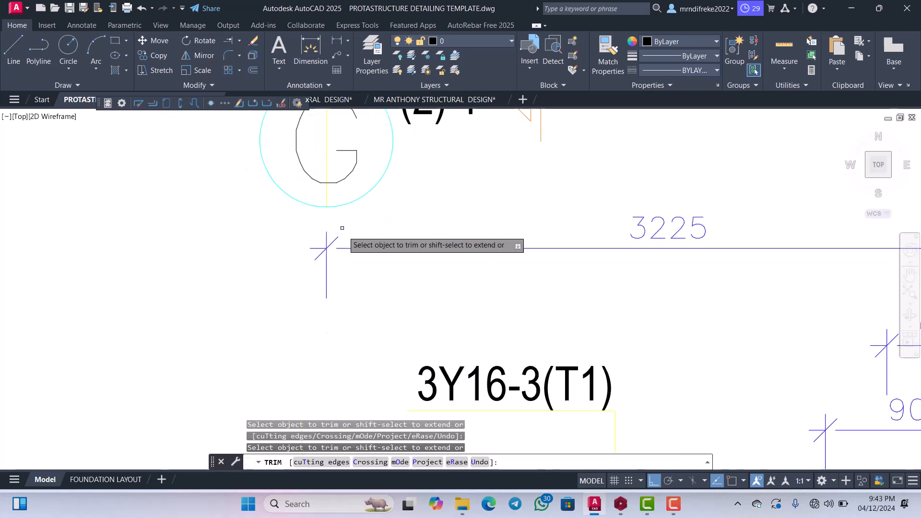
scroll(357, 211, up, 2)
key(Escape)
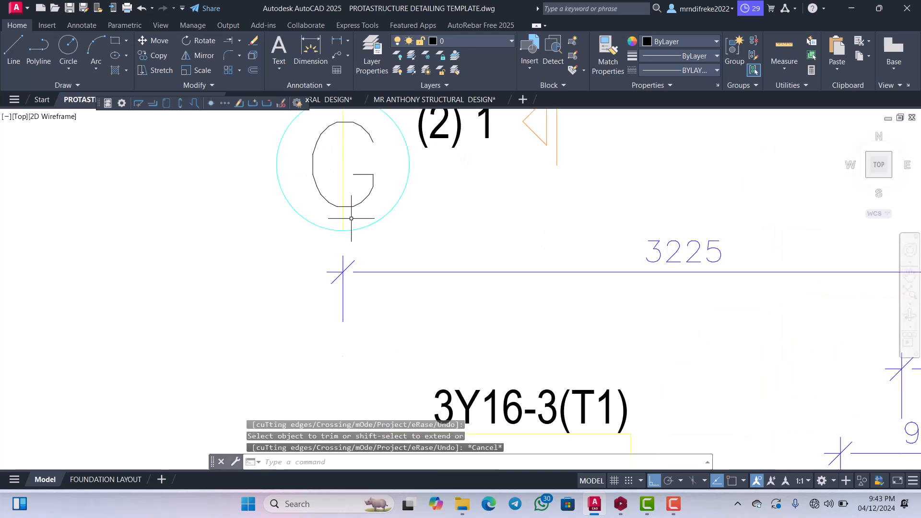
Move the axis line segment inside the G bubble straight down to just above the beam's left end.
click(336, 205)
scroll(348, 214, down, 4)
click(361, 226)
scroll(384, 209, down, 2)
scroll(379, 211, up, 4)
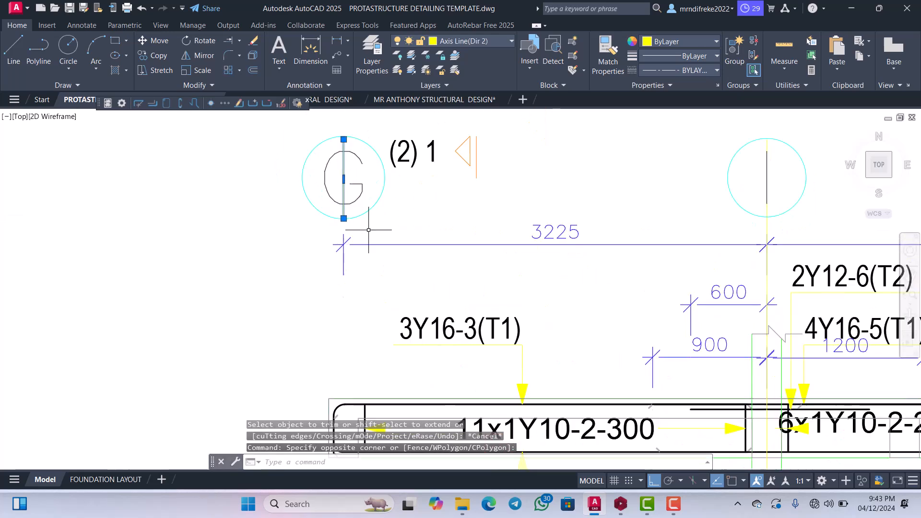
right_click(372, 183)
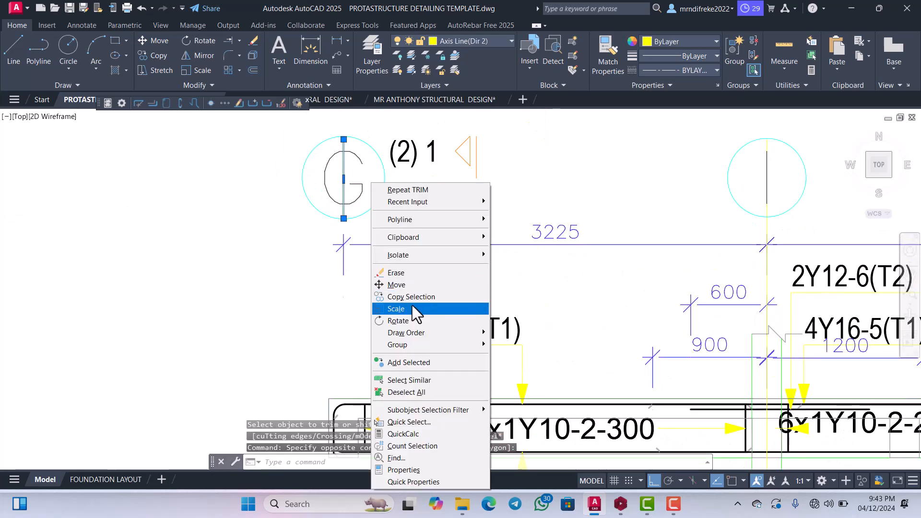
click(397, 285)
click(372, 263)
scroll(372, 262, down, 2)
scroll(365, 310, up, 2)
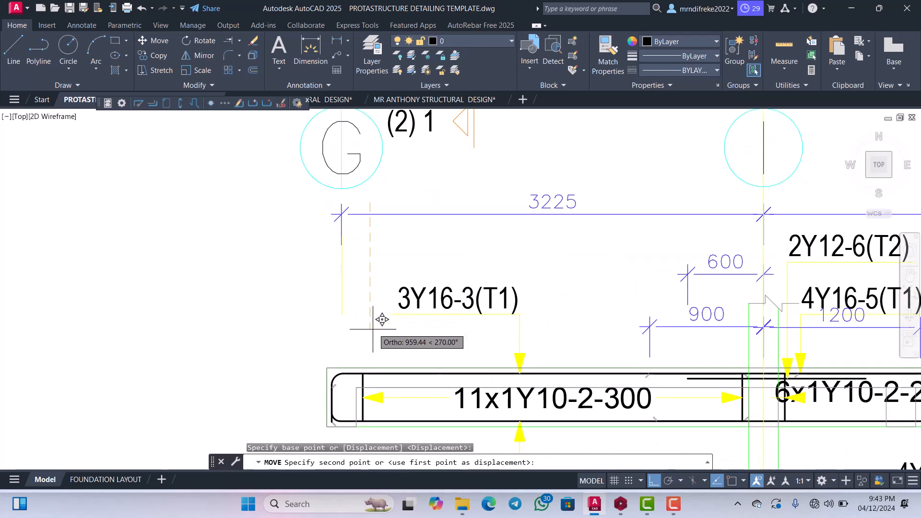
key(Escape)
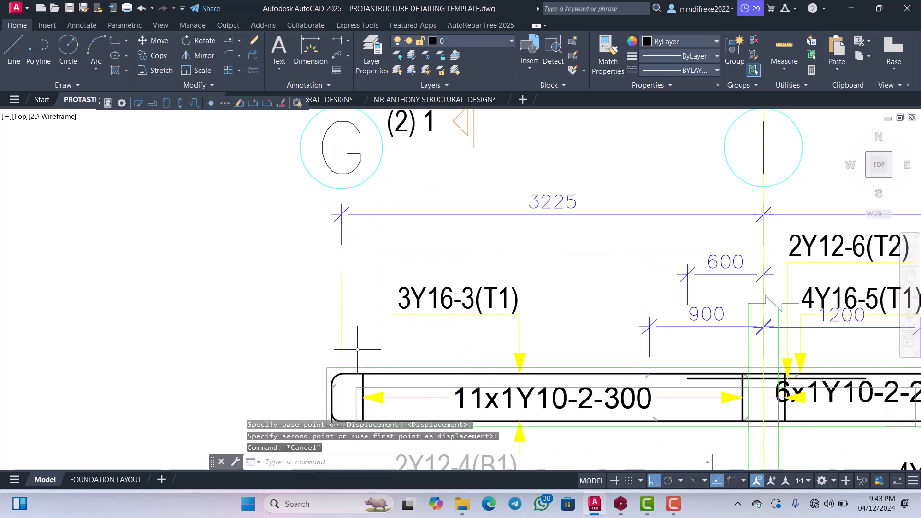
Stretch grid G's axis line down to the beam and up to the G bubble.
click(338, 300)
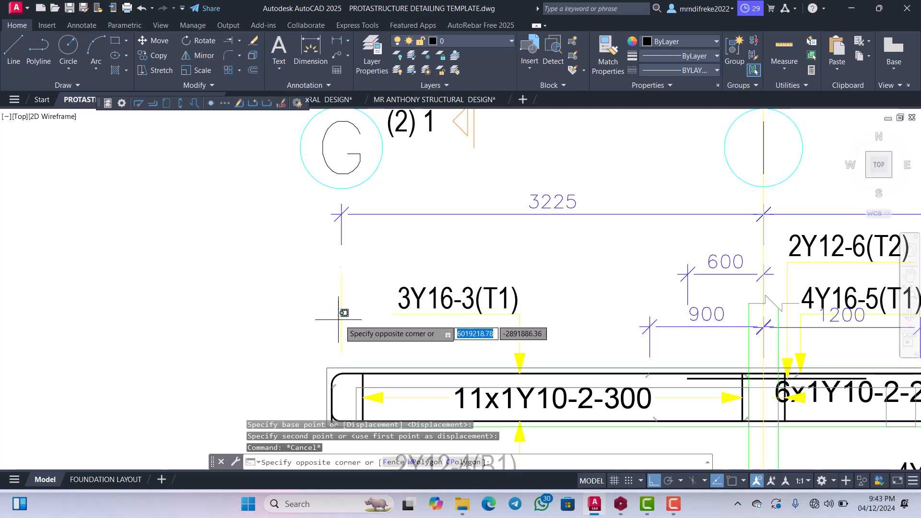
click(340, 321)
click(342, 327)
scroll(344, 360, up, 2)
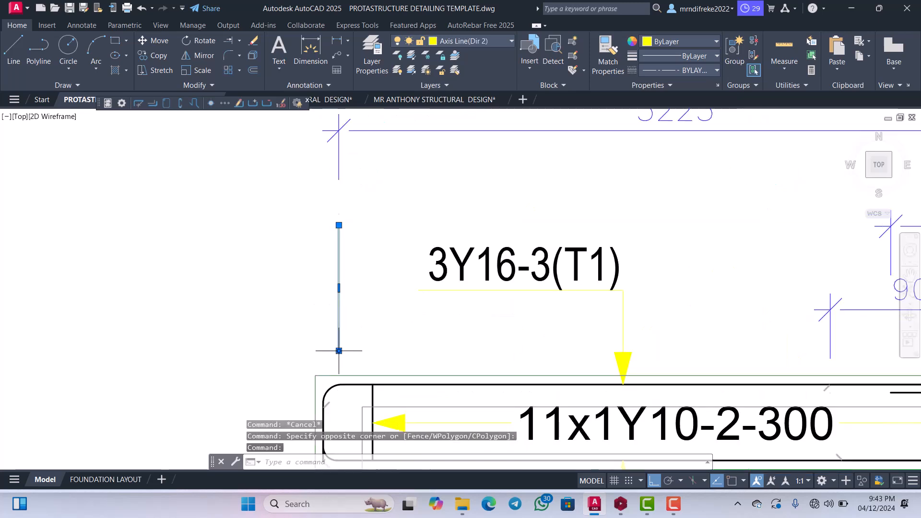
click(338, 351)
scroll(336, 393, down, 2)
scroll(345, 326, up, 2)
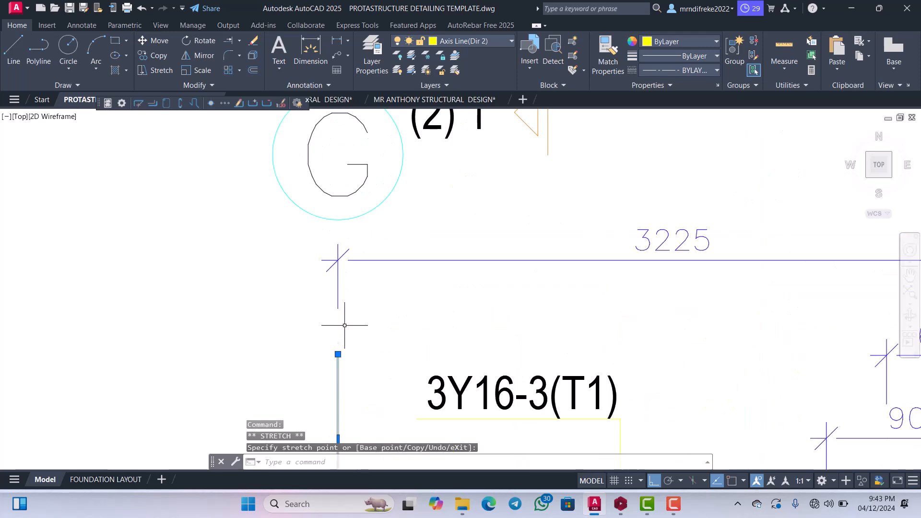
click(338, 355)
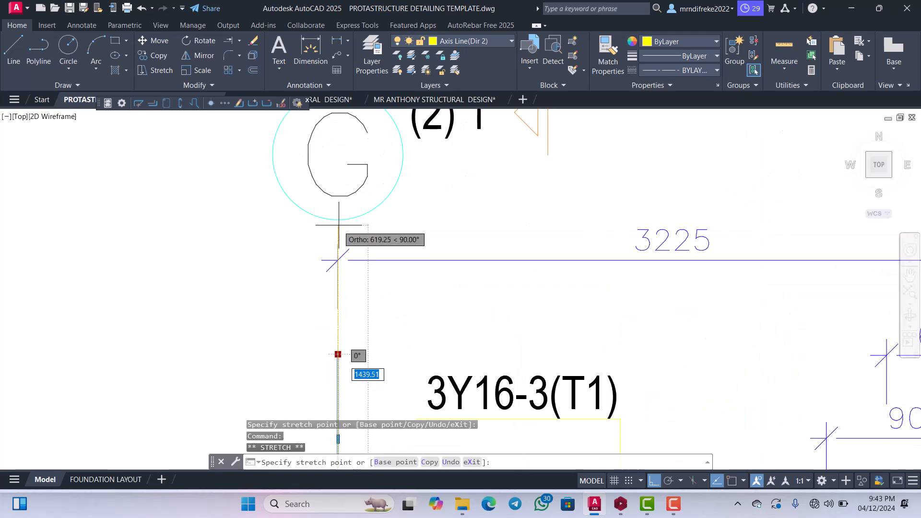
key(Escape)
Move the whole Beam 3 elevation with Ortho off into the sheet, directly below Beam 1.
scroll(341, 201, down, 8)
scroll(453, 228, up, 2)
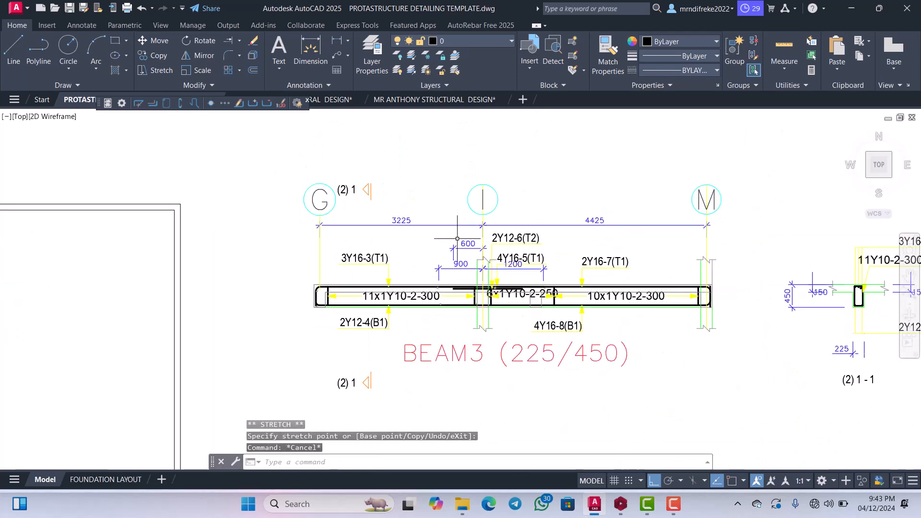
scroll(546, 254, down, 4)
click(577, 277)
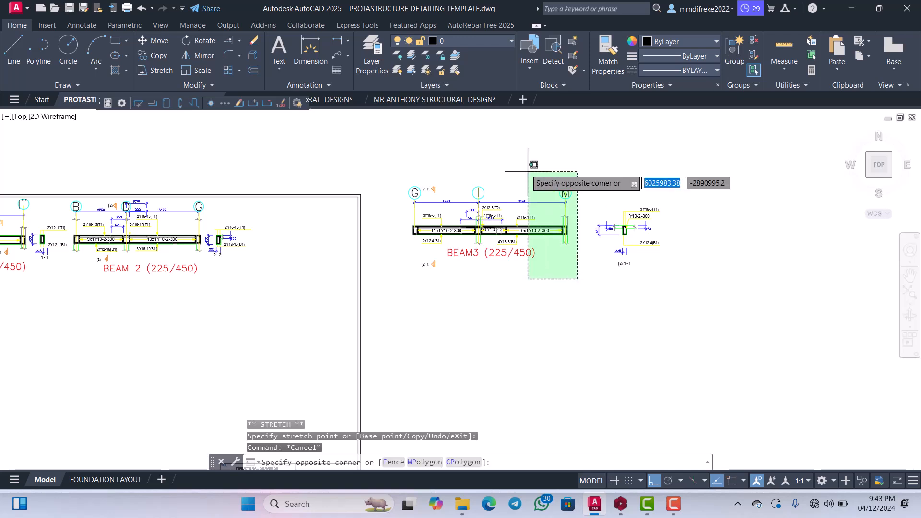
click(414, 163)
right_click(442, 164)
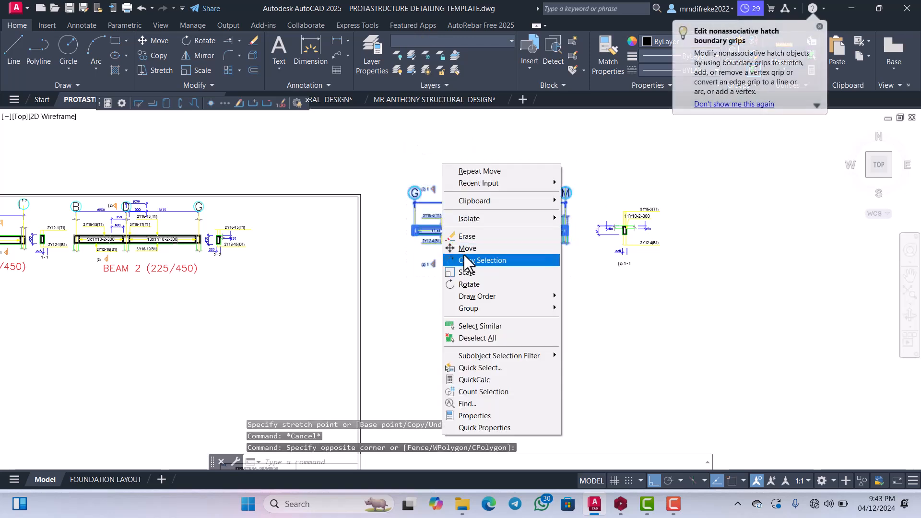
click(466, 248)
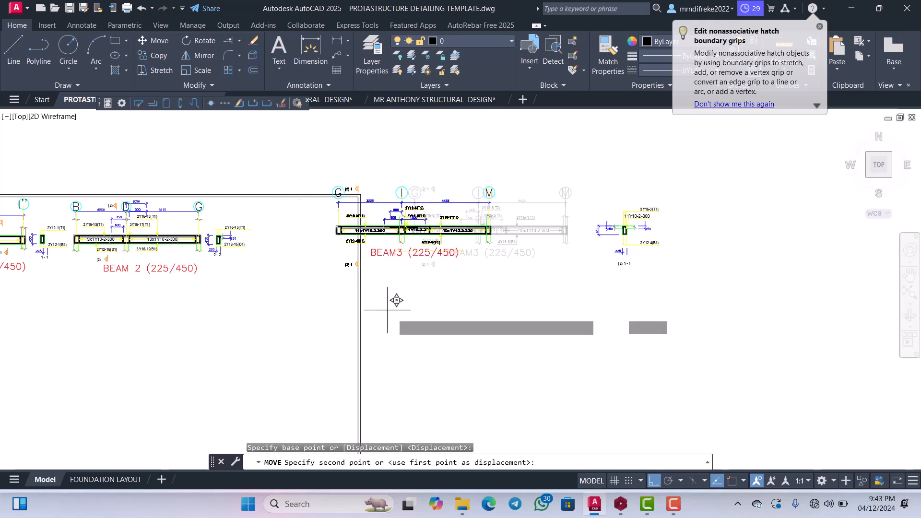
click(655, 480)
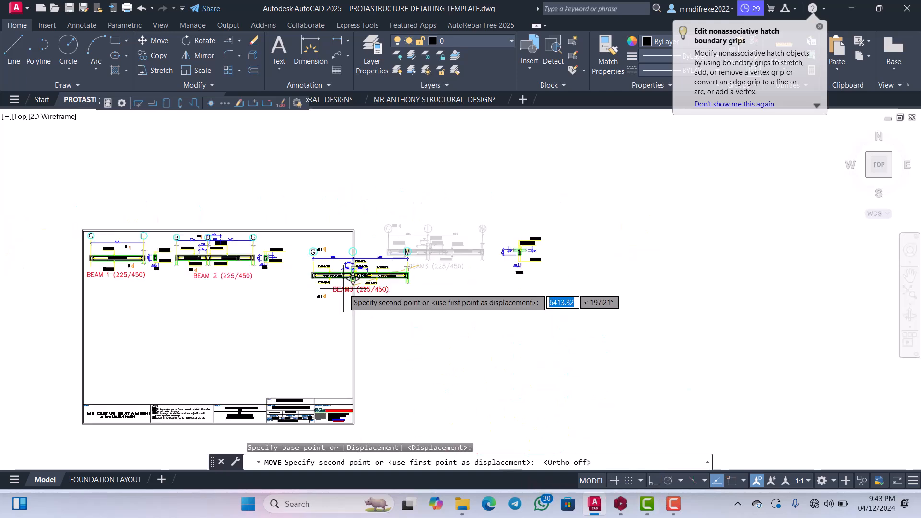
scroll(359, 262, down, 5)
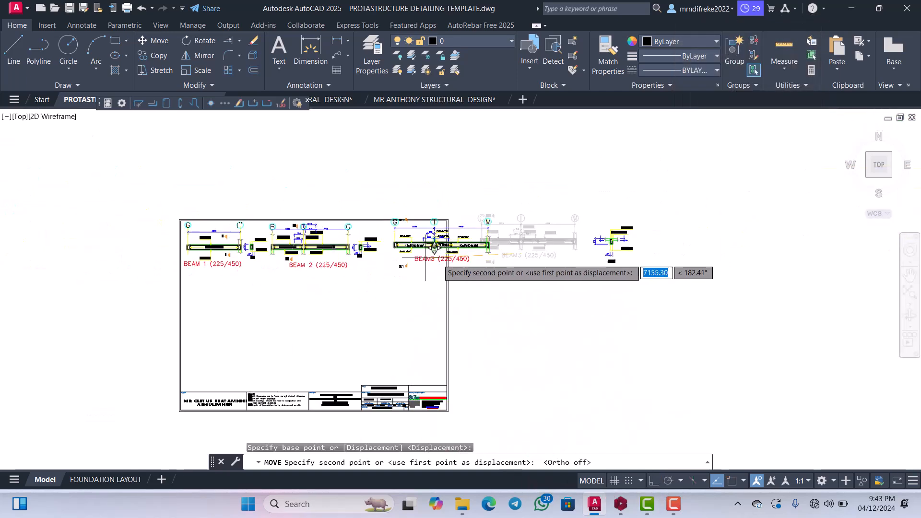
scroll(302, 283, up, 5)
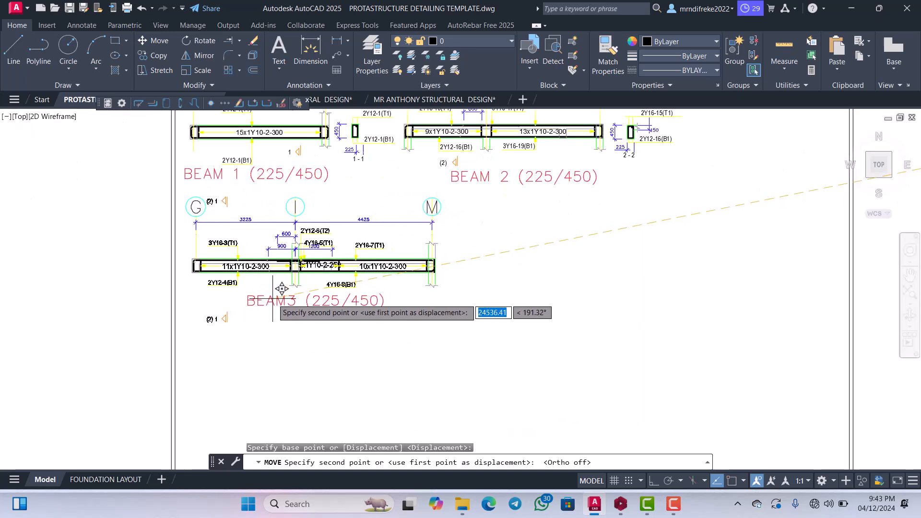
click(282, 288)
Examine Beam 3's stirrup labels, bar labels and dimensions in its new place on the sheet.
scroll(367, 286, down, 4)
scroll(367, 286, up, 6)
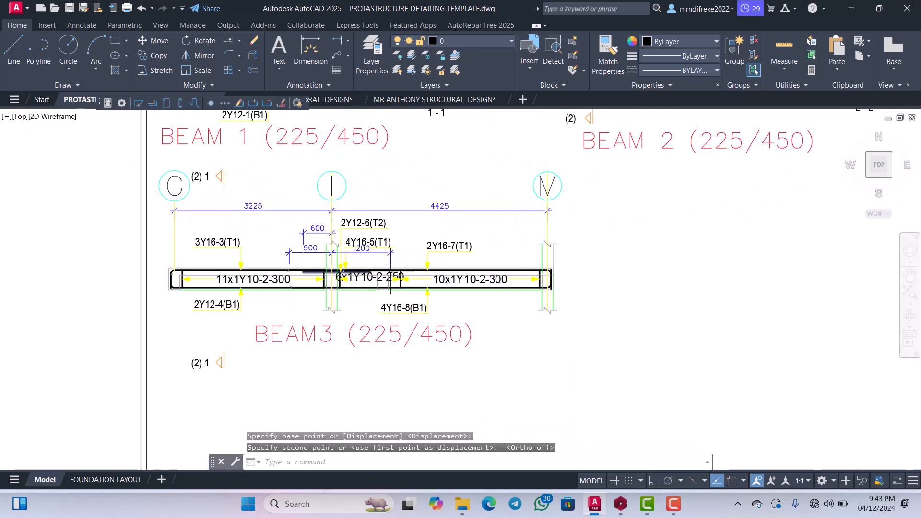
scroll(403, 273, down, 5)
scroll(407, 268, up, 4)
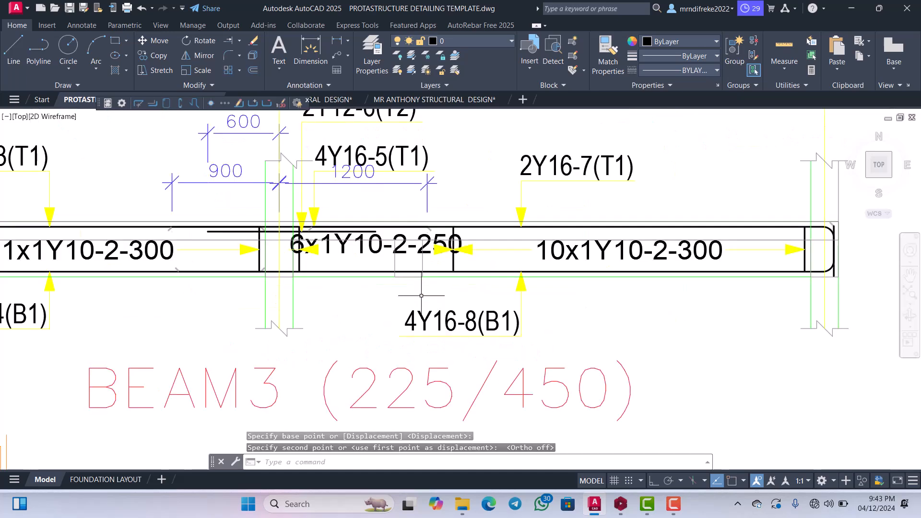
scroll(485, 244, down, 3)
scroll(461, 250, up, 2)
scroll(432, 240, down, 2)
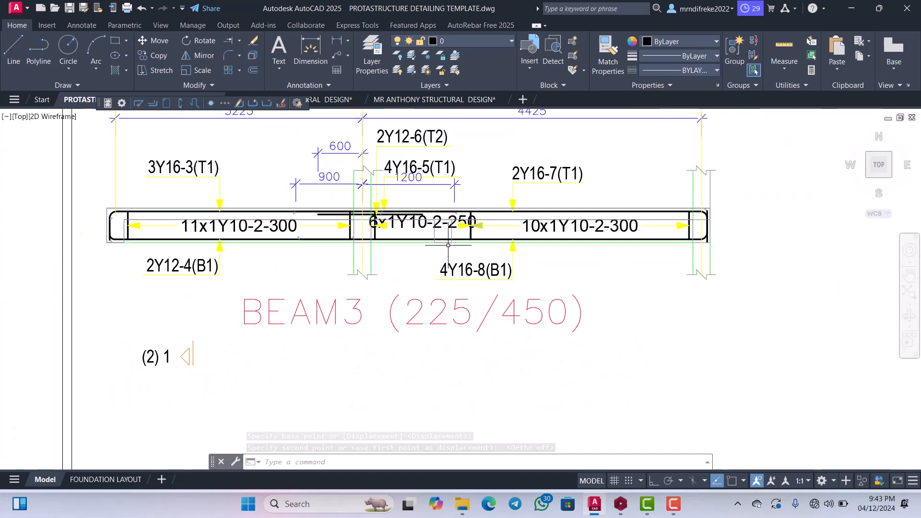
scroll(287, 225, up, 6)
scroll(263, 216, down, 3)
scroll(288, 211, up, 1)
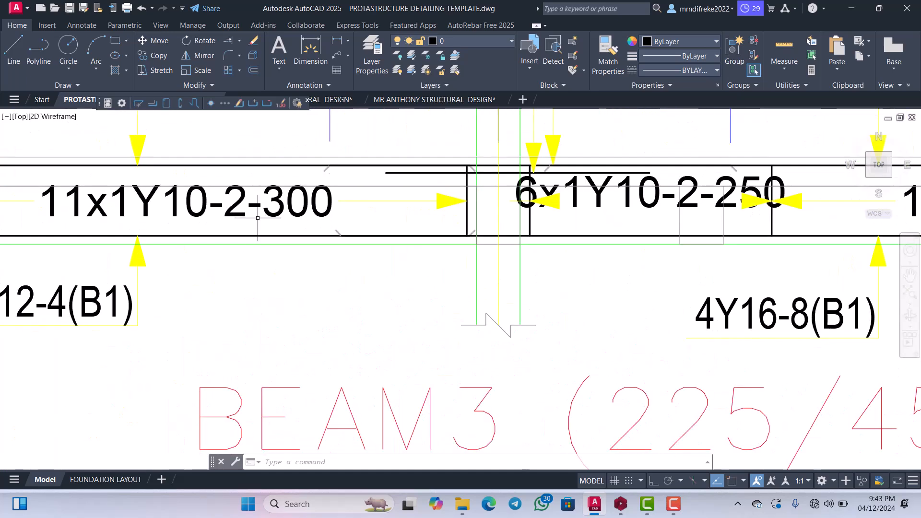
scroll(296, 208, down, 1)
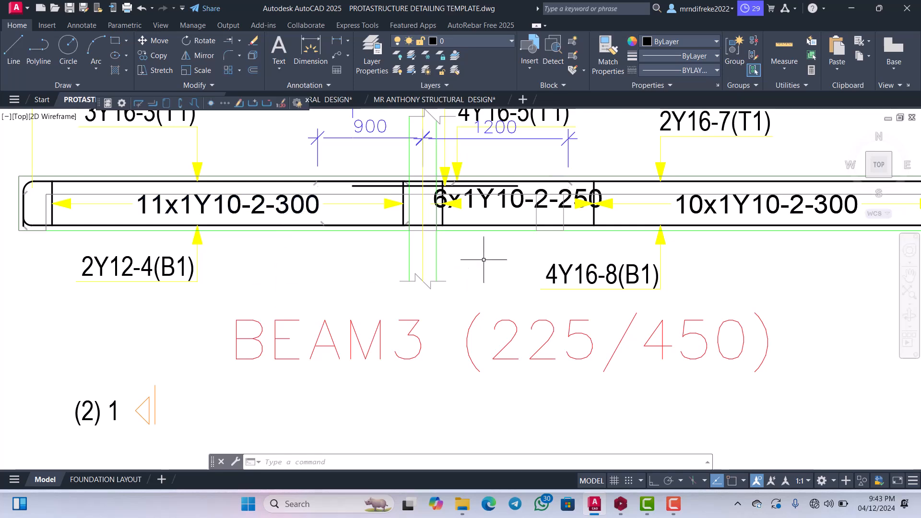
scroll(483, 260, down, 3)
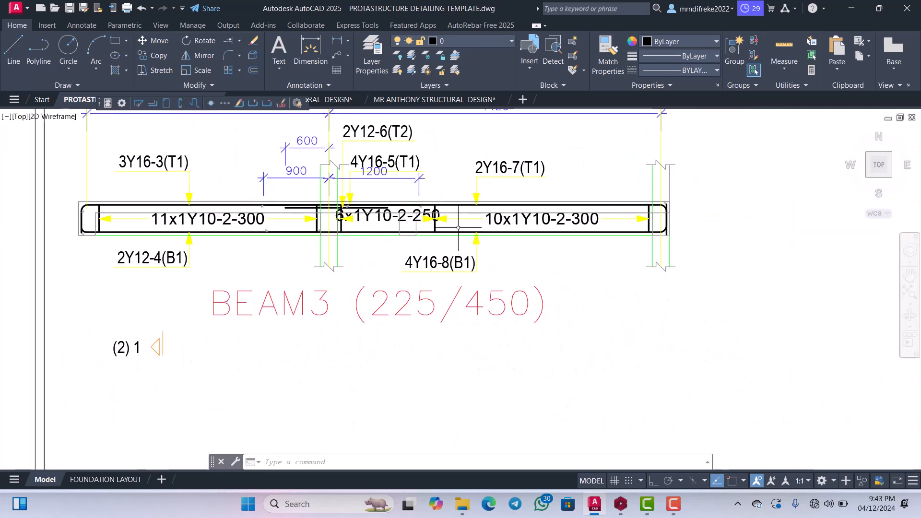
scroll(458, 227, up, 5)
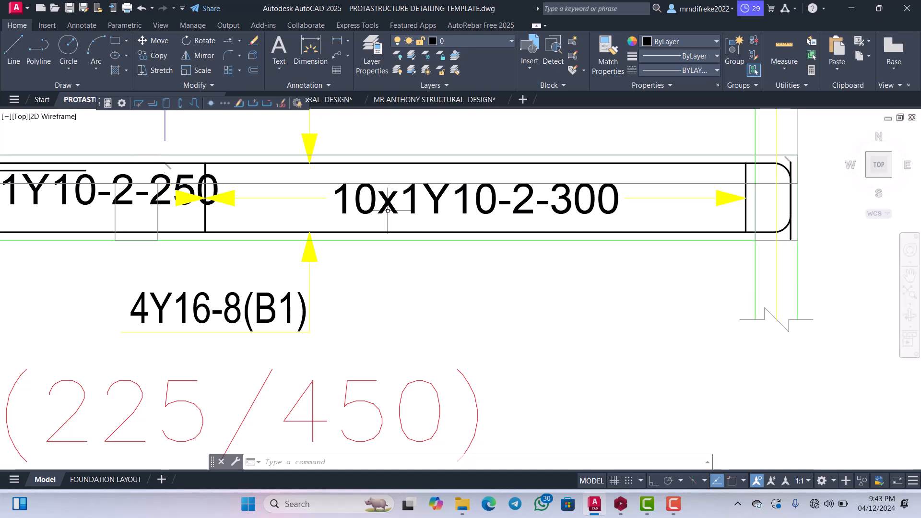
scroll(467, 199, down, 2)
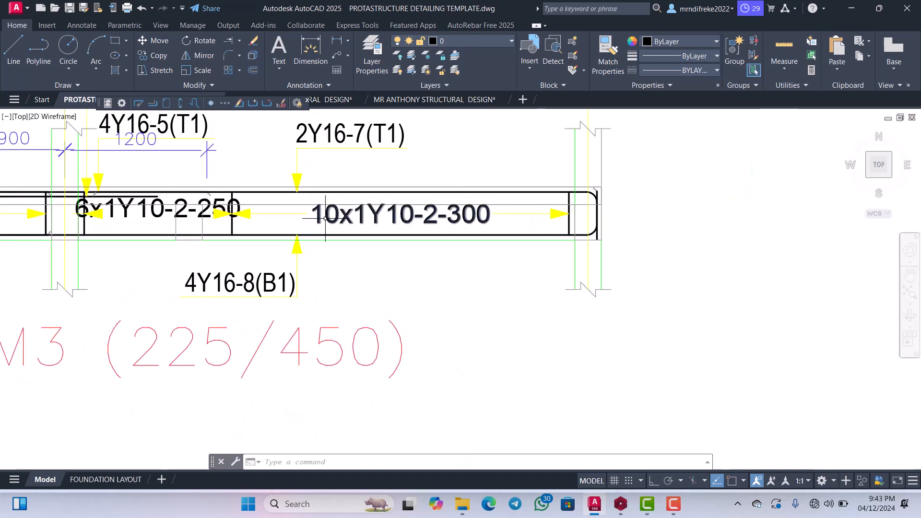
scroll(325, 218, up, 4)
scroll(309, 248, down, 2)
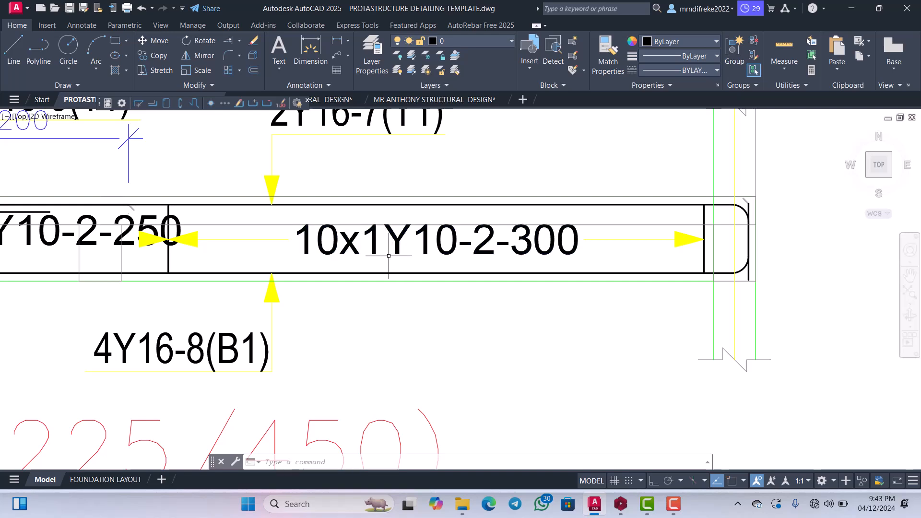
scroll(388, 255, down, 1)
scroll(387, 254, up, 2)
scroll(379, 254, down, 2)
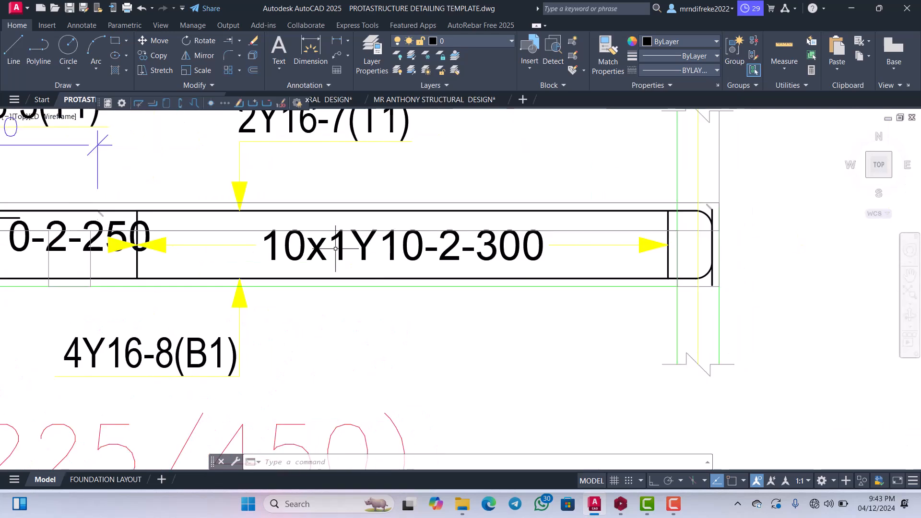
scroll(366, 251, down, 2)
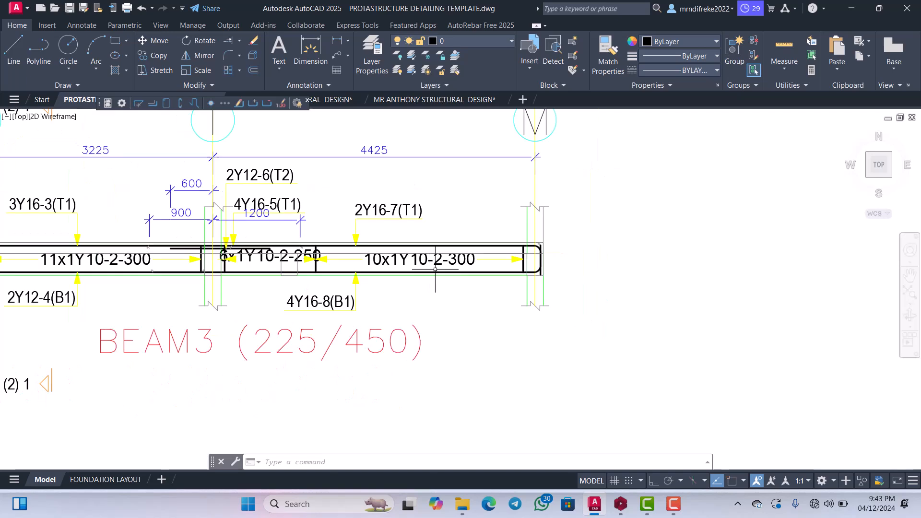
scroll(369, 256, up, 2)
scroll(443, 274, down, 2)
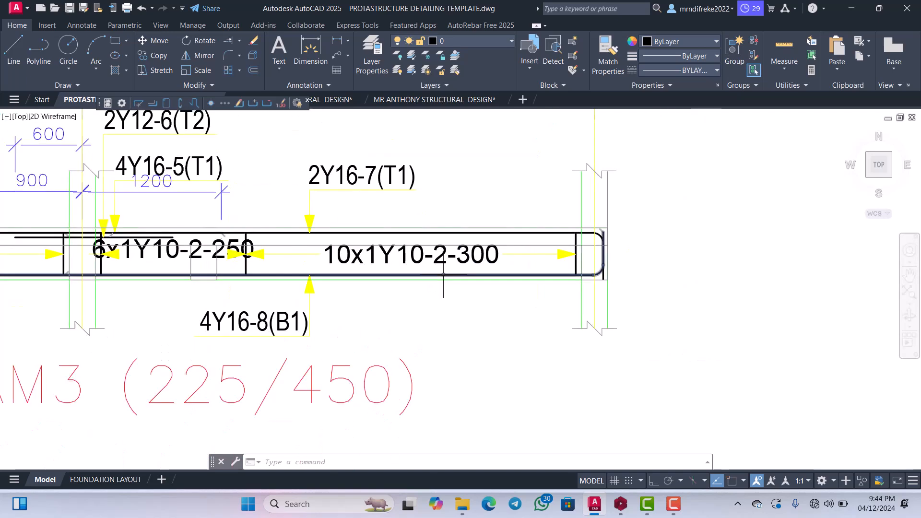
scroll(446, 269, down, 3)
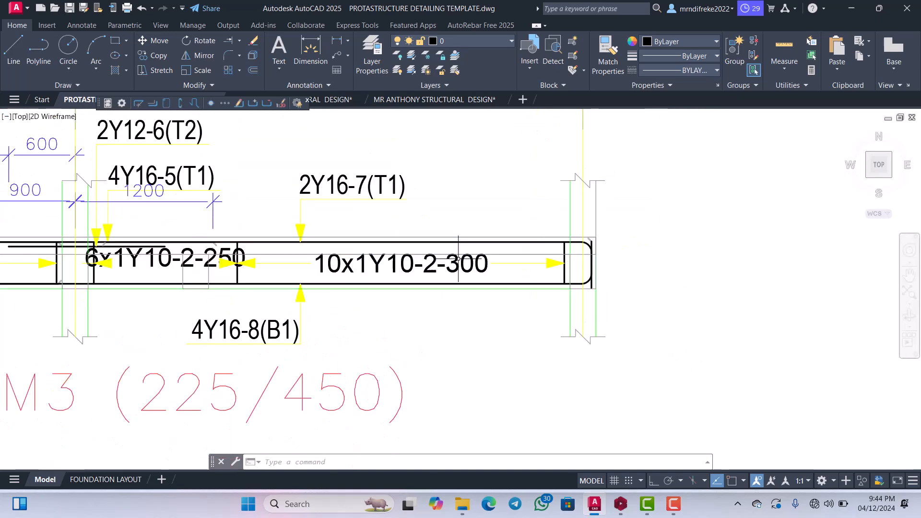
scroll(456, 262, down, 5)
scroll(444, 264, up, 6)
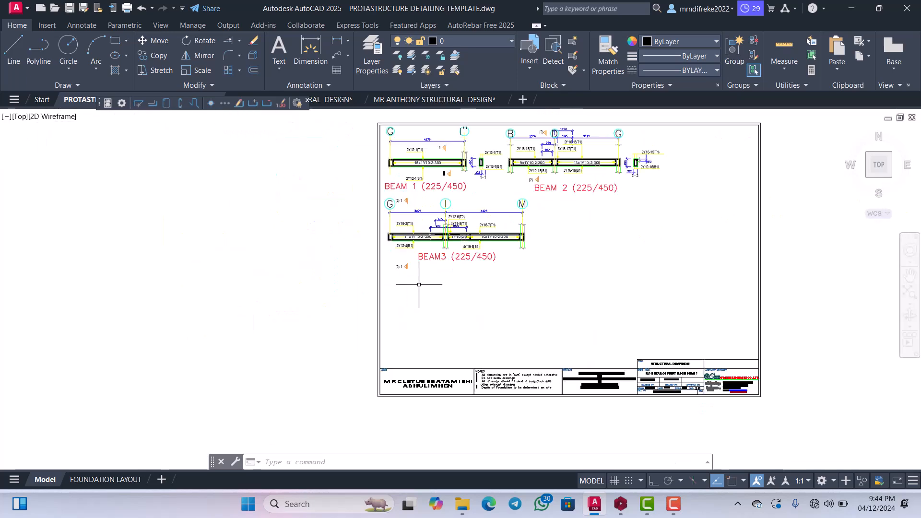
Erase the 11Y10-2-300 stirrup label from Beam 3's cross-section (2) 1 - 1 outside the sheet.
scroll(442, 265, down, 4)
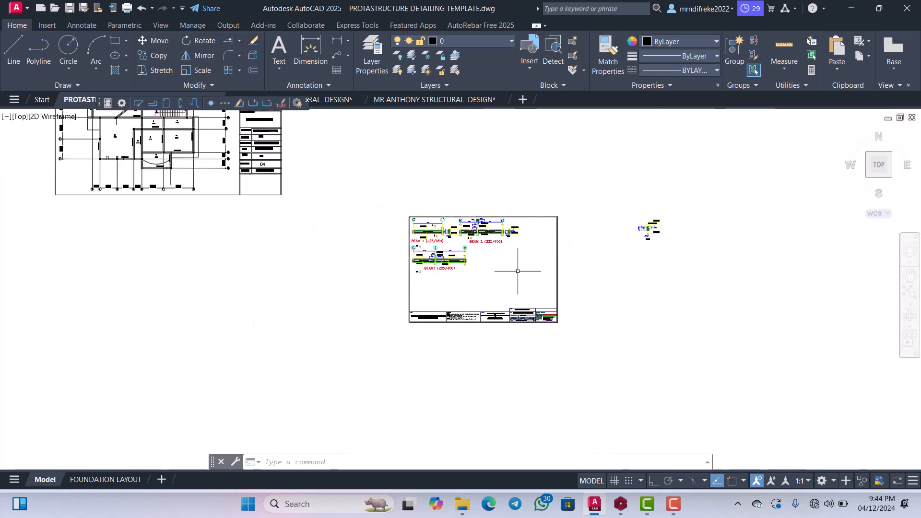
scroll(614, 218, up, 8)
scroll(605, 233, up, 2)
click(615, 234)
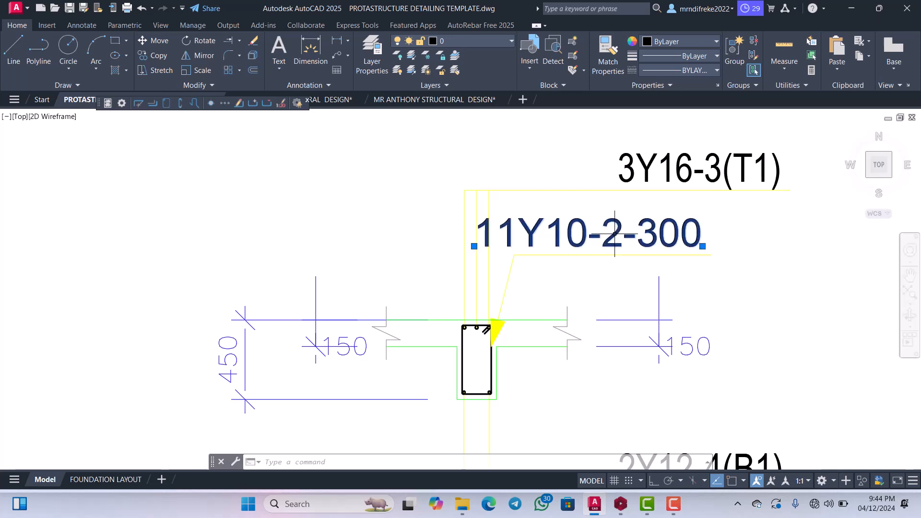
key(Delete)
scroll(616, 233, down, 2)
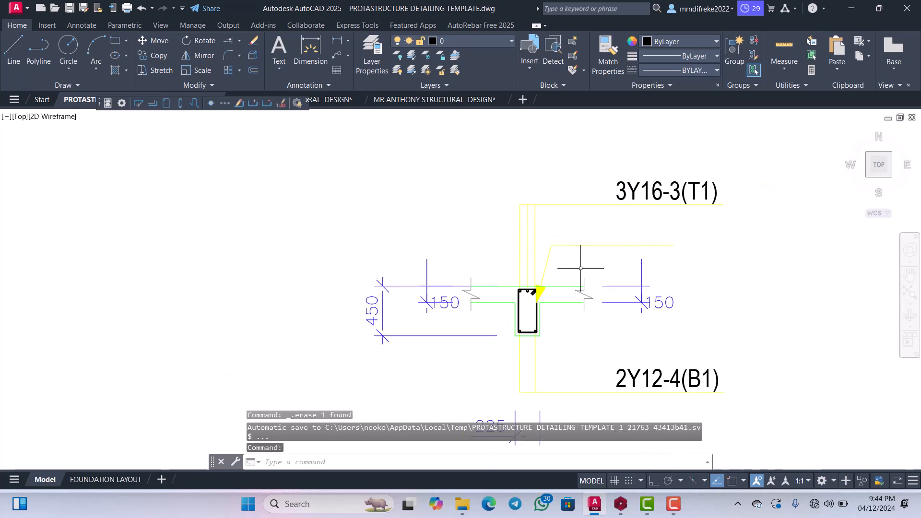
Erase the leftover stirrup leader line and its filled yellow arrowhead from Beam 3's cross-section (2) 1 - 1.
scroll(576, 267, up, 2)
click(567, 264)
click(535, 214)
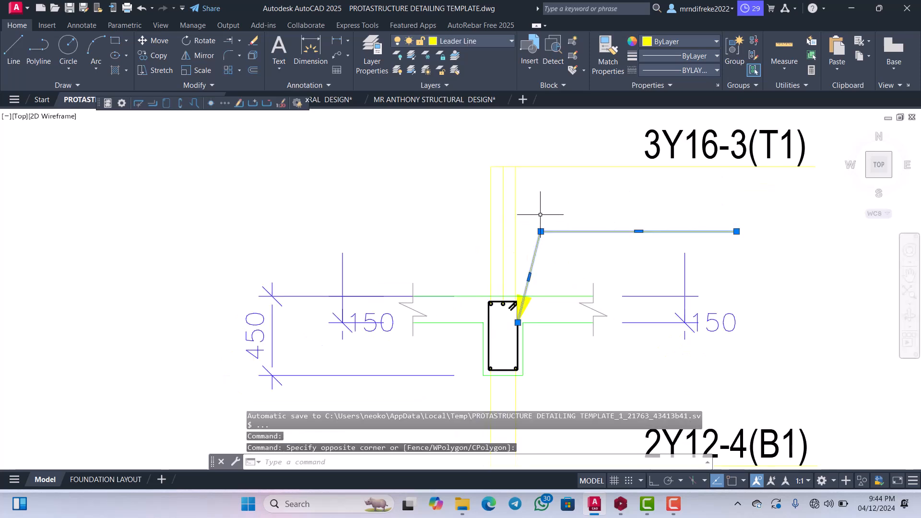
key(Delete)
scroll(537, 315, up, 8)
click(506, 268)
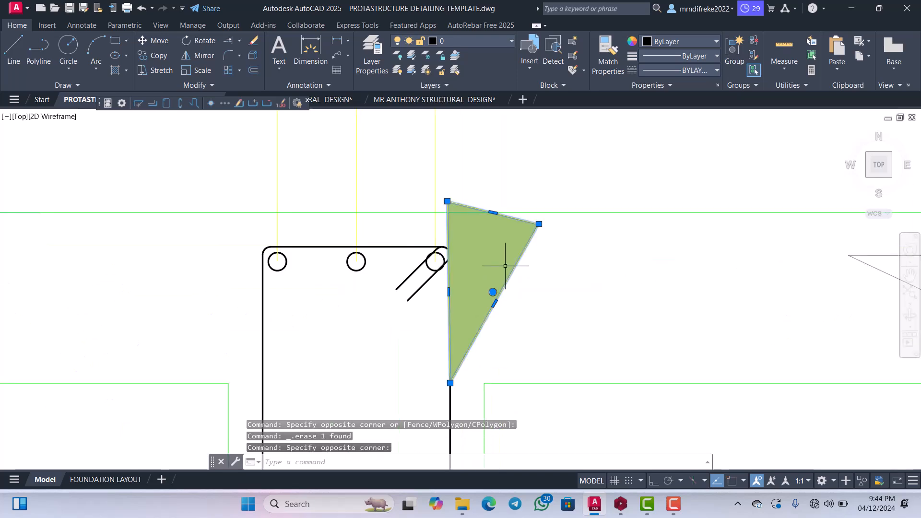
key(Delete)
Move the 3Y16-3(T1) label and its underline down, closer to the top of the beam section.
scroll(528, 261, down, 6)
scroll(538, 249, up, 5)
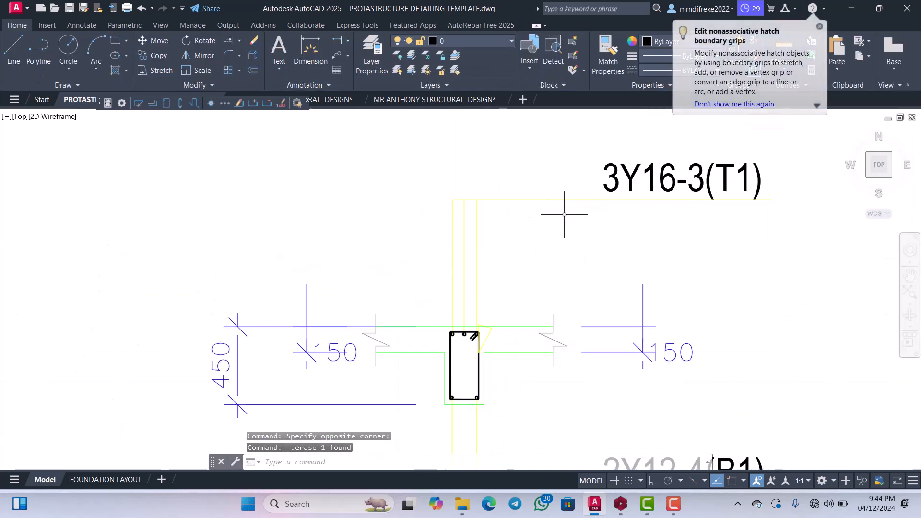
click(590, 216)
click(588, 183)
click(628, 219)
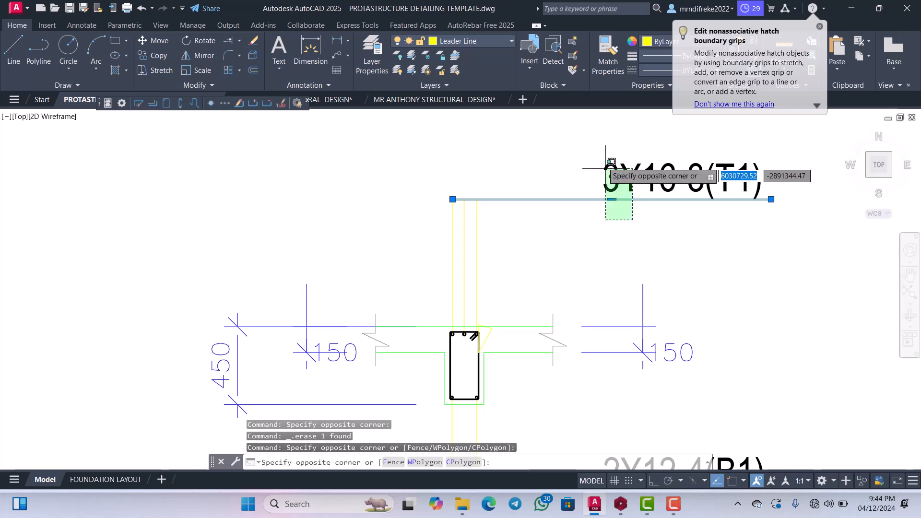
click(598, 151)
right_click(532, 191)
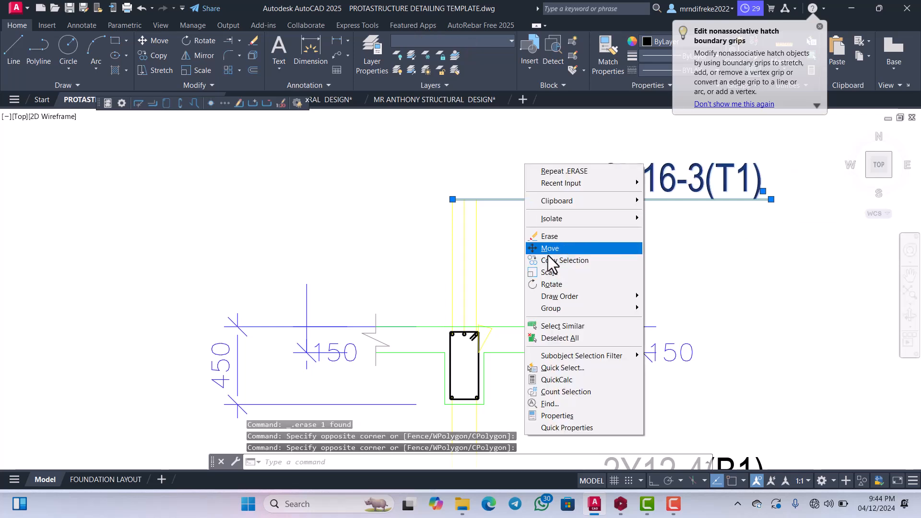
click(548, 248)
click(549, 248)
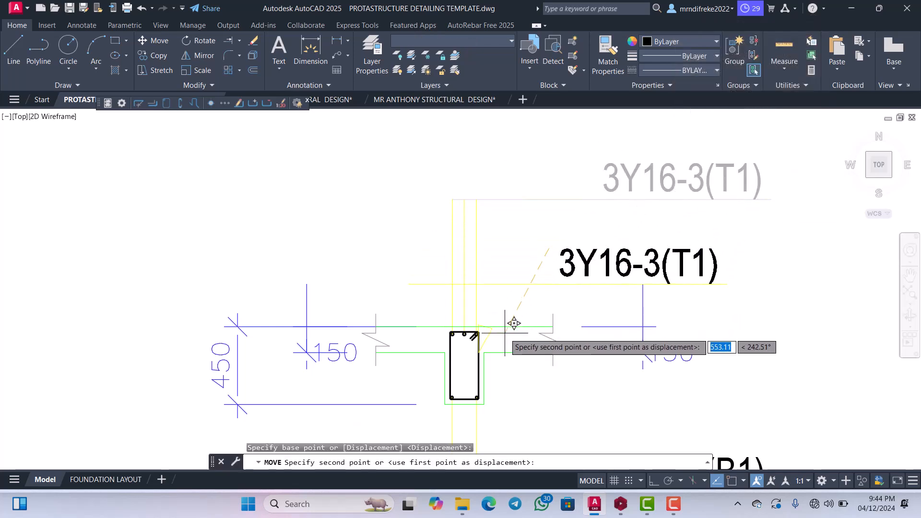
click(515, 317)
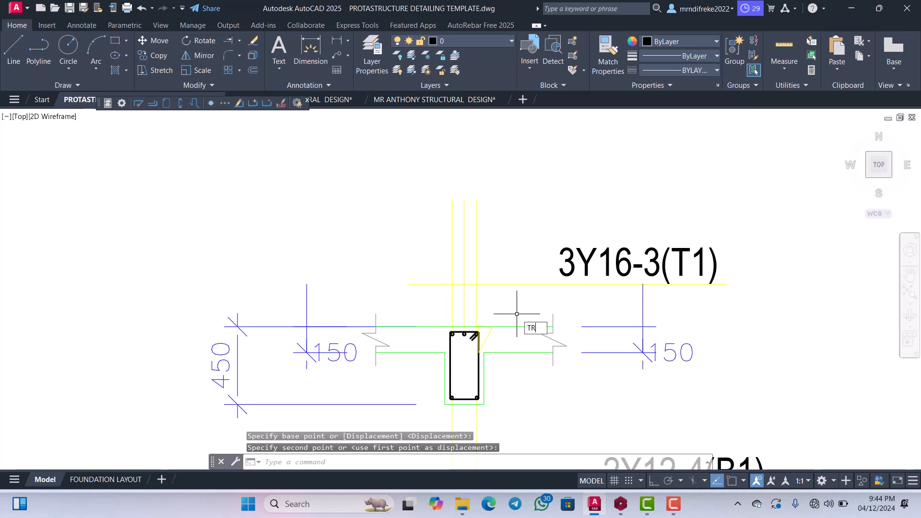
Trim the three vertical top-bar leader lines that protrude above the 3Y16-3(T1) underline.
key(Return)
click(520, 258)
click(416, 179)
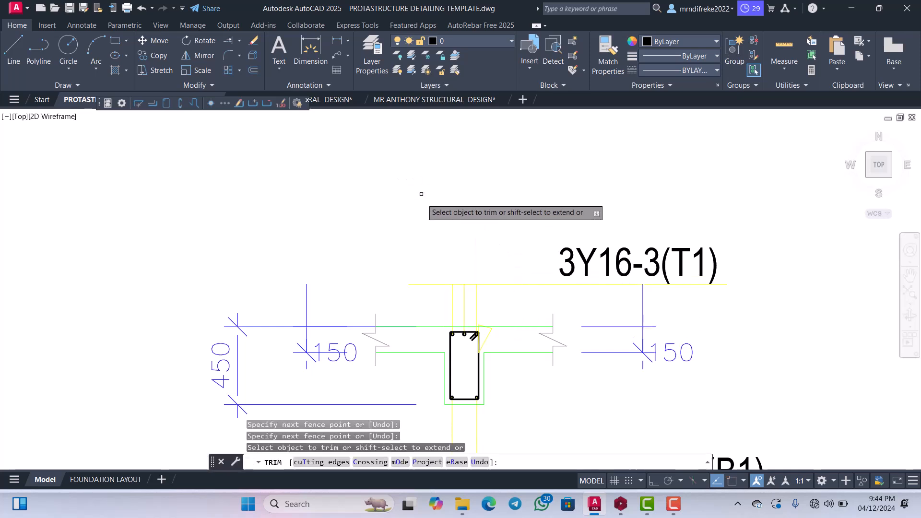
scroll(444, 236, down, 4)
scroll(460, 336, up, 4)
scroll(477, 245, down, 2)
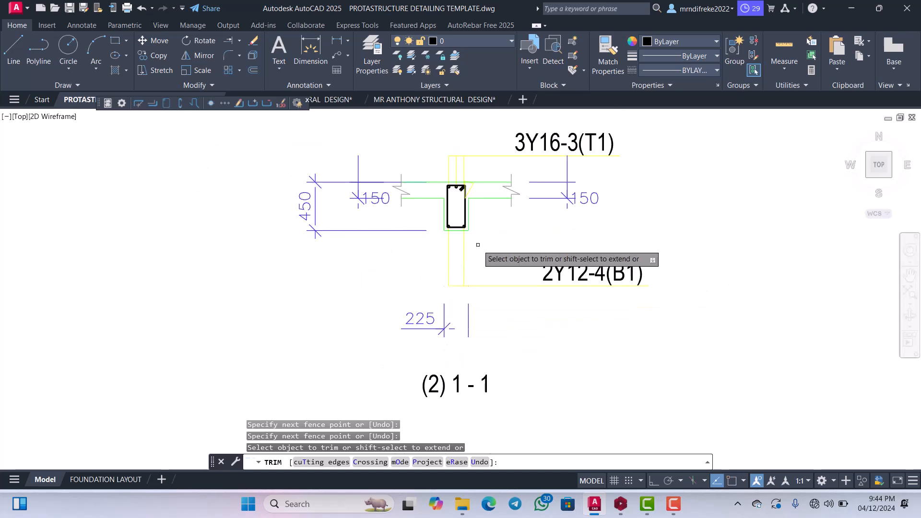
scroll(478, 245, up, 2)
key(Escape)
Move the 2Y12-4(B1) label and its underline up and inward, close beneath the beam section.
click(619, 267)
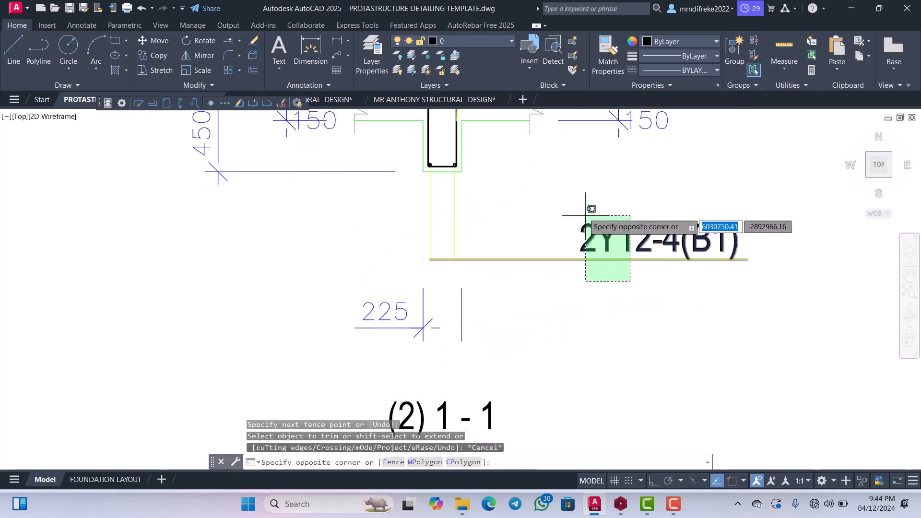
click(586, 199)
right_click(577, 206)
click(602, 288)
click(598, 289)
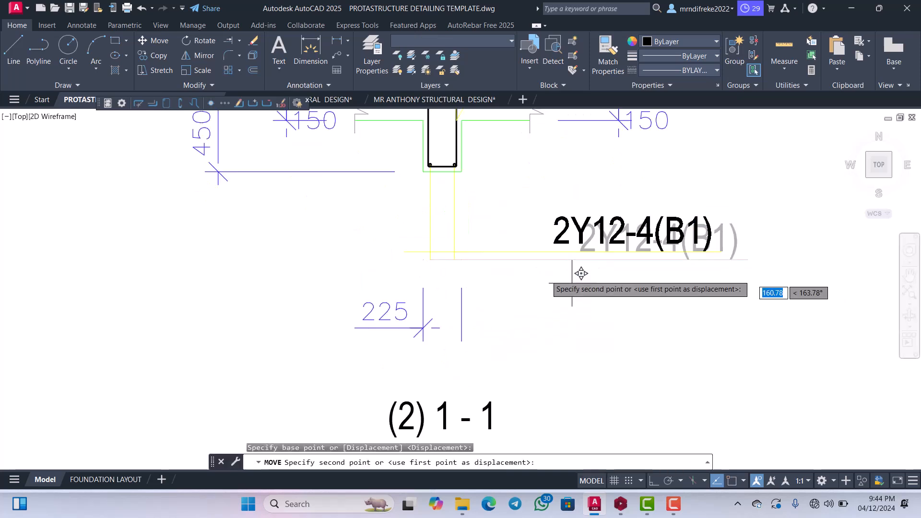
click(498, 231)
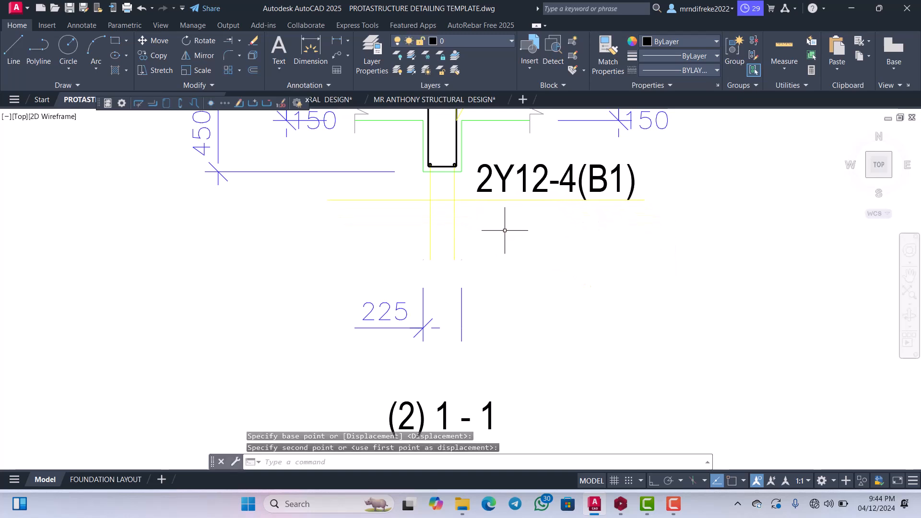
Trim the two vertical bottom-bar leader lines that protrude below the 2Y12-4(B1) underline.
key(Return)
click(505, 234)
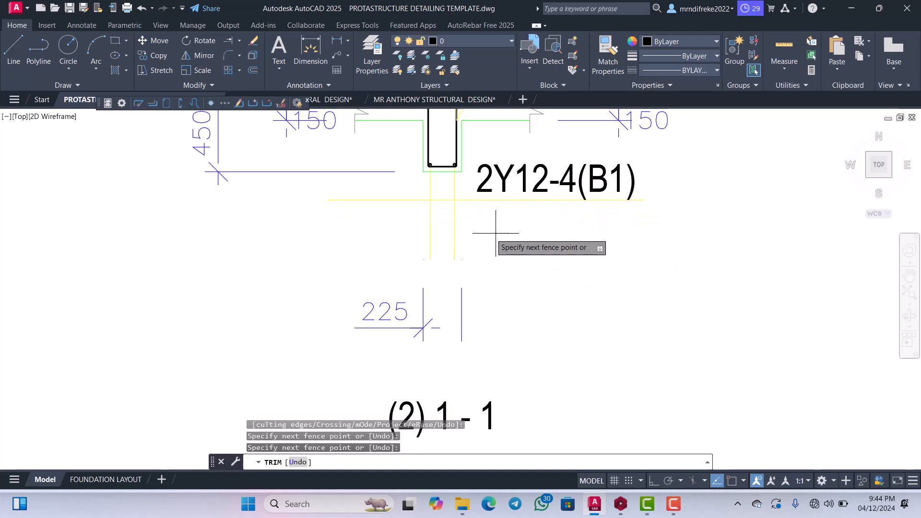
click(414, 233)
click(410, 218)
key(Return)
scroll(489, 245, down, 5)
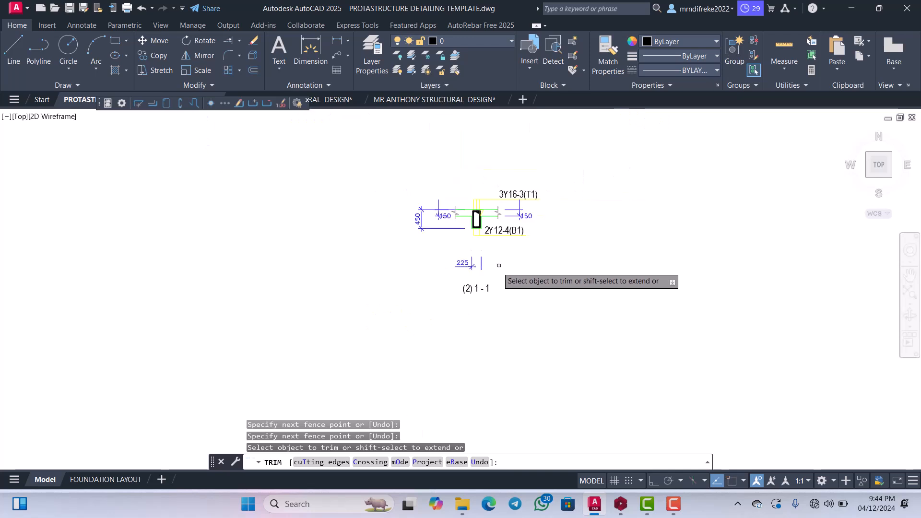
scroll(488, 263, up, 3)
key(Escape)
Move the 225 width dimension straight up towards the beam section with Ortho on.
click(480, 273)
click(385, 222)
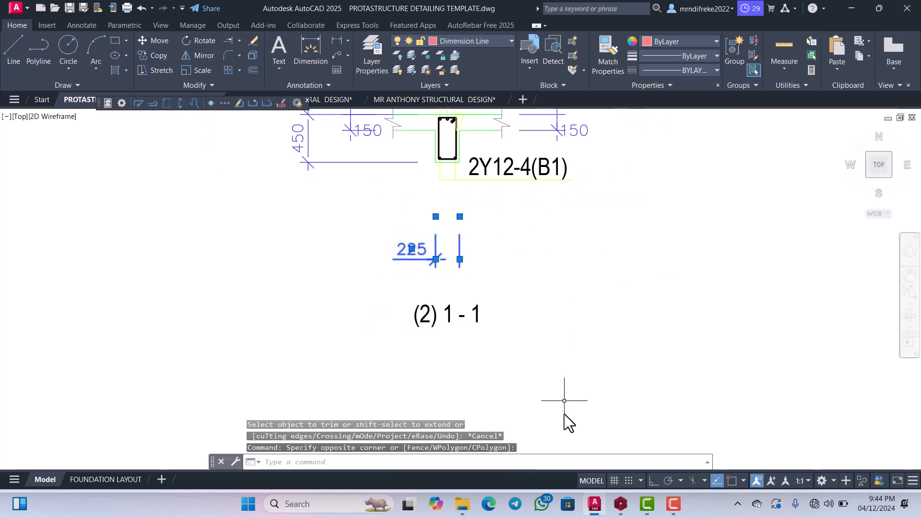
click(653, 481)
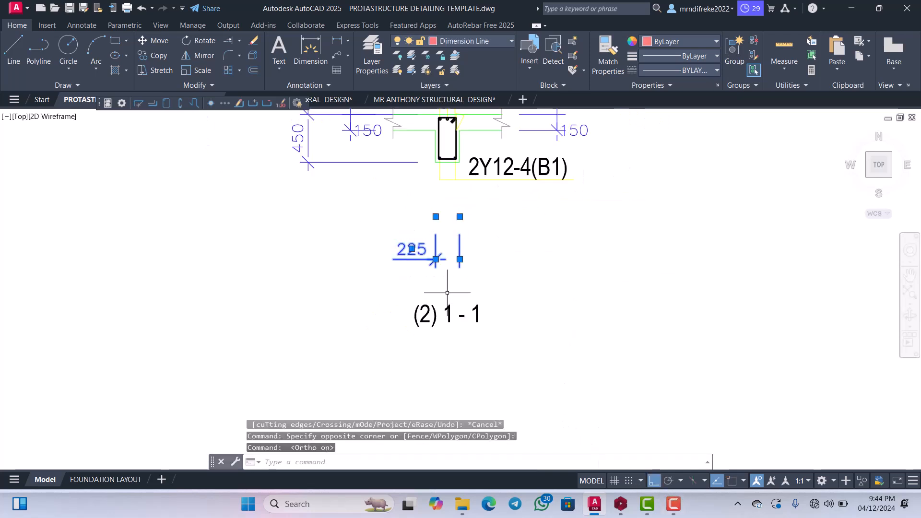
click(451, 272)
click(444, 281)
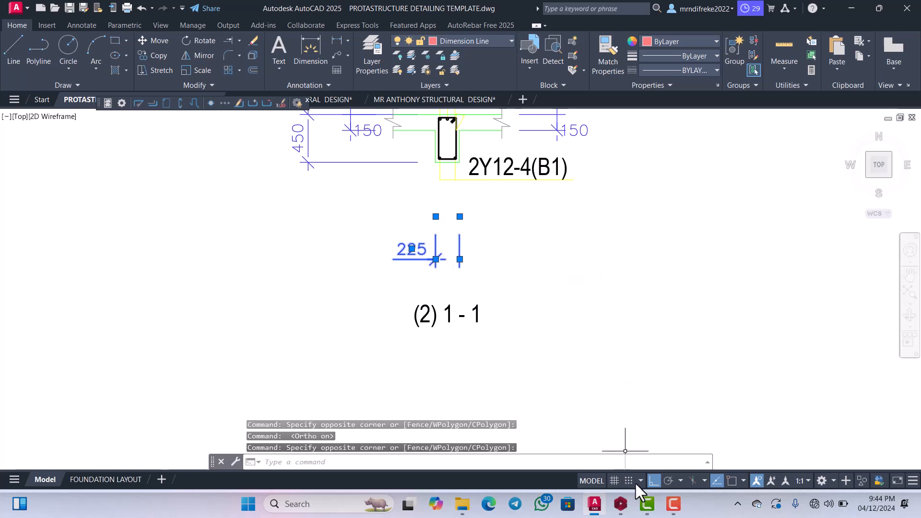
right_click(391, 204)
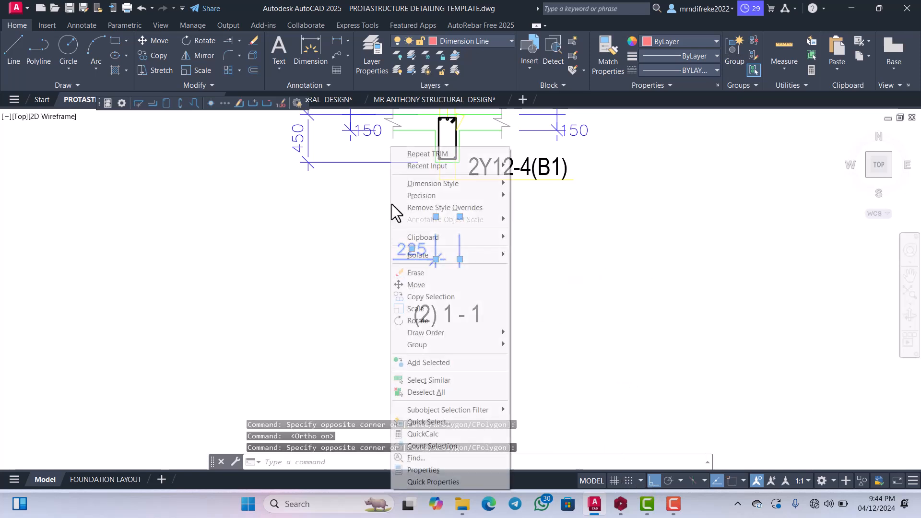
click(413, 285)
click(458, 269)
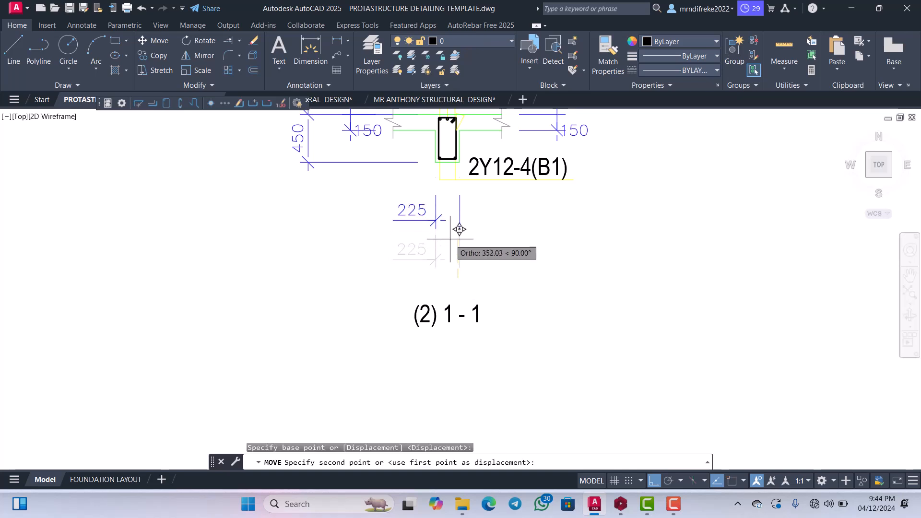
click(464, 219)
Erase the duplicate 150 slab thickness dimension on the left side of the cross-section.
scroll(472, 268, down, 3)
scroll(495, 202, up, 3)
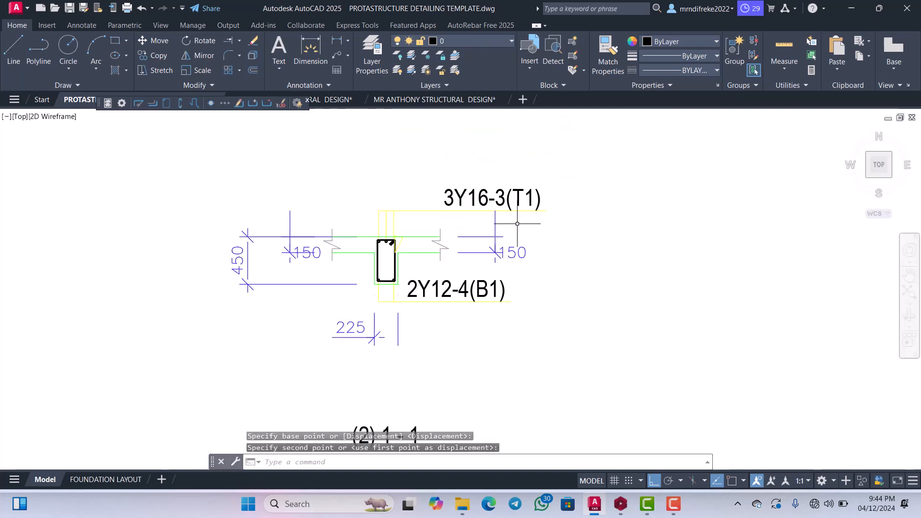
scroll(516, 248, up, 2)
scroll(574, 236, down, 4)
scroll(548, 256, up, 2)
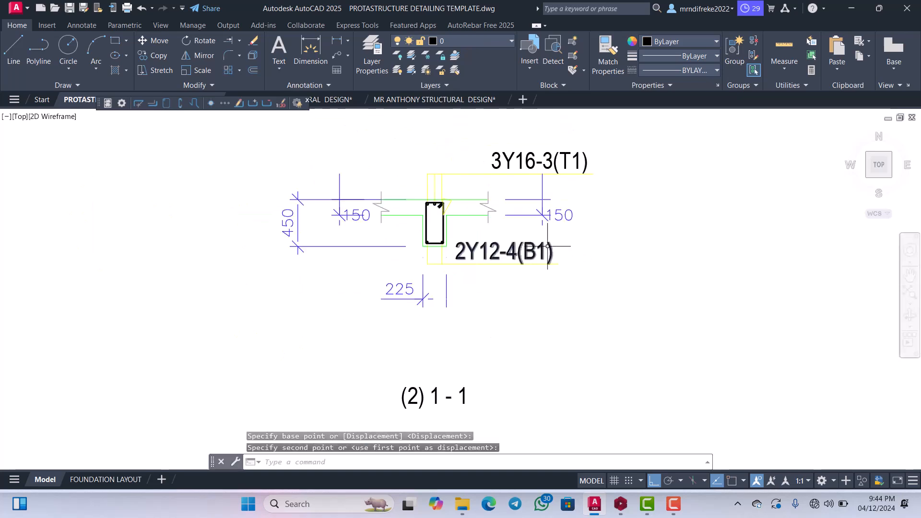
scroll(339, 246, up, 2)
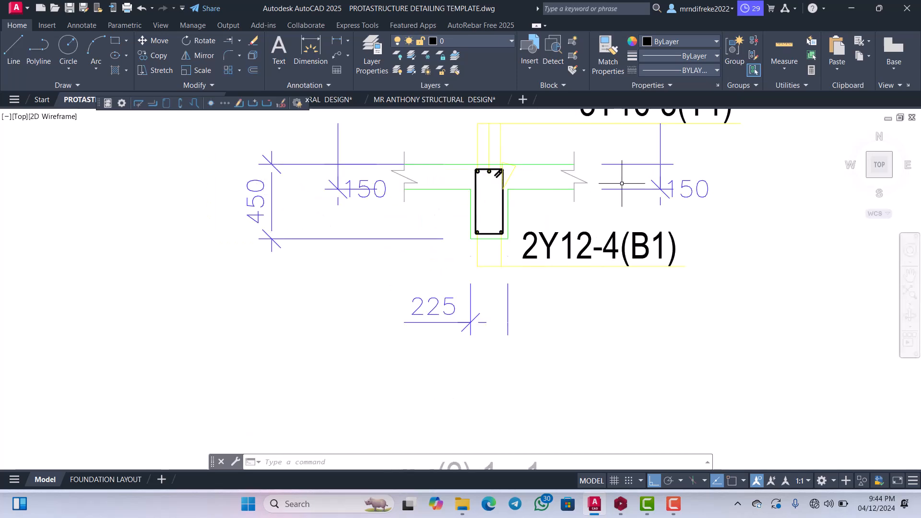
scroll(622, 183, up, 2)
scroll(644, 201, down, 1)
scroll(644, 201, up, 3)
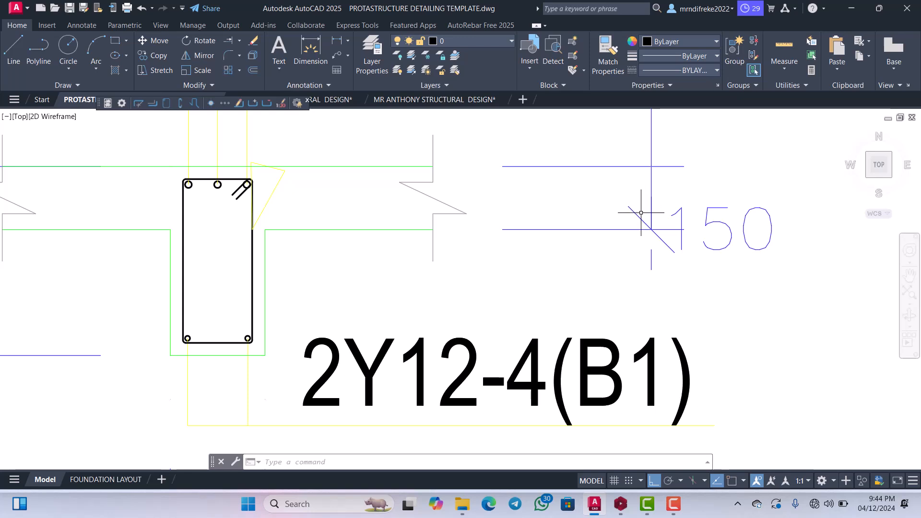
scroll(640, 212, down, 5)
scroll(453, 223, up, 1)
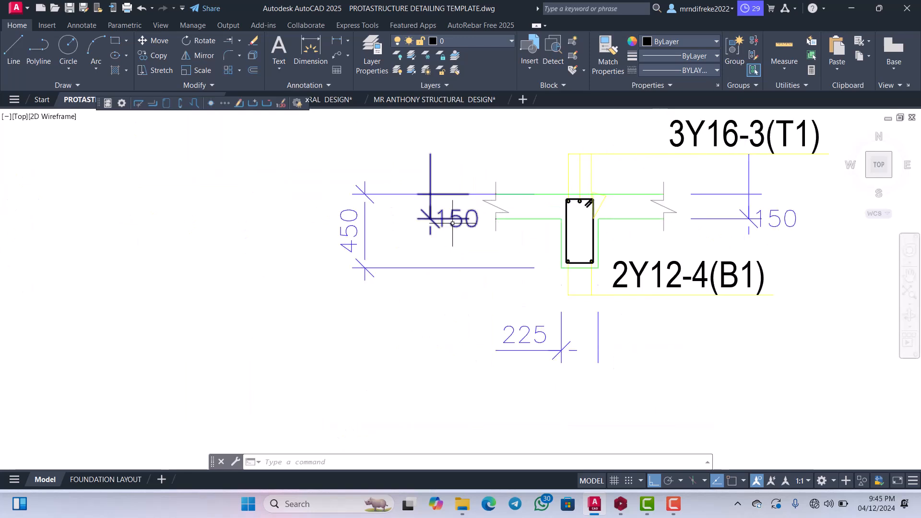
scroll(465, 228, up, 2)
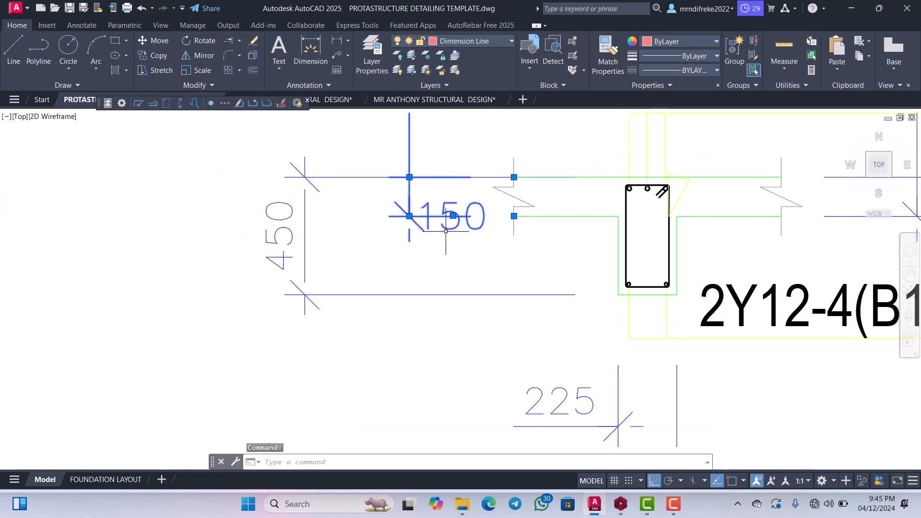
key(Delete)
Change the cross-section's title to 3 - 3, removing the (2) prefix.
scroll(431, 248, down, 2)
scroll(503, 229, down, 2)
scroll(657, 221, up, 4)
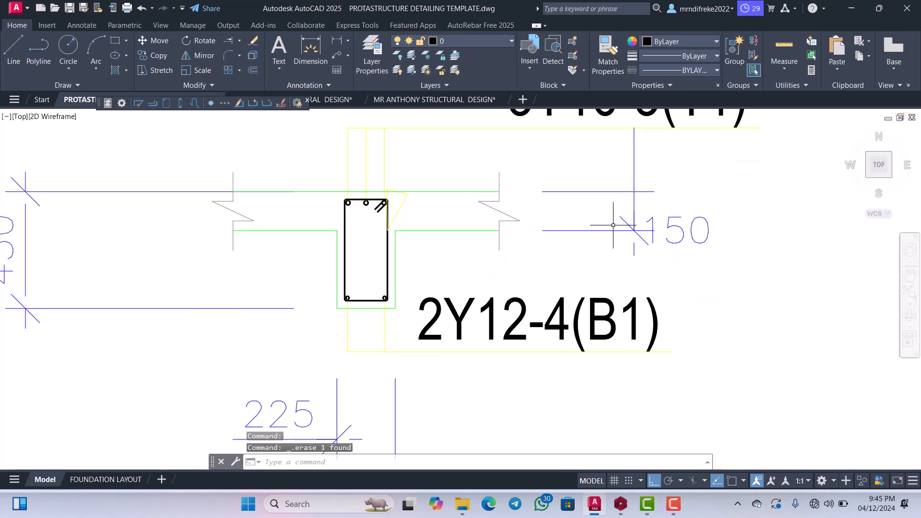
scroll(613, 225, down, 7)
scroll(595, 317, up, 2)
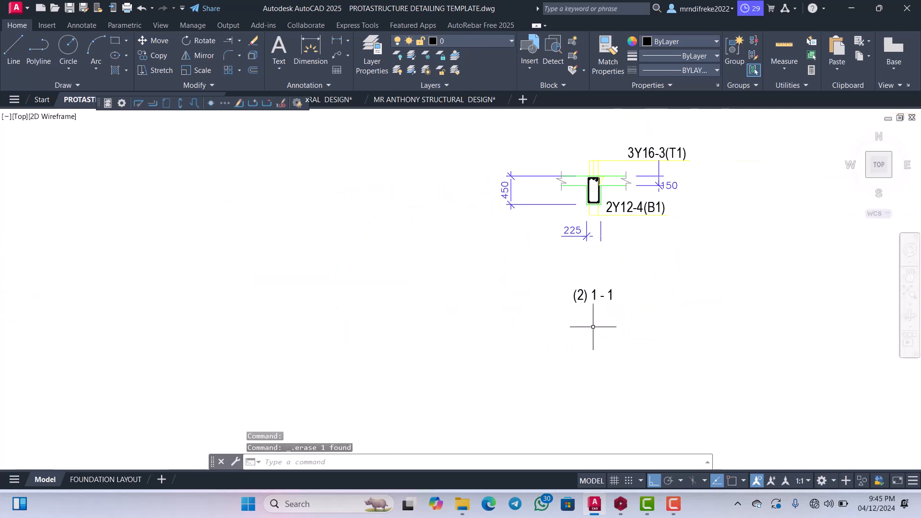
scroll(593, 309, up, 2)
click(589, 278)
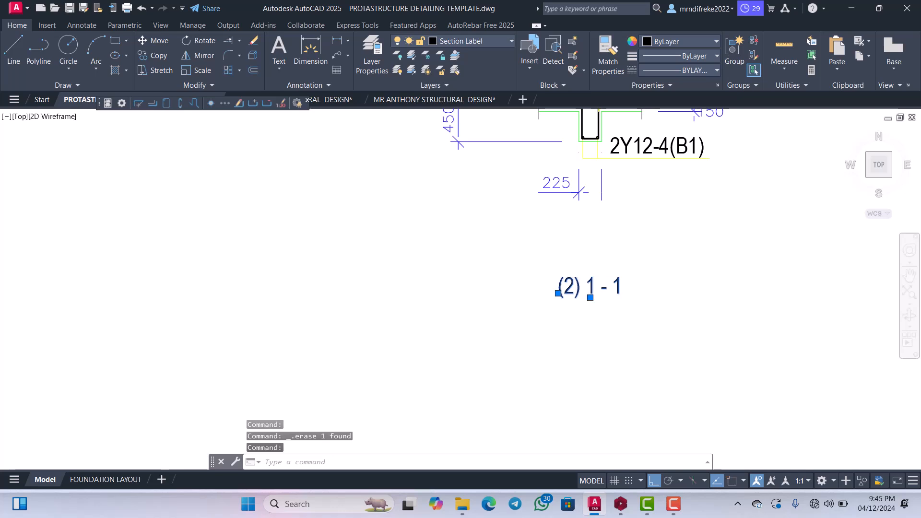
double_click(583, 290)
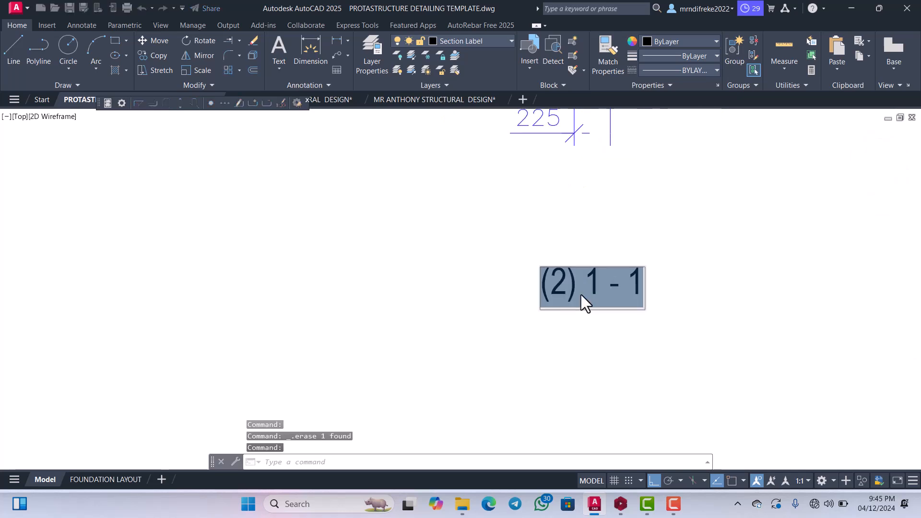
click(595, 280)
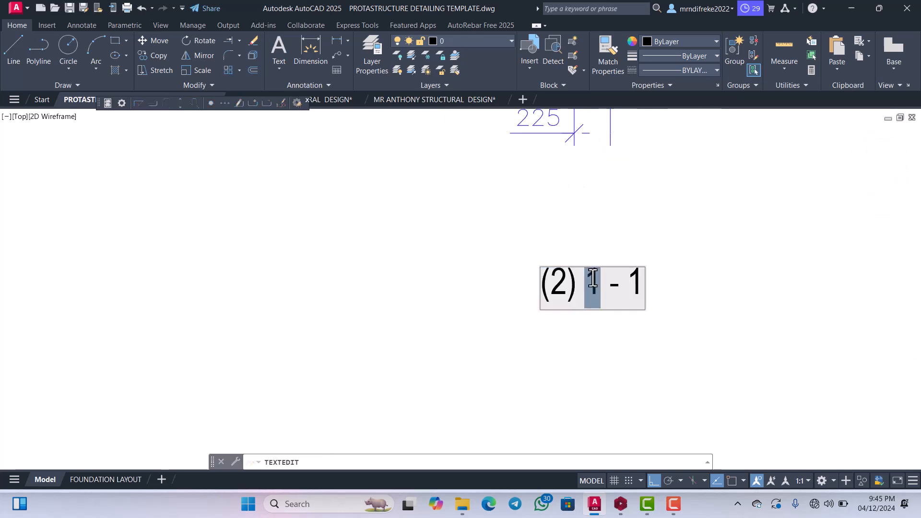
text(3)
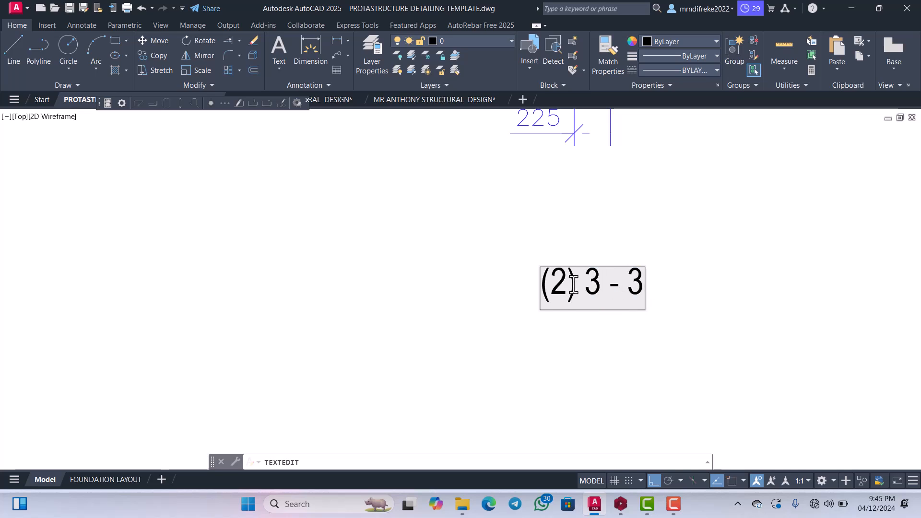
key(BackSpace)
scroll(542, 289, down, 5)
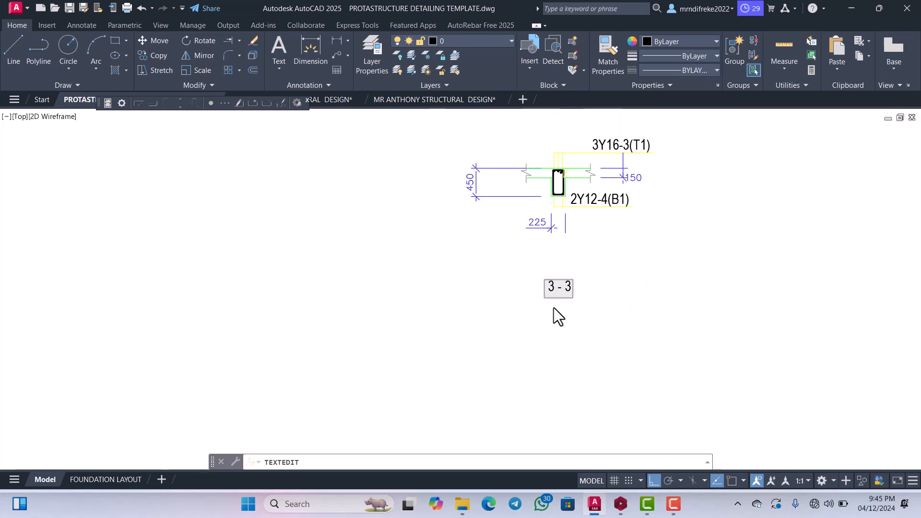
click(555, 307)
scroll(581, 307, up, 5)
key(Escape)
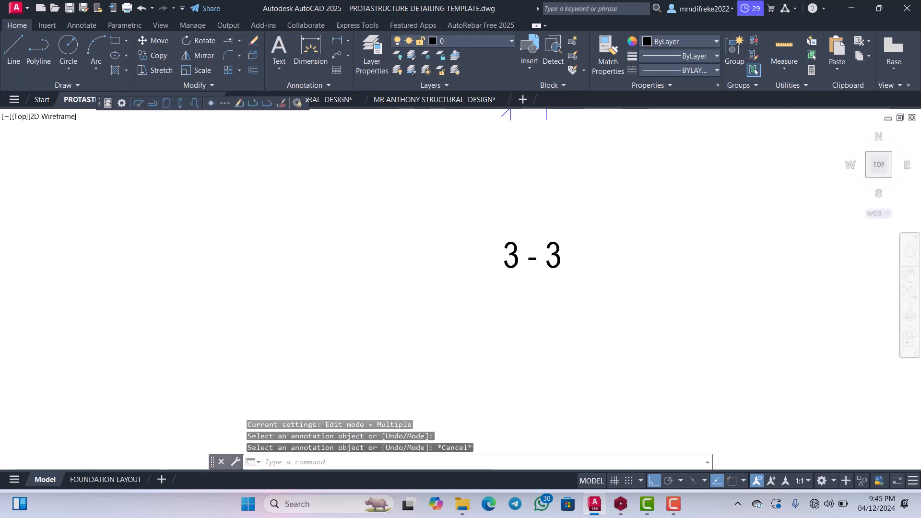
Move the 3 - 3 title straight up to just below the 225 dimension.
click(580, 299)
click(529, 241)
right_click(529, 260)
click(547, 287)
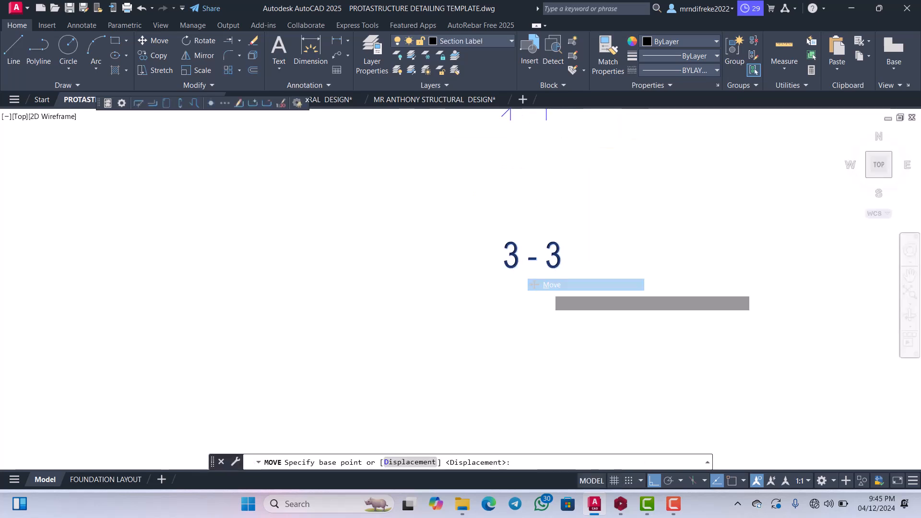
click(548, 287)
scroll(548, 266, down, 4)
click(556, 222)
Move the whole 3 - 3 cross-section into the drawing sheet beside Beam 3's right end, with Ortho off.
scroll(575, 240, down, 2)
click(624, 261)
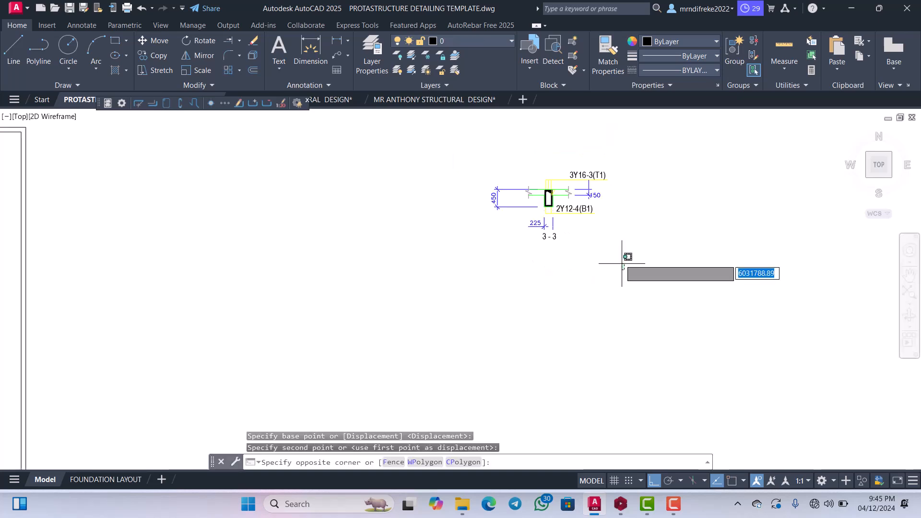
click(490, 170)
right_click(496, 176)
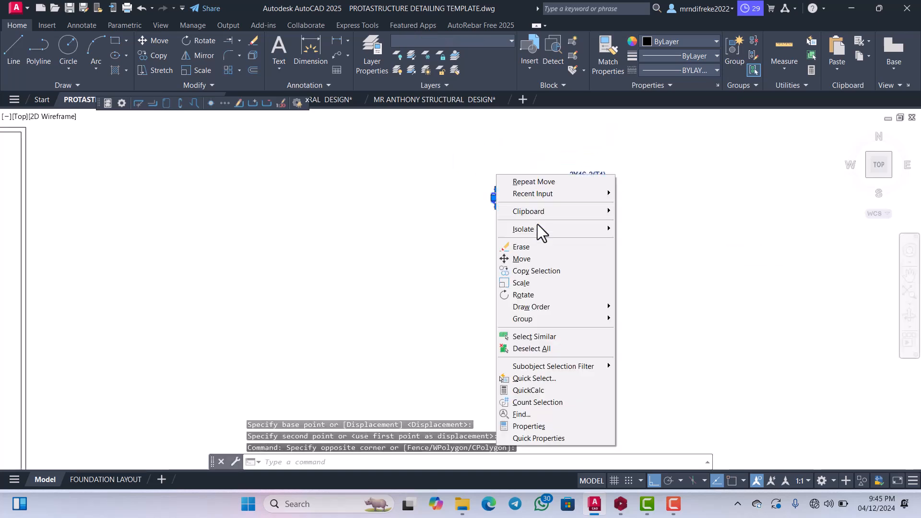
click(520, 261)
click(487, 240)
scroll(492, 250, down, 3)
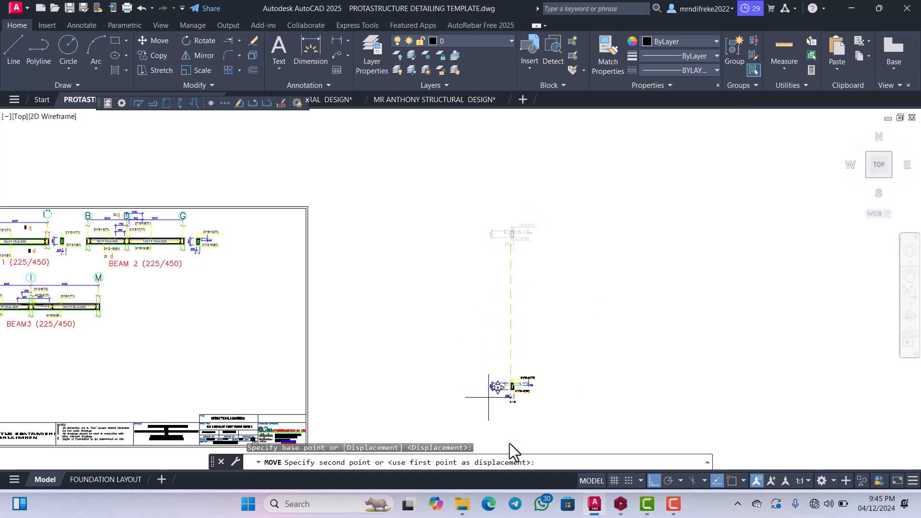
click(654, 480)
scroll(500, 245, down, 2)
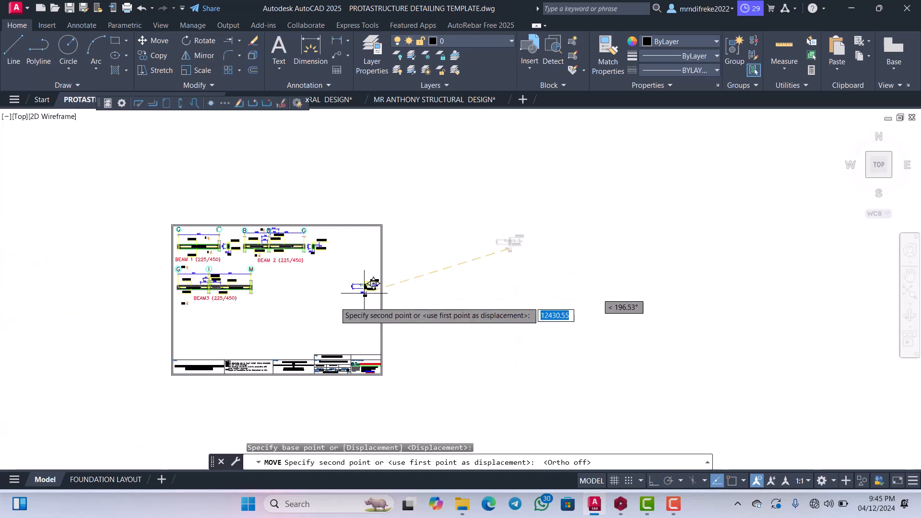
scroll(263, 284, up, 5)
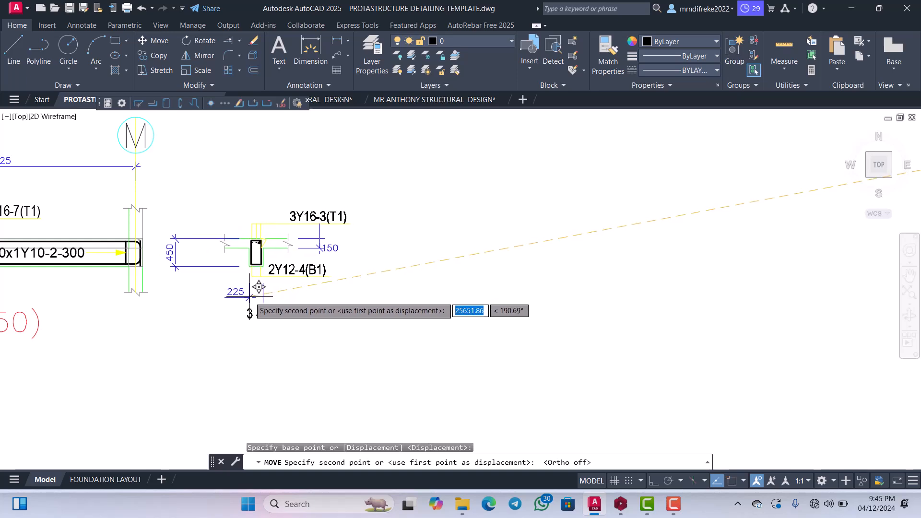
click(258, 283)
Move the 450 depth dimension horizontally closer to the 3 - 3 beam section with Ortho on.
scroll(258, 284, down, 2)
scroll(285, 266, up, 2)
scroll(336, 266, up, 2)
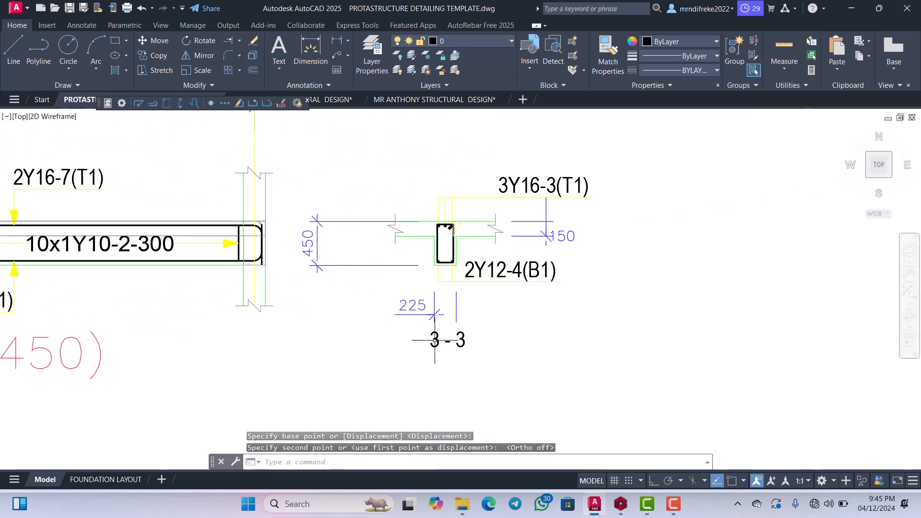
click(651, 479)
scroll(379, 270, up, 4)
click(329, 222)
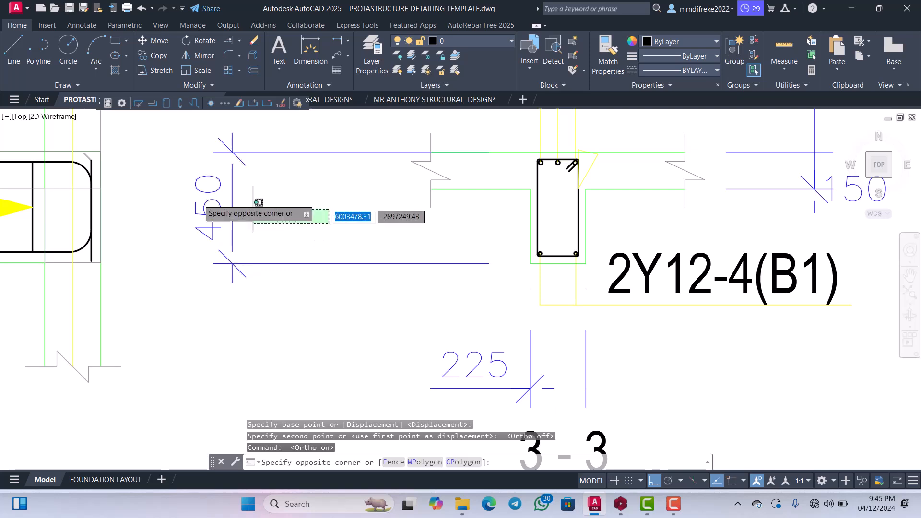
click(224, 214)
right_click(199, 146)
click(220, 285)
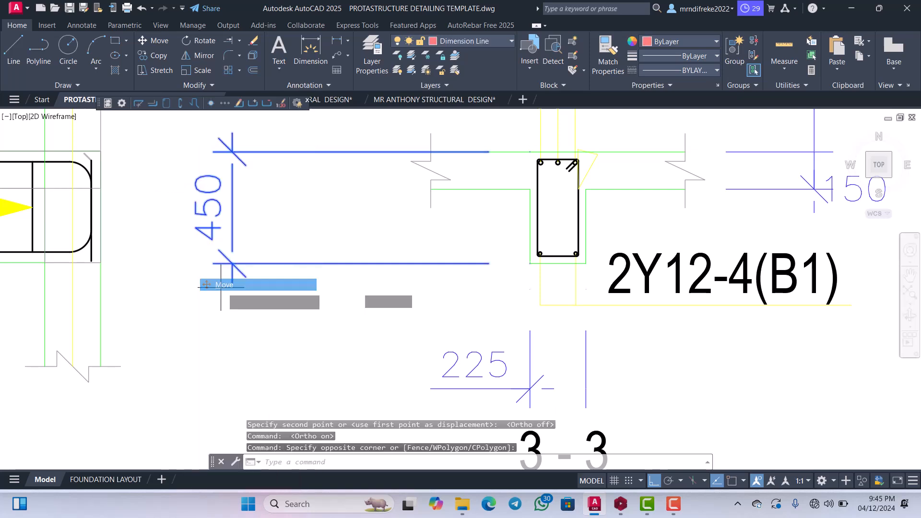
click(220, 287)
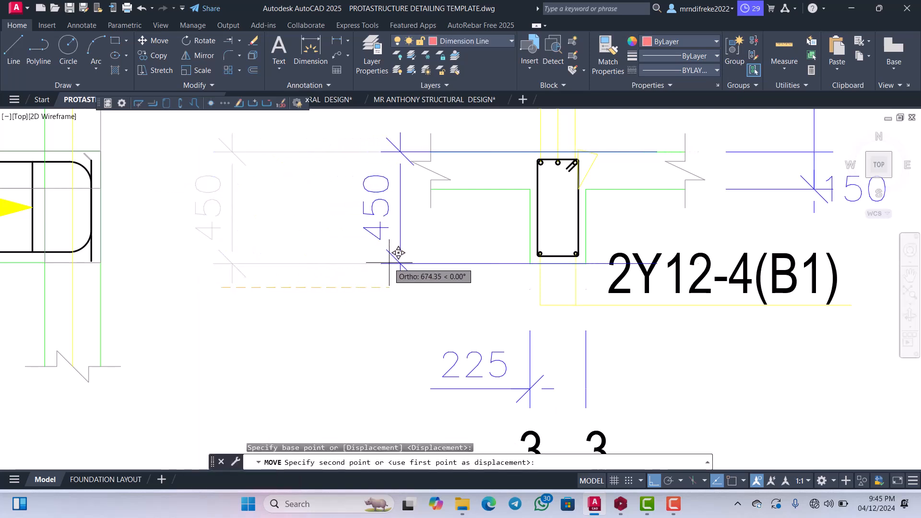
click(398, 253)
Try trimming the 450 dimension's extension line where it crosses the beam section, and undo the trim.
middle_drag(536, 260, 463, 256)
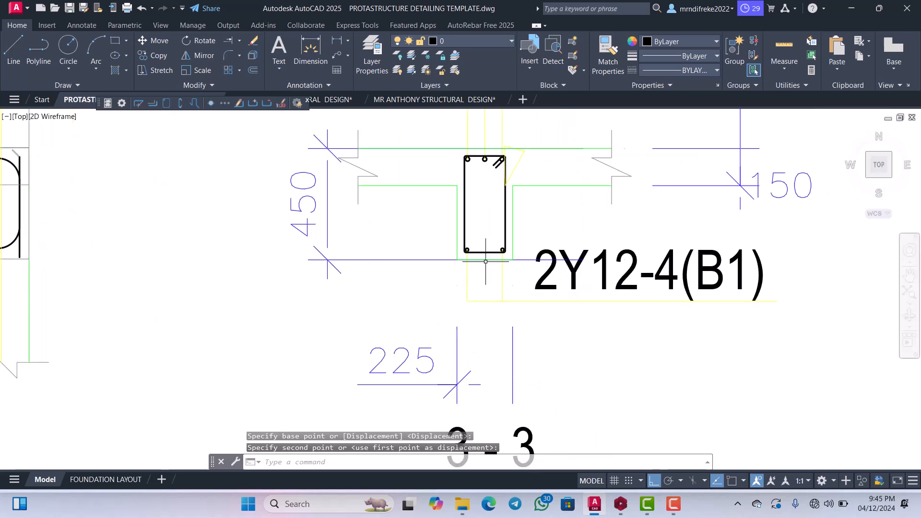
text(R)
key(Return)
scroll(522, 262, up, 4)
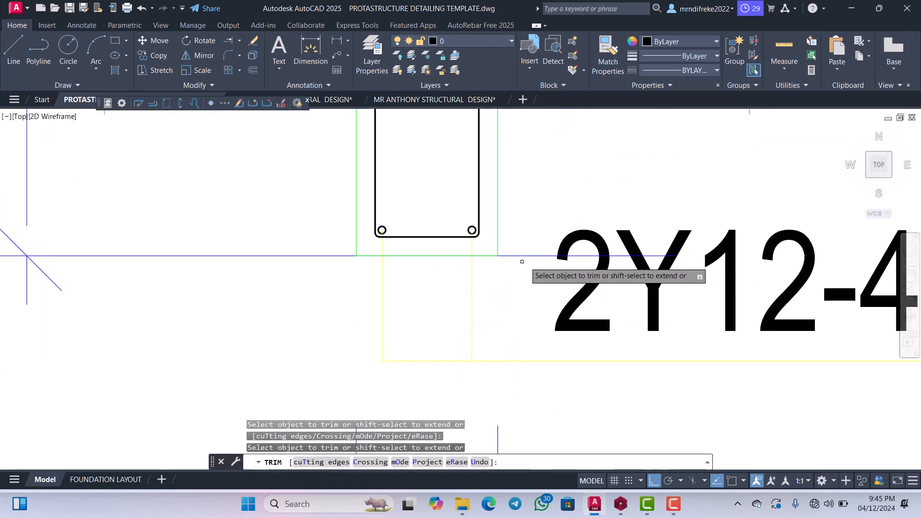
scroll(533, 256, down, 7)
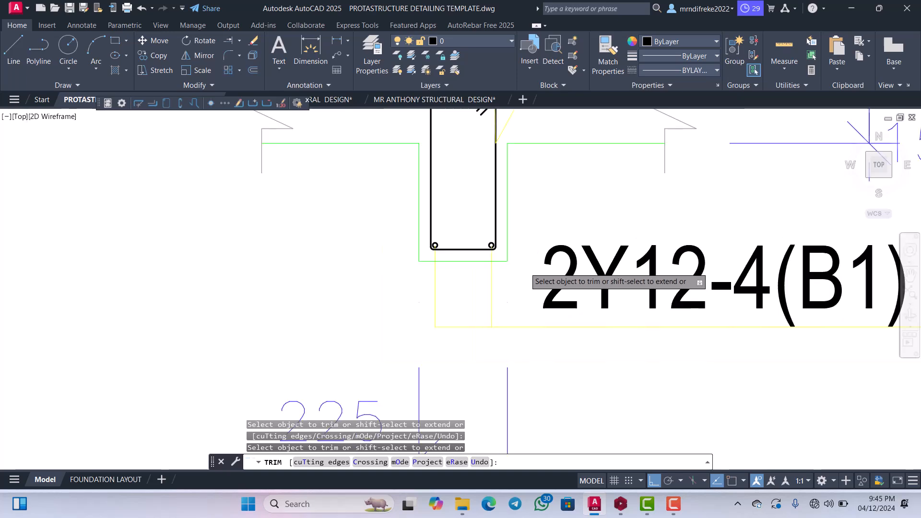
key(Escape)
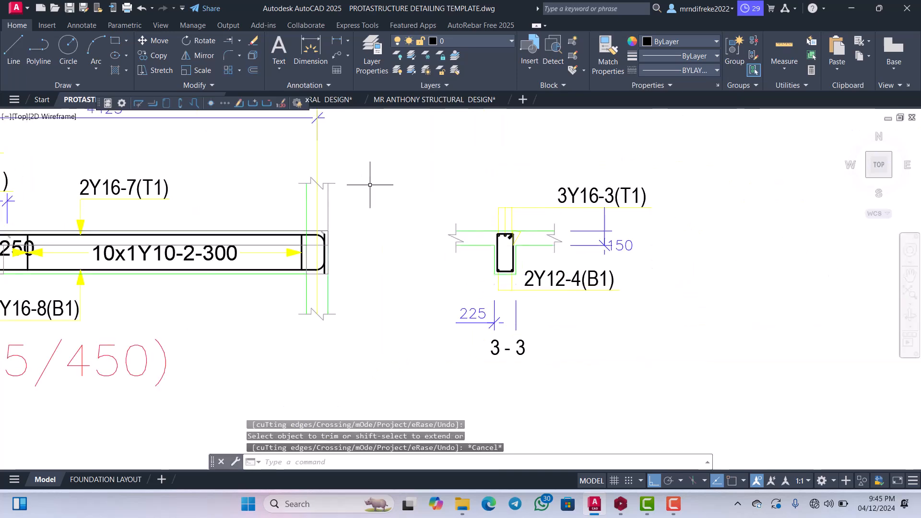
click(141, 8)
Move the 3Y16-3(T1) label horizontally left along its leader line, closer to the beam section.
scroll(410, 259, down, 3)
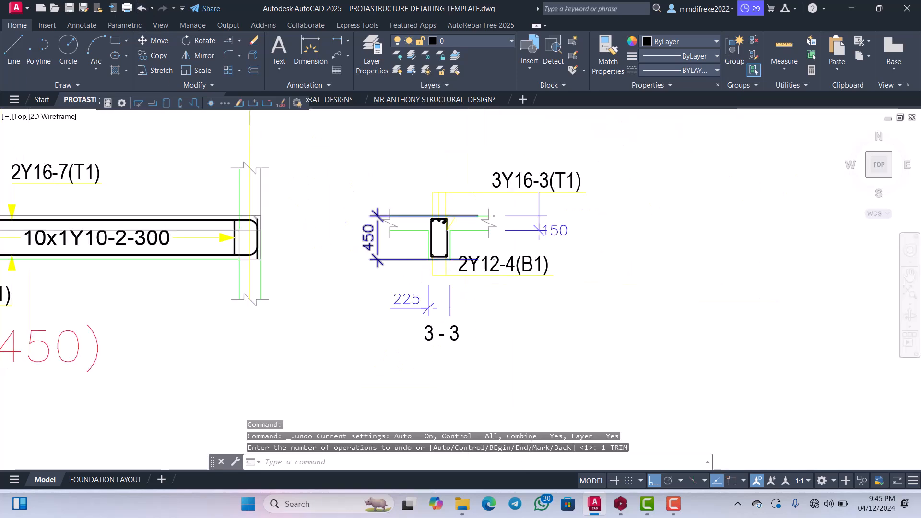
scroll(458, 200, up, 2)
scroll(562, 160, up, 2)
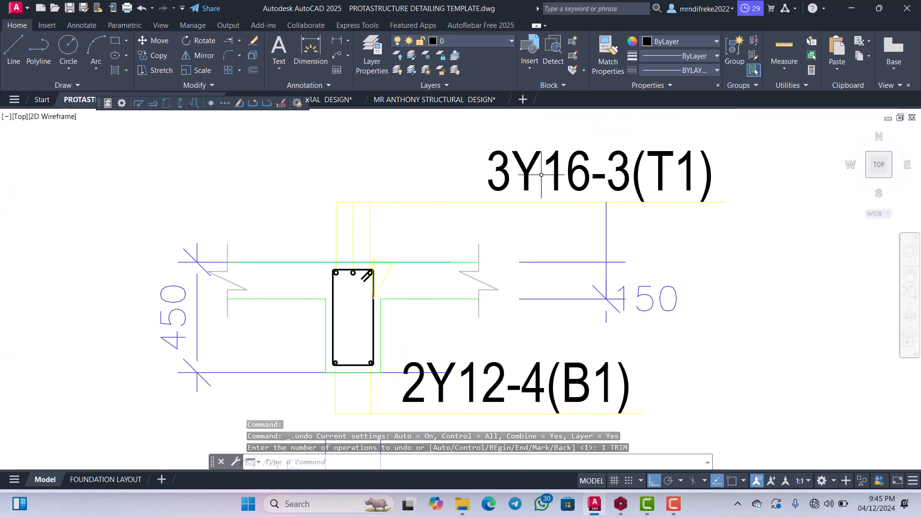
click(489, 165)
right_click(488, 169)
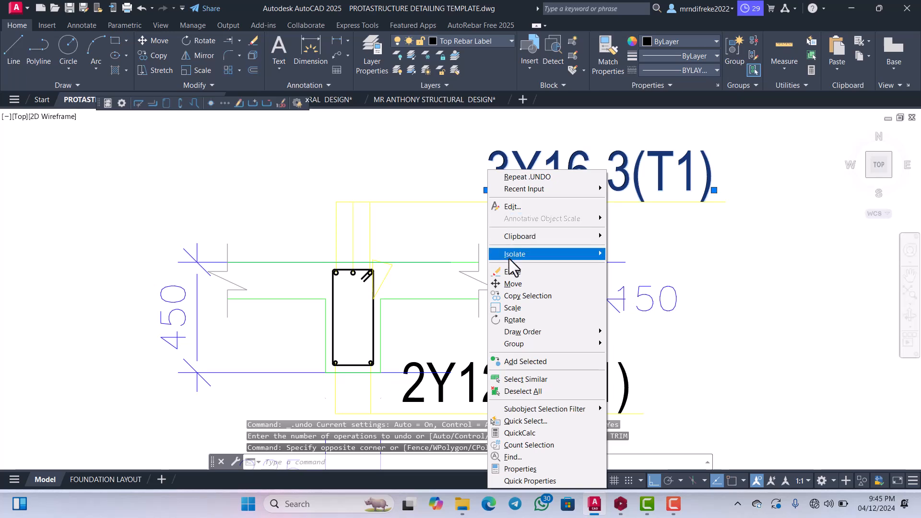
click(509, 283)
click(519, 269)
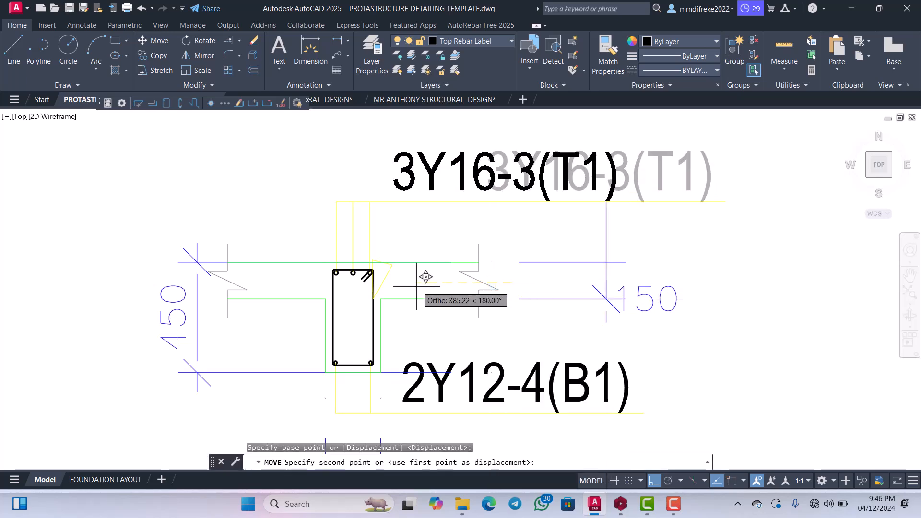
click(397, 283)
scroll(396, 283, down, 3)
scroll(499, 272, up, 1)
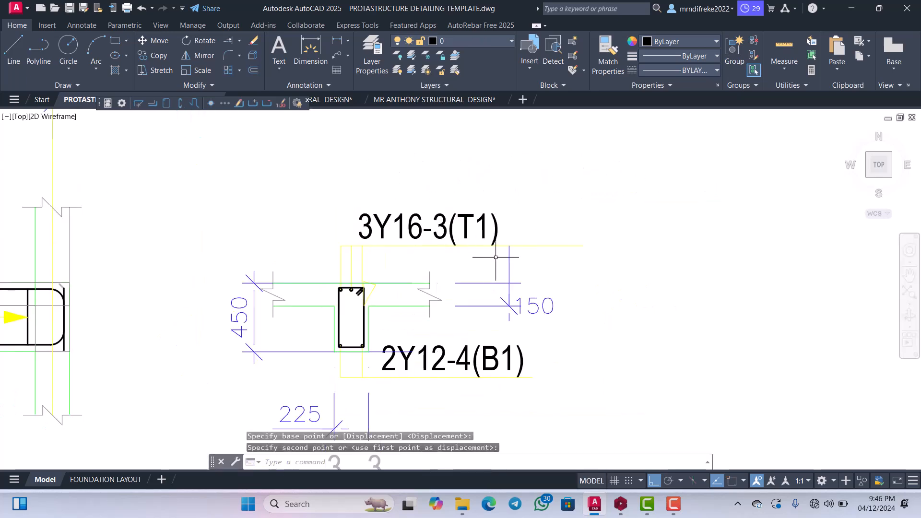
Move the 2Y12-4(B1) label horizontally left along its leader line, closer to the beam section.
scroll(499, 272, down, 1)
scroll(500, 272, up, 2)
scroll(480, 287, down, 3)
scroll(448, 306, up, 6)
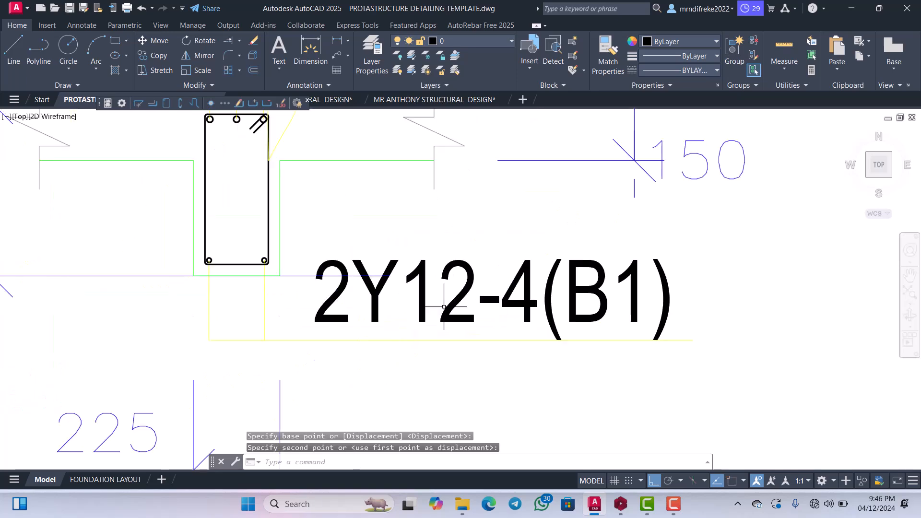
click(448, 307)
right_click(437, 301)
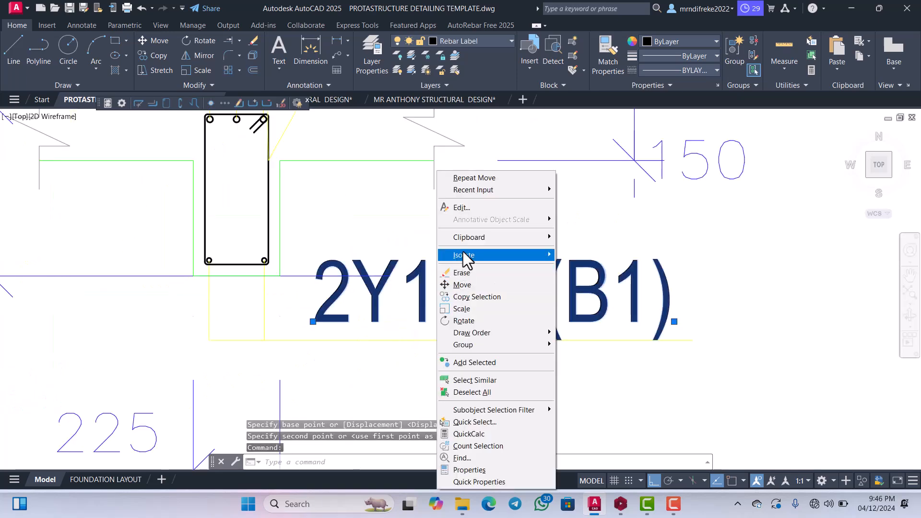
click(458, 284)
click(462, 300)
click(425, 299)
Move the 2Y12-4(B1) label slightly straight down towards its leader line.
scroll(432, 293, down, 4)
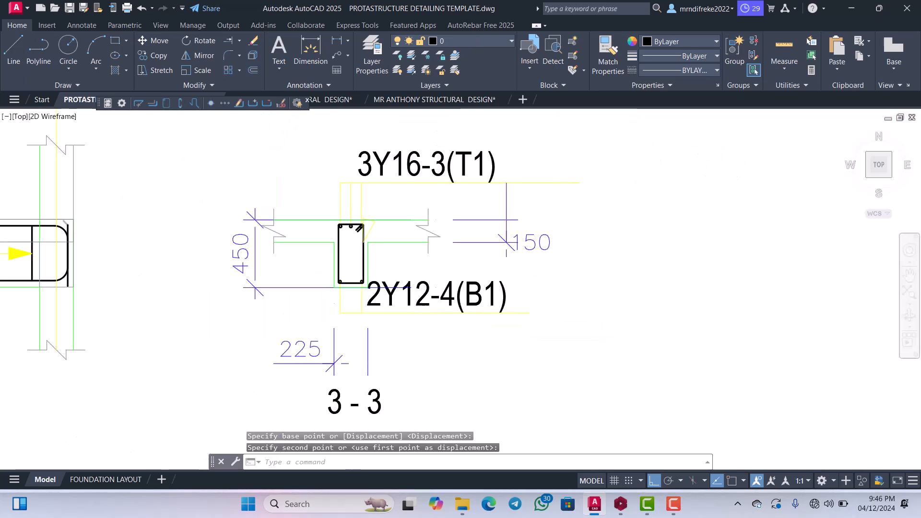
scroll(432, 307, up, 4)
click(411, 279)
right_click(411, 280)
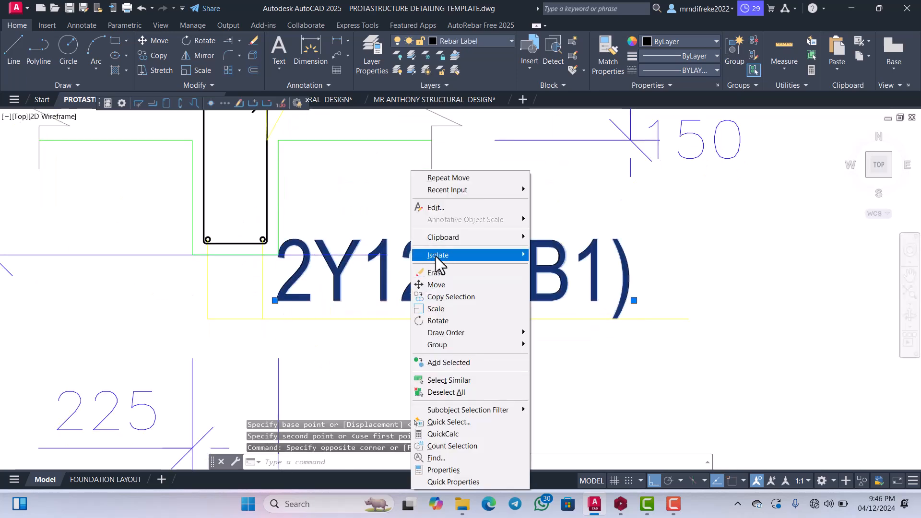
click(438, 288)
click(444, 275)
click(443, 283)
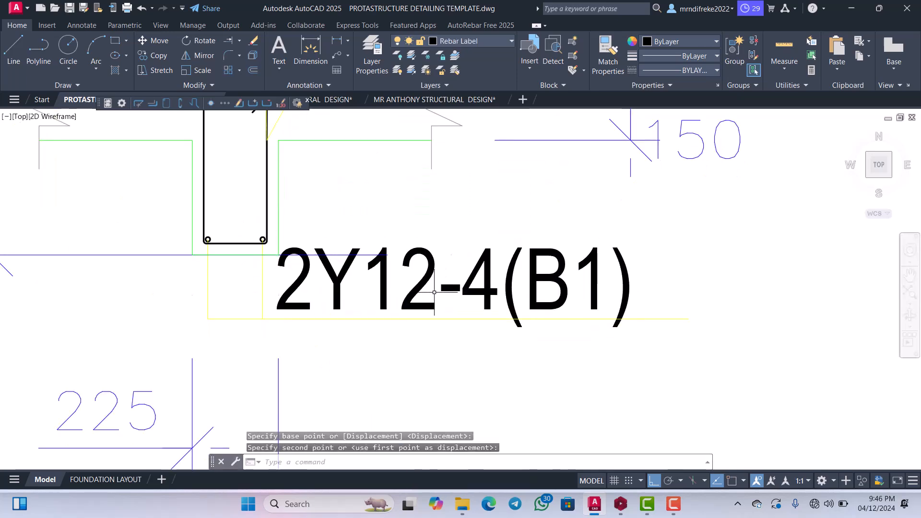
scroll(444, 293, down, 5)
scroll(492, 259, up, 3)
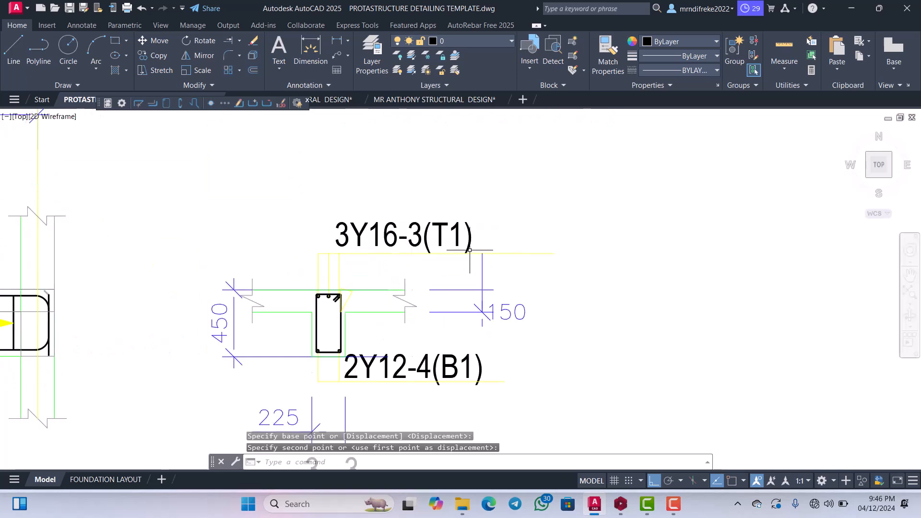
click(502, 255)
click(600, 254)
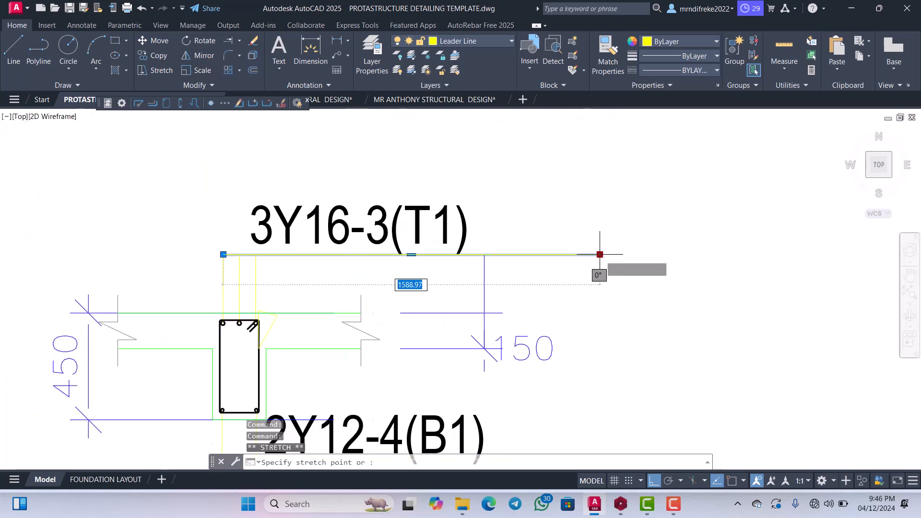
key(Escape)
Move the complete 3 - 3 cross-section horizontally left, closer to Beam 3's elevation.
scroll(518, 245, down, 8)
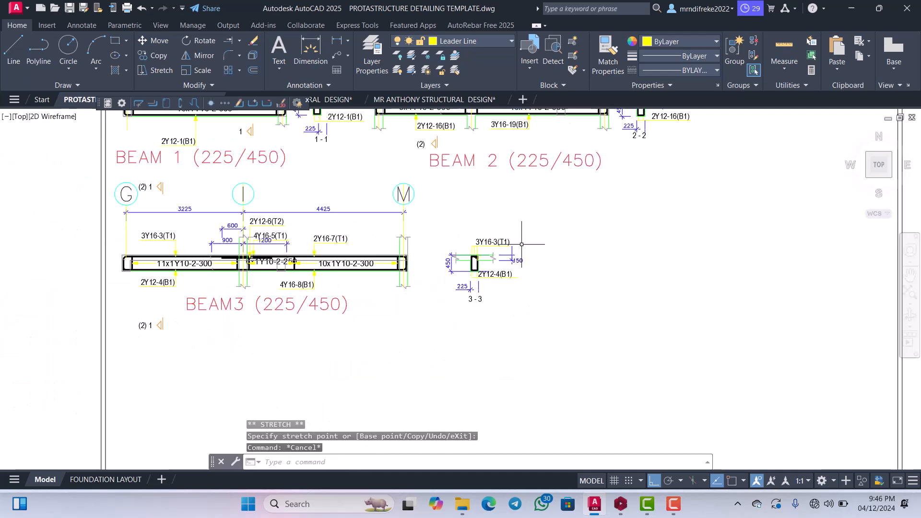
middle_drag(519, 255, 530, 229)
click(536, 280)
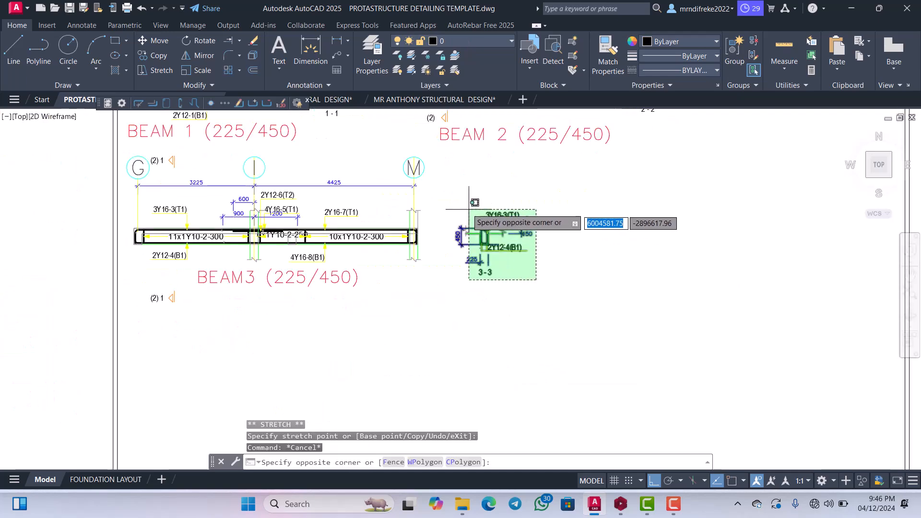
click(445, 206)
right_click(468, 199)
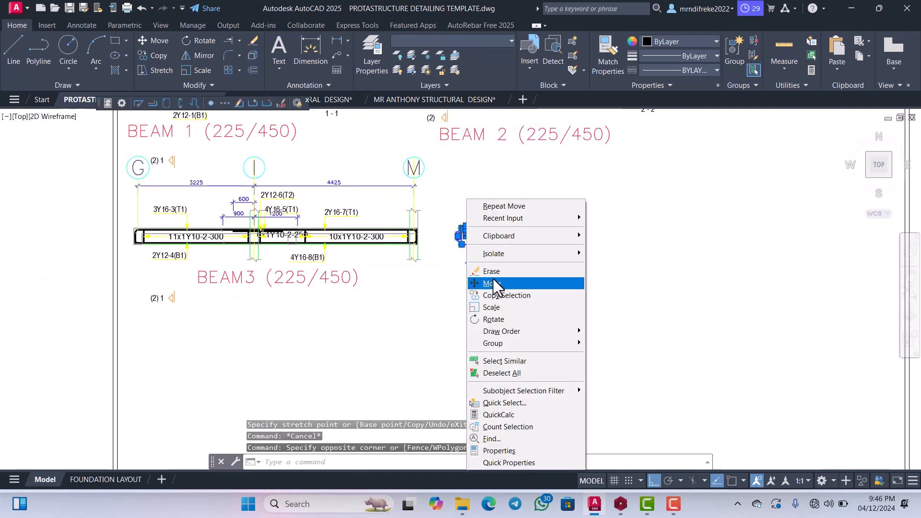
click(489, 286)
click(489, 287)
click(460, 289)
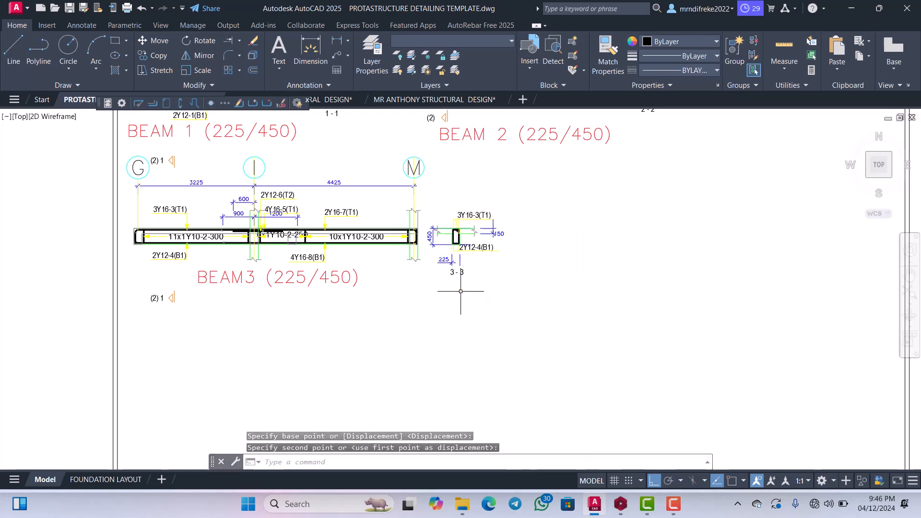
Edit the lower section mark label under Beam 3 to read (2), deleting the trailing 1.
scroll(498, 274, down, 5)
scroll(498, 279, up, 7)
scroll(493, 295, down, 11)
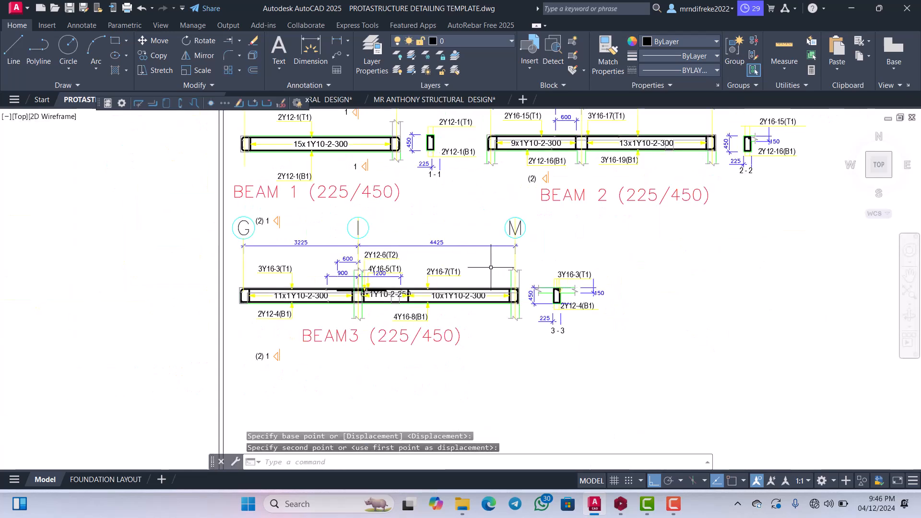
scroll(493, 295, up, 7)
scroll(484, 293, down, 5)
scroll(475, 294, down, 2)
scroll(473, 294, up, 2)
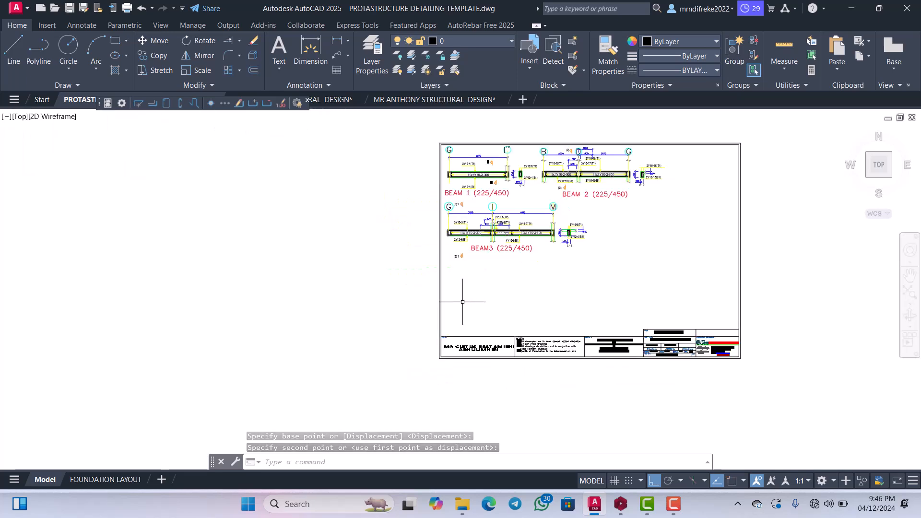
scroll(471, 269, up, 5)
scroll(453, 252, up, 5)
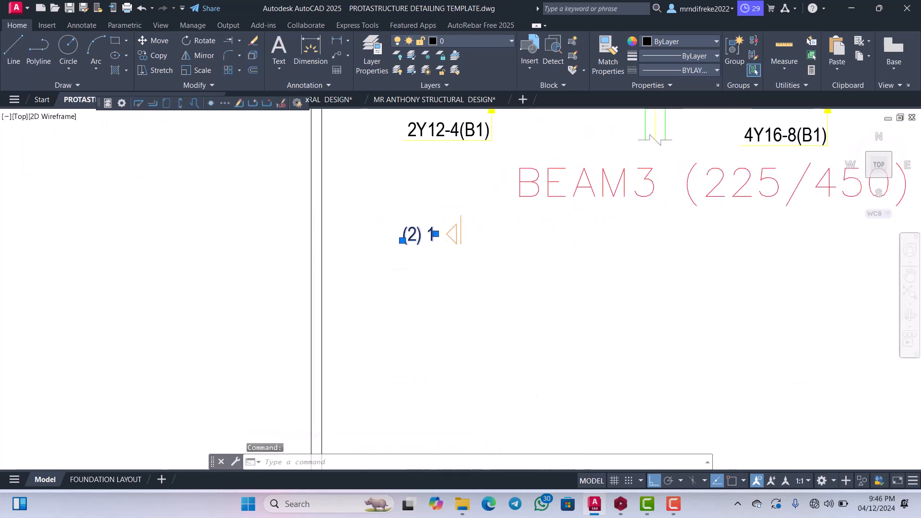
double_click(422, 235)
scroll(424, 238, up, 2)
click(424, 231)
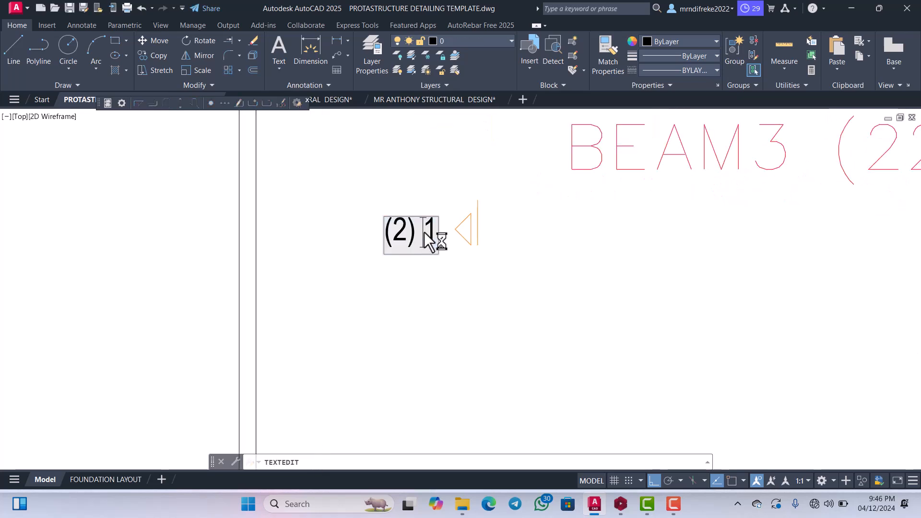
drag(424, 225, 438, 218)
click(415, 260)
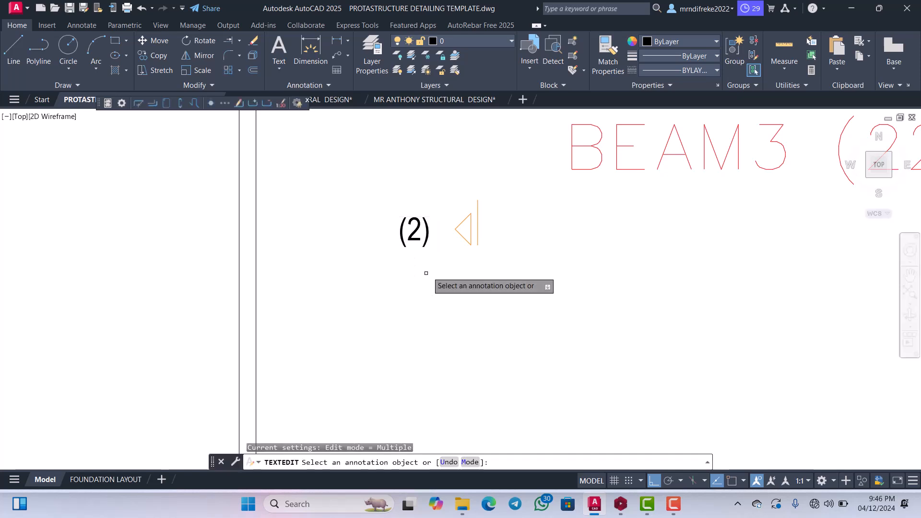
scroll(433, 253, up, 2)
key(Escape)
Move the (2) label under Beam 3 about 124 mm horizontally right, closer to its section arrow.
click(435, 255)
click(385, 203)
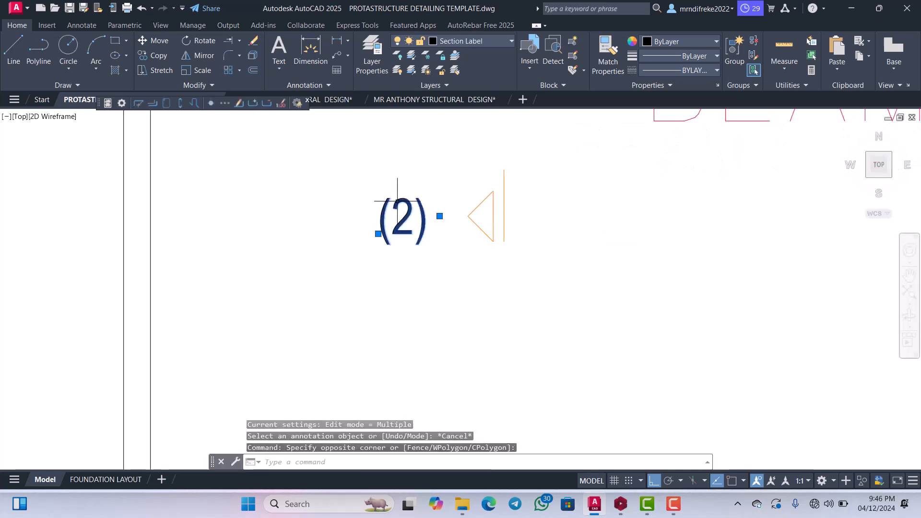
right_click(398, 286)
click(419, 285)
click(420, 284)
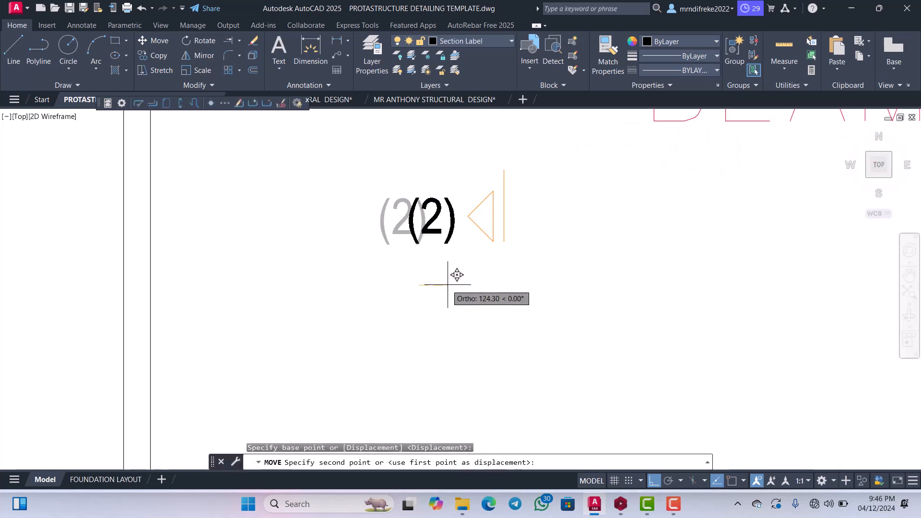
click(448, 284)
Edit the upper section mark label beside Beam 3's grid bubble G to read (2), deleting the trailing 1.
scroll(485, 277, down, 5)
scroll(520, 188, up, 2)
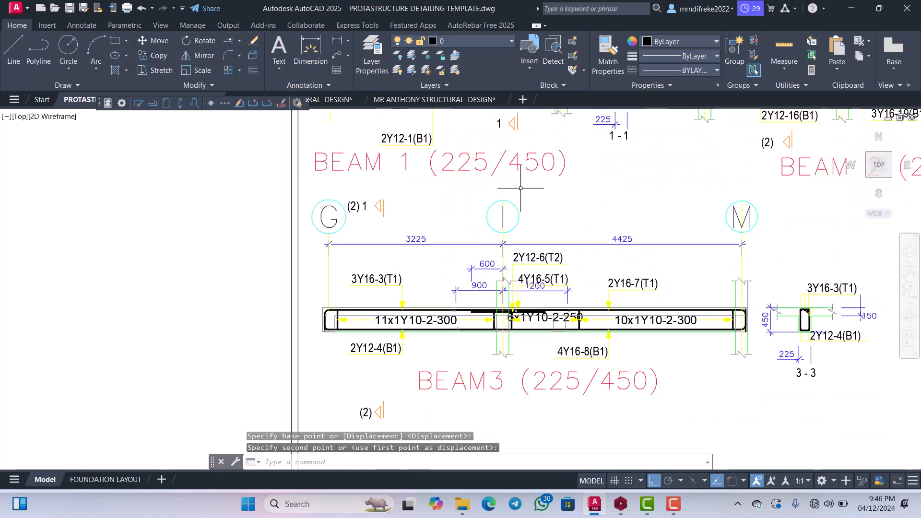
scroll(374, 211, up, 4)
click(358, 206)
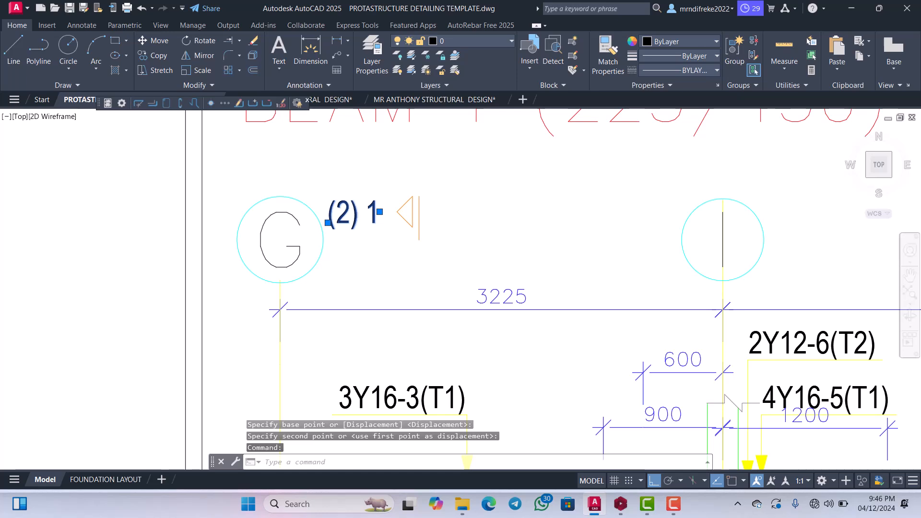
scroll(372, 216, up, 2)
double_click(365, 209)
click(366, 208)
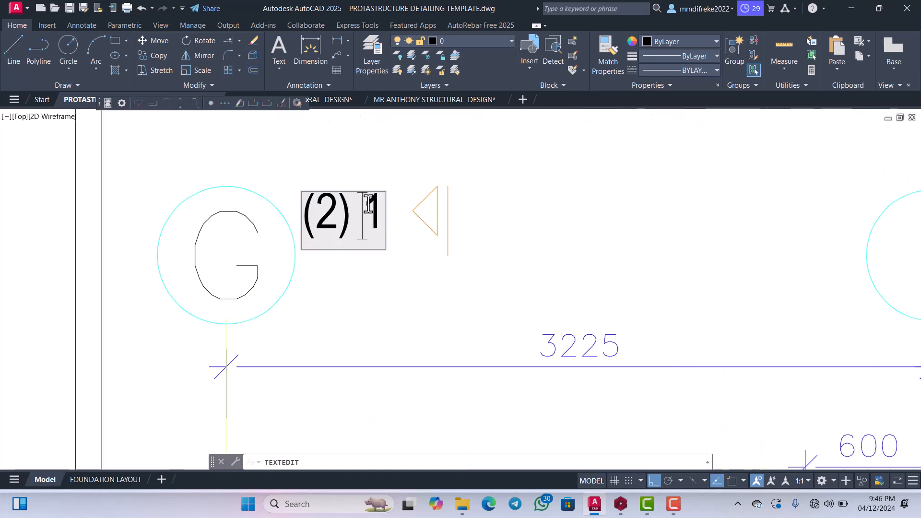
key(Delete)
scroll(399, 212, down, 3)
scroll(398, 234, up, 2)
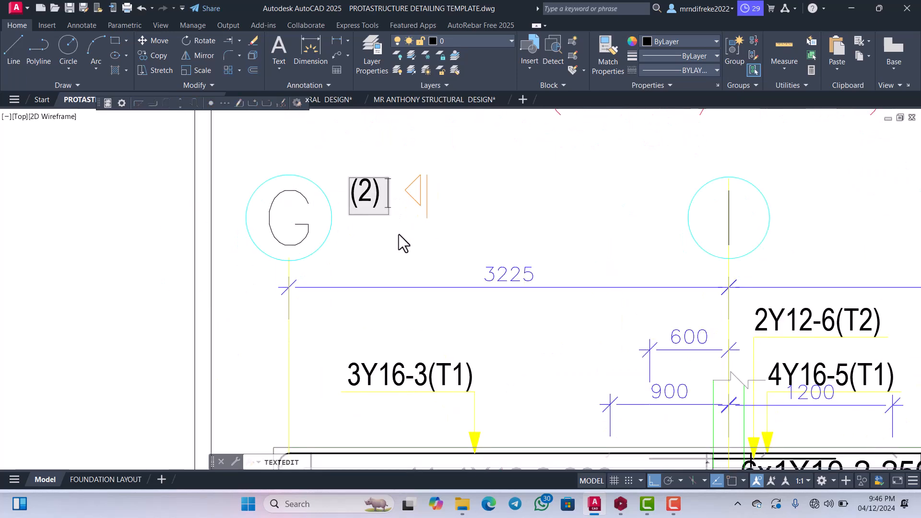
click(384, 225)
key(Escape)
Move the upper (2) label beside grid bubble G horizontally right, closer to its section arrow.
scroll(383, 225, up, 2)
click(393, 226)
click(355, 162)
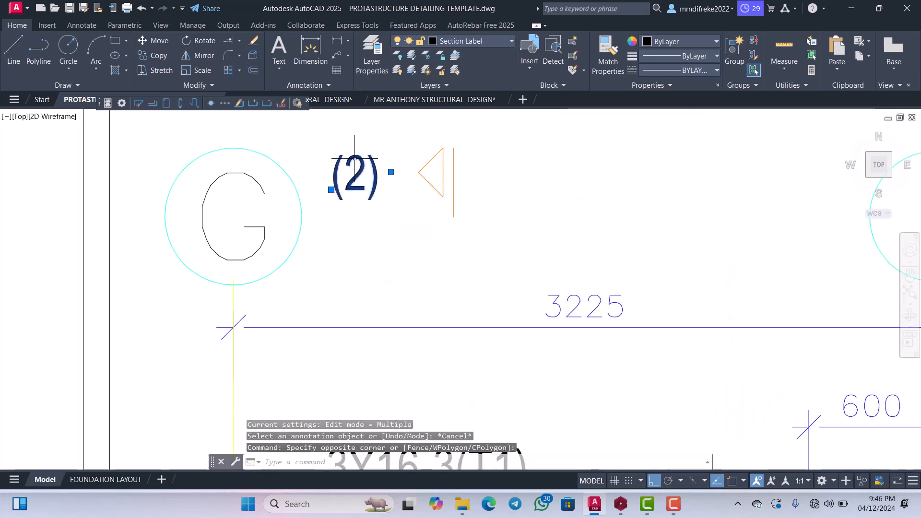
right_click(355, 164)
click(379, 278)
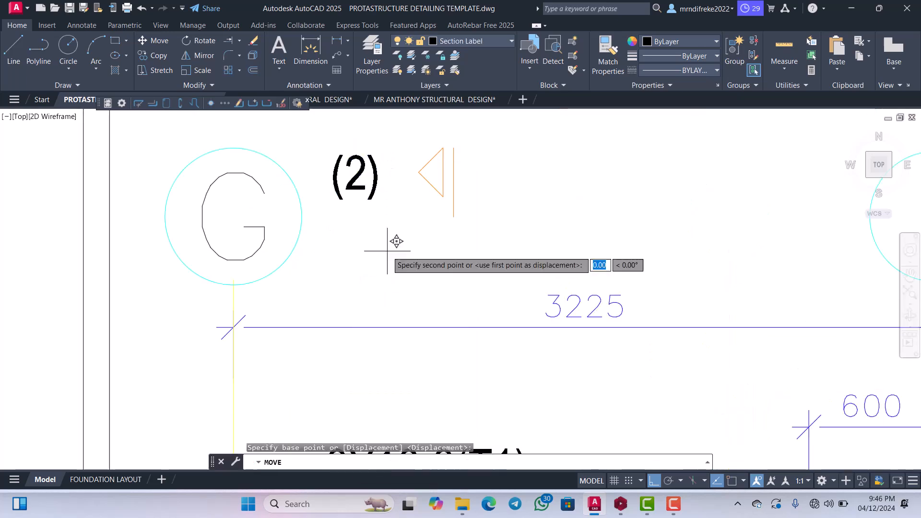
click(393, 243)
click(418, 259)
Examine Beam 3's elevation and its 3 - 3 cross-section, checking the reinforcement labels and section marks.
scroll(430, 246, down, 8)
scroll(479, 259, up, 2)
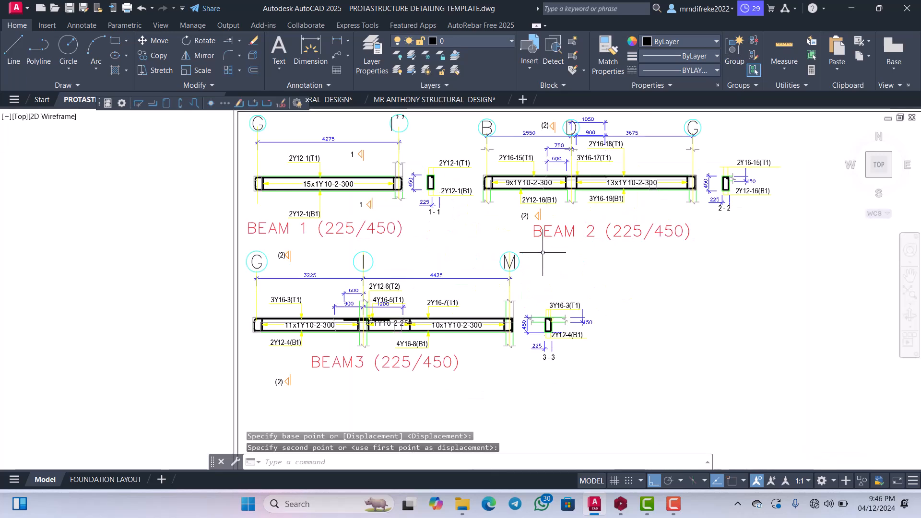
scroll(504, 262, down, 4)
scroll(503, 261, up, 8)
scroll(486, 241, down, 3)
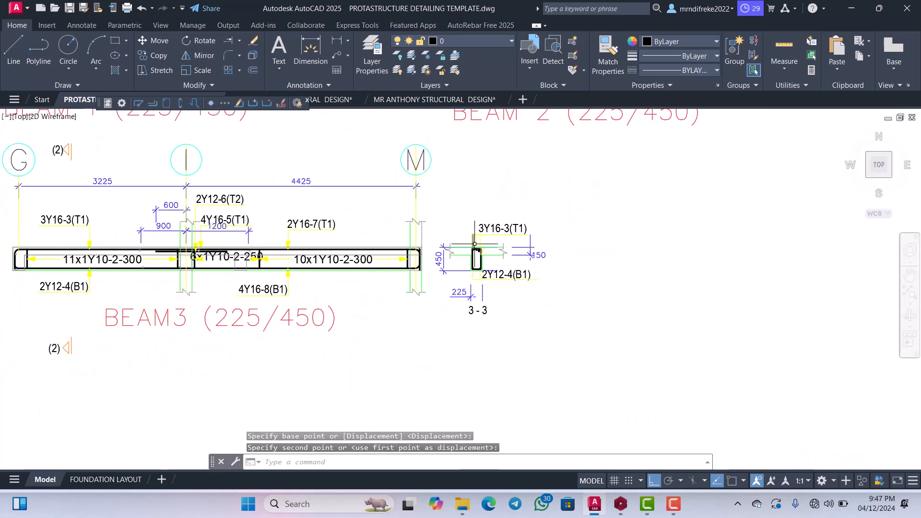
scroll(485, 240, up, 3)
scroll(486, 241, down, 3)
scroll(488, 239, up, 5)
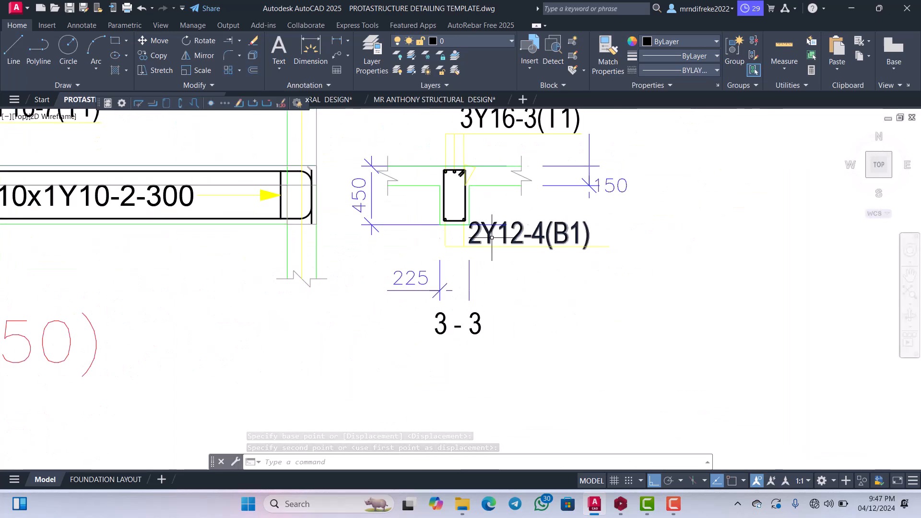
scroll(488, 239, down, 4)
scroll(485, 245, up, 3)
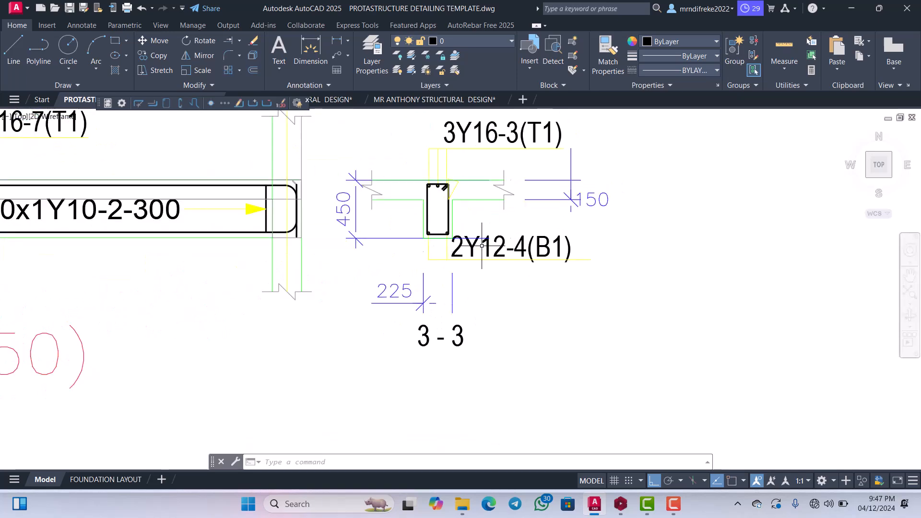
scroll(484, 253, down, 3)
scroll(484, 253, up, 3)
scroll(298, 291, down, 3)
scroll(304, 259, up, 3)
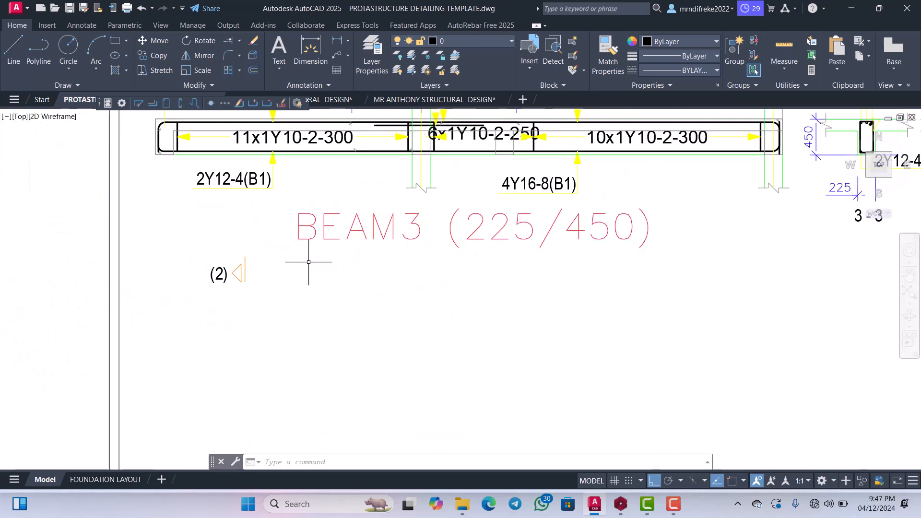
Move the lower section mark, label (2) with its arrow, straight up to just below Beam 3's 2Y12-4(B1) label.
scroll(273, 274, up, 1)
scroll(329, 257, up, 3)
scroll(317, 254, down, 5)
scroll(323, 257, up, 3)
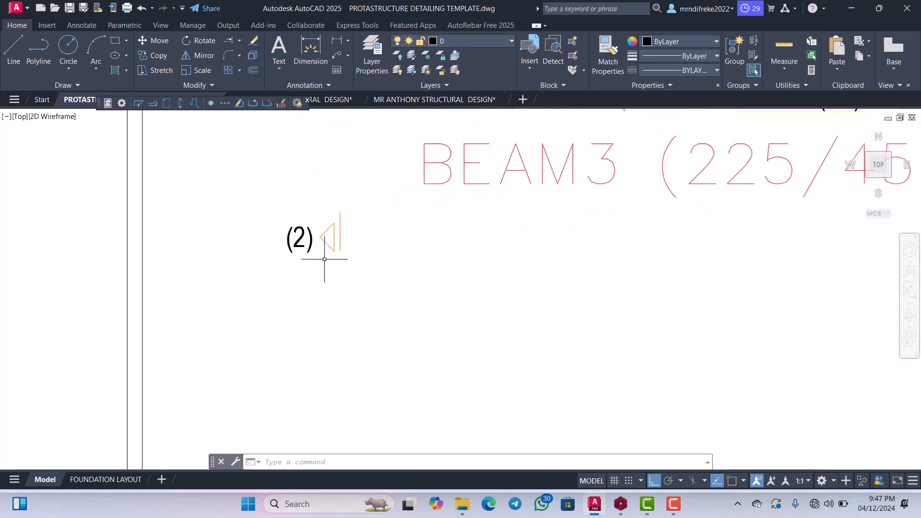
scroll(349, 266, down, 2)
scroll(349, 267, up, 3)
scroll(400, 285, down, 1)
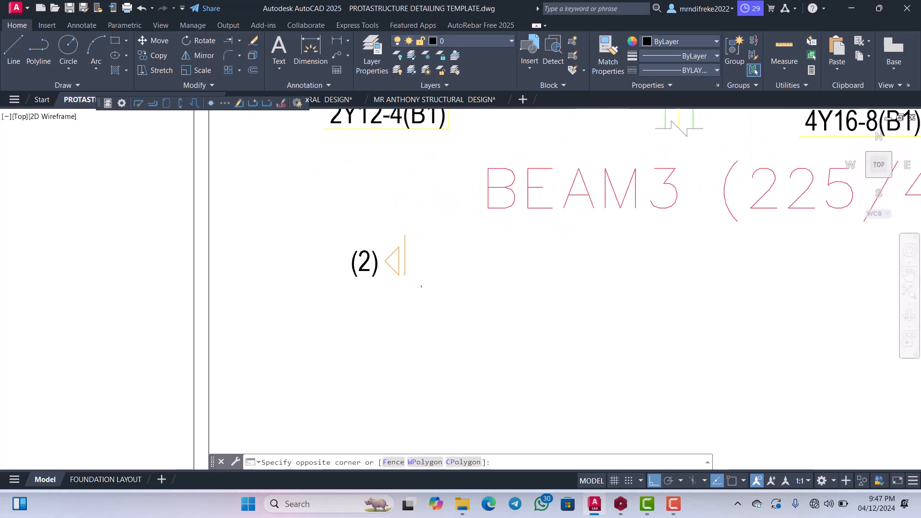
click(335, 237)
right_click(374, 211)
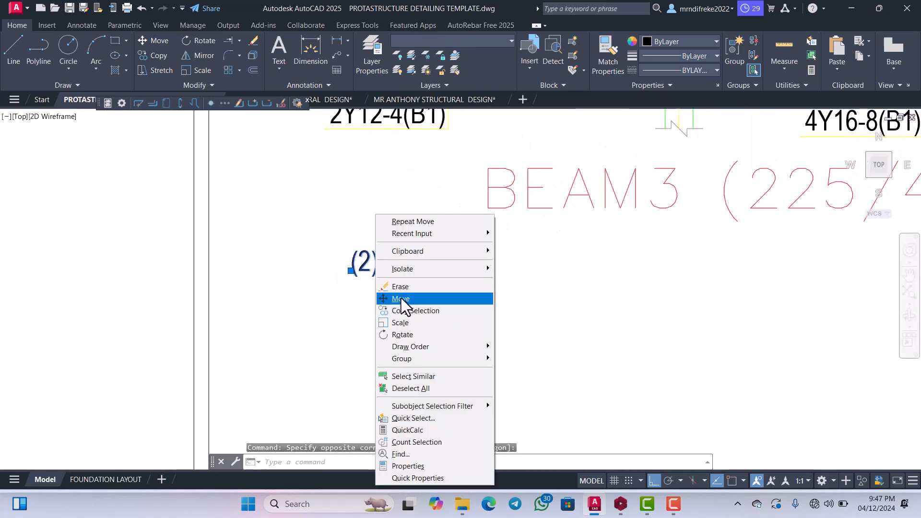
click(401, 298)
click(401, 297)
click(412, 206)
Review the arrangement of Beams 1, 2 and 3 and their cross-sections within the drawing sheet.
scroll(421, 257, down, 4)
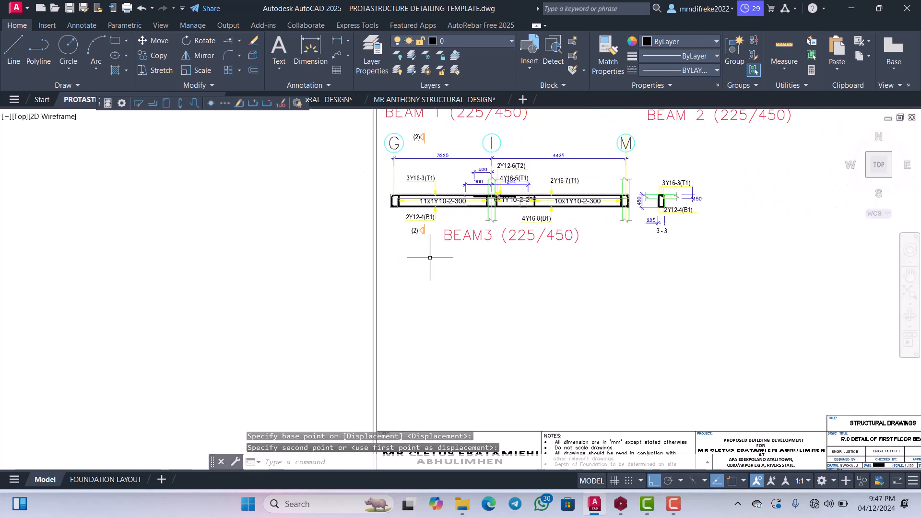
scroll(438, 246, down, 2)
scroll(473, 245, up, 3)
scroll(472, 244, down, 4)
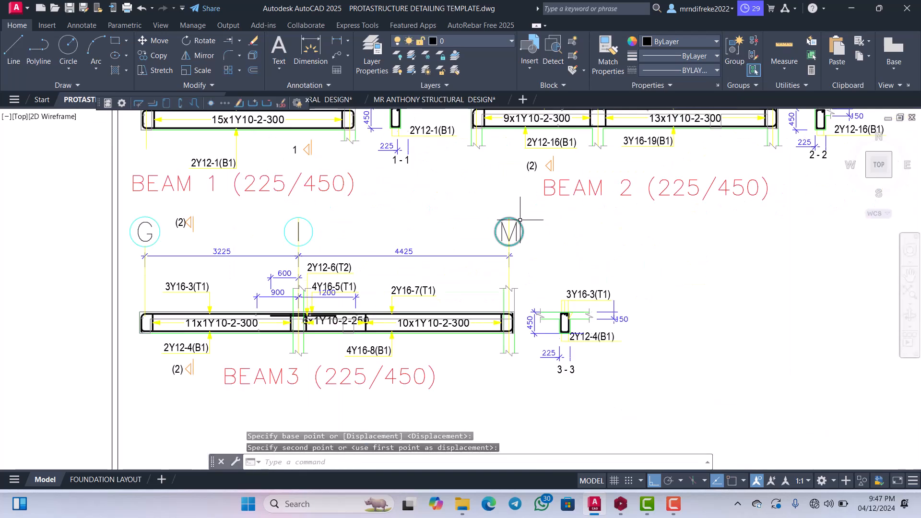
scroll(582, 211, up, 4)
scroll(582, 211, down, 4)
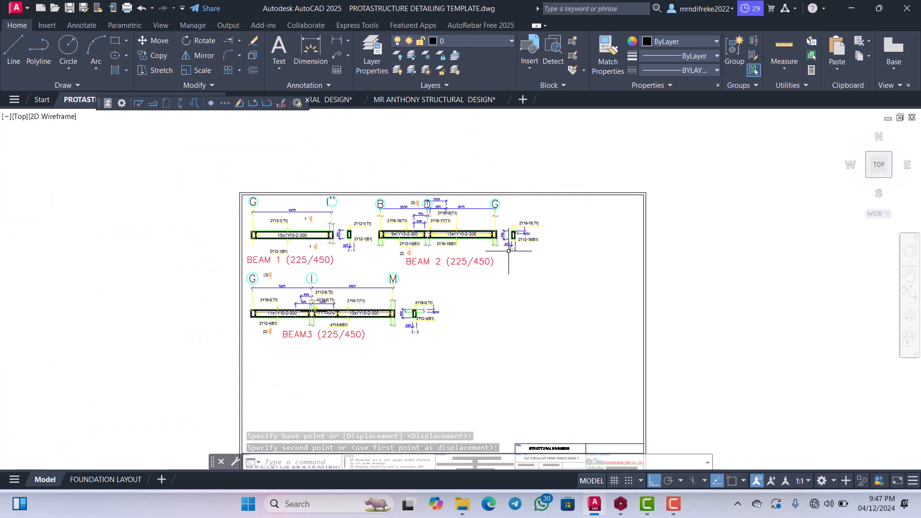
scroll(517, 236, up, 6)
scroll(517, 237, down, 3)
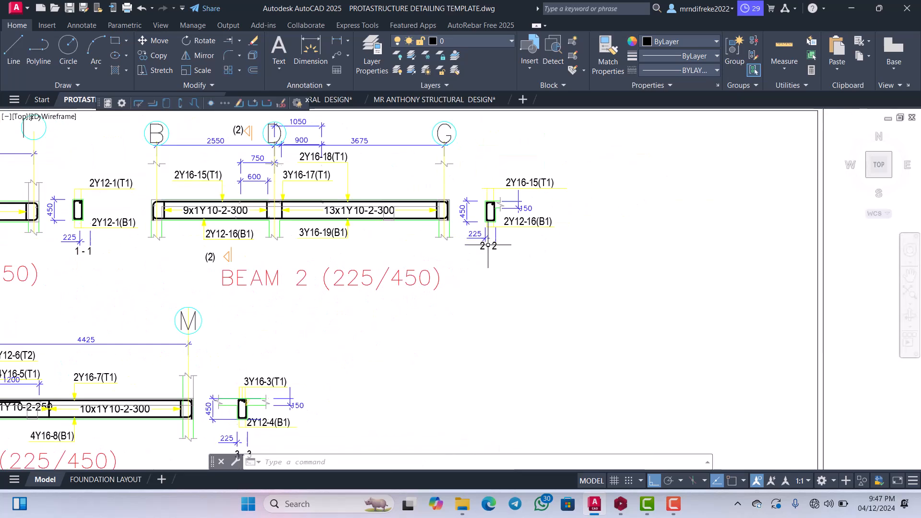
Shorten the 2Y16-15(T1) leader line in cross-section 2 - 2 from its right end to just past the label text.
scroll(513, 234, up, 4)
scroll(506, 230, down, 5)
scroll(507, 230, up, 4)
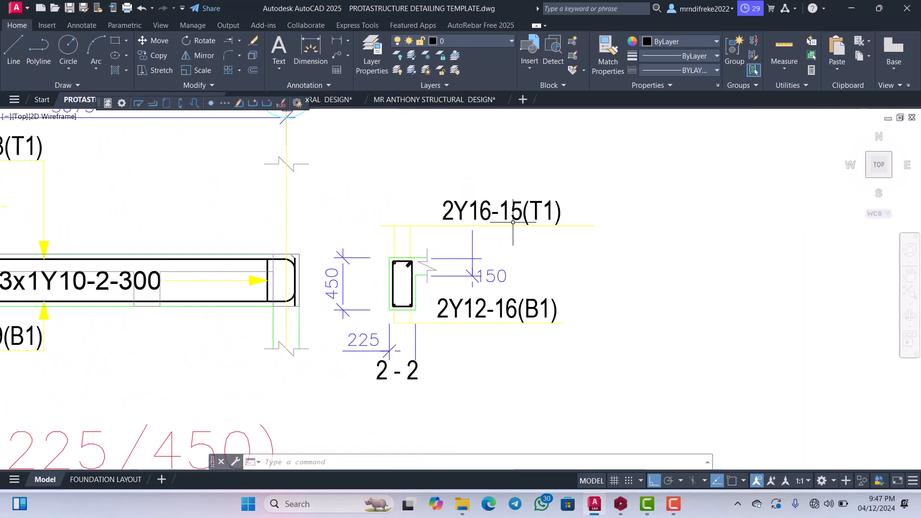
scroll(509, 222, down, 4)
scroll(532, 225, up, 6)
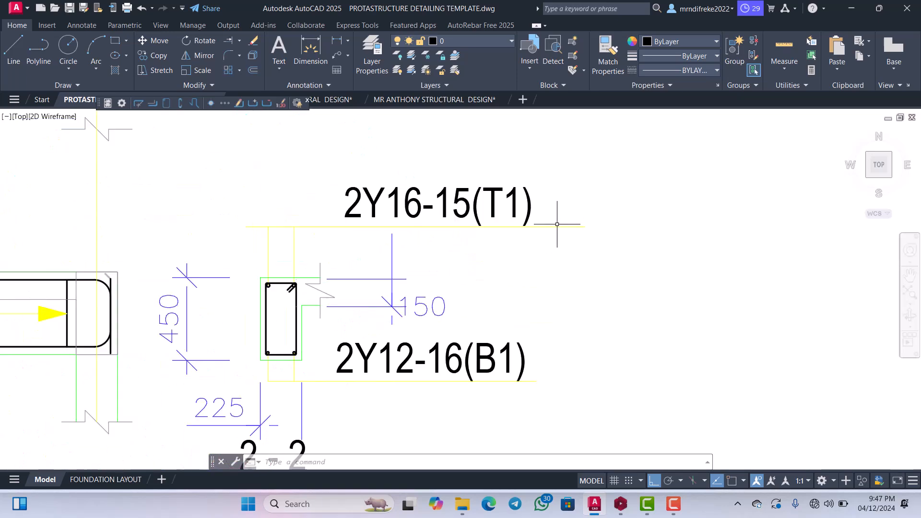
click(554, 224)
click(553, 228)
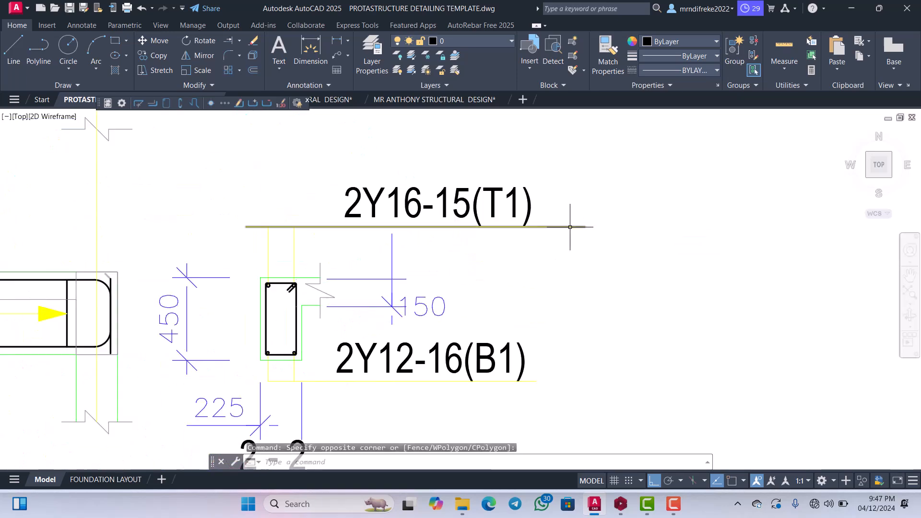
click(585, 226)
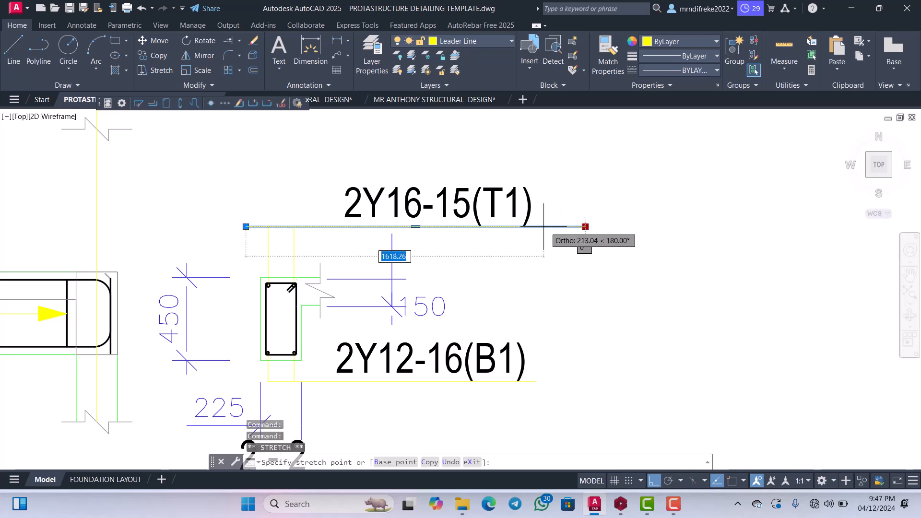
click(538, 227)
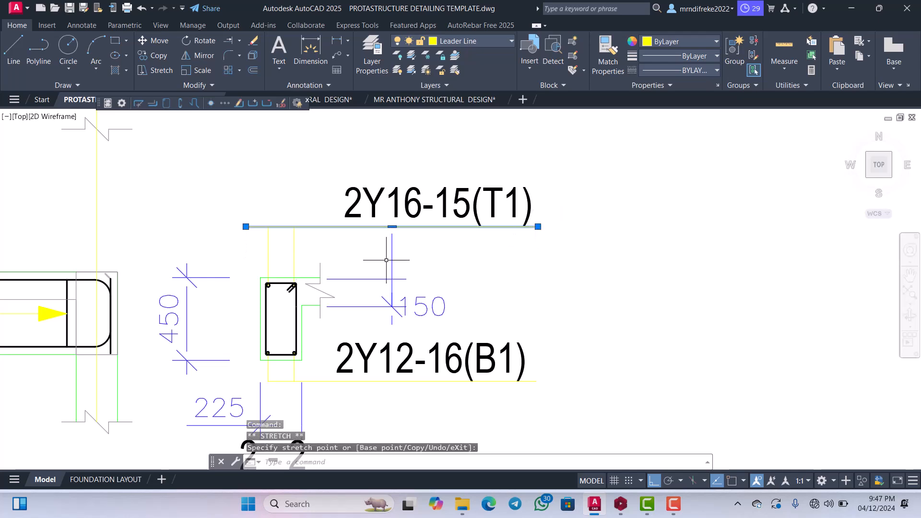
scroll(329, 251, up, 4)
key(Escape)
scroll(366, 238, down, 4)
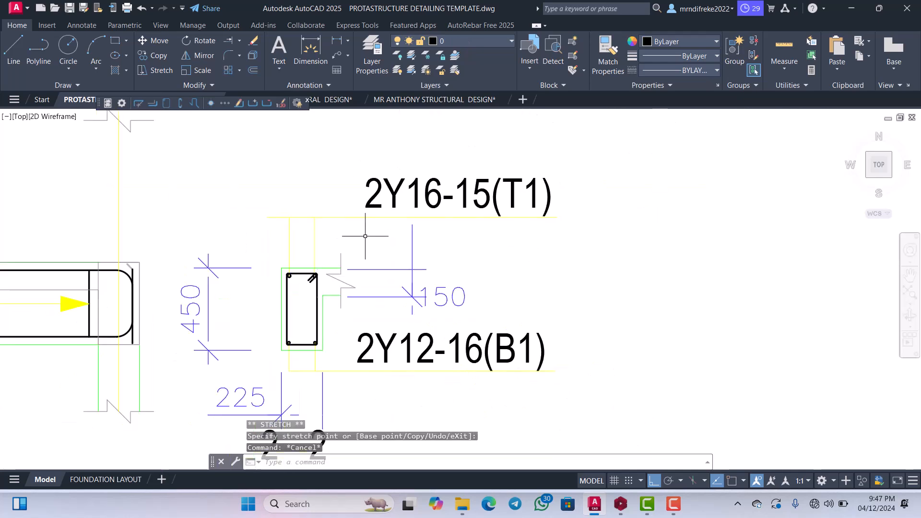
key(Escape)
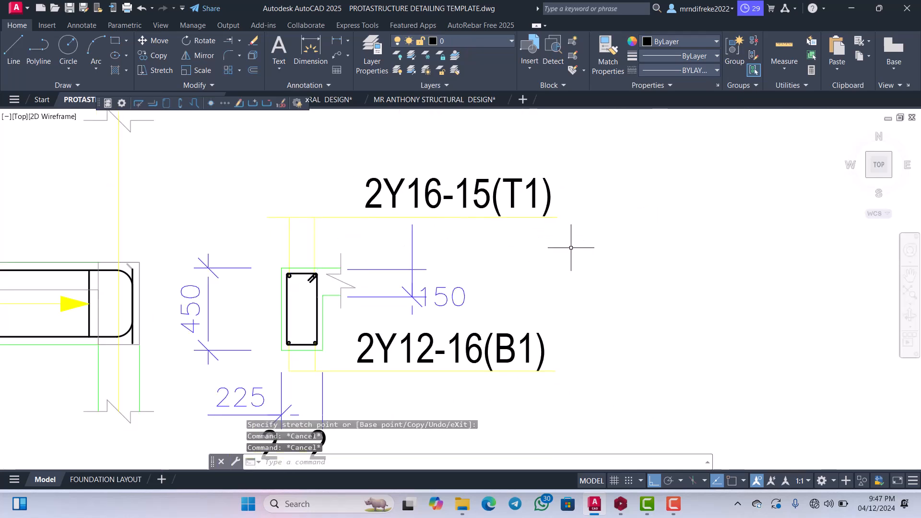